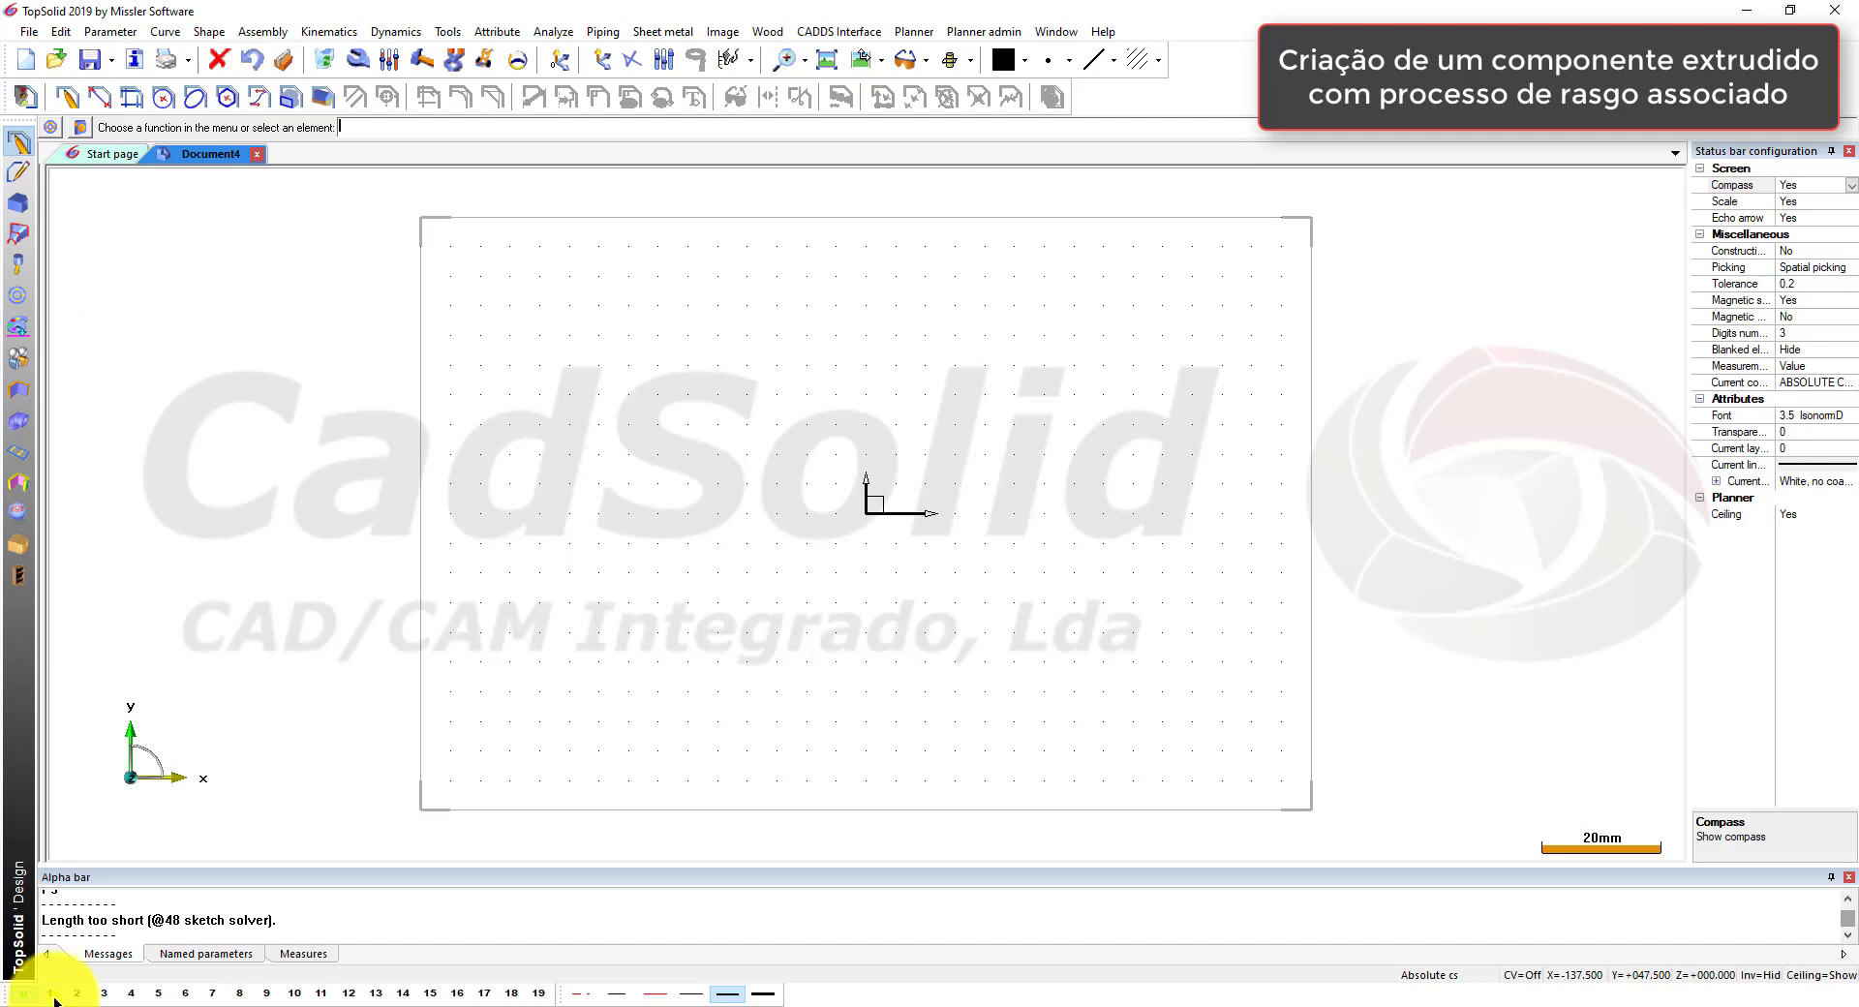
# Step: Make layer 1 current and place a coordinate system away from the absolute one, setting it as the current coordinate system
pyautogui.click(51, 994)
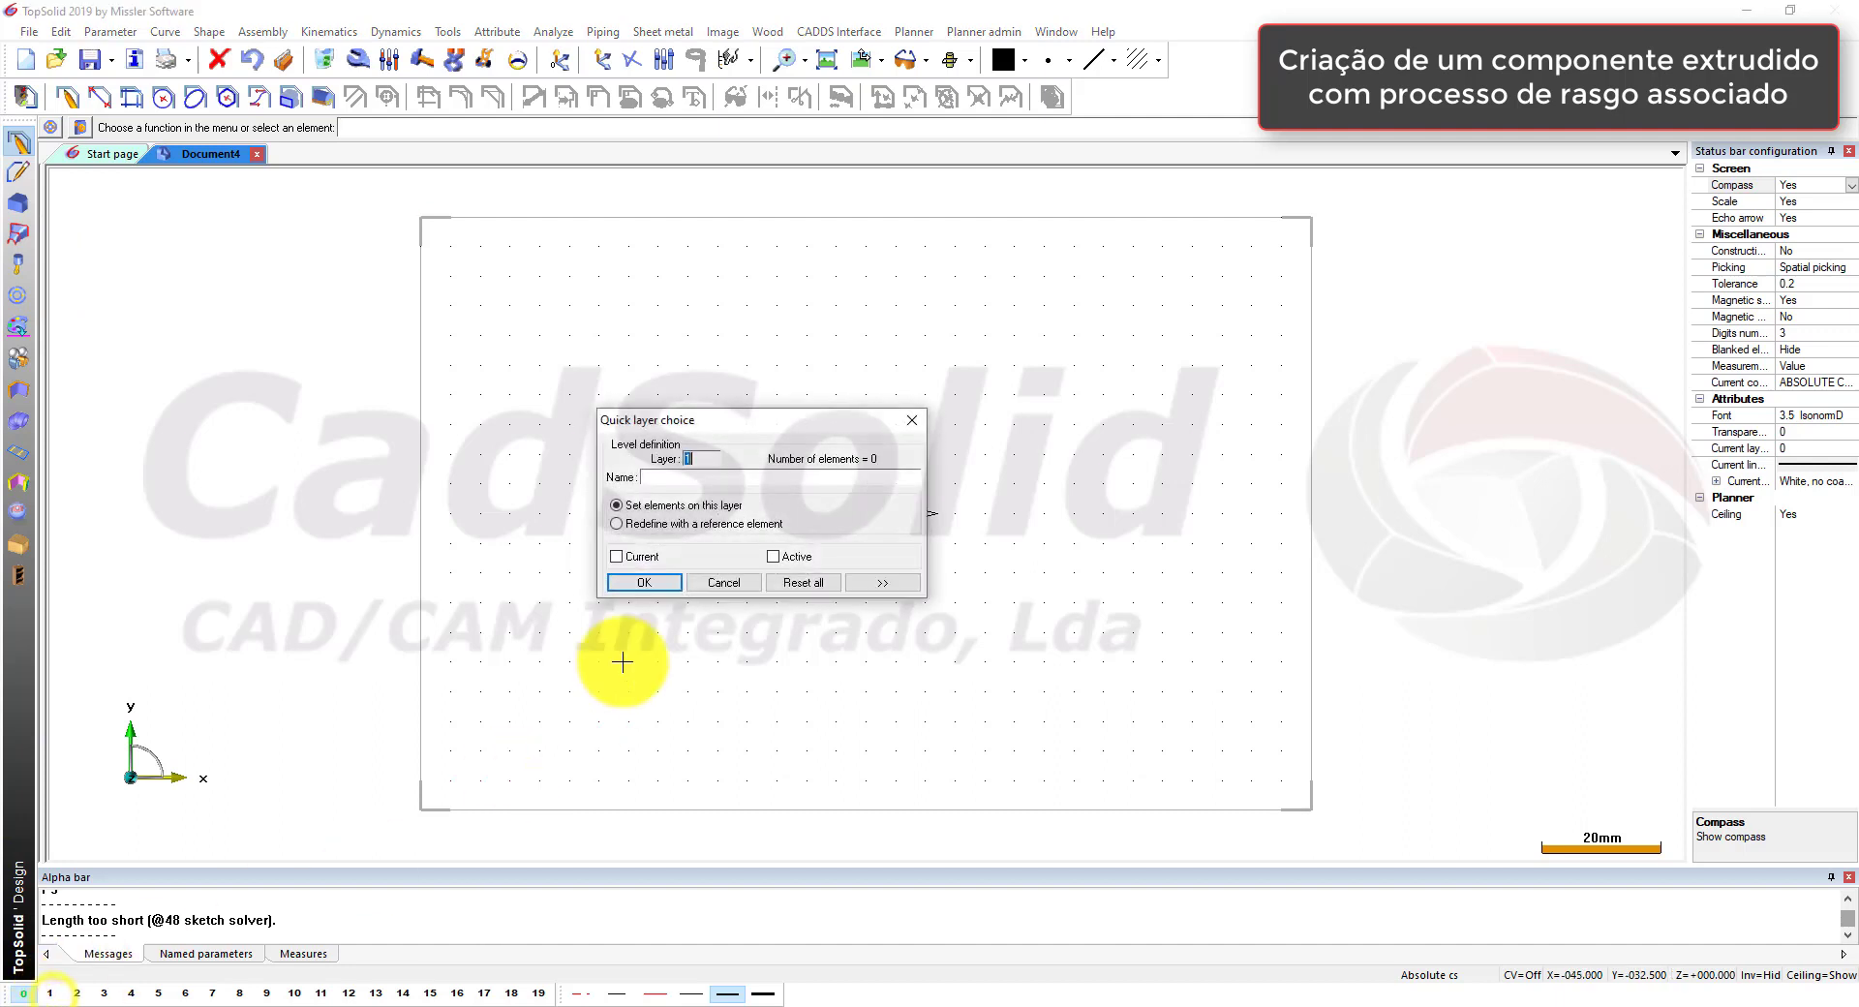
pyautogui.click(629, 586)
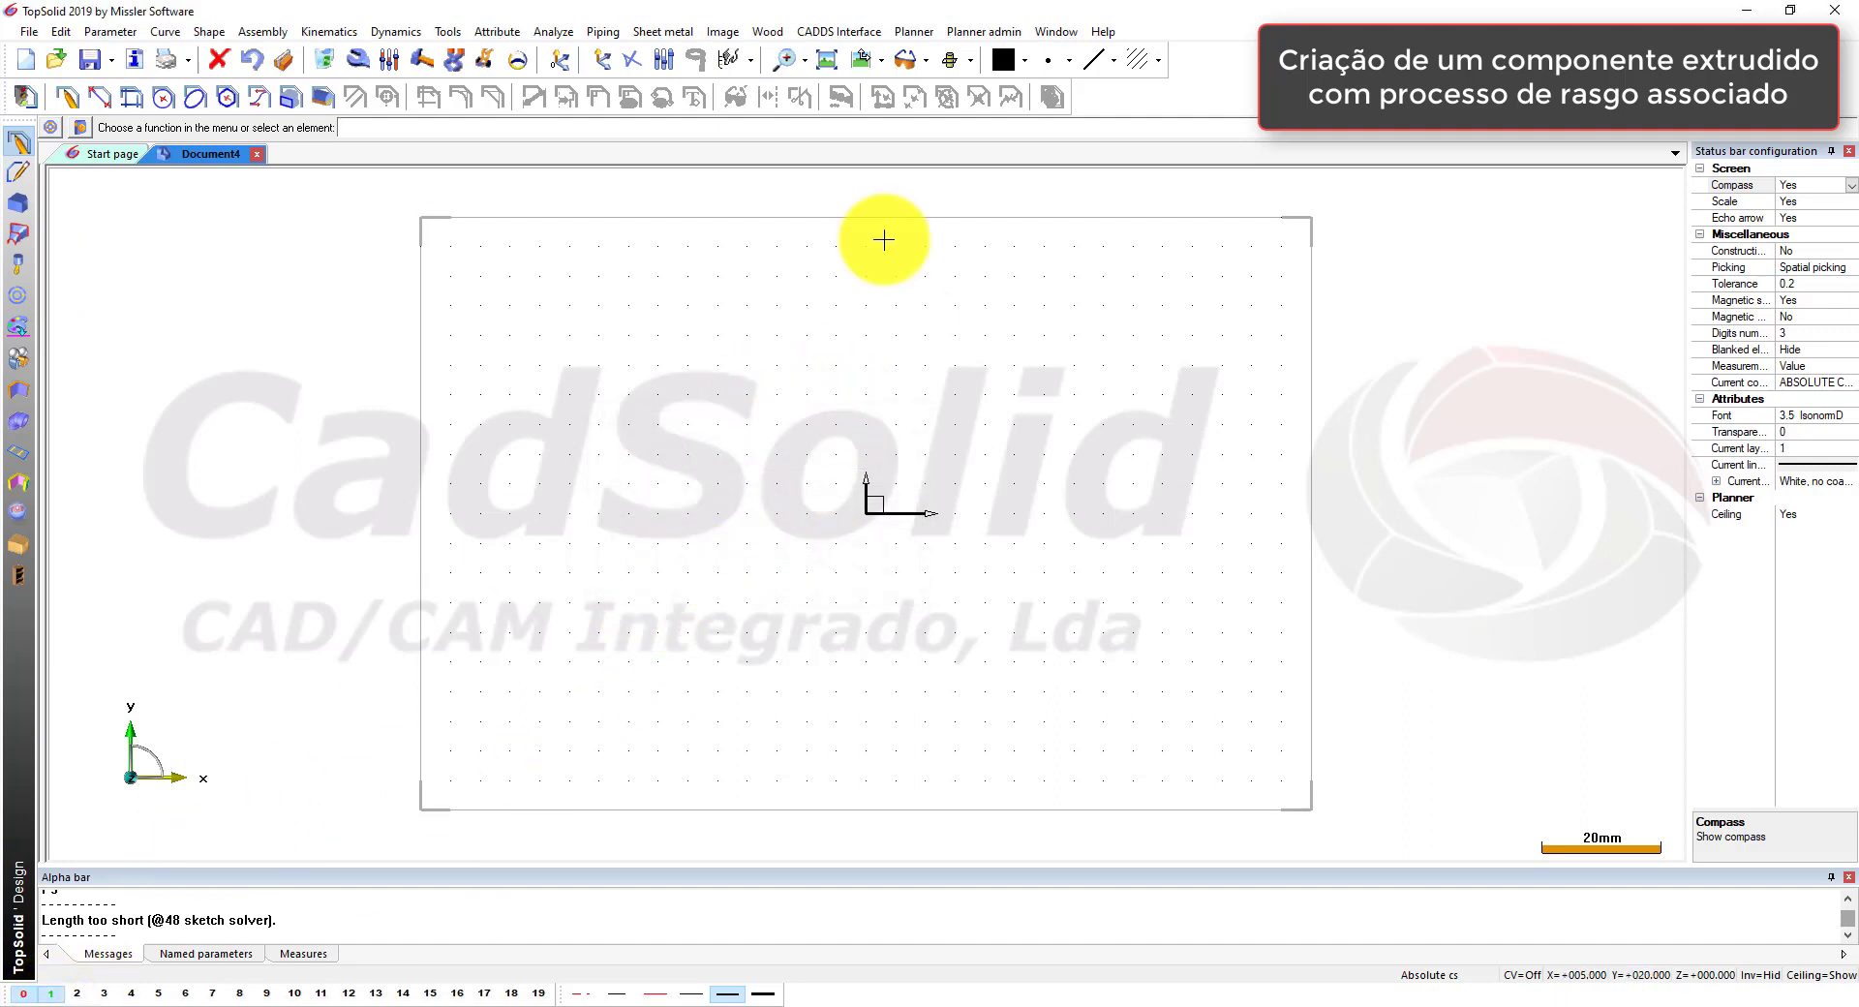
pyautogui.click(448, 31)
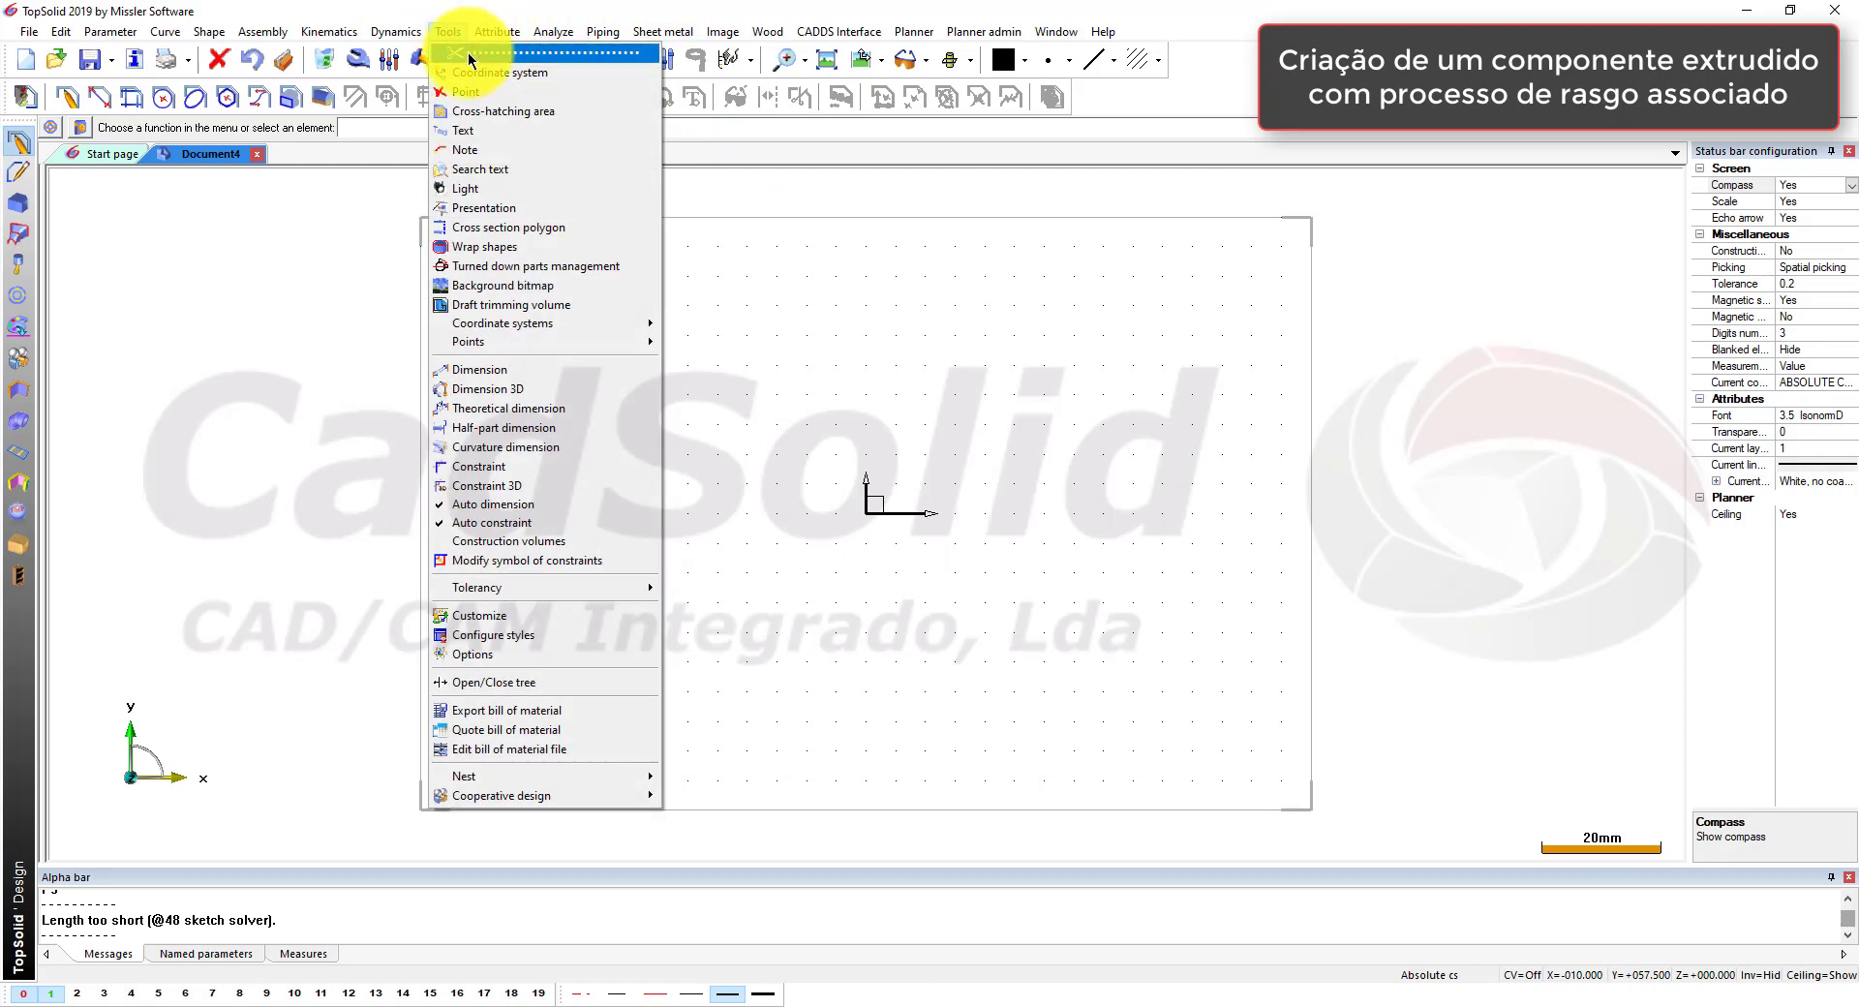
pyautogui.click(503, 56)
pyautogui.click(1118, 291)
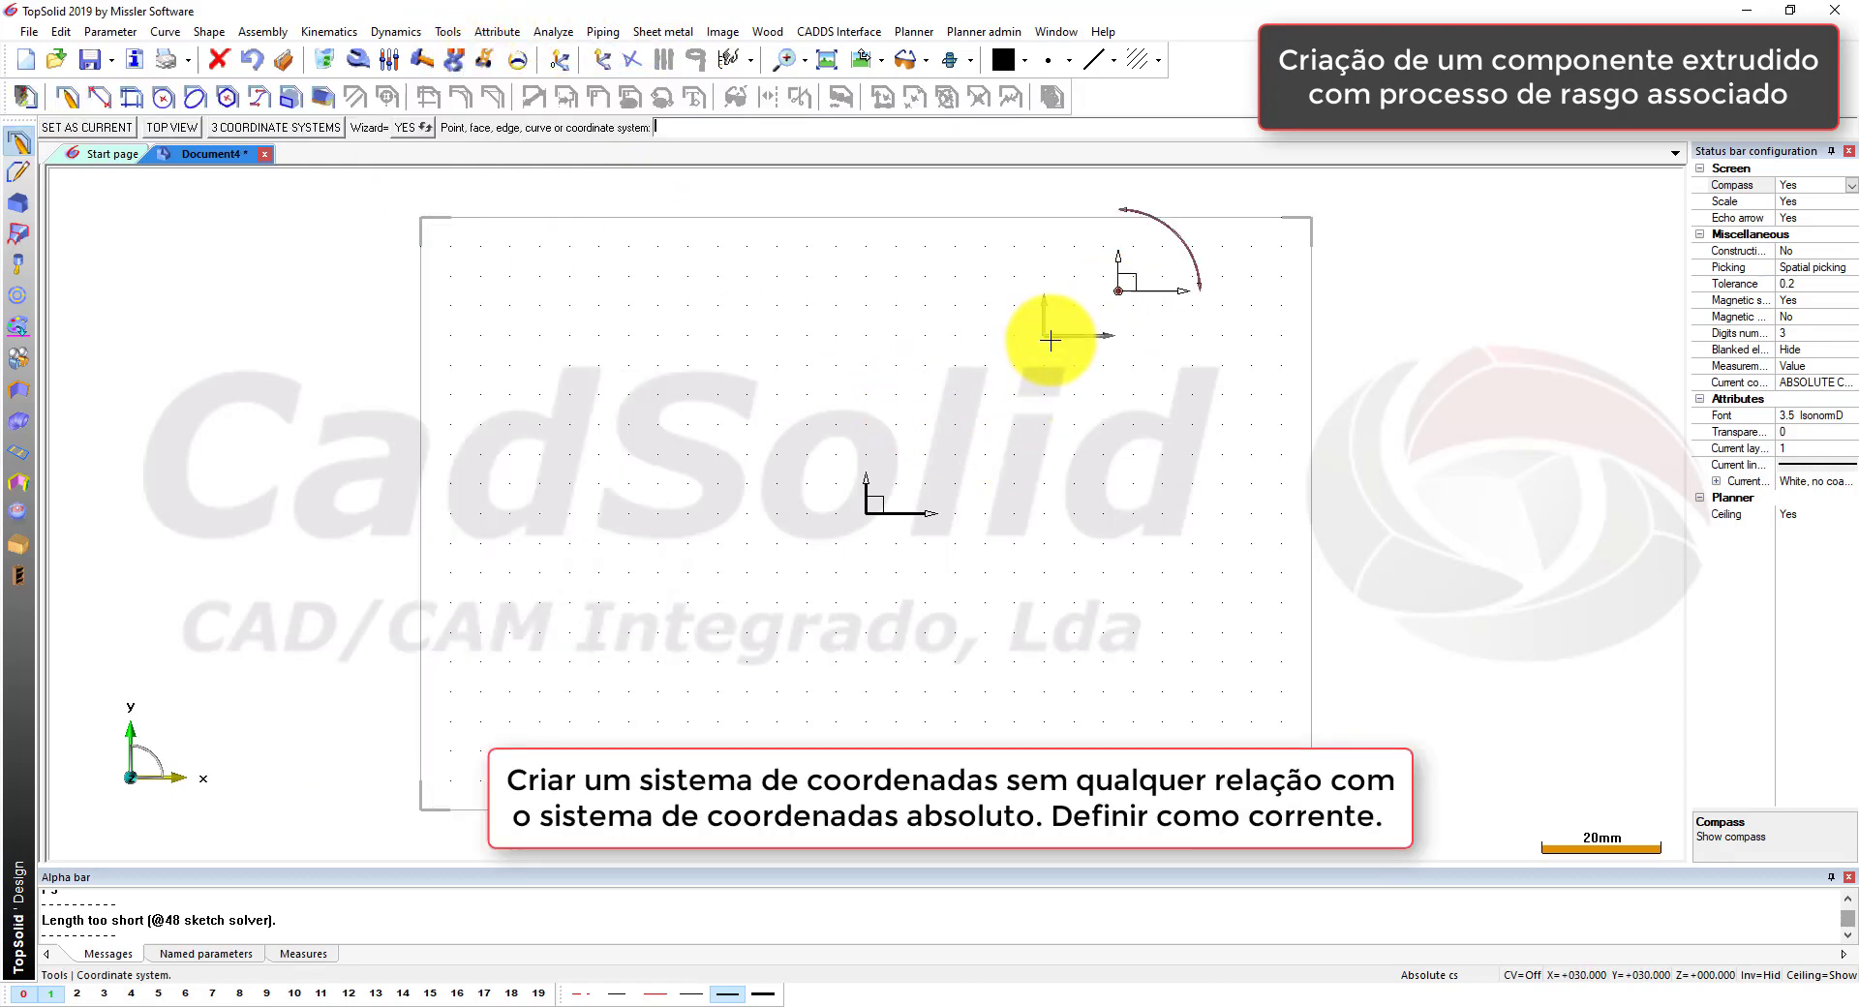
pyautogui.click(83, 126)
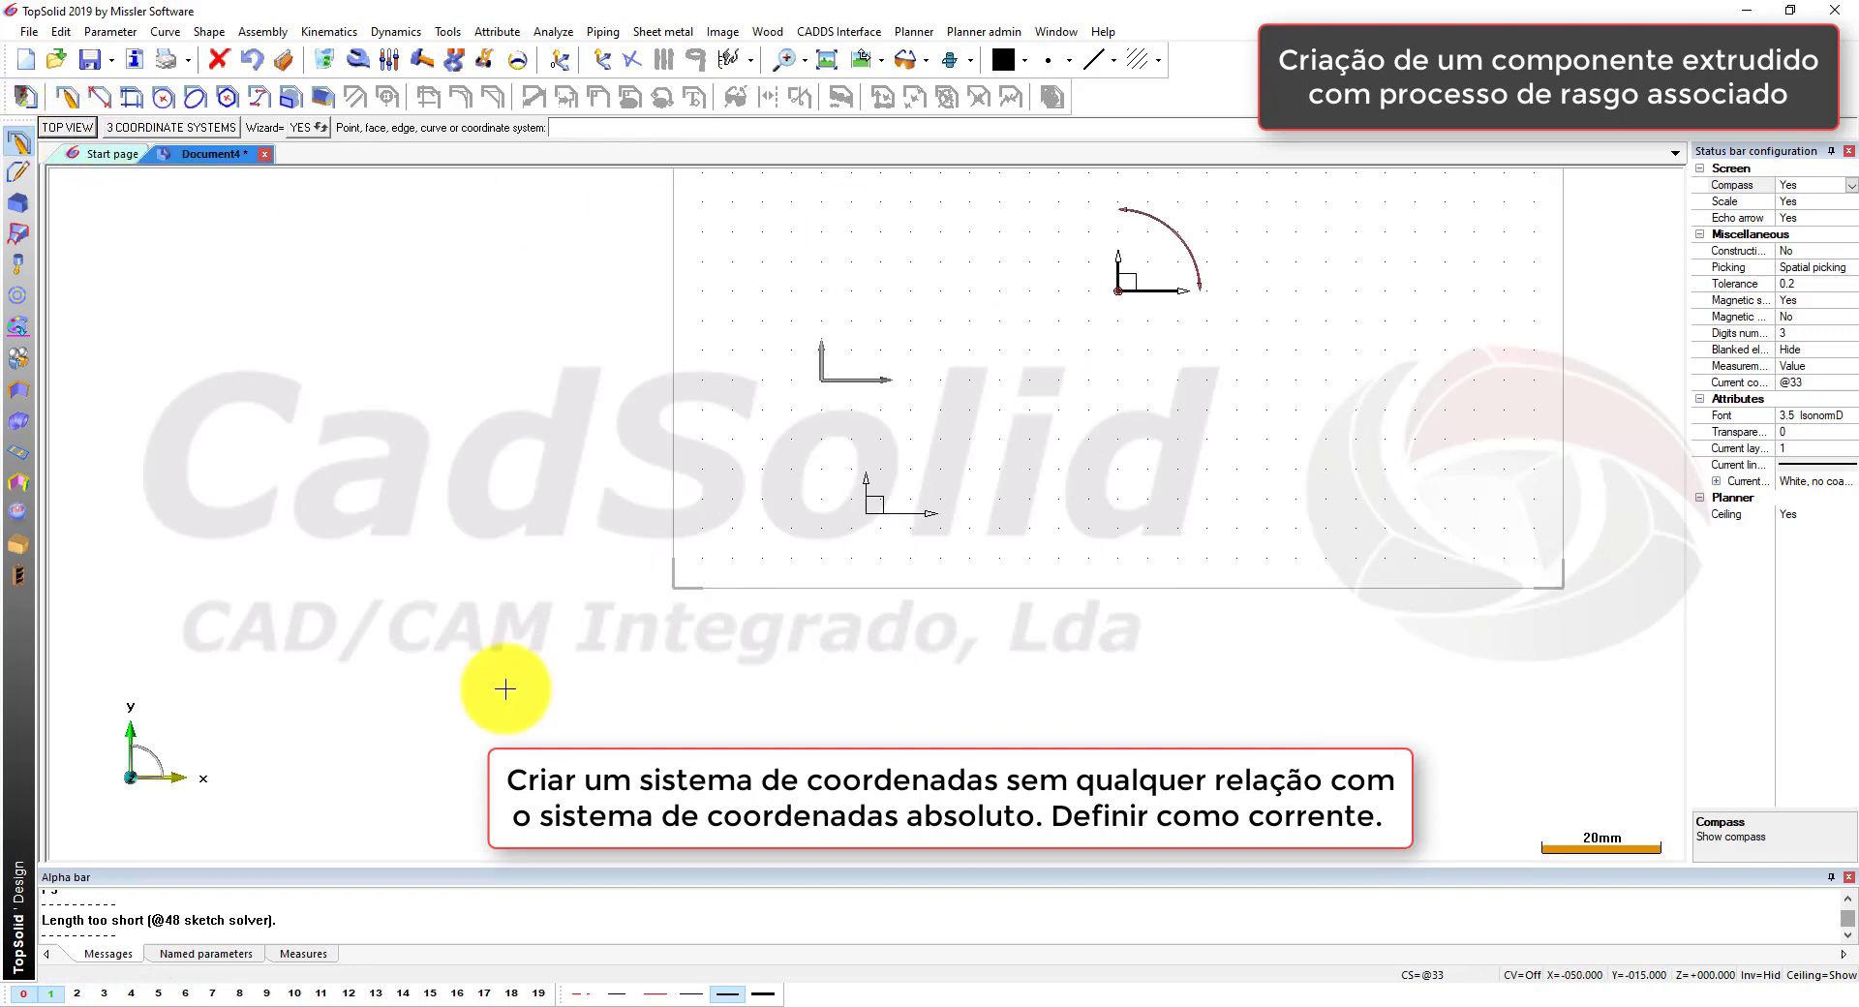
# Step: Deactivate layer 0 to hide the absolute coordinate system and fit the view to the new one
pyautogui.click(24, 998)
pyautogui.middleClick(686, 803)
pyautogui.middleClick(687, 803)
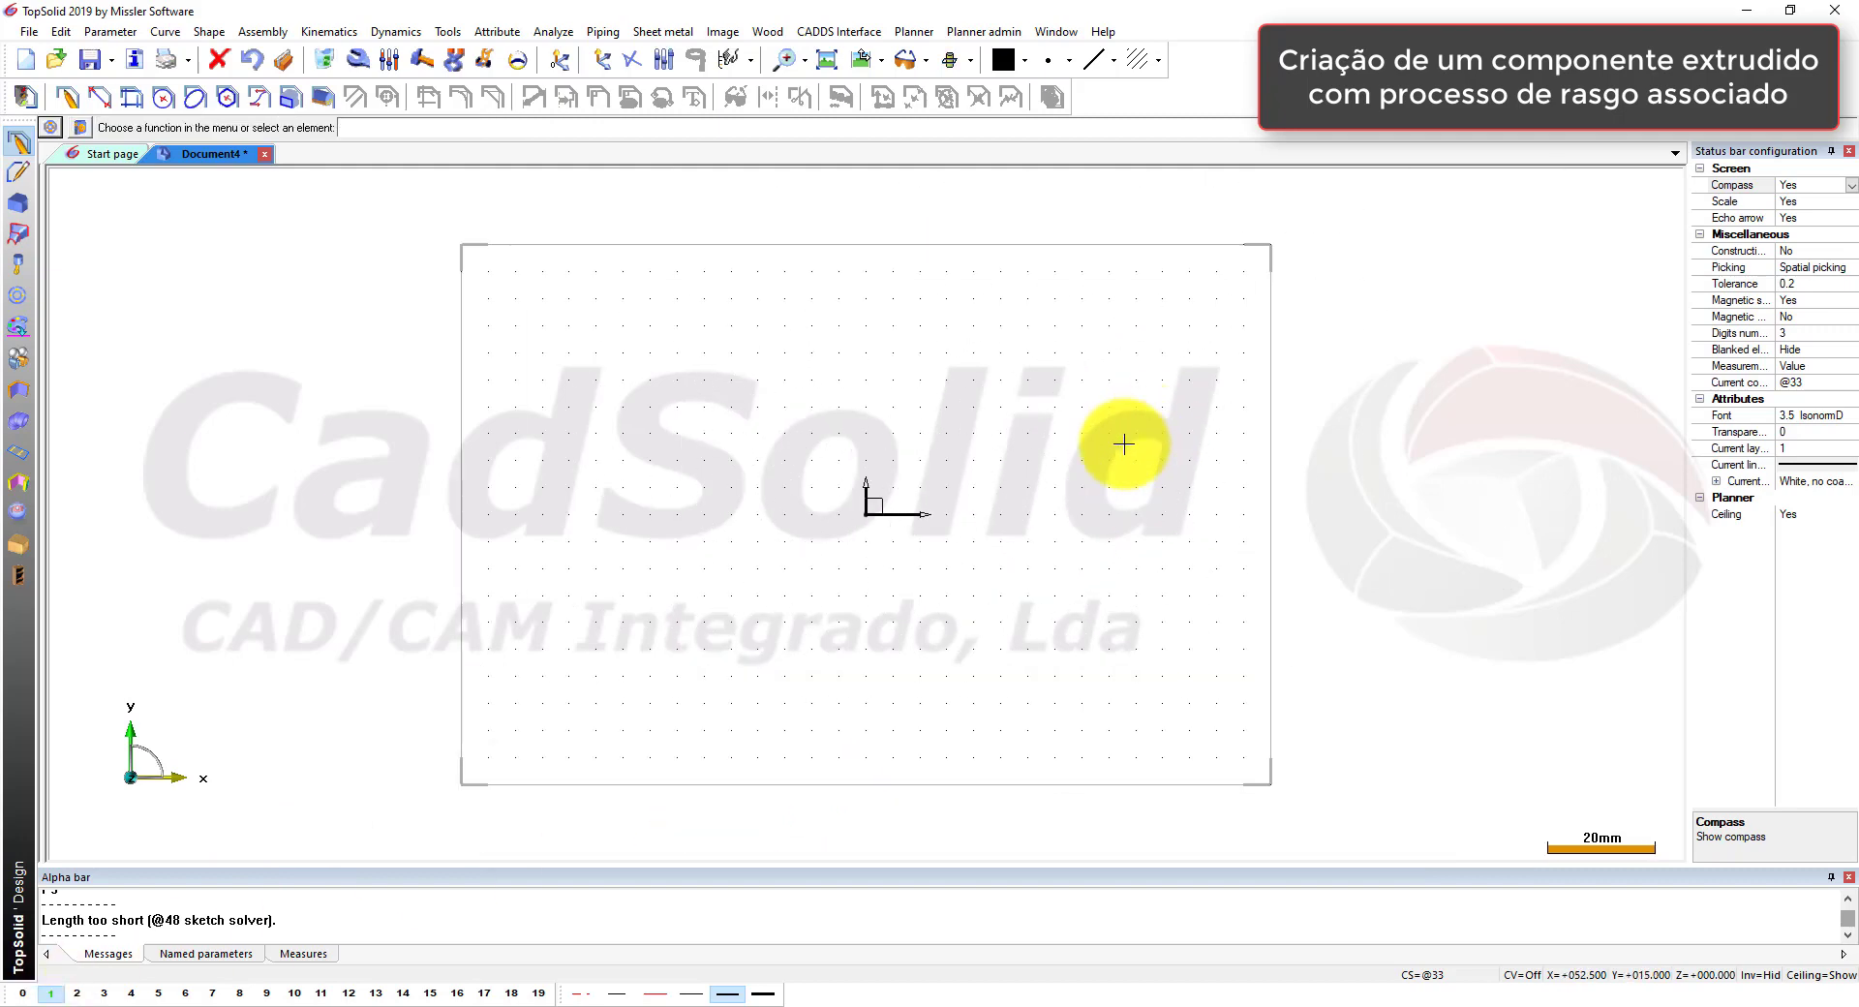
# Step: Name the current coordinate system fr1
pyautogui.click(29, 31)
pyautogui.moveTo(94, 36)
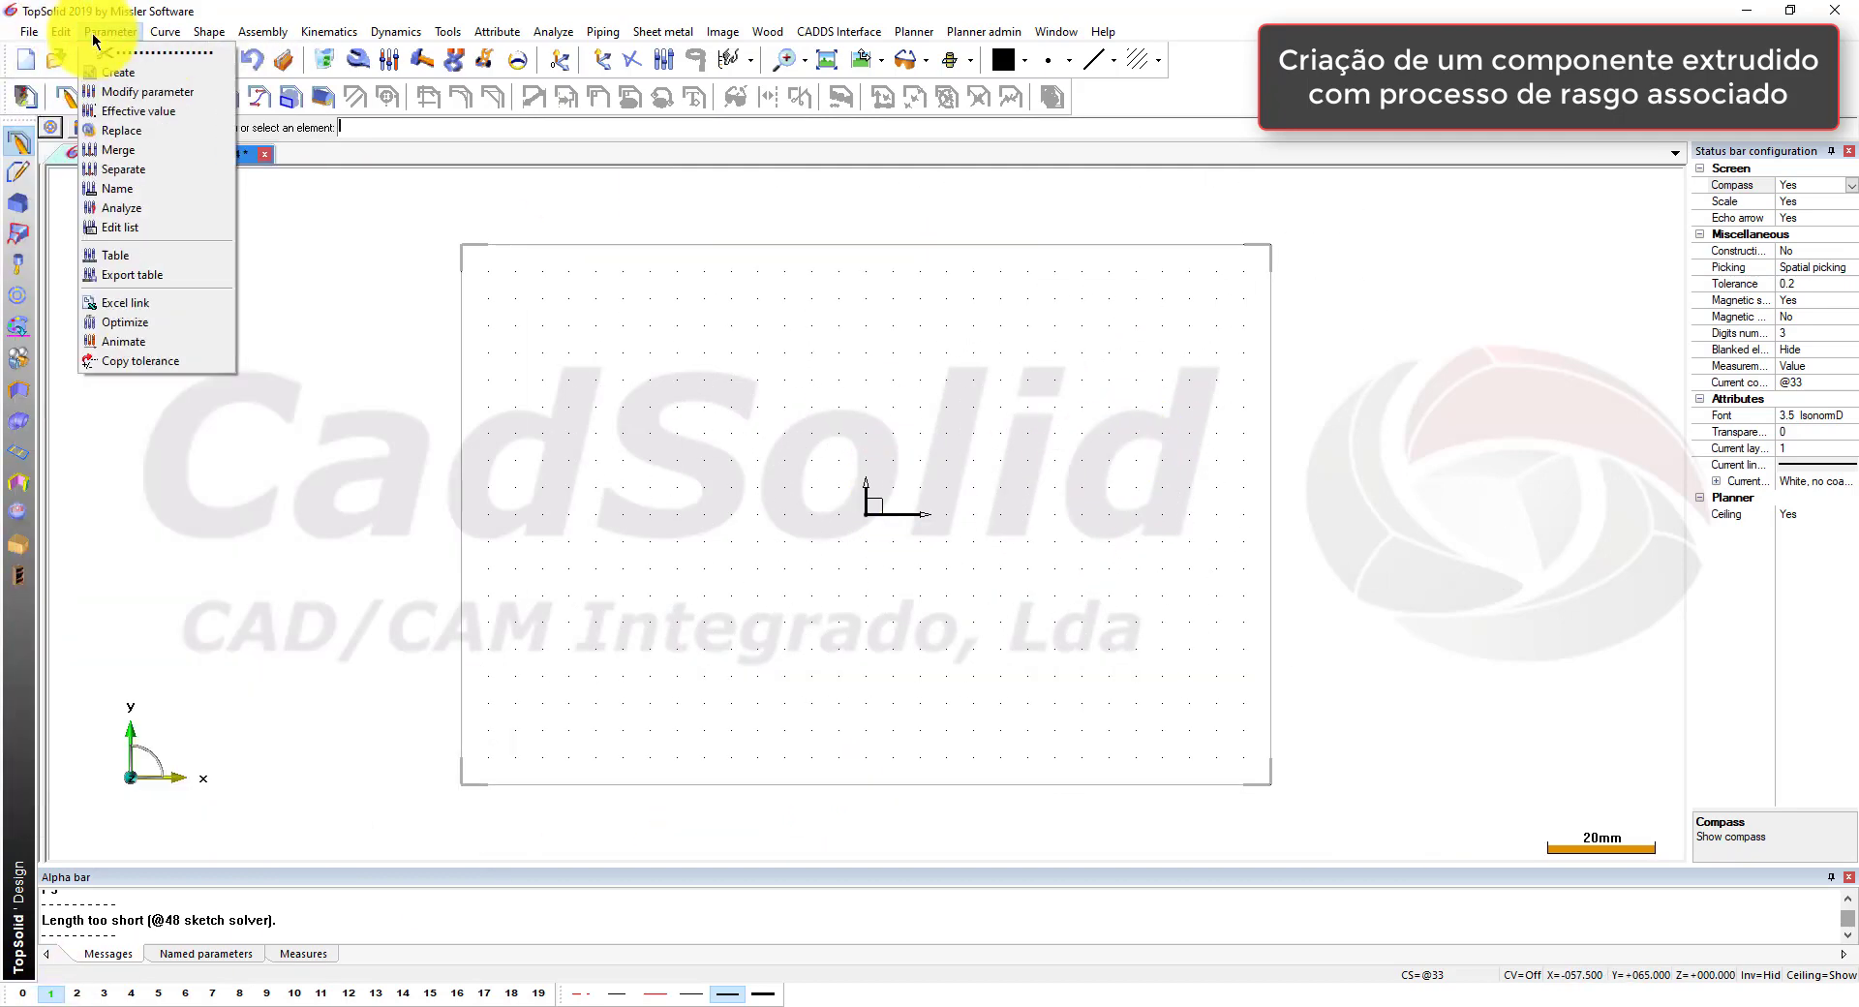
pyautogui.click(80, 420)
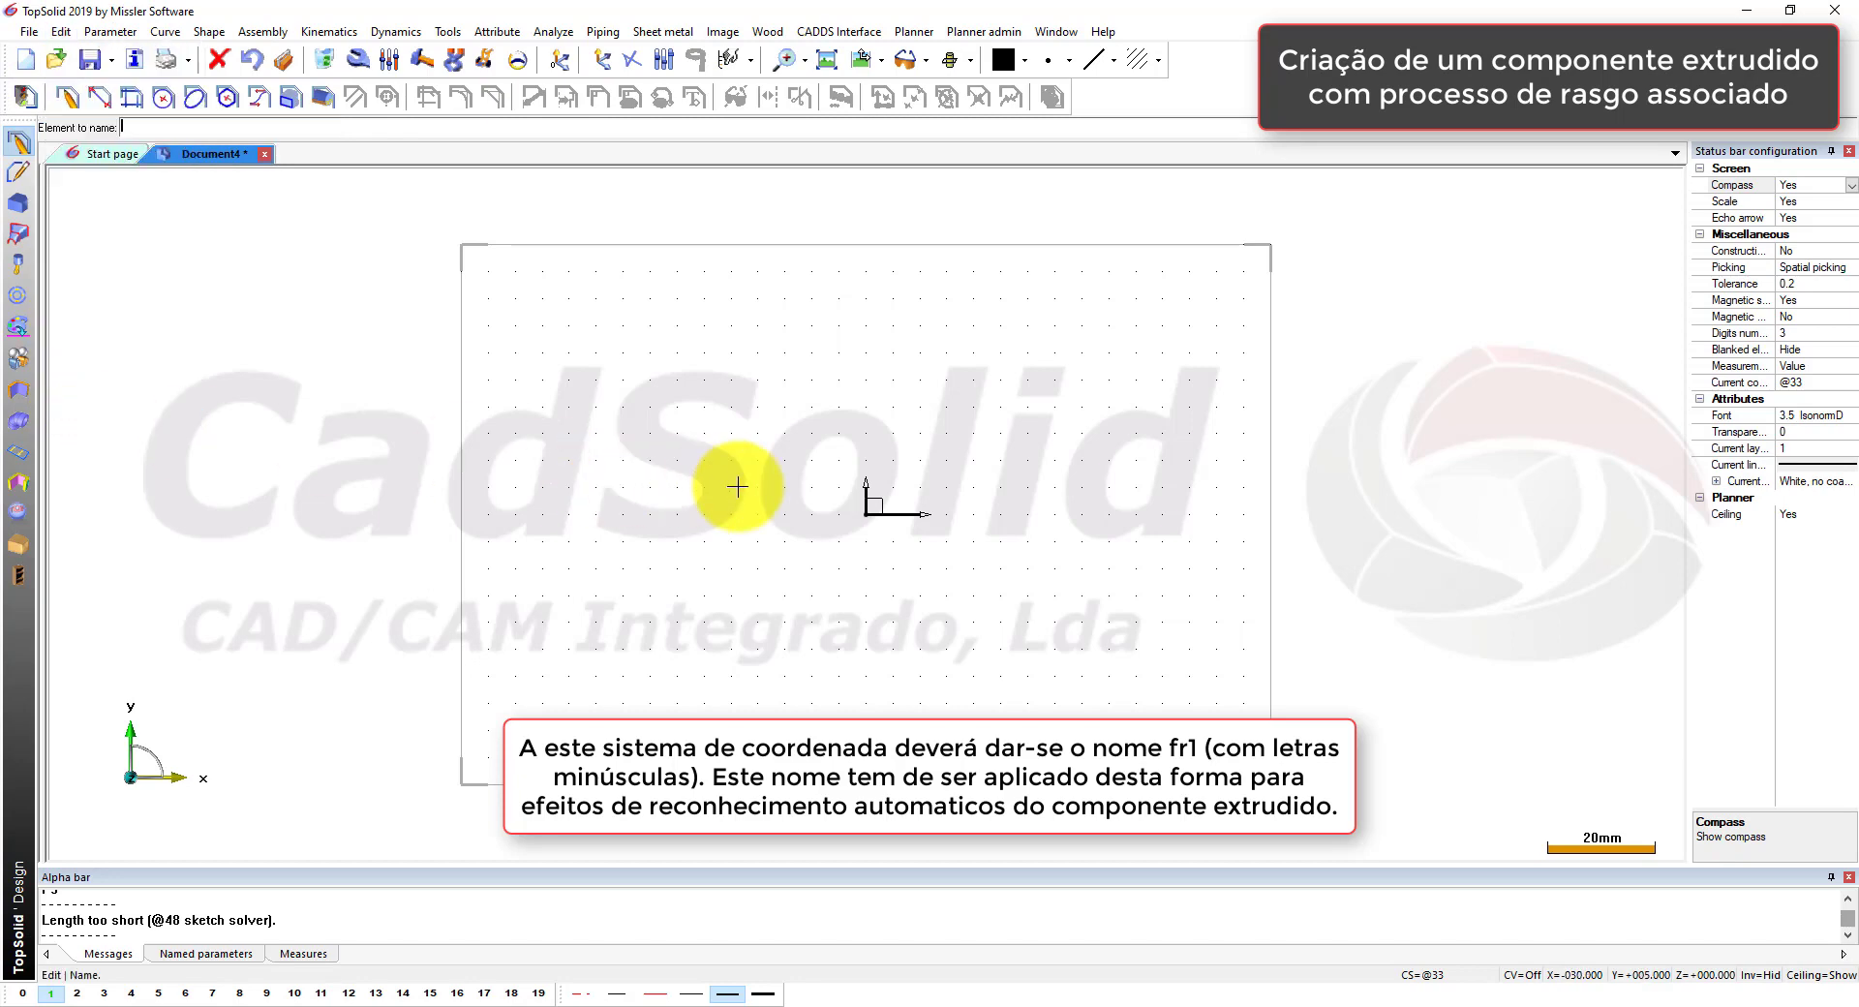
pyautogui.click(860, 492)
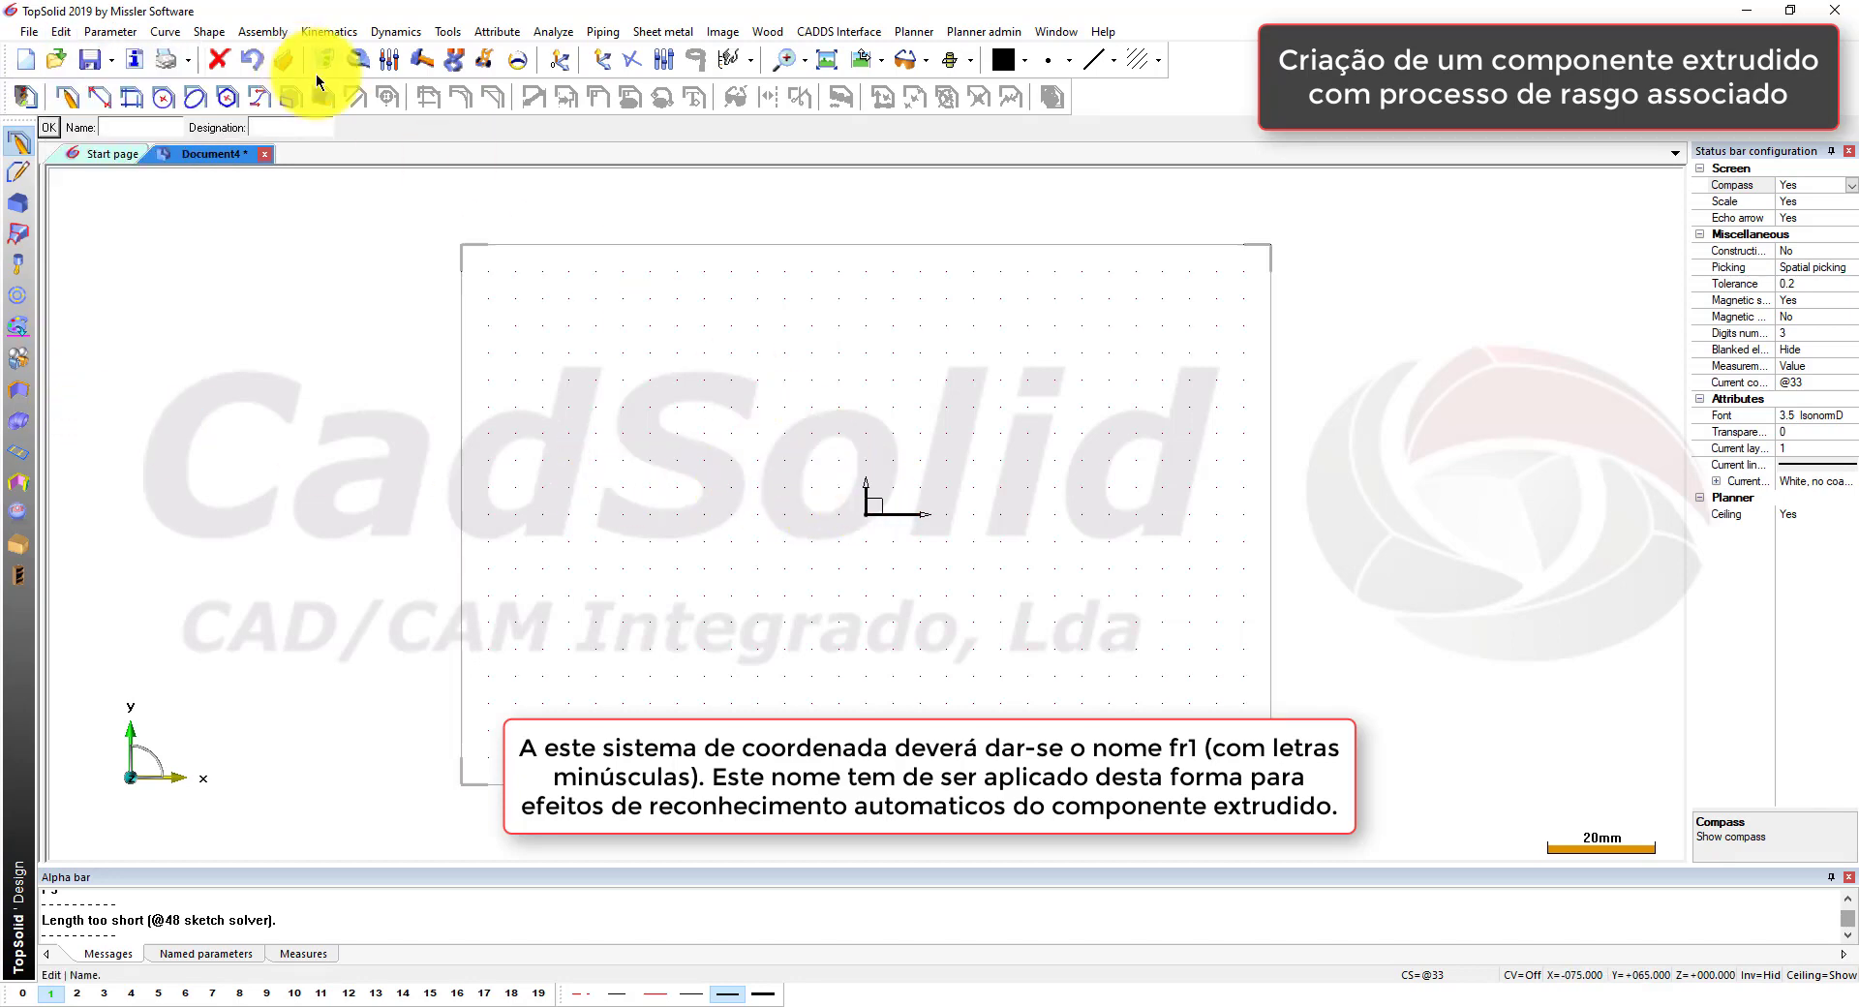
pyautogui.write('fr1')
pyautogui.press('Return')
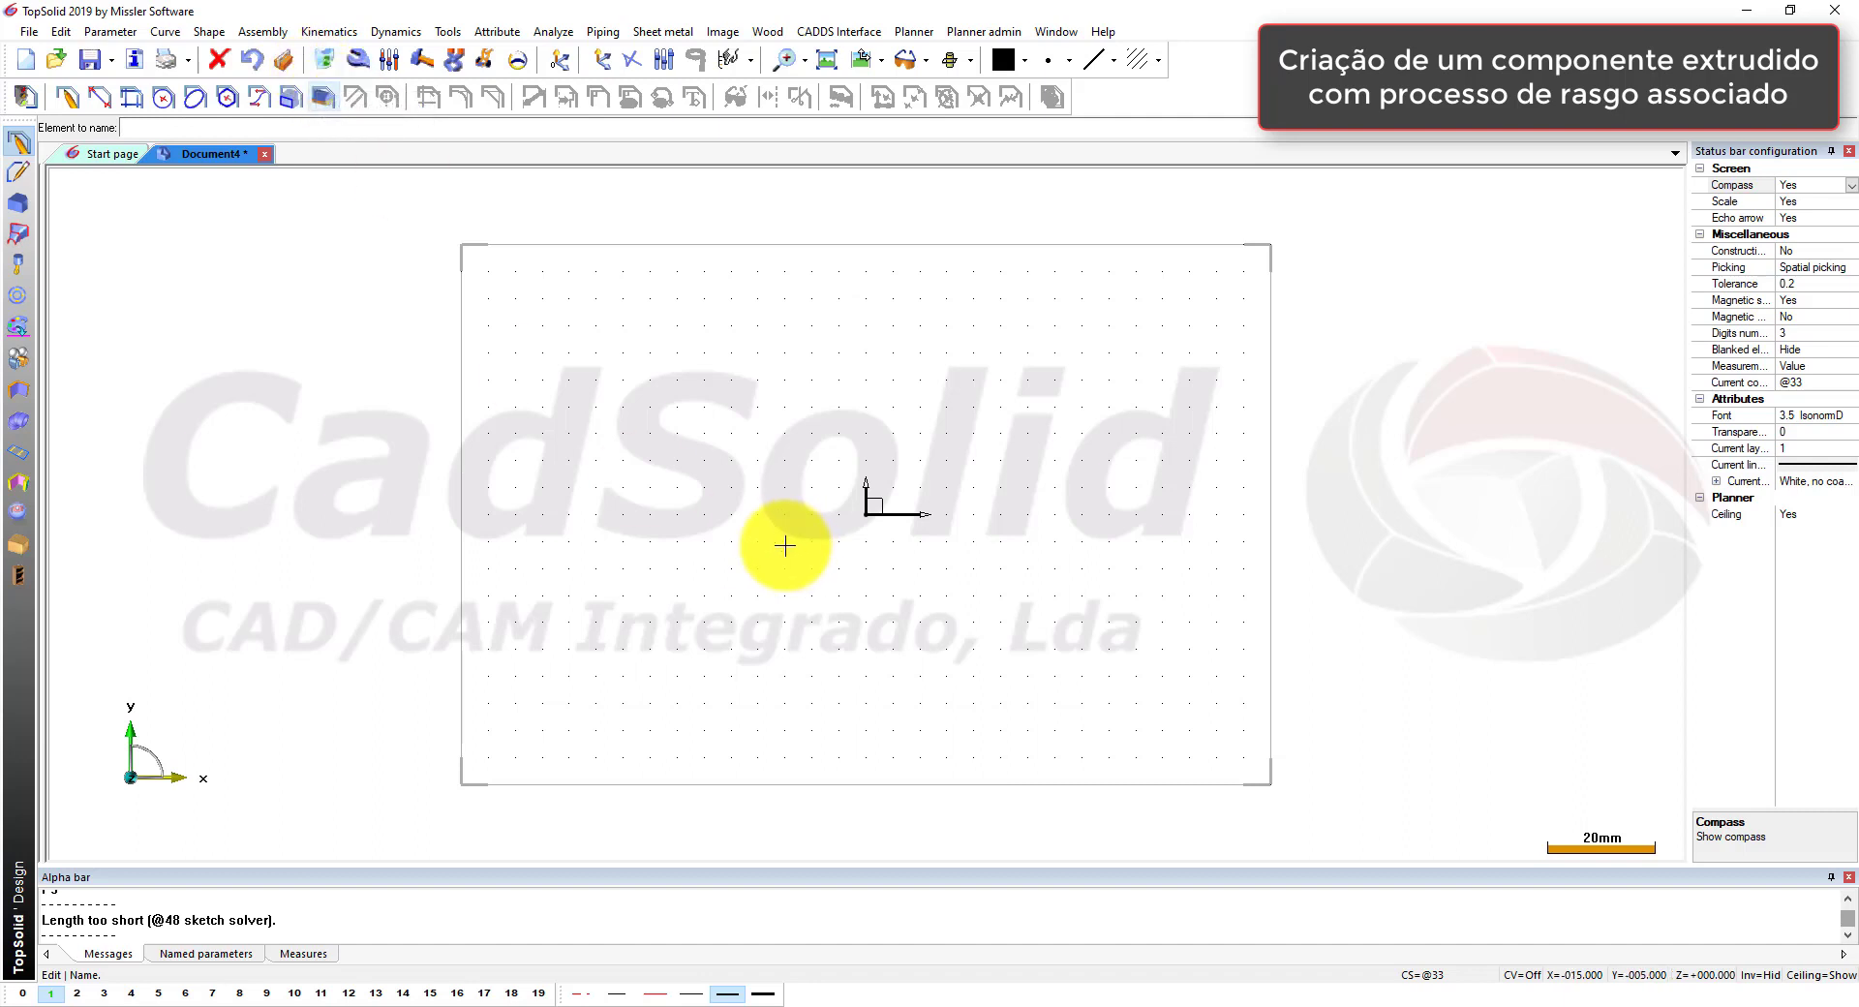
pyautogui.press('Escape')
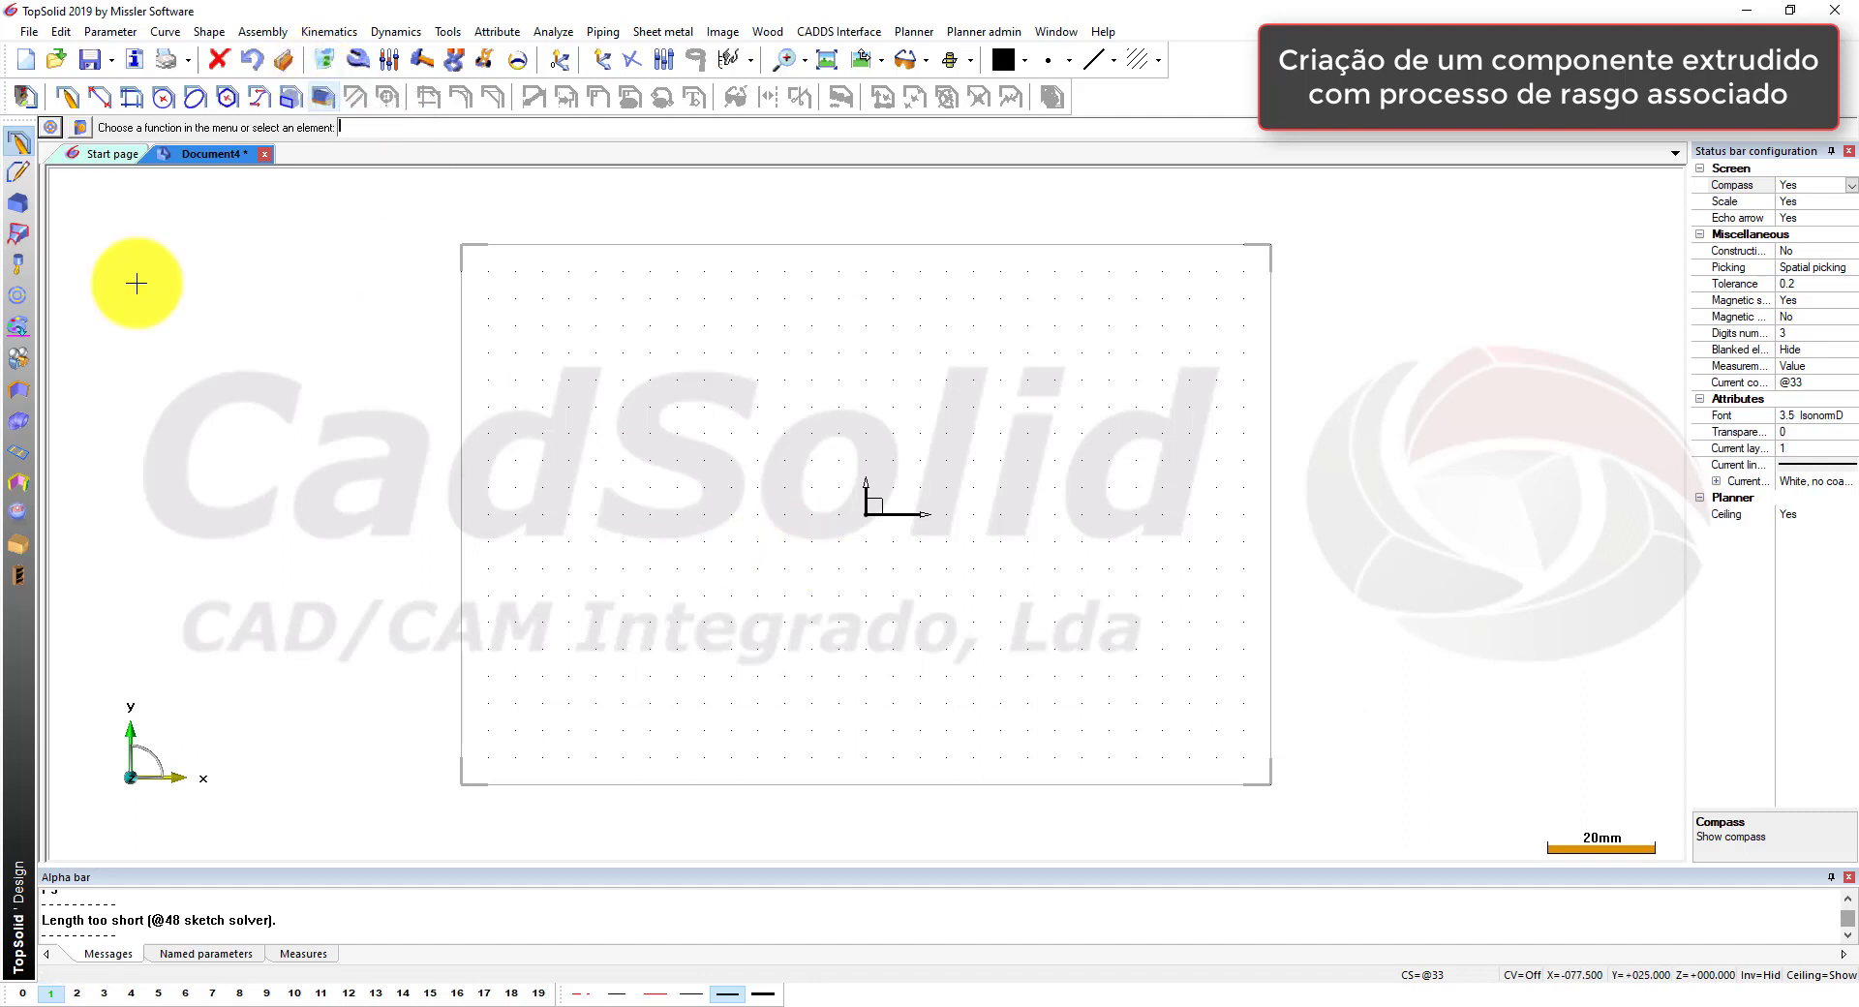
# Step: Create a length parameter with value 100, name c and a designation, without placing any text in the drawing
pyautogui.doubleClick(43, 244)
pyautogui.click(224, 182)
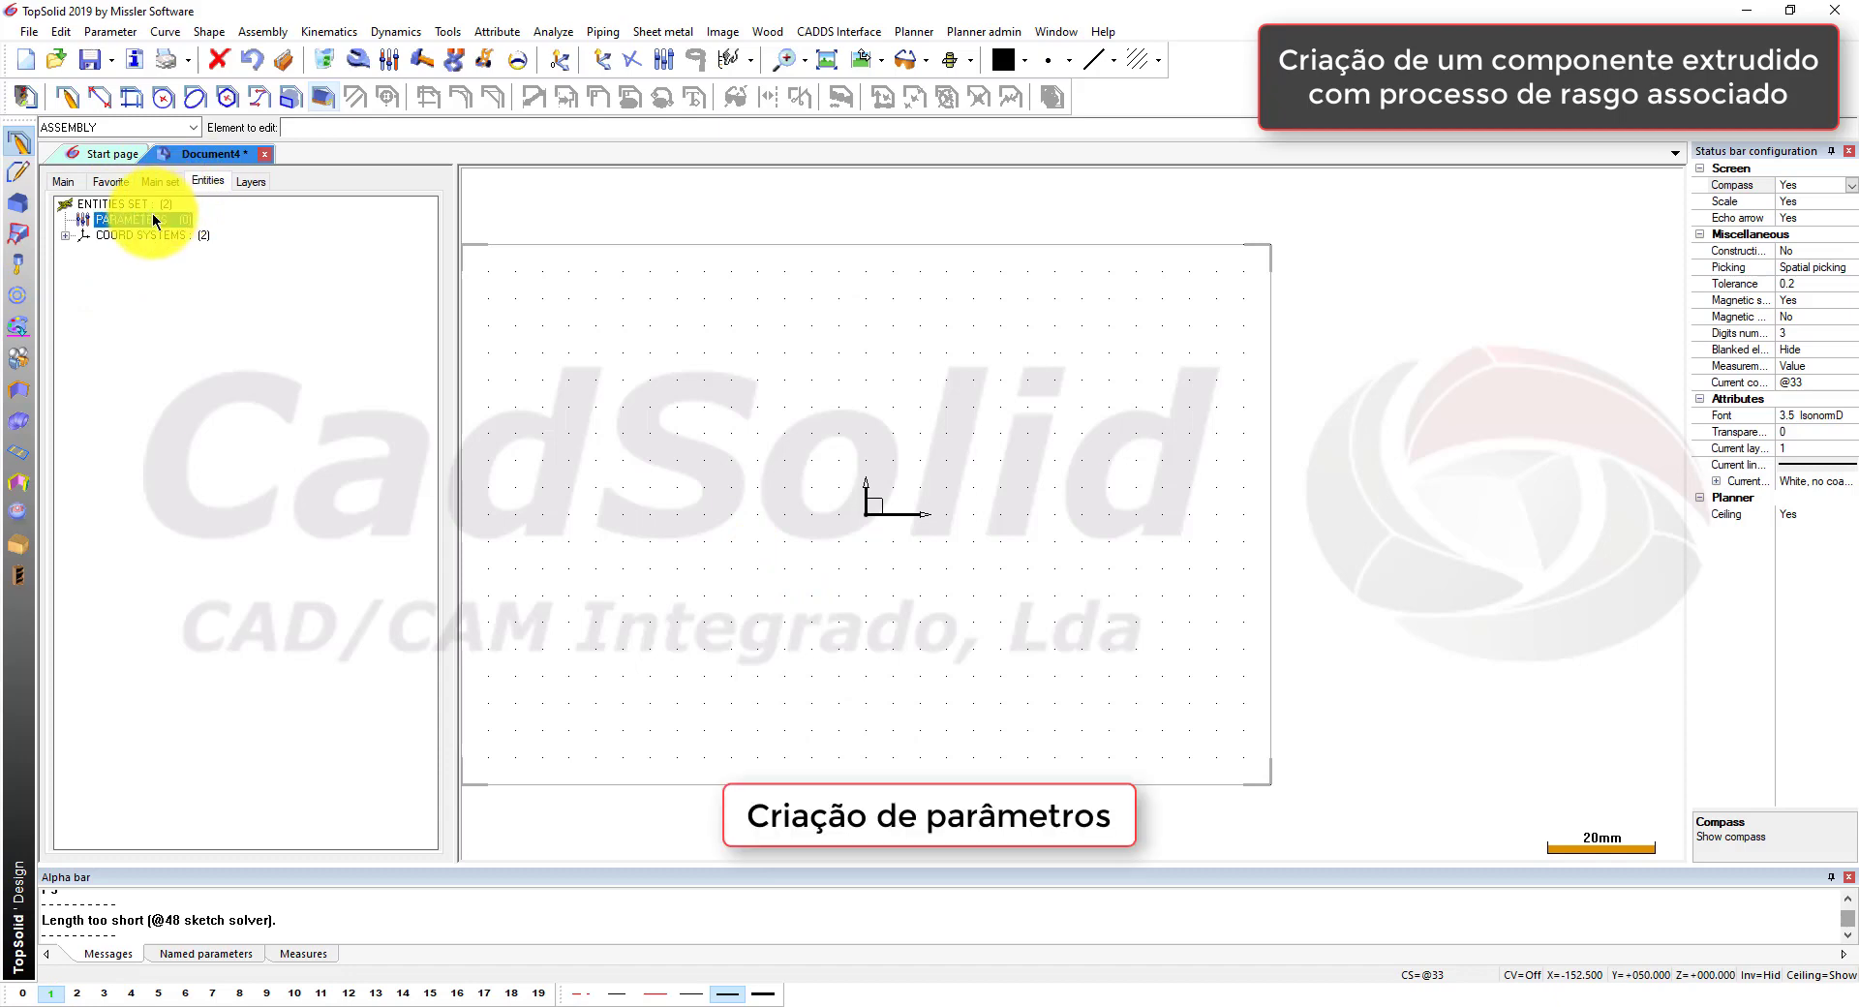
pyautogui.click(146, 219)
pyautogui.click(138, 27)
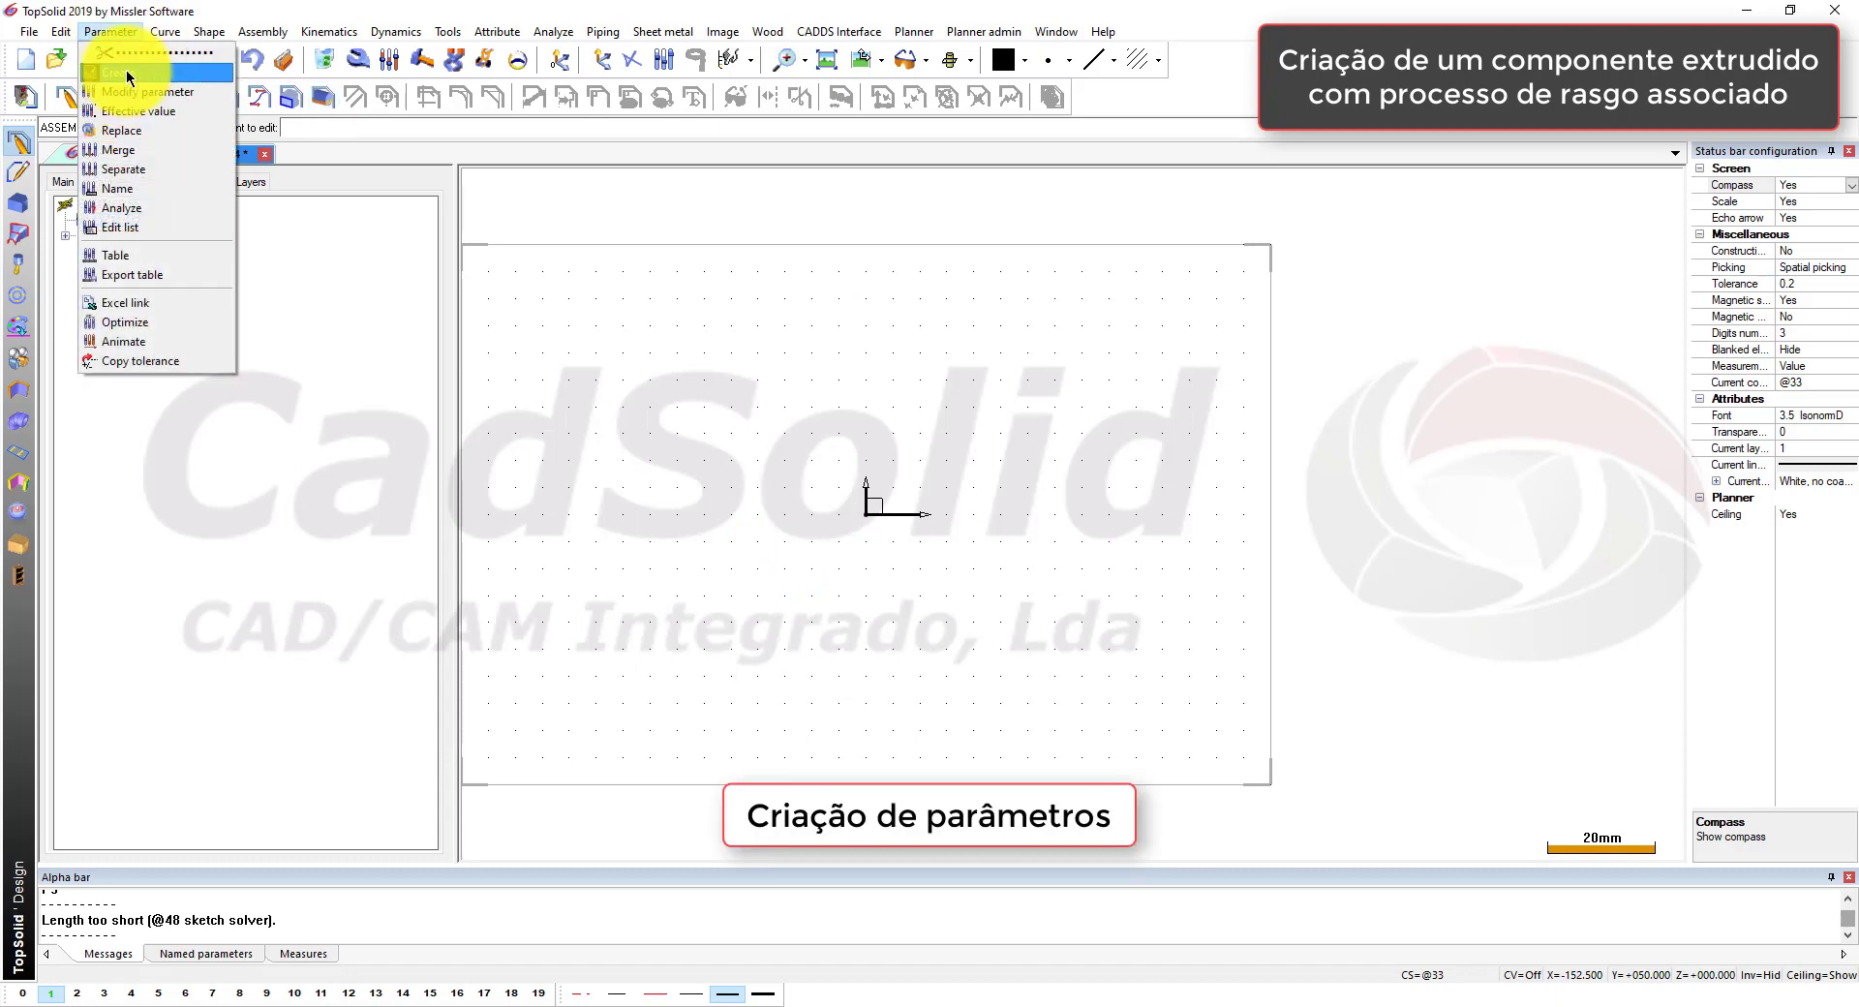
pyautogui.click(118, 74)
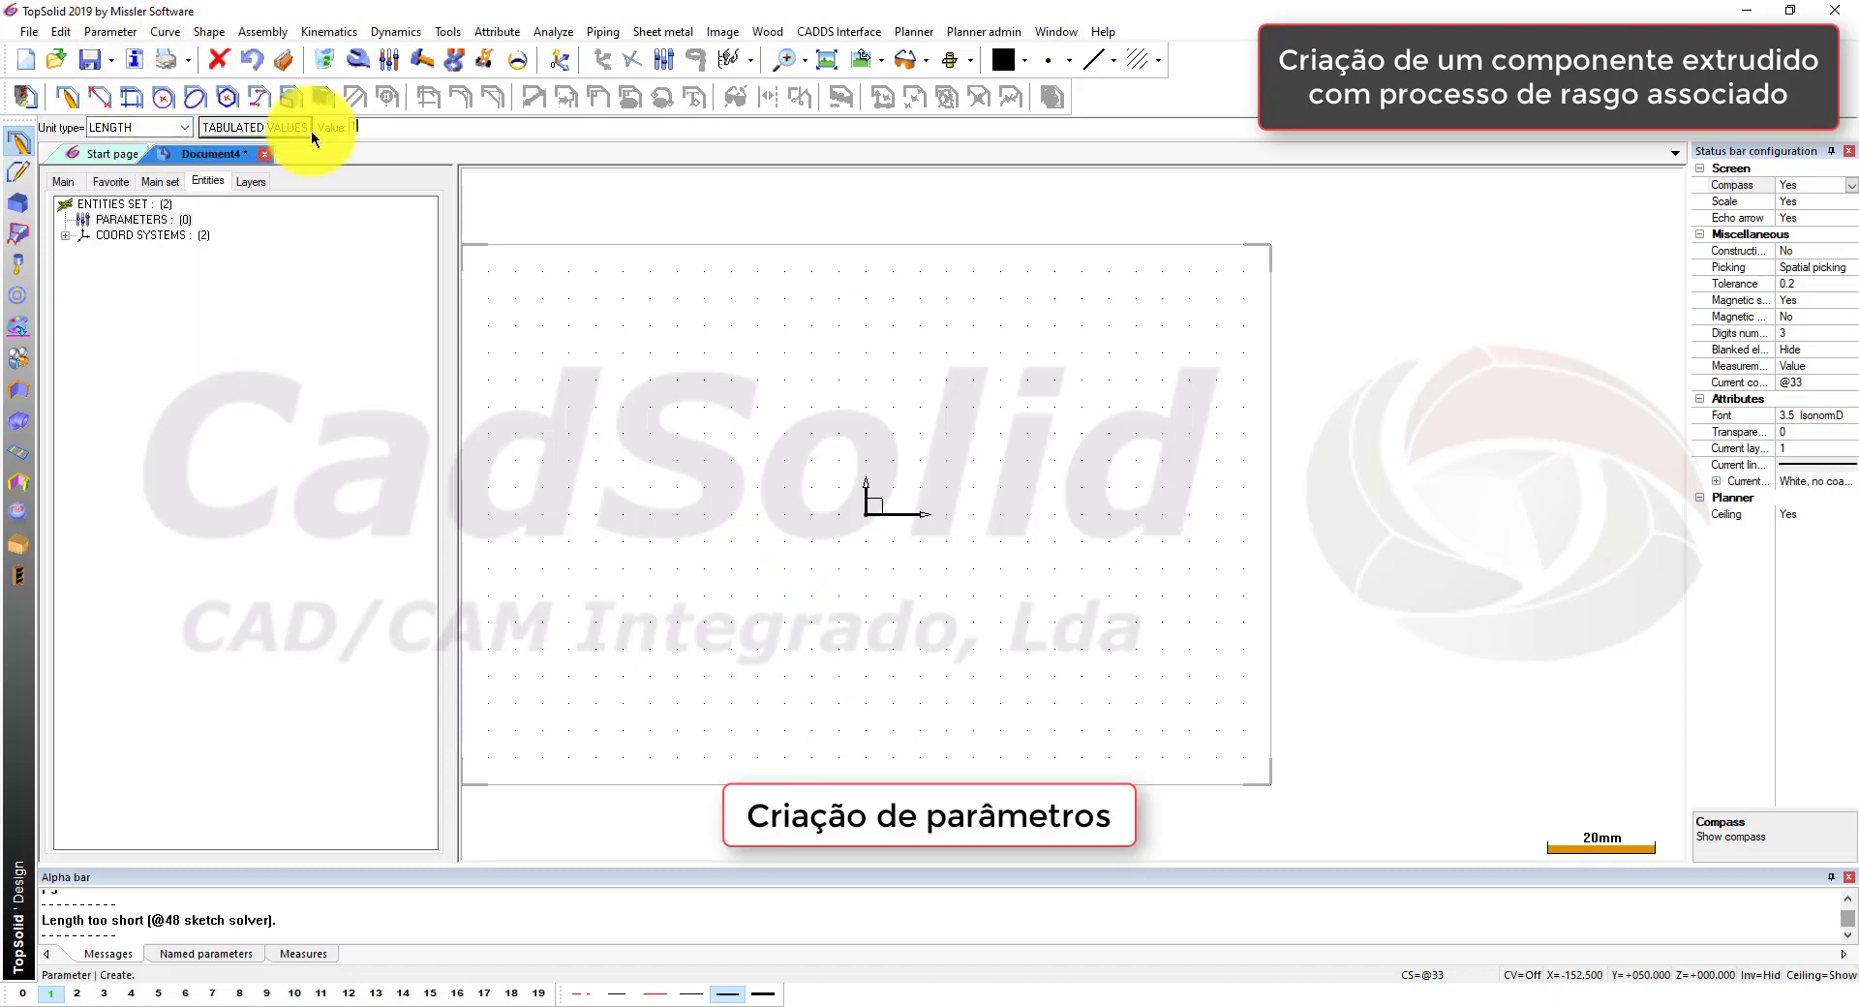
pyautogui.write('00')
pyautogui.press('Return')
pyautogui.write('d')
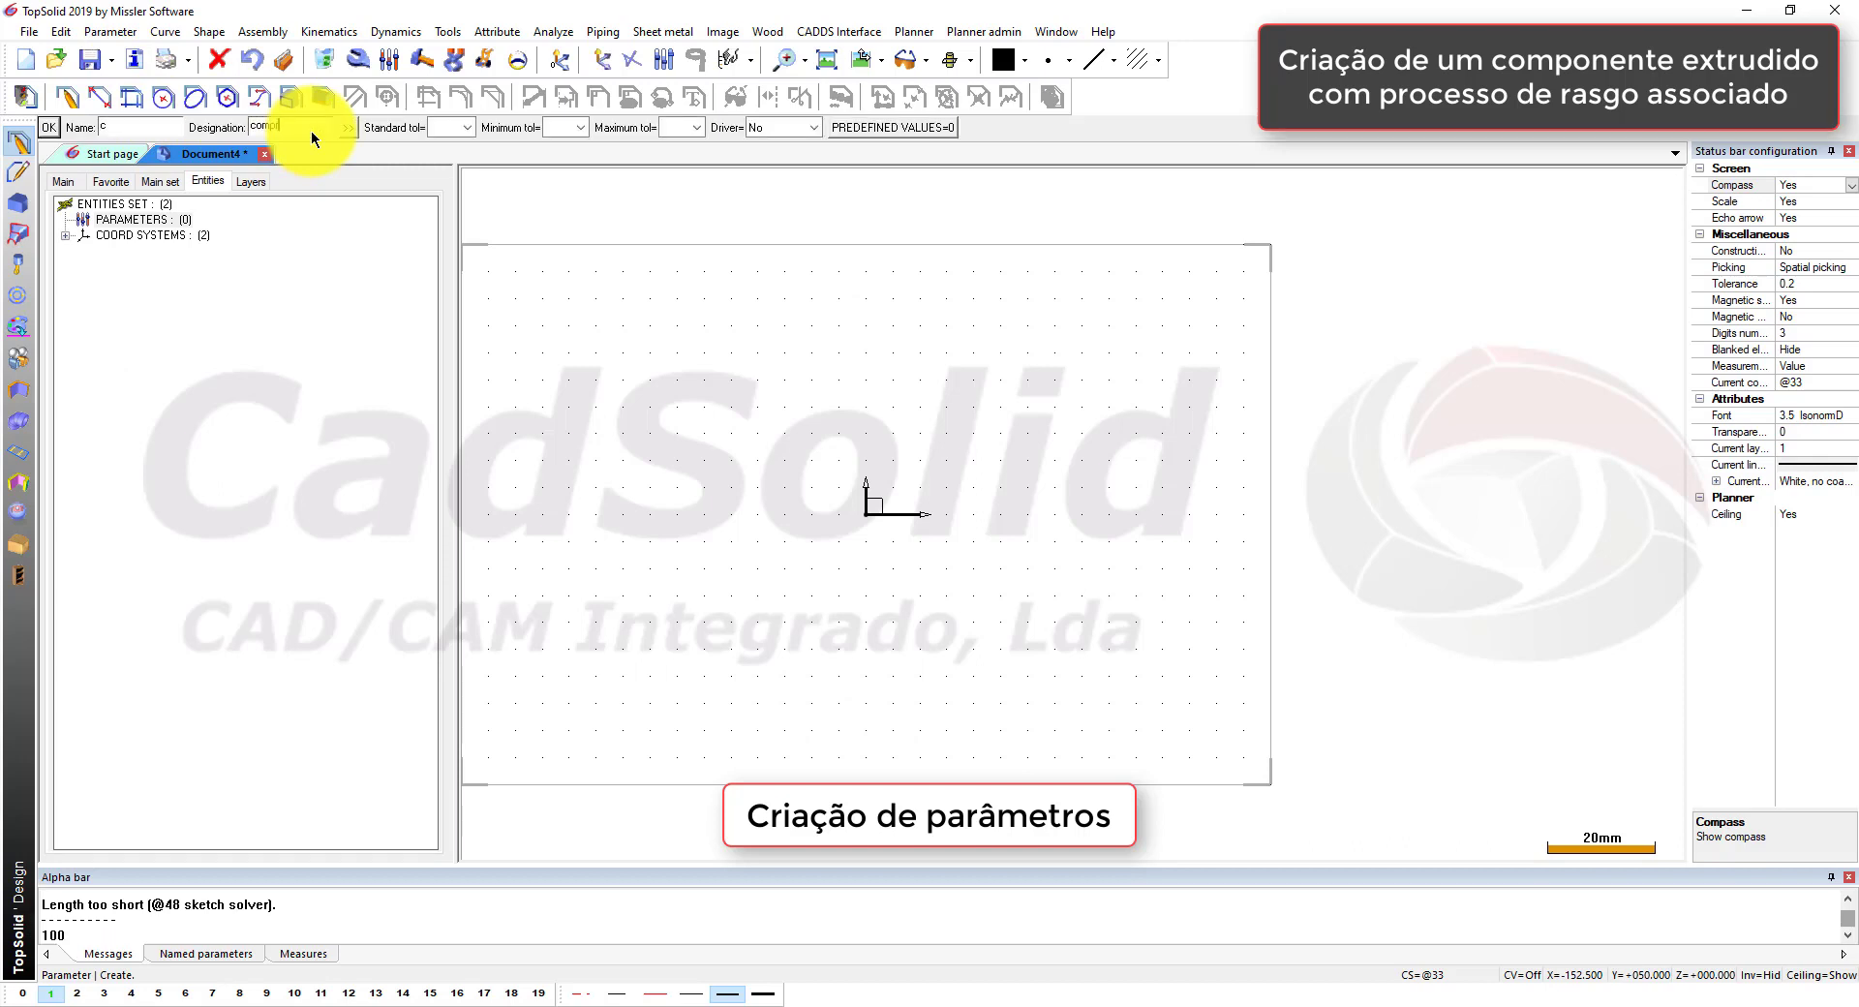
pyautogui.press('Return')
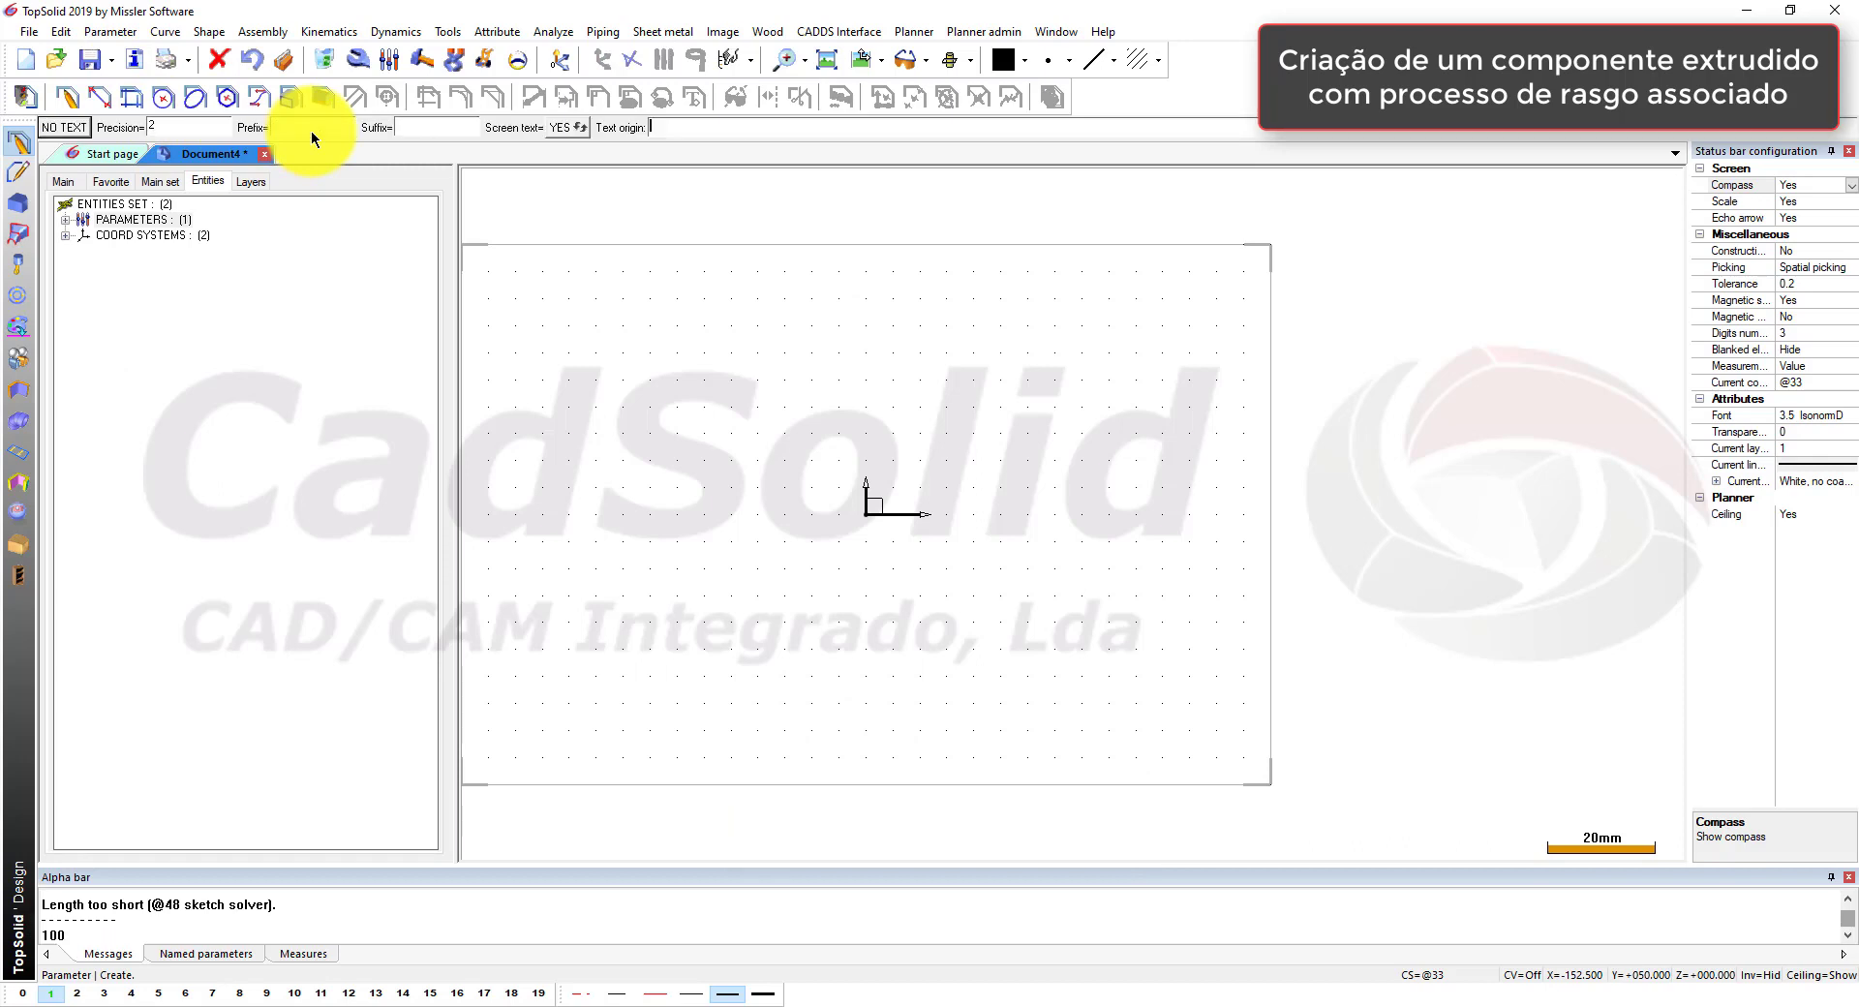
pyautogui.click(66, 128)
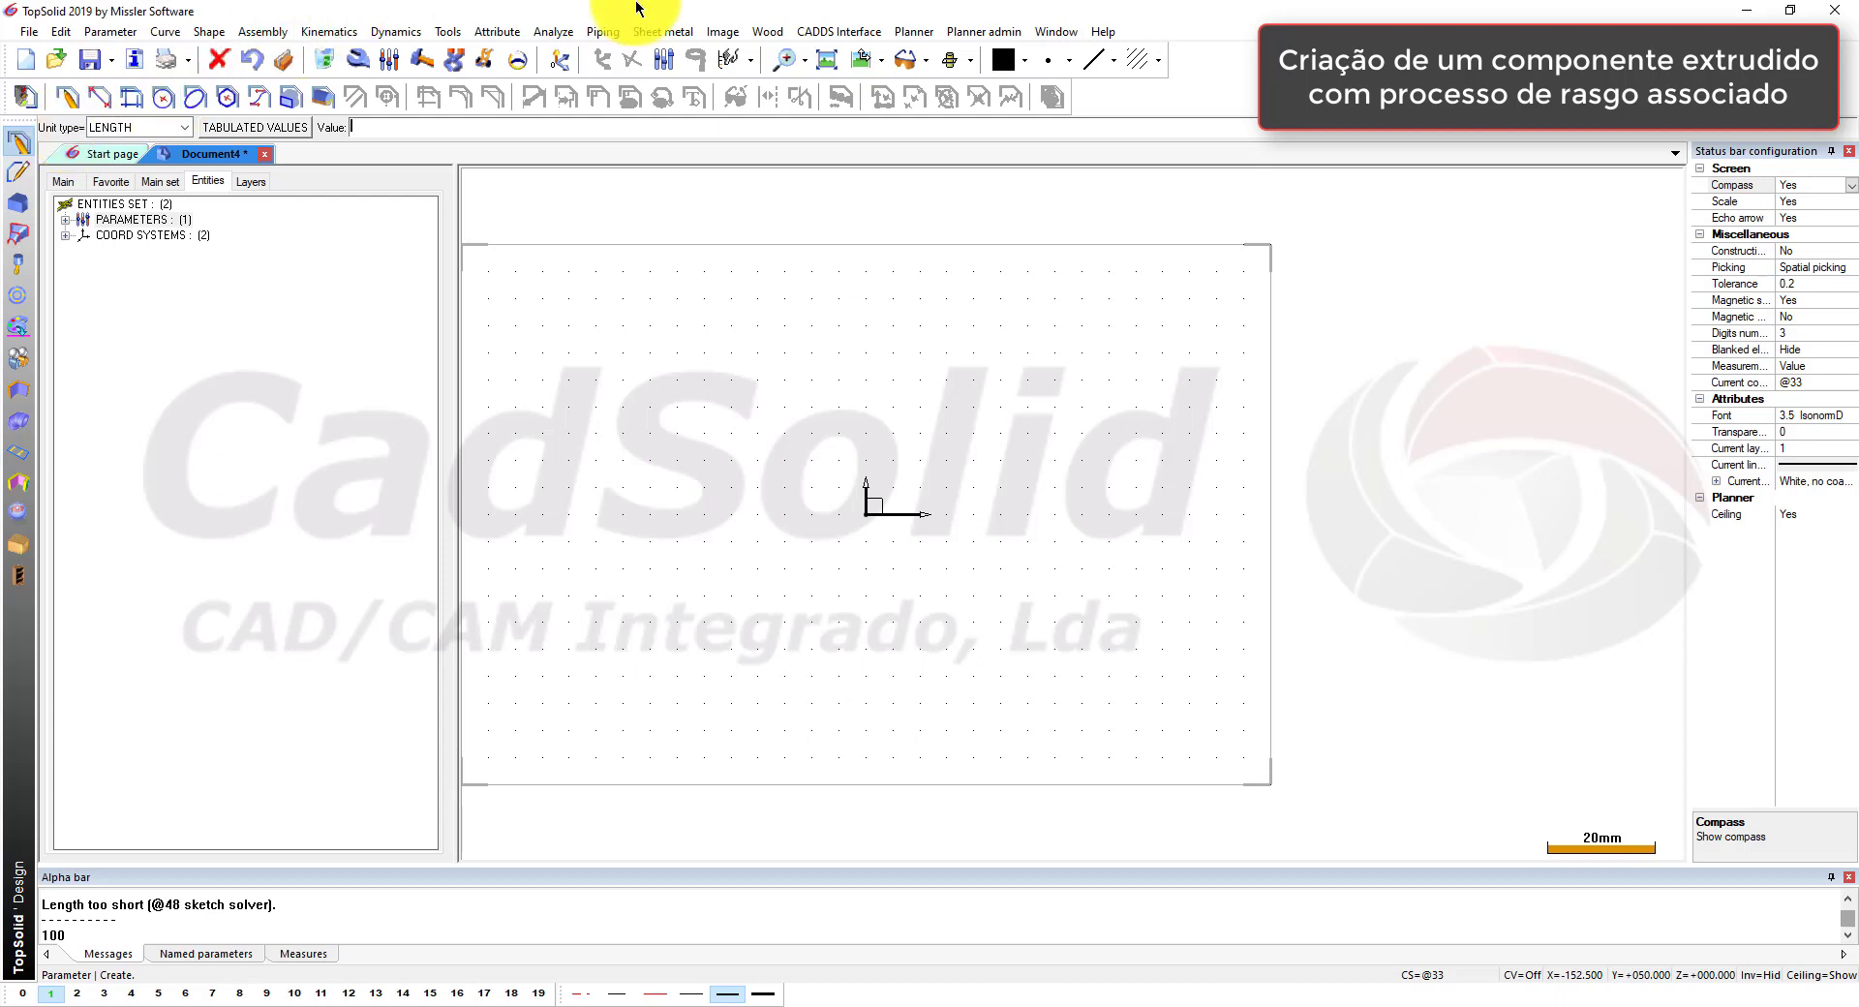
# Step: Duplicate coordinate system fr1 along its Z+ direction, using parameter c as the distance
pyautogui.click(448, 32)
pyautogui.click(459, 77)
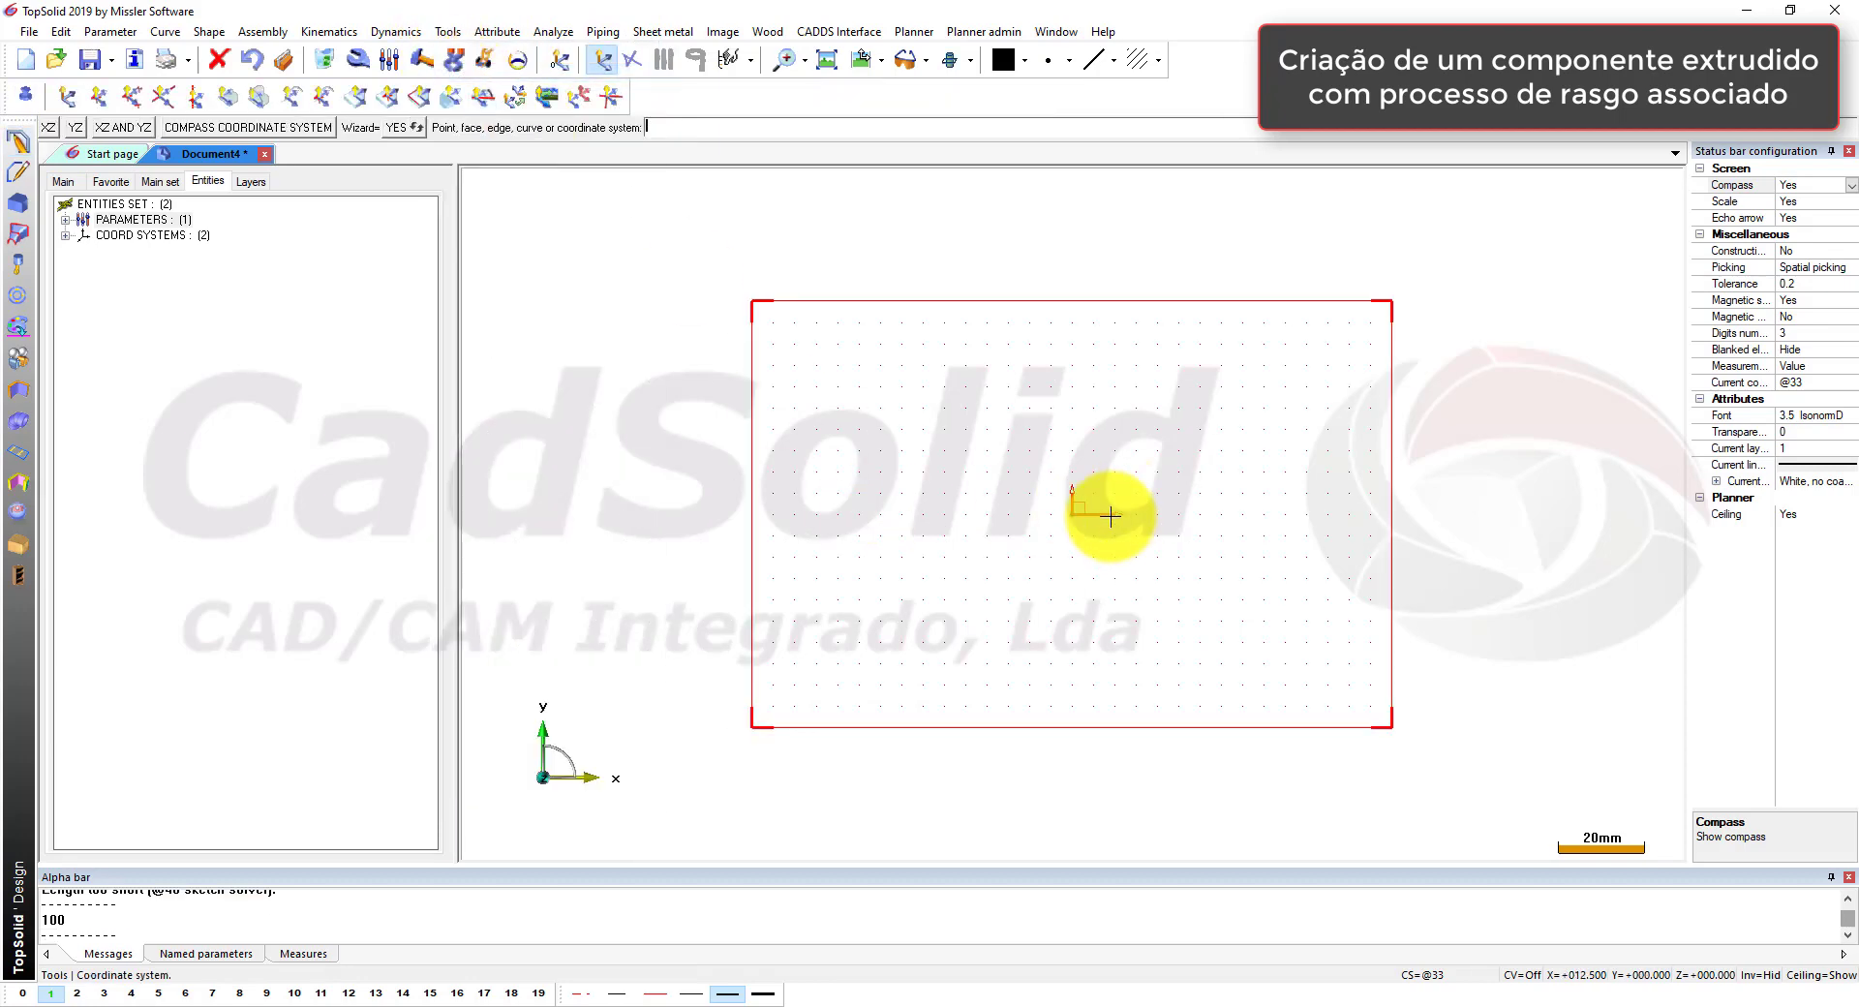
pyautogui.click(1072, 513)
pyautogui.moveTo(1392, 585); pyautogui.dragTo(1304, 642, button='middle')
pyautogui.click(1055, 523)
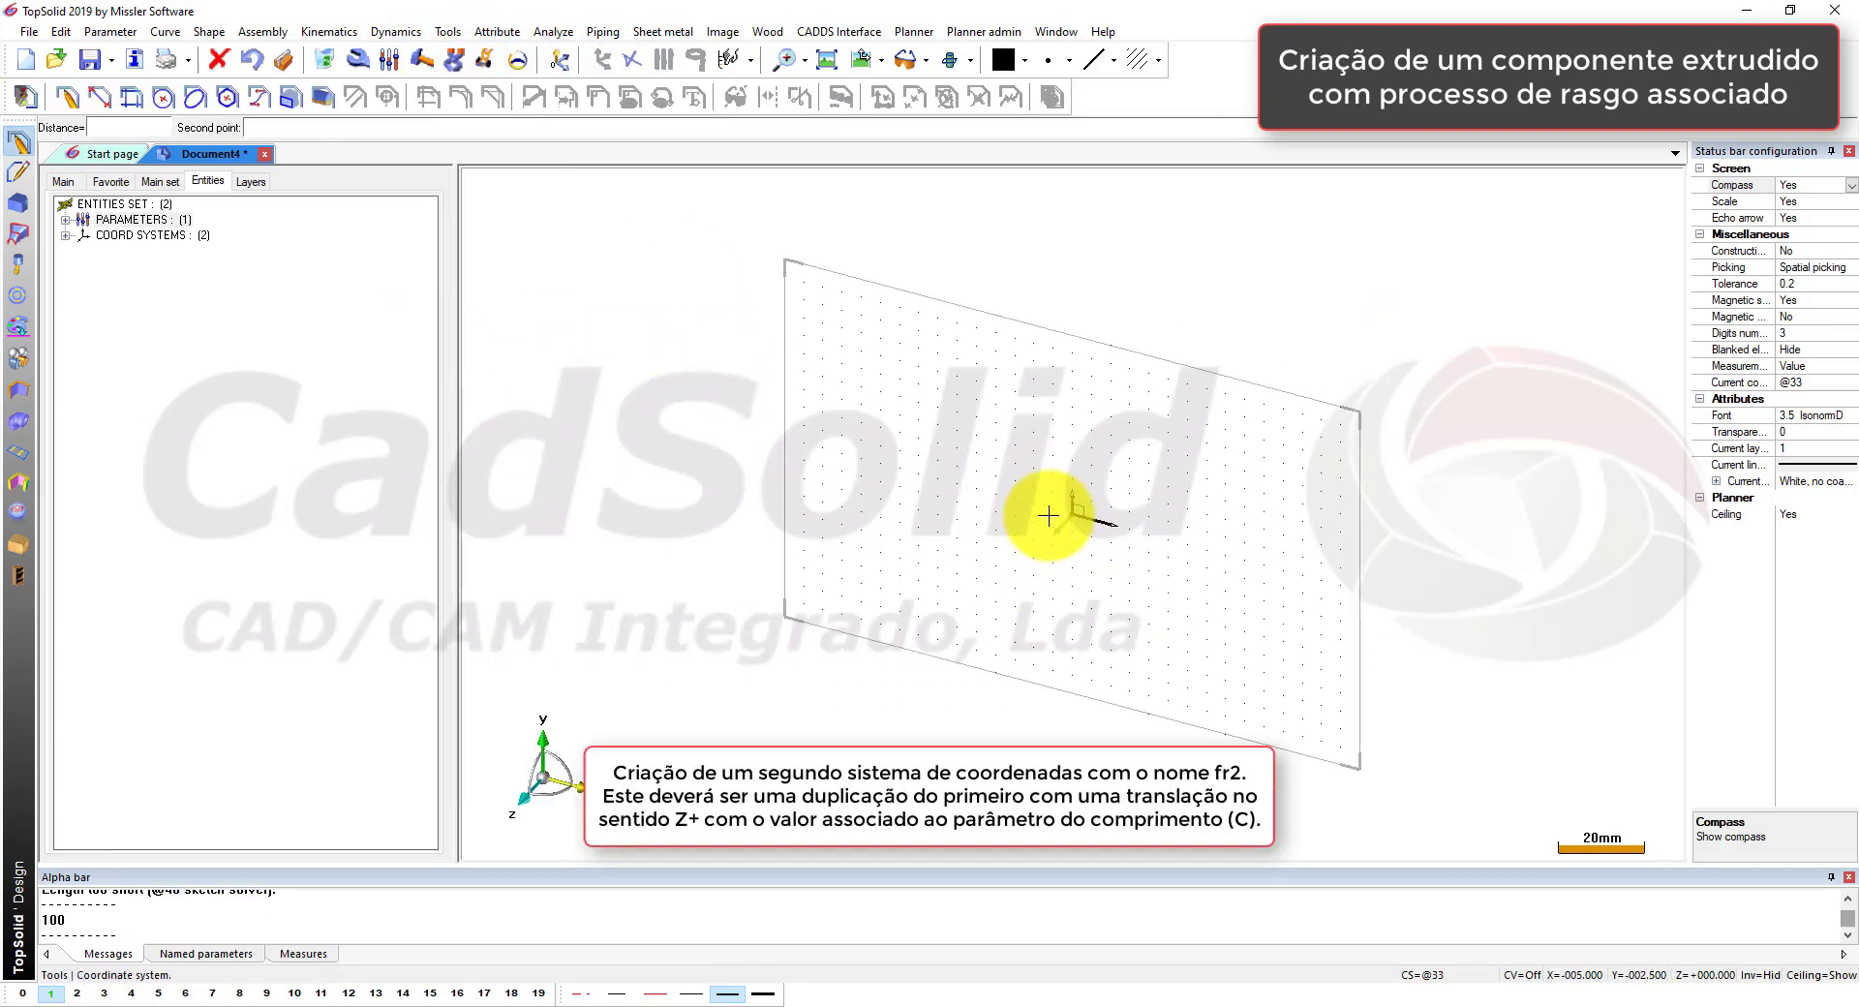
pyautogui.click(148, 124)
pyautogui.write('c')
pyautogui.press('Return')
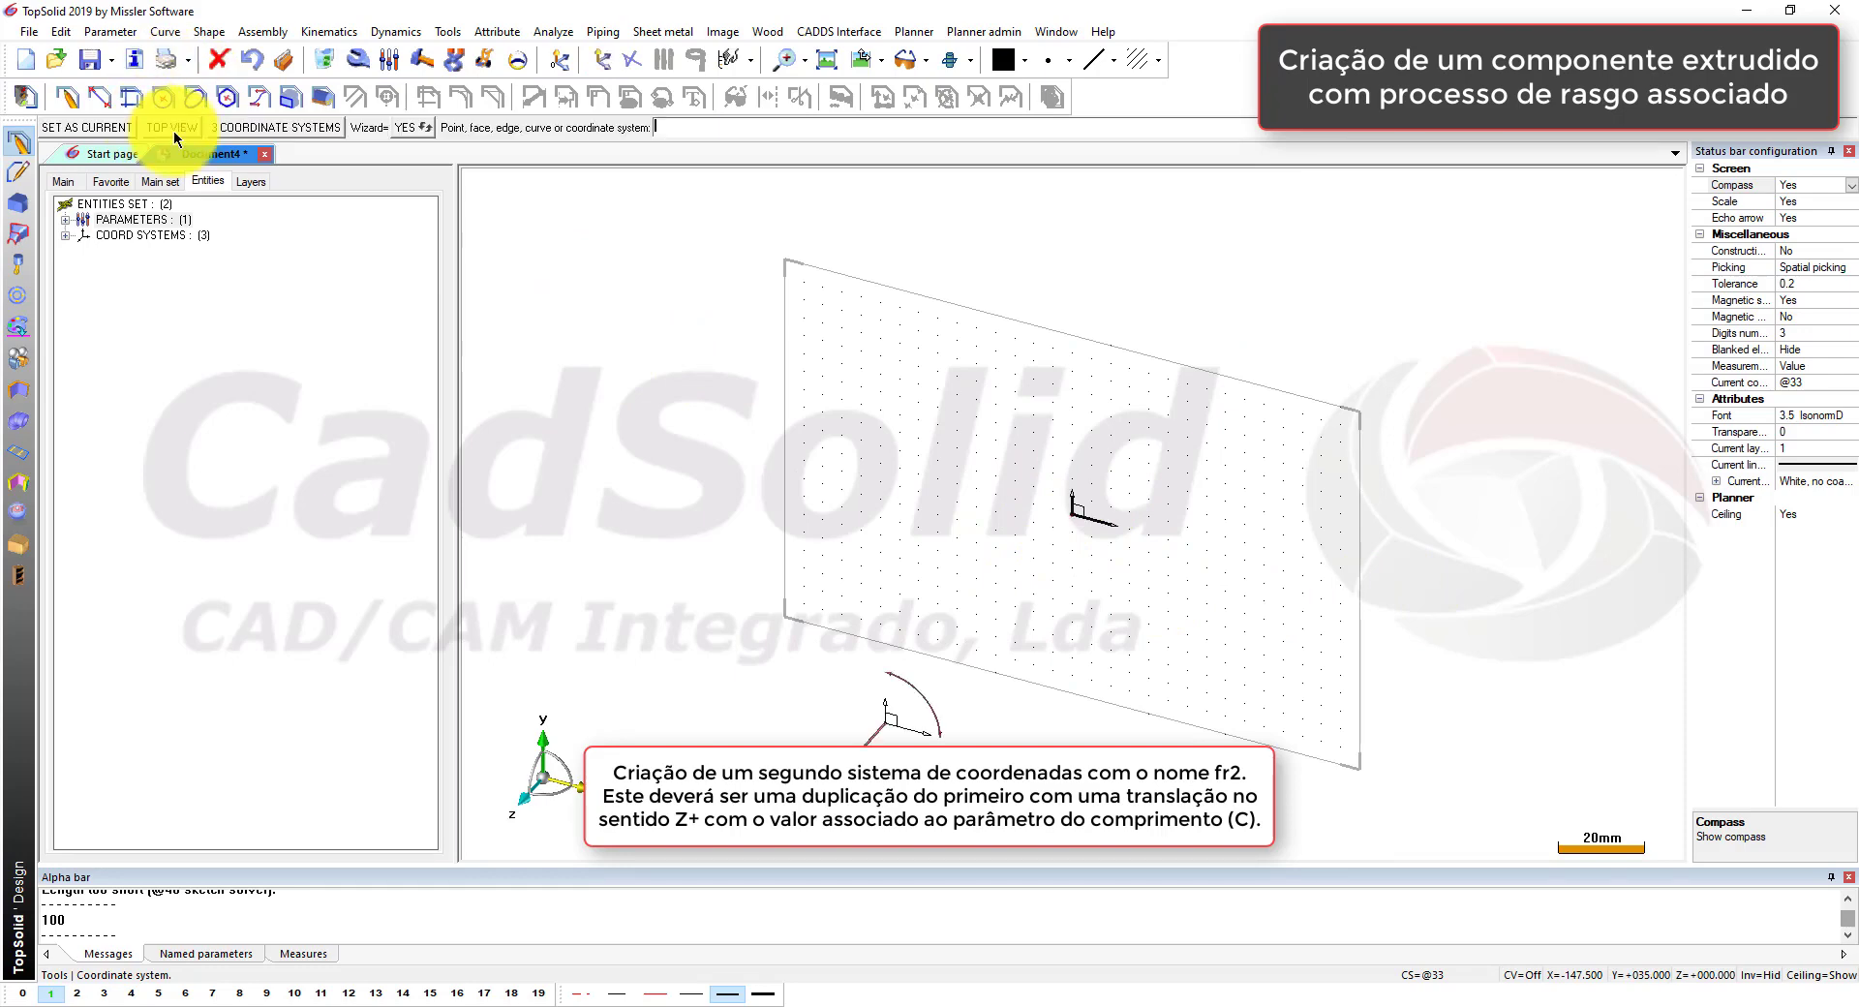
pyautogui.click(853, 514)
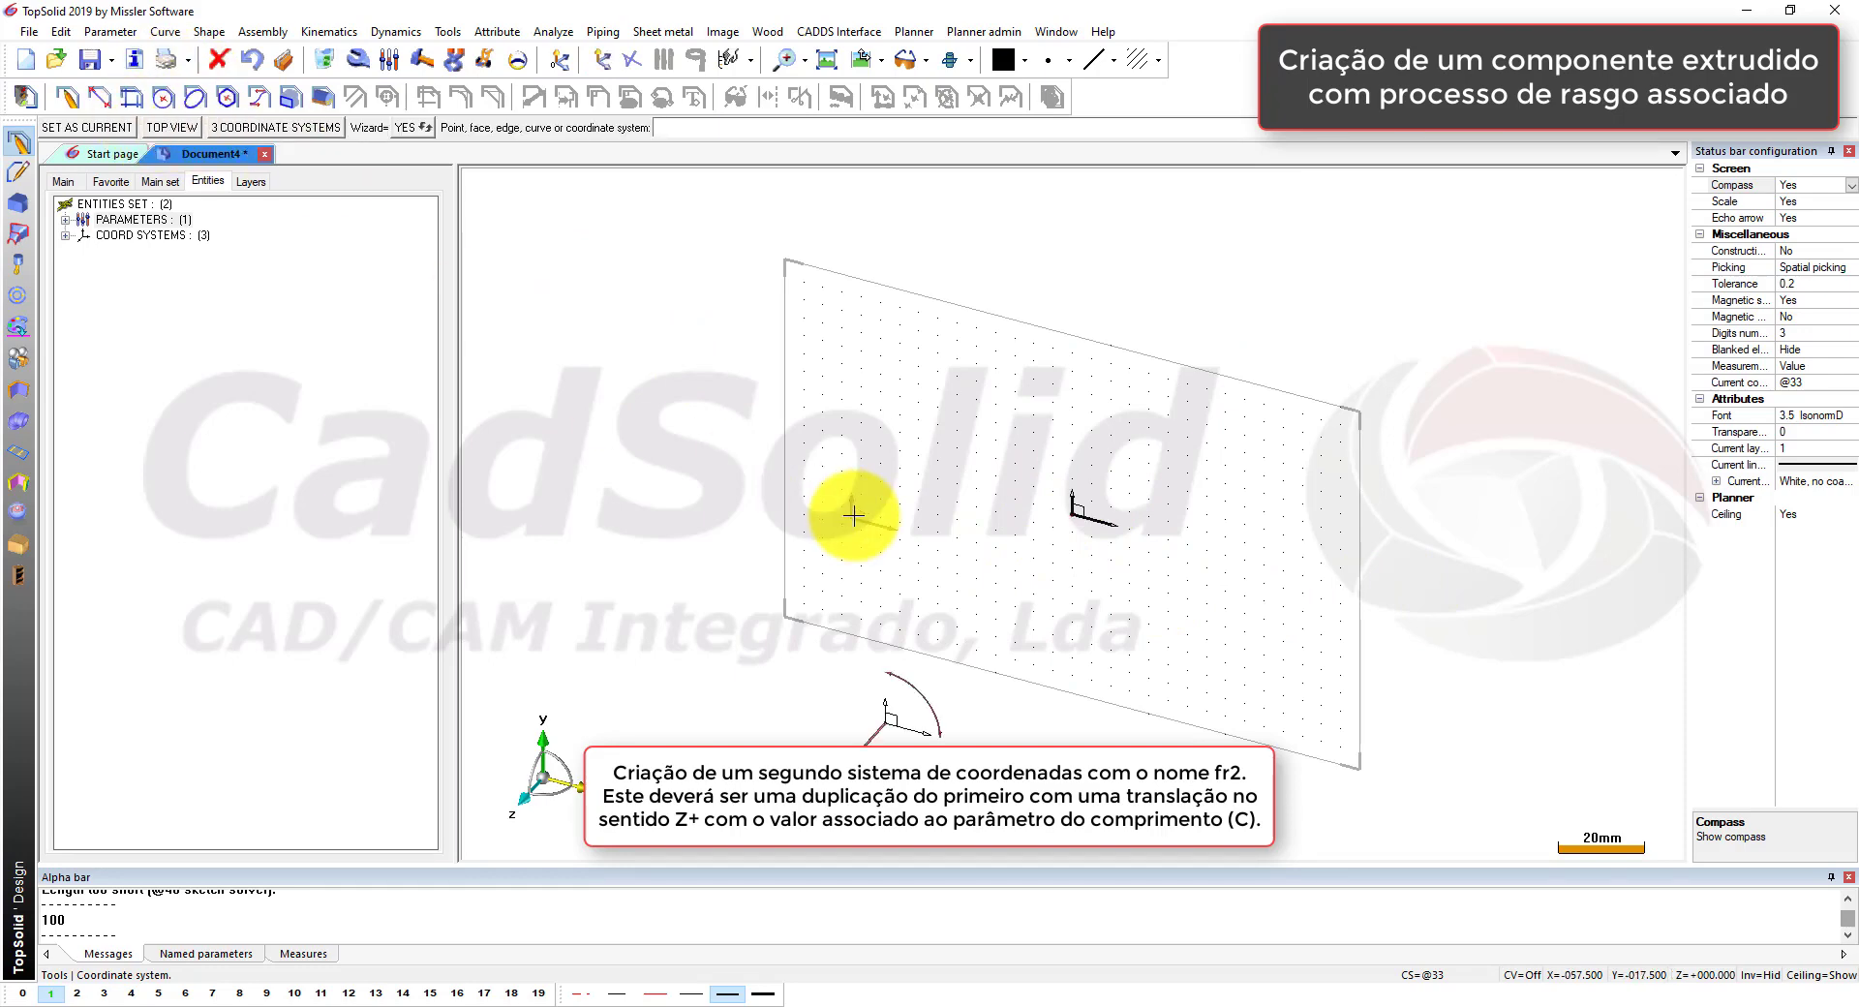
pyautogui.press('Escape')
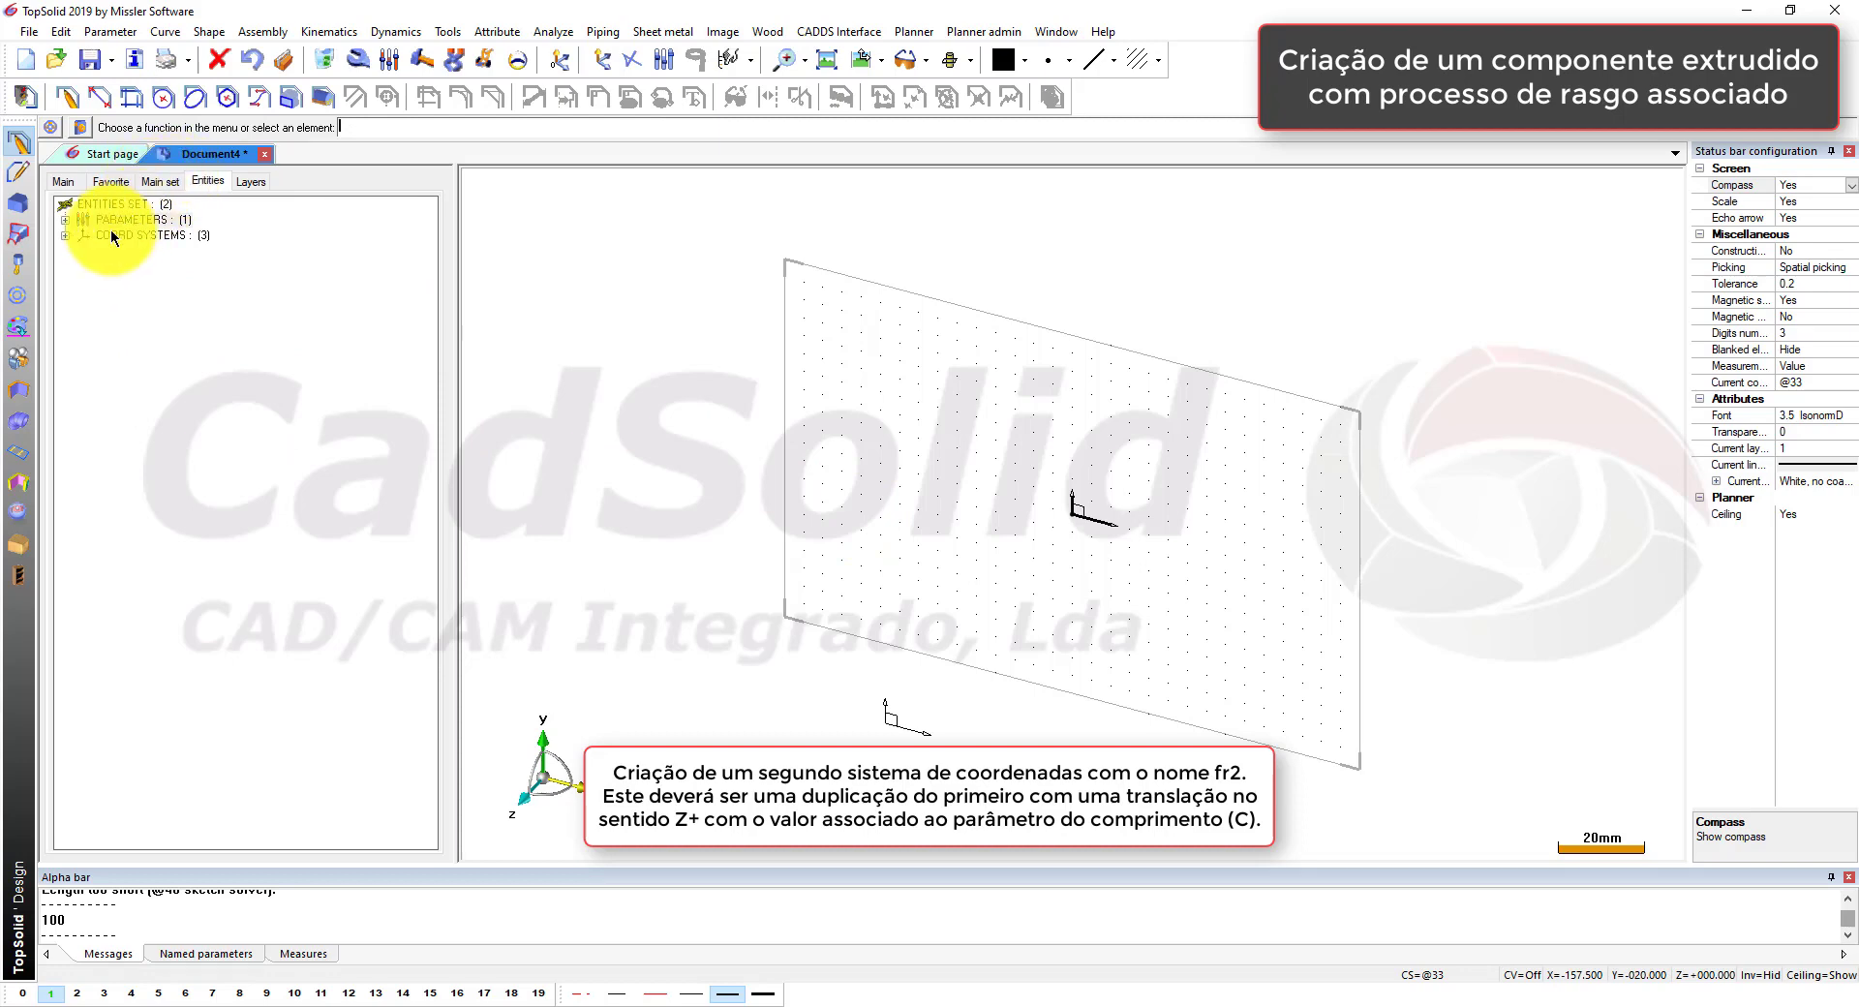
# Step: Name the duplicated coordinate system fr27
pyautogui.click(65, 234)
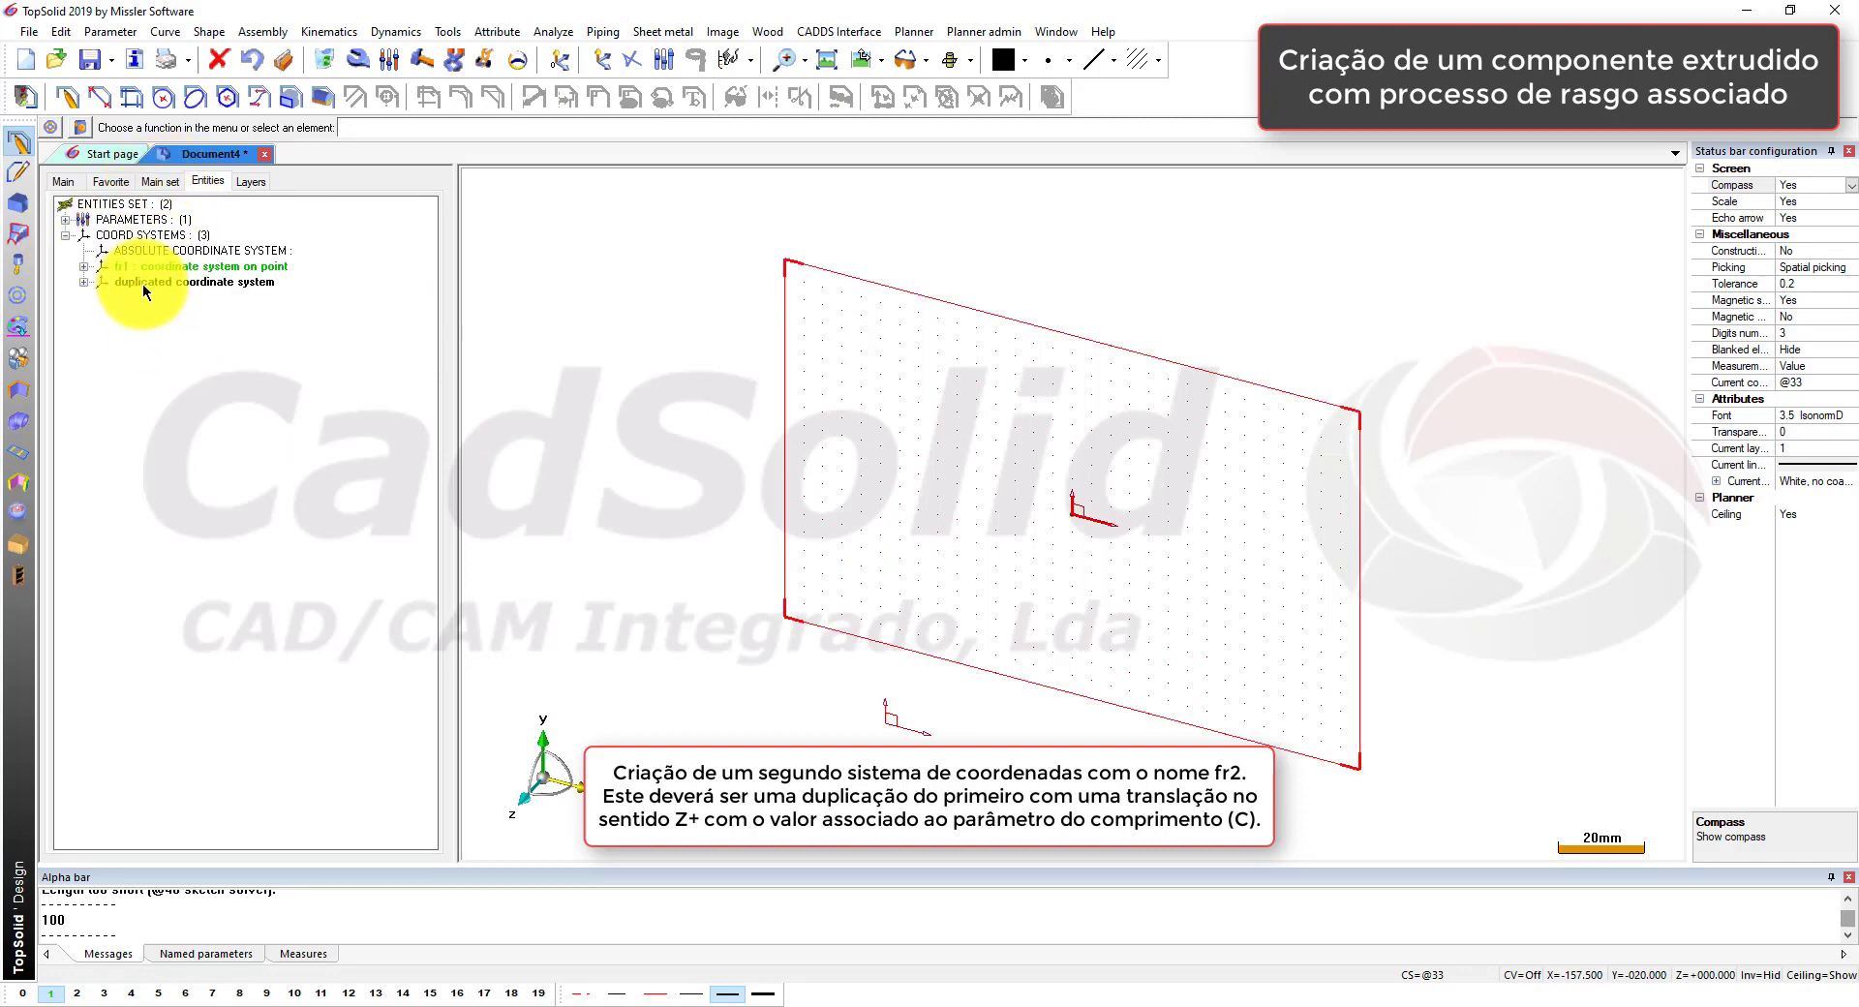
pyautogui.rightClick(142, 283)
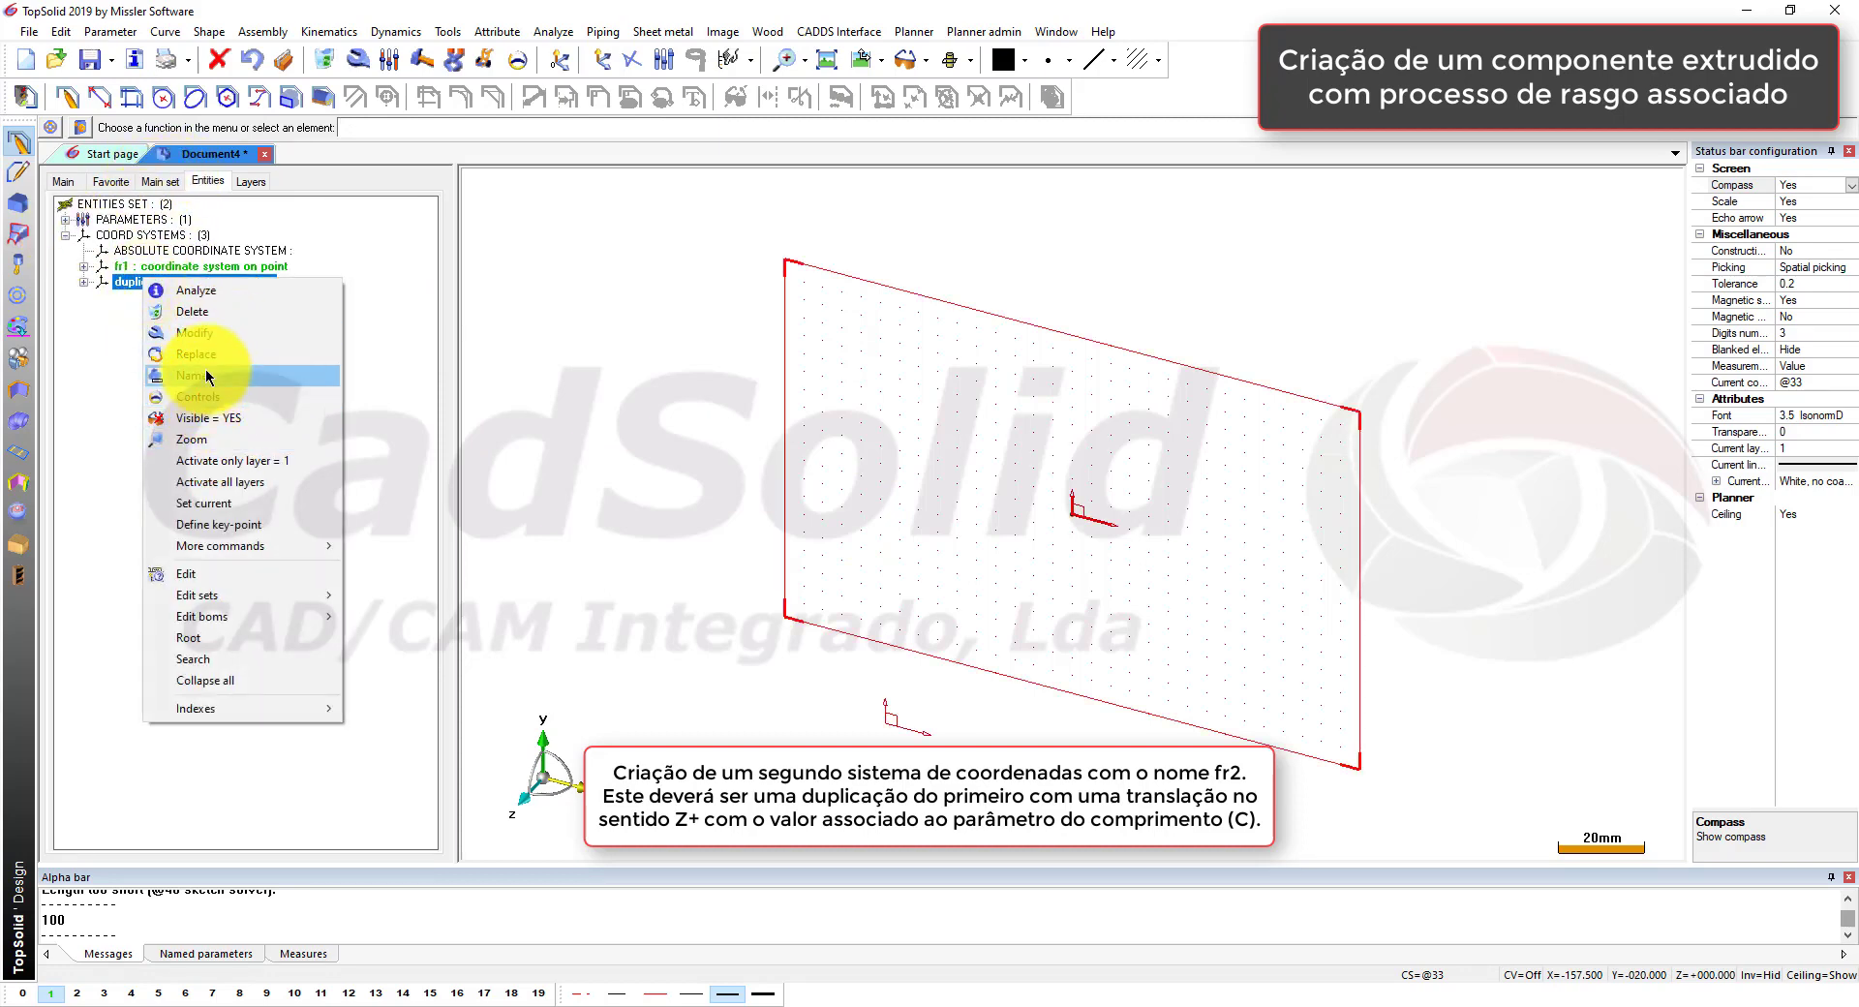
pyautogui.click(206, 375)
pyautogui.write('fr')
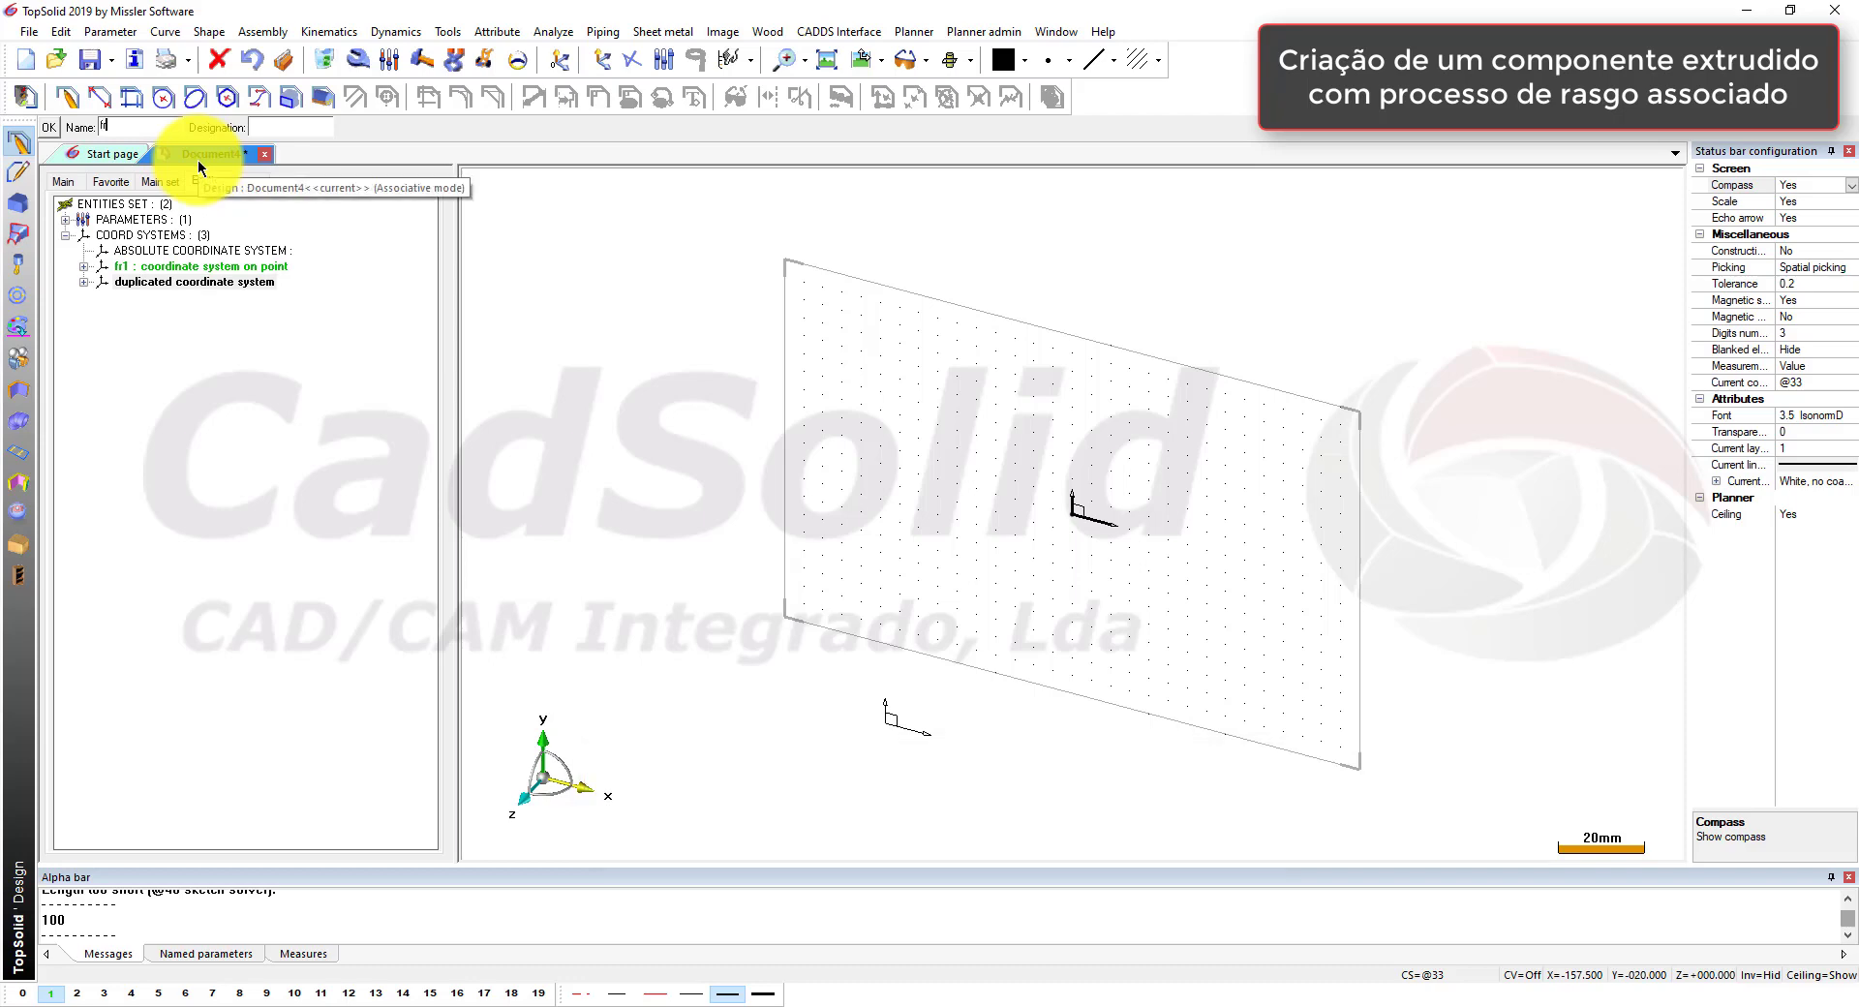
pyautogui.write('27')
pyautogui.press('Return')
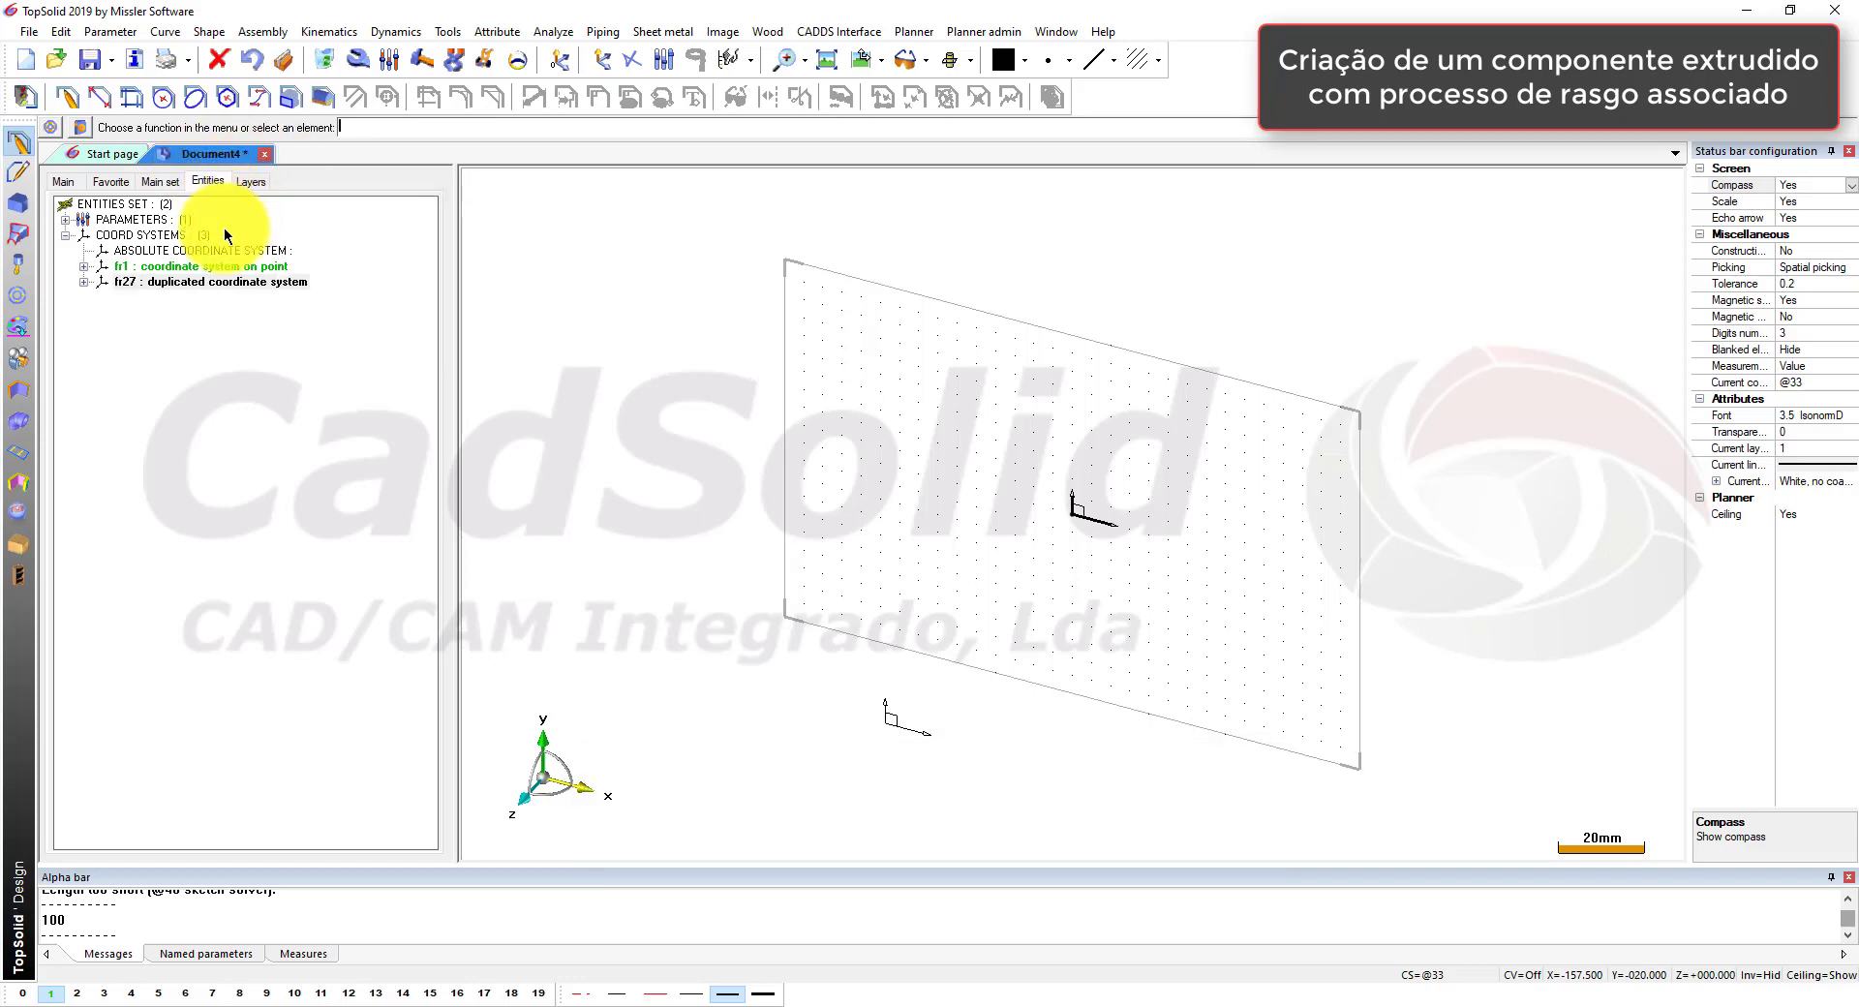
# Step: Rename the duplicated coordinate system as fr2
pyautogui.rightClick(152, 281)
pyautogui.click(193, 369)
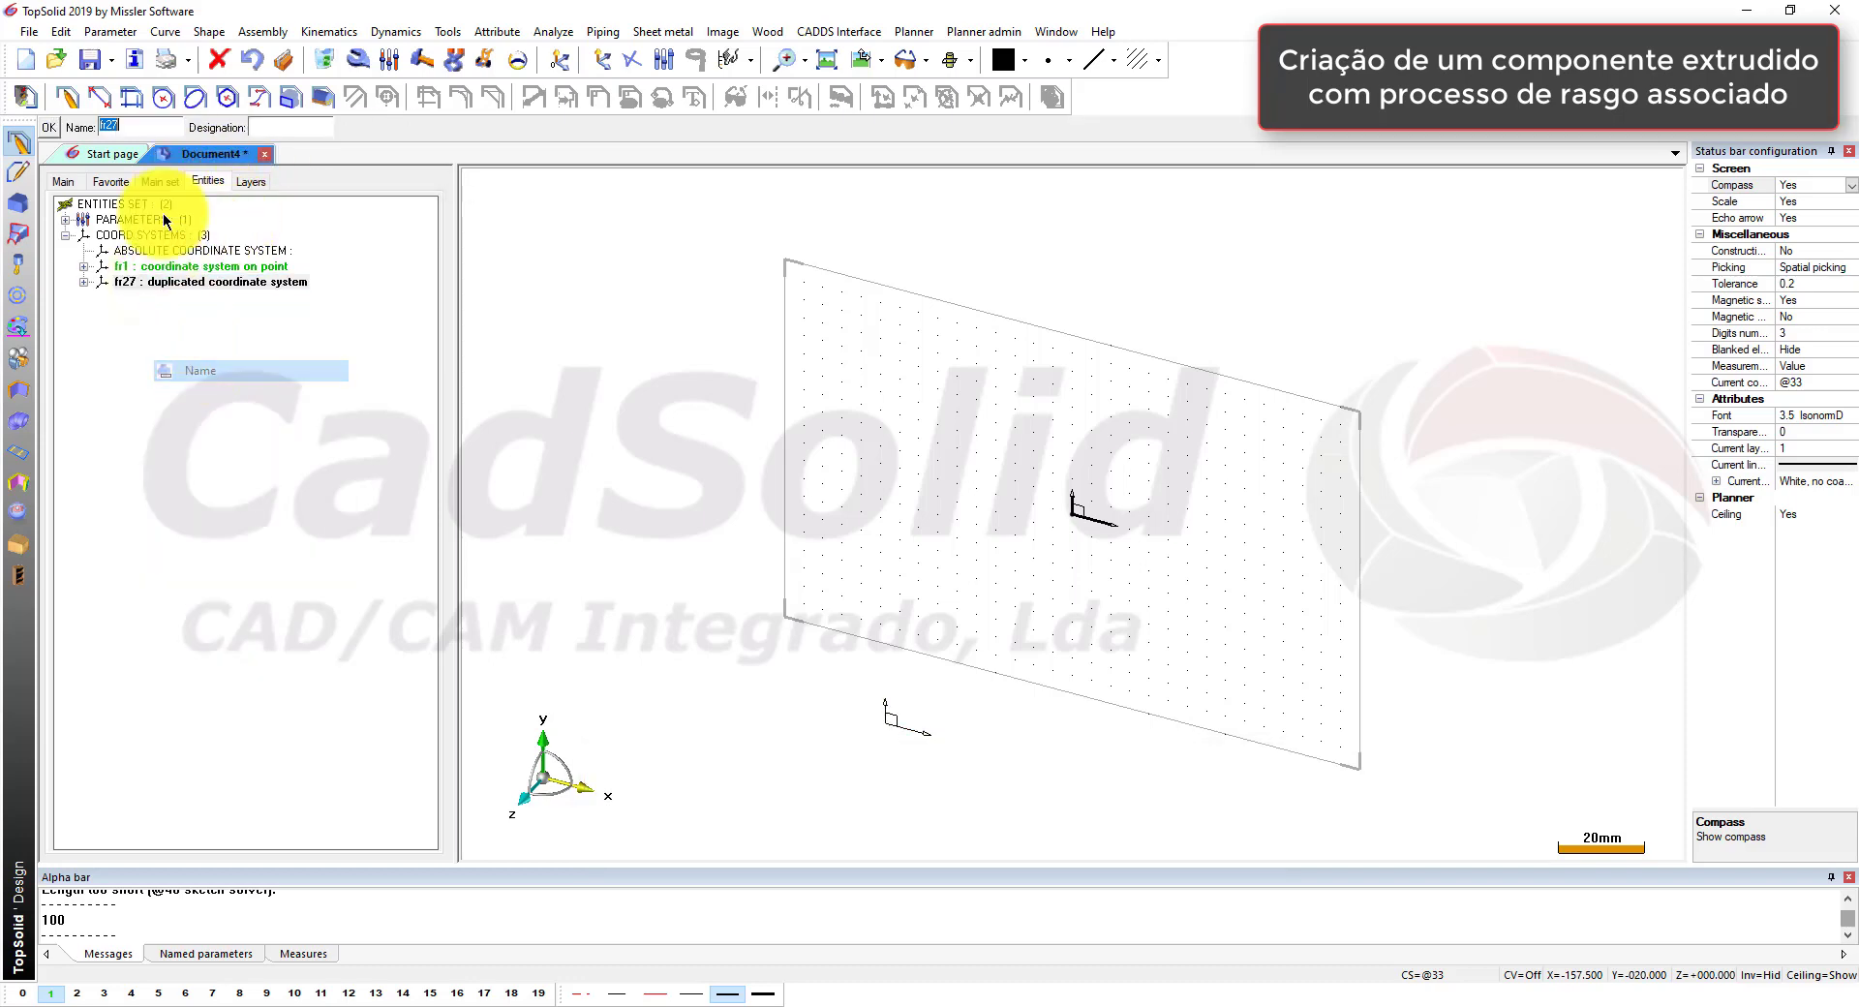
pyautogui.click(139, 126)
pyautogui.press('BackSpace')
pyautogui.press('Return')
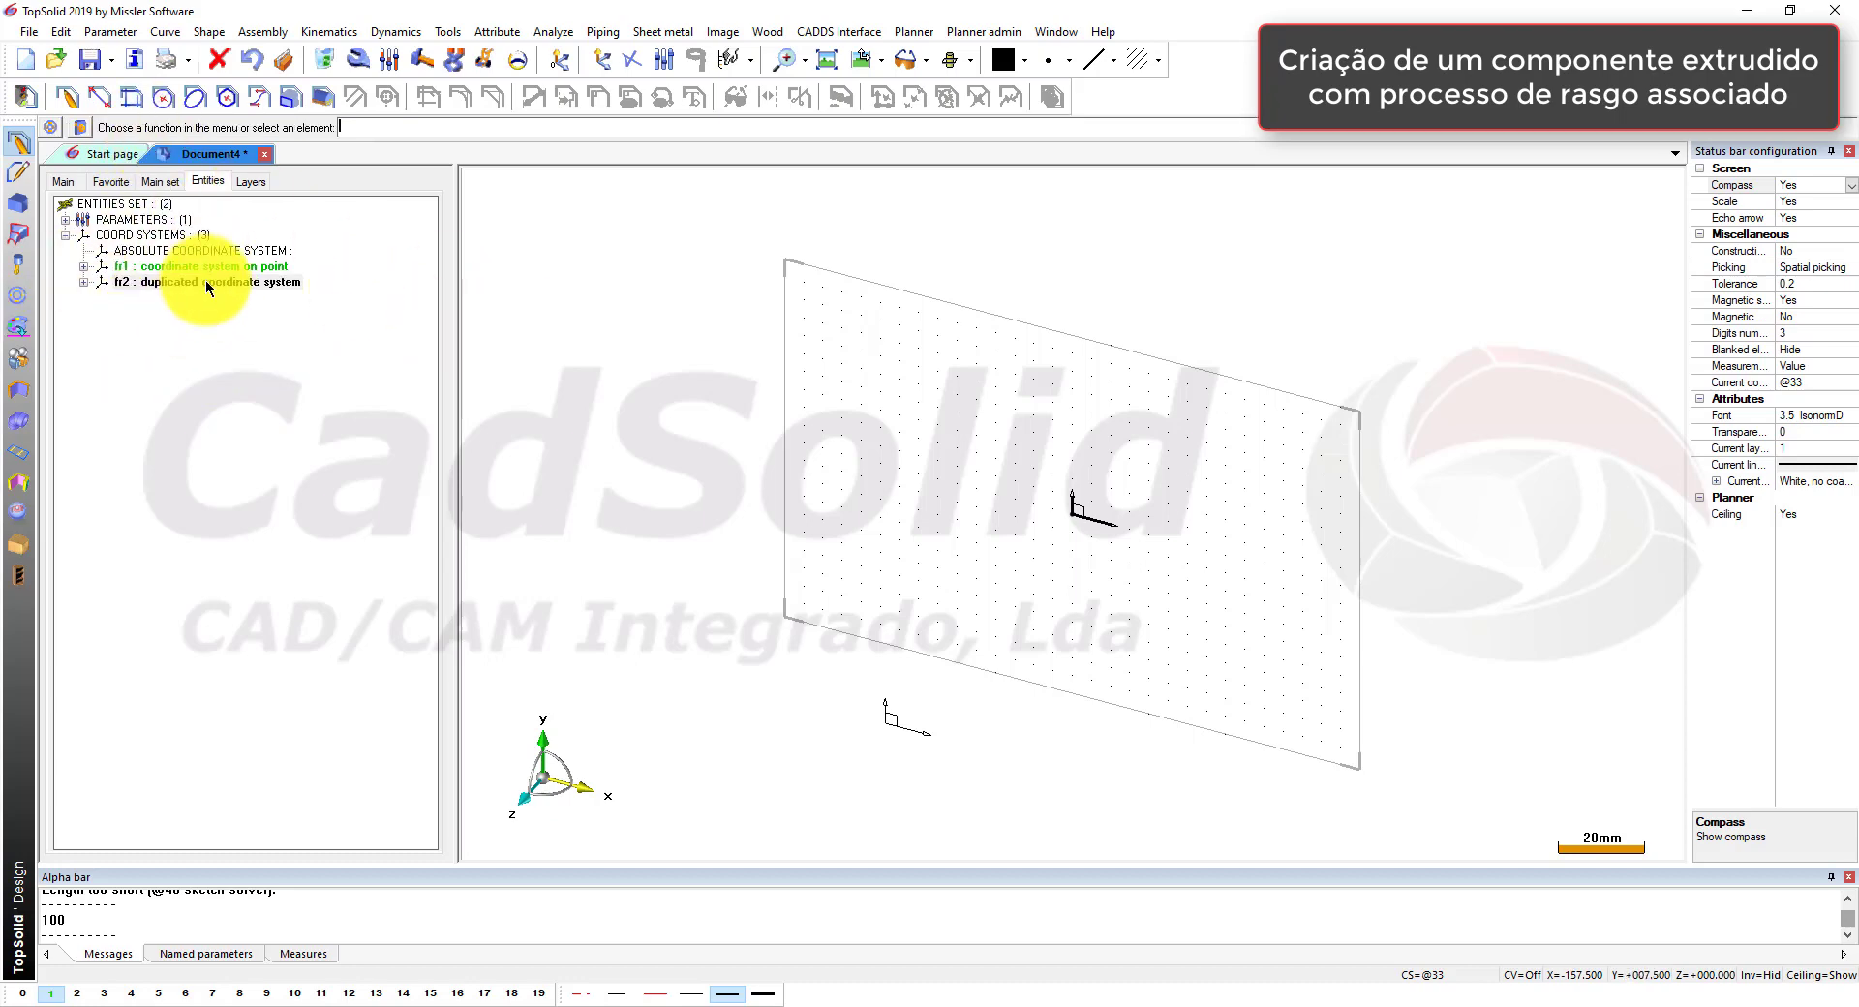
# Step: Start a sketch on the plane of the current coordinate system fr1
pyautogui.click(30, 99)
pyautogui.click(72, 127)
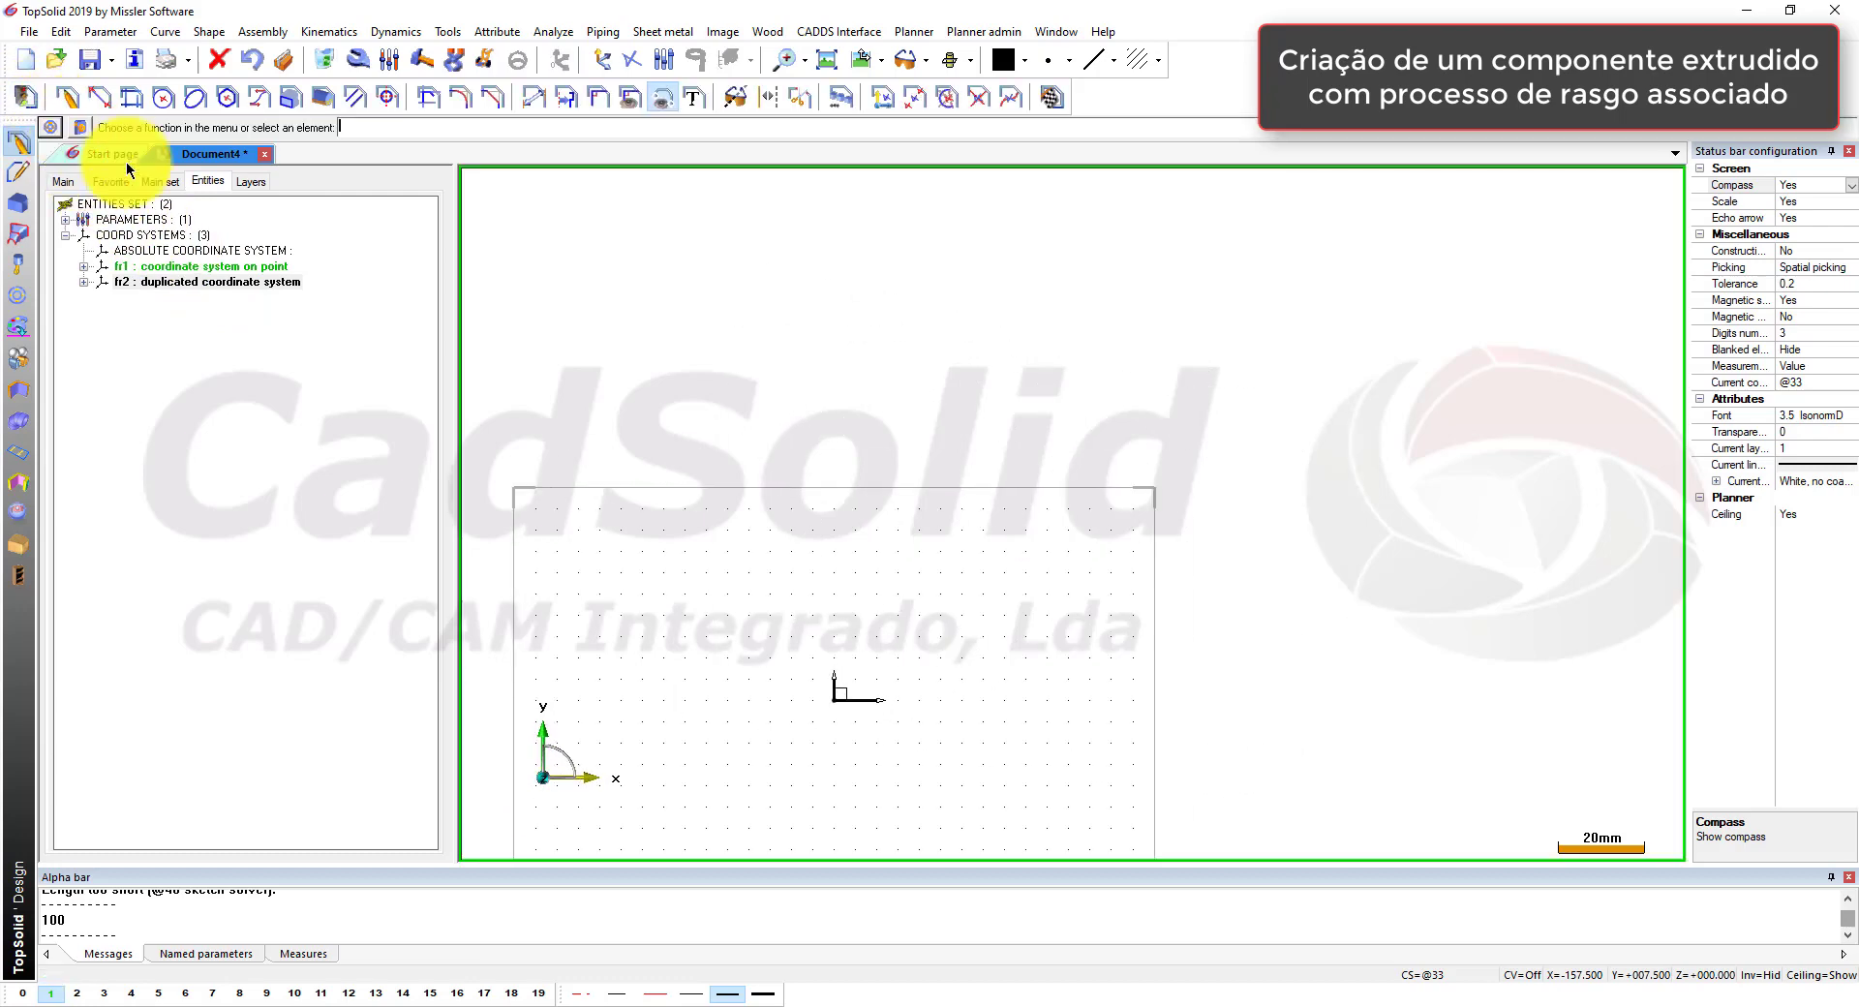
pyautogui.scroll(-5, 1142, 565)
pyautogui.scroll(10, 897, 691)
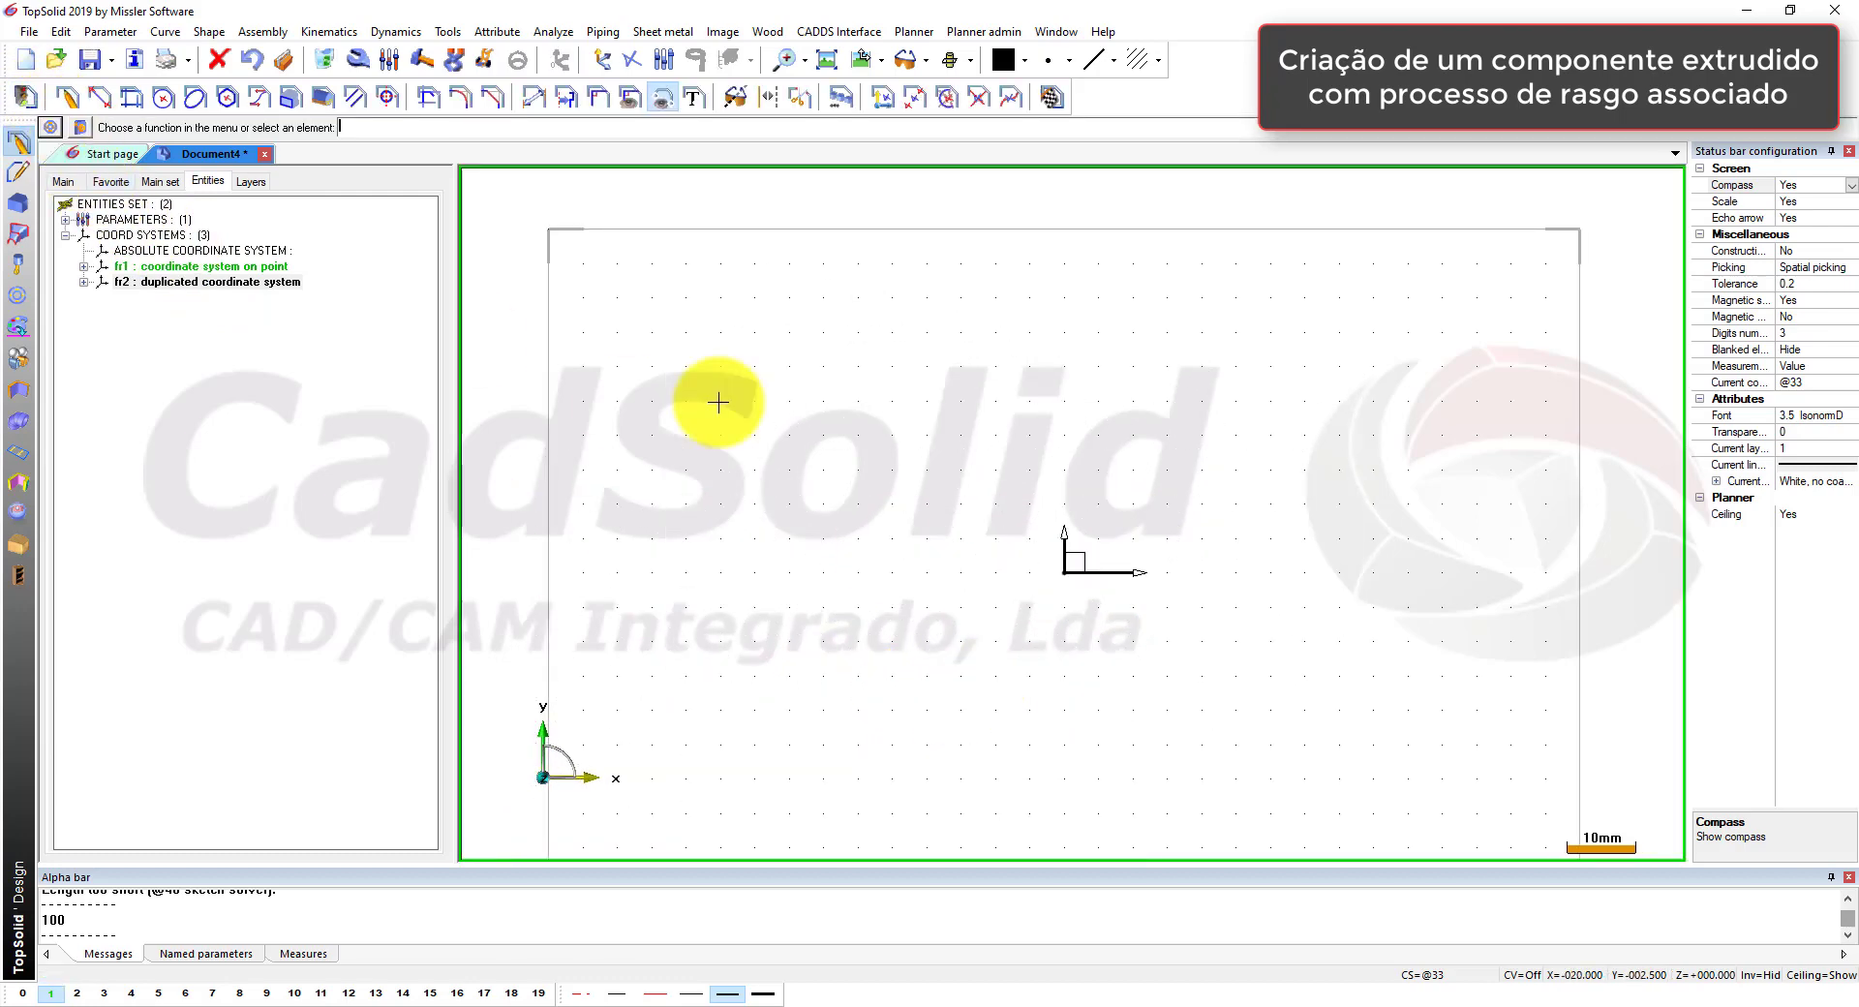
# Step: Draw a closed U-shaped contour below the origin, with an opening about 25 mm wide and a small rectangular notch in each inner wall
pyautogui.click(71, 101)
pyautogui.scroll(-2, 1036, 369)
pyautogui.scroll(2, 1081, 630)
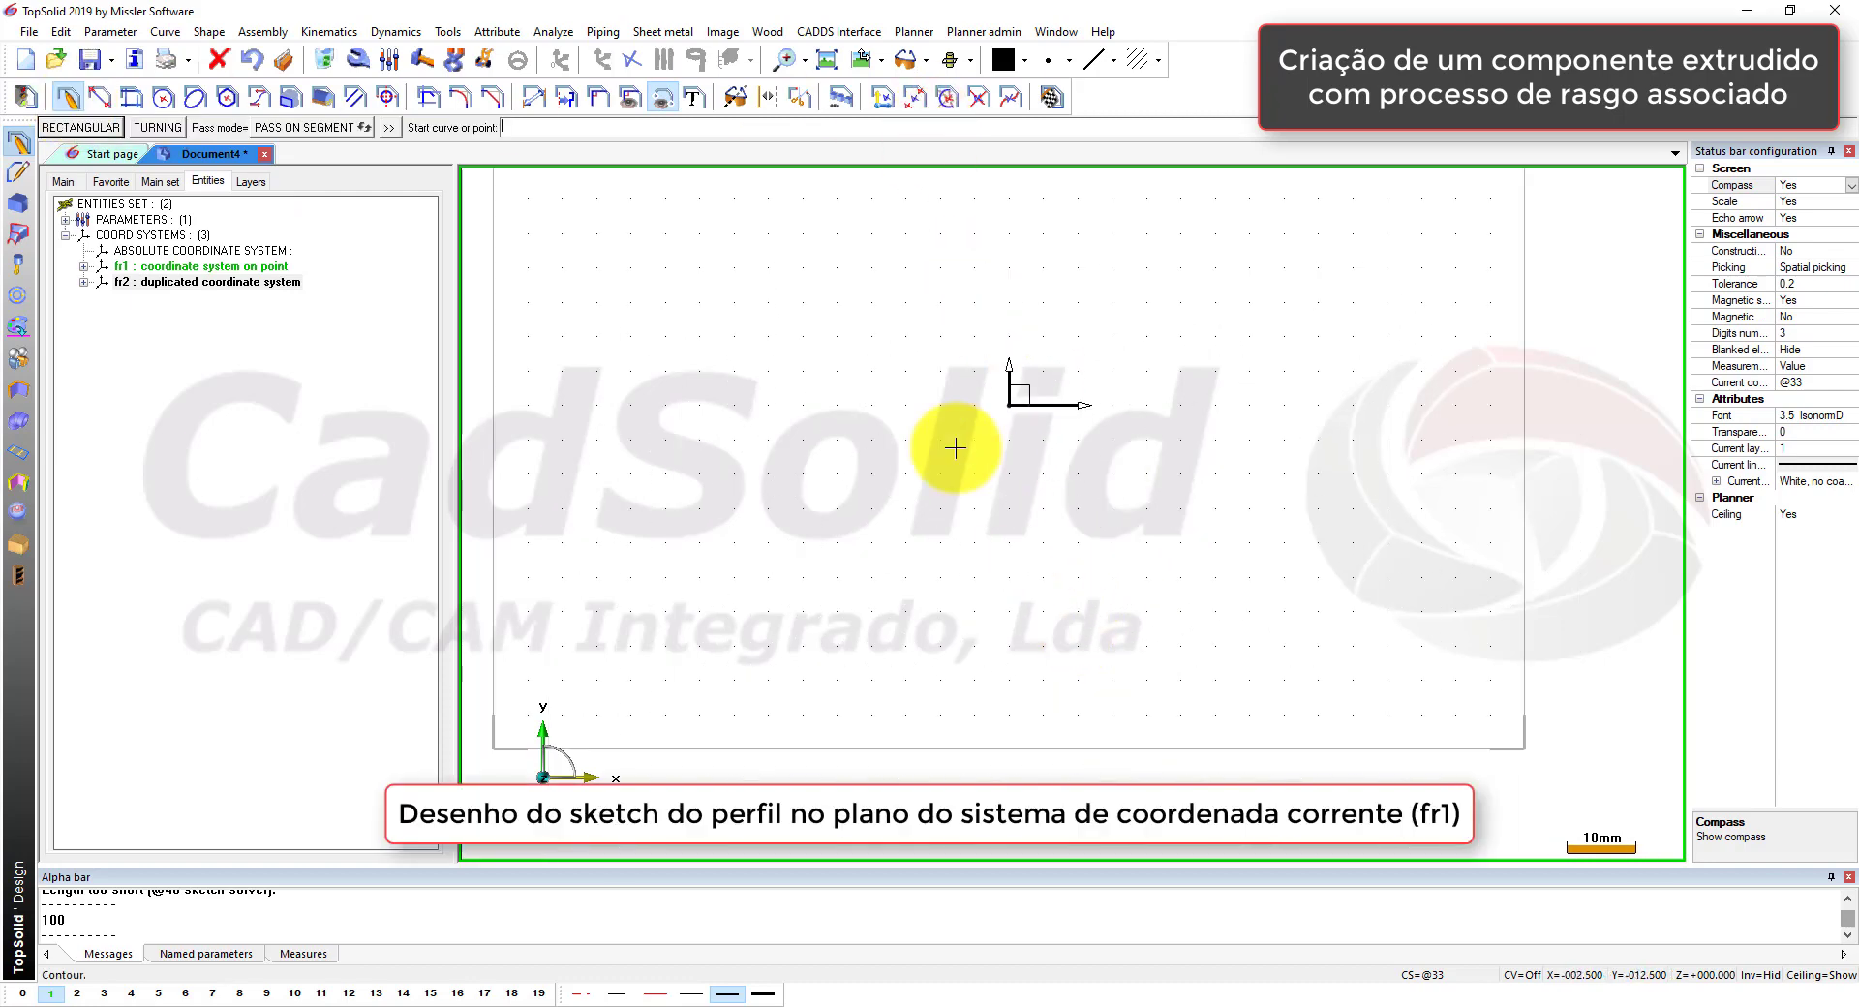
pyautogui.click(940, 405)
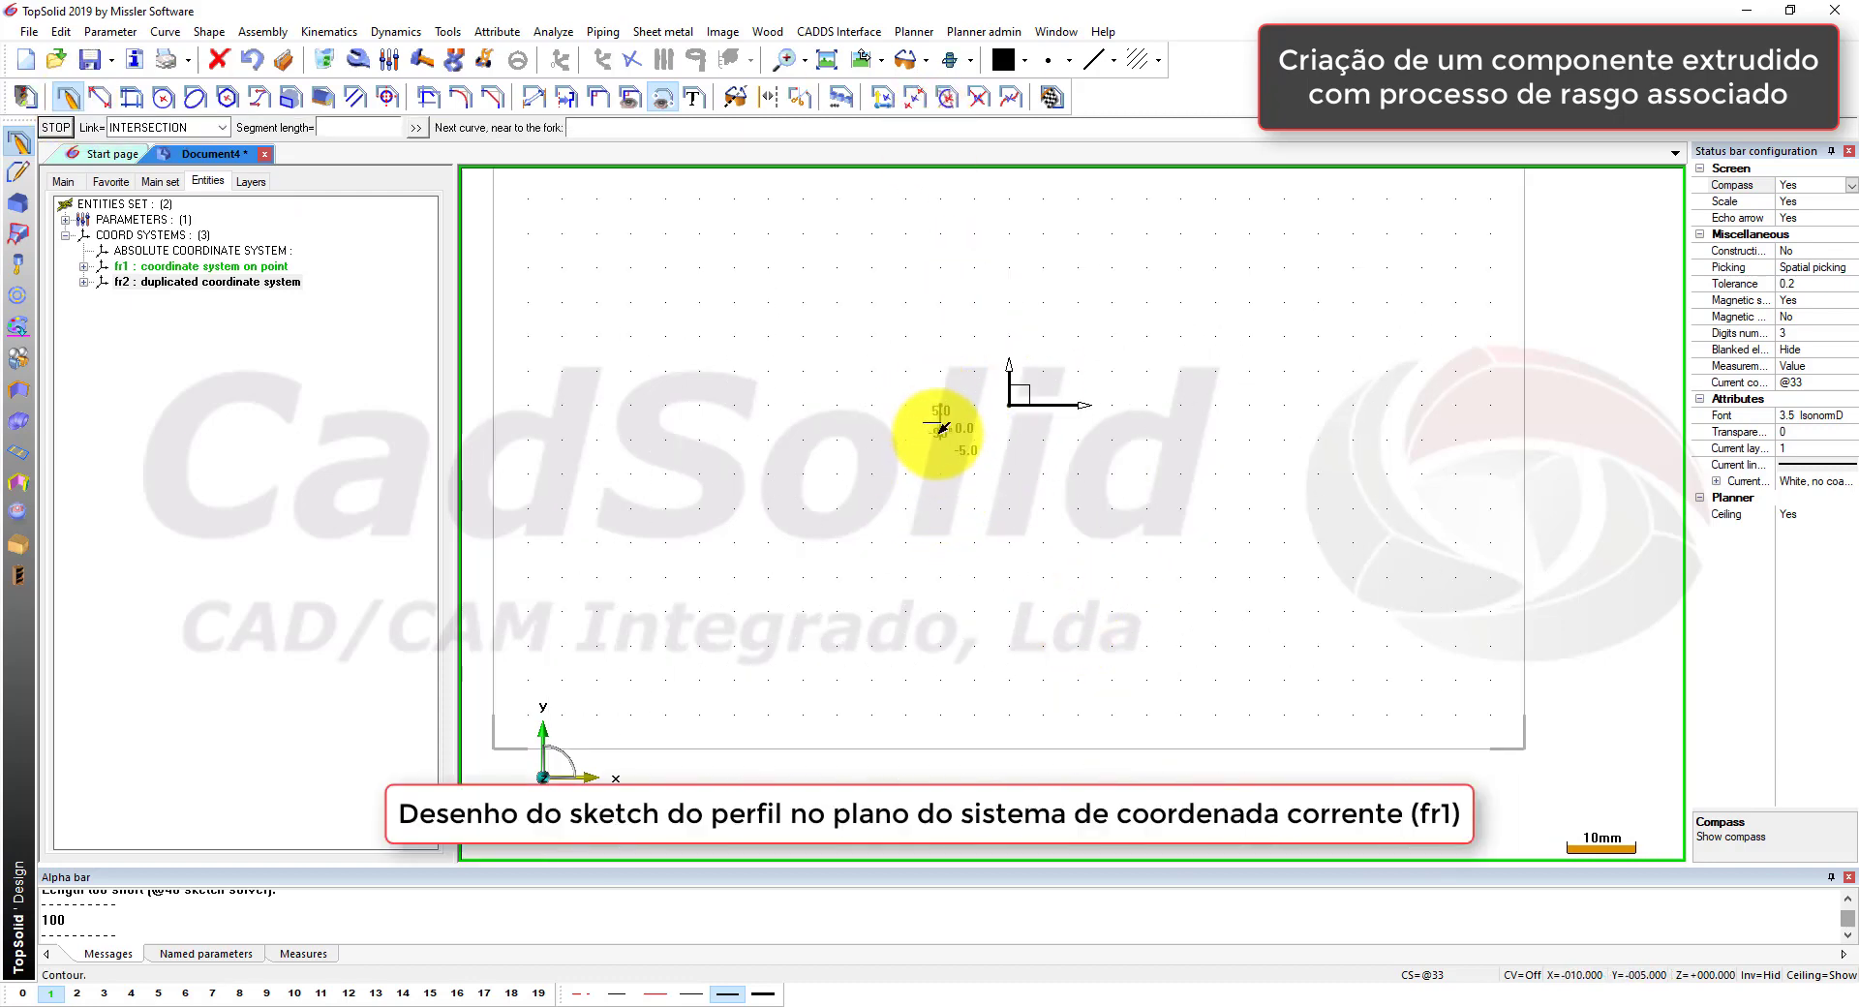
pyautogui.click(941, 489)
pyautogui.click(1112, 490)
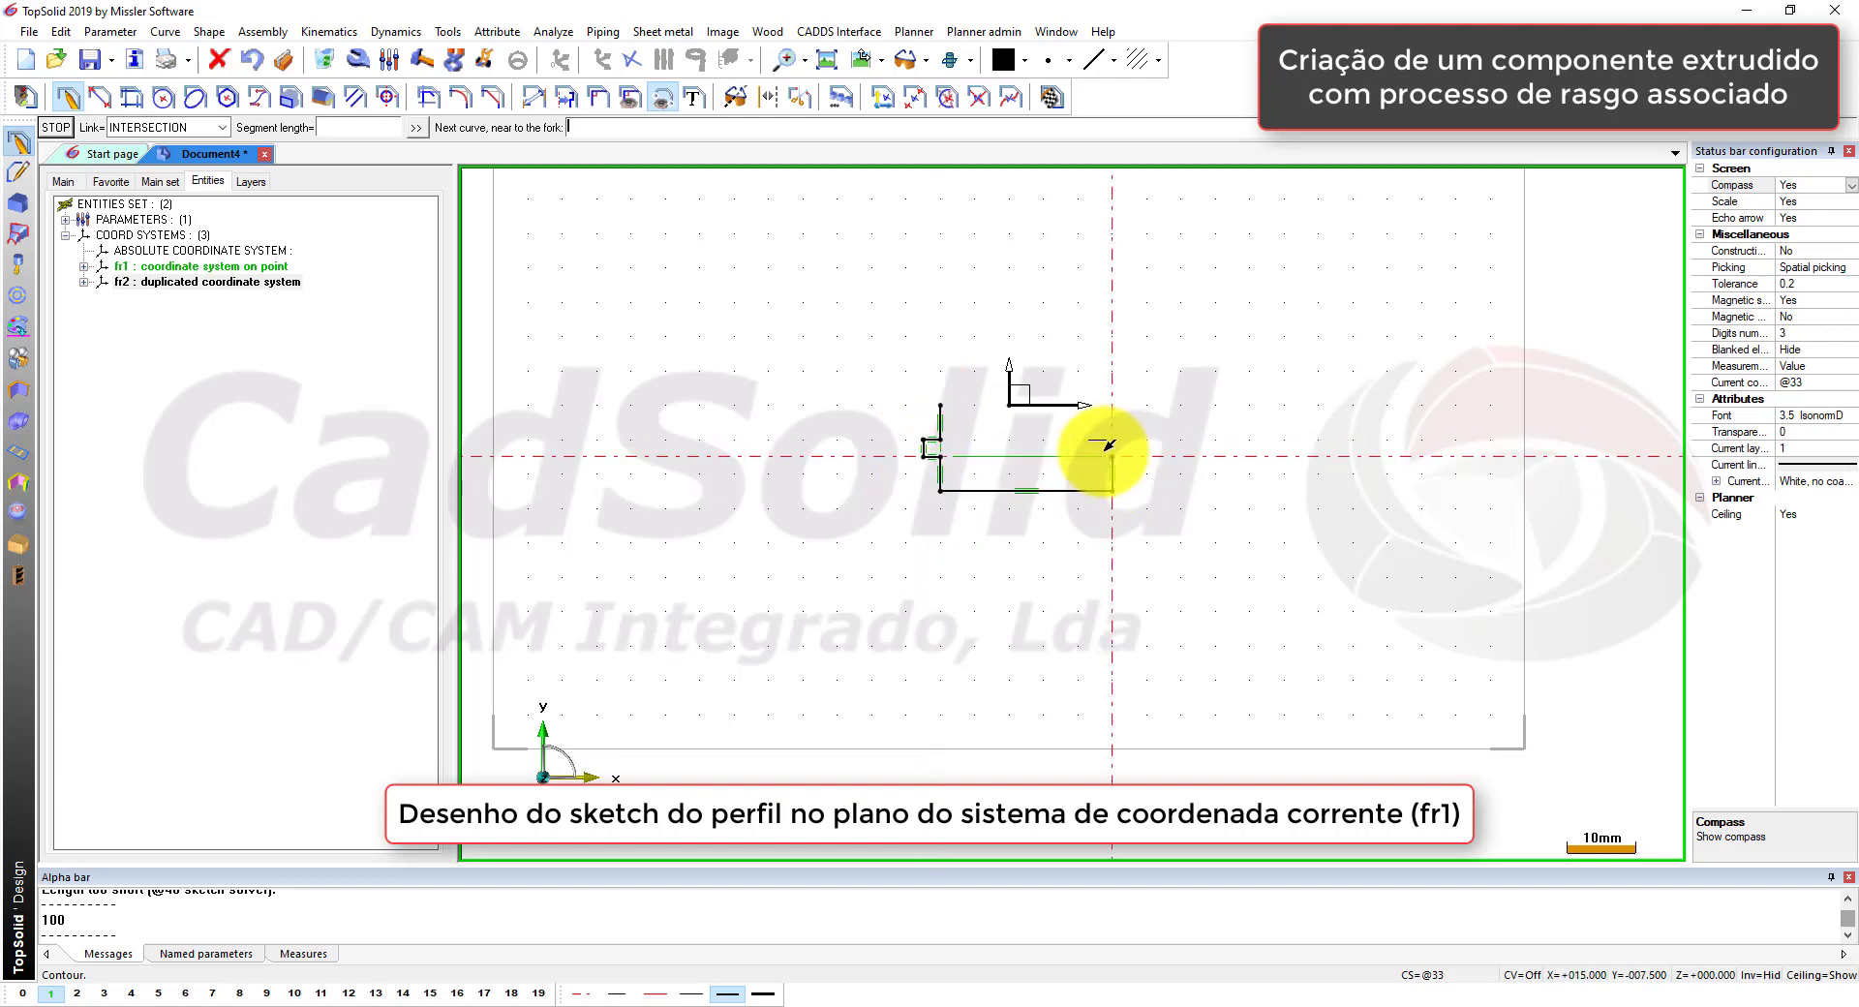
pyautogui.click(1112, 404)
pyautogui.click(1147, 405)
pyautogui.click(1147, 526)
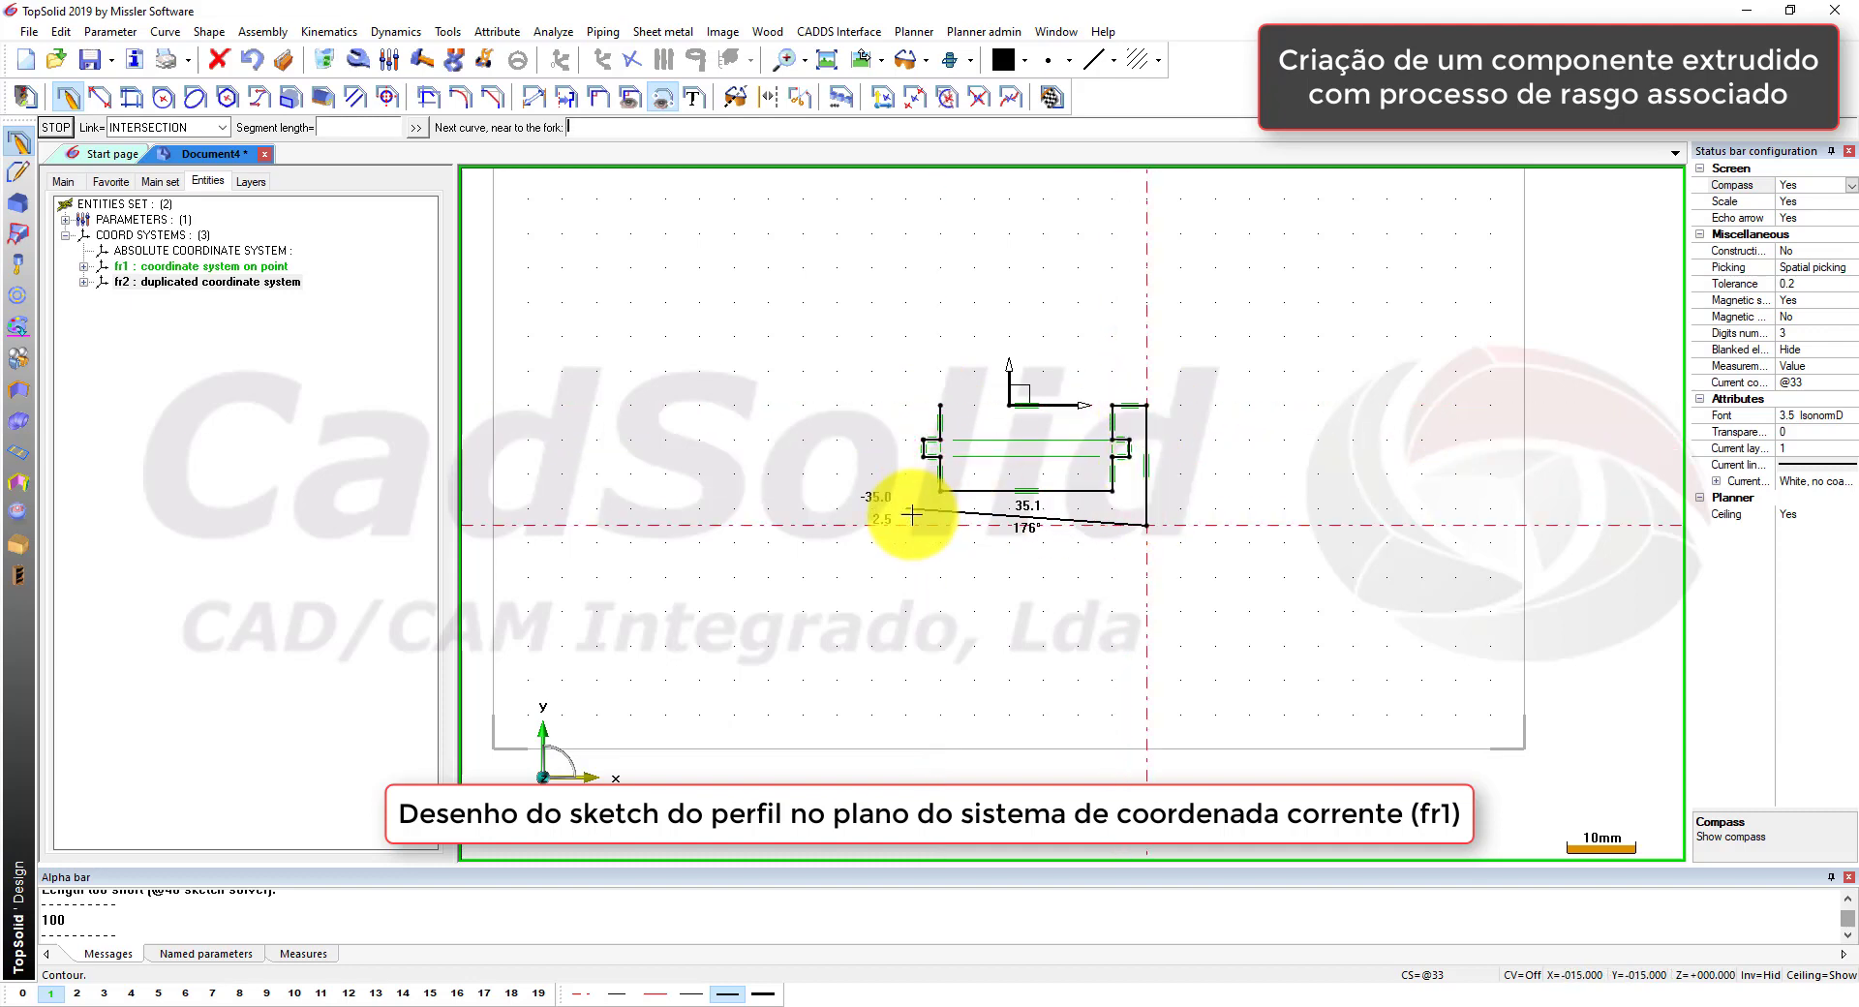
pyautogui.click(889, 526)
pyautogui.click(904, 399)
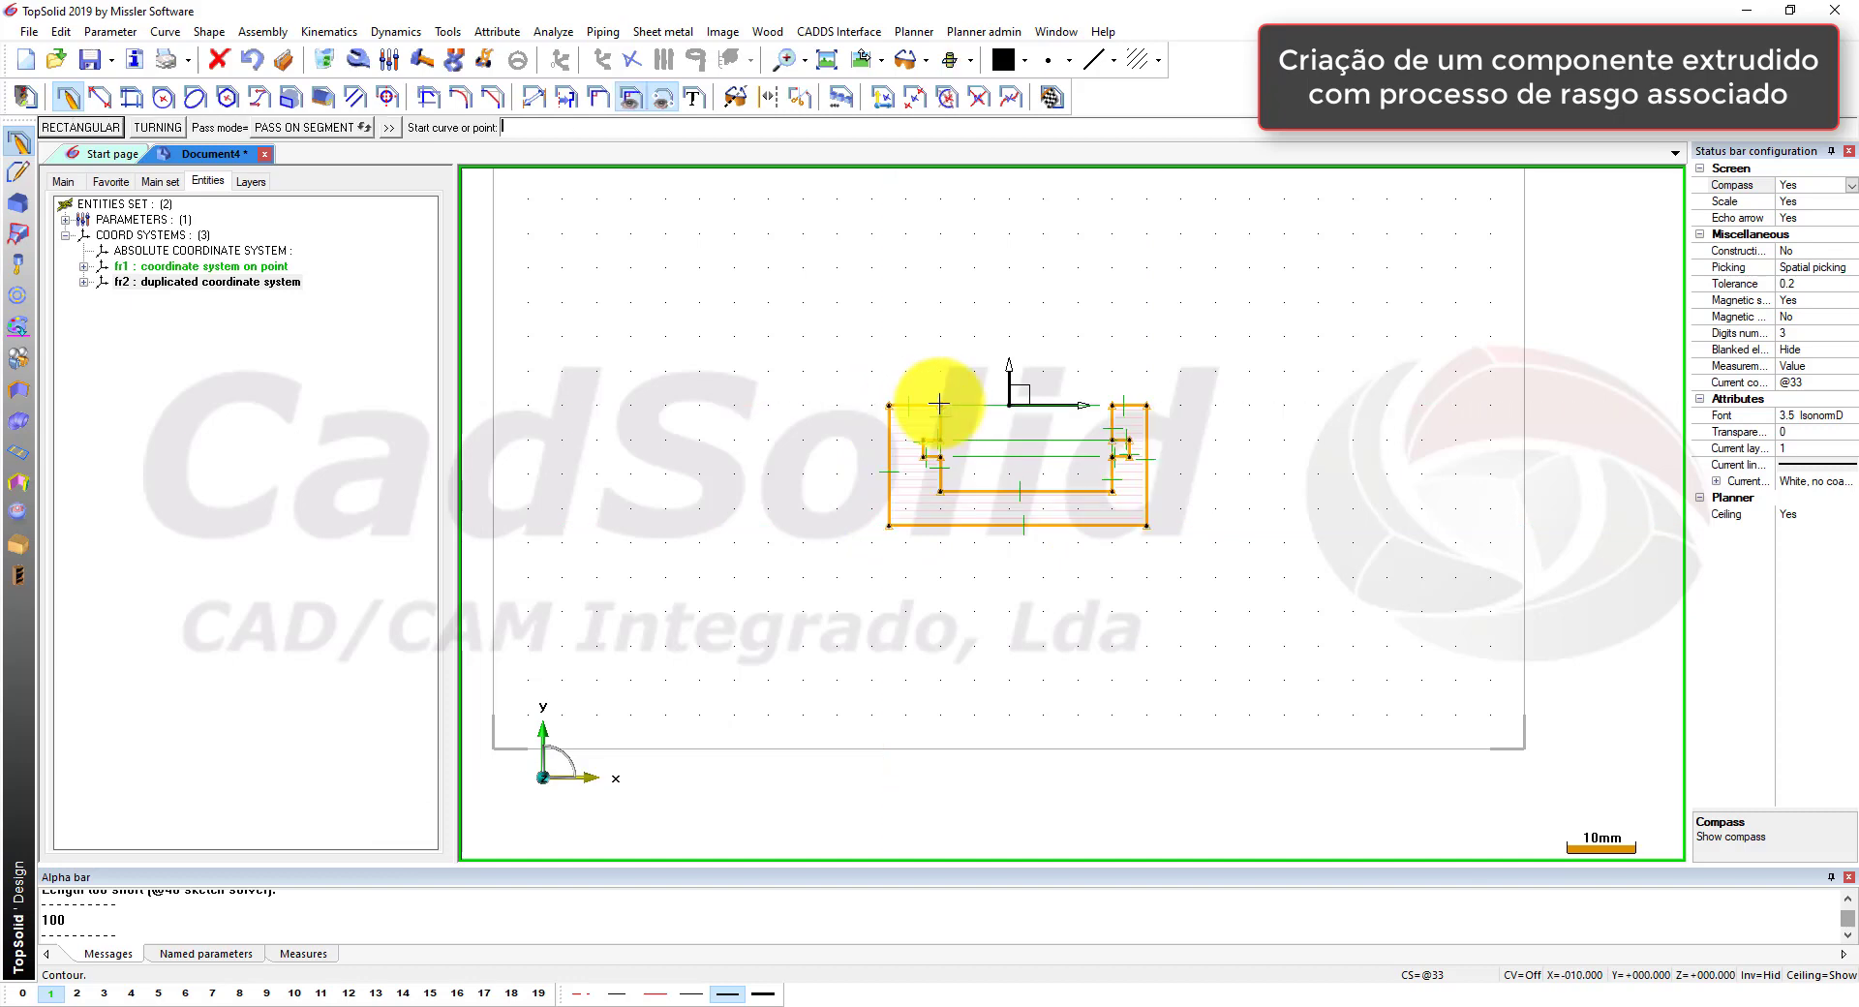
# Step: Dimension the profile's overall width as l=20 along its lower edge and its overall height as p=10
pyautogui.scroll(2, 1065, 431)
pyautogui.click(996, 573)
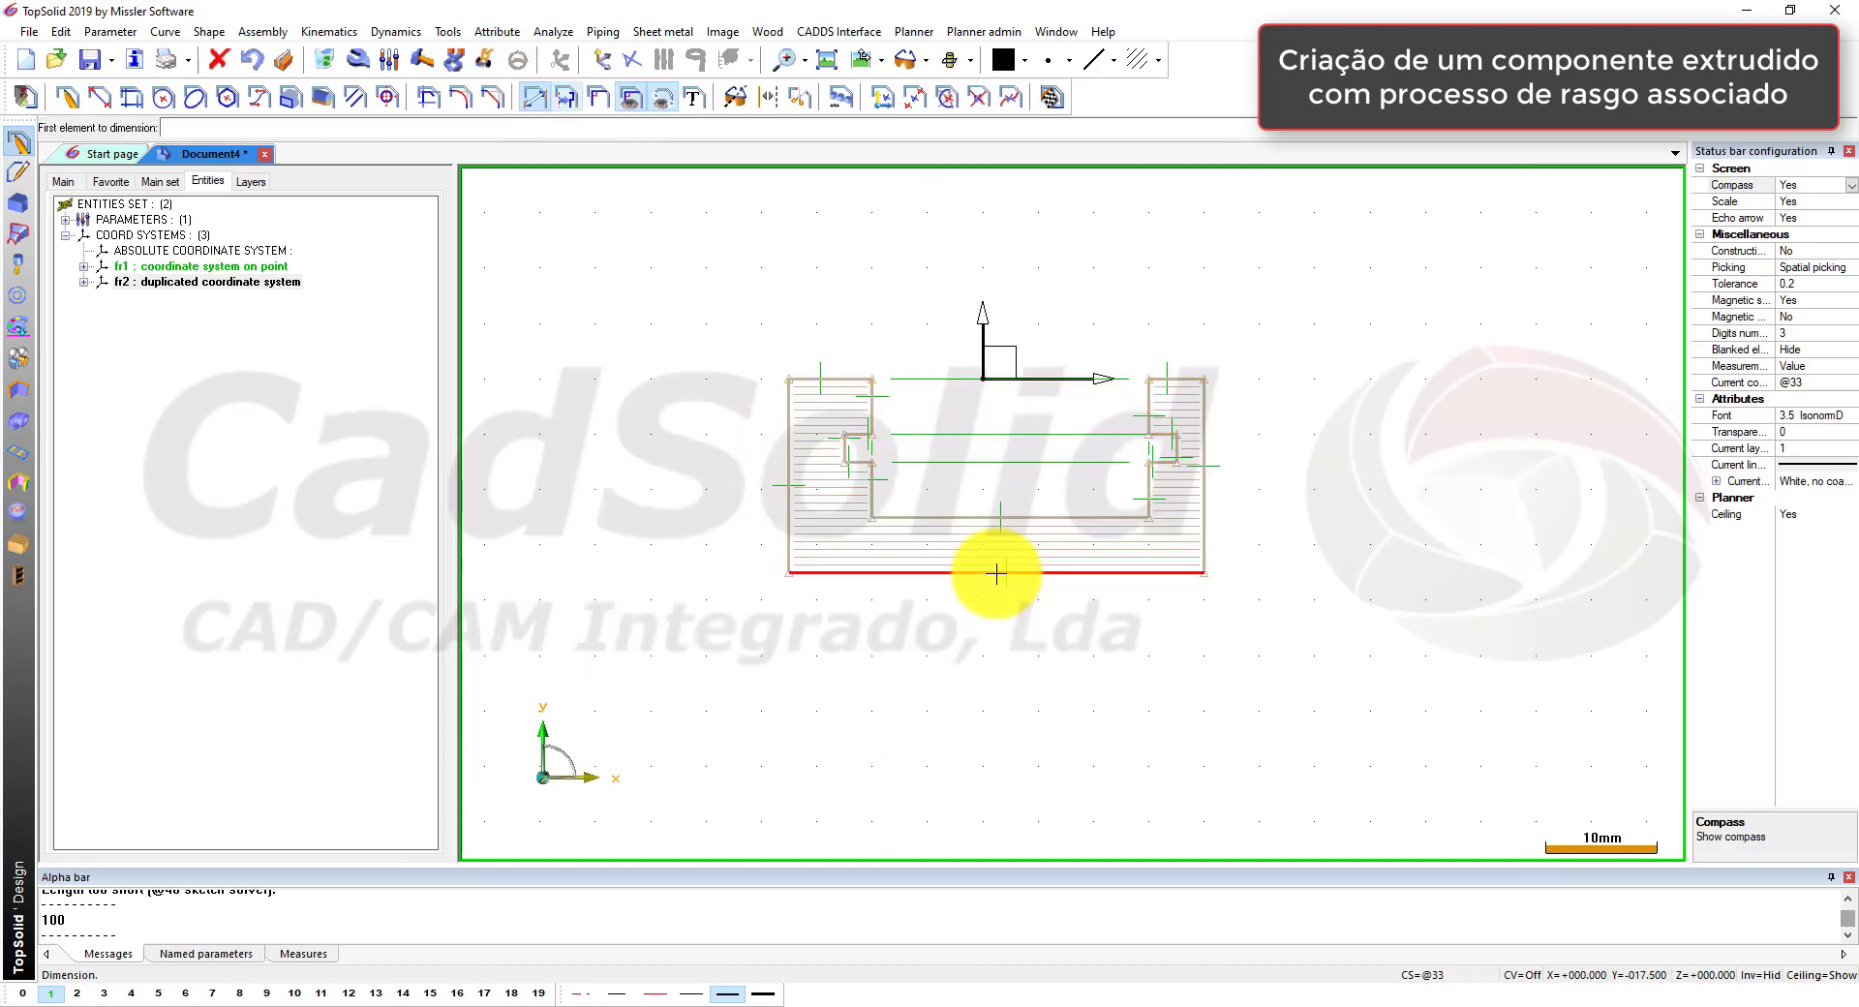
pyautogui.click(933, 608)
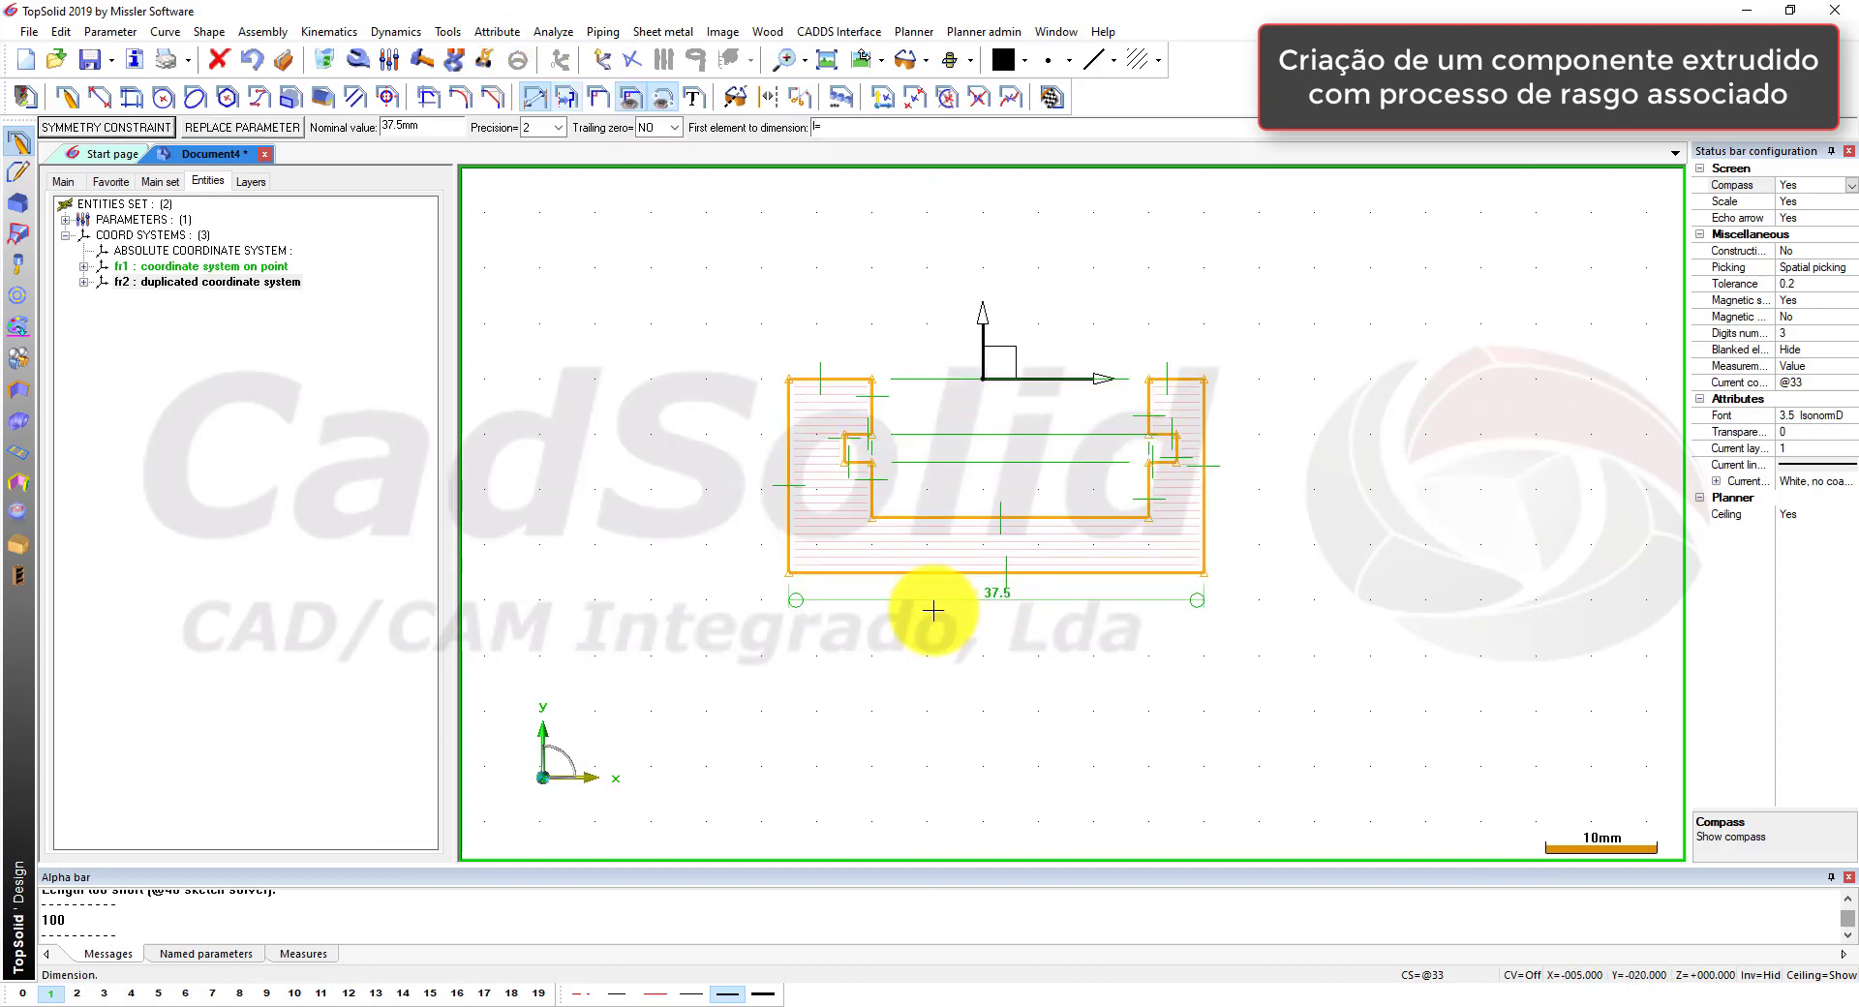
pyautogui.press('Return')
pyautogui.click(1112, 479)
pyautogui.click(1183, 477)
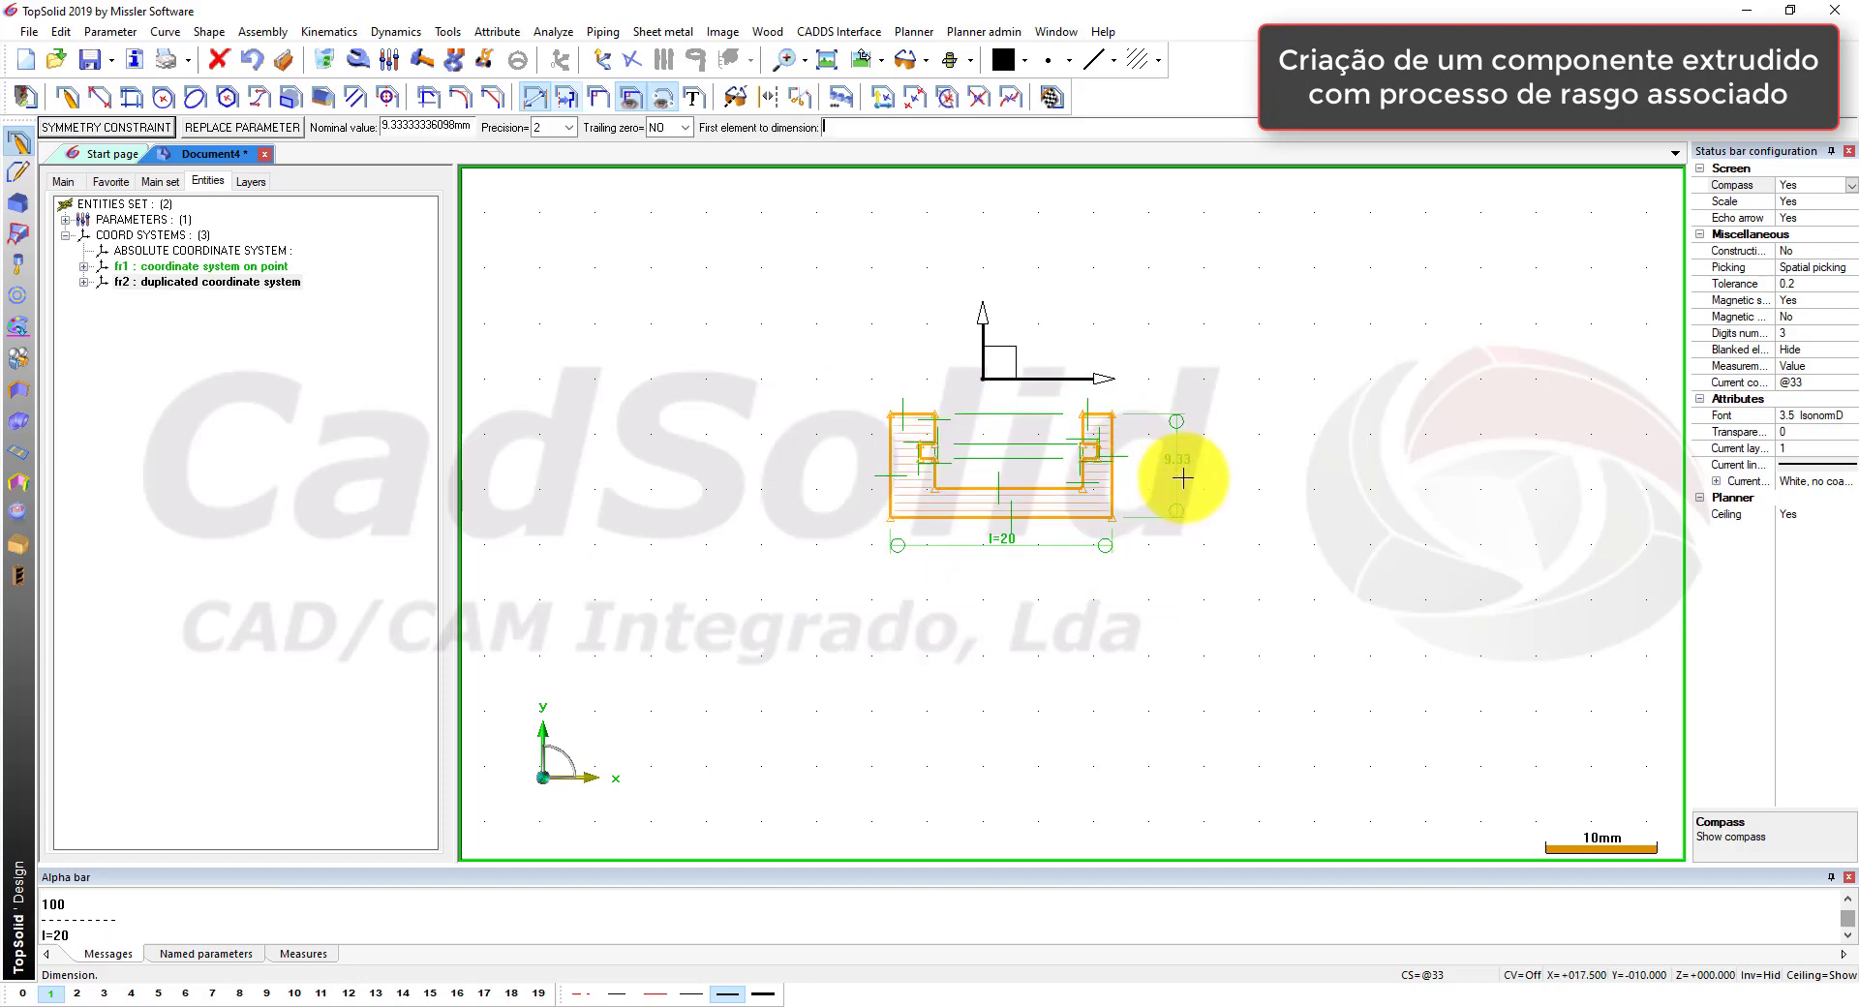
pyautogui.press('Return')
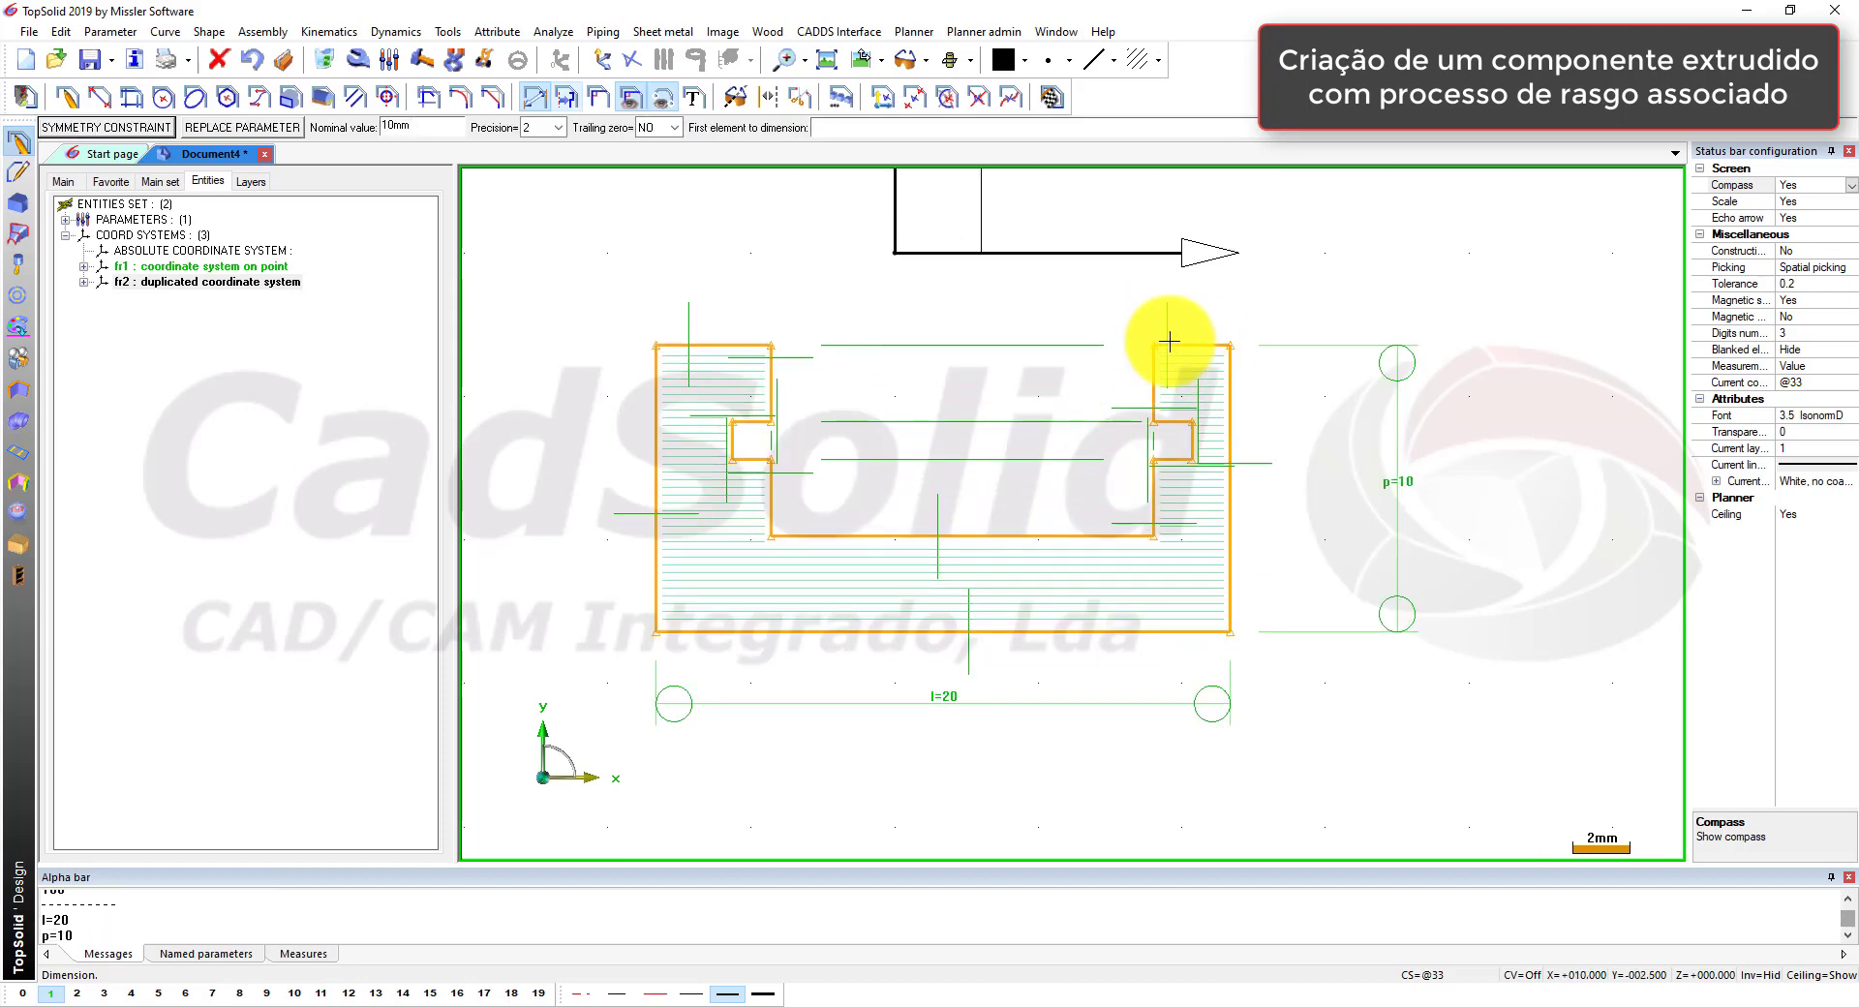
# Step: Align the profile's upper edges with the coordinate system's X axis and make the l=20 width symmetric about the Y axis
pyautogui.click(599, 97)
pyautogui.click(1057, 253)
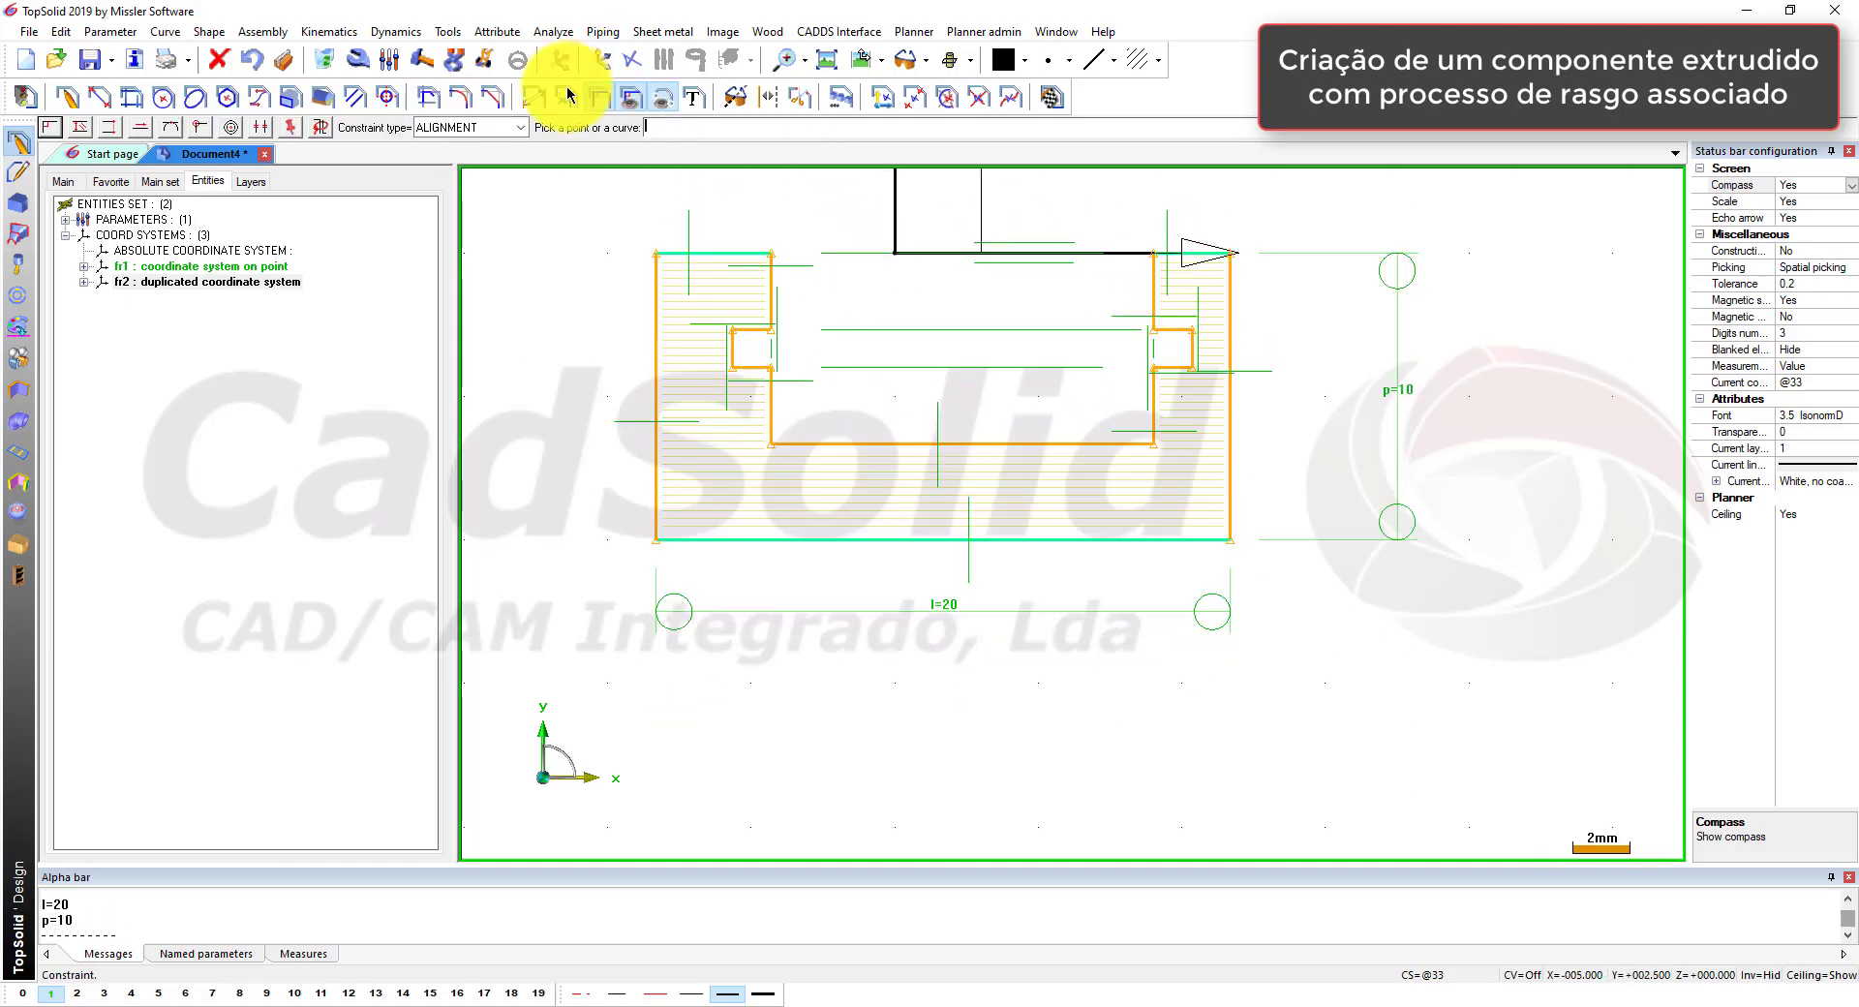
pyautogui.click(369, 63)
pyautogui.click(964, 612)
pyautogui.click(220, 126)
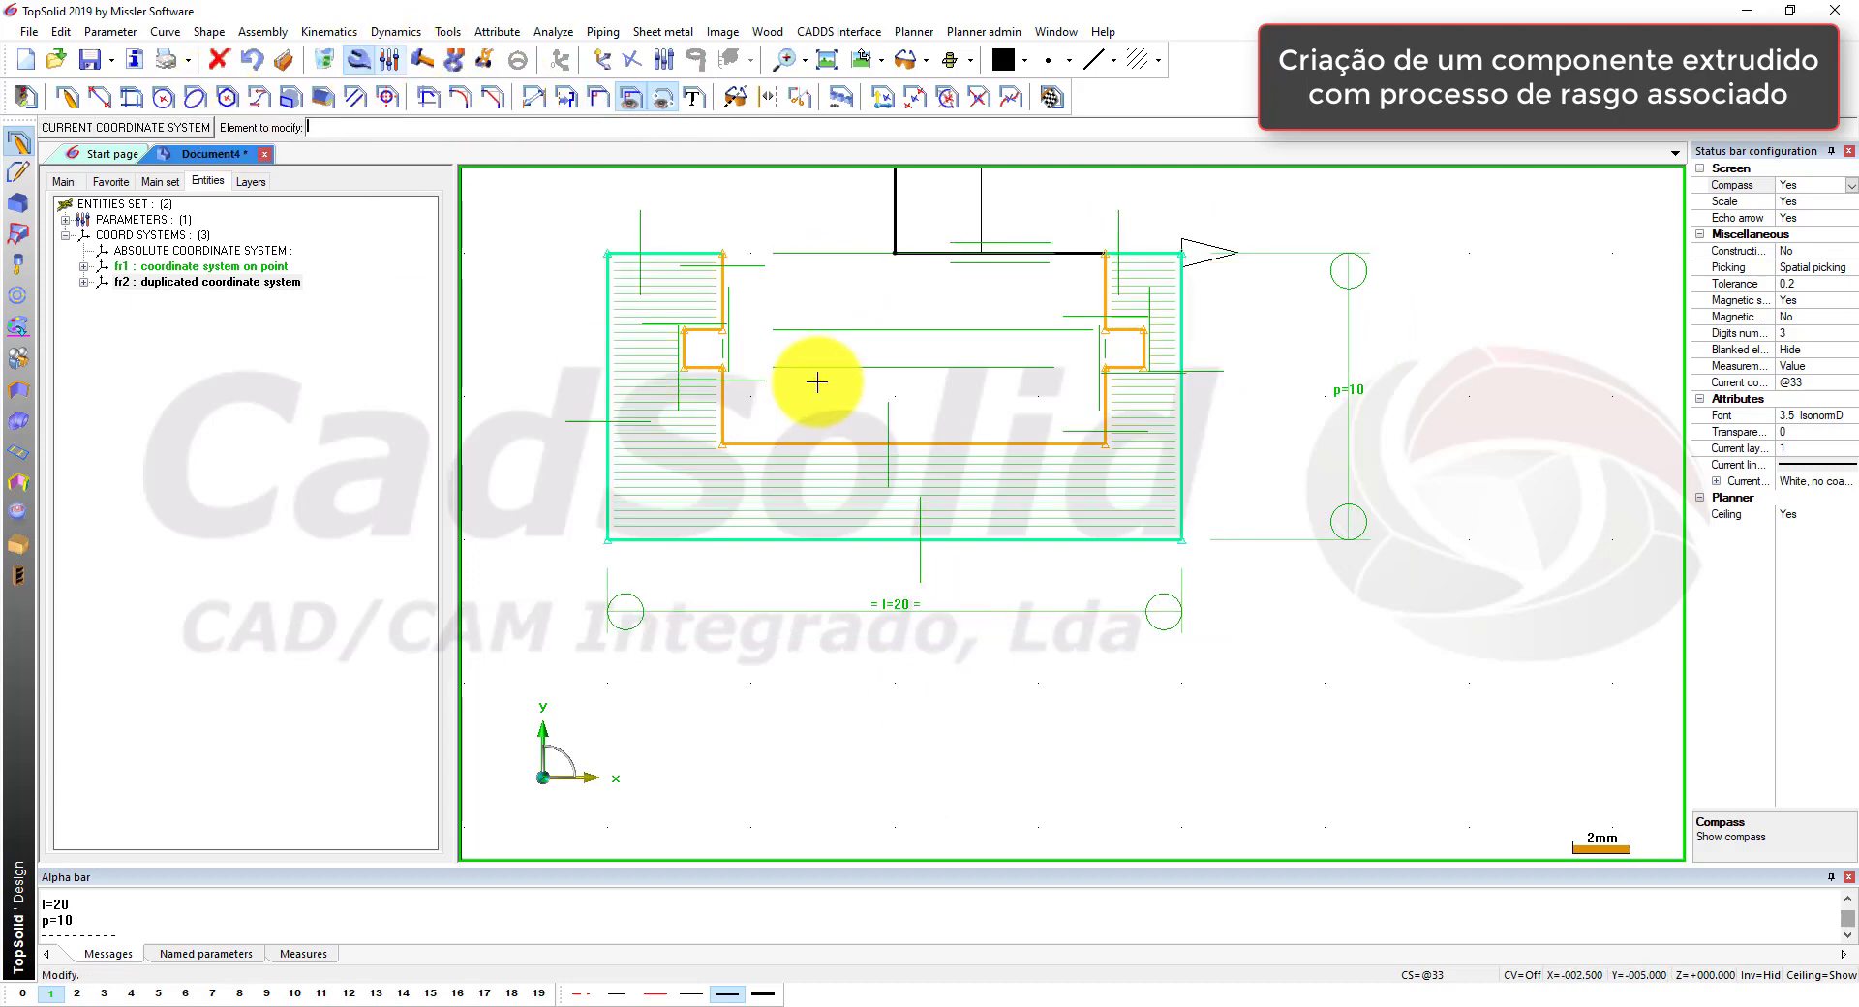
# Step: Dimension the distance from the profile's upper edge to the left notch as 2 mm
pyautogui.scroll(-1, 1288, 552)
pyautogui.click(534, 97)
pyautogui.click(867, 360)
pyautogui.click(882, 350)
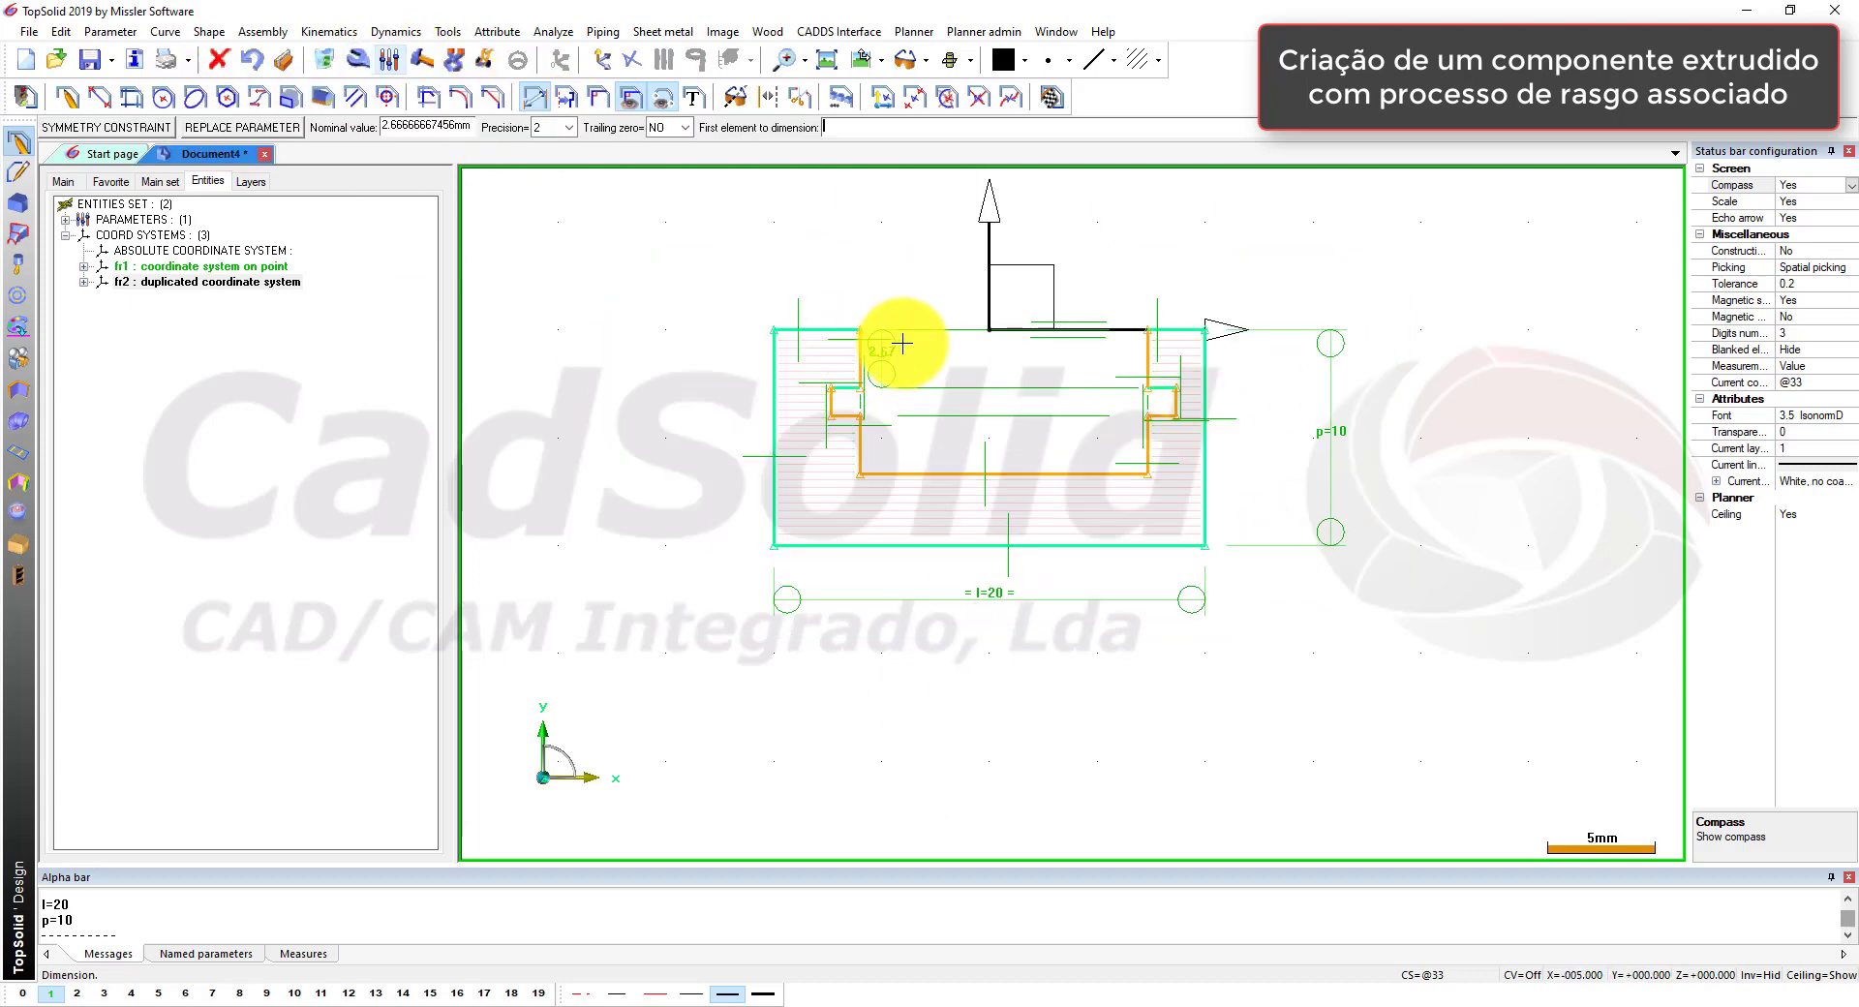
pyautogui.write('2')
pyautogui.press('Return')
# Step: Dimension the height of the notch in the left inner wall as el=2
pyautogui.scroll(2, 867, 380)
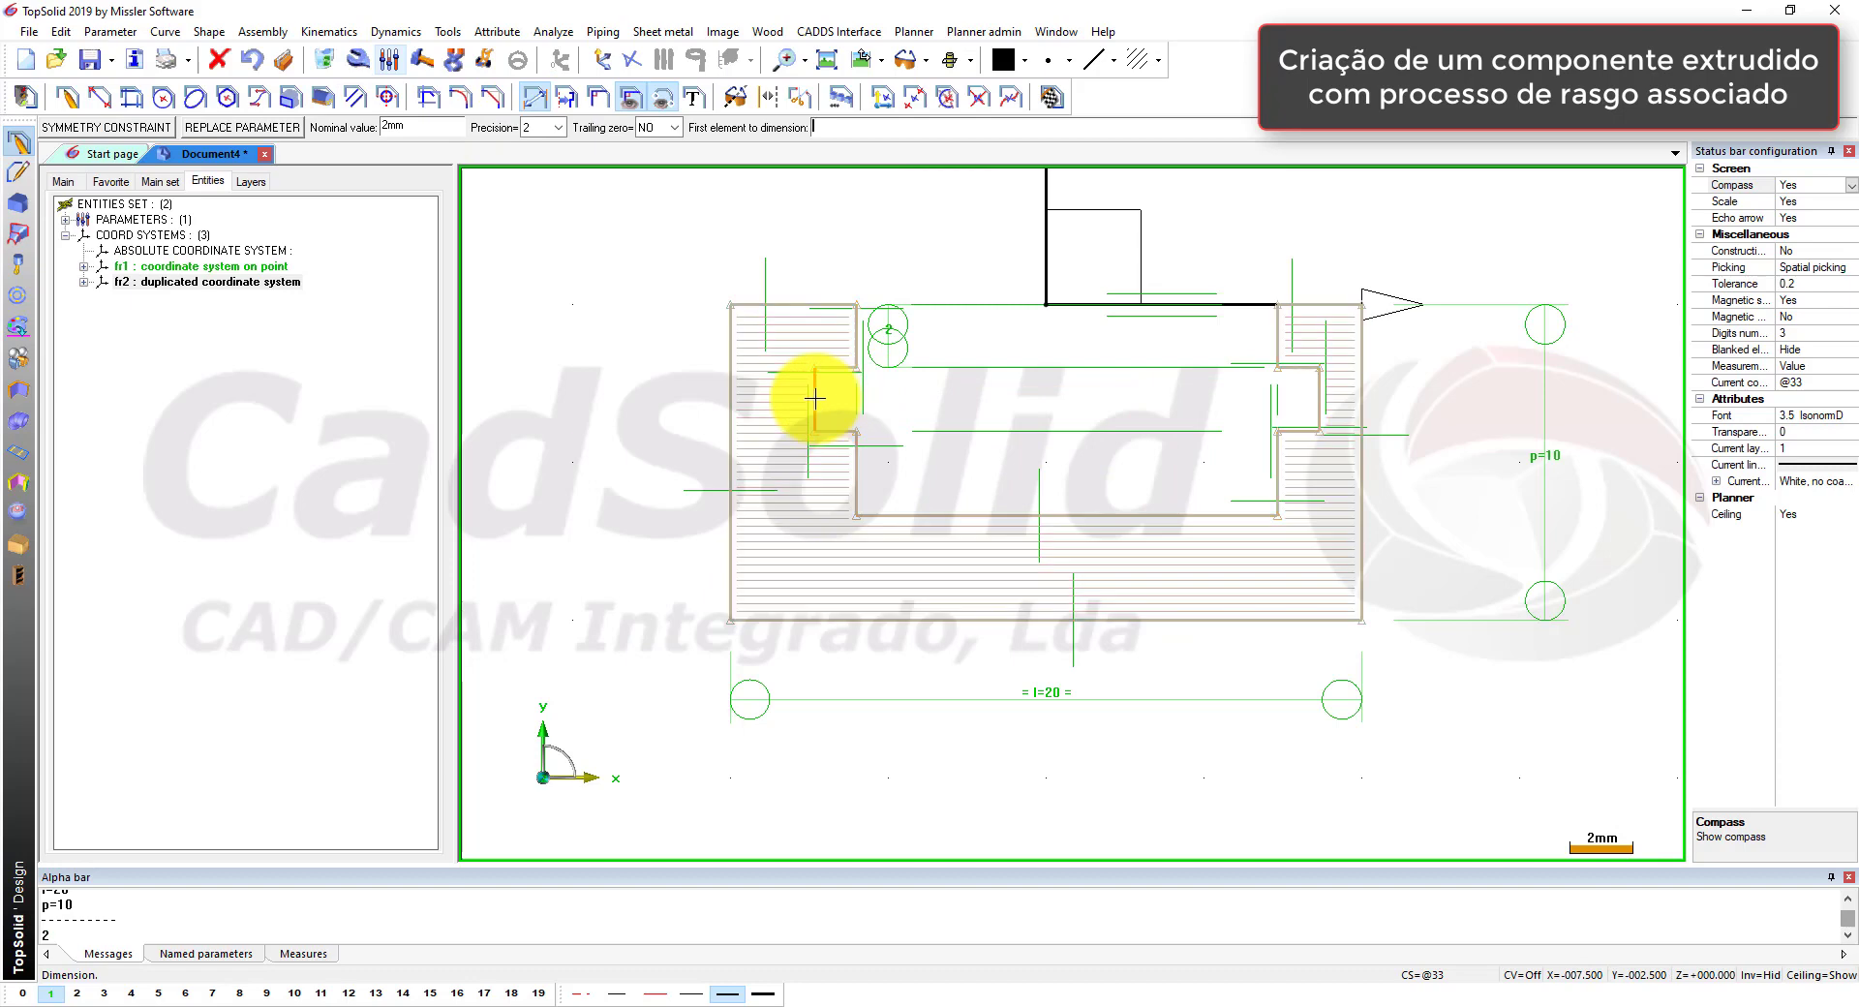
pyautogui.click(815, 403)
pyautogui.click(991, 410)
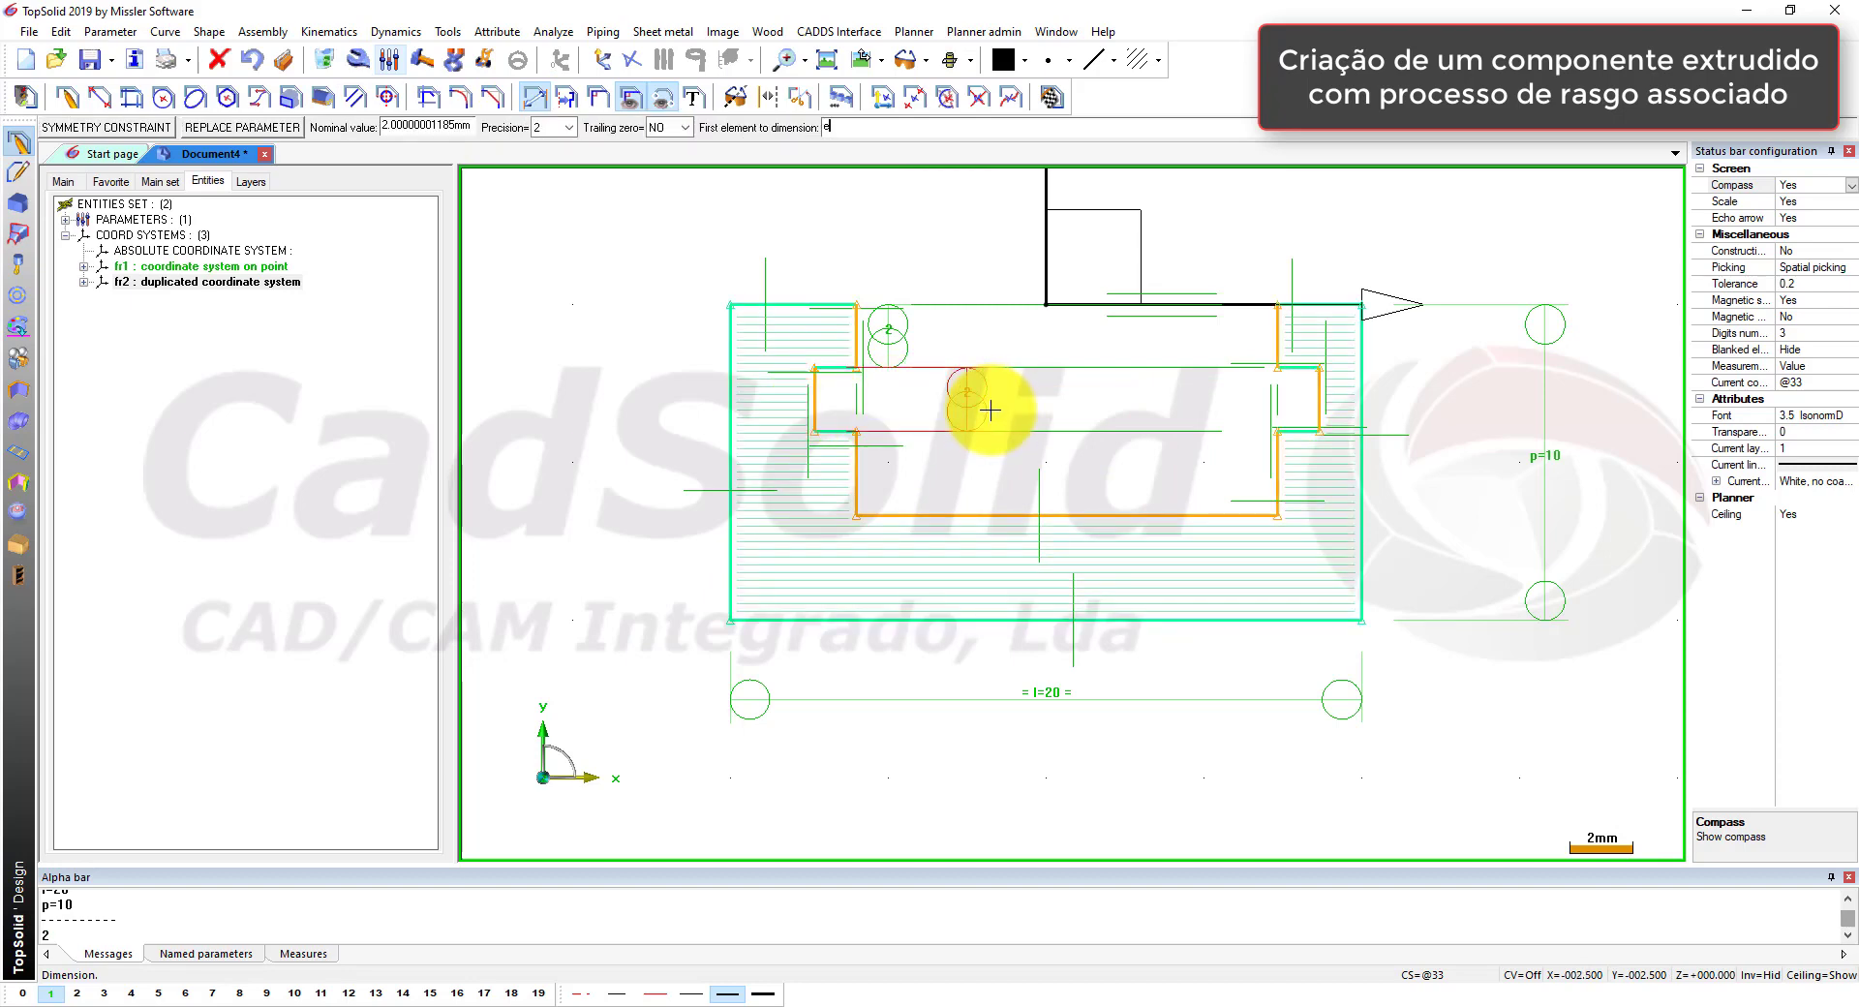
pyautogui.write('el=2')
pyautogui.press('Return')
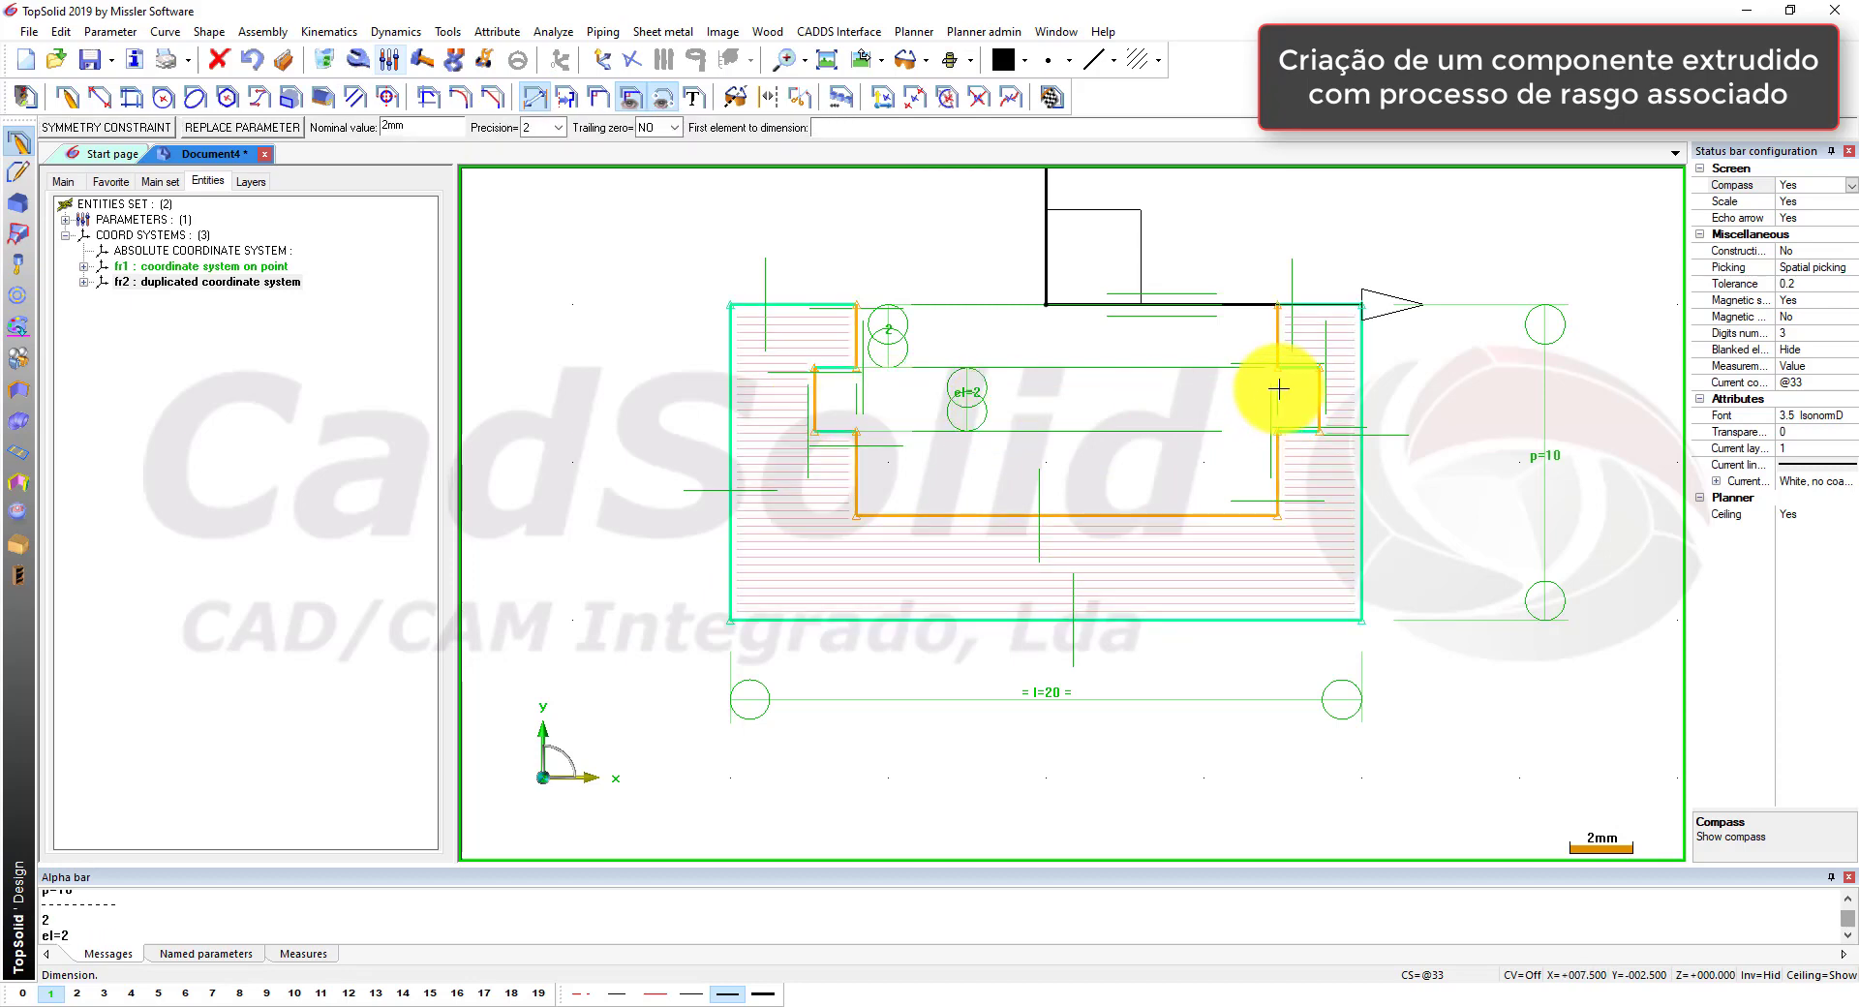
# Step: Dimension the distance between the end faces of the two notches as ll=16
pyautogui.click(1317, 402)
pyautogui.click(814, 406)
pyautogui.click(1079, 411)
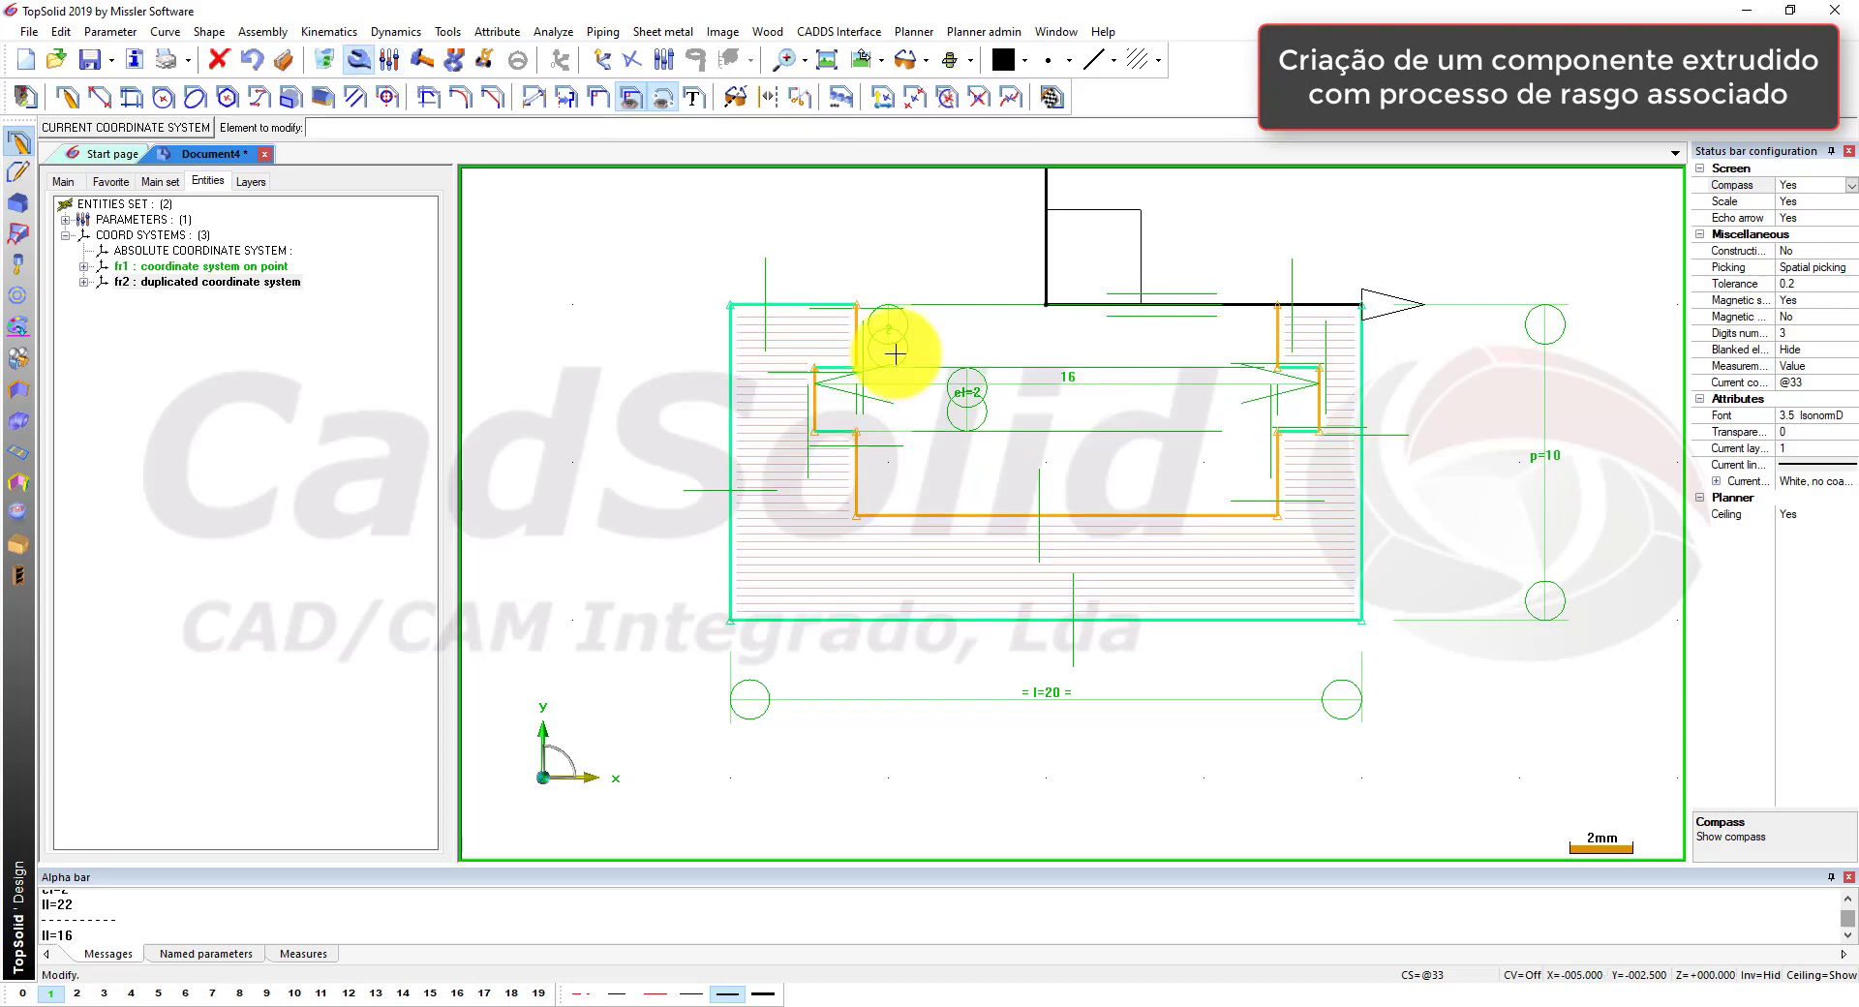
# Step: Dimension the thickness of the profile's left wall above the notch as 2 mm
pyautogui.click(537, 97)
pyautogui.click(855, 335)
pyautogui.click(735, 330)
pyautogui.click(790, 256)
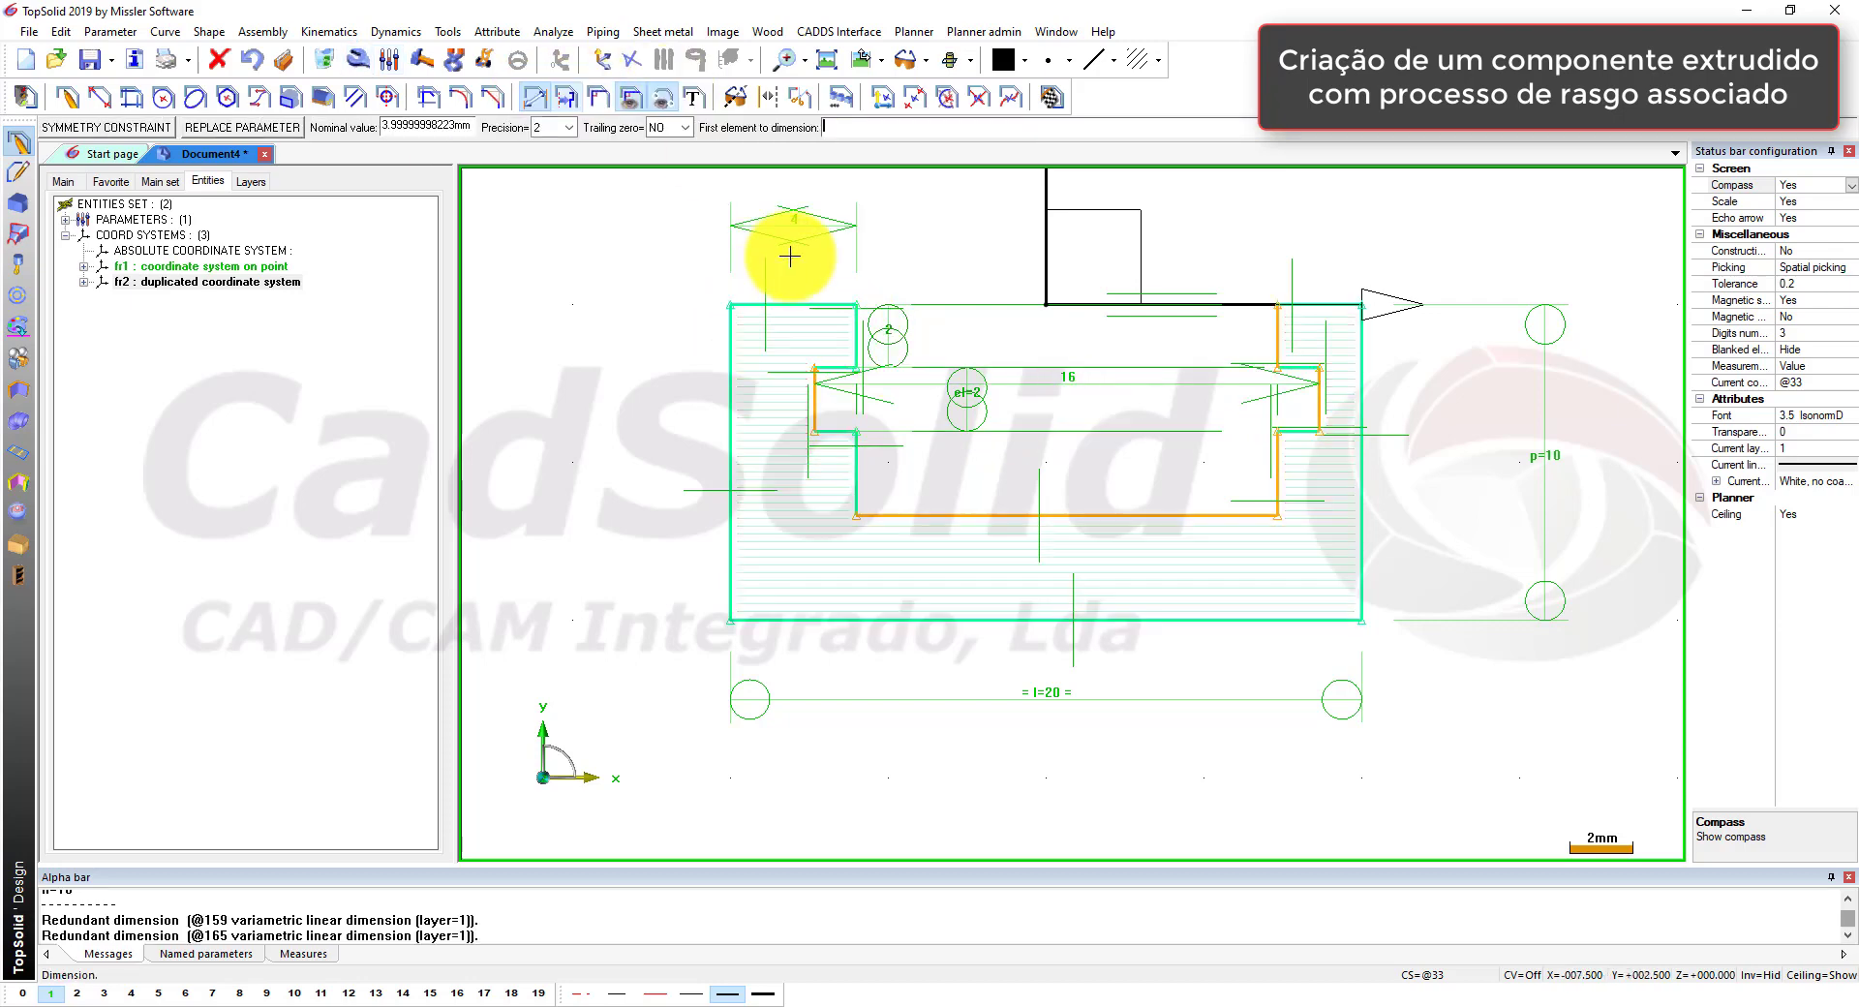
pyautogui.write('2')
pyautogui.press('Return')
# Step: Dimension the profile's base thickness between its inner and outer lower edges as 2 mm
pyautogui.click(834, 520)
pyautogui.click(1088, 622)
pyautogui.click(1440, 571)
pyautogui.write('2')
pyautogui.press('Return')
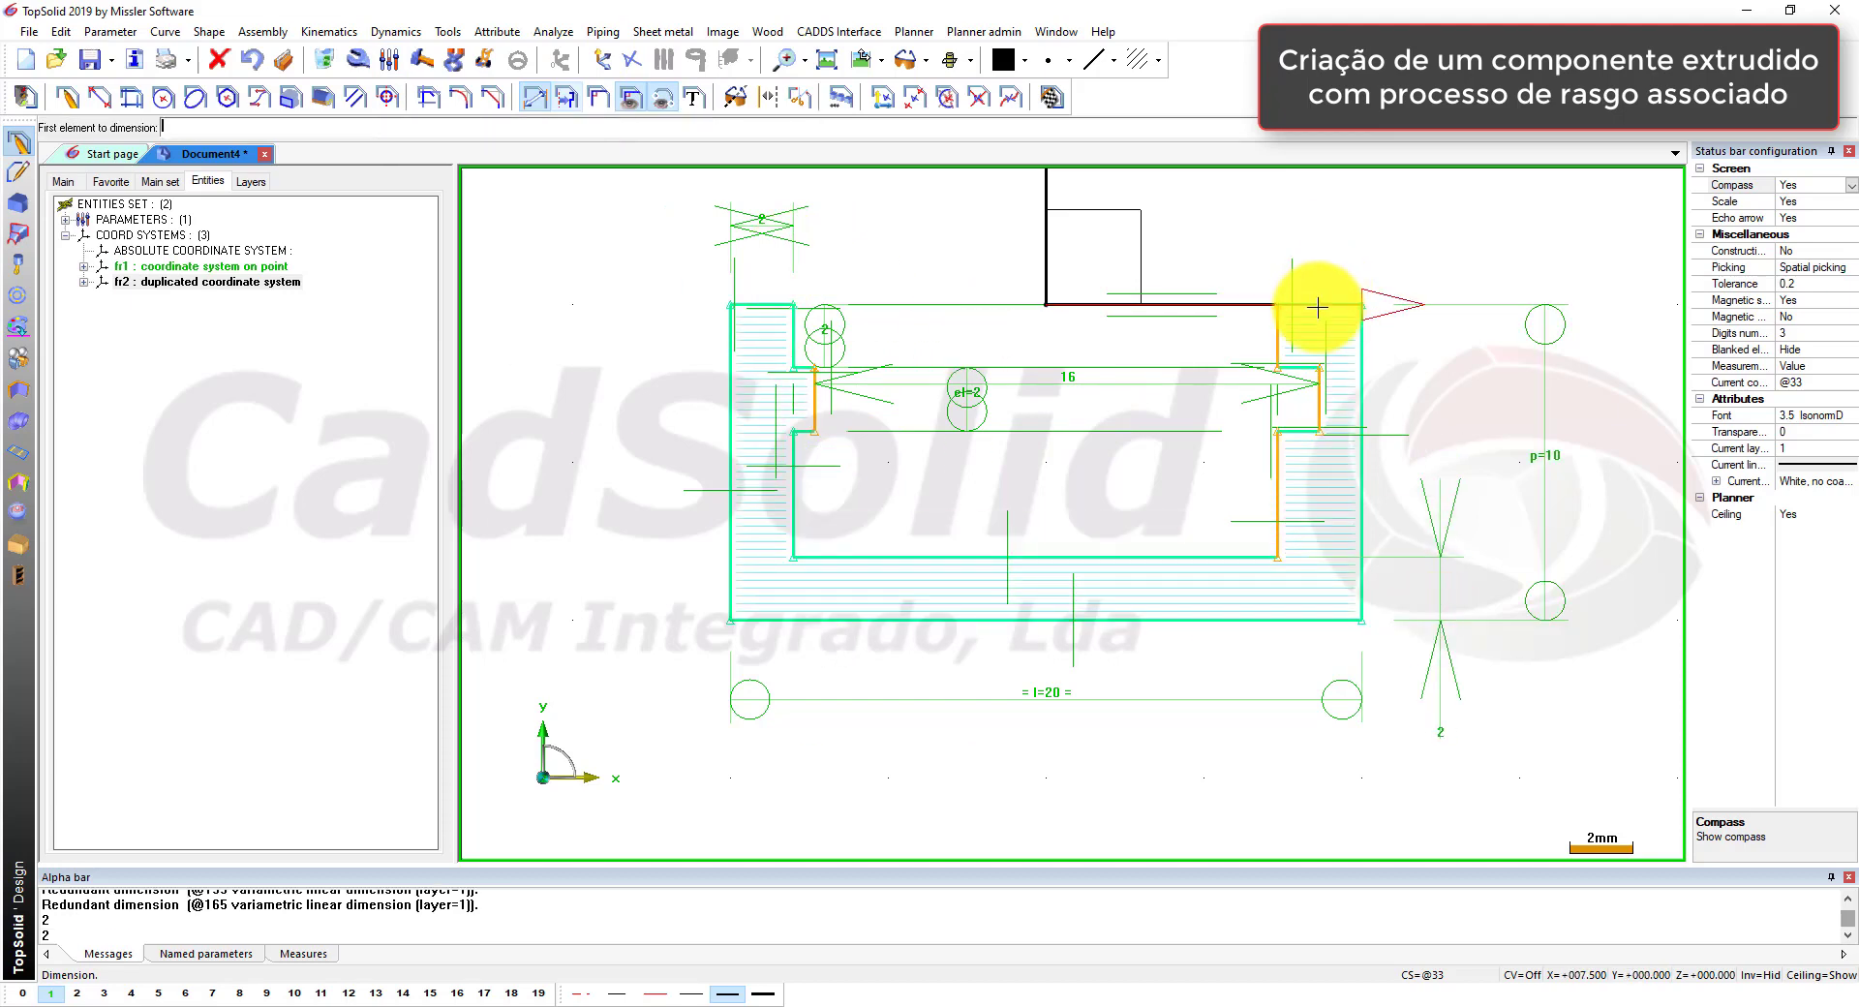
# Step: Dimension the thickness of the profile's right wall above the notch as 2 mm
pyautogui.click(1270, 303)
pyautogui.click(537, 97)
pyautogui.click(1277, 327)
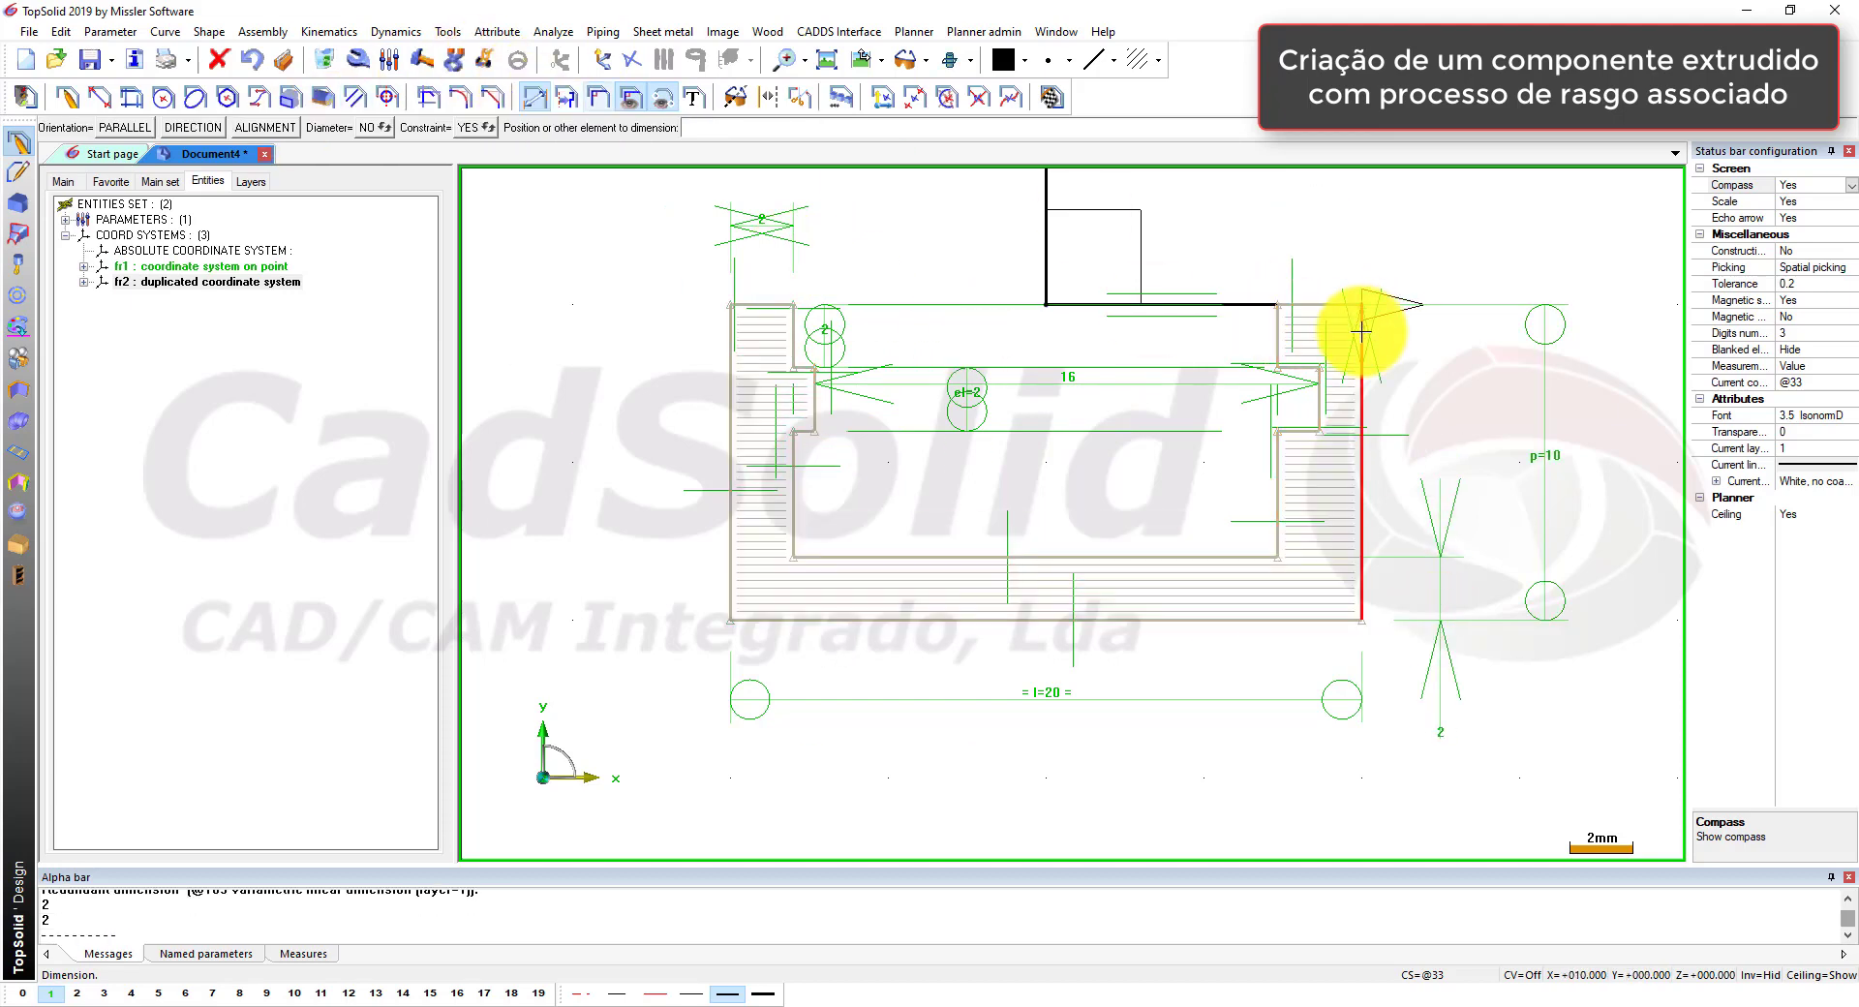
pyautogui.click(1362, 329)
pyautogui.click(1326, 240)
pyautogui.write('2')
pyautogui.press('Return')
# Step: Try to make the 16 mm notch-to-notch dimension symmetric about the Y axis
pyautogui.click(389, 59)
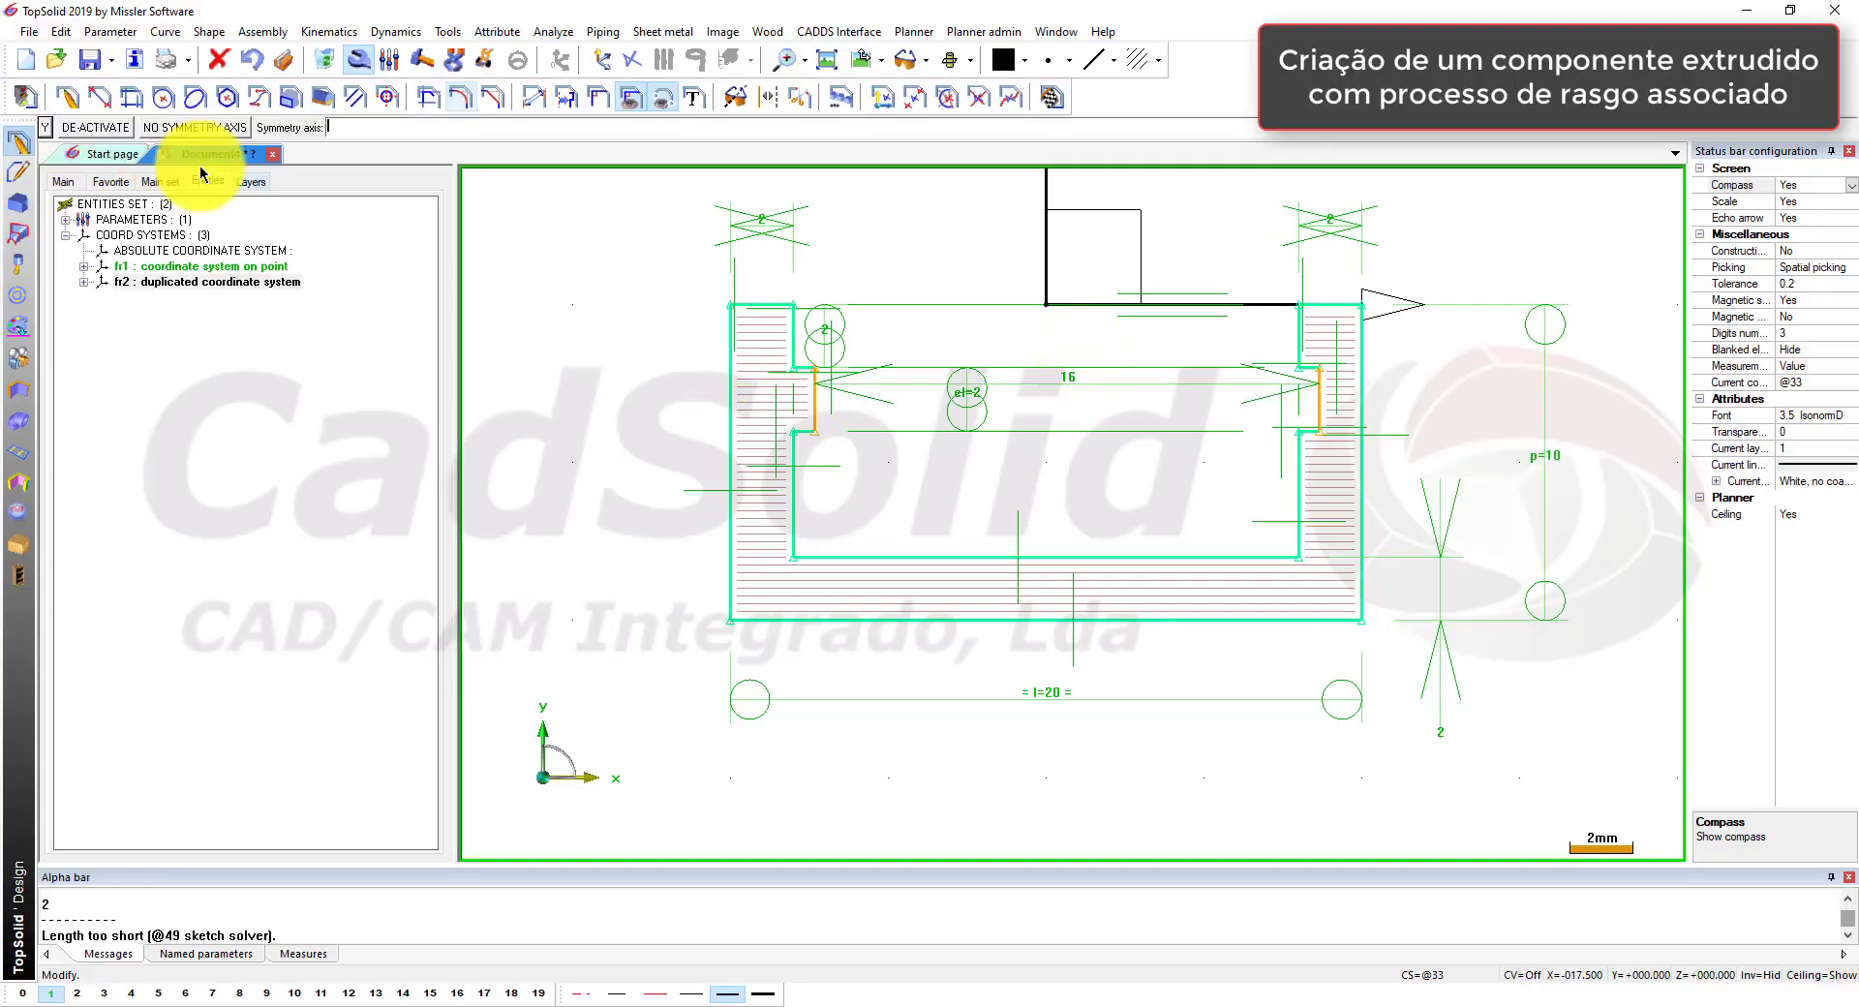
pyautogui.click(41, 127)
pyautogui.click(41, 127)
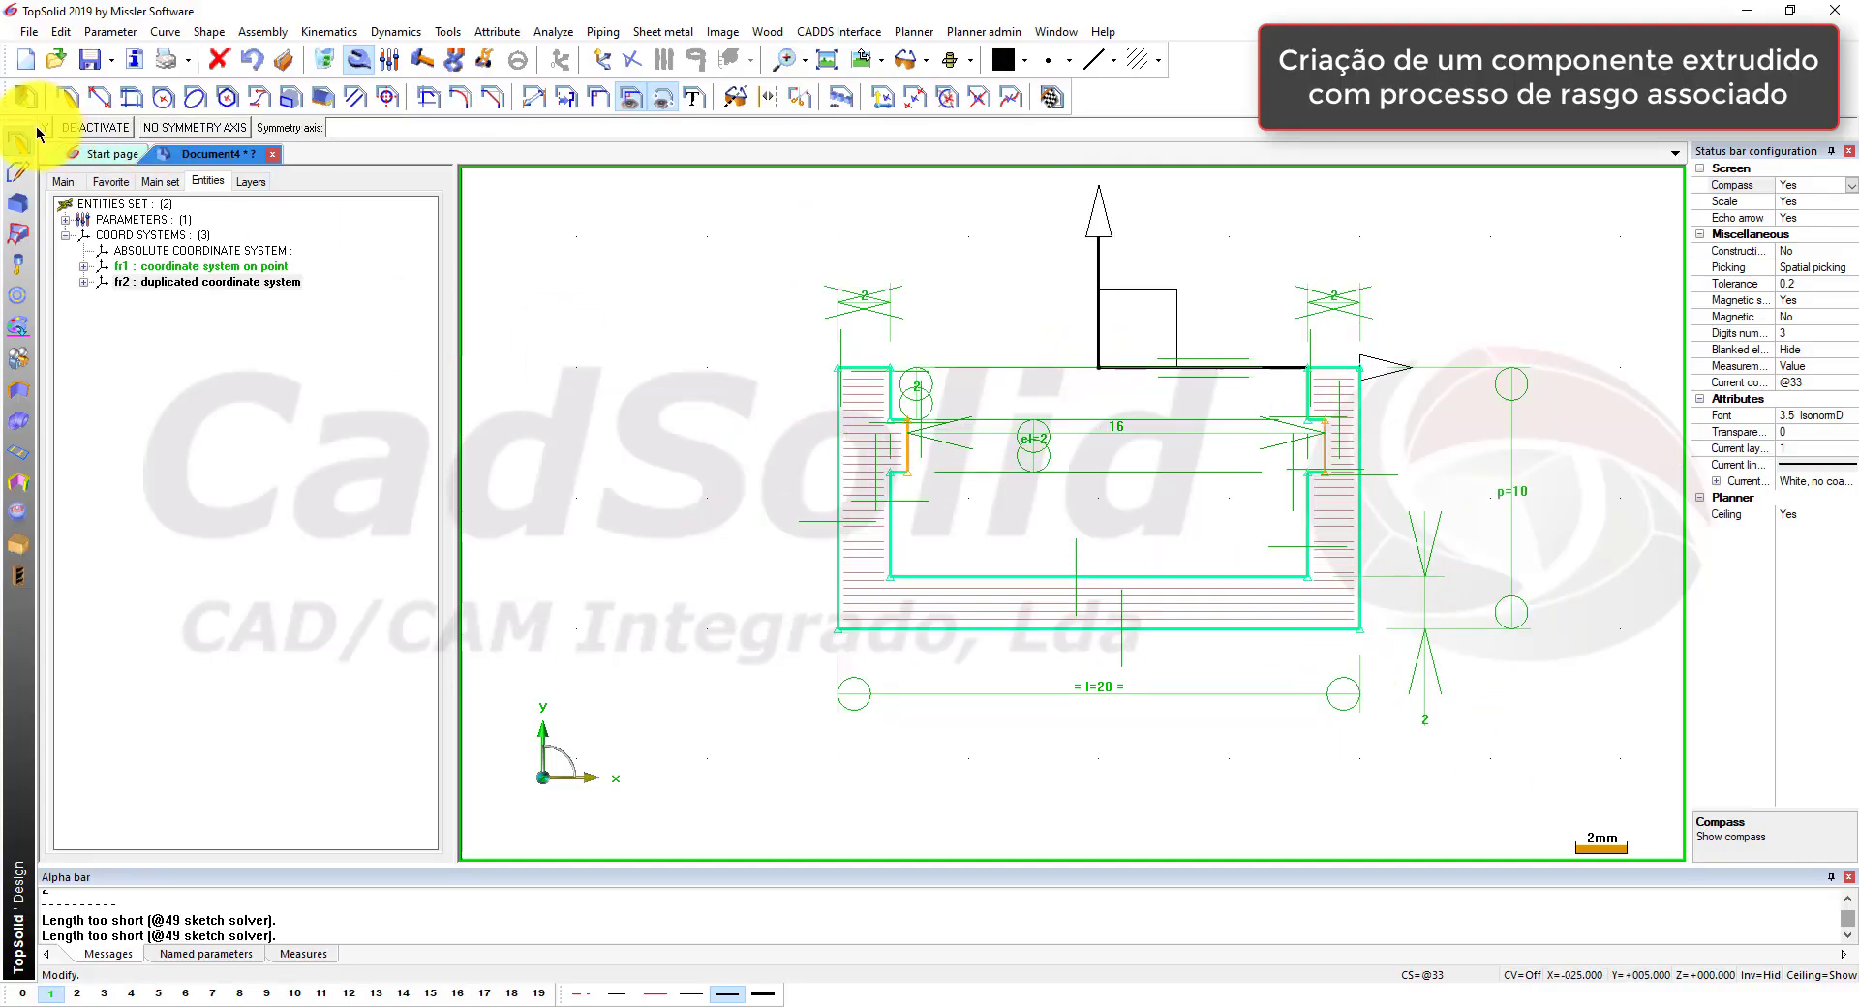
pyautogui.press('Escape')
# Step: Delete the 16 mm notch-to-notch dimension and dimension the same distance as ll=18
pyautogui.click(324, 59)
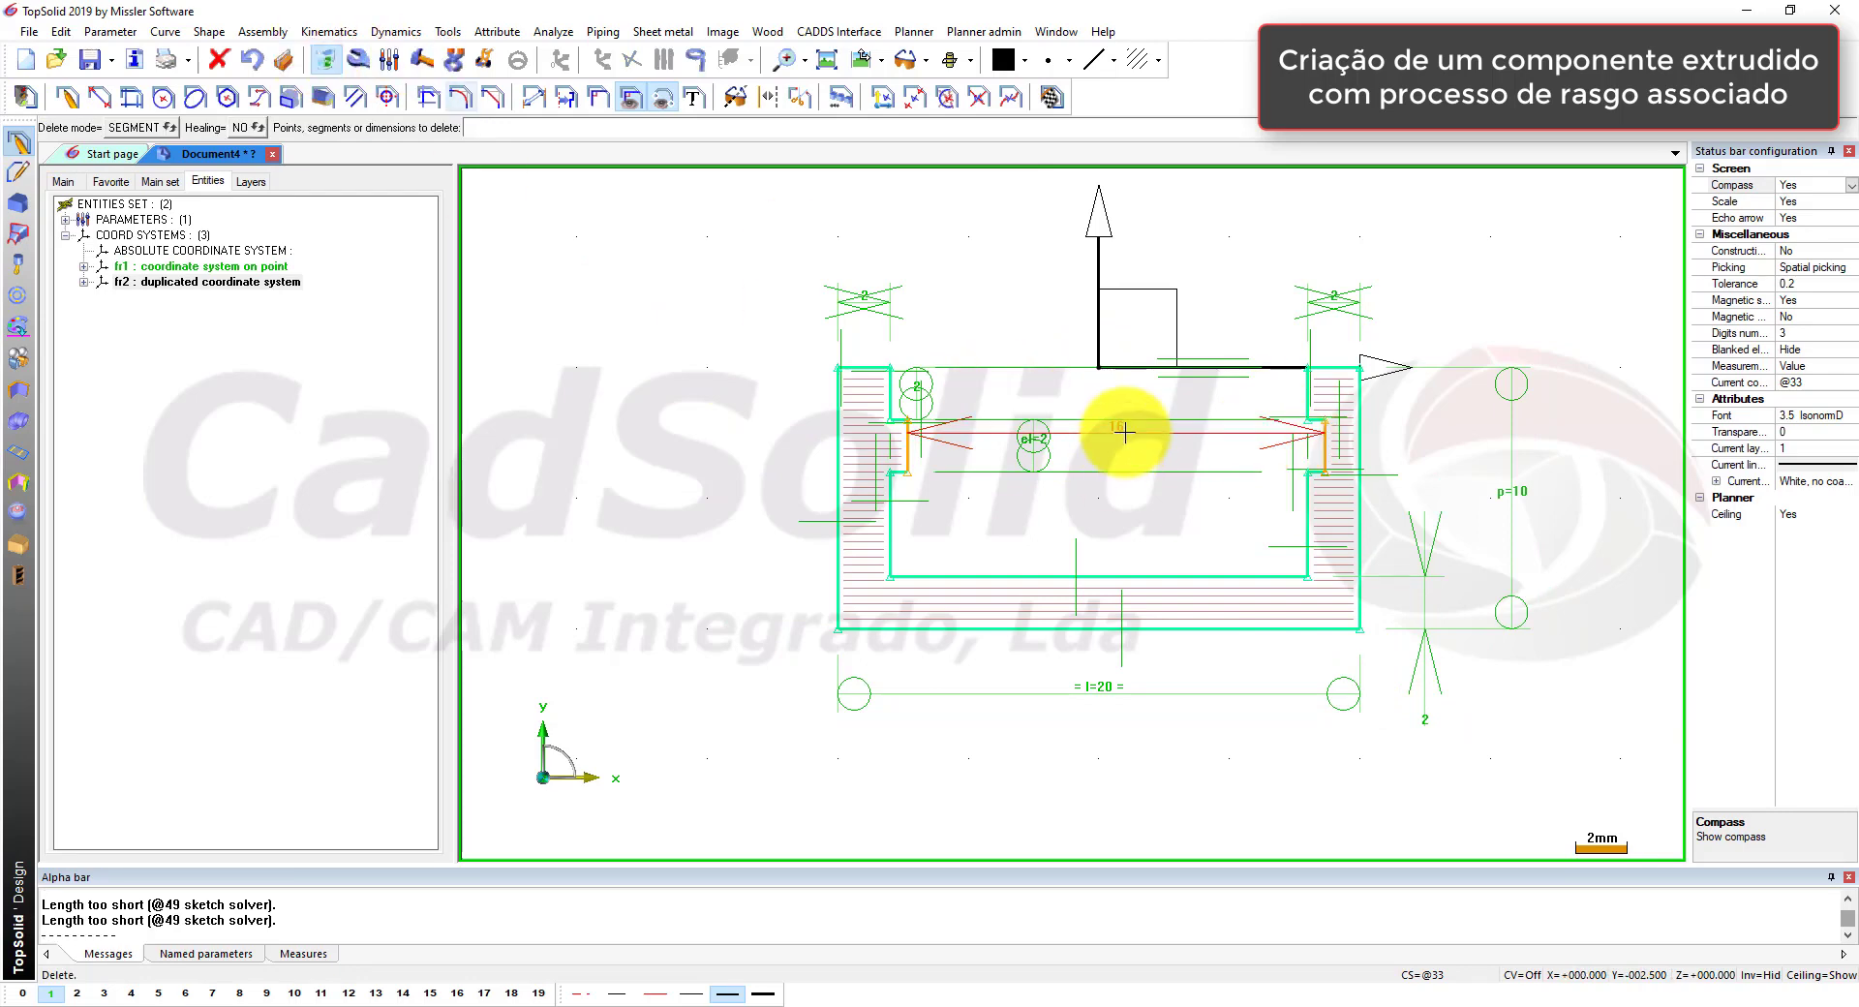
pyautogui.click(1124, 431)
pyautogui.click(485, 59)
pyautogui.click(907, 429)
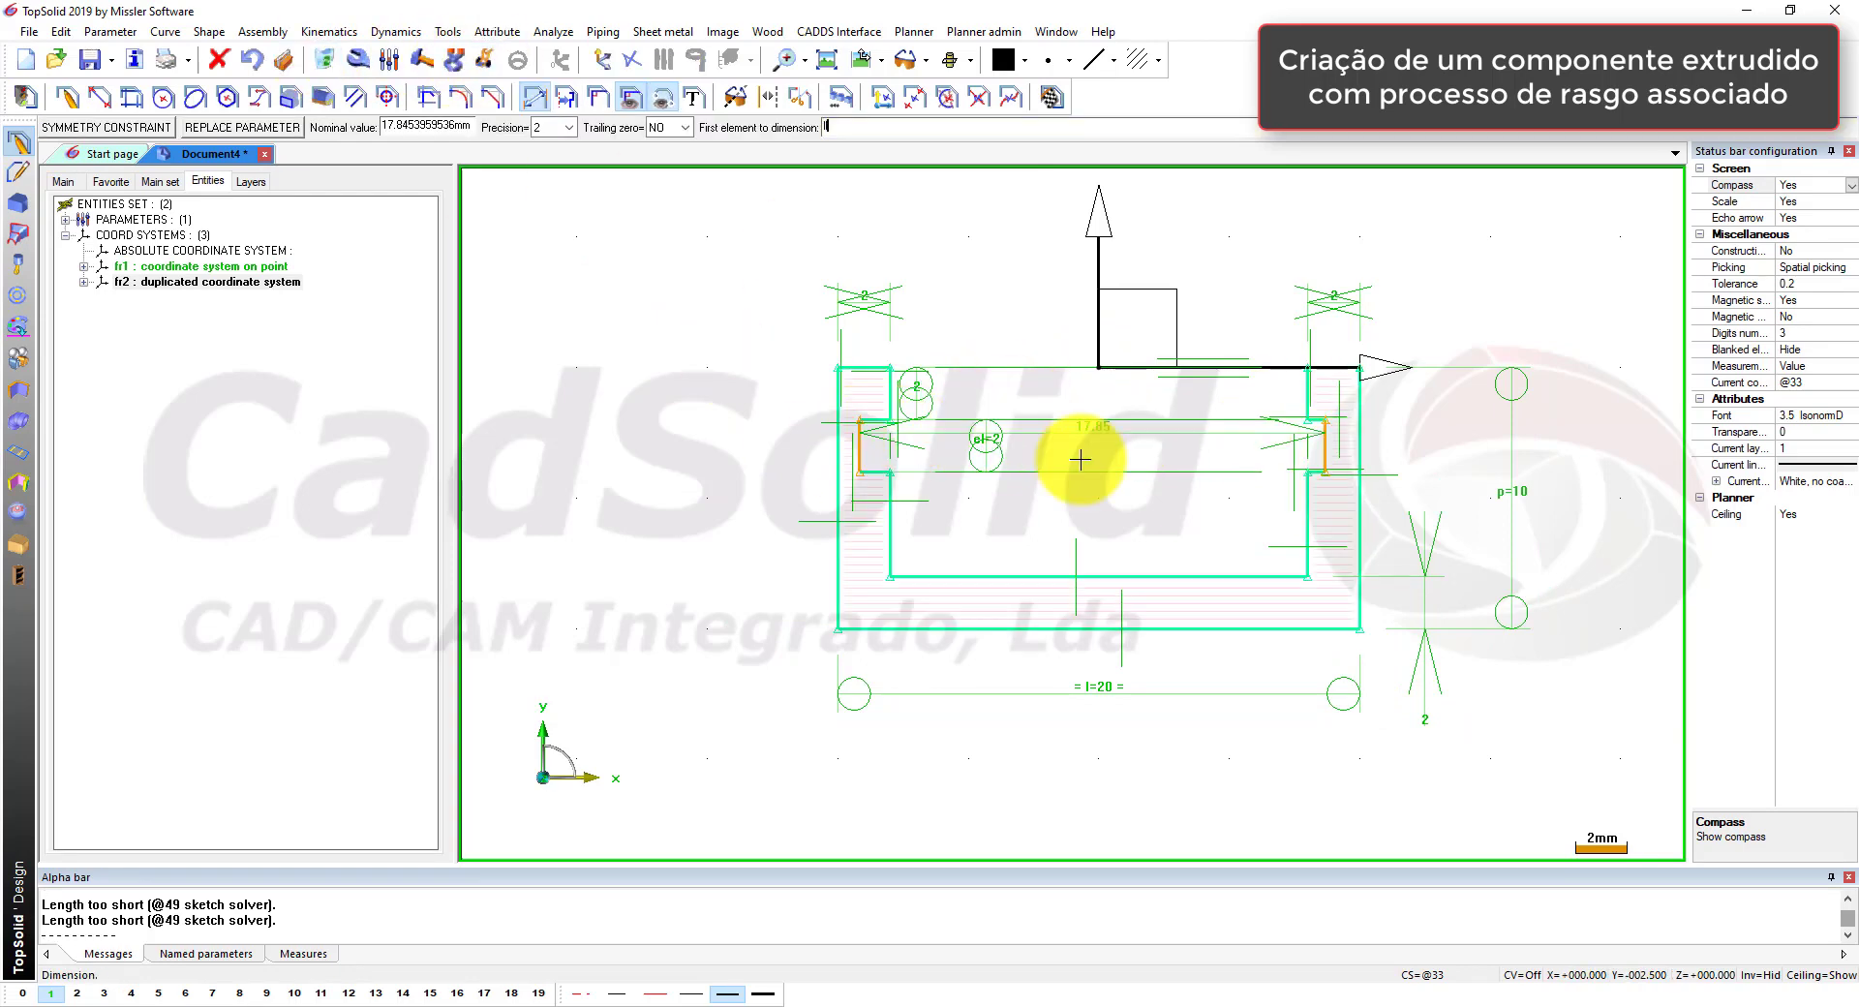
pyautogui.press('Return')
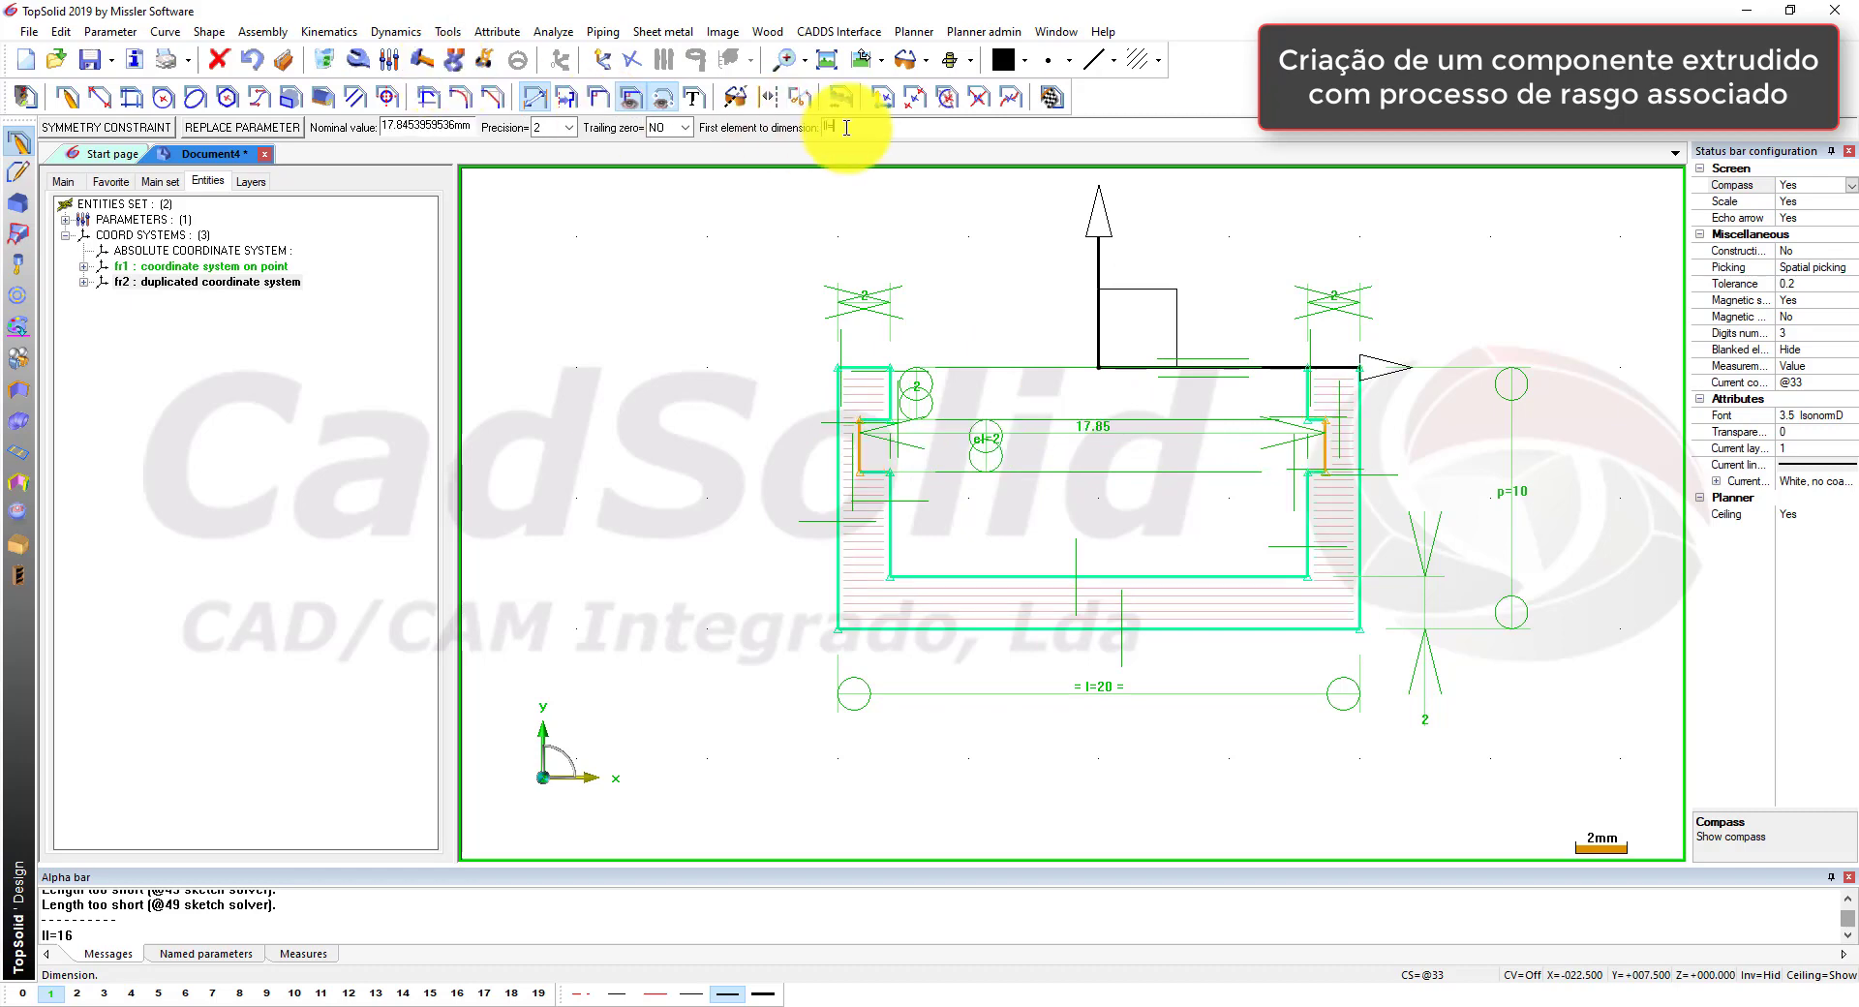
pyautogui.write('ll=18')
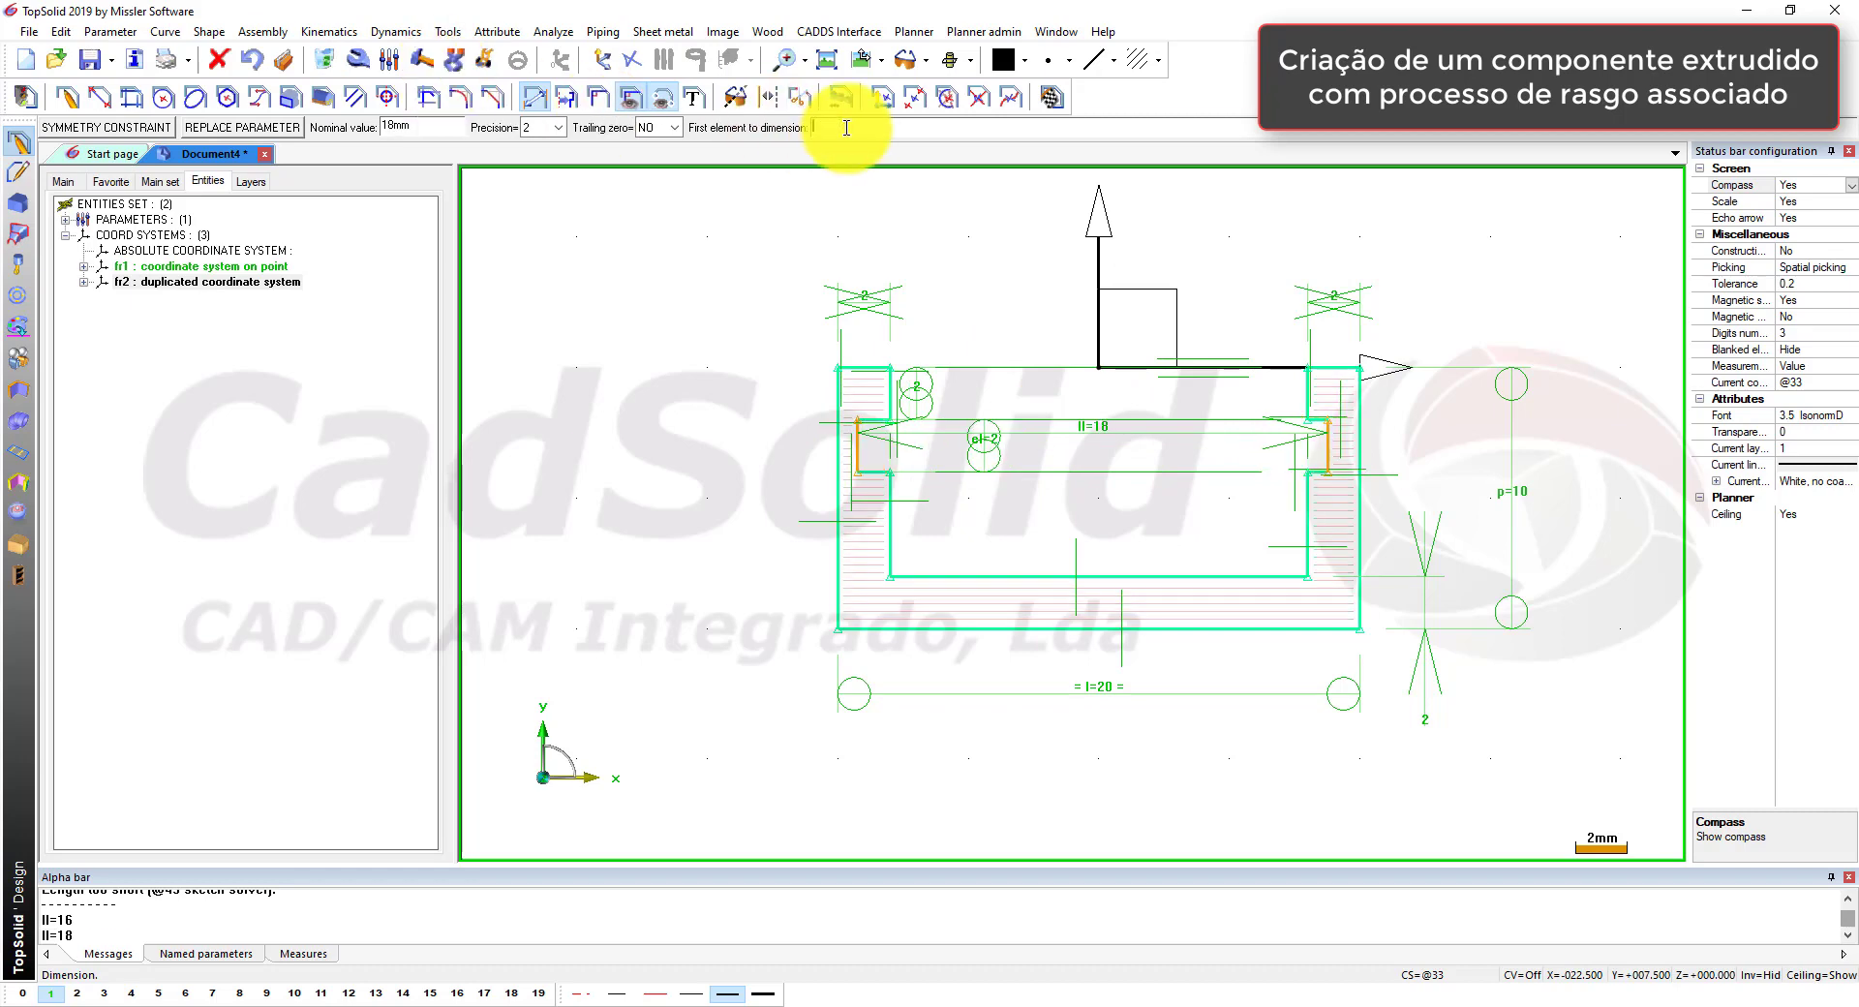
pyautogui.press('Return')
# Step: Make the ll=18 dimension symmetric about the Y axis and finish the sketch
pyautogui.click(1099, 299)
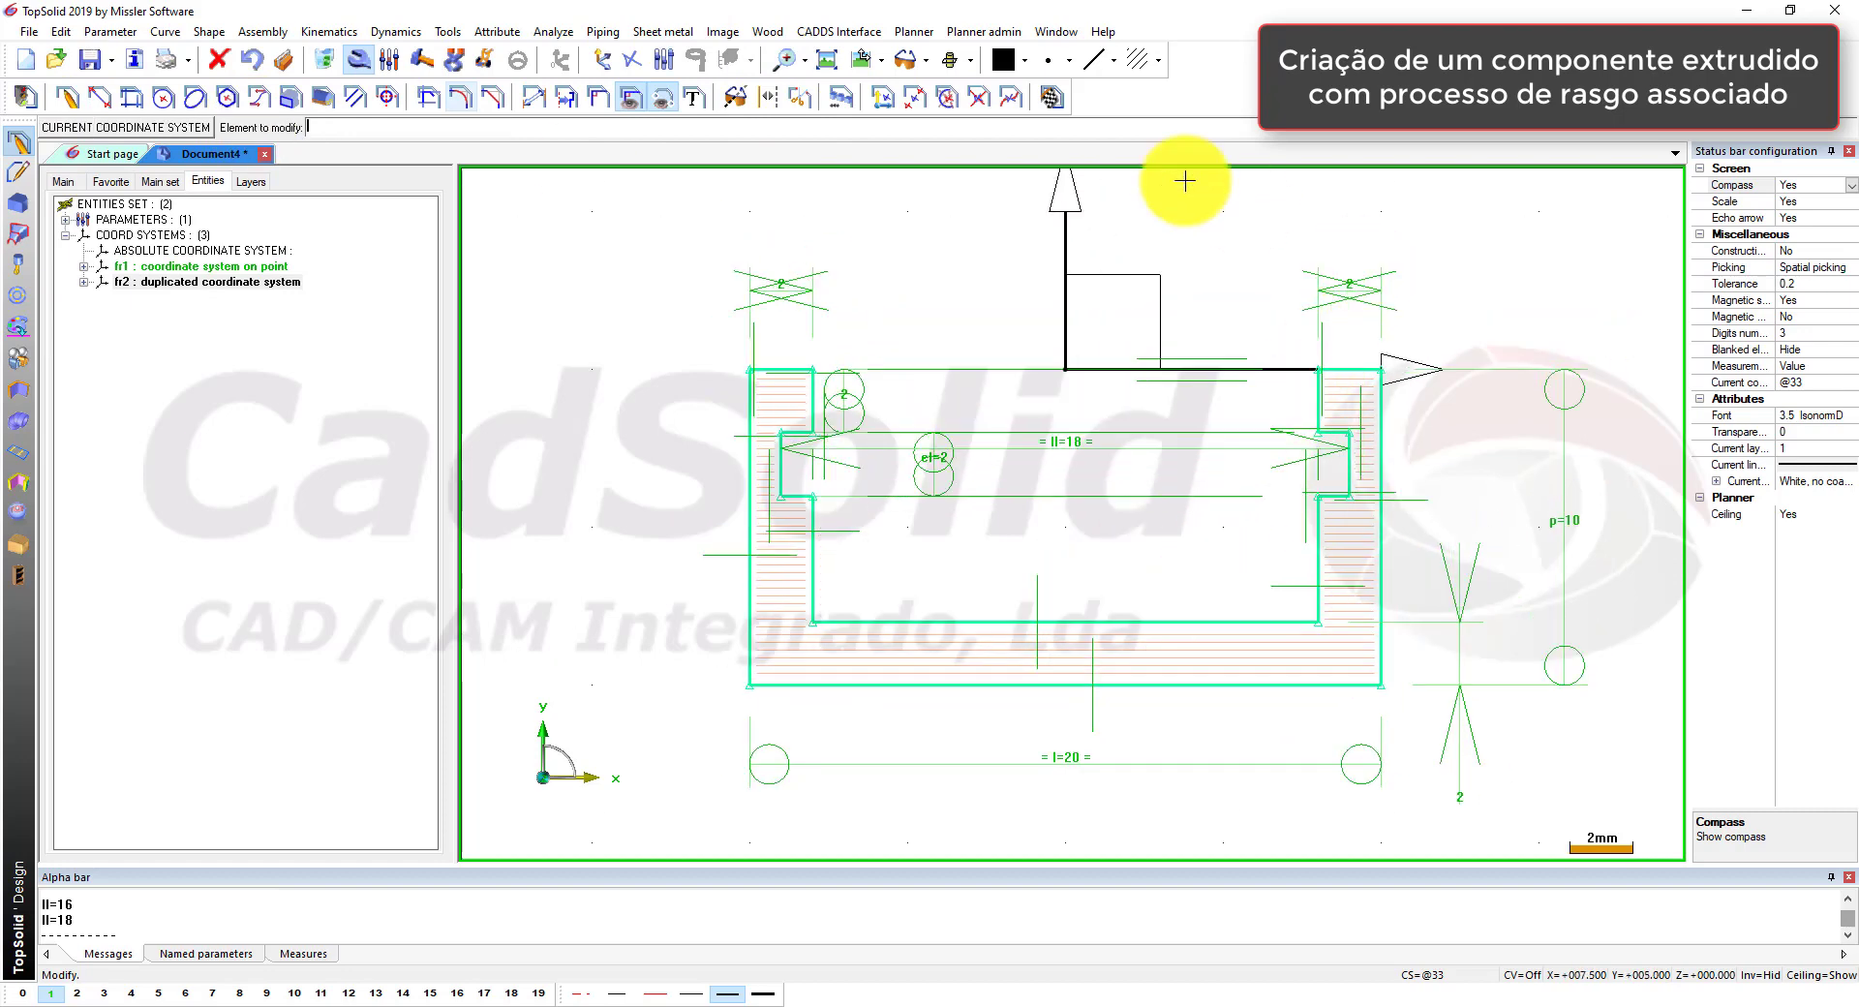
pyautogui.click(1053, 95)
pyautogui.scroll(3, 1025, 576)
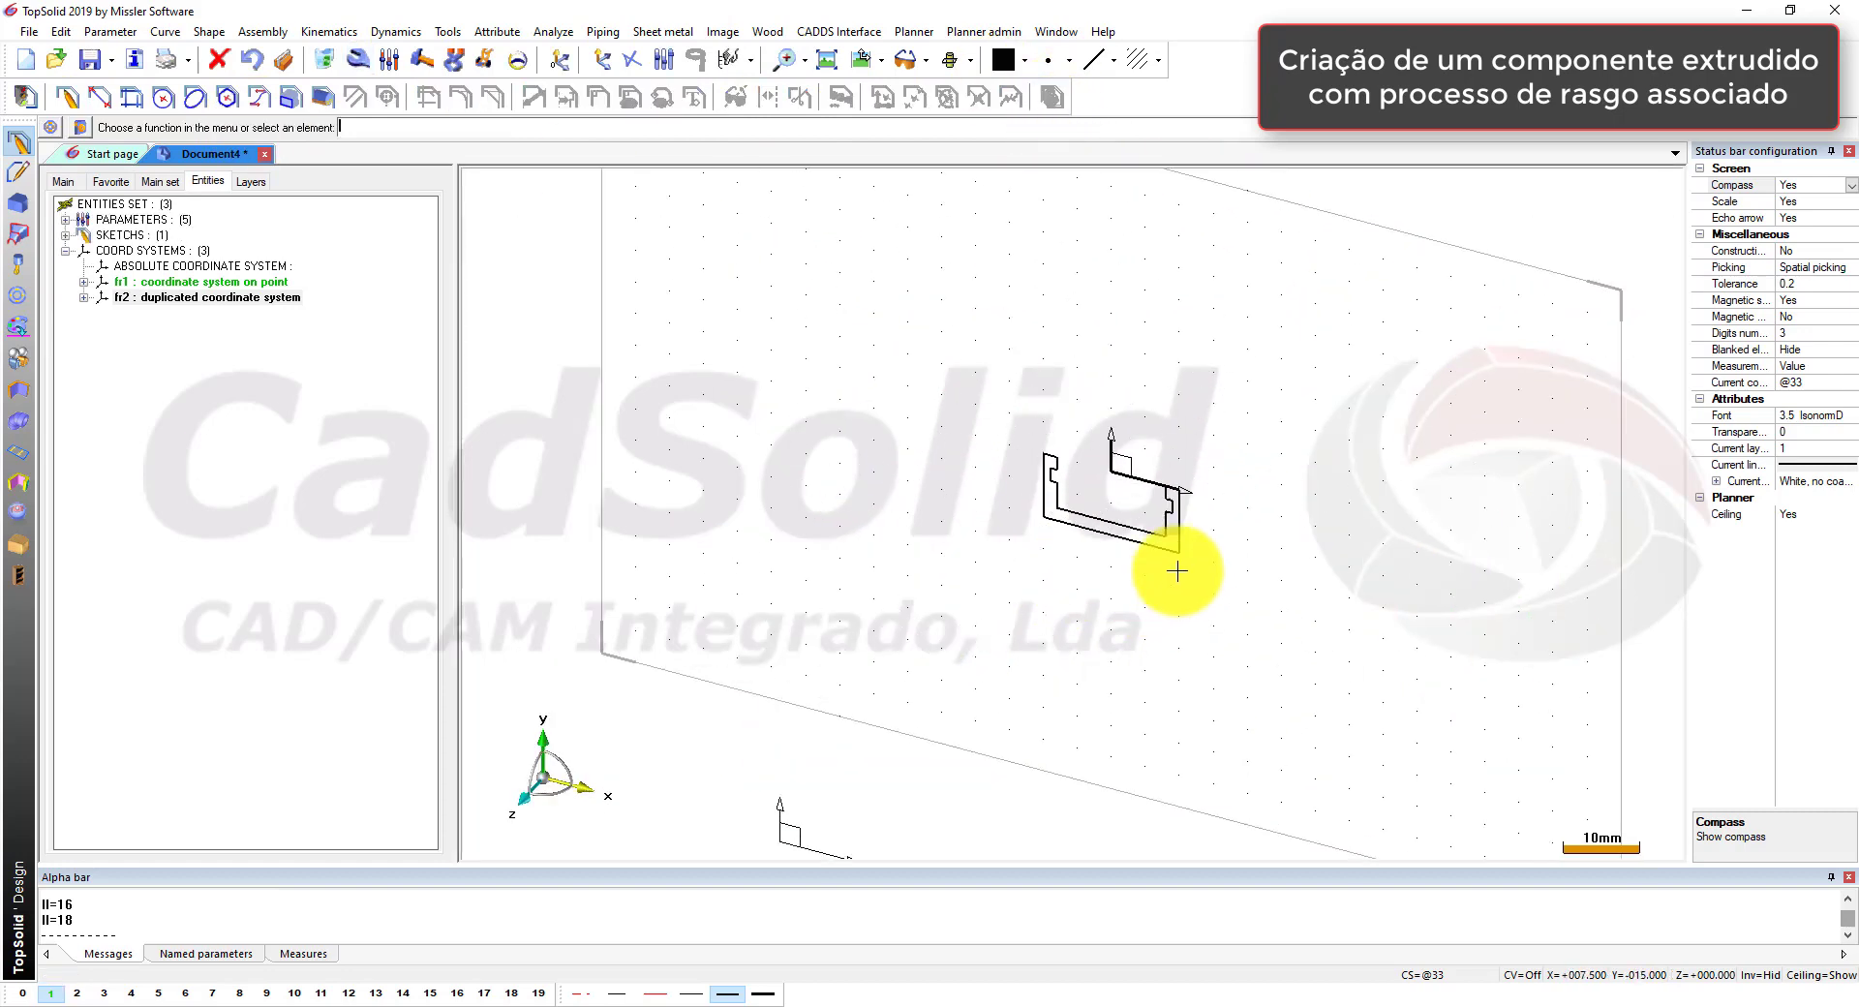
# Step: Define component key point P1 at the upper outer corner of the profile's left wall
pyautogui.scroll(2, 1235, 535)
pyautogui.scroll(2, 961, 487)
pyautogui.click(254, 35)
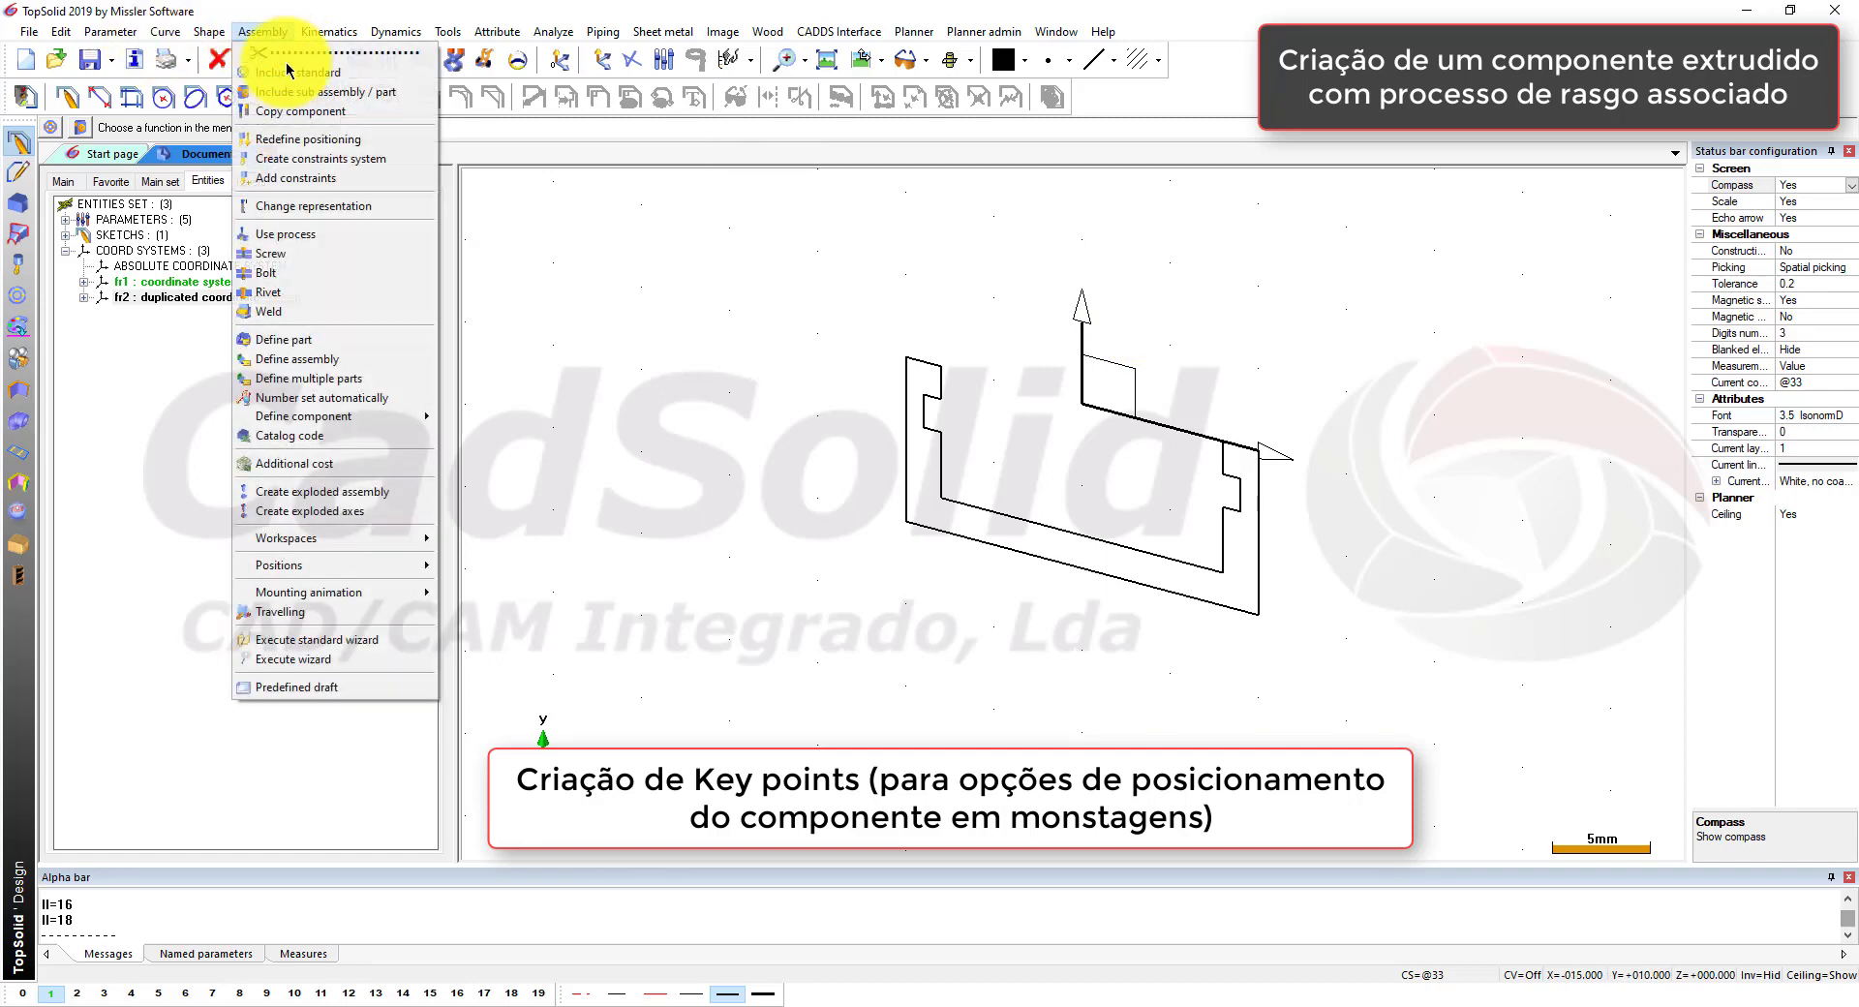
pyautogui.moveTo(351, 416)
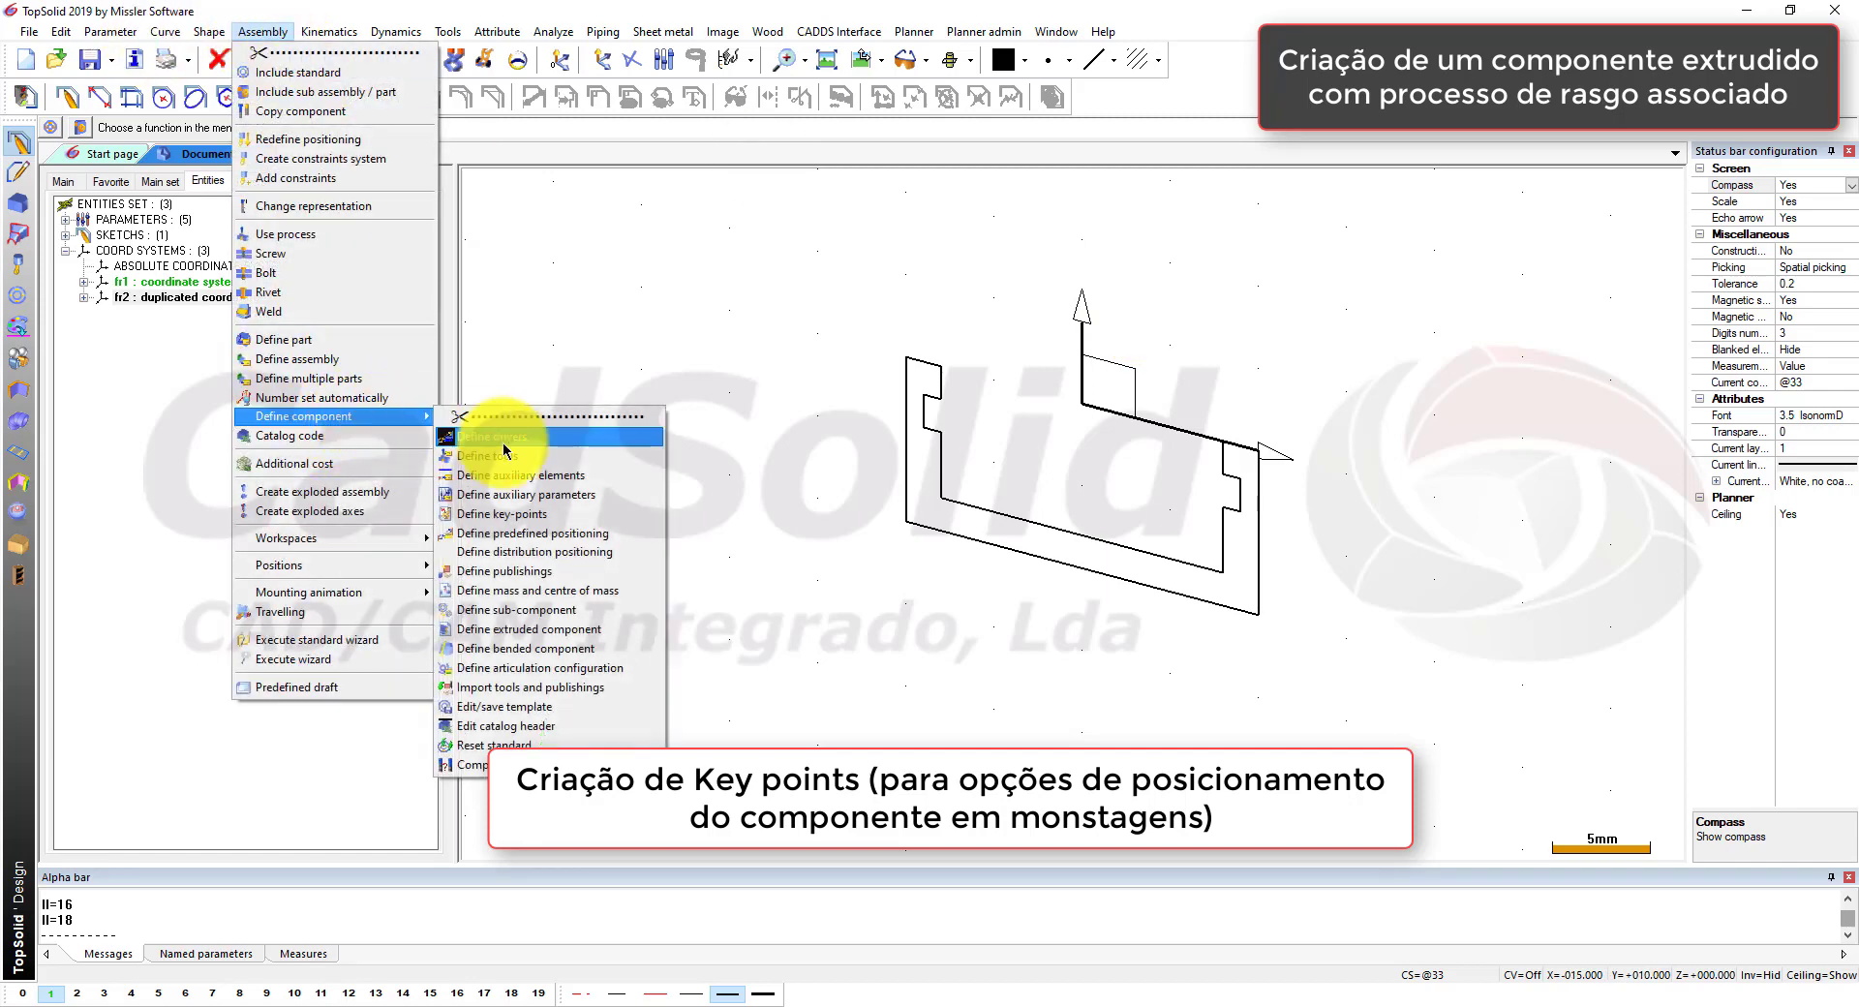
pyautogui.click(500, 514)
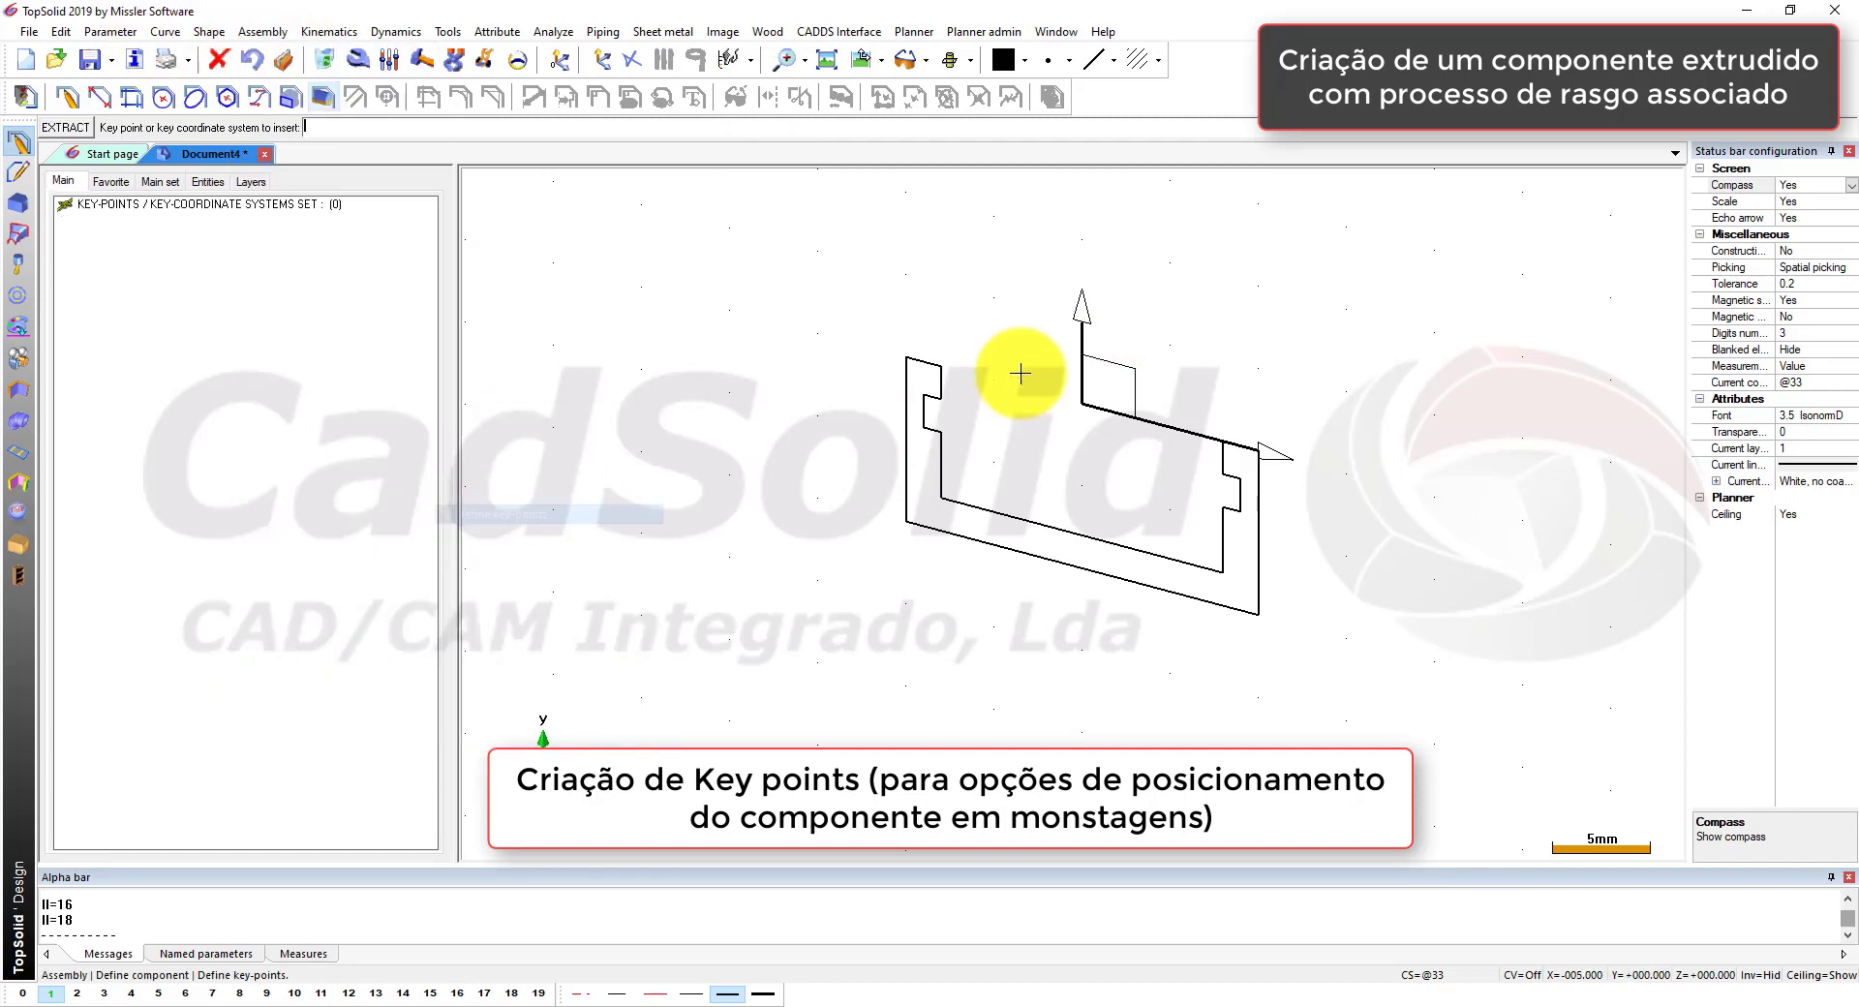
pyautogui.click(906, 353)
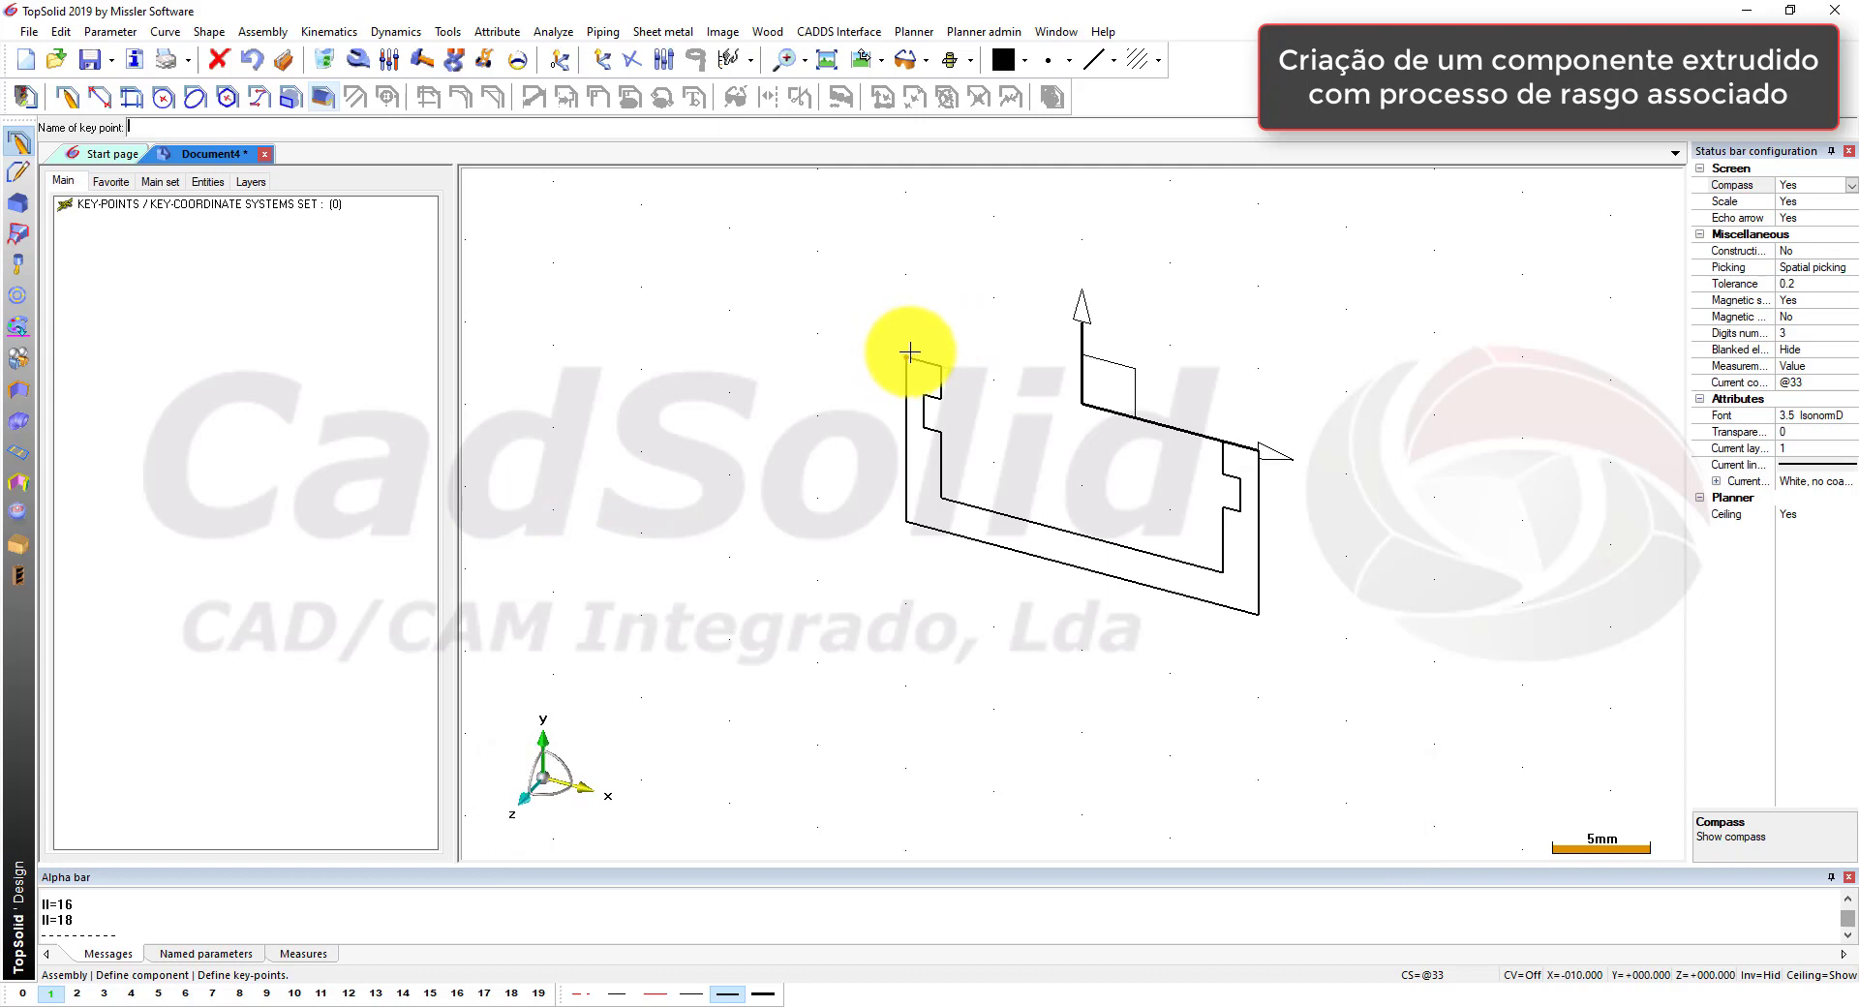
pyautogui.press('Return')
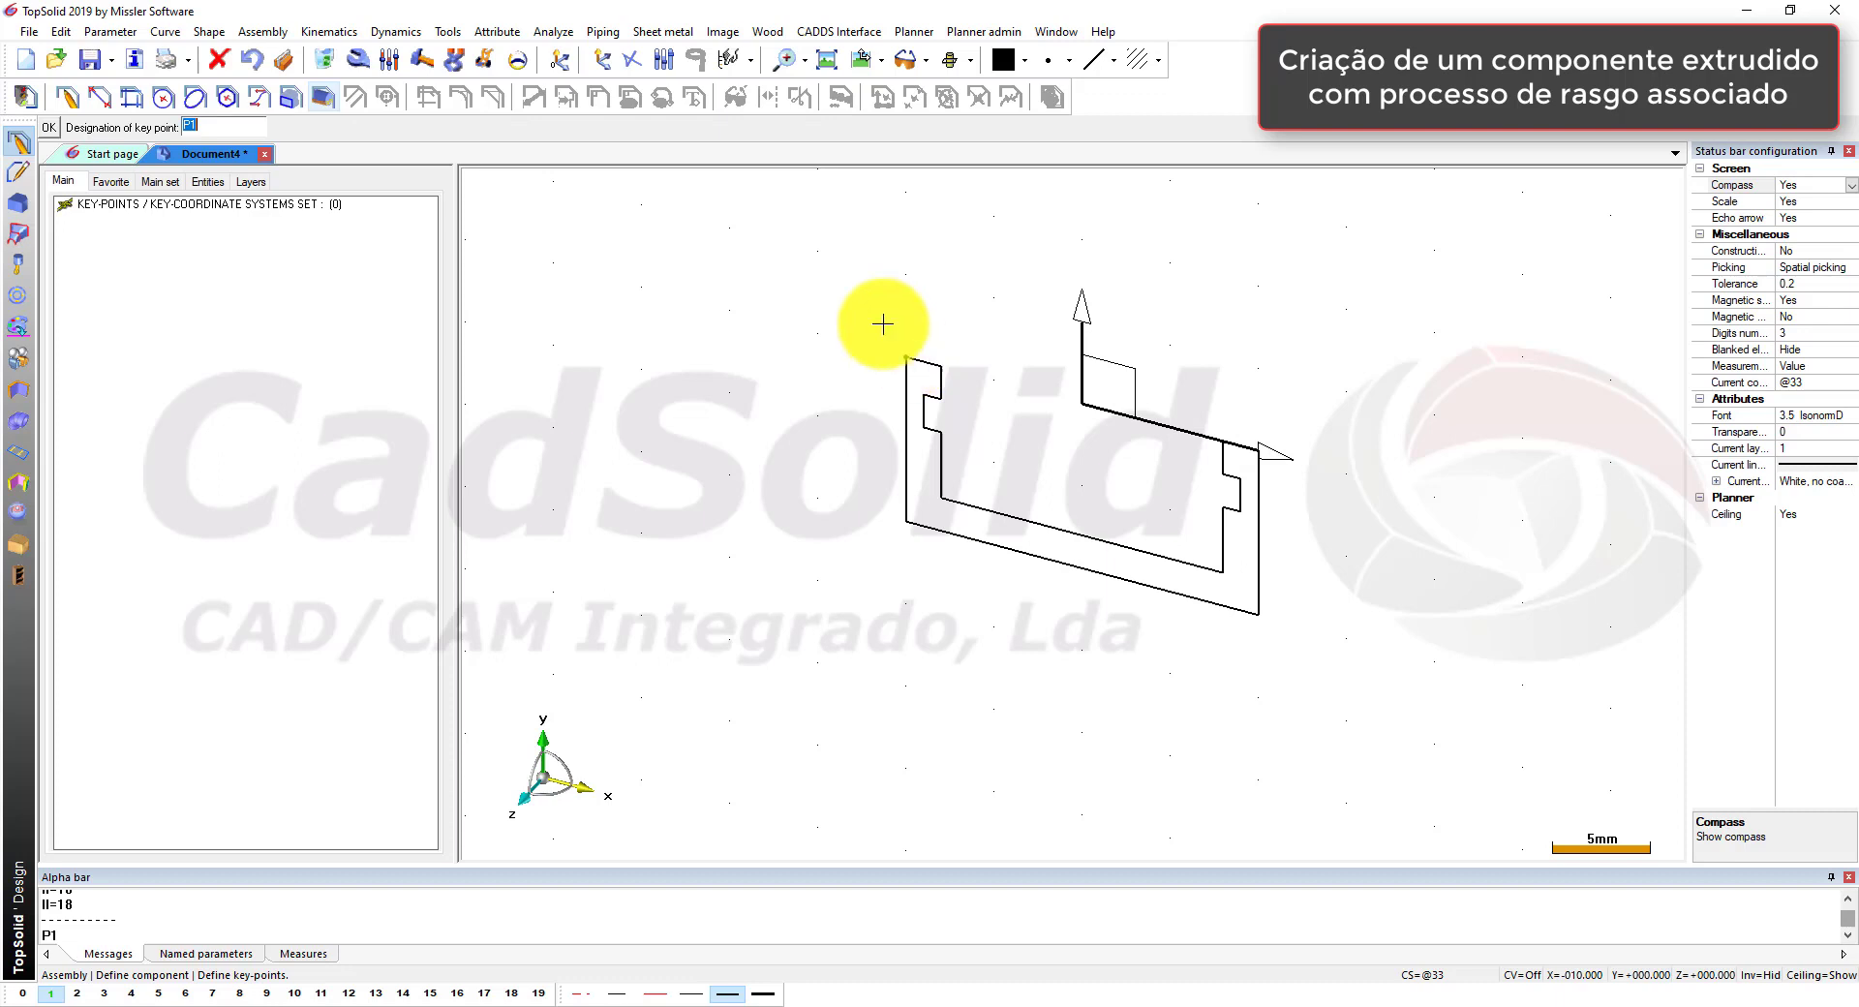
pyautogui.press('Return')
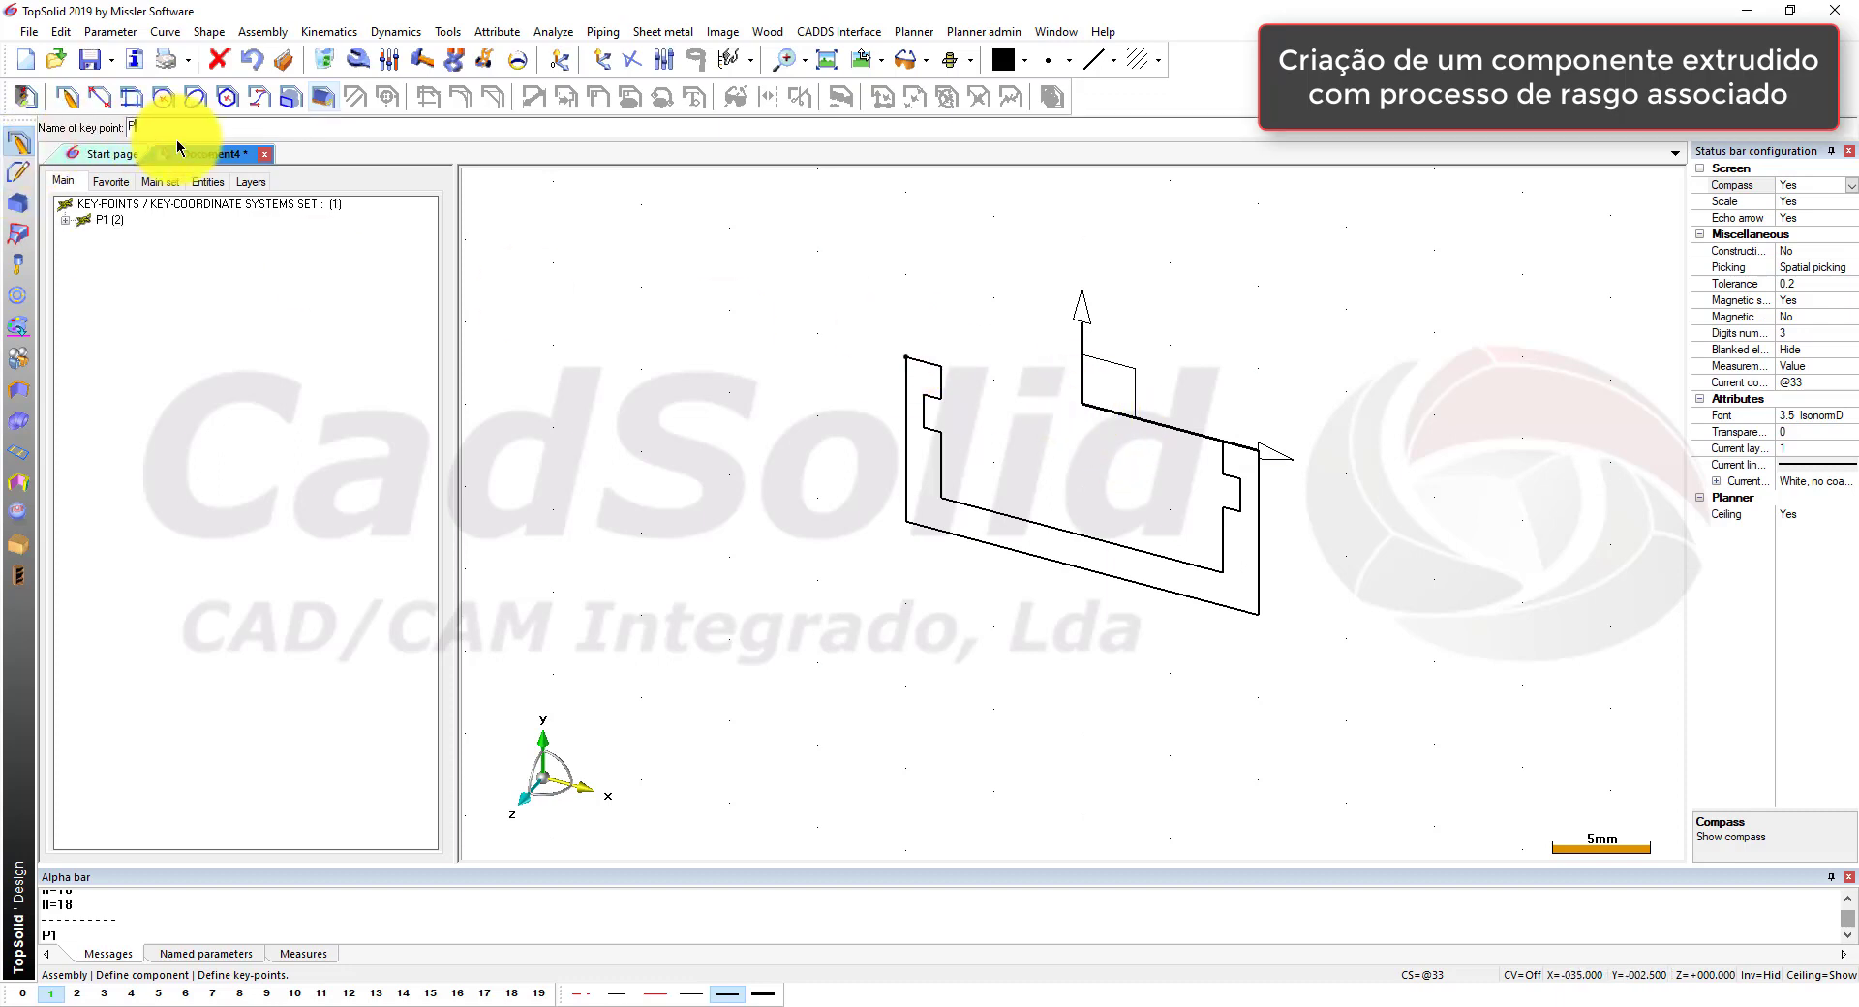
# Step: Name the second key point P2 and define key point P3 at the upper outer corner of the profile's right wall
pyautogui.write('P2')
pyautogui.press('Return')
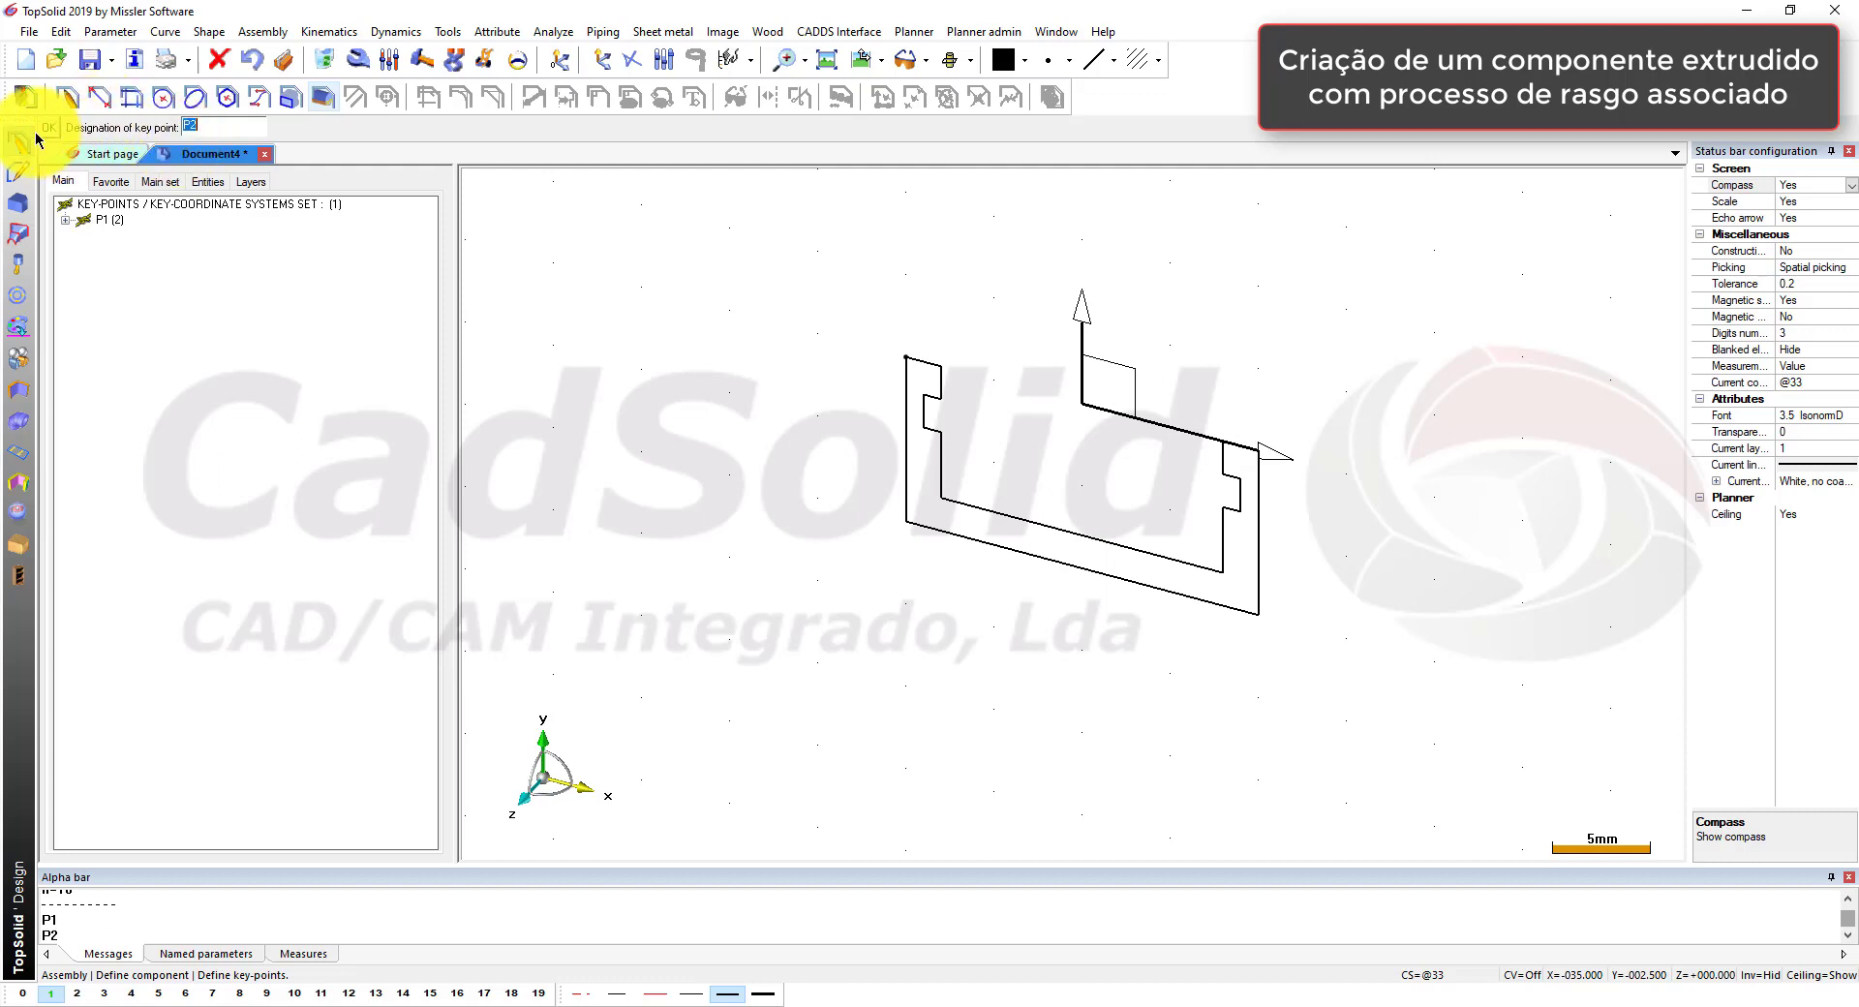
pyautogui.click(46, 127)
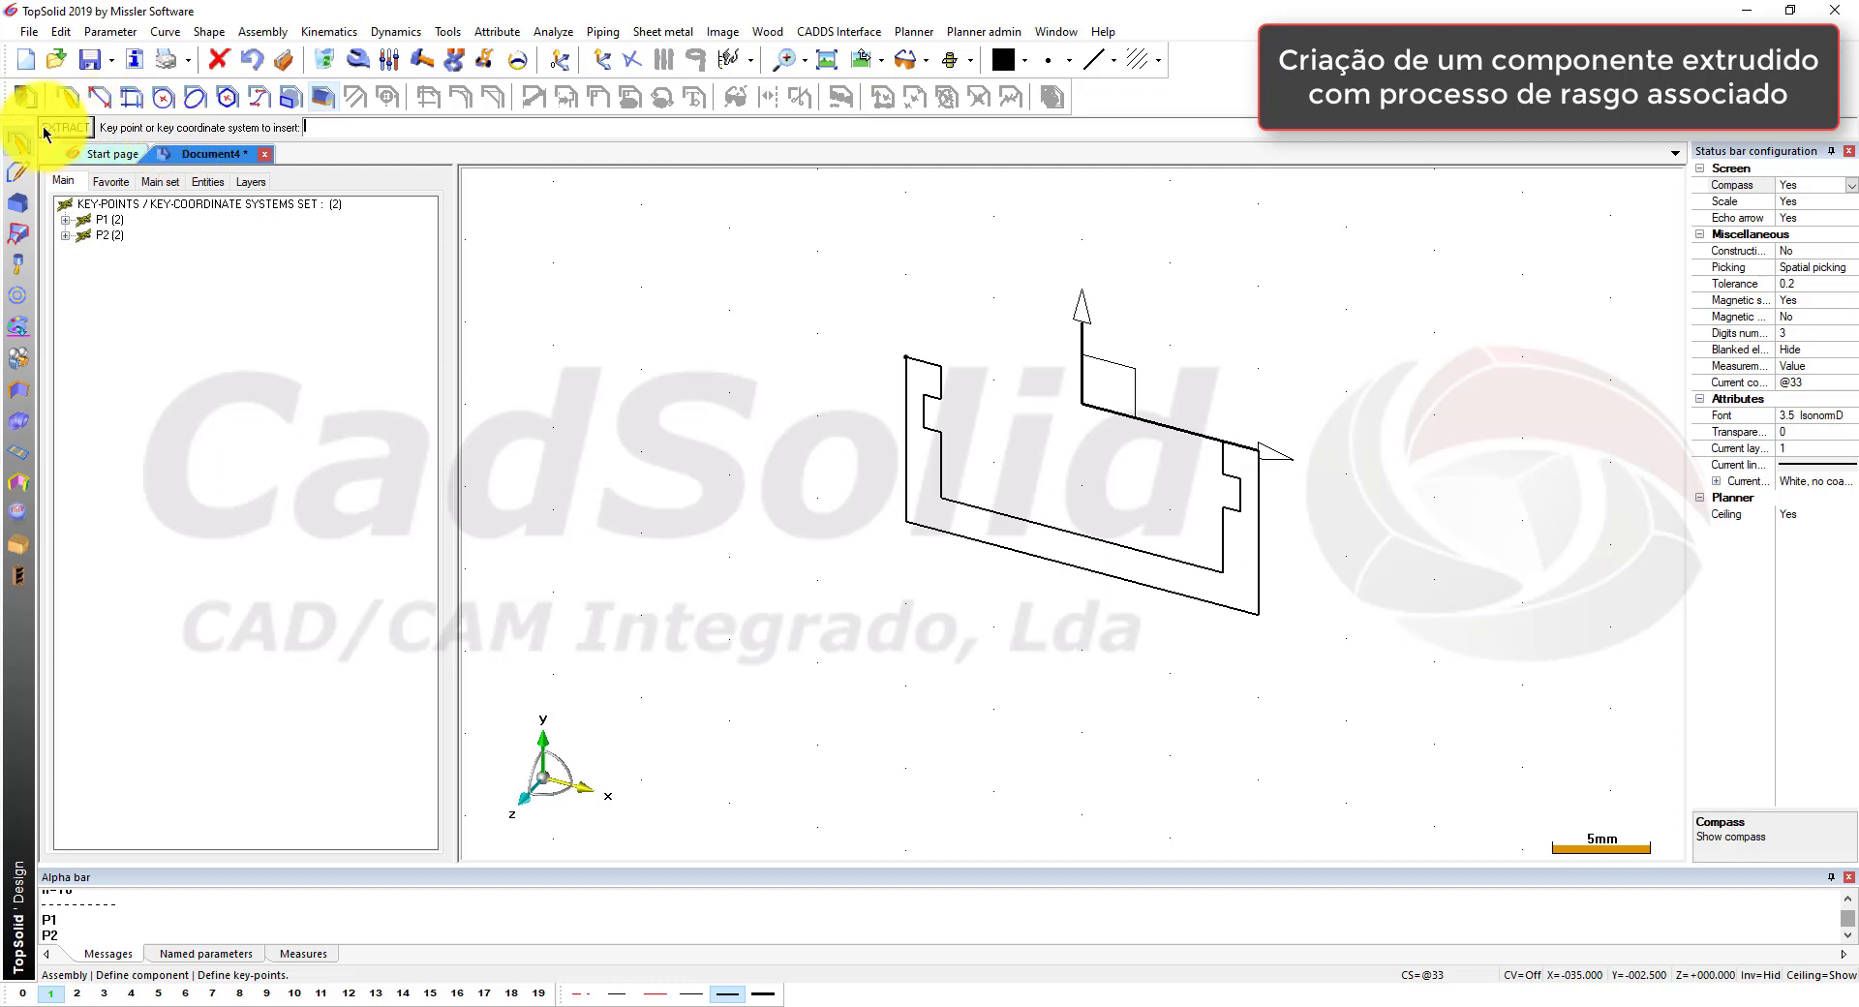
pyautogui.click(1252, 430)
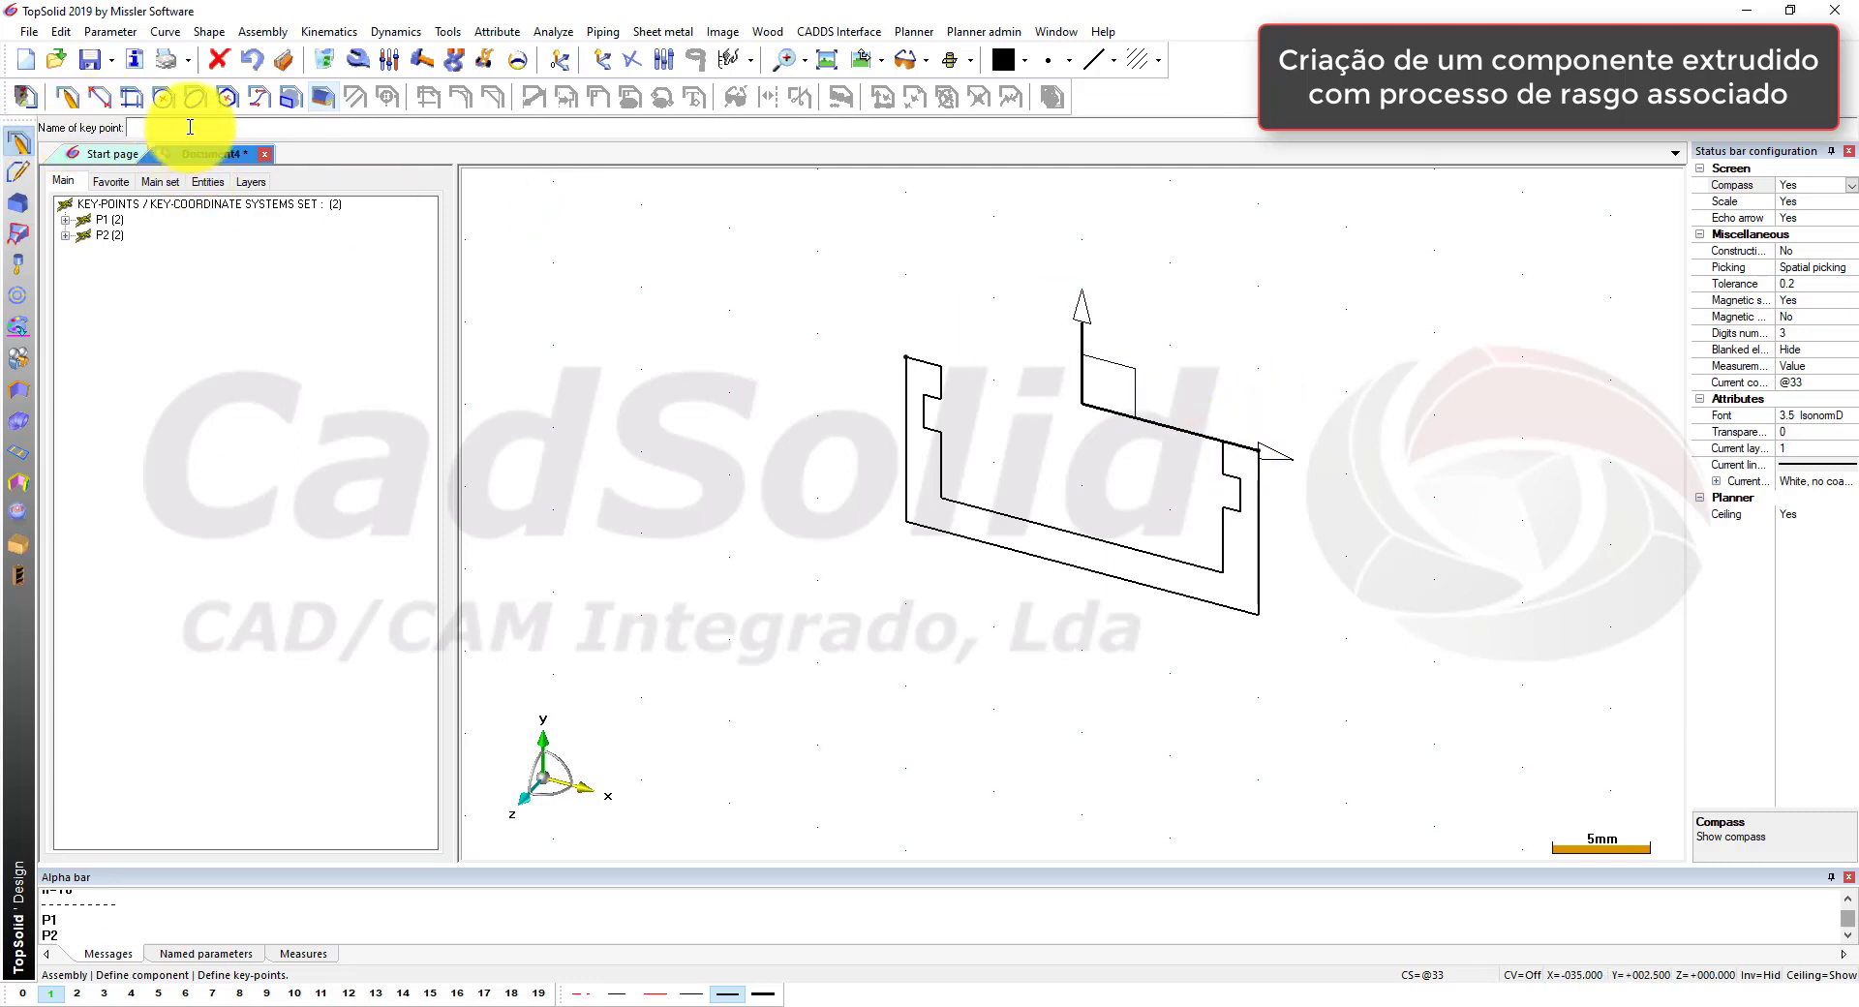
pyautogui.write('P3')
pyautogui.press('Return')
pyautogui.click(48, 127)
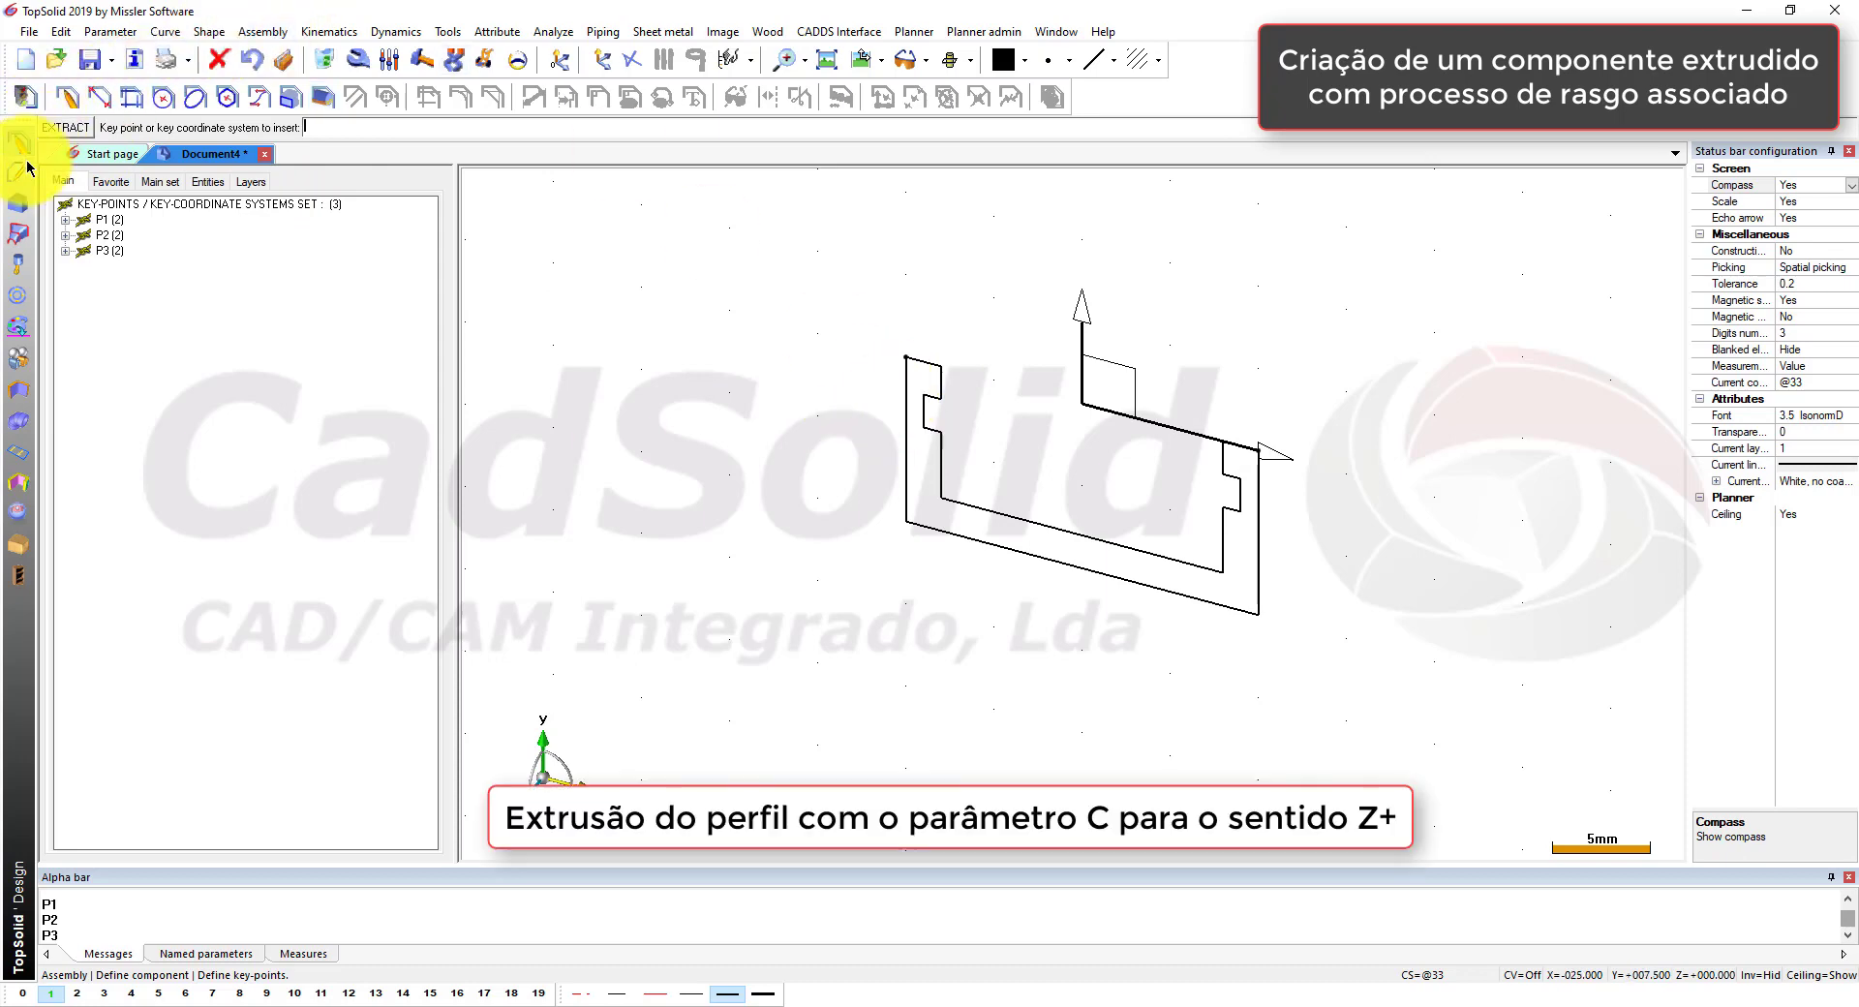
# Step: Extrude the U-shaped profile sketch as a solid in the Z+ direction with the parameter c as its height
pyautogui.click(20, 209)
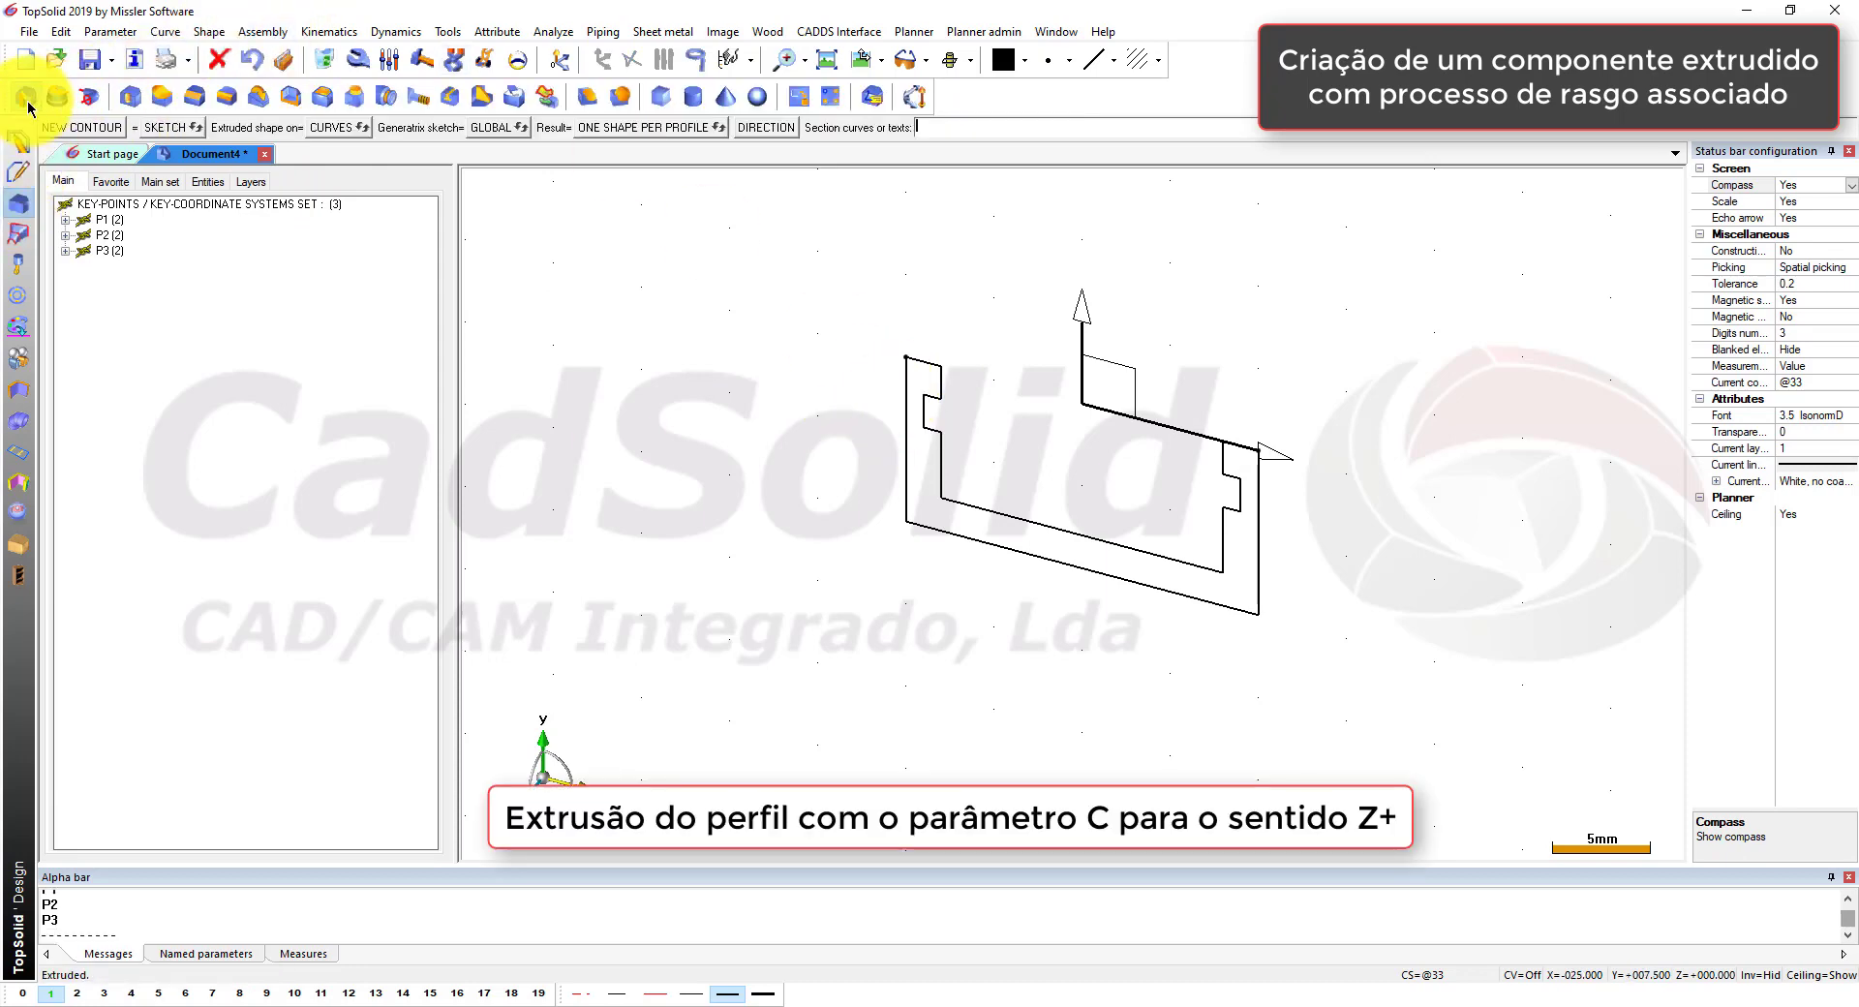
pyautogui.click(935, 441)
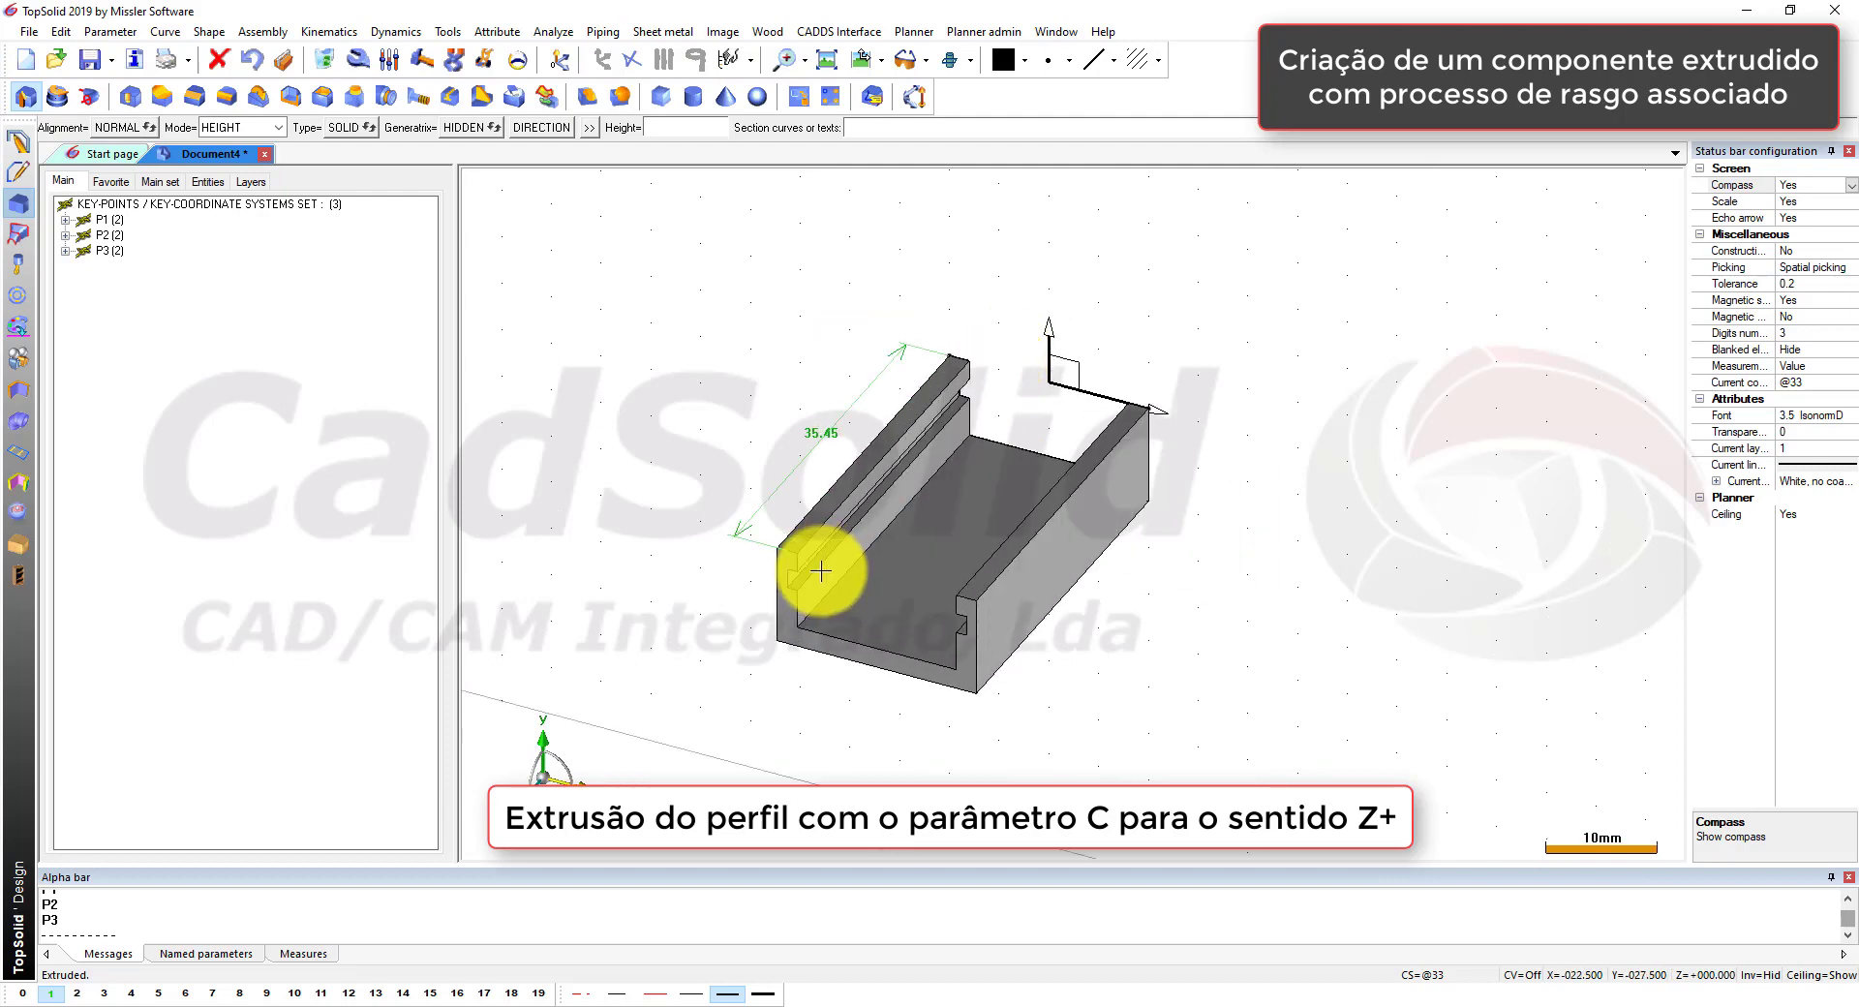
pyautogui.write('c')
pyautogui.press('Return')
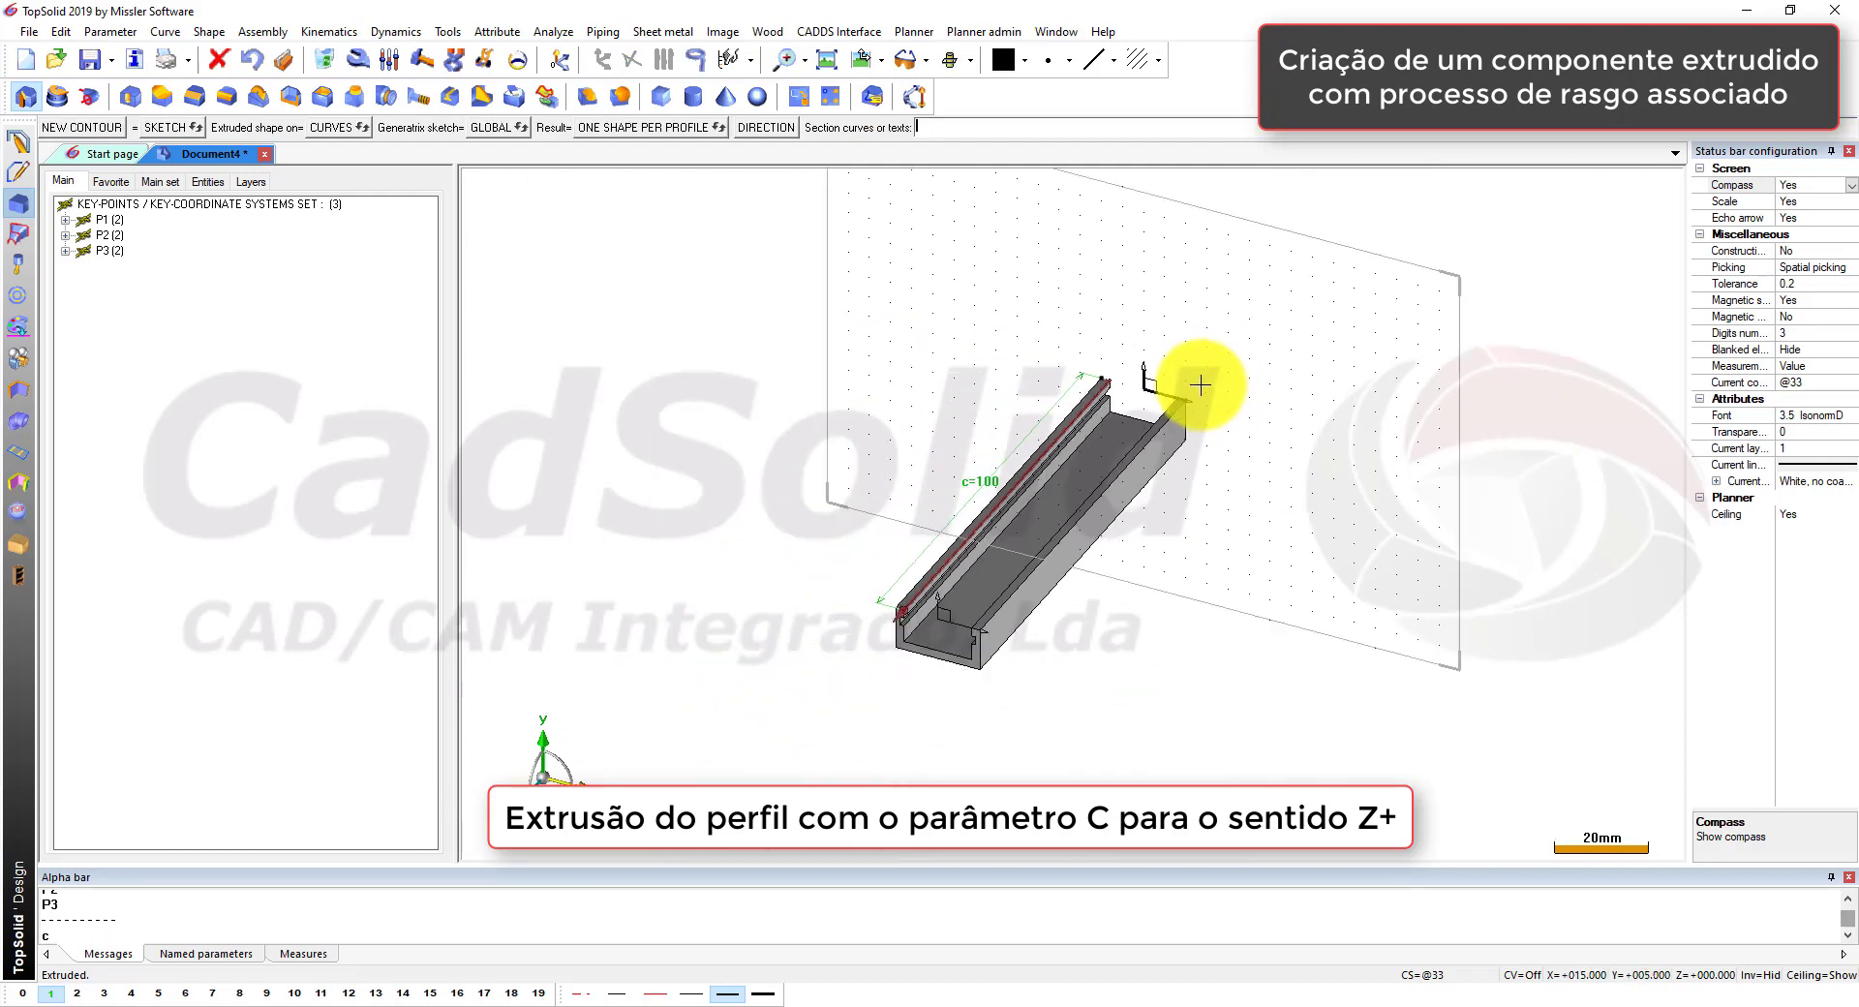
# Step: Start a sketch in the current coordinate system and draw a rectangle about 12.5 mm high around the profile's section
pyautogui.moveTo(858, 726); pyautogui.dragTo(1383, 613, button='middle')
pyautogui.scroll(3, 1074, 548)
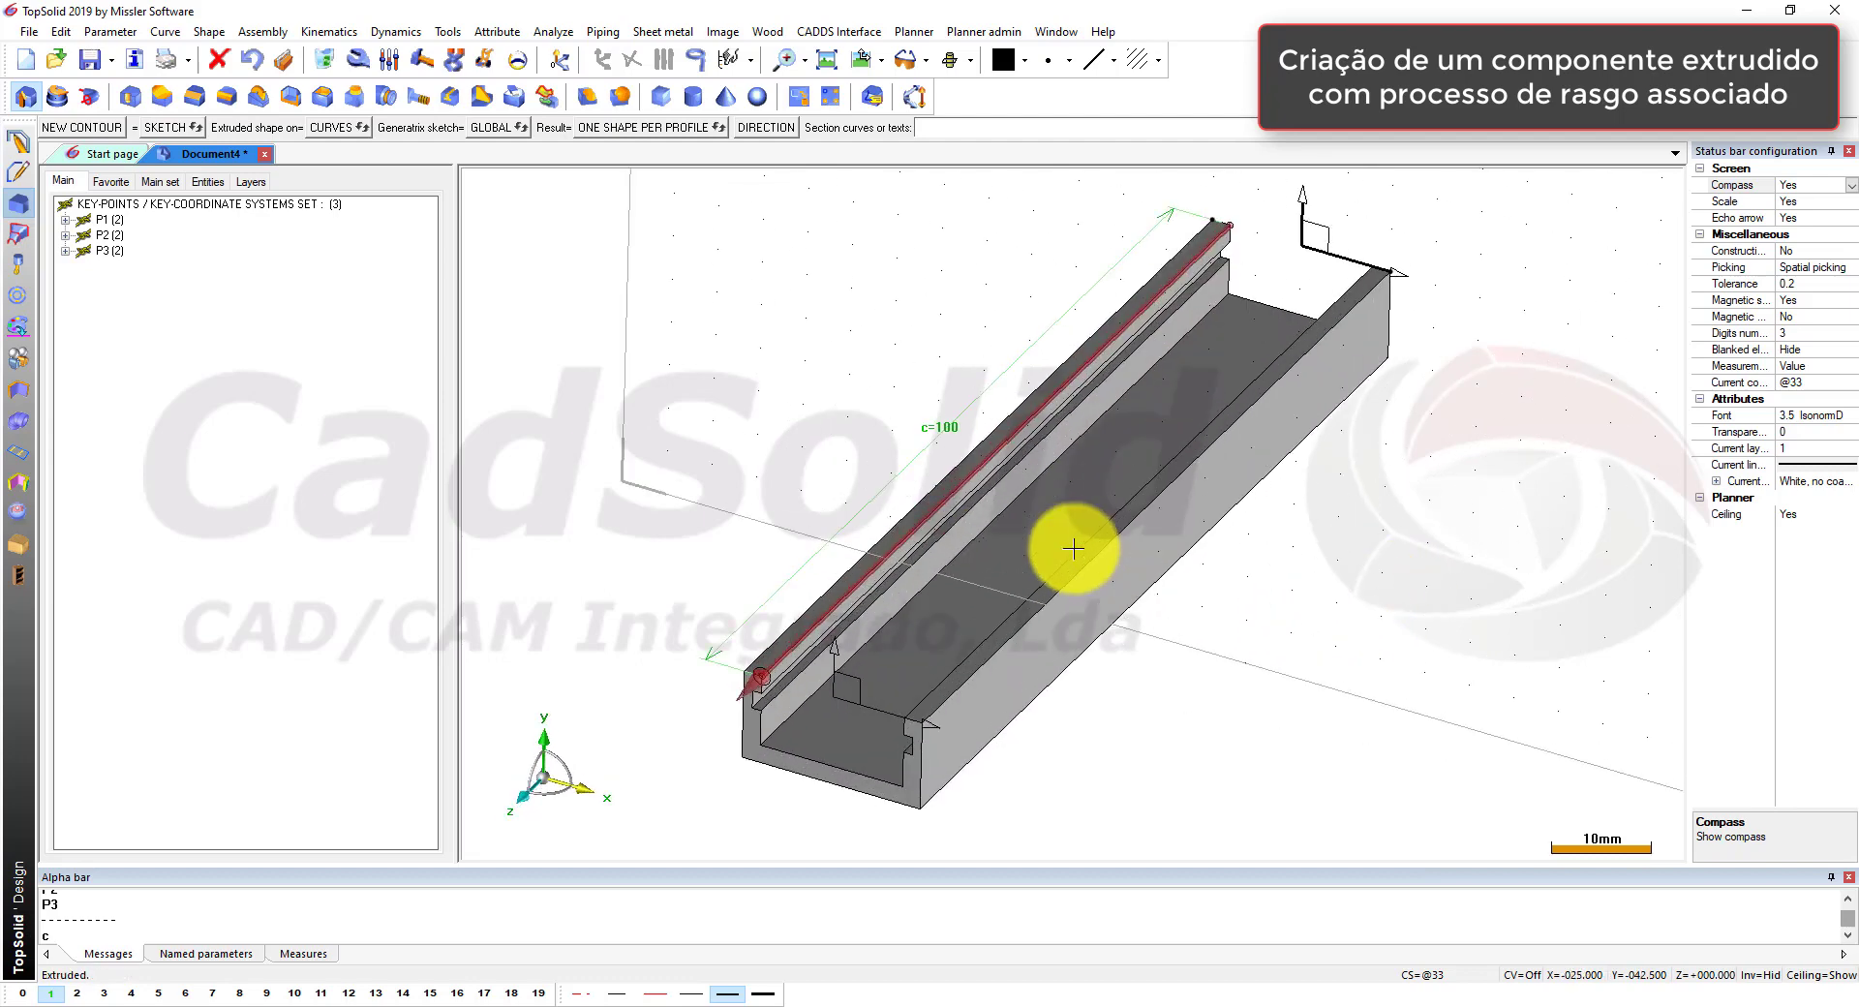
pyautogui.press('Escape')
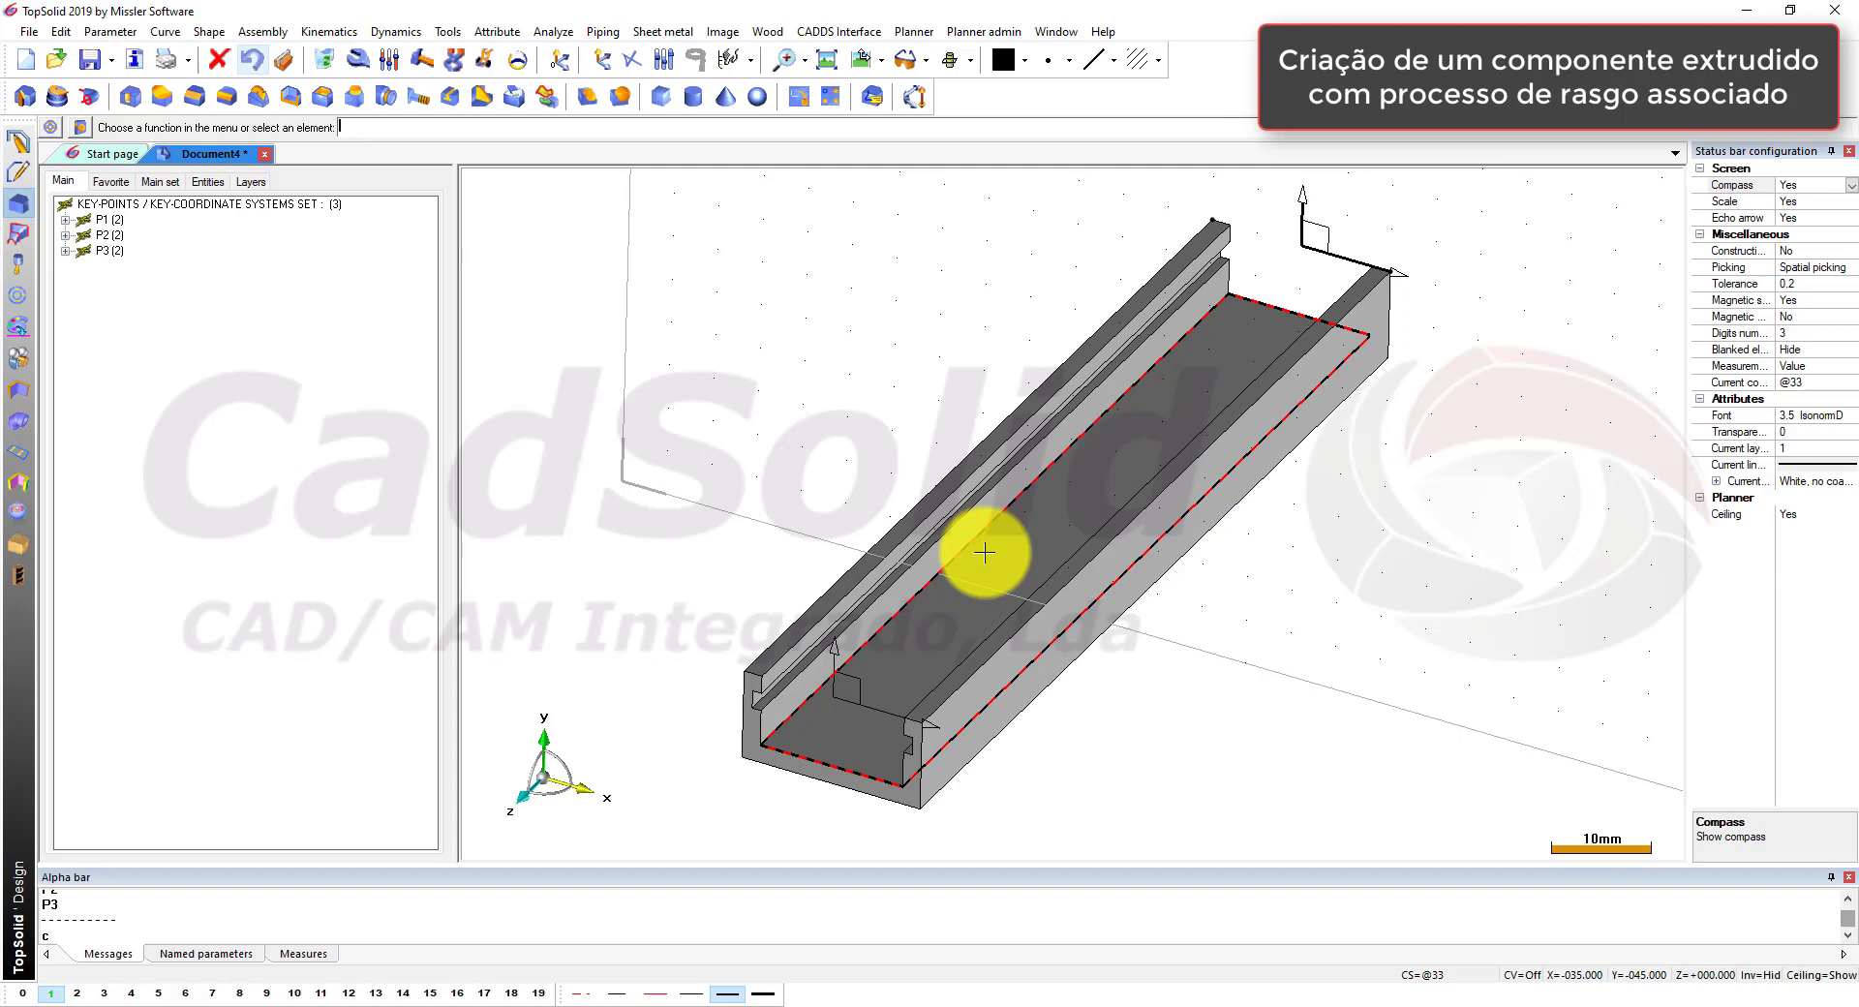
pyautogui.click(18, 171)
pyautogui.click(25, 97)
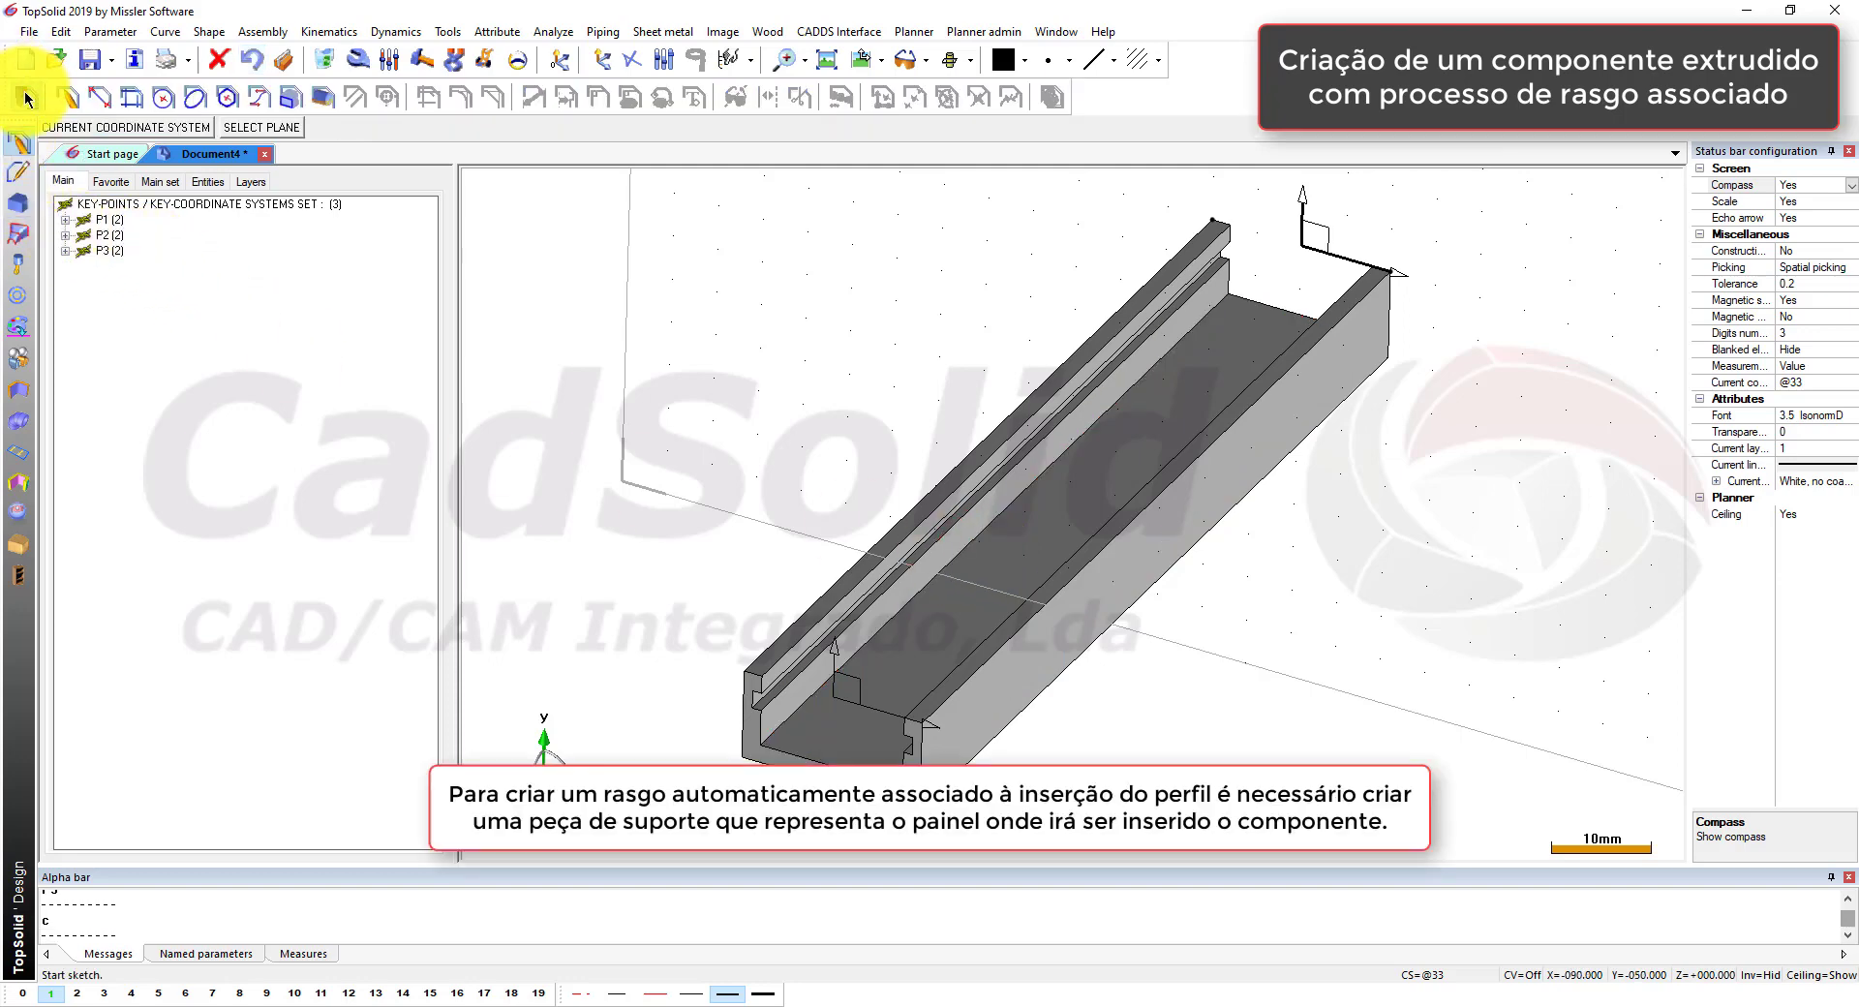
pyautogui.click(100, 131)
pyautogui.click(67, 97)
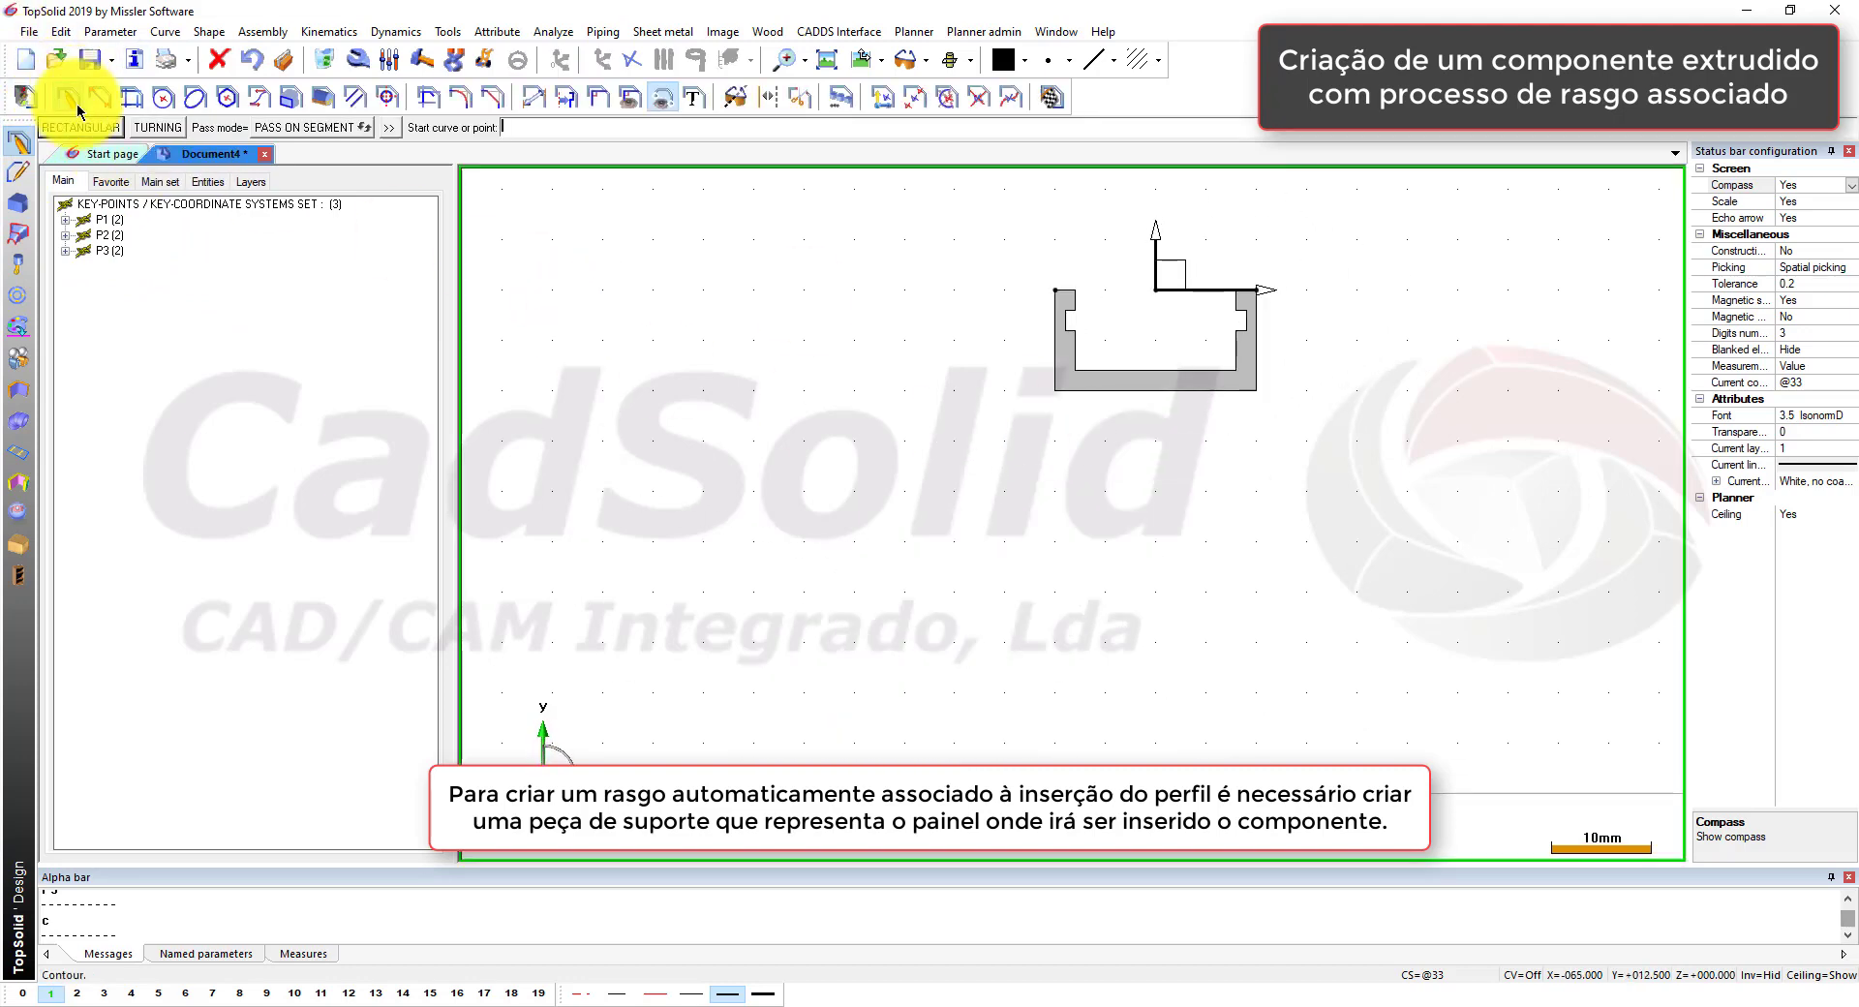
pyautogui.click(904, 289)
pyautogui.click(1407, 417)
# Step: Dimension the rectangle's height with the parameter ep=20
pyautogui.click(538, 97)
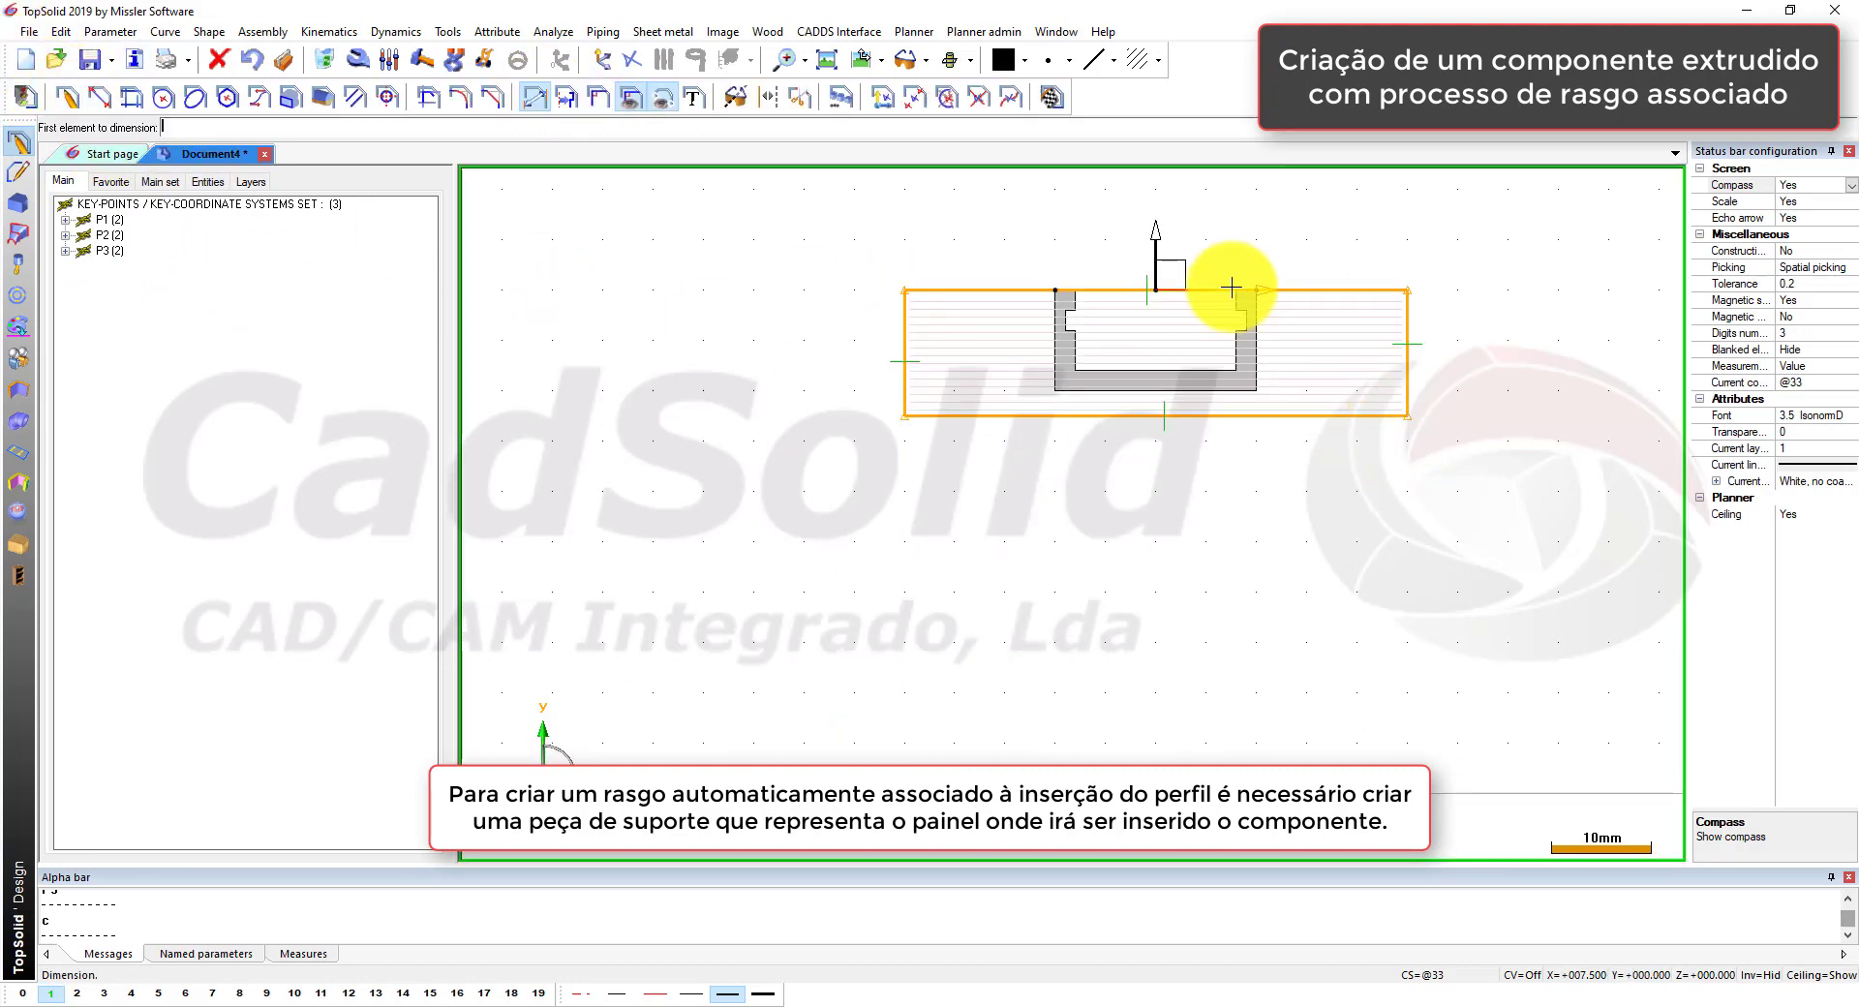
pyautogui.click(1407, 330)
pyautogui.click(1498, 330)
pyautogui.write('ep=20')
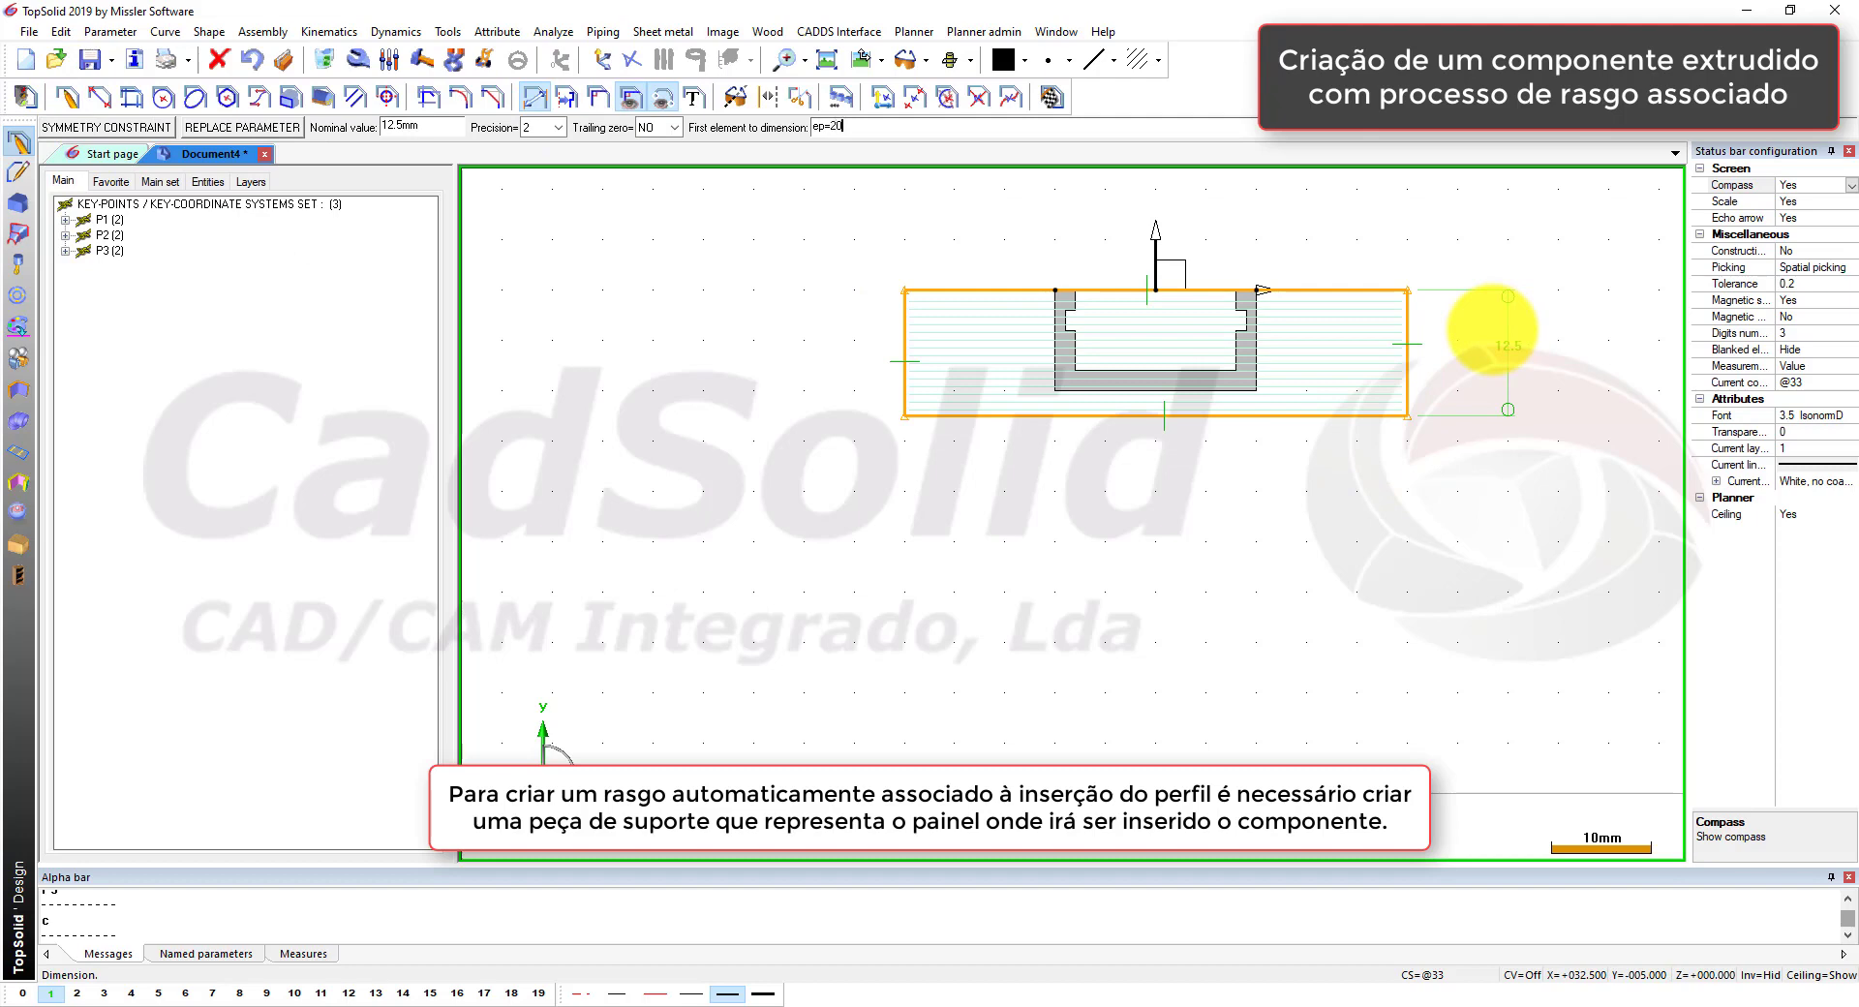
pyautogui.press('Return')
# Step: Constrain the rectangle's upper edge with an alignment to the upper edge of the U-shaped profile
pyautogui.click(599, 96)
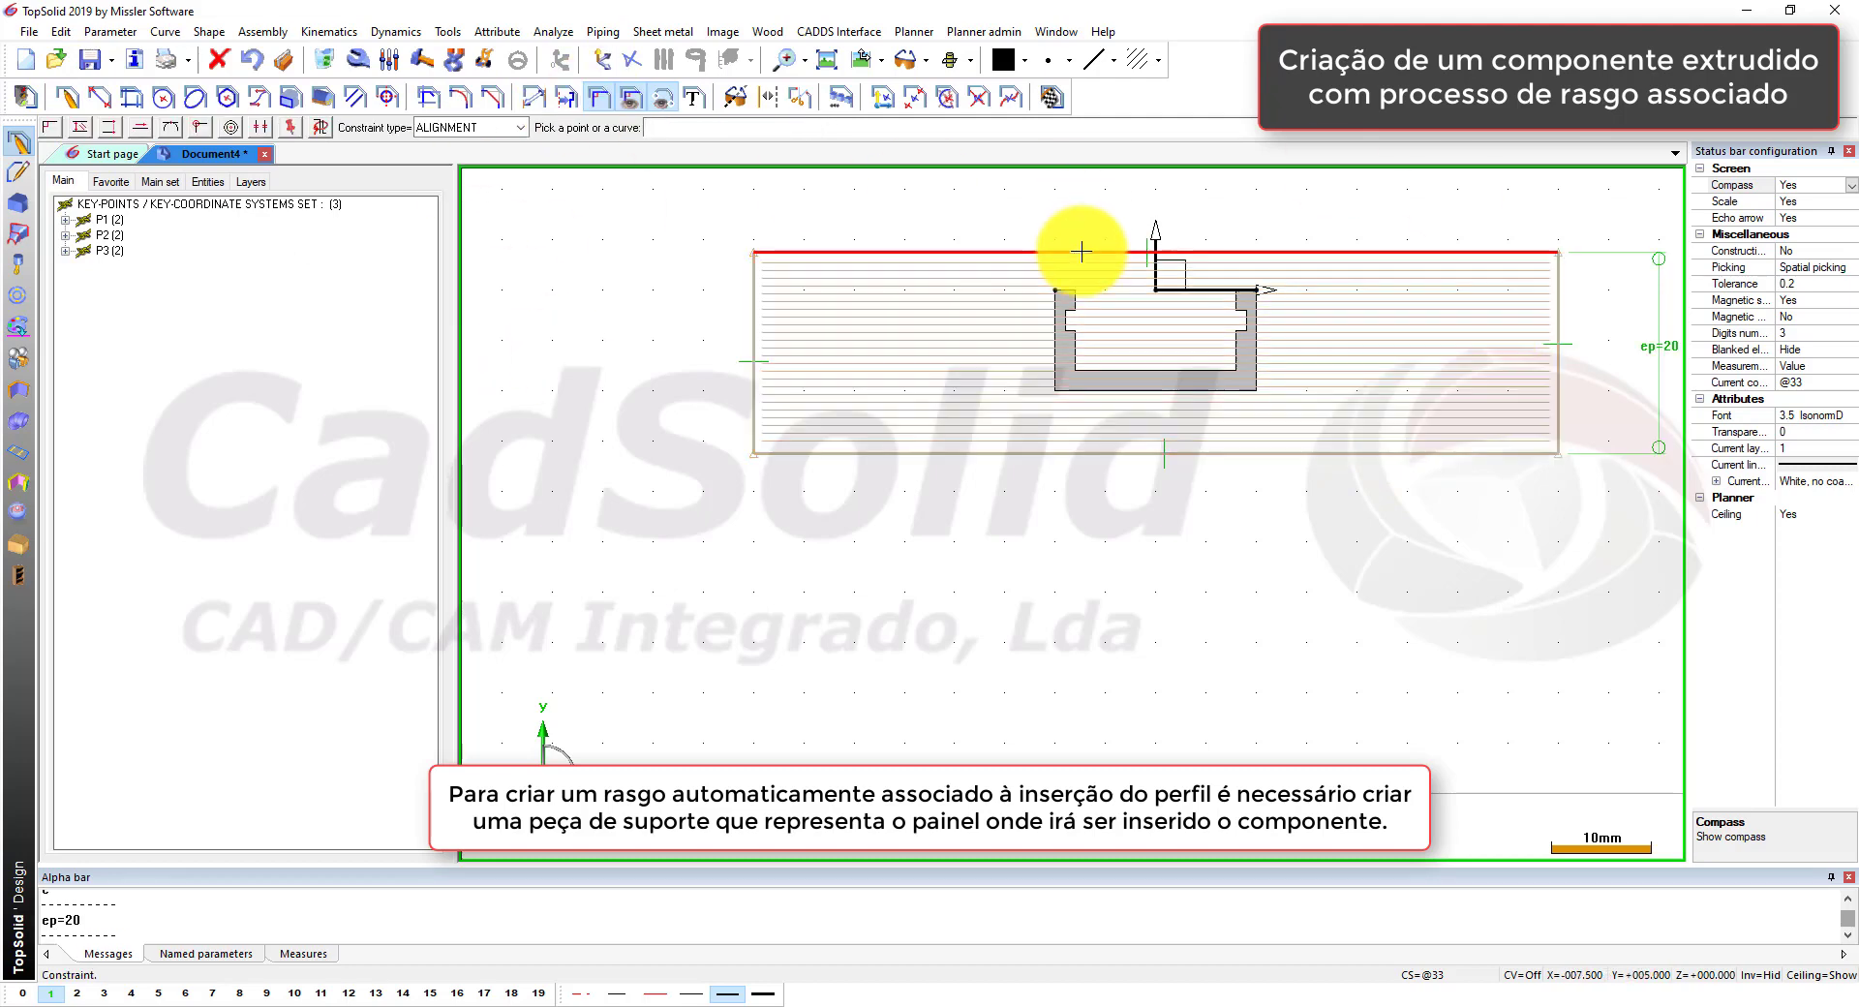
pyautogui.click(997, 252)
pyautogui.click(1066, 290)
pyautogui.scroll(-4, 1075, 294)
pyautogui.scroll(3, 1258, 310)
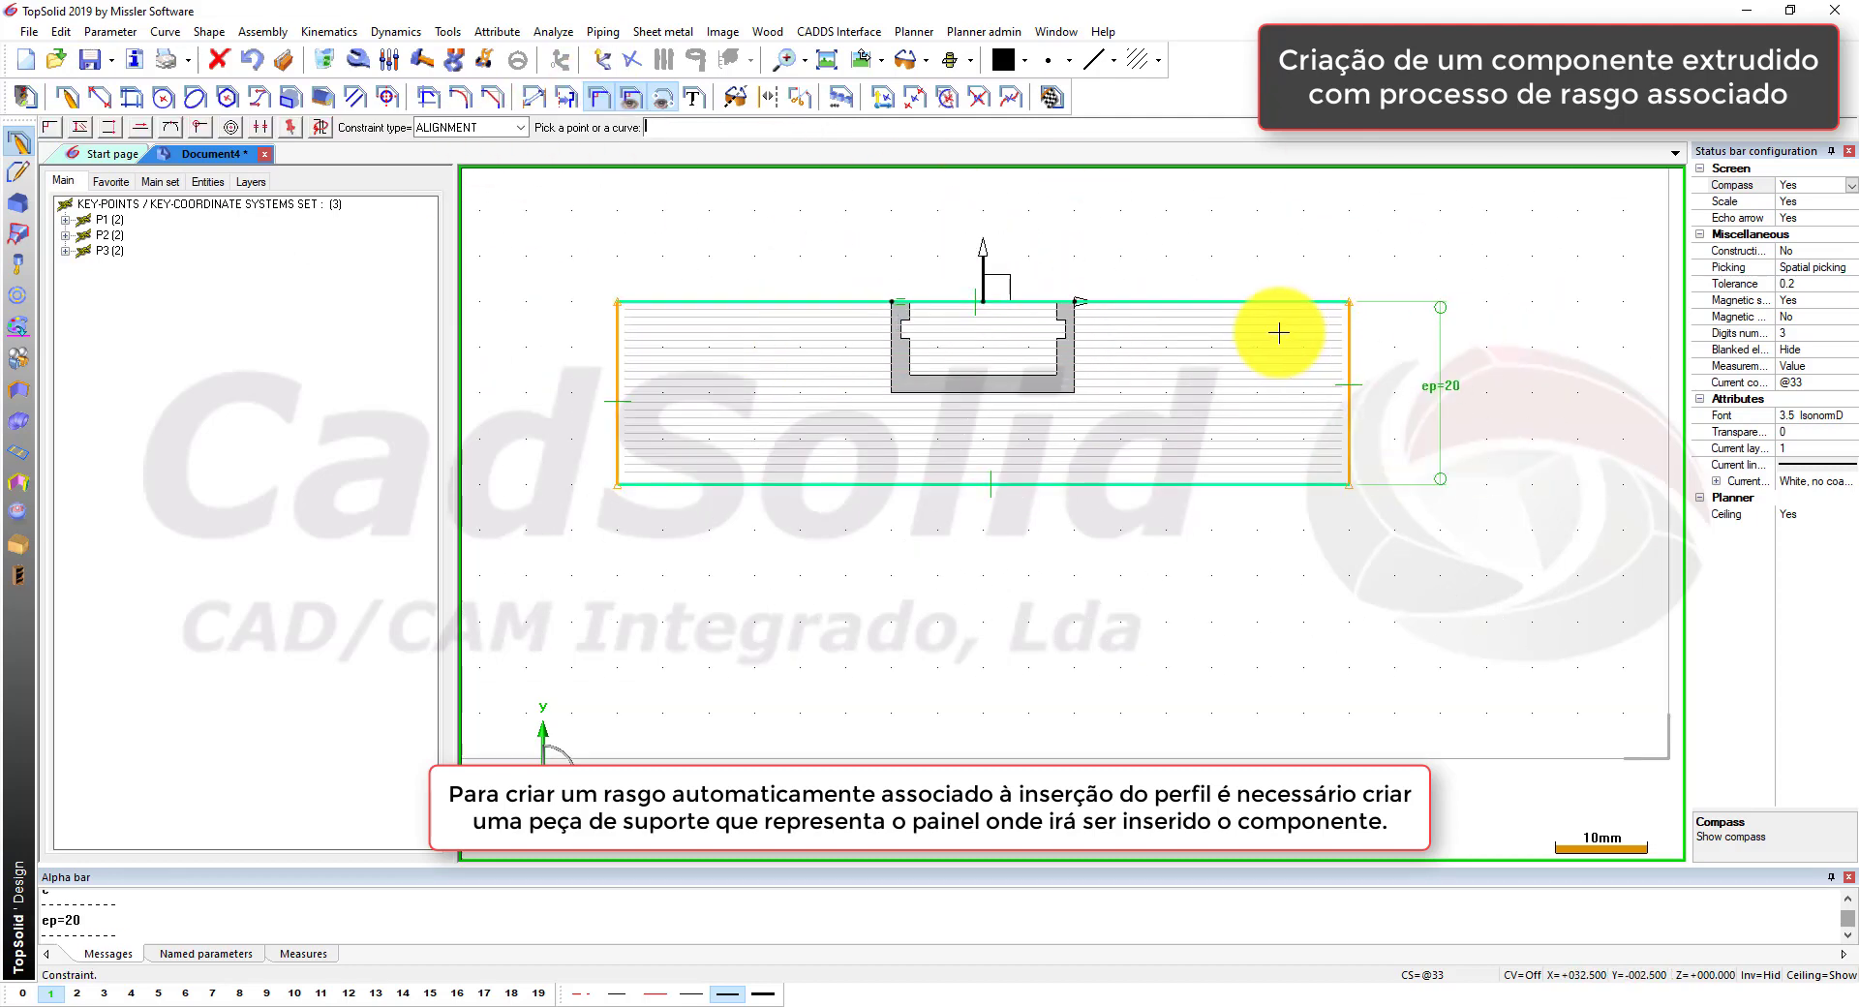
# Step: Dimension the rectangle's width with a symmetry constraint about the Y axis and finish the sketch
pyautogui.click(538, 100)
pyautogui.click(792, 483)
pyautogui.click(801, 530)
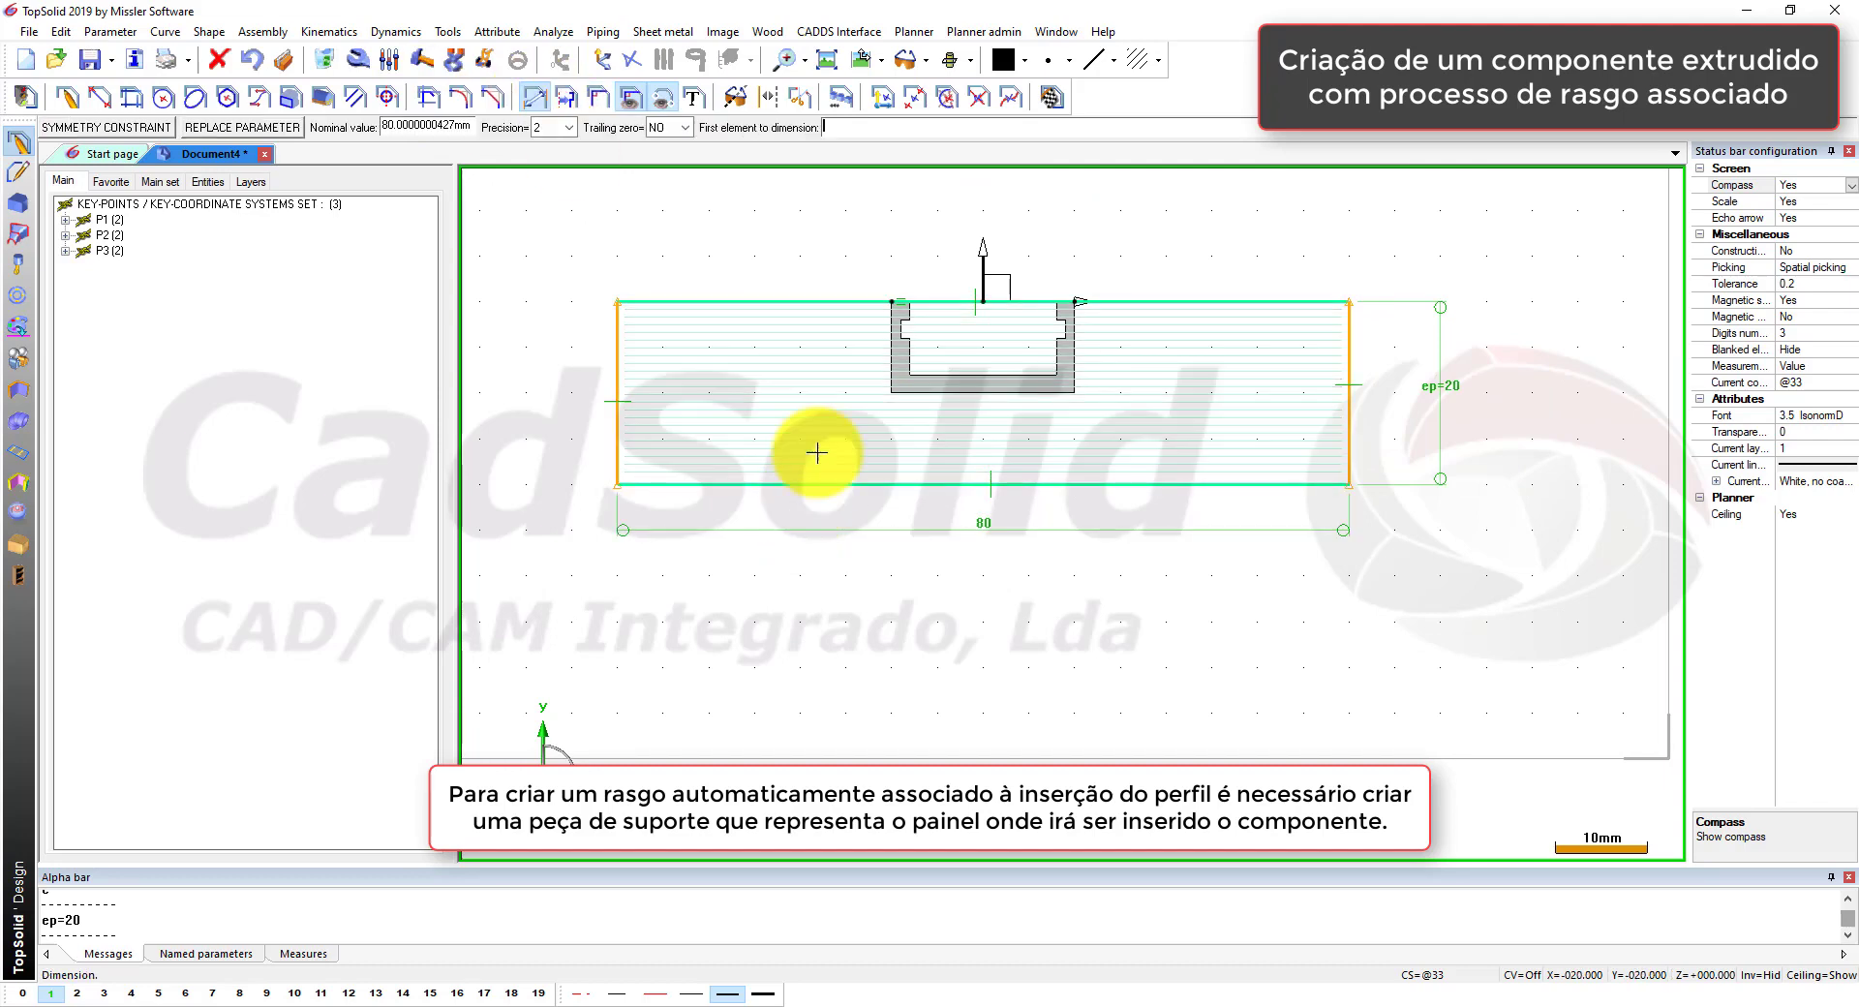
pyautogui.click(101, 127)
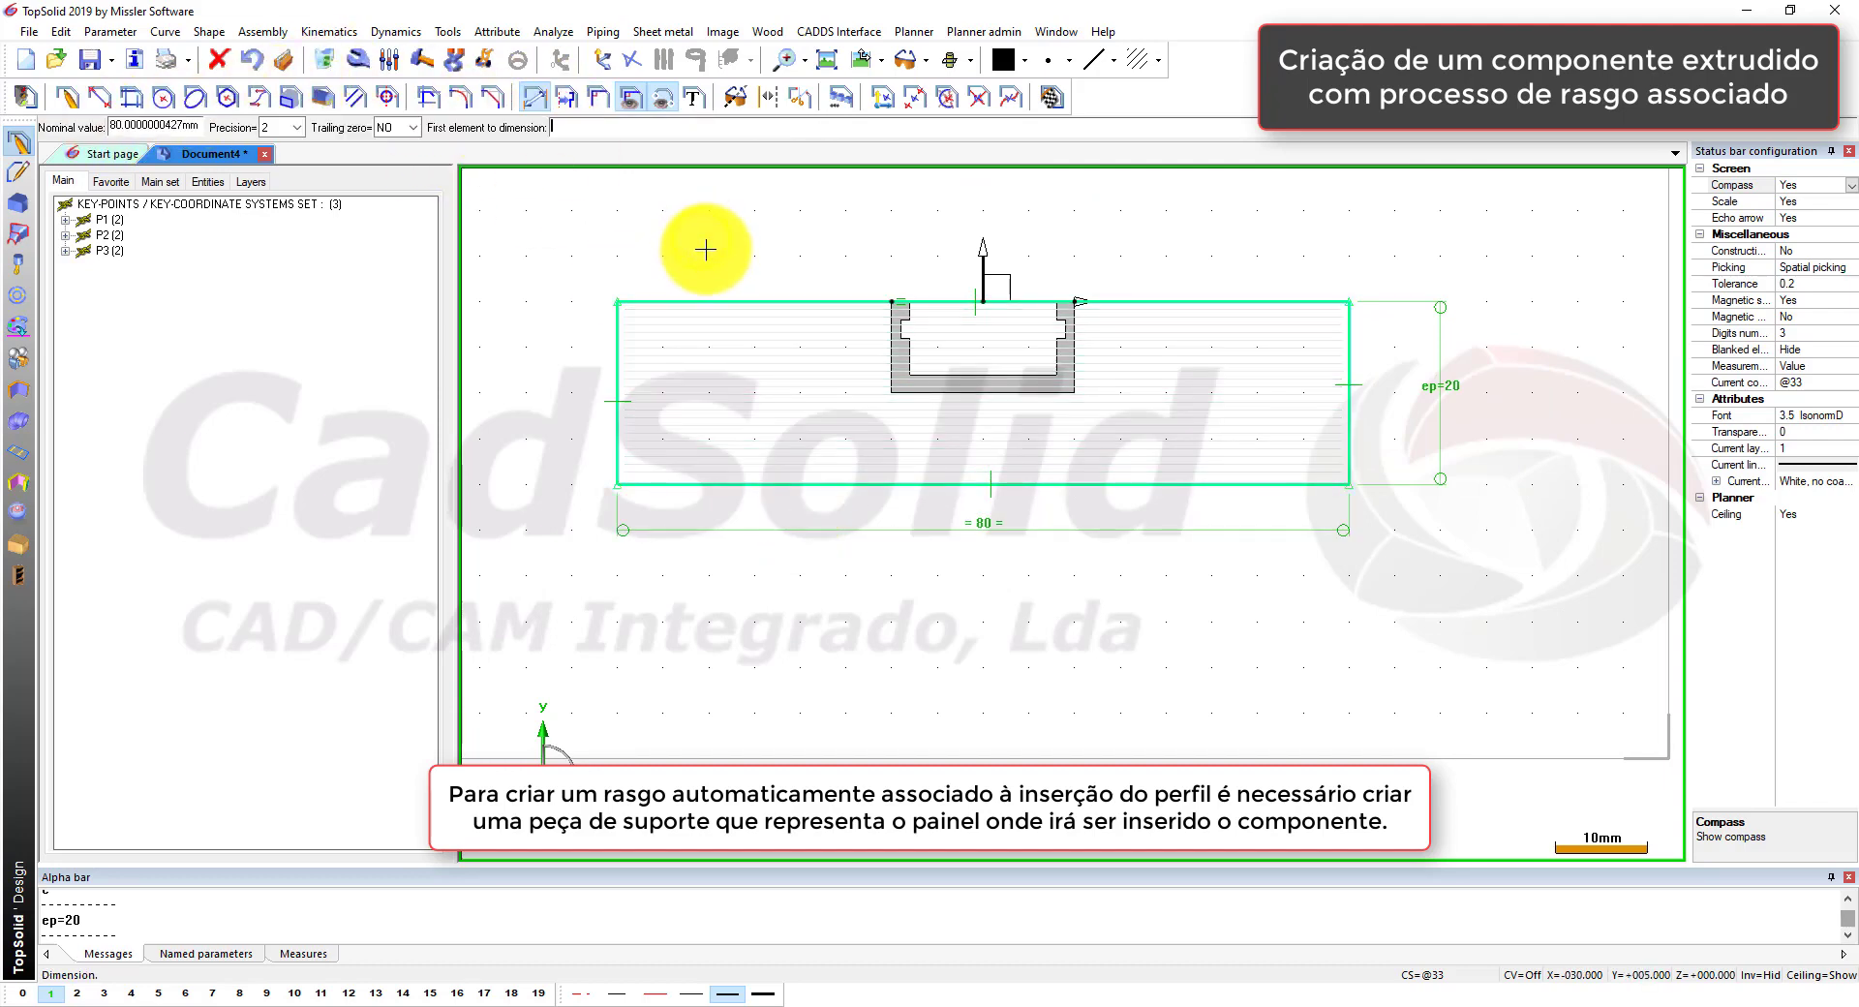
pyautogui.click(1053, 97)
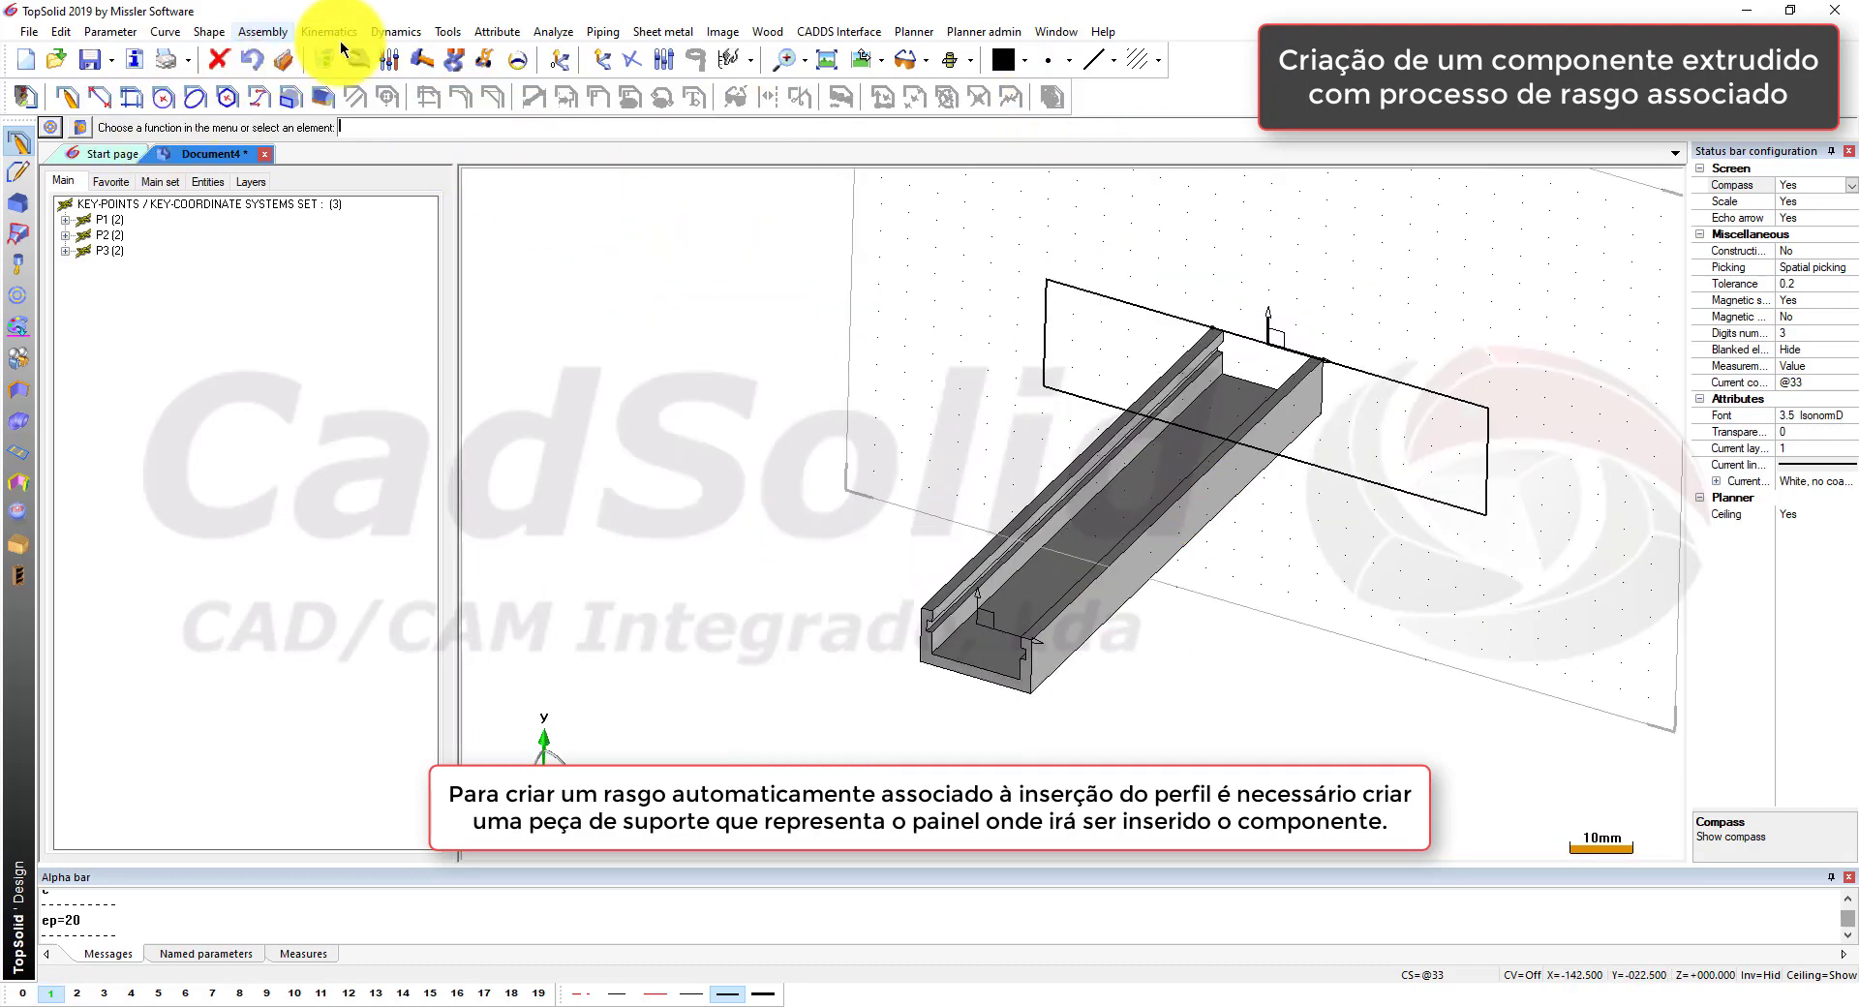
# Step: Extrude the rectangle as a solid with the parameter c as its height and turn on layer 2, keeping layer 1 active
pyautogui.click(20, 204)
pyautogui.click(1045, 380)
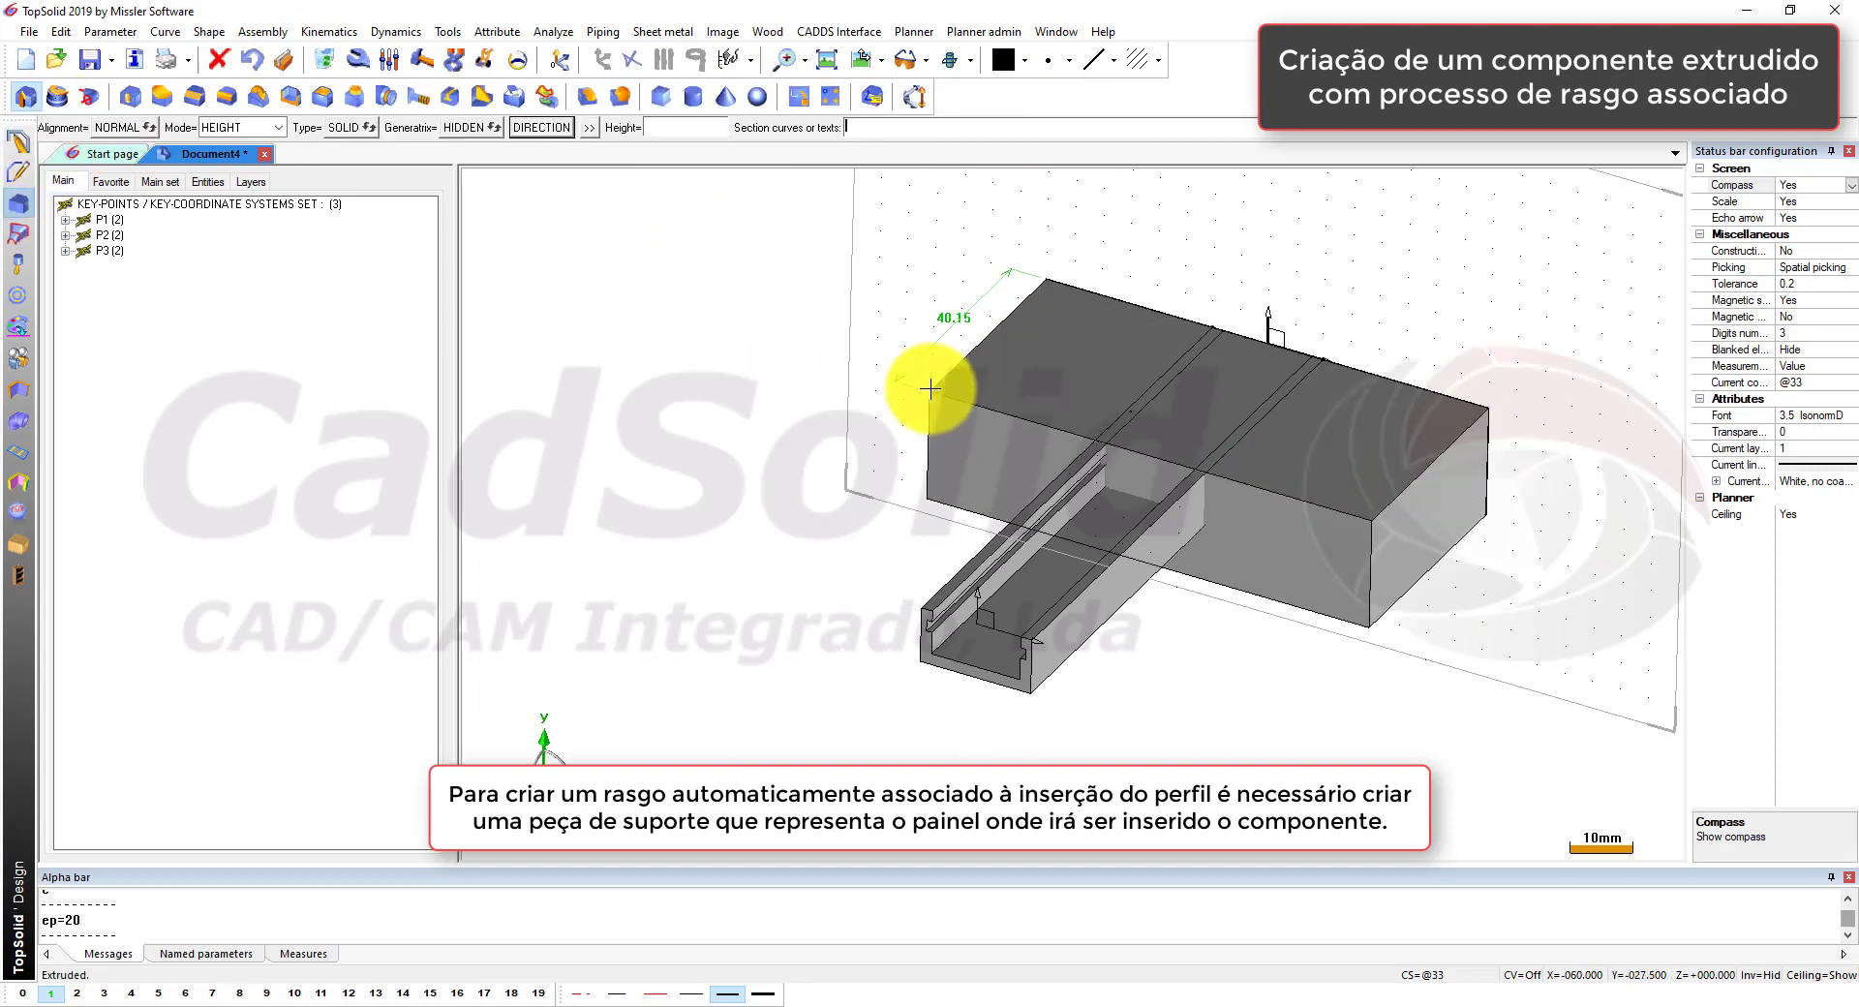
pyautogui.click(929, 388)
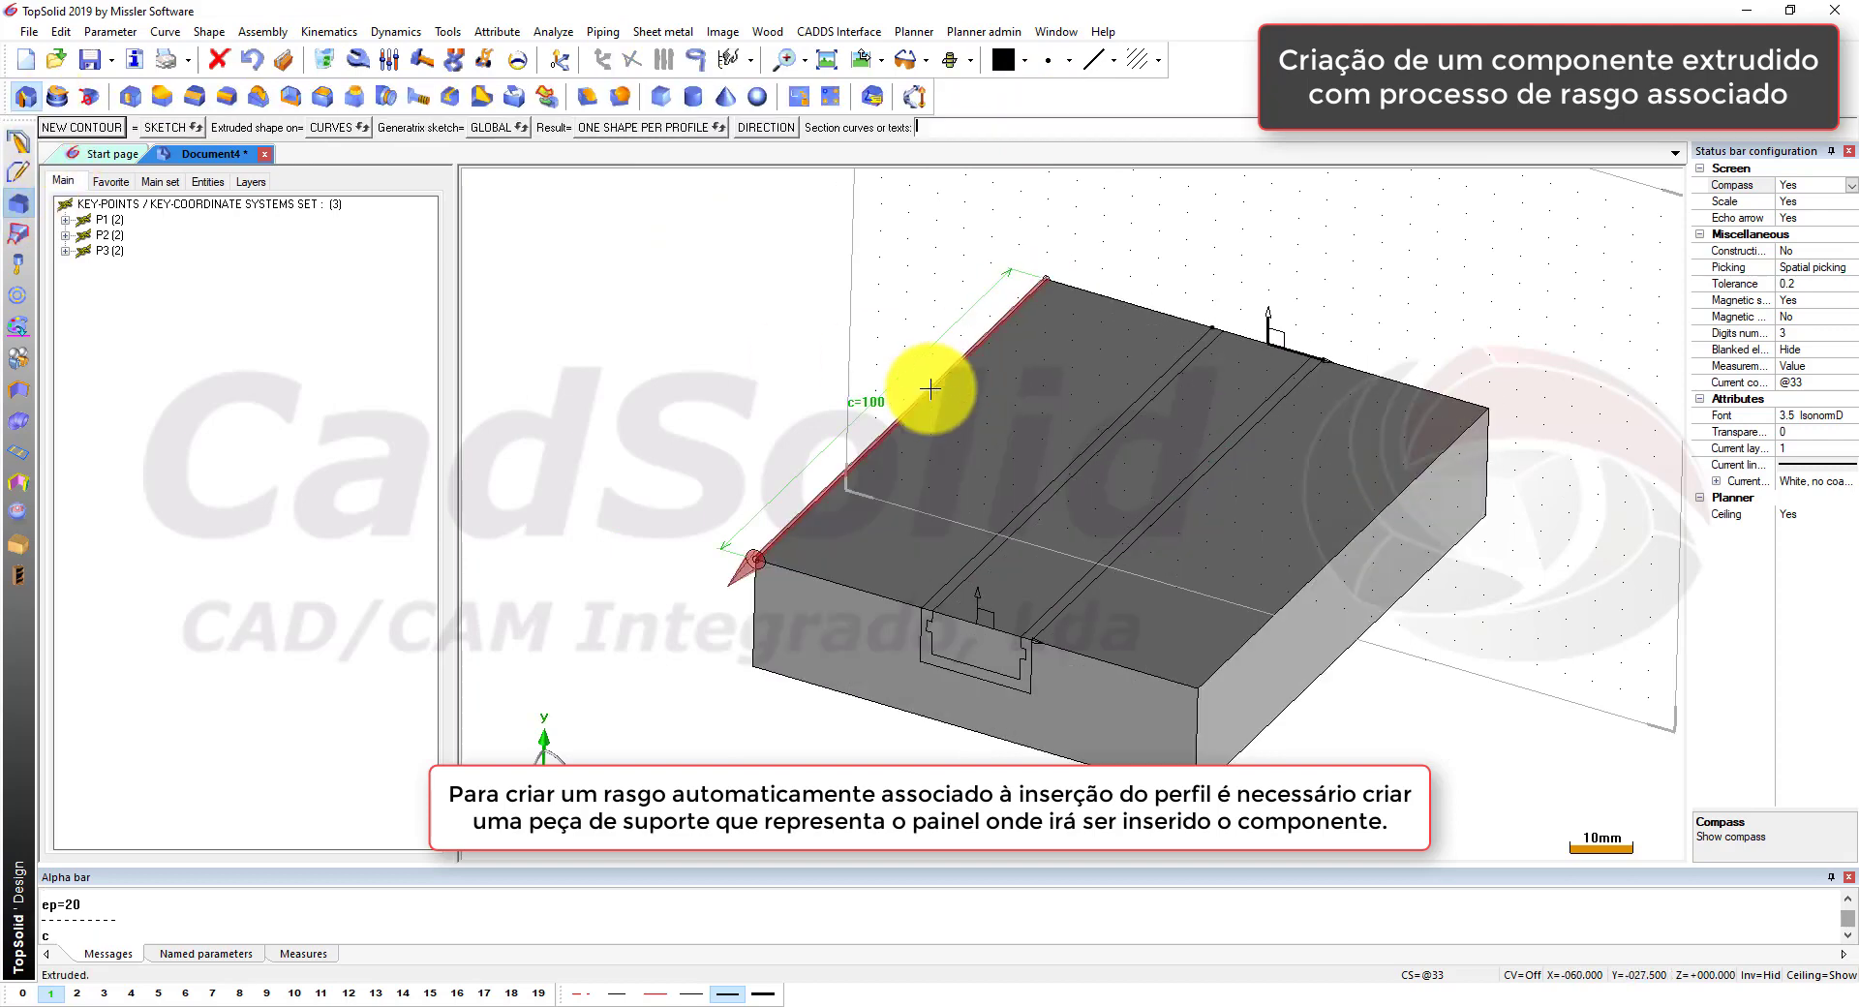
pyautogui.click(79, 992)
pyautogui.click(644, 582)
pyautogui.click(50, 993)
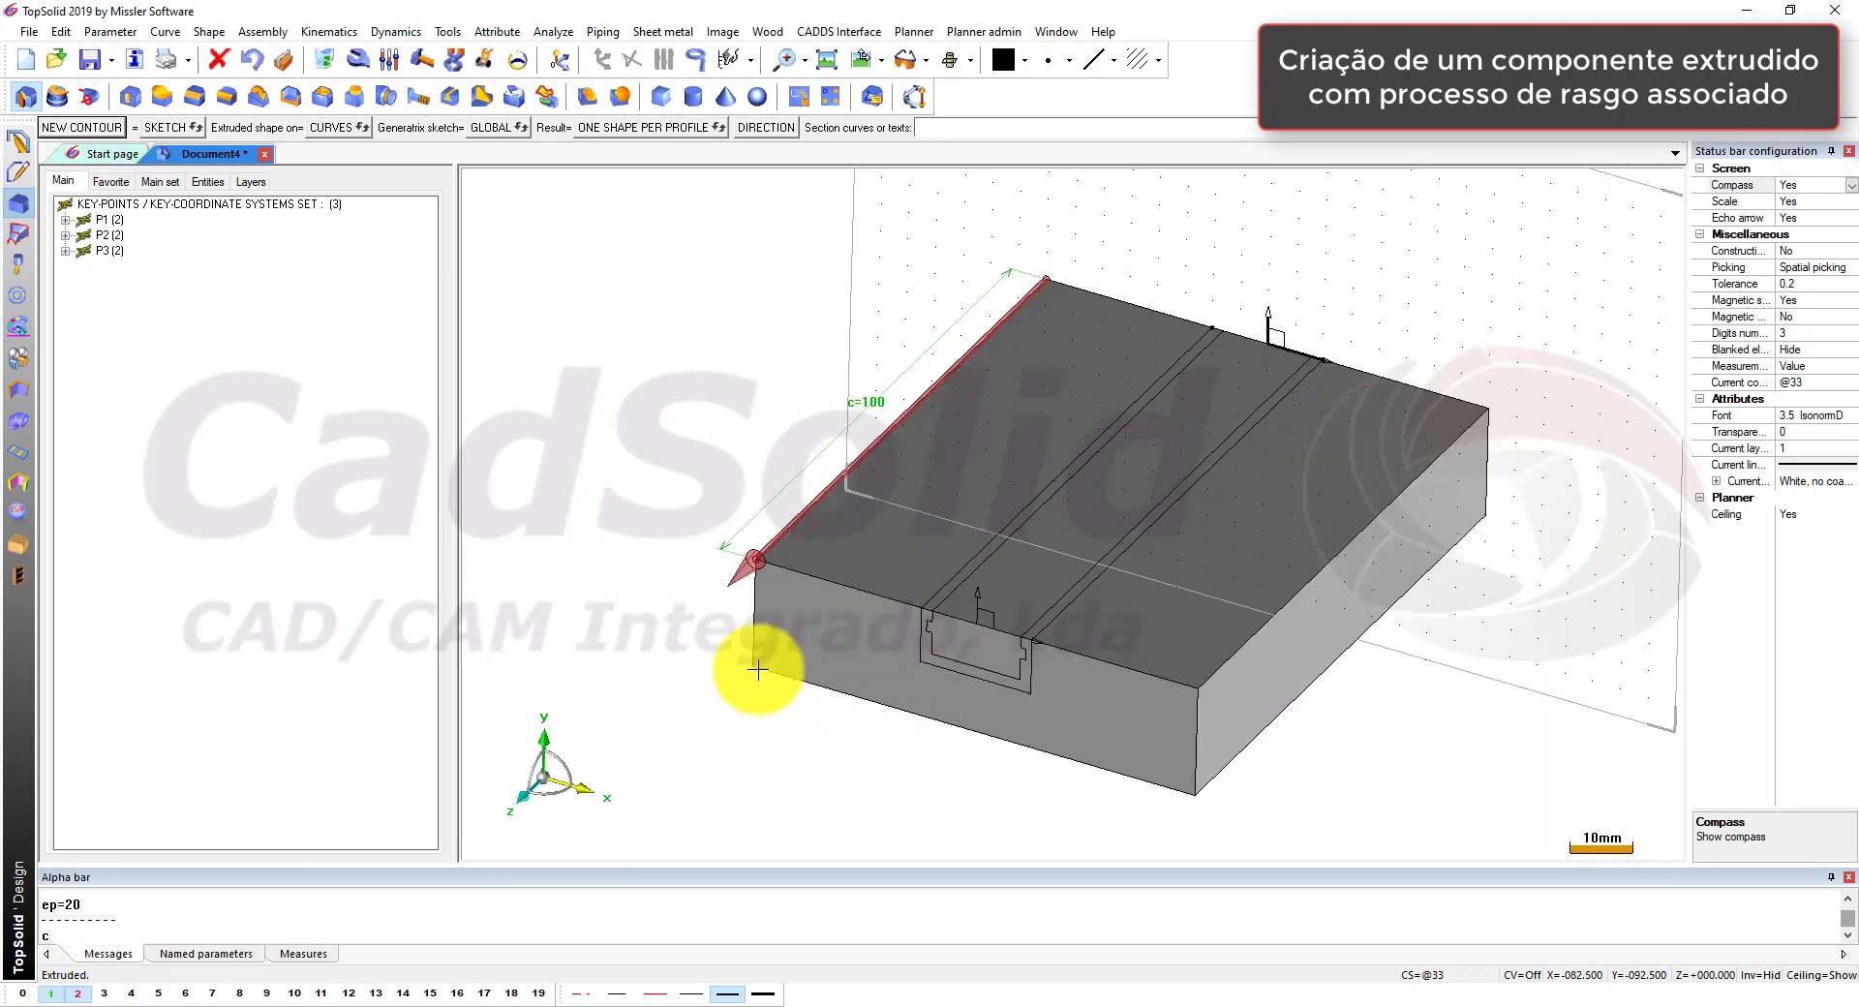
pyautogui.press('Escape')
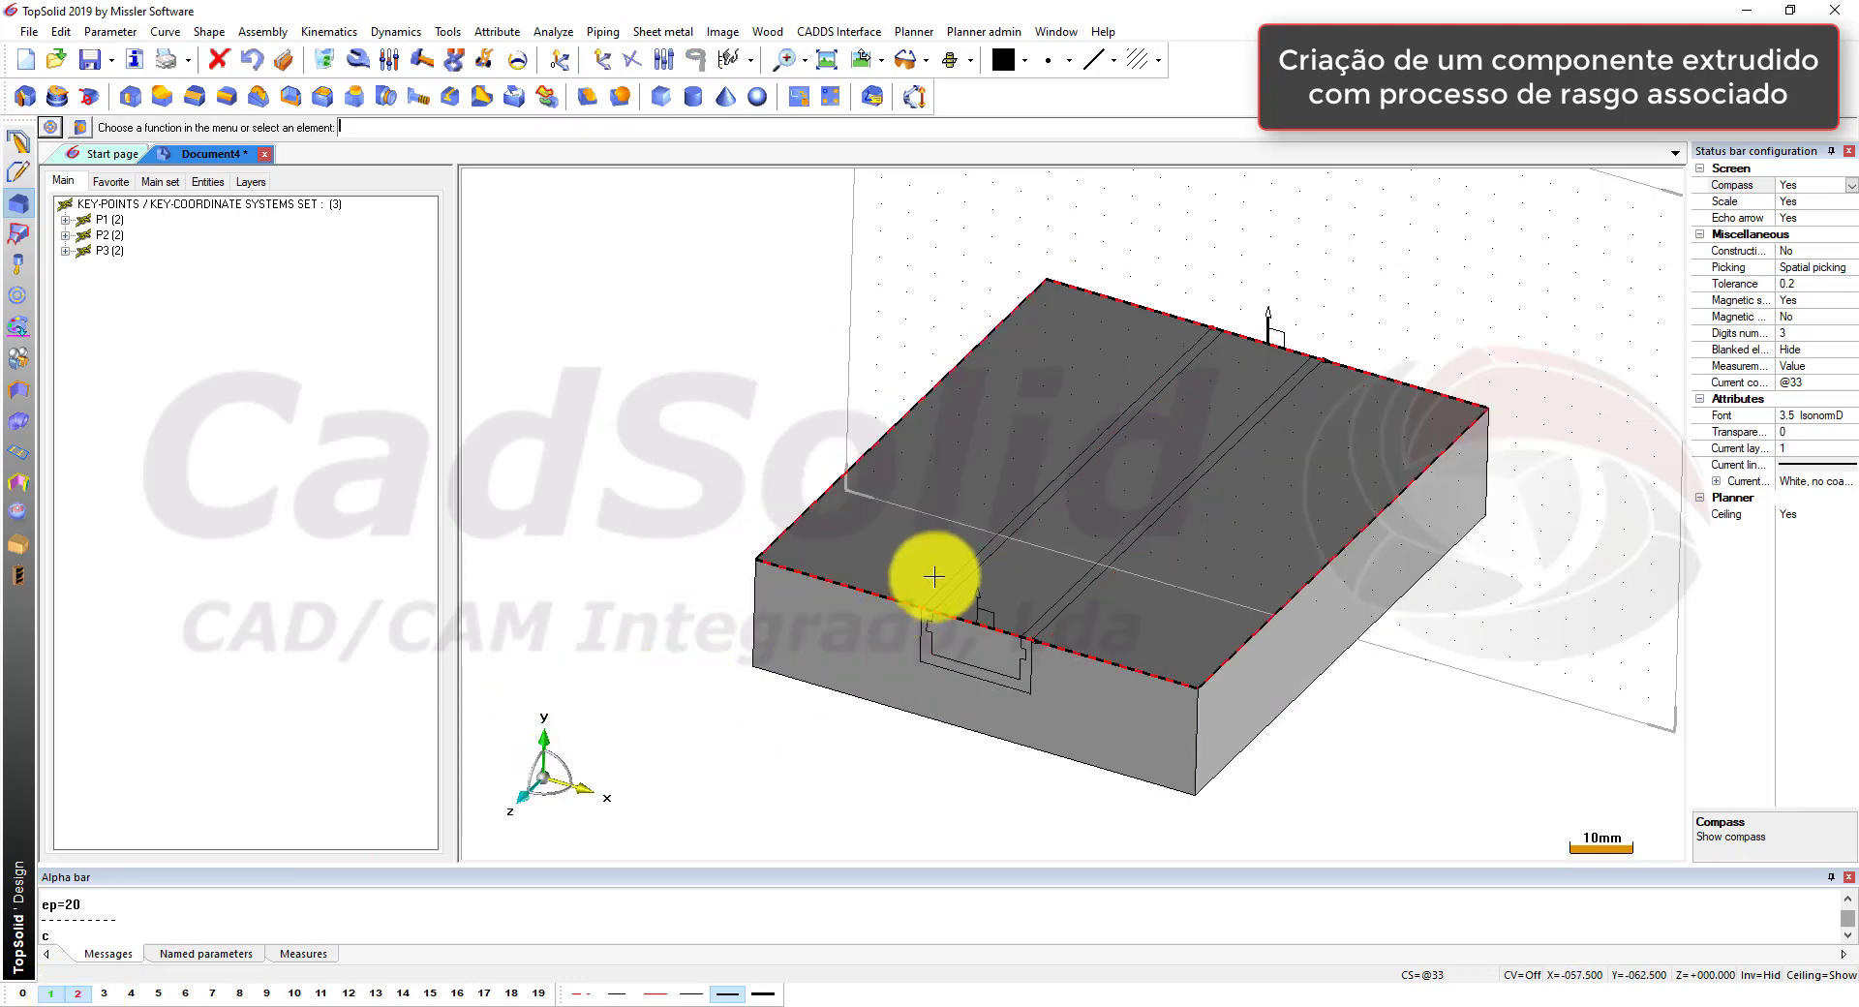
# Step: Insert the U-shaped profile into the main assembly set with the designation Calha Led
pyautogui.click(159, 181)
pyautogui.rightClick(148, 206)
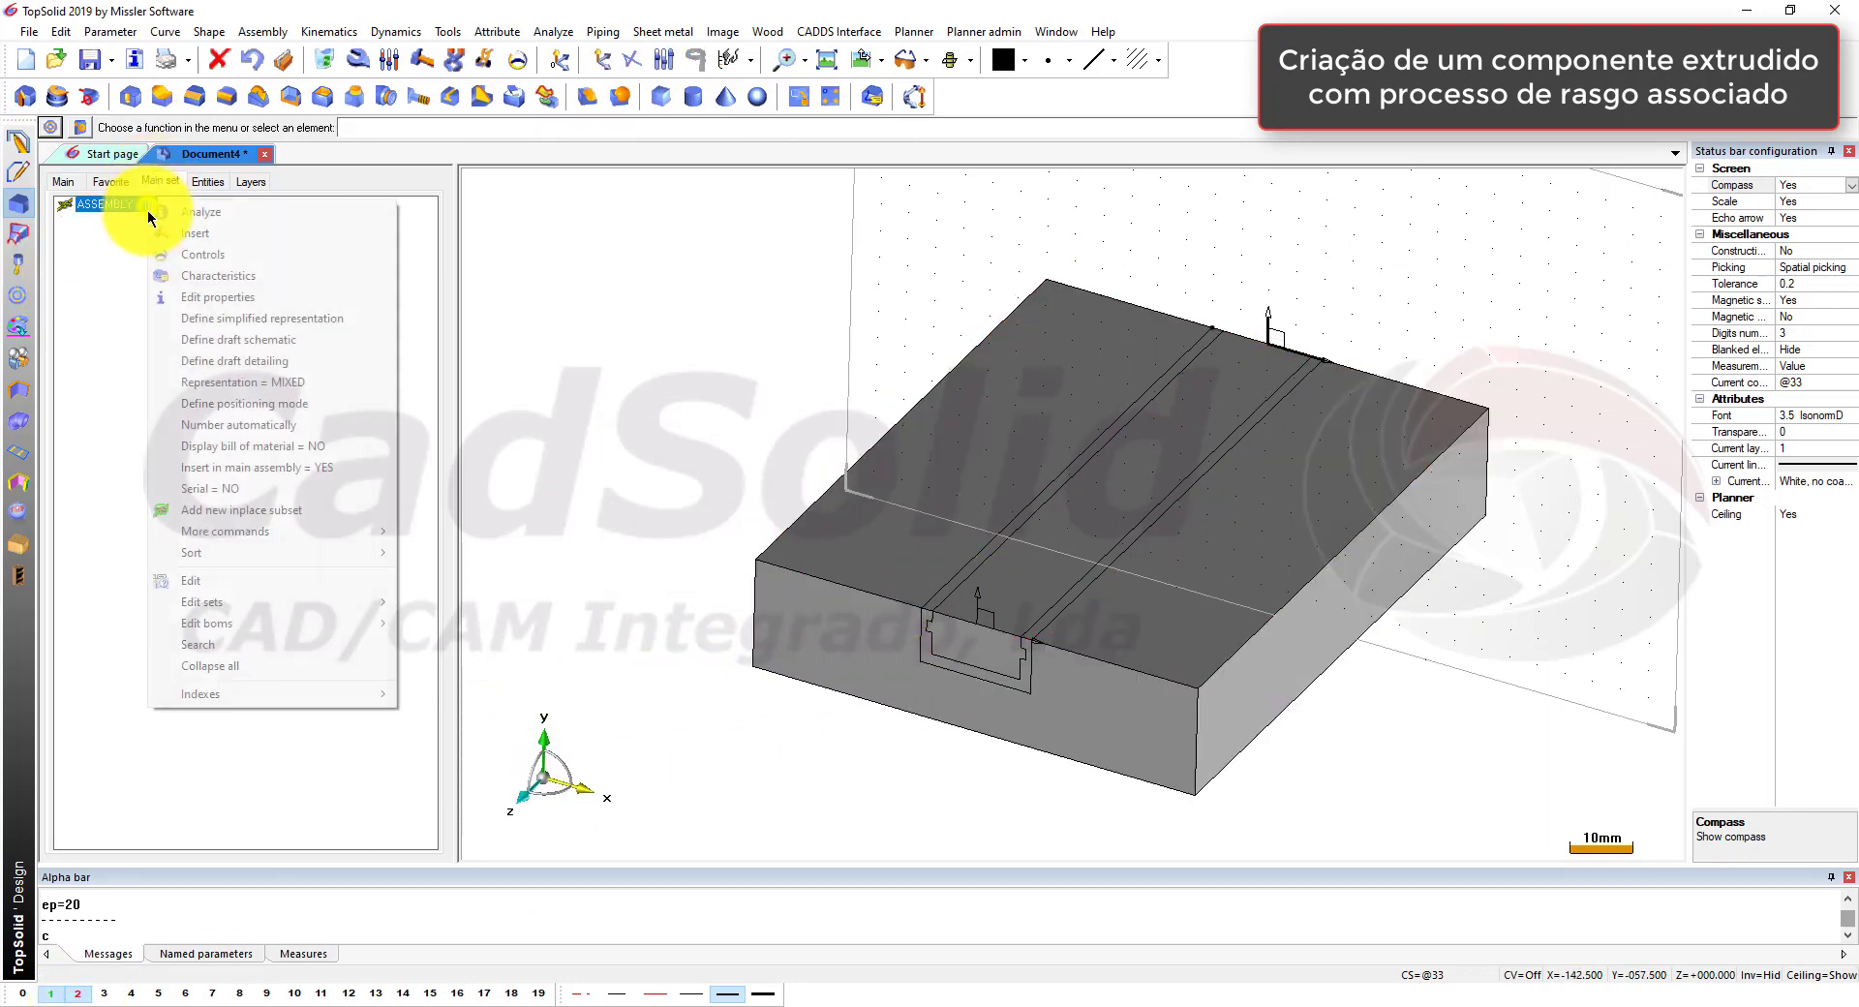
pyautogui.click(193, 232)
pyautogui.click(954, 551)
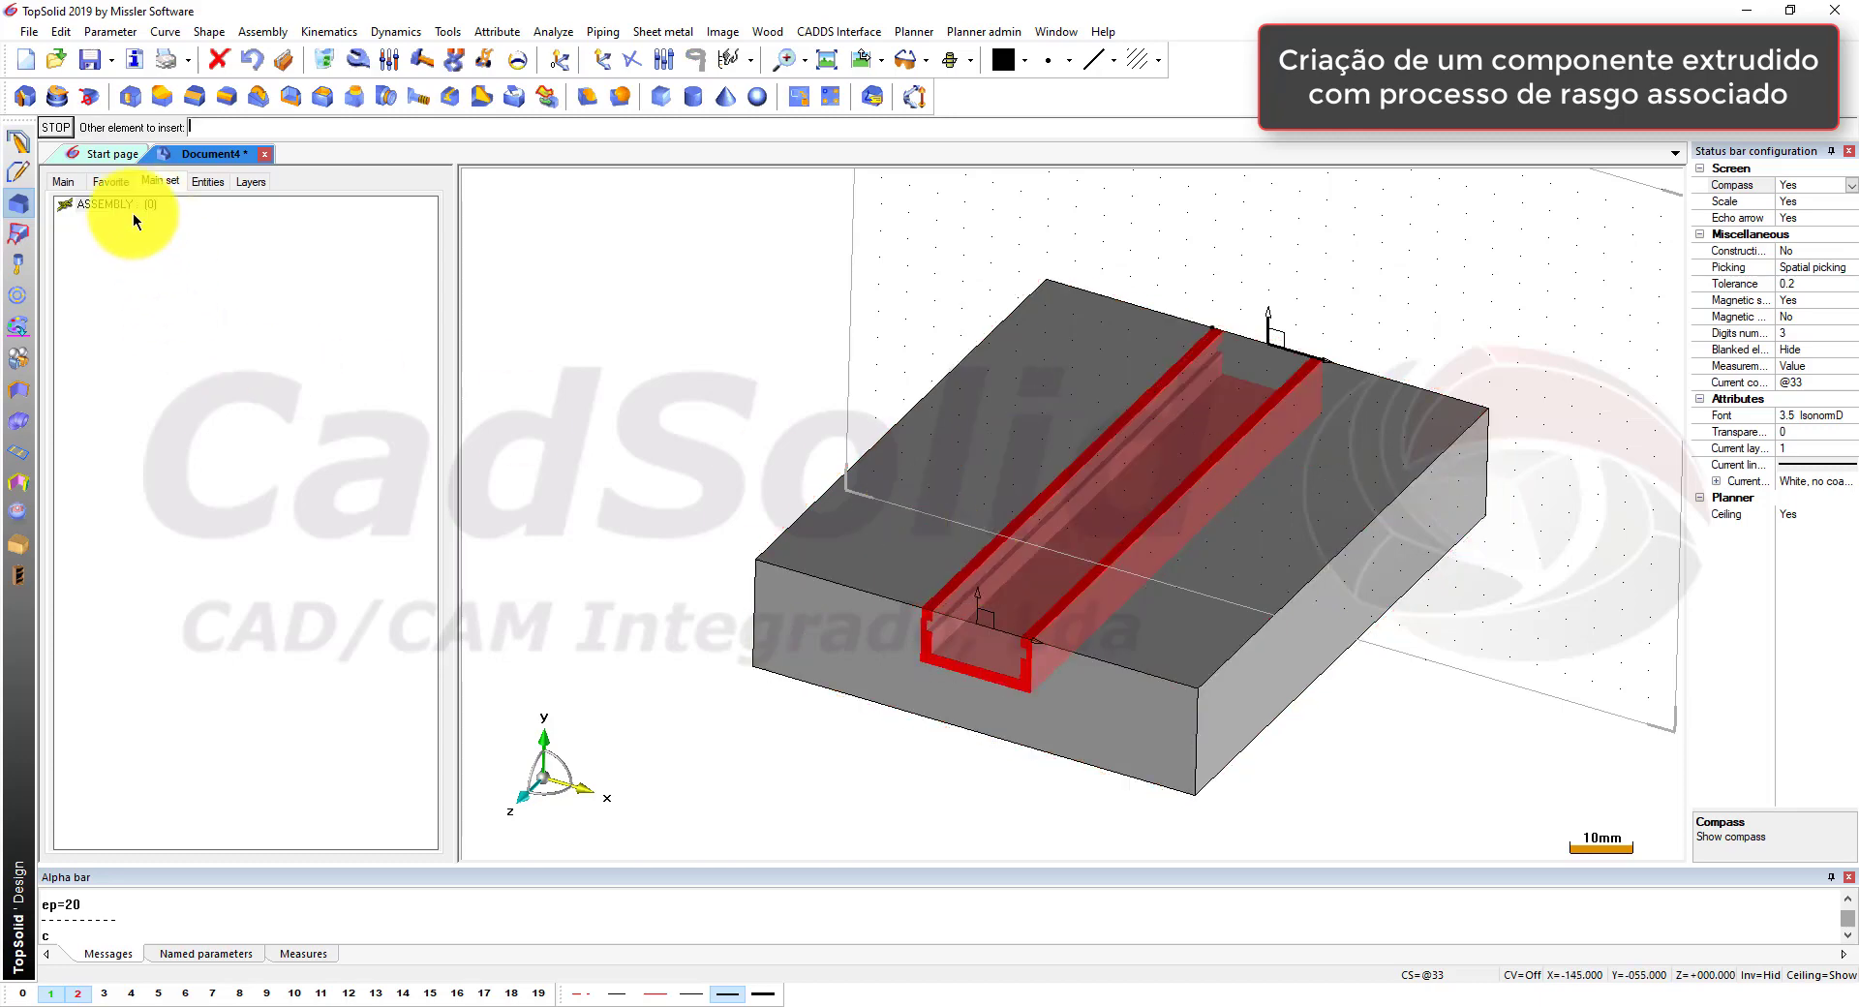
pyautogui.click(58, 130)
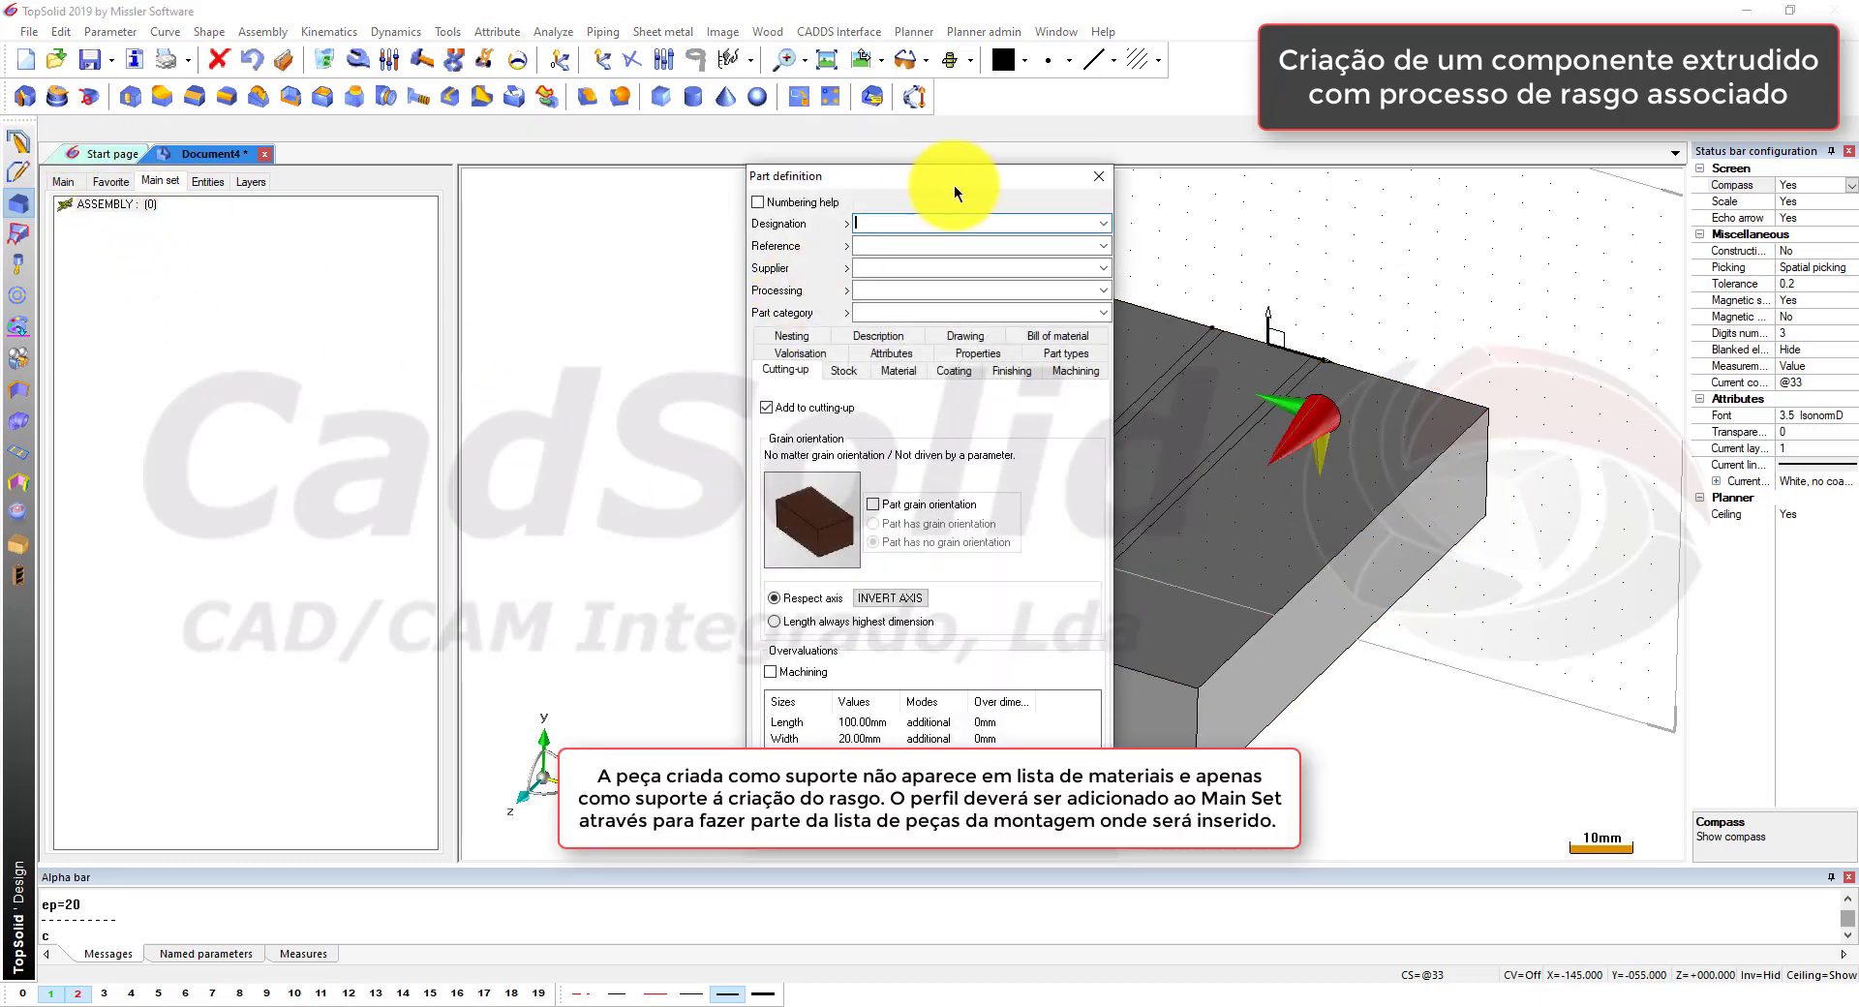
pyautogui.write('Calha Led')
pyautogui.press('Return')
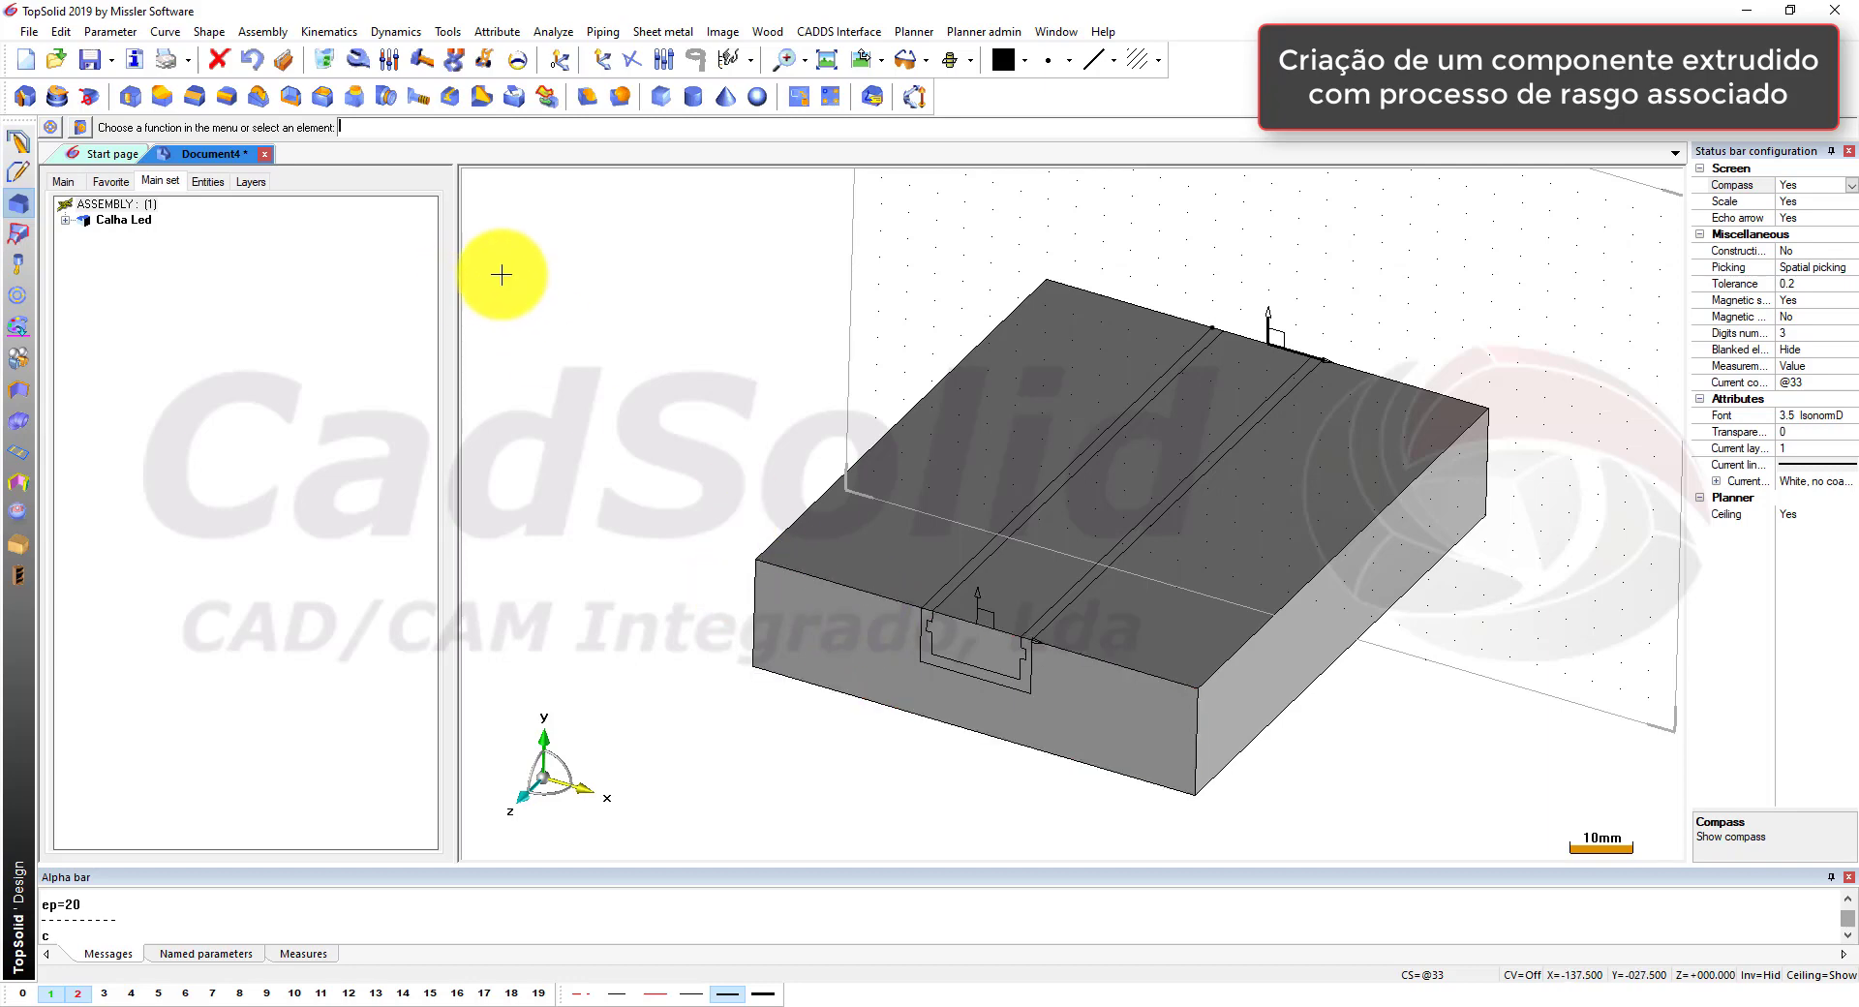
# Step: Start a new sketch on the upper face of the support block, viewed from above
pyautogui.click(21, 174)
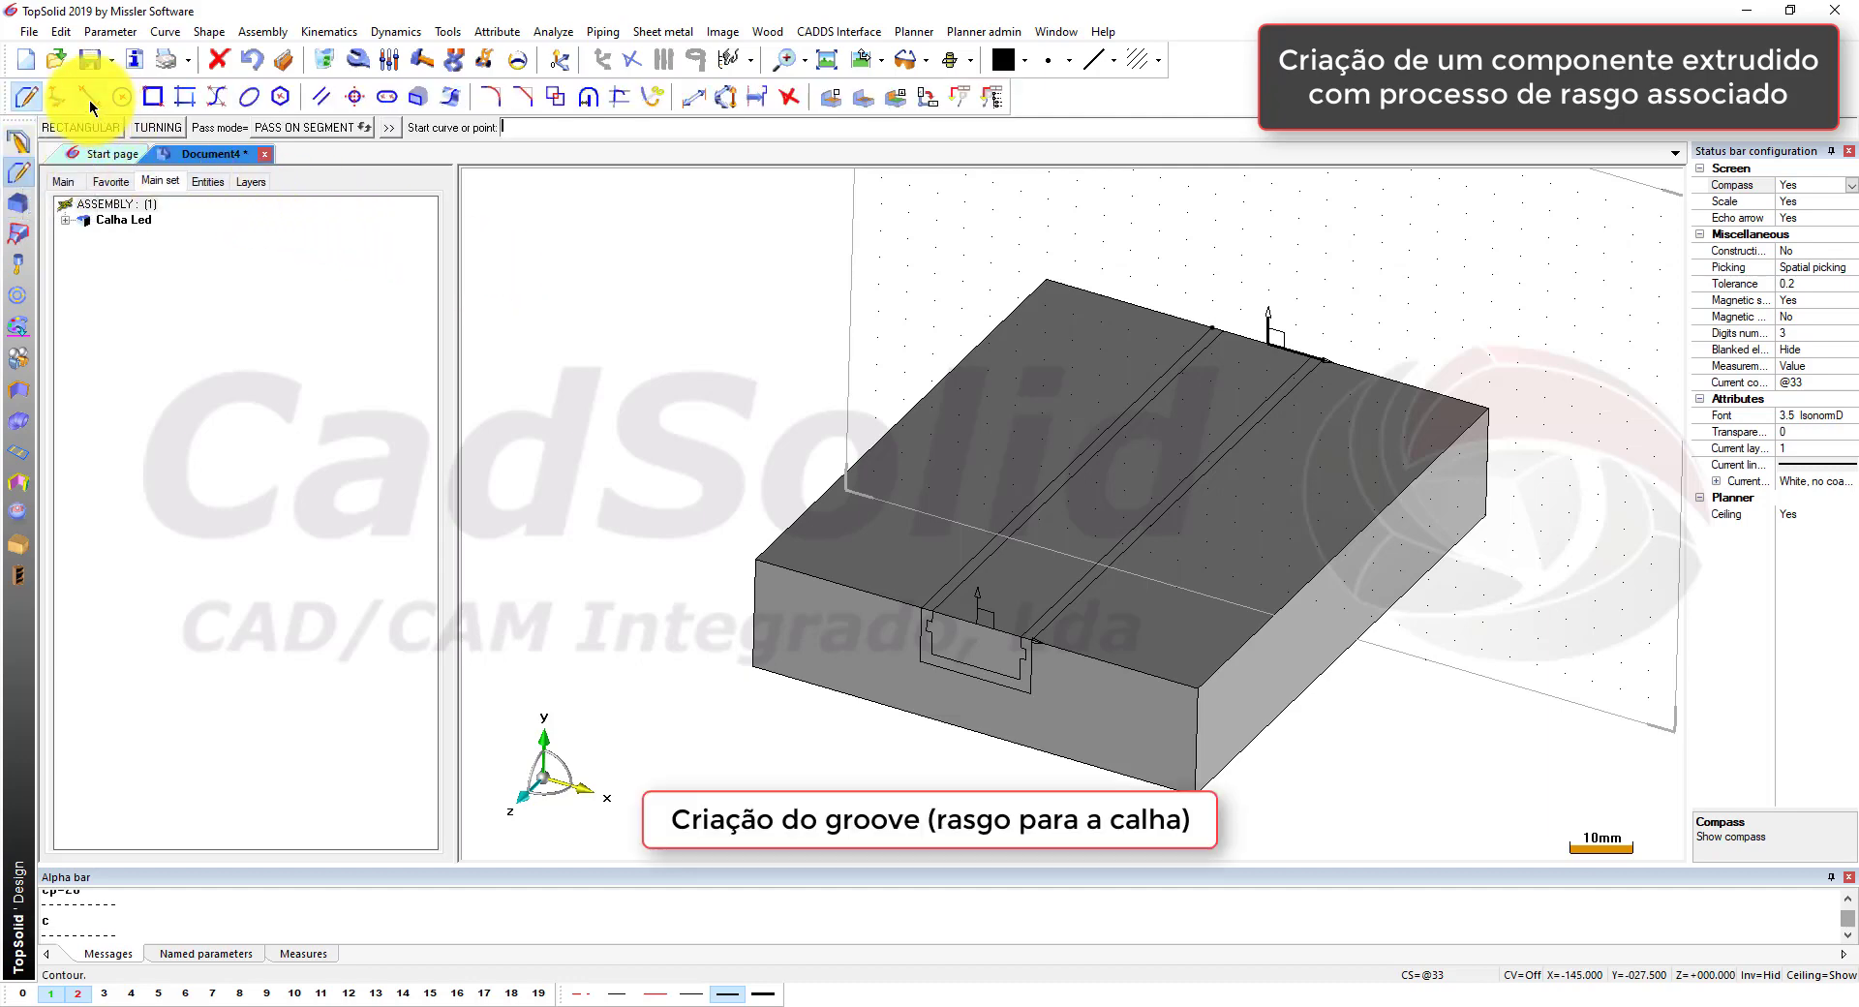
pyautogui.click(17, 143)
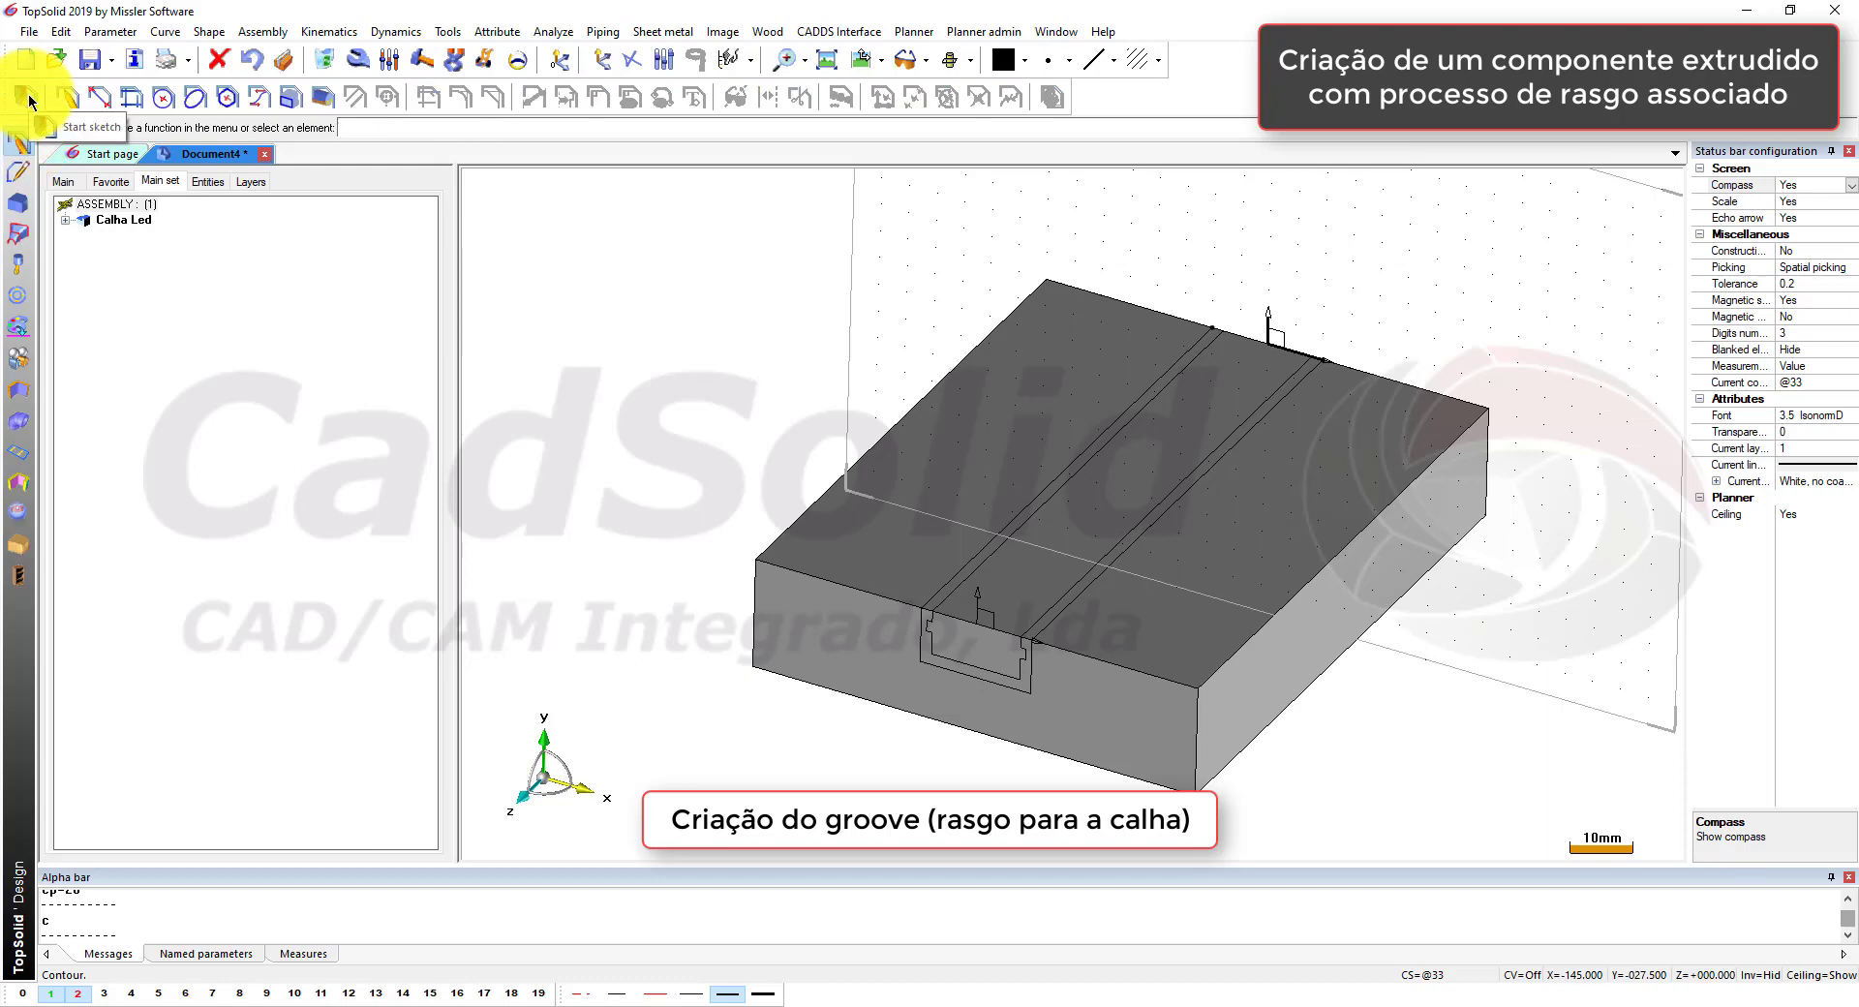
pyautogui.click(28, 98)
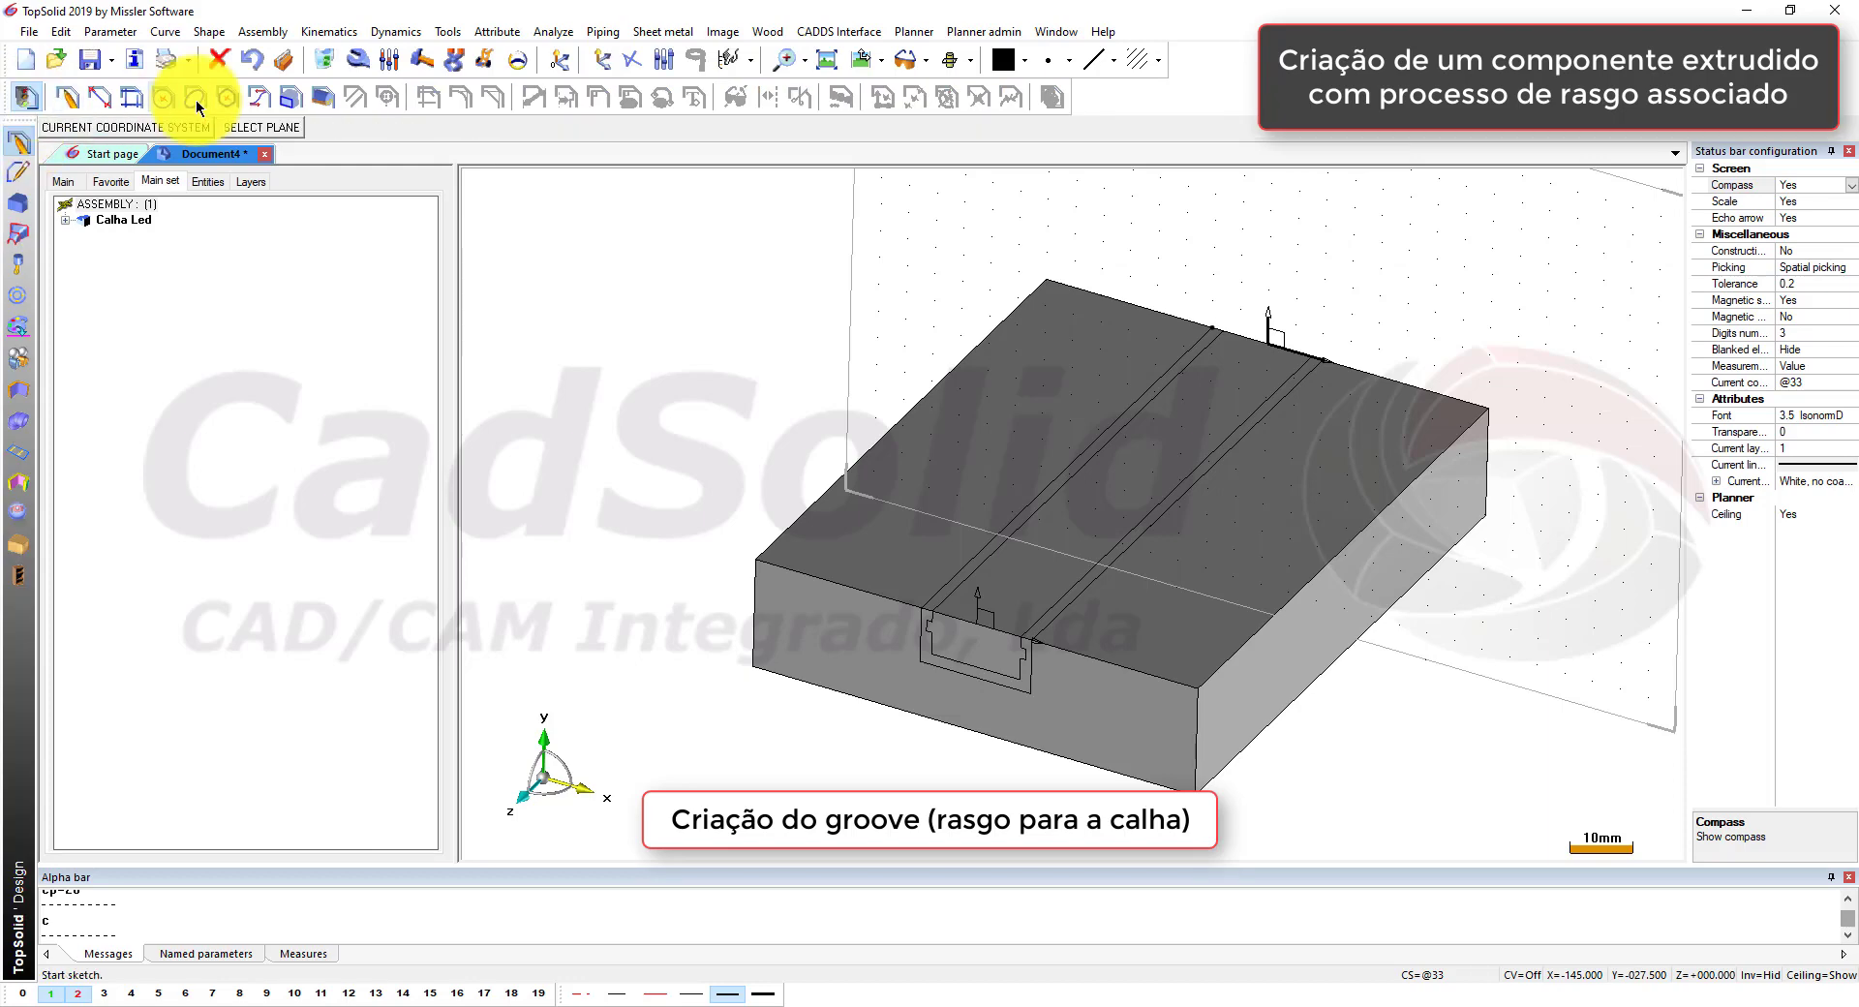
pyautogui.click(993, 443)
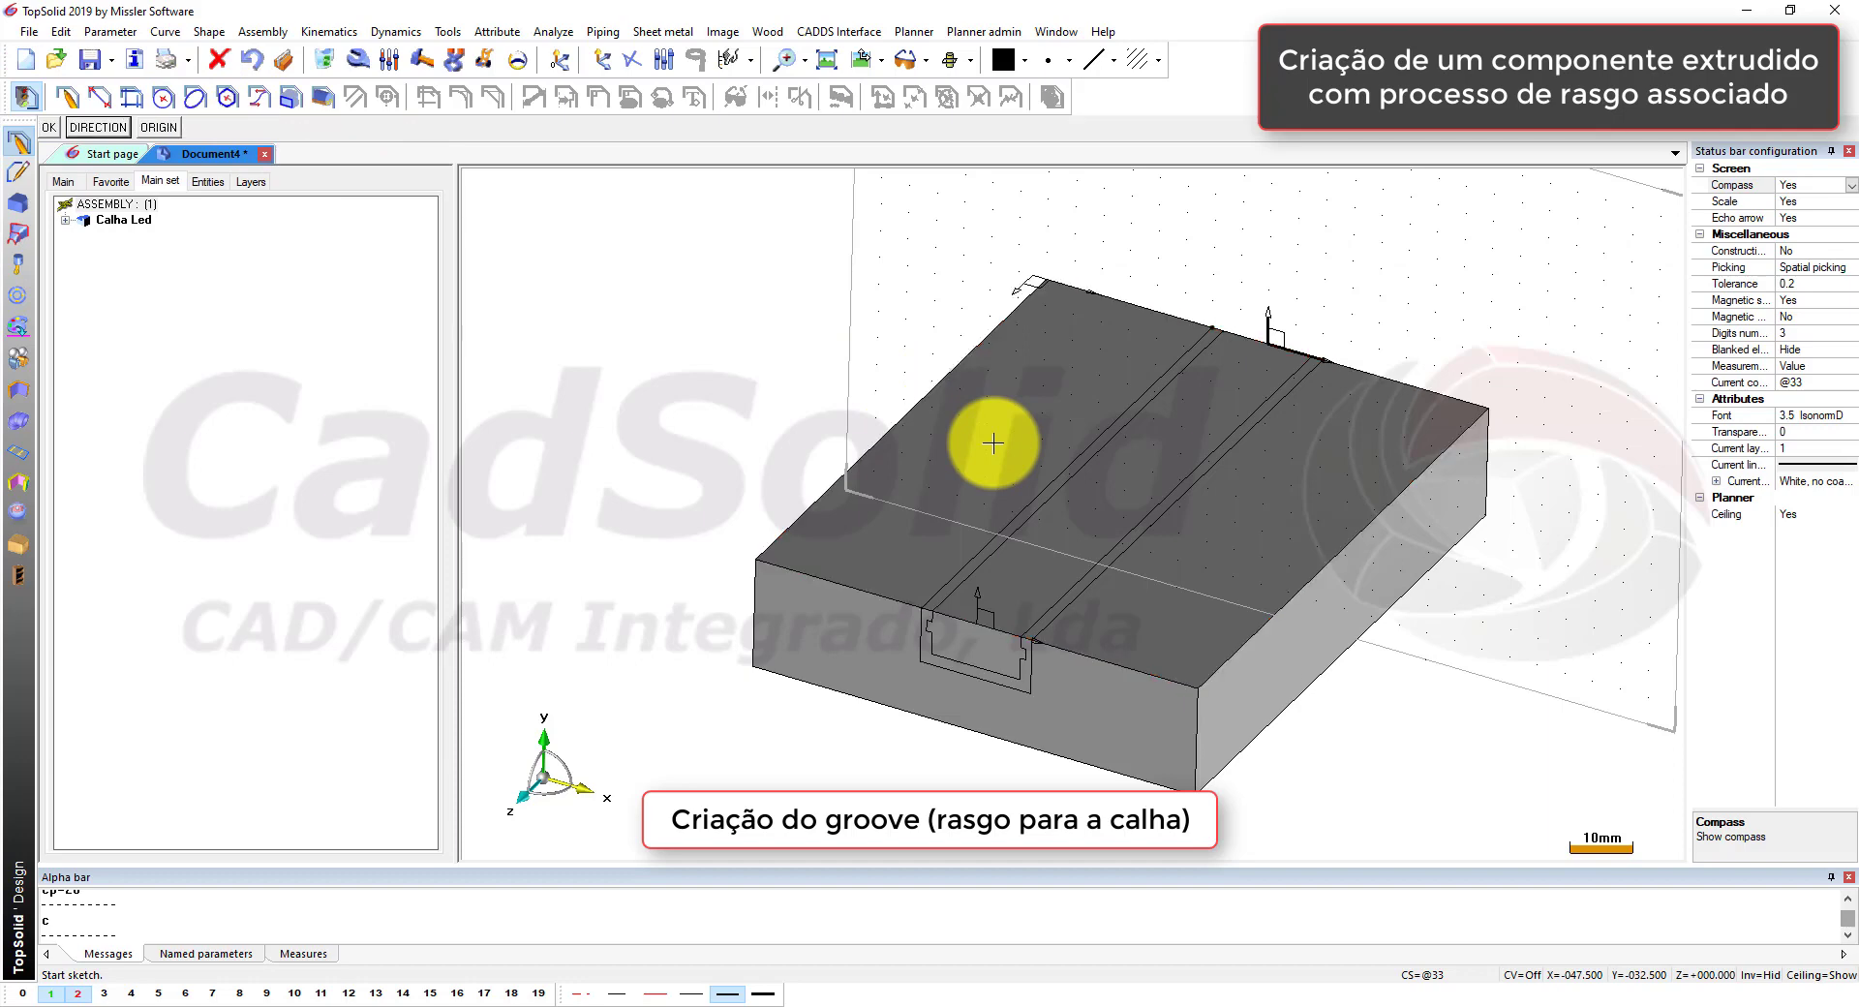
pyautogui.click(47, 127)
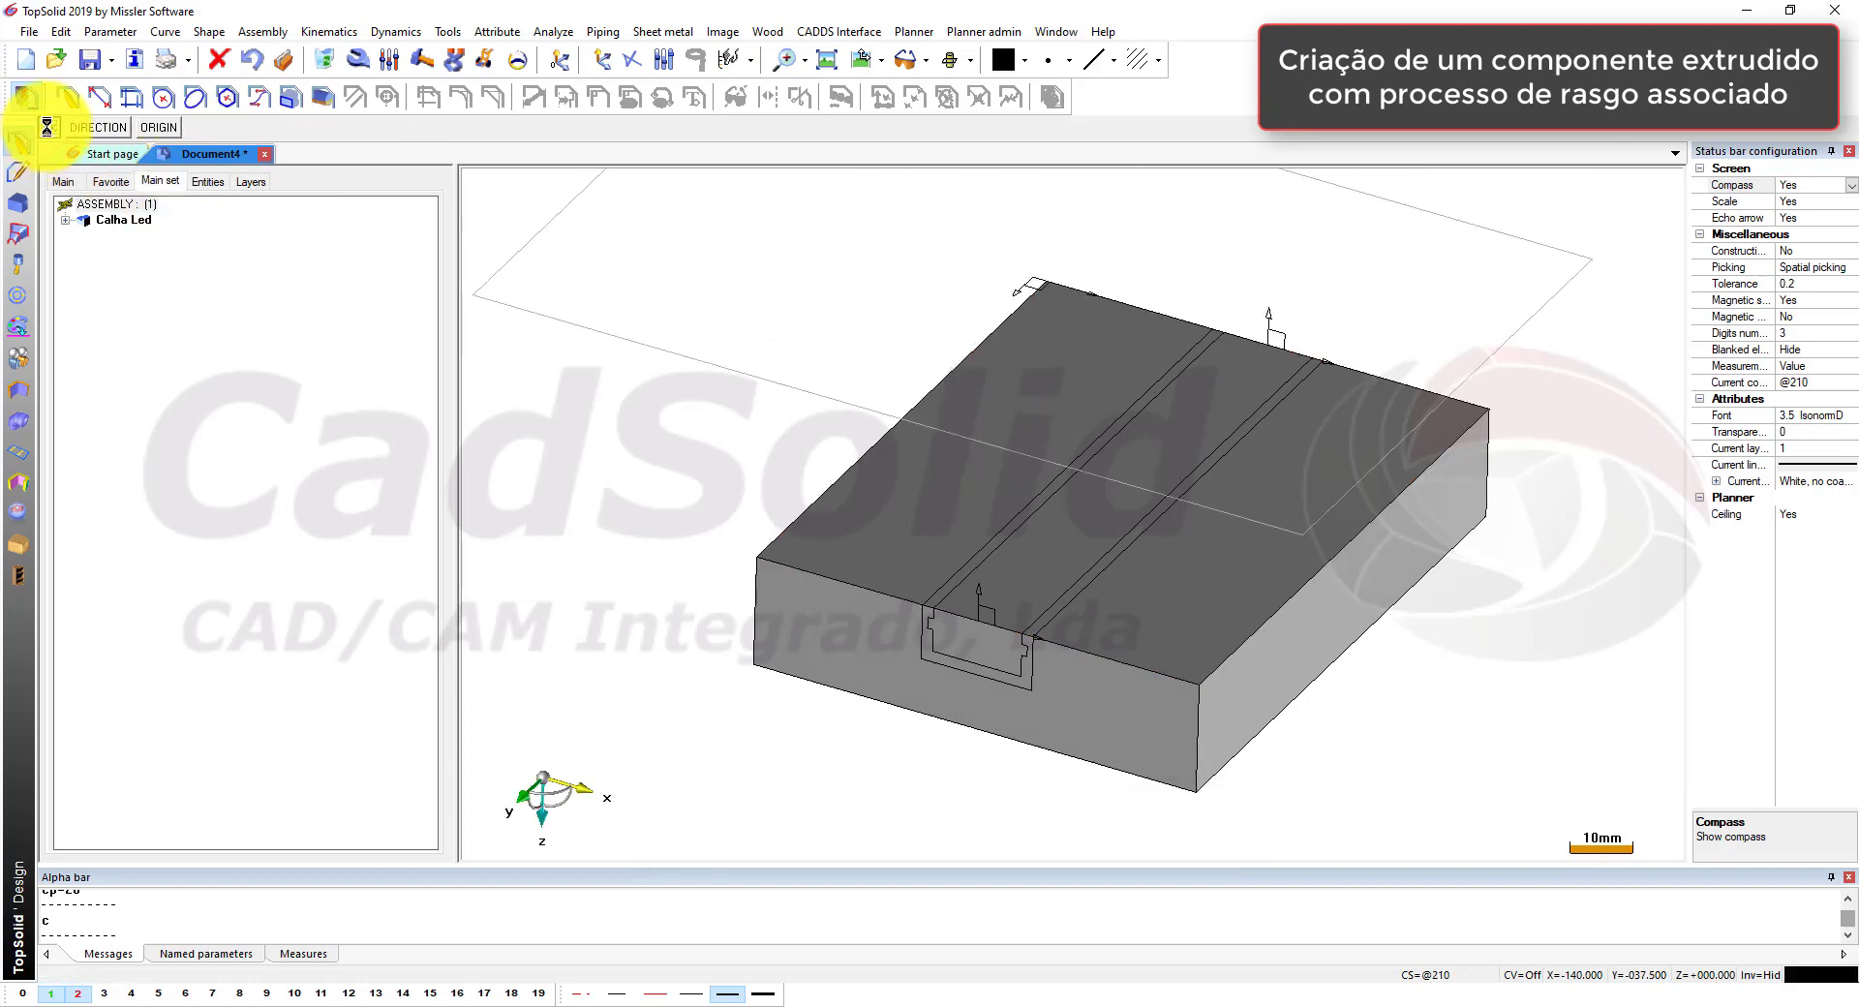
pyautogui.scroll(-5, 900, 623)
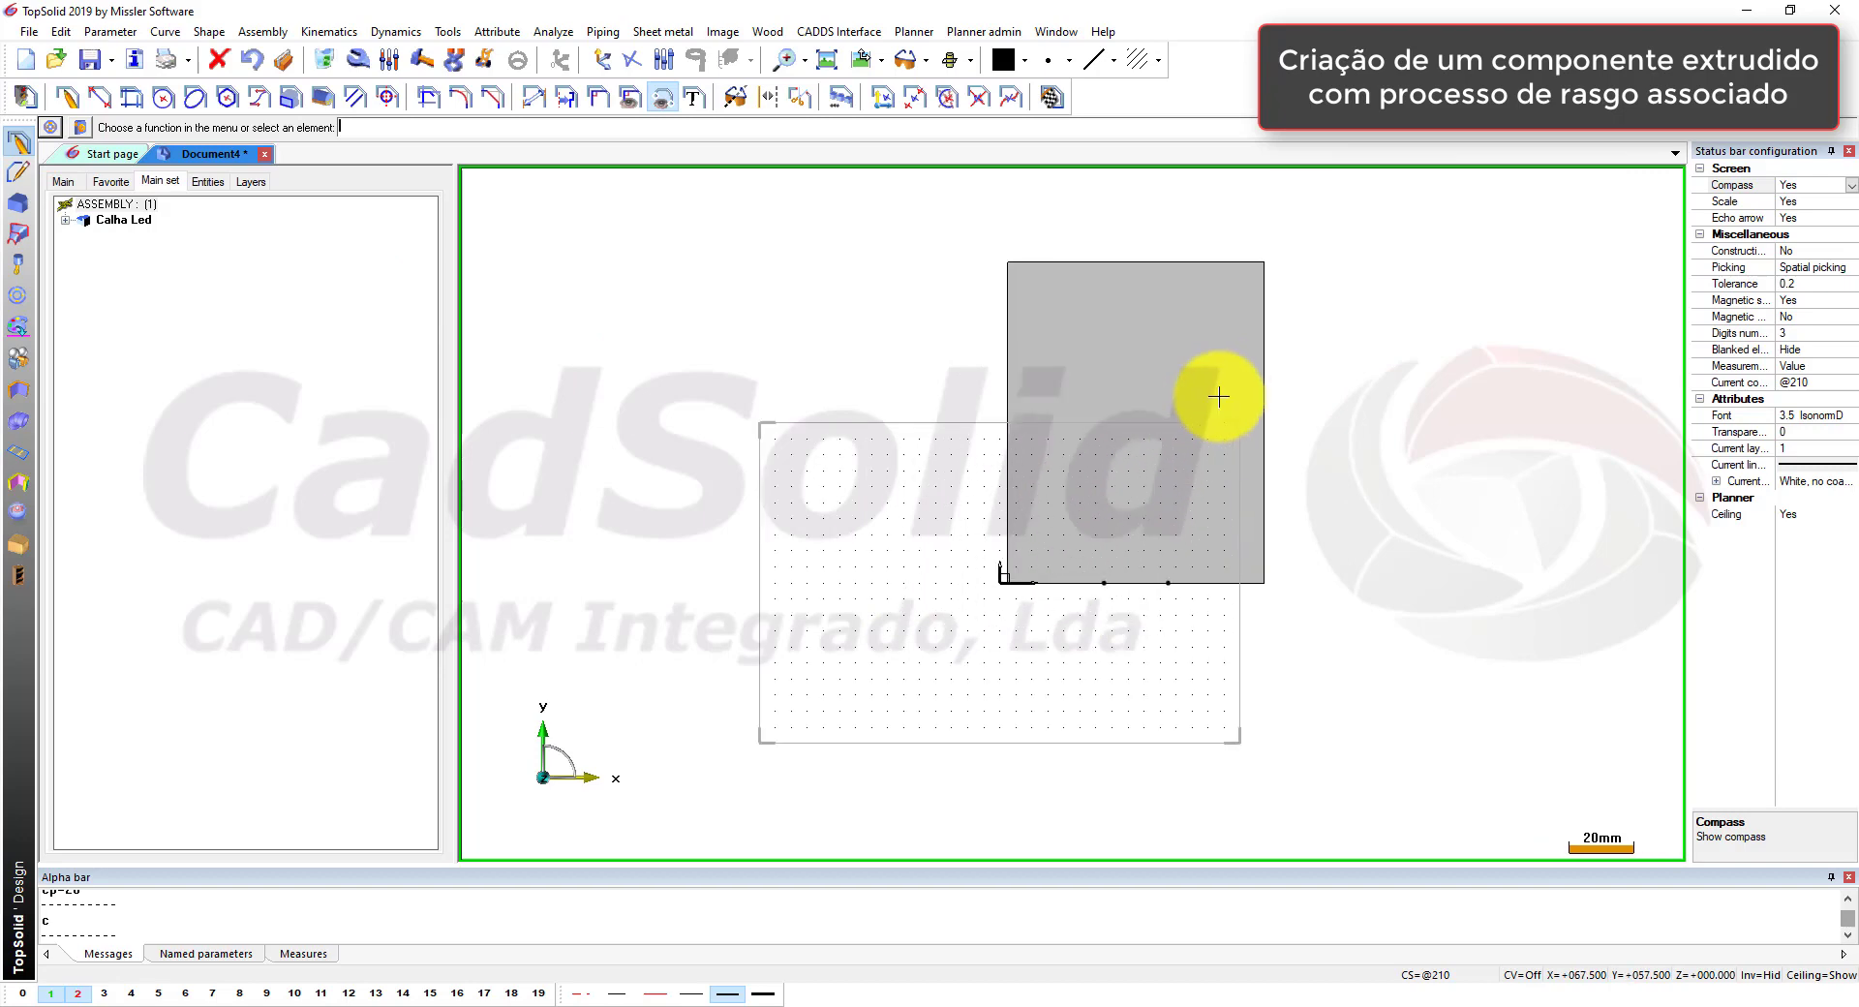
pyautogui.write('c')
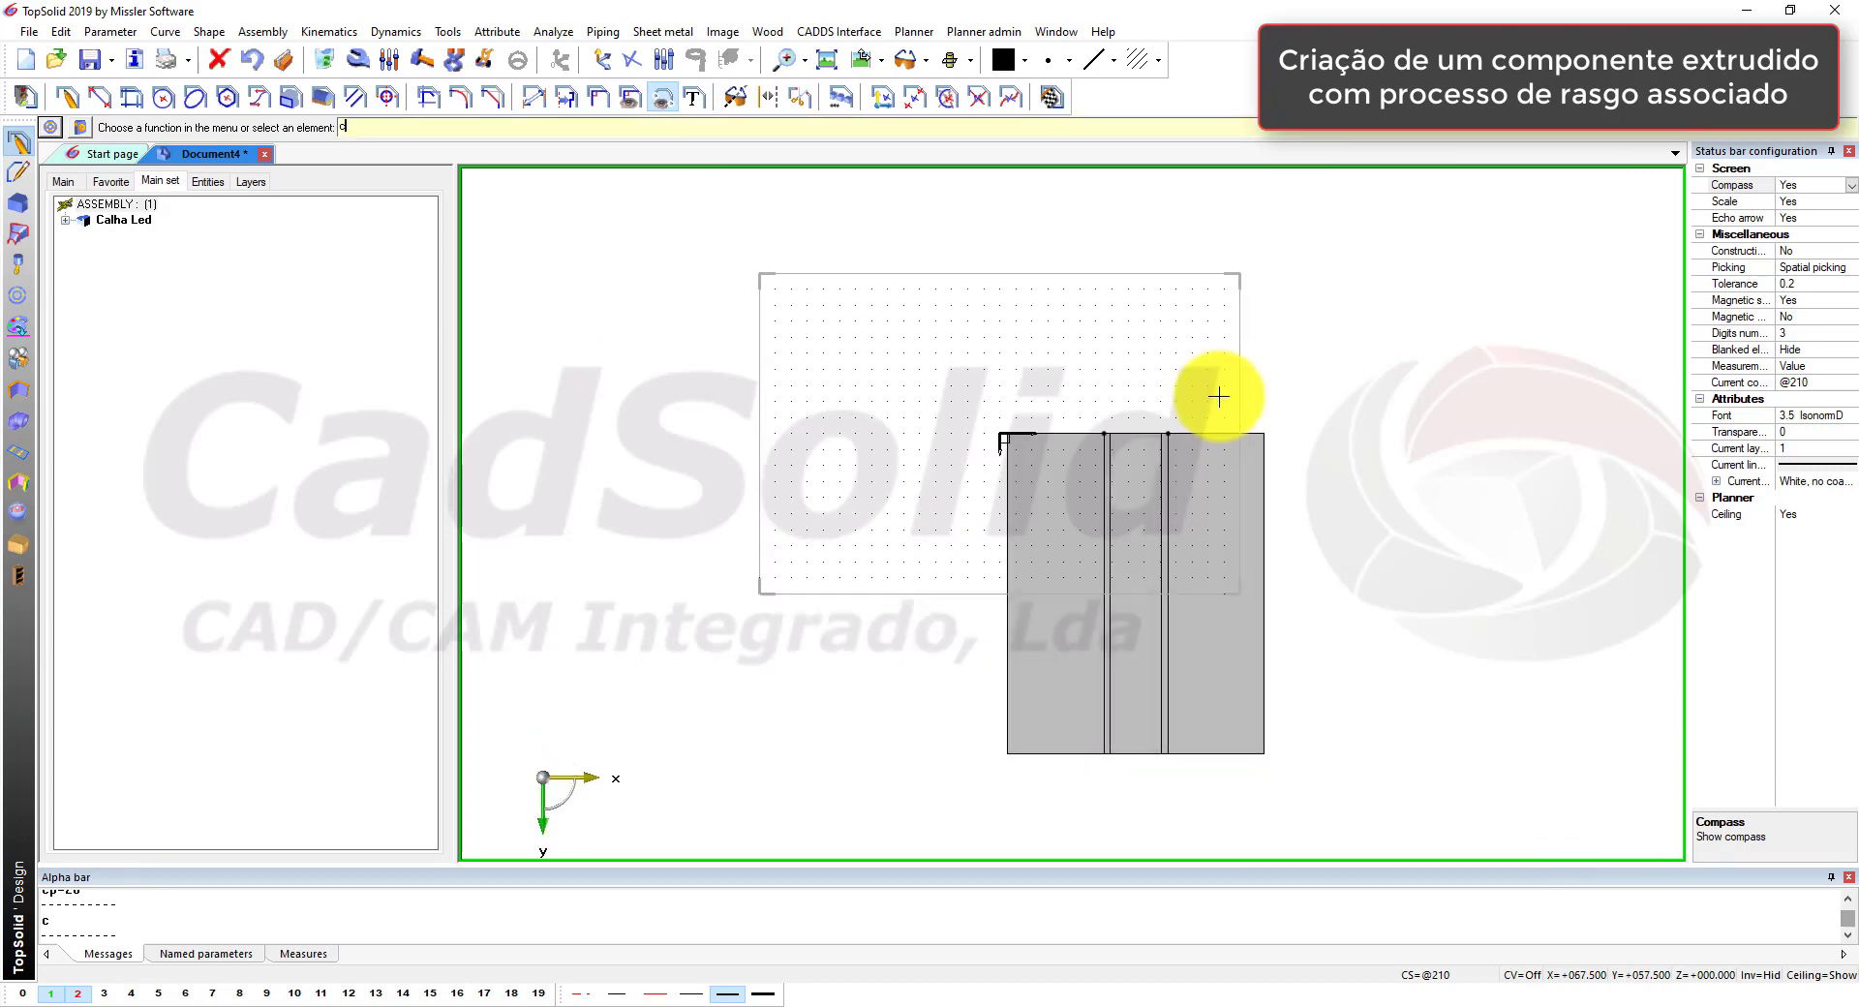
pyautogui.scroll(3, 1266, 810)
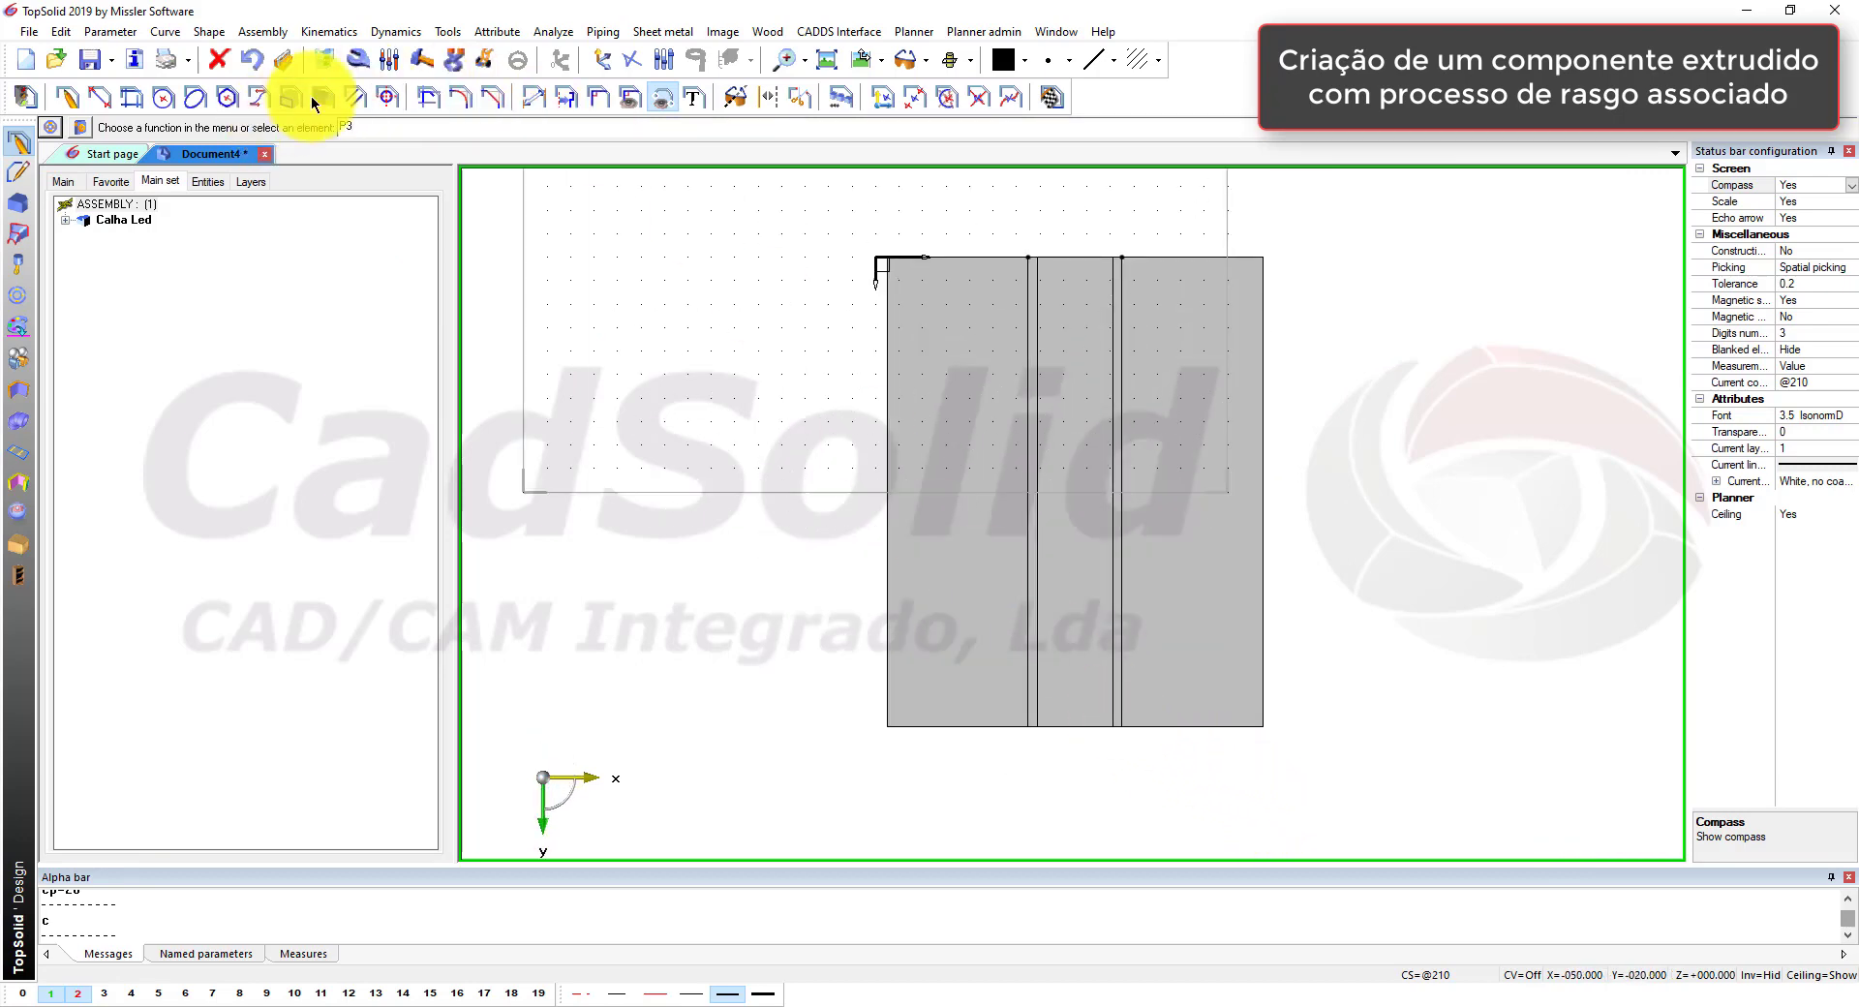
# Step: Draw a straight line along the channel's centreline between the midpoints of the block's end edges and finish the sketch
pyautogui.click(68, 96)
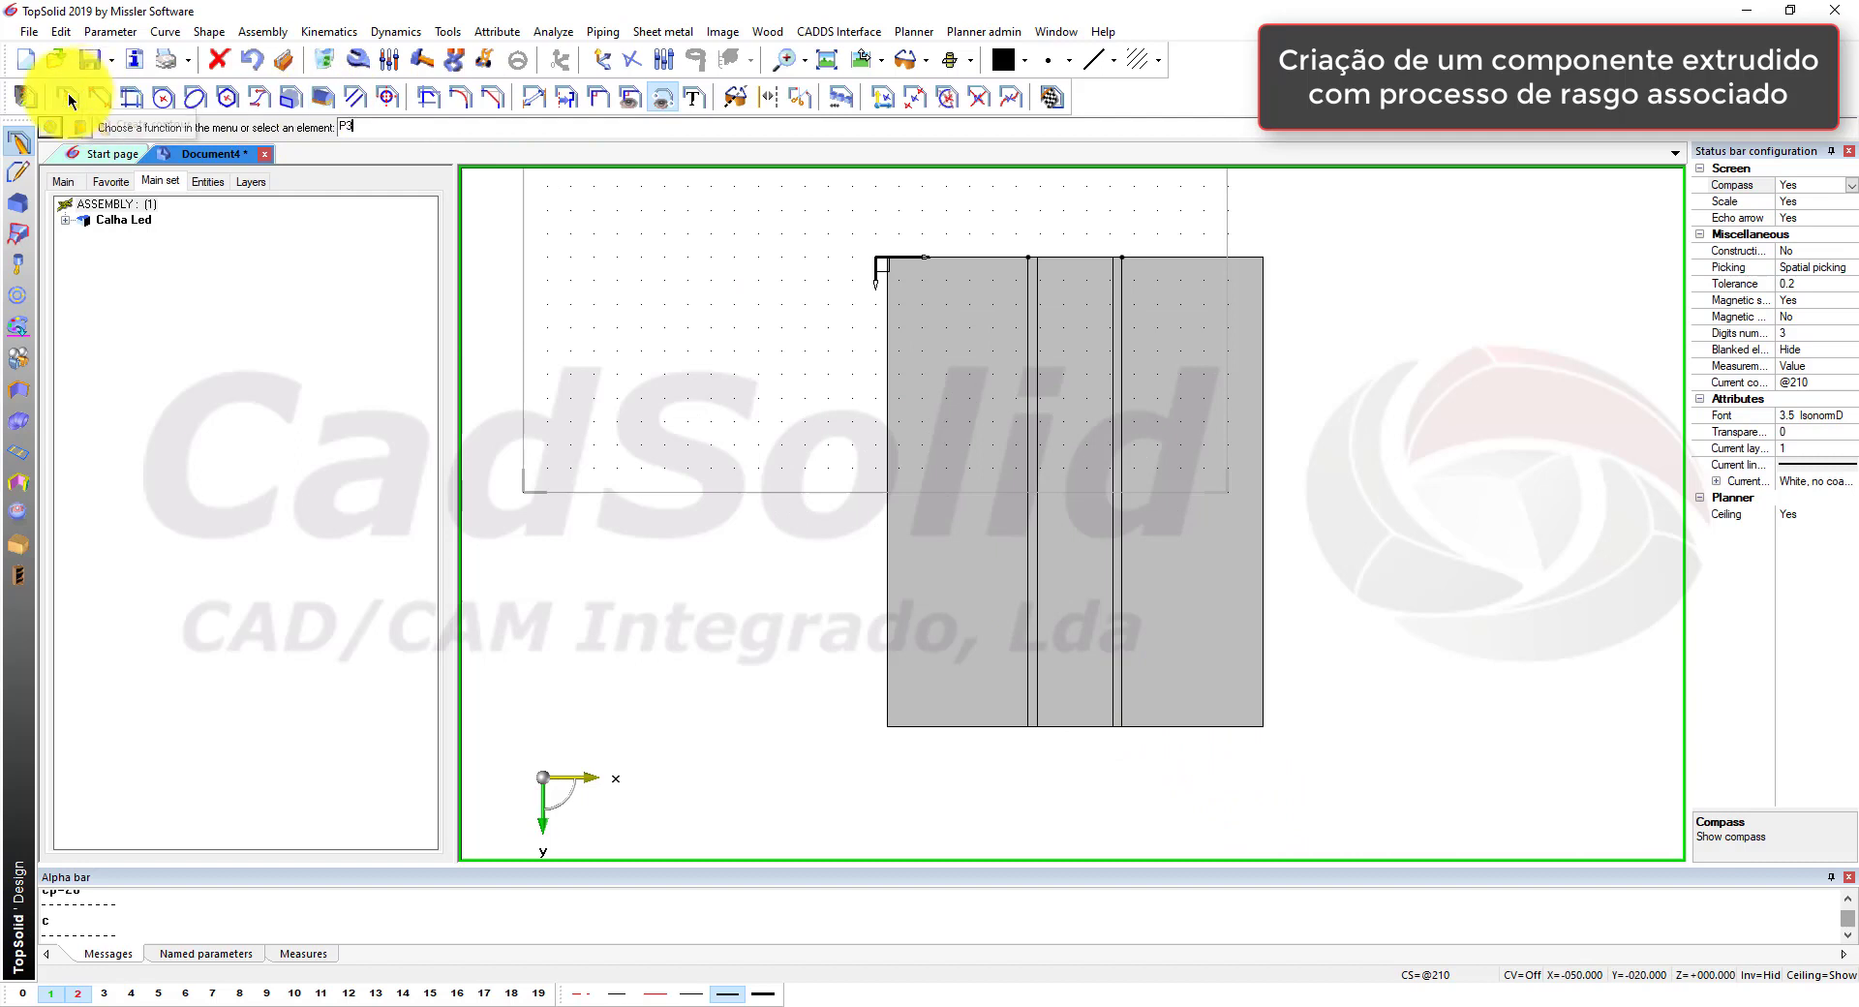
pyautogui.click(1075, 256)
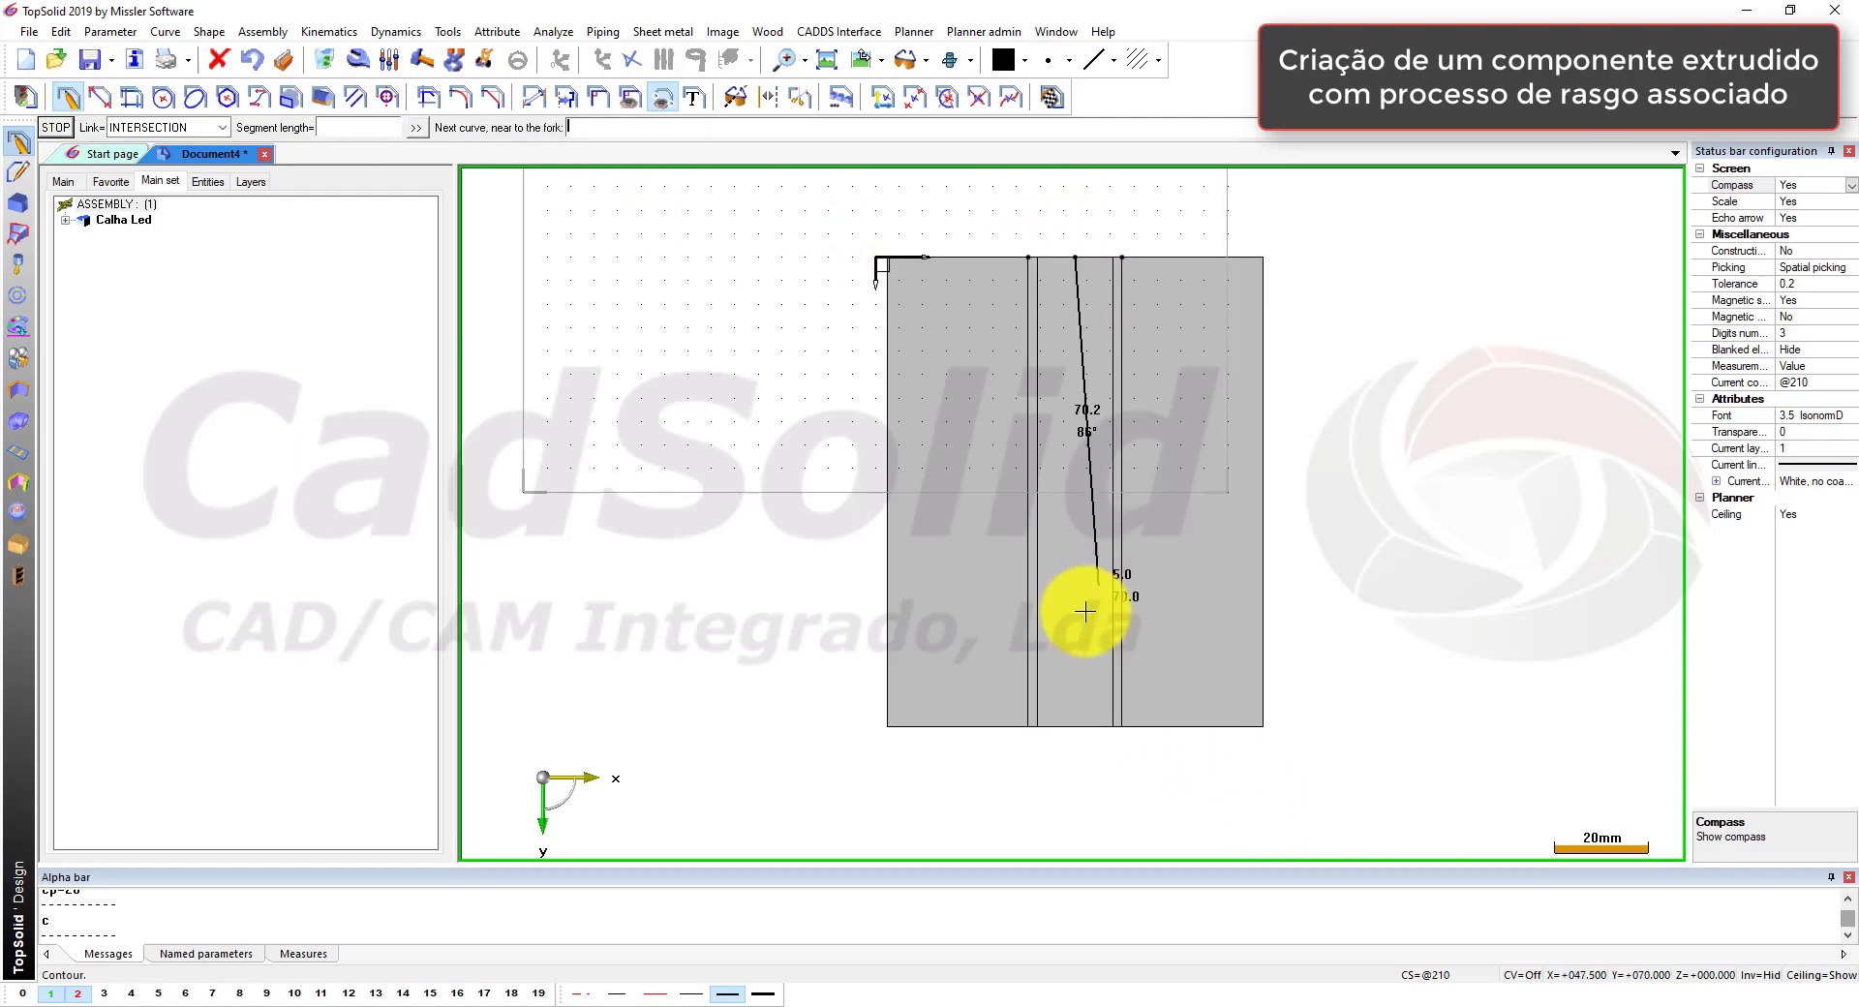
pyautogui.click(1074, 727)
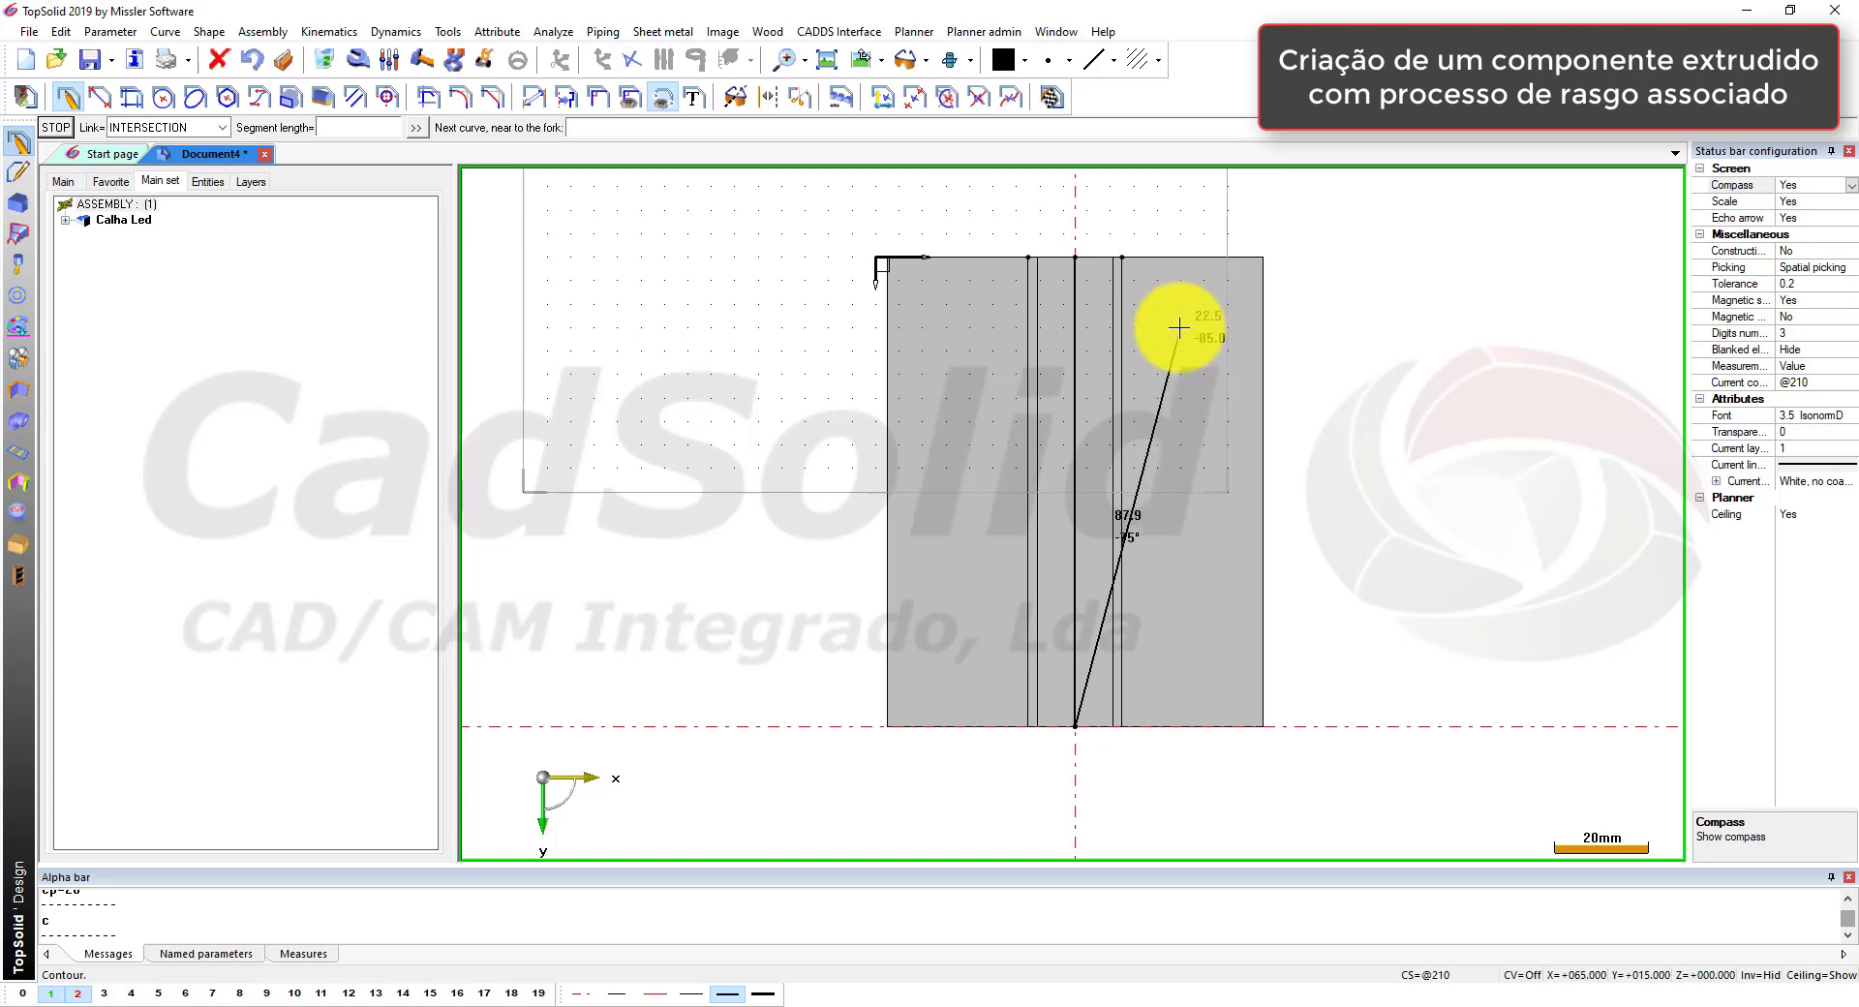
pyautogui.press('Escape')
pyautogui.click(1053, 101)
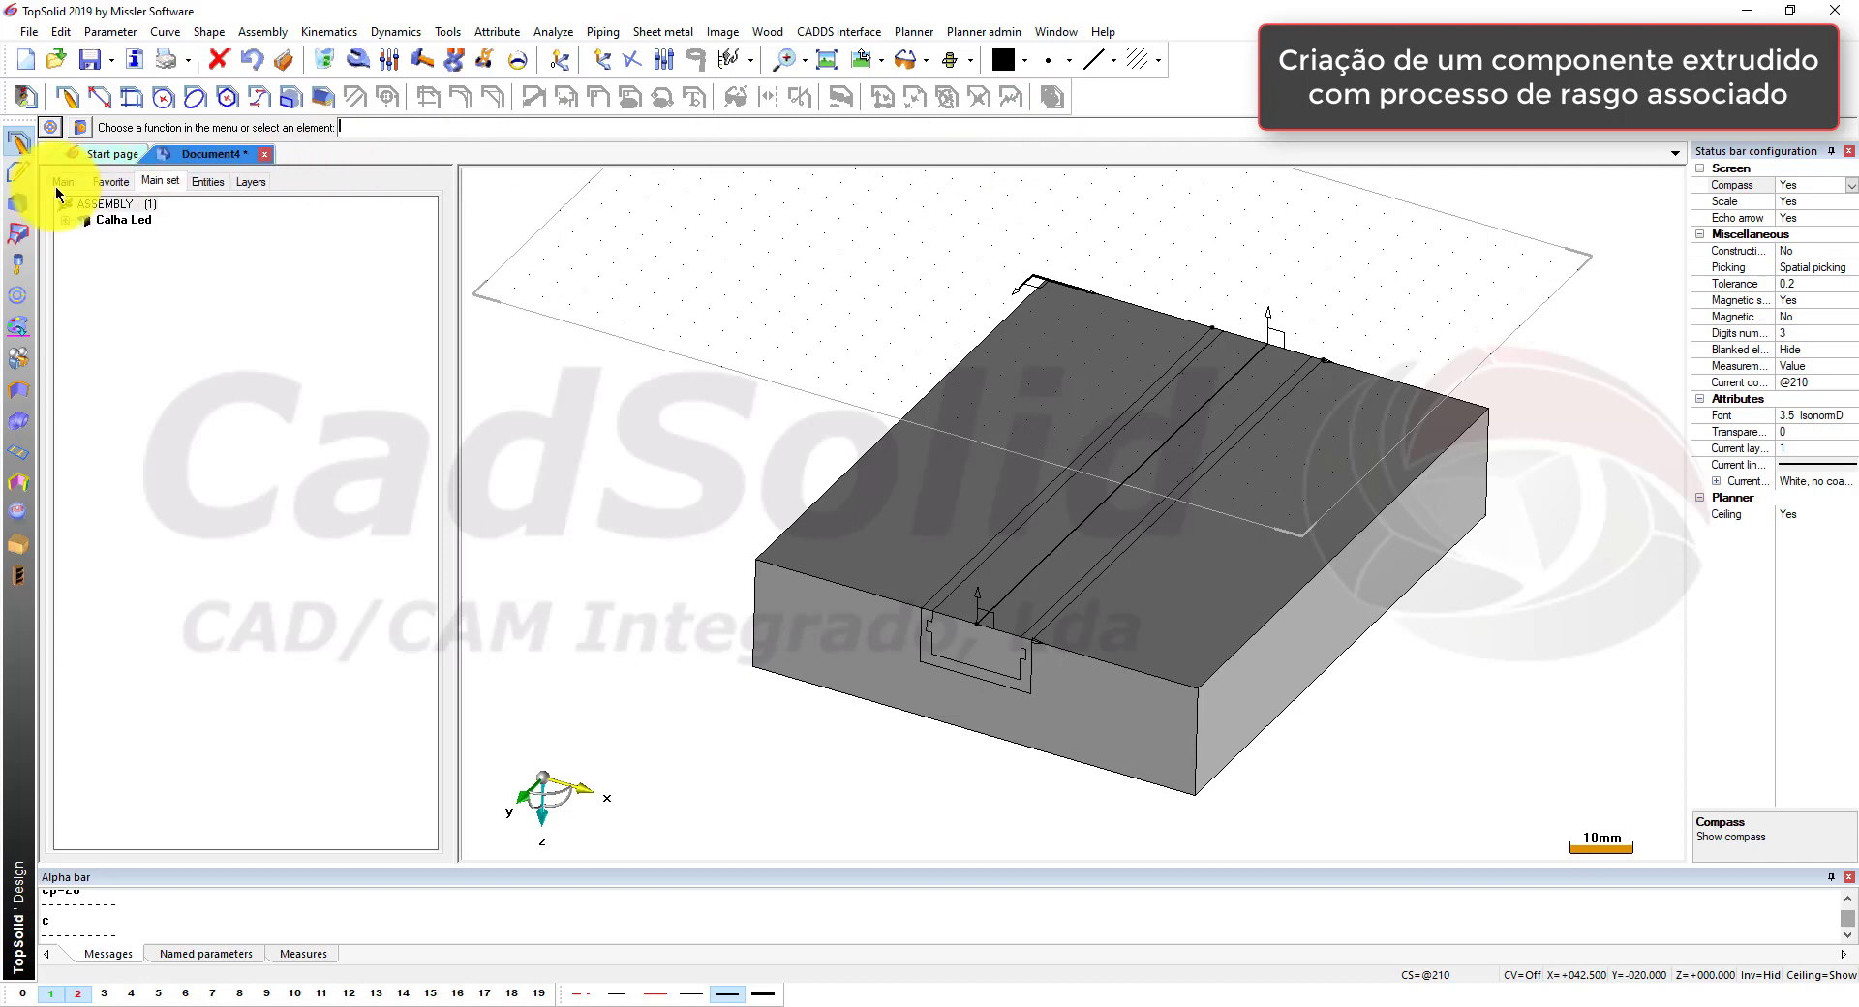
# Step: Start a Groove on the support block's upper face, using the centreline as tool path and the block as the shape to profile
pyautogui.click(17, 544)
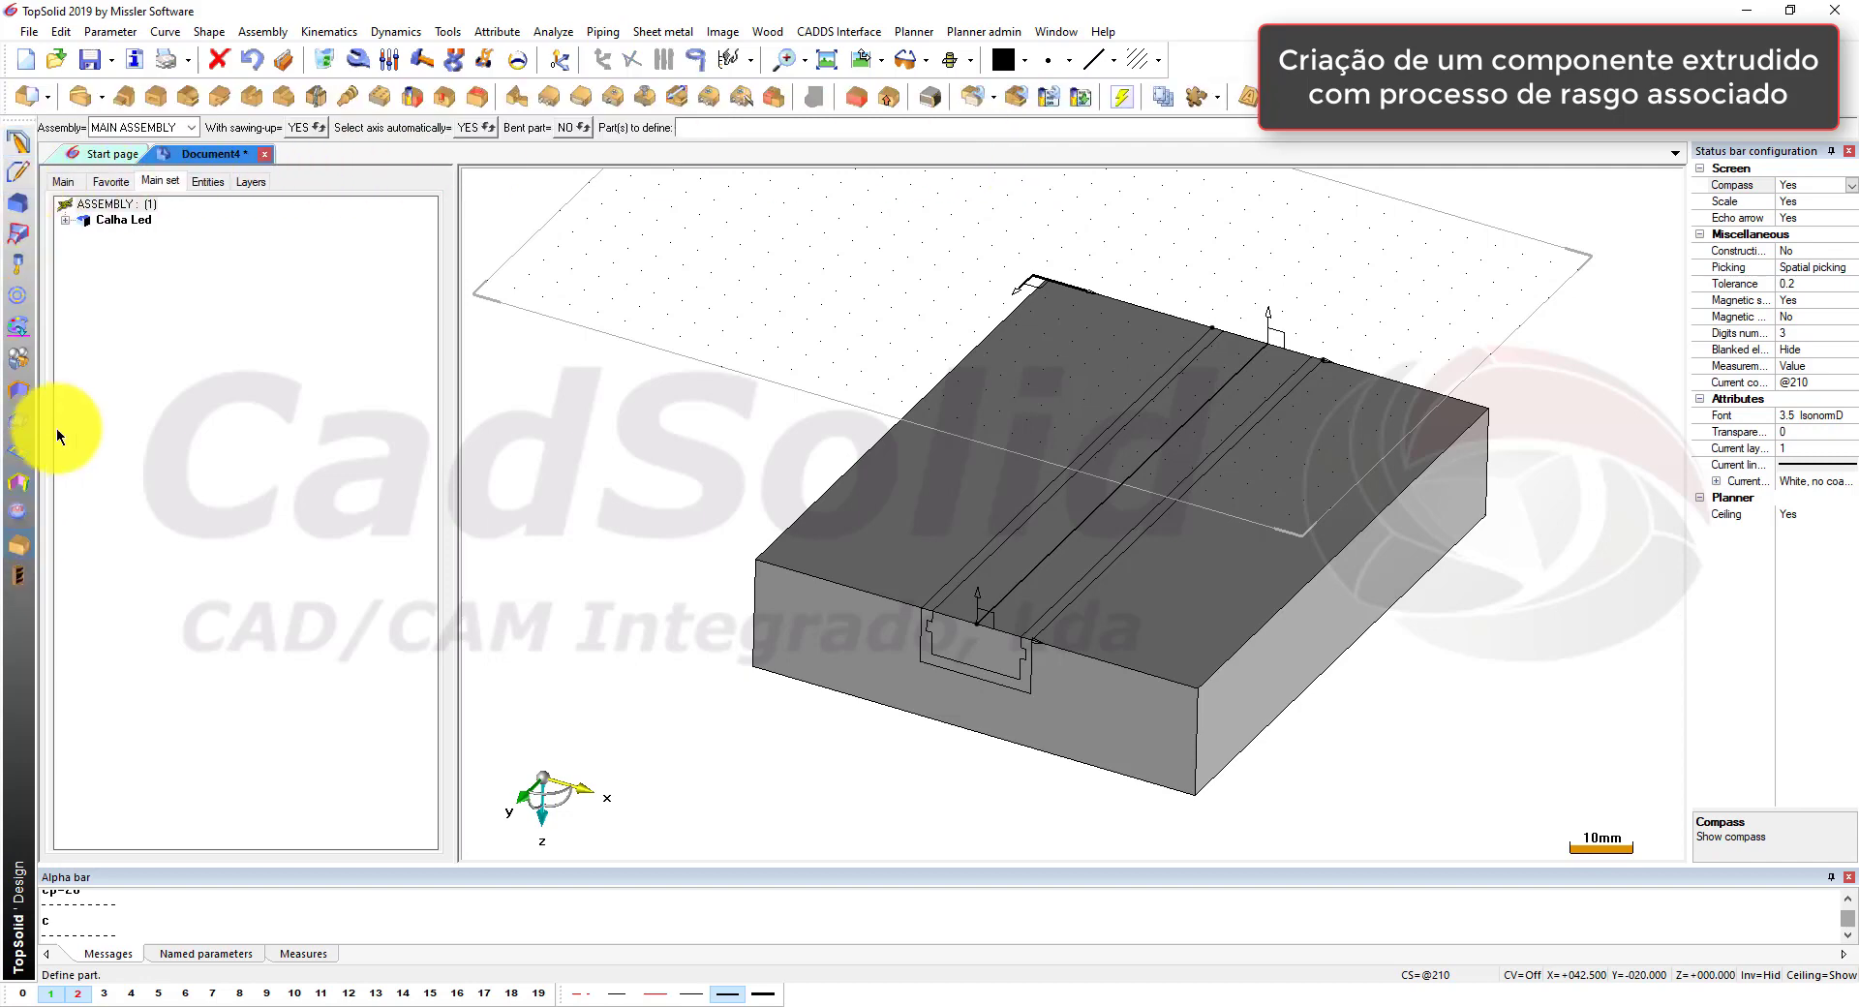
pyautogui.click(250, 96)
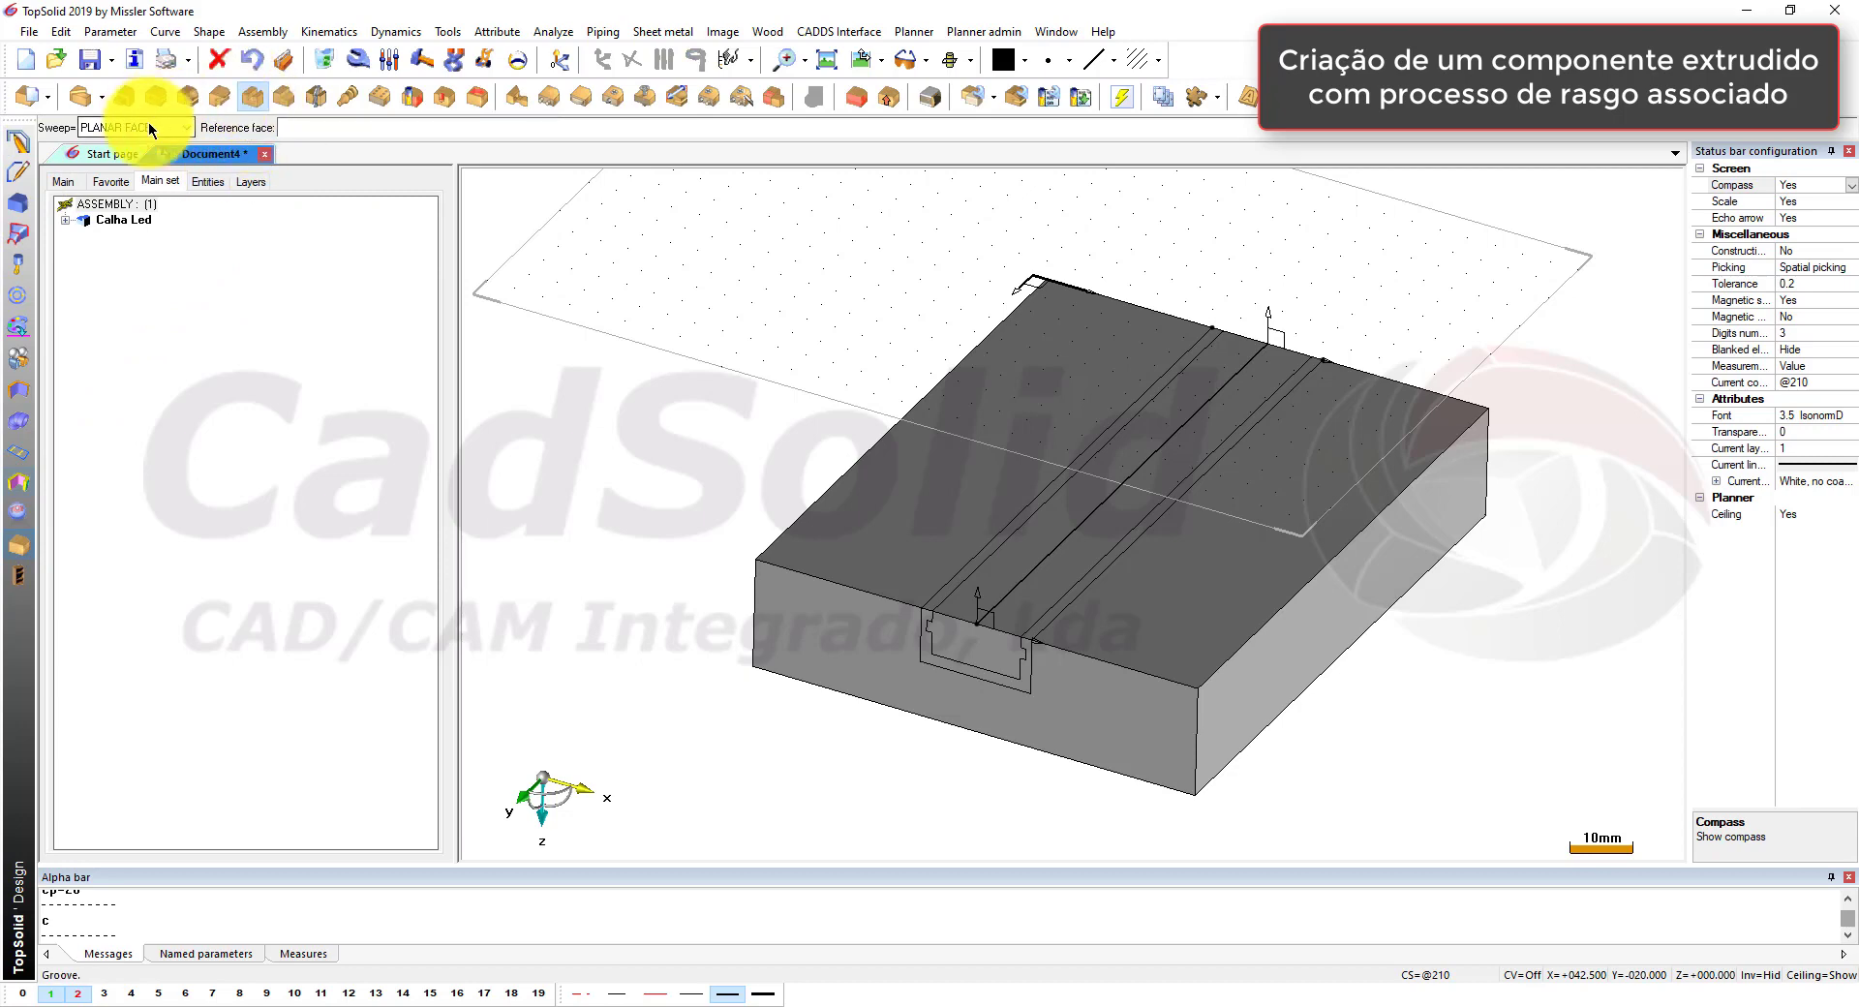
pyautogui.click(960, 547)
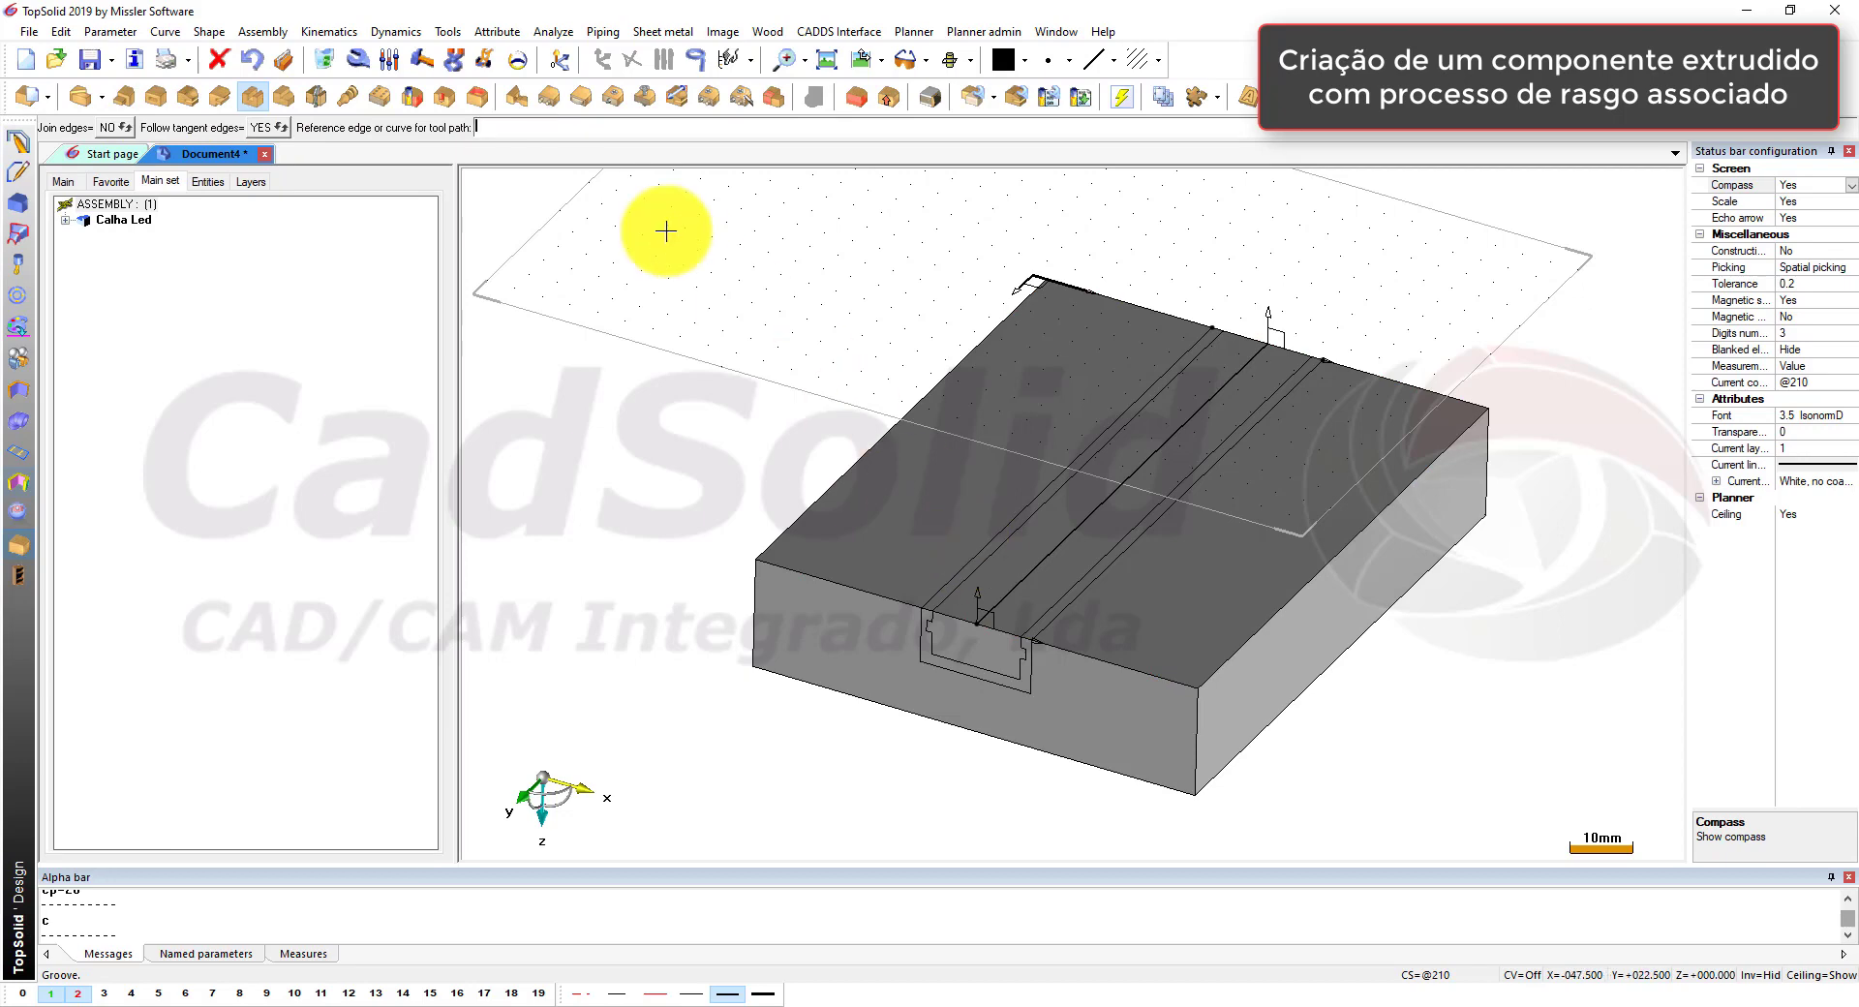
pyautogui.click(1041, 552)
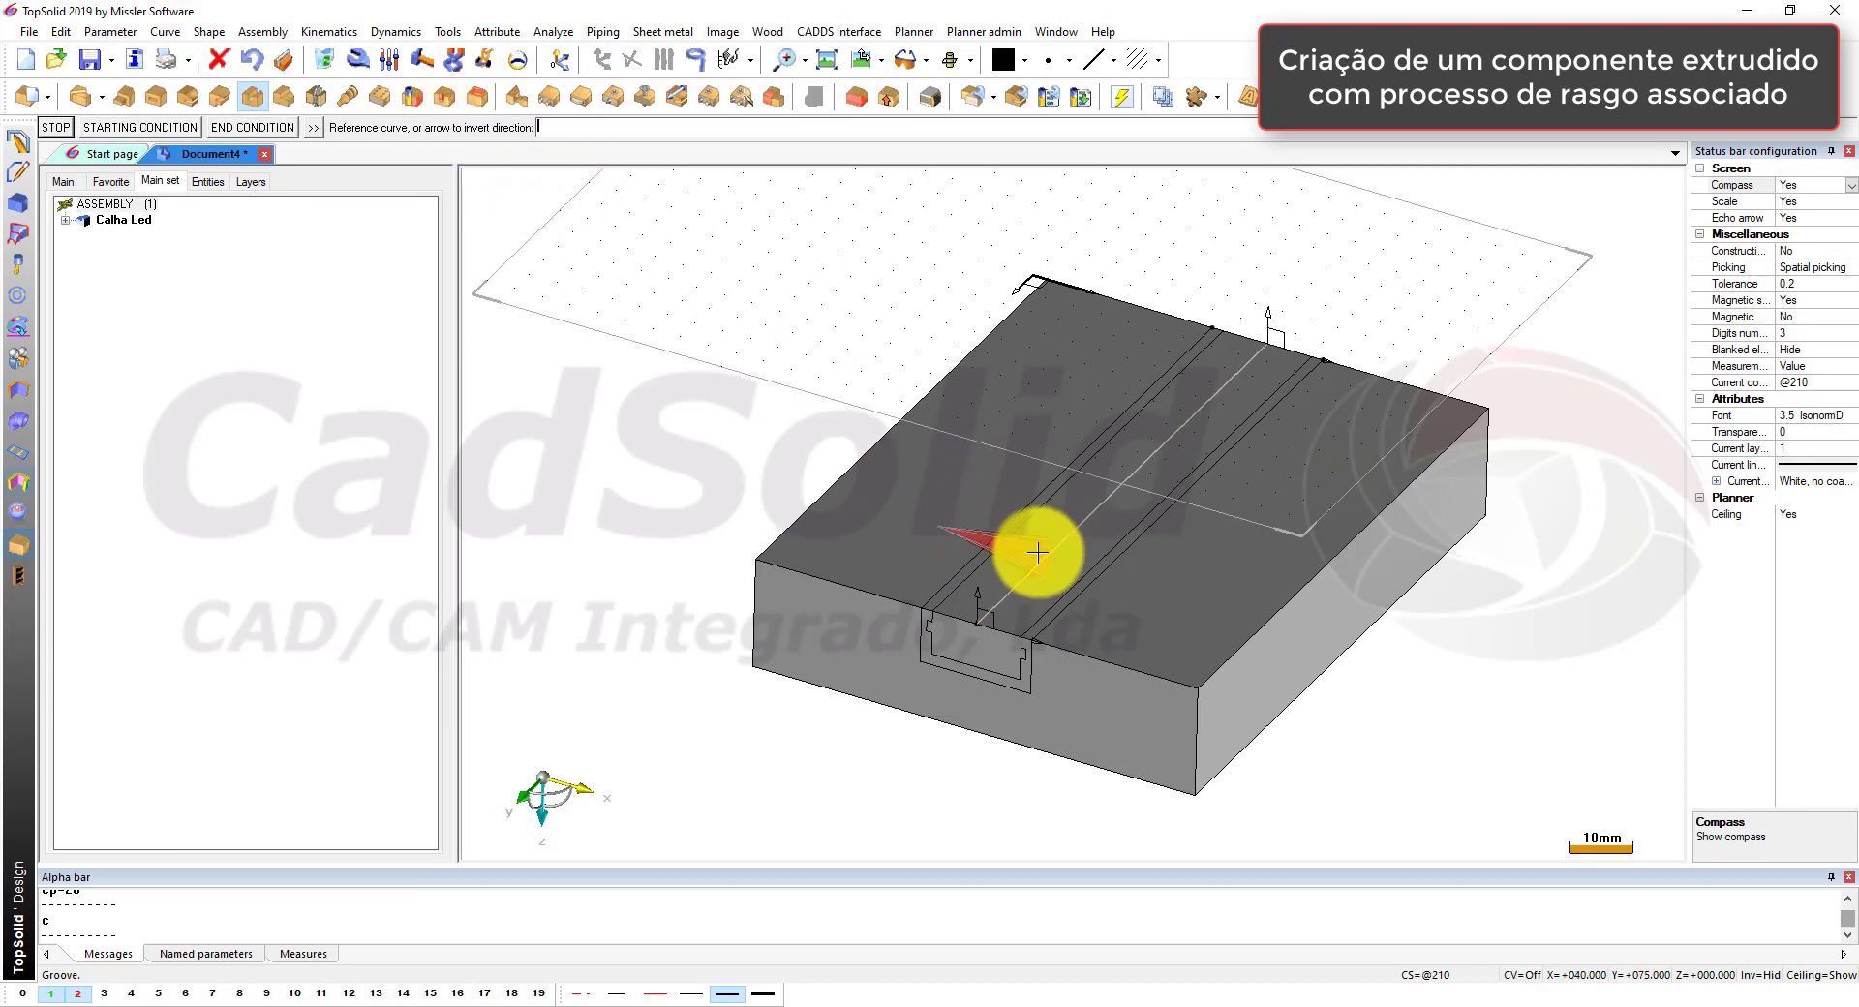
pyautogui.click(56, 127)
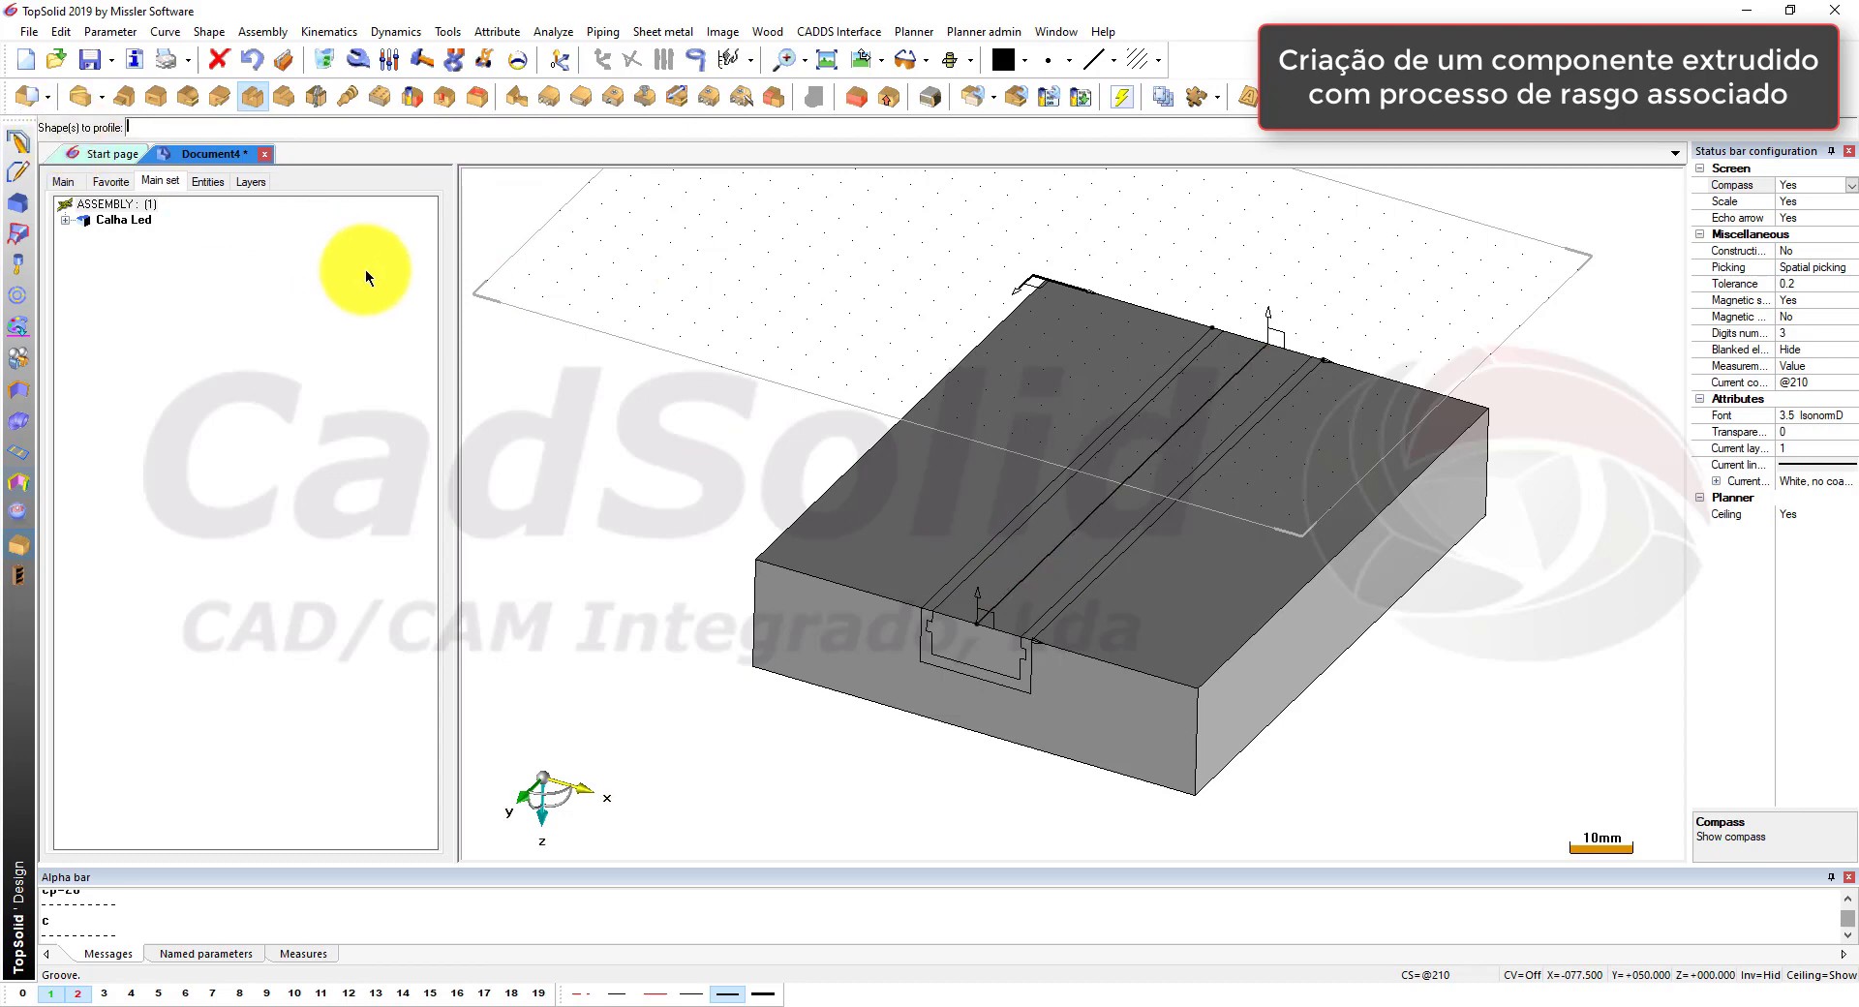
pyautogui.click(856, 576)
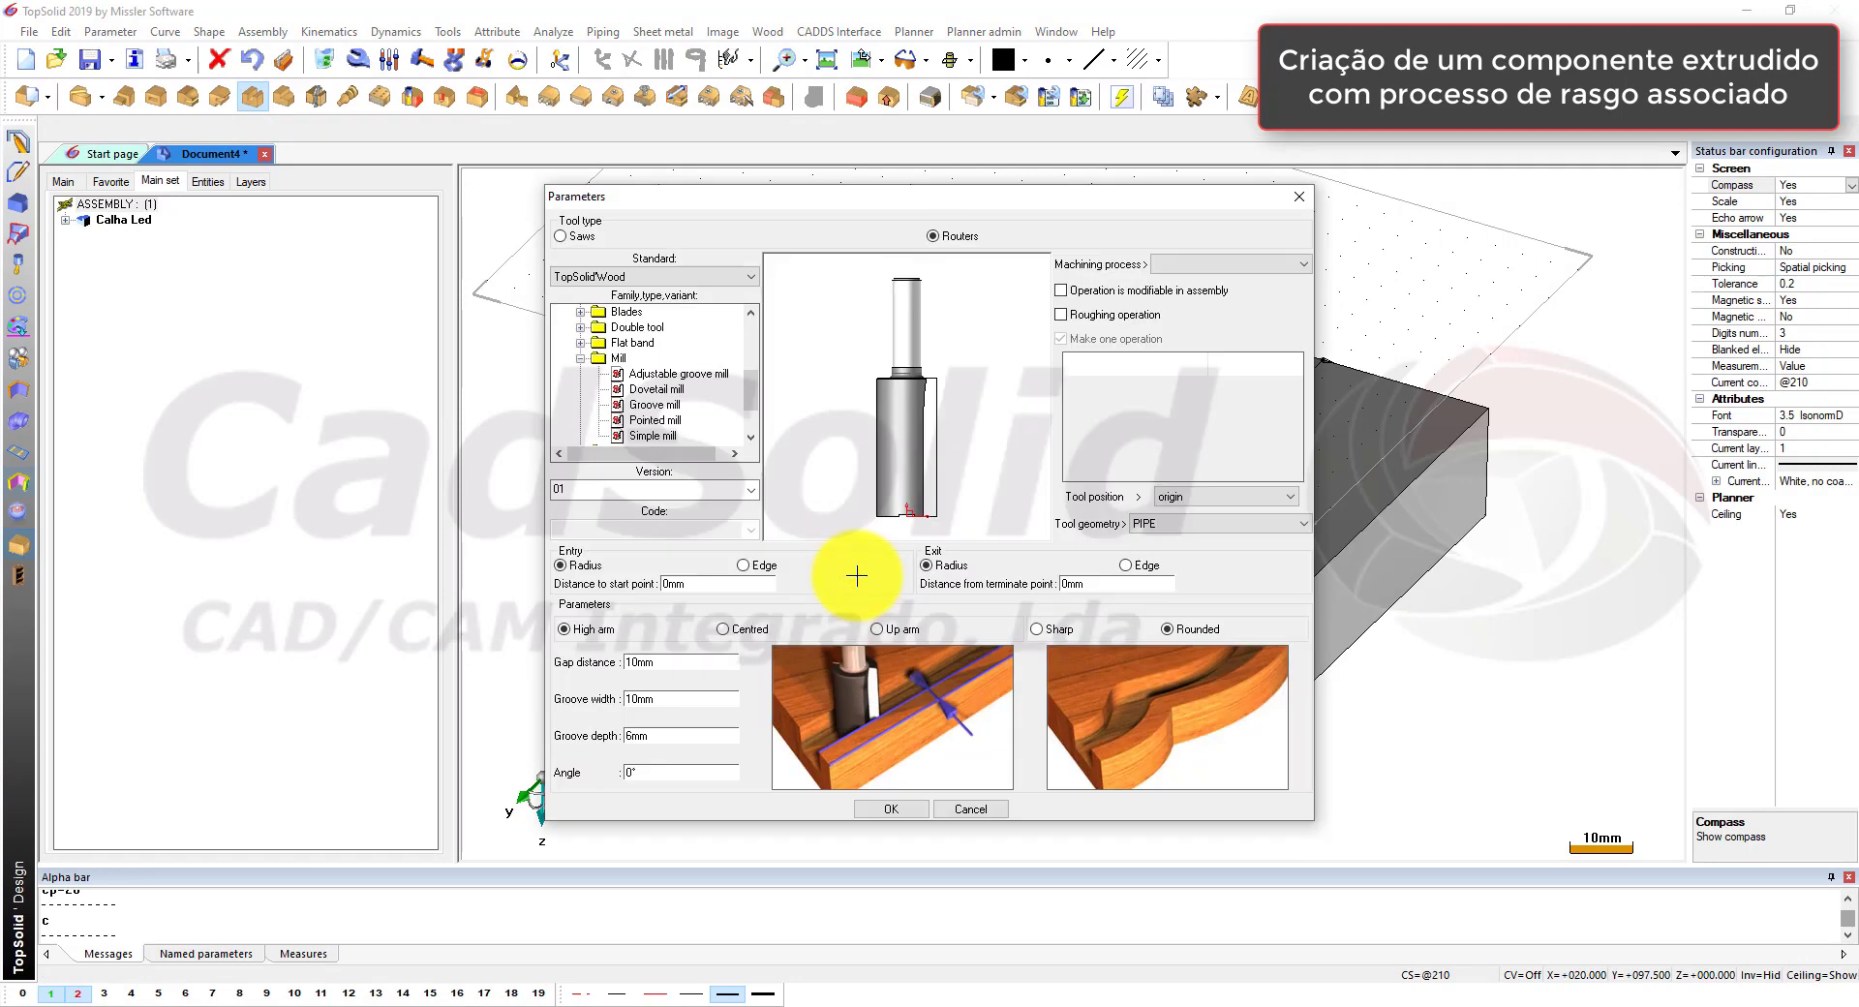
# Step: Cut the groove with a centred Simple mill, using gap distance 0 mm, groove width l and groove depth p
pyautogui.click(658, 436)
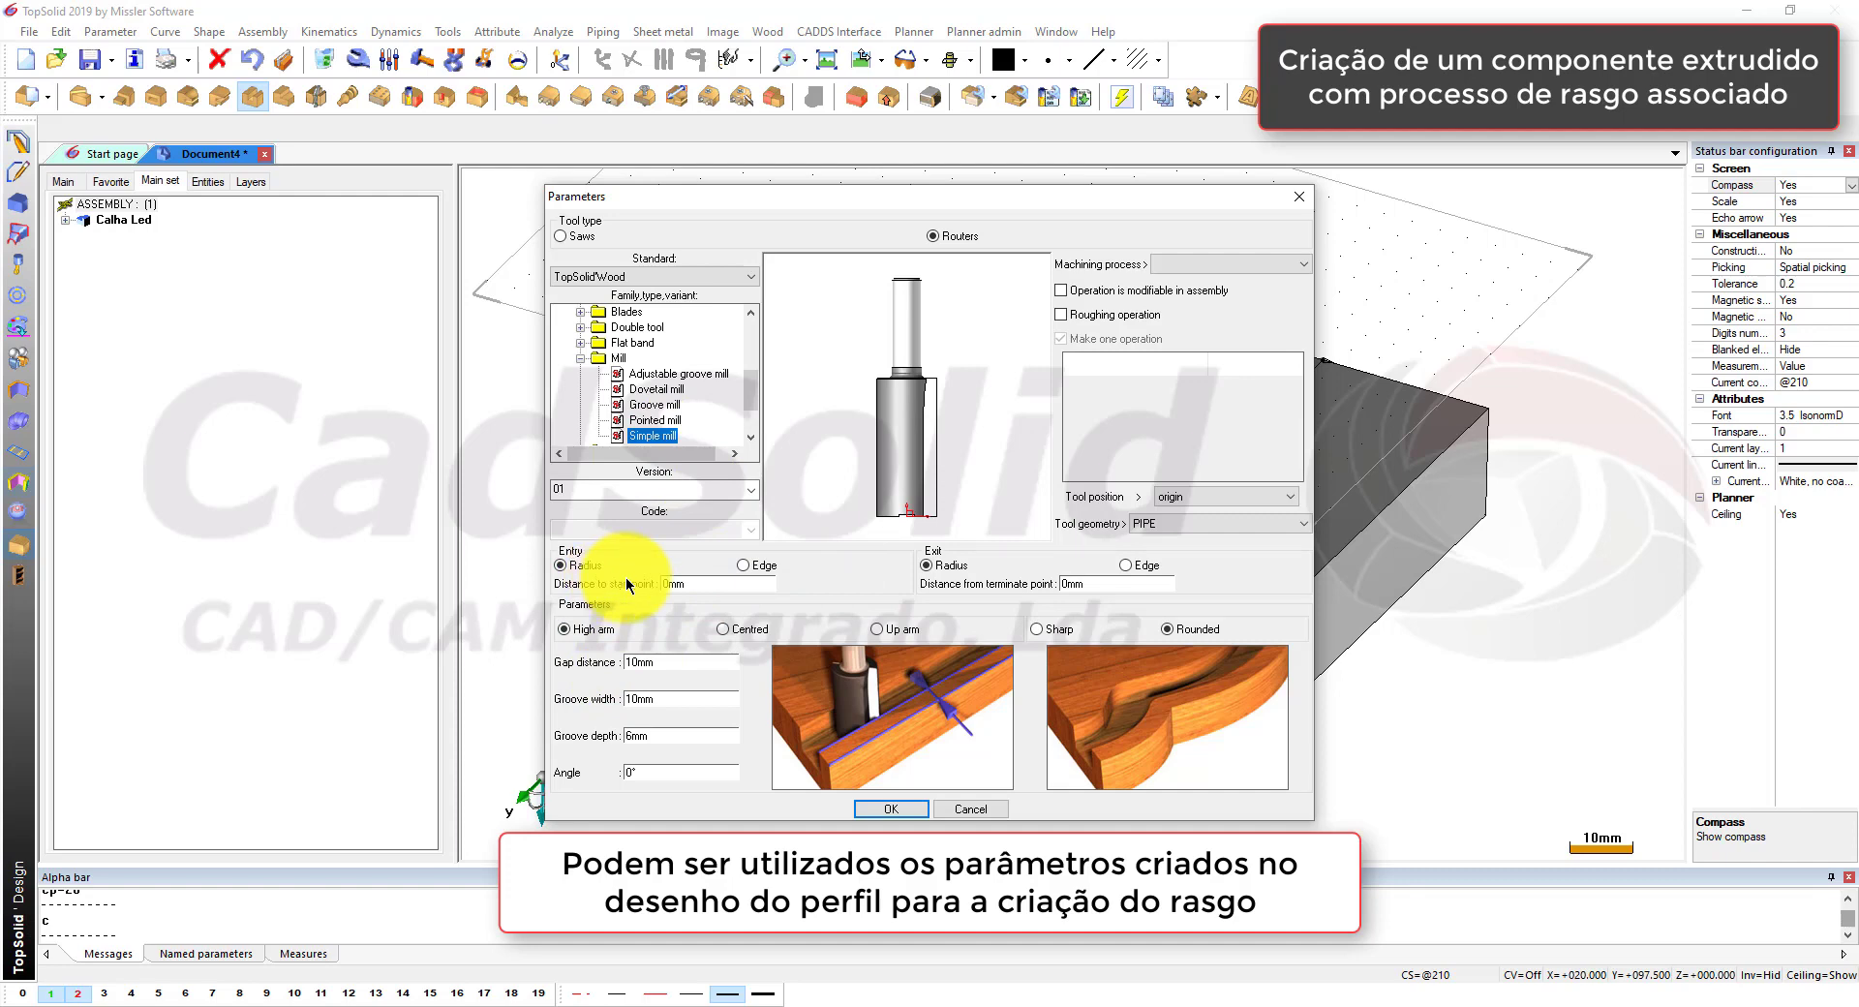
pyautogui.doubleClick(634, 662)
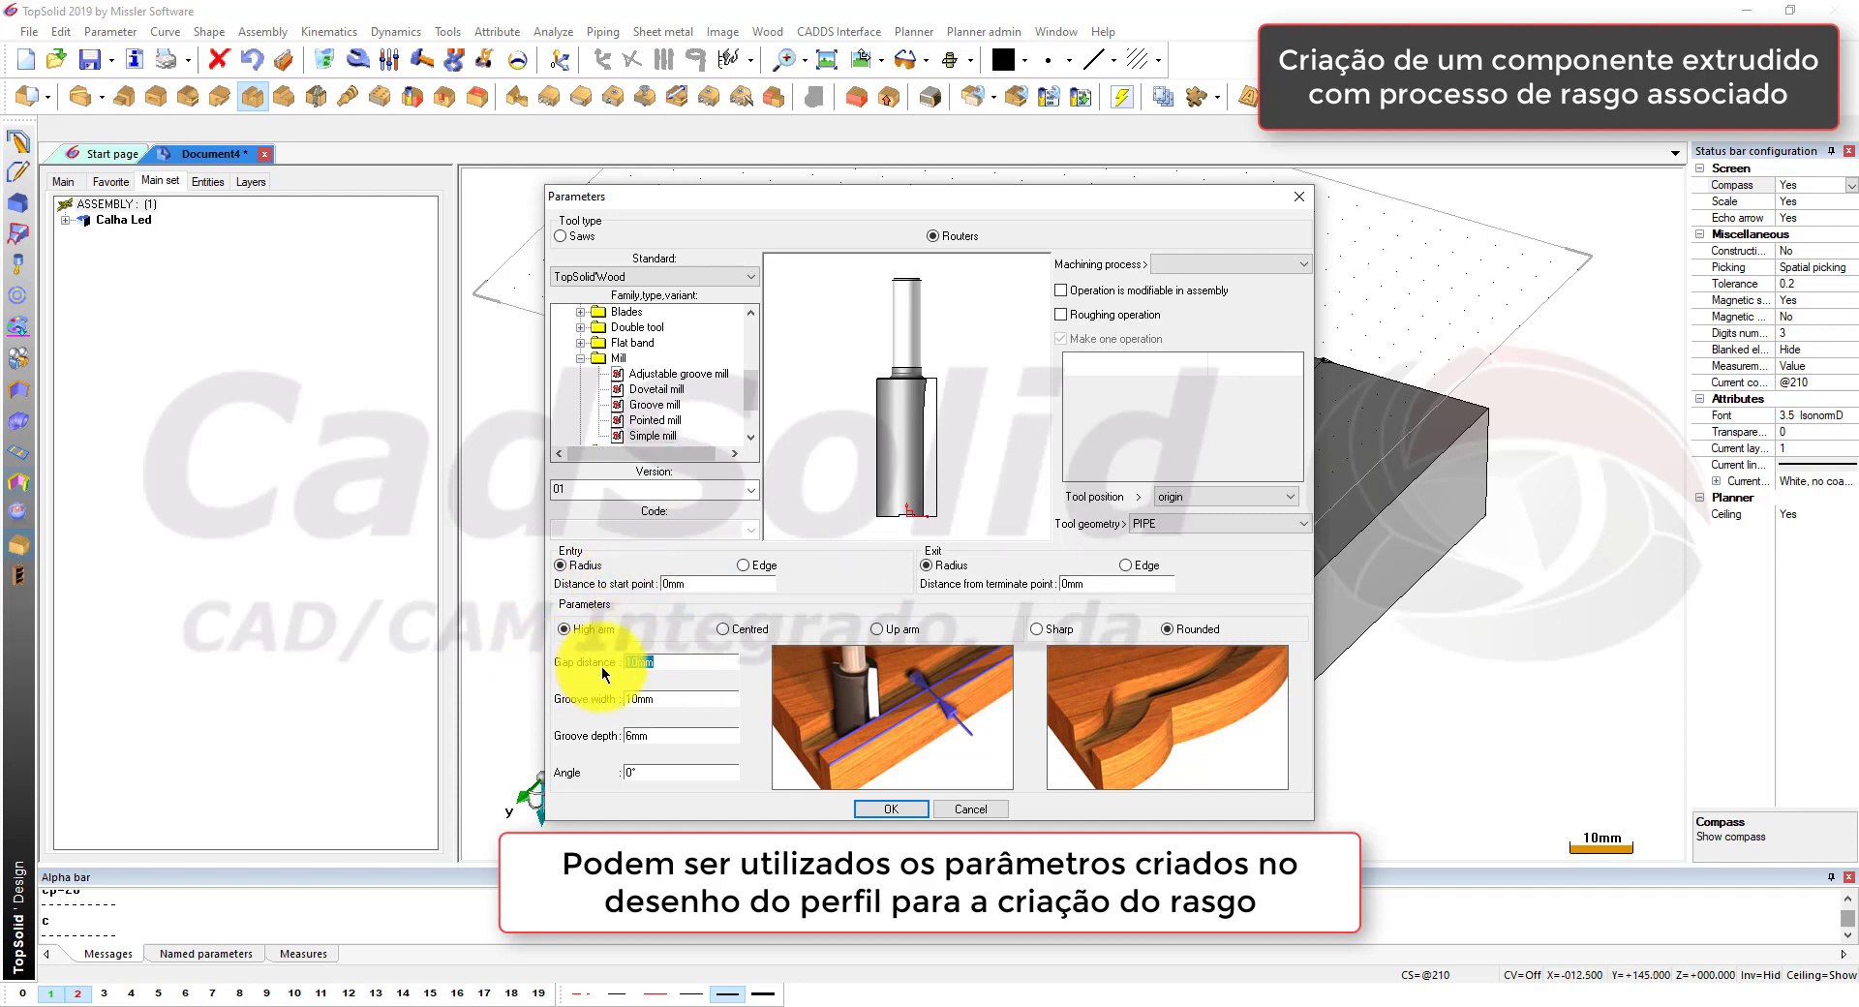
pyautogui.write('0')
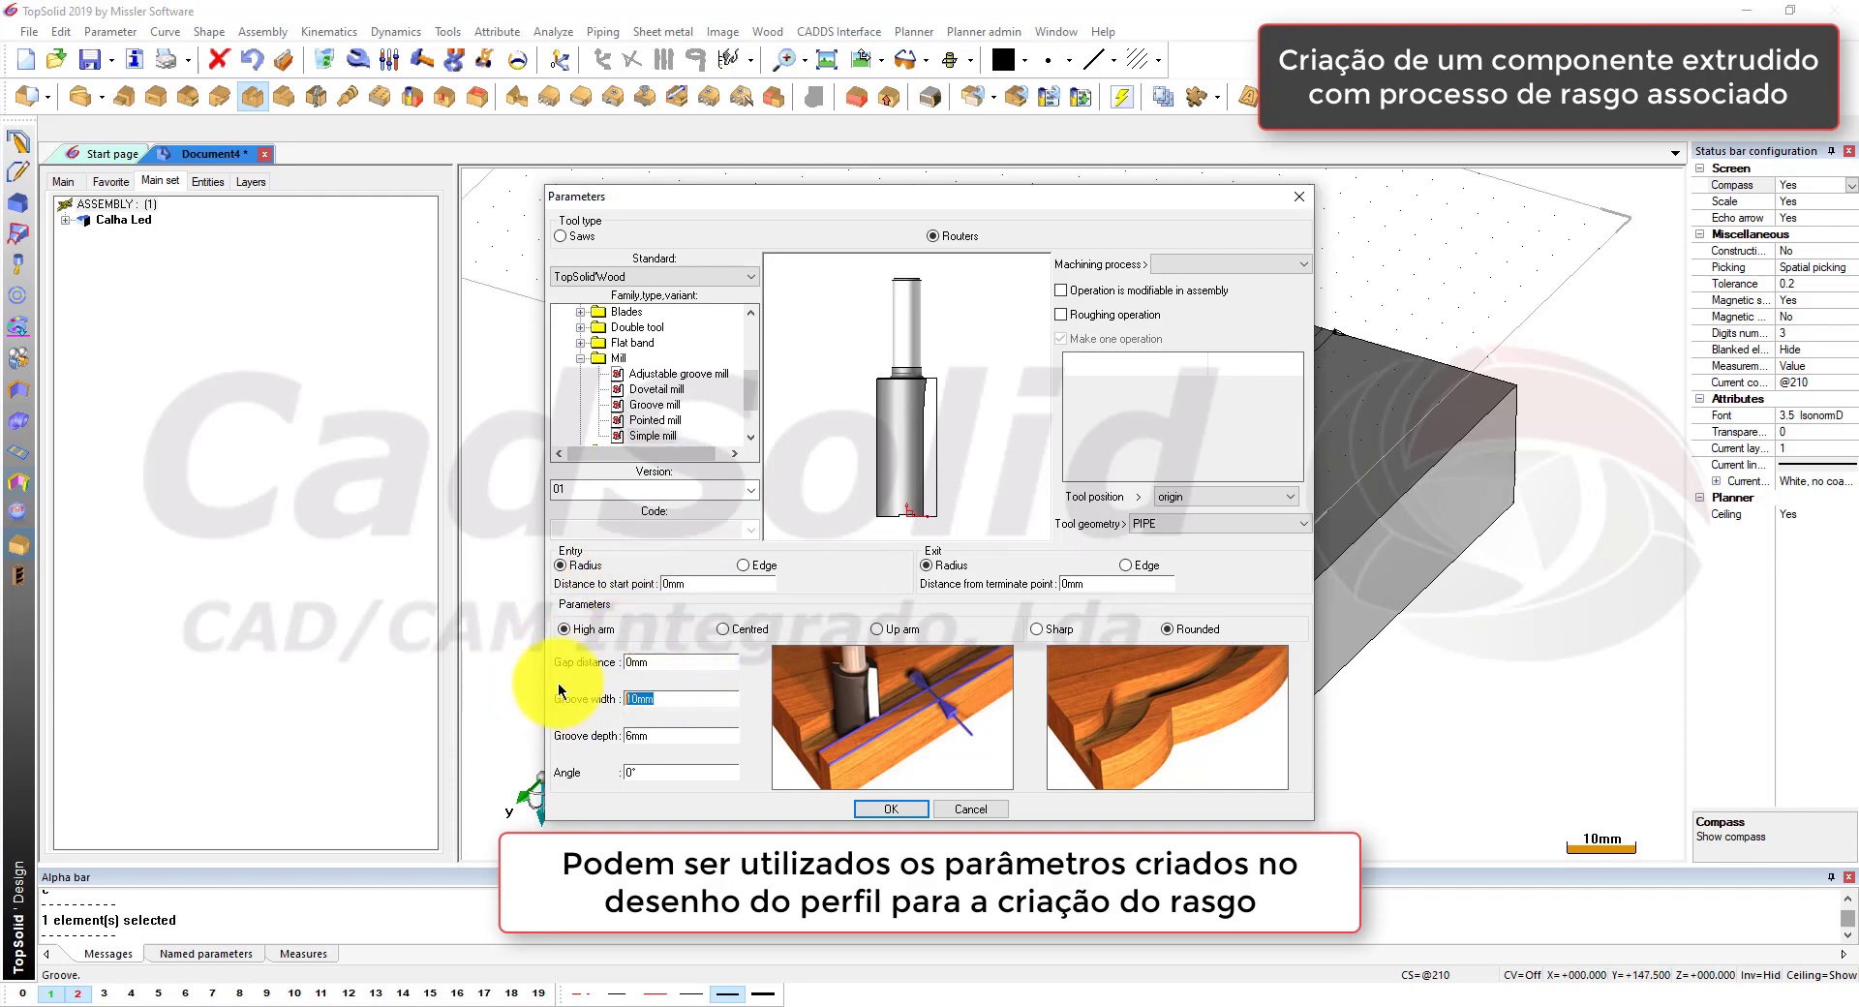
pyautogui.write('l')
pyautogui.press('Tab')
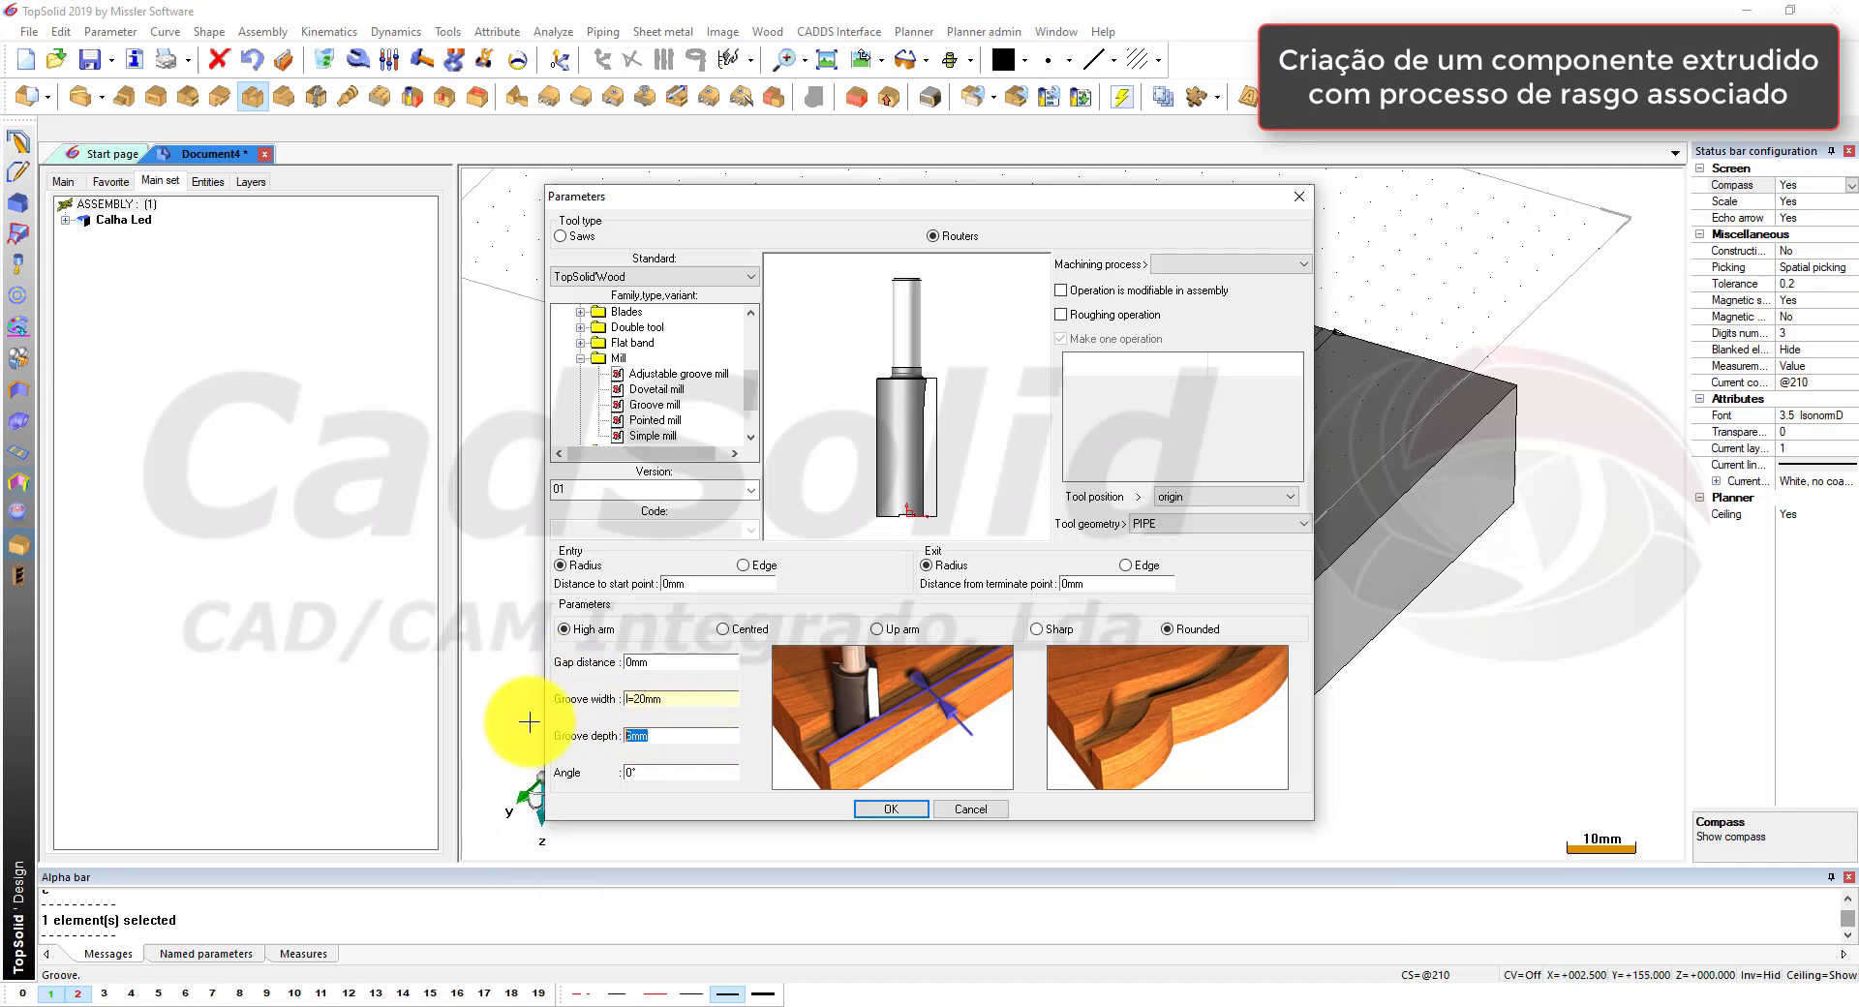
pyautogui.write('p=10mm')
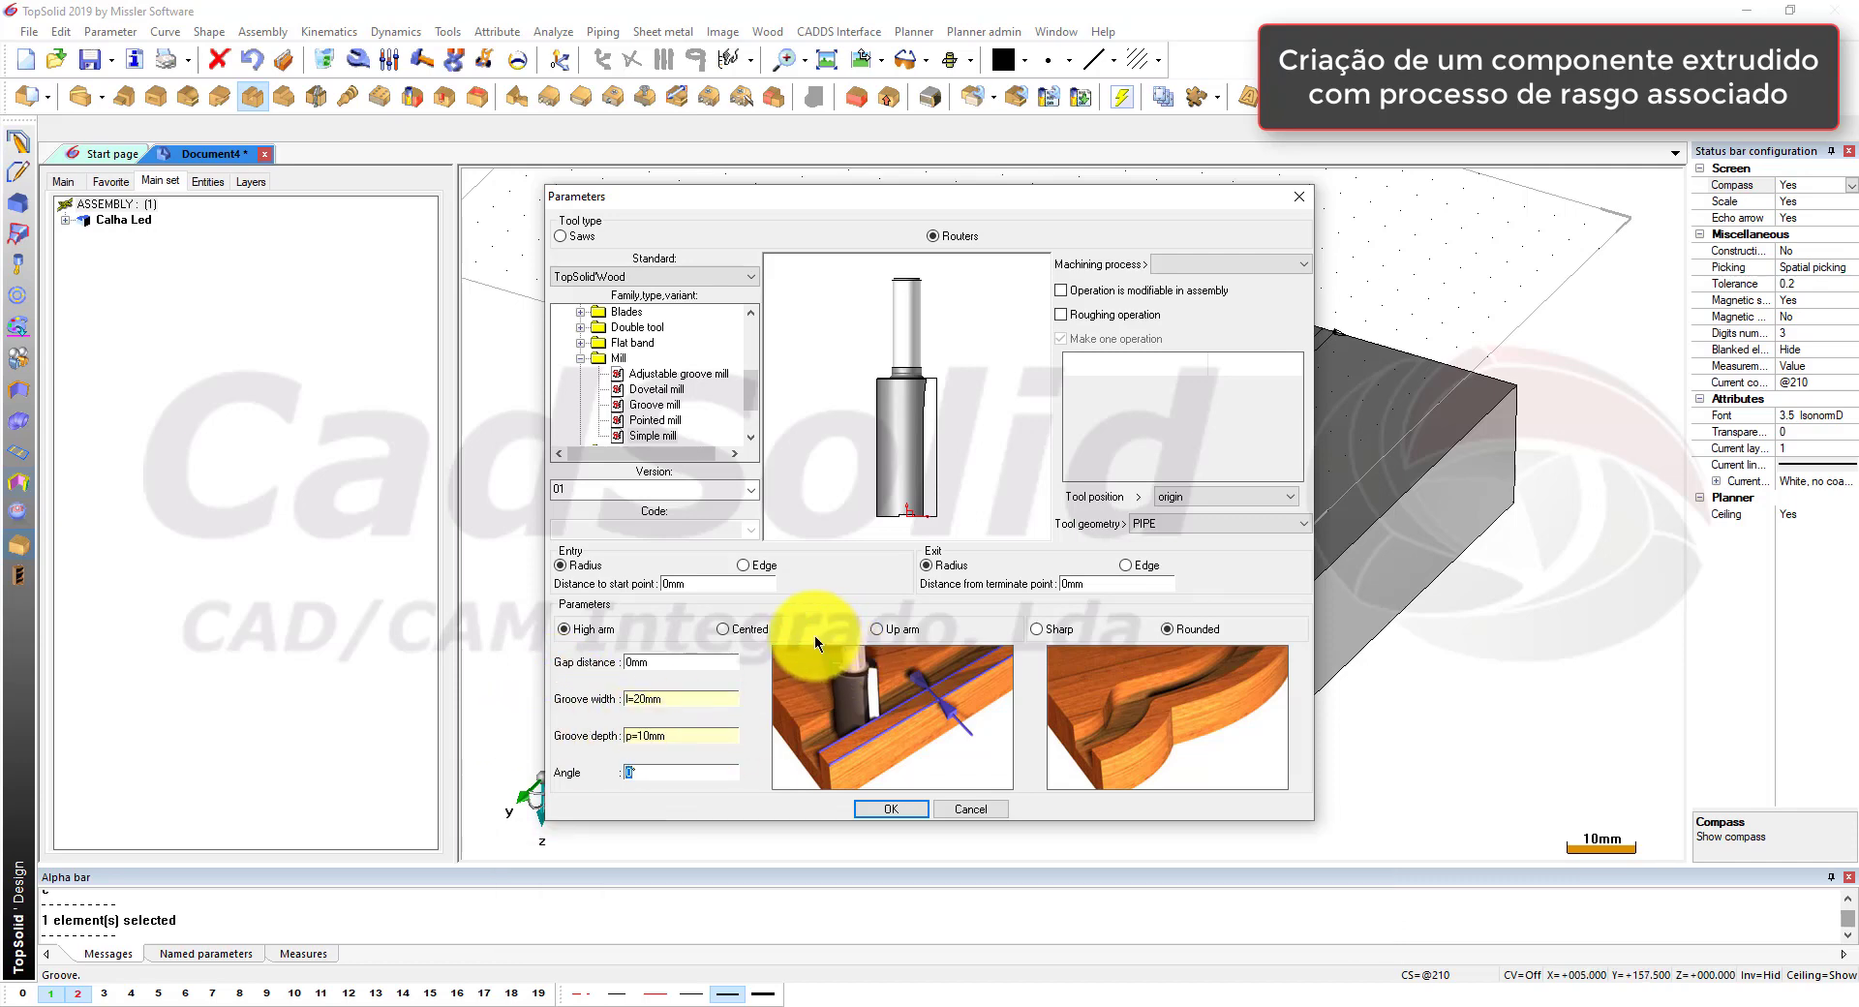
pyautogui.press('Tab')
pyautogui.click(722, 629)
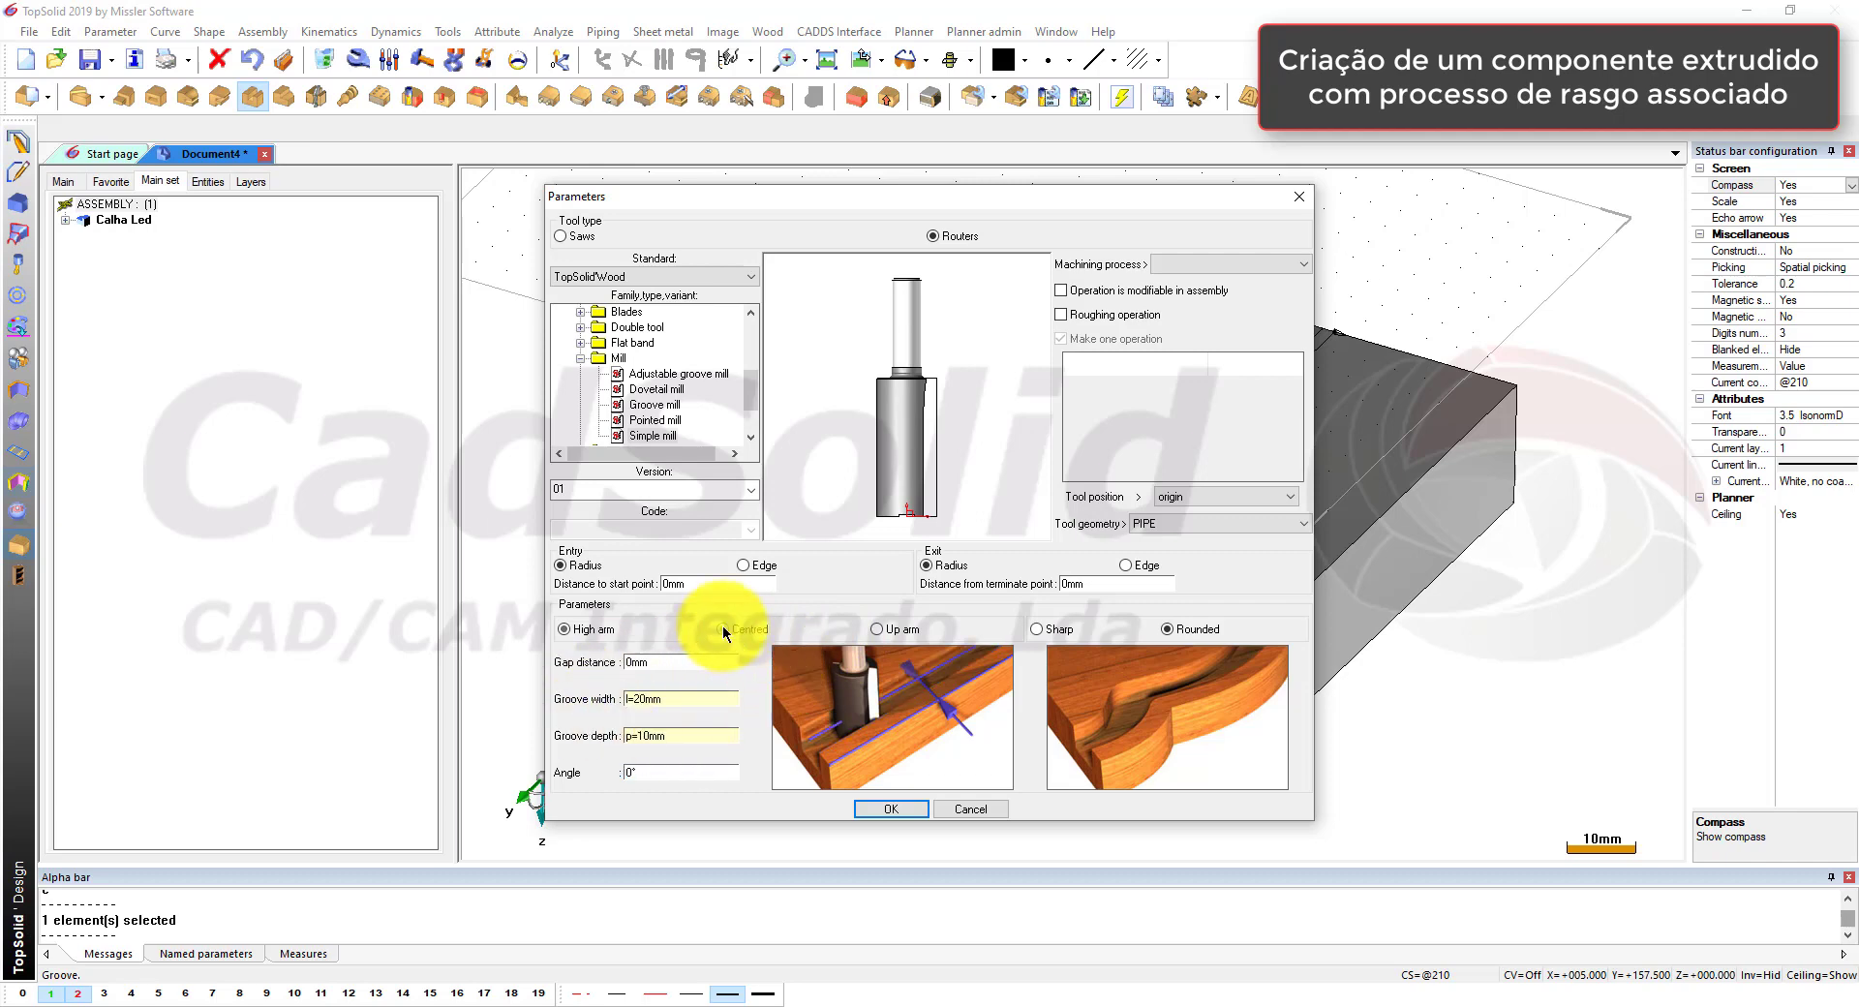
pyautogui.click(888, 809)
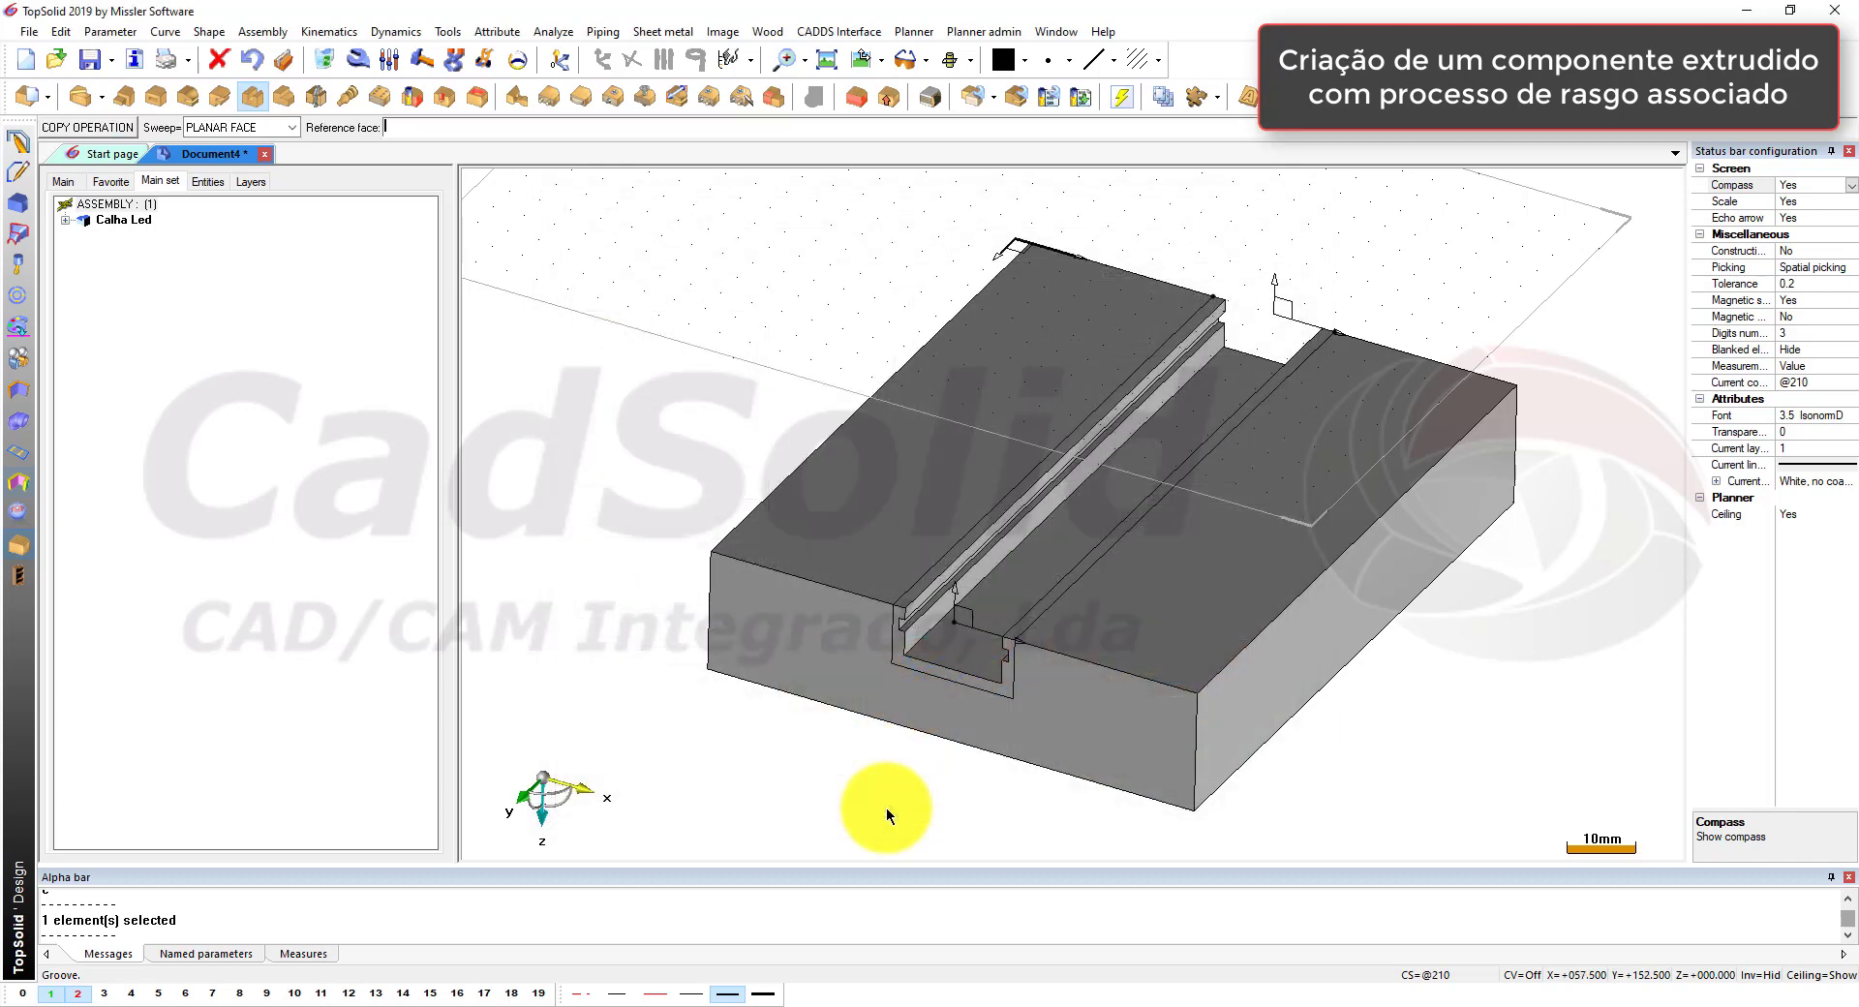
# Step: Create a length parameter of 0.5 mm named fpr with the designation Folga profundidade rasgo, without screen text
pyautogui.scroll(5, 978, 606)
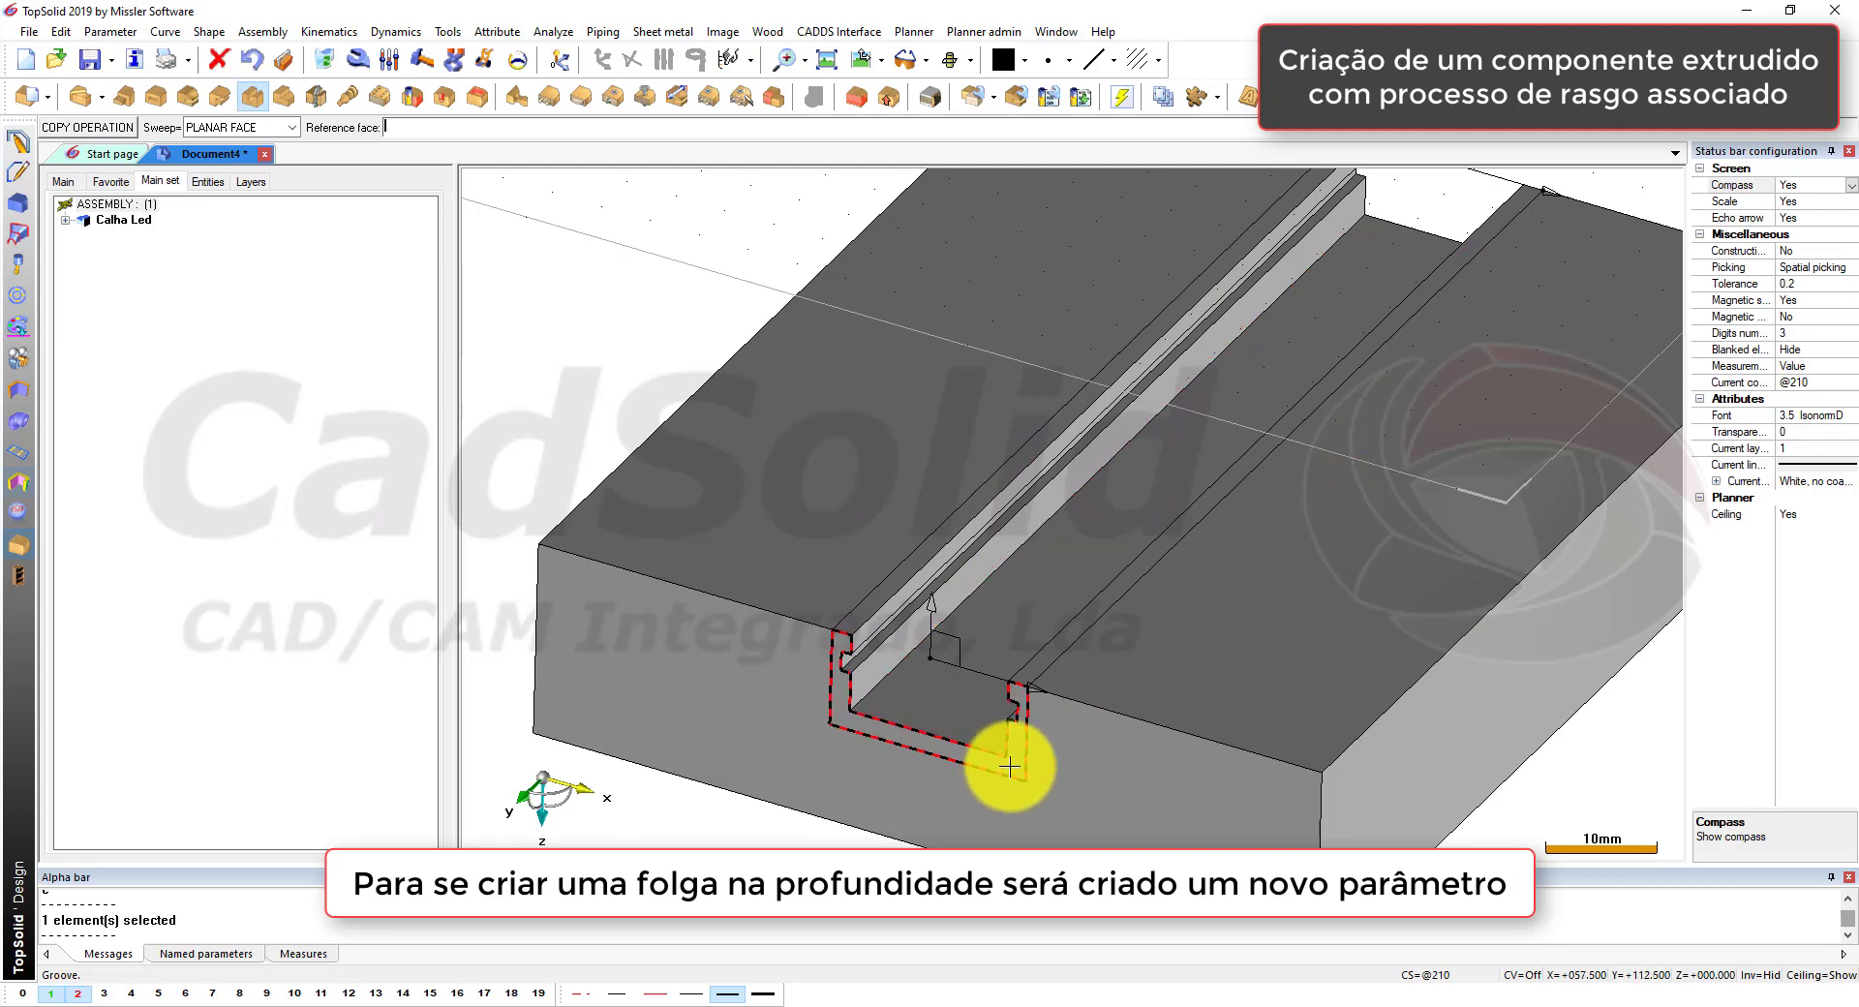
pyautogui.click(207, 182)
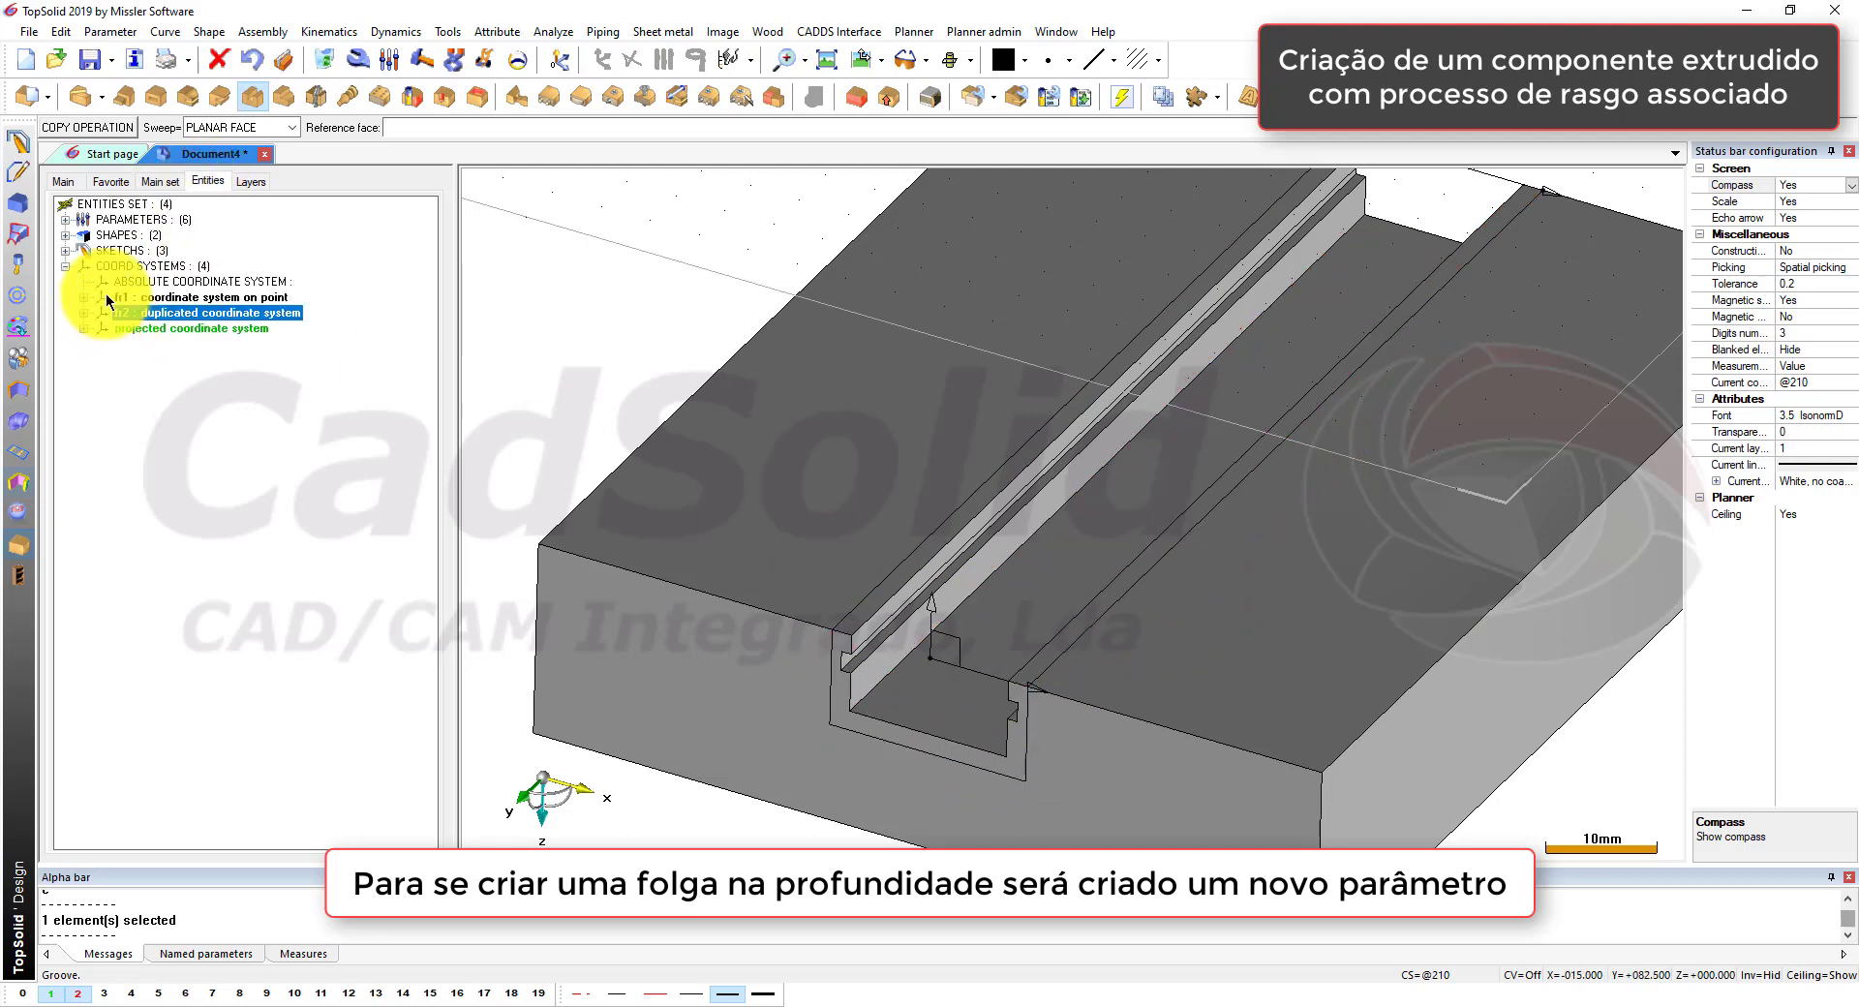
pyautogui.click(110, 234)
pyautogui.click(65, 220)
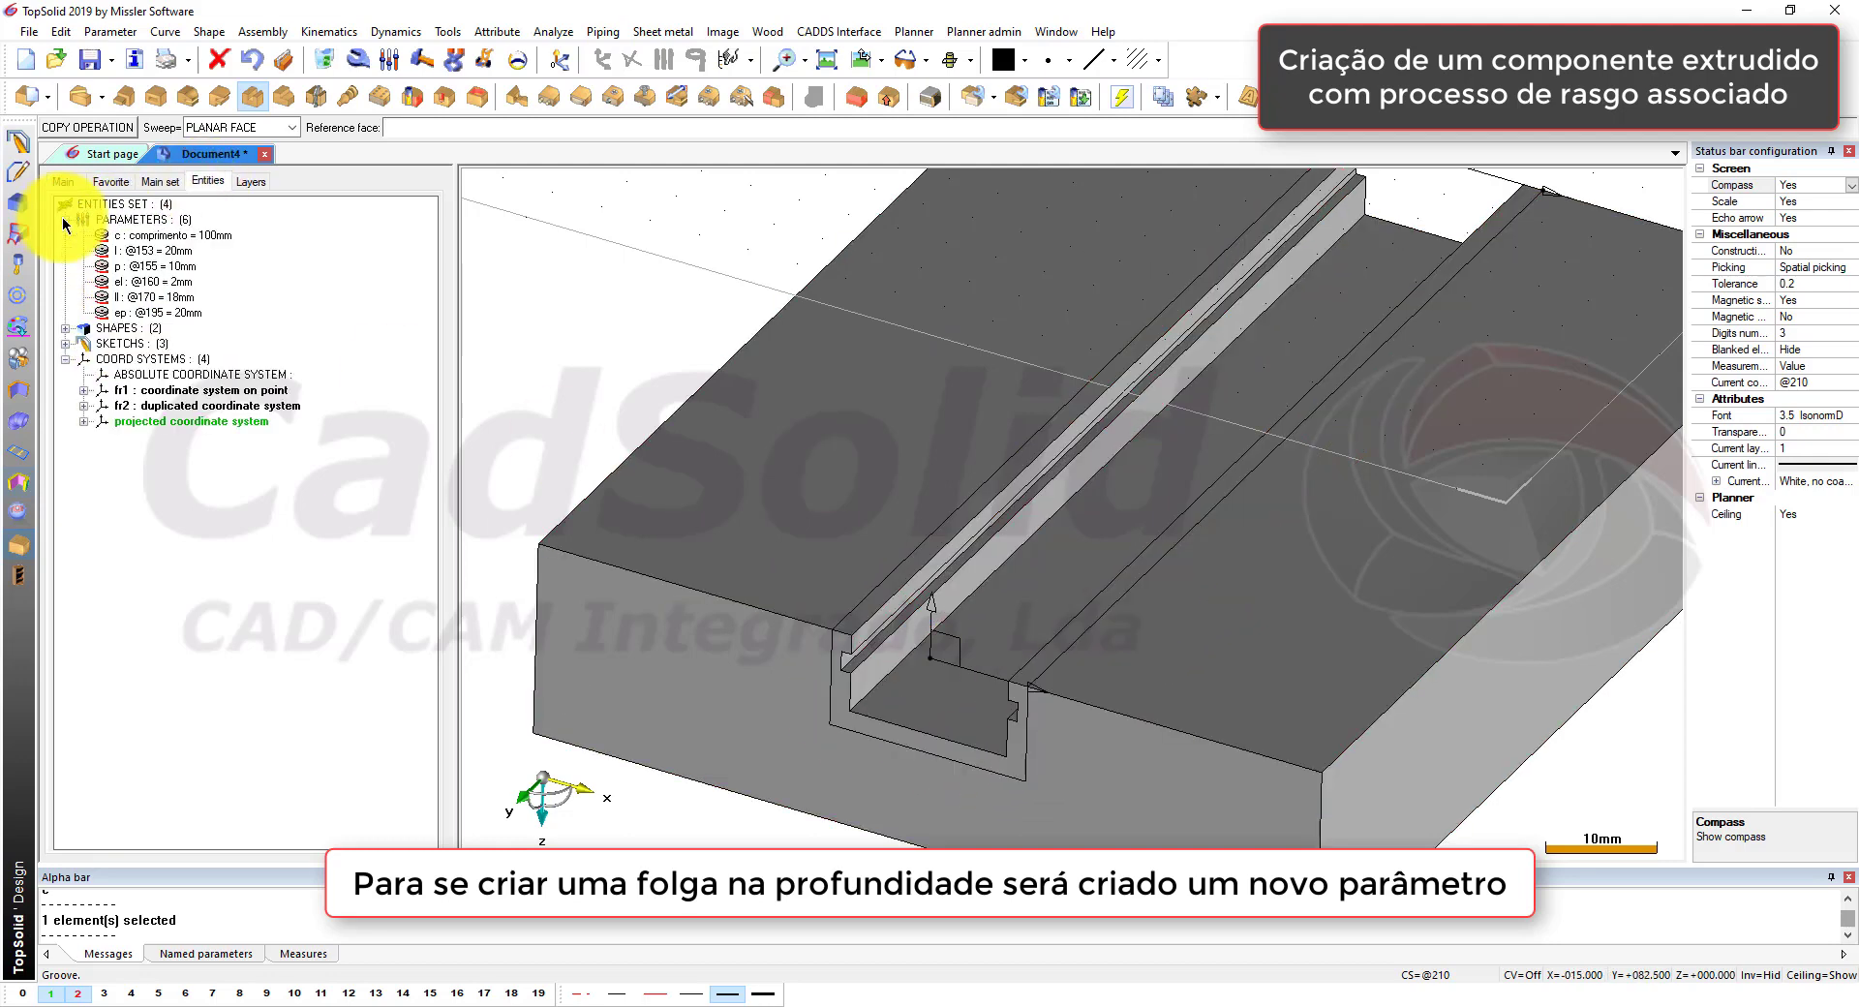
pyautogui.rightClick(126, 223)
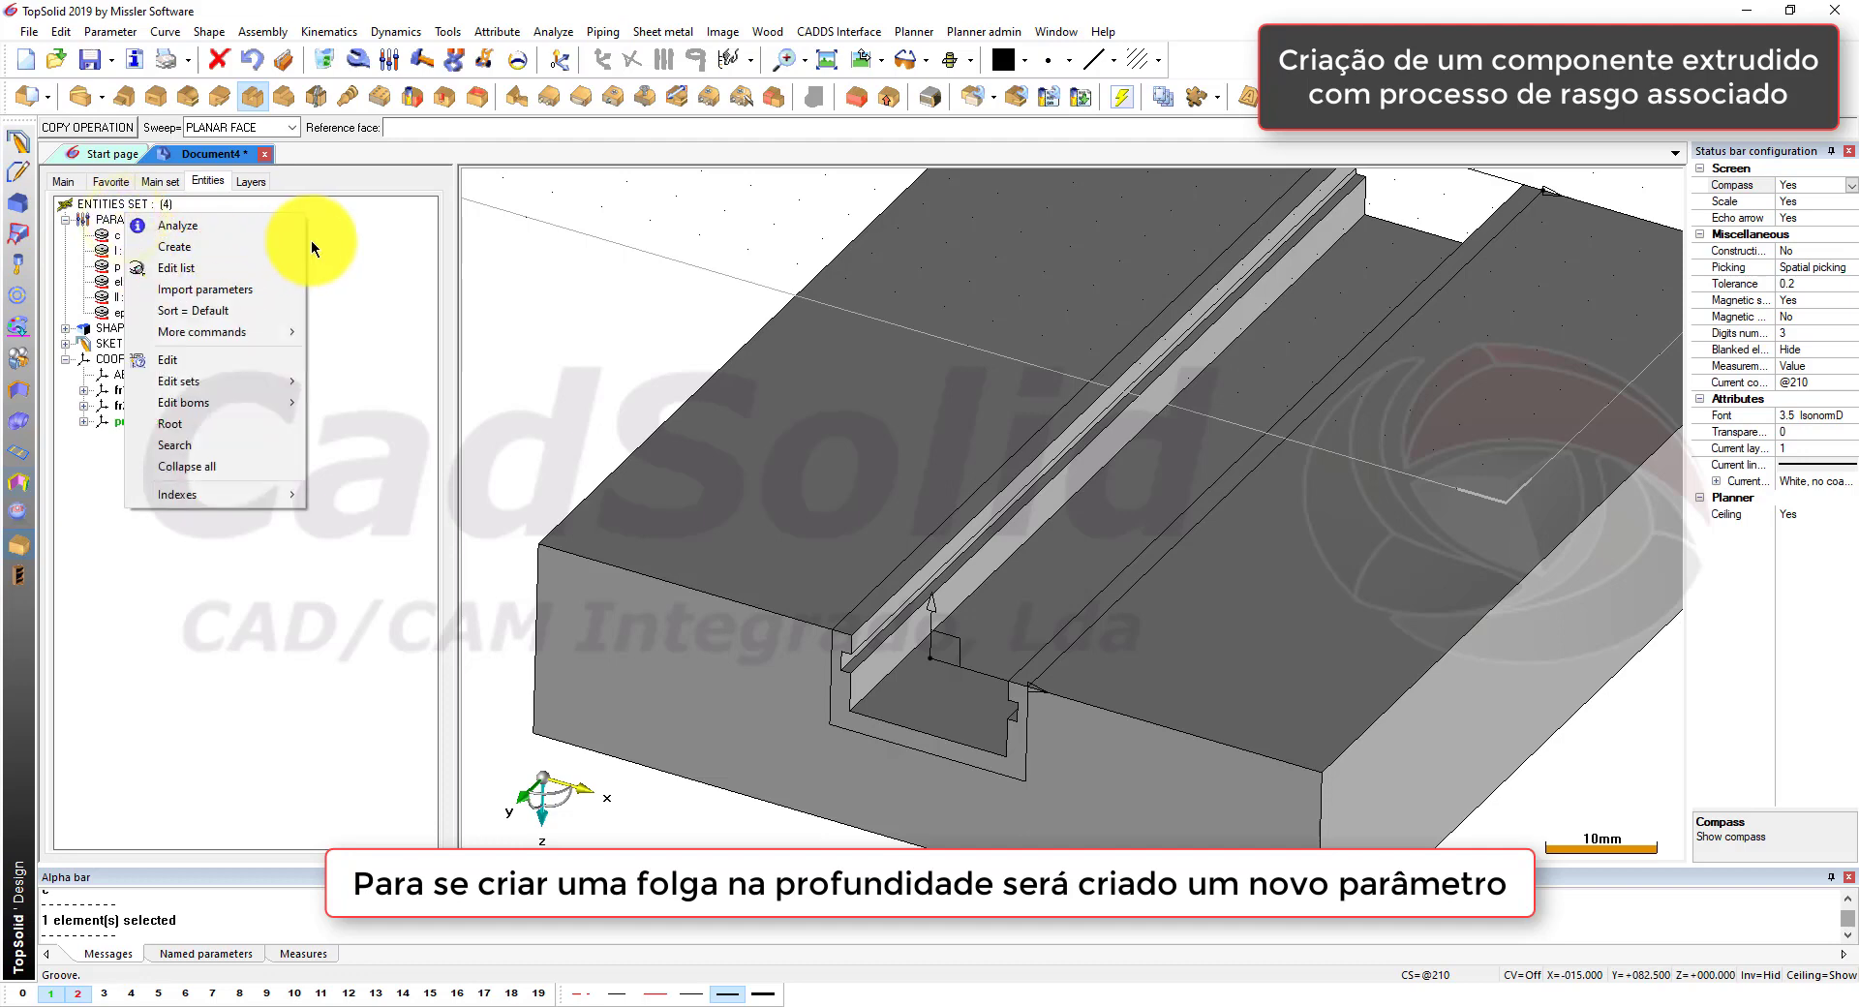
pyautogui.click(404, 239)
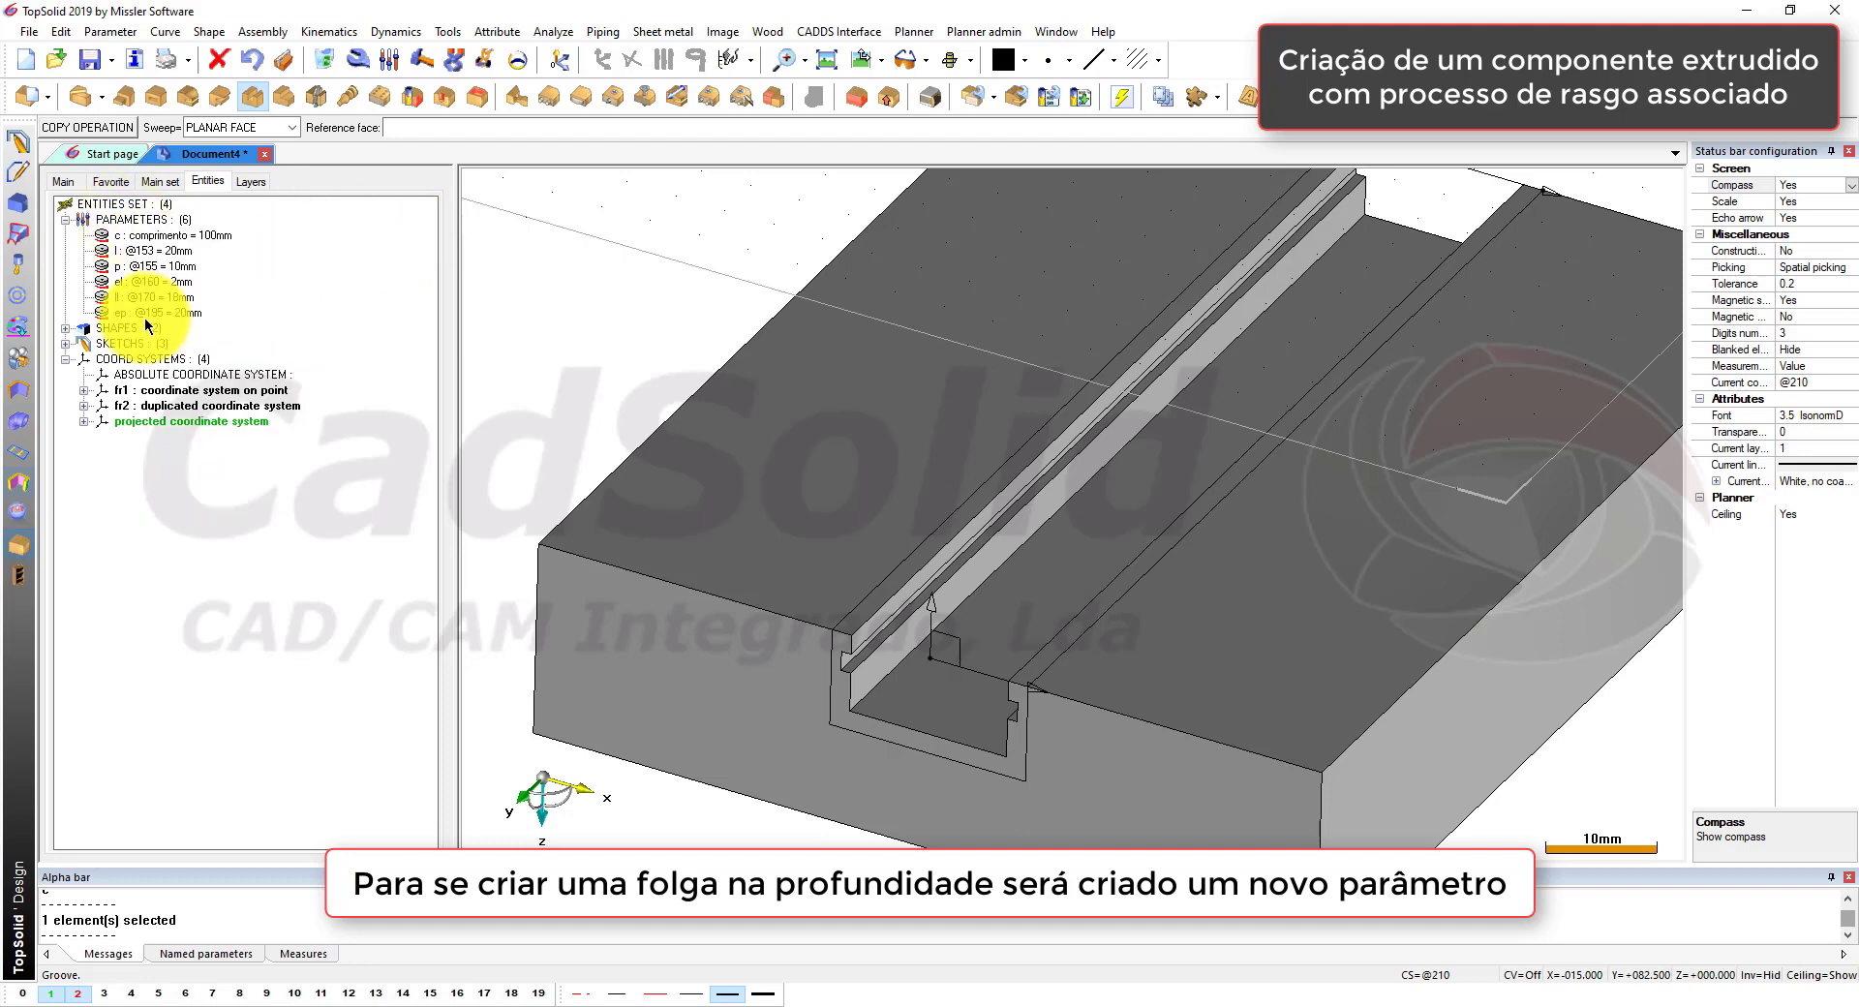
pyautogui.rightClick(154, 215)
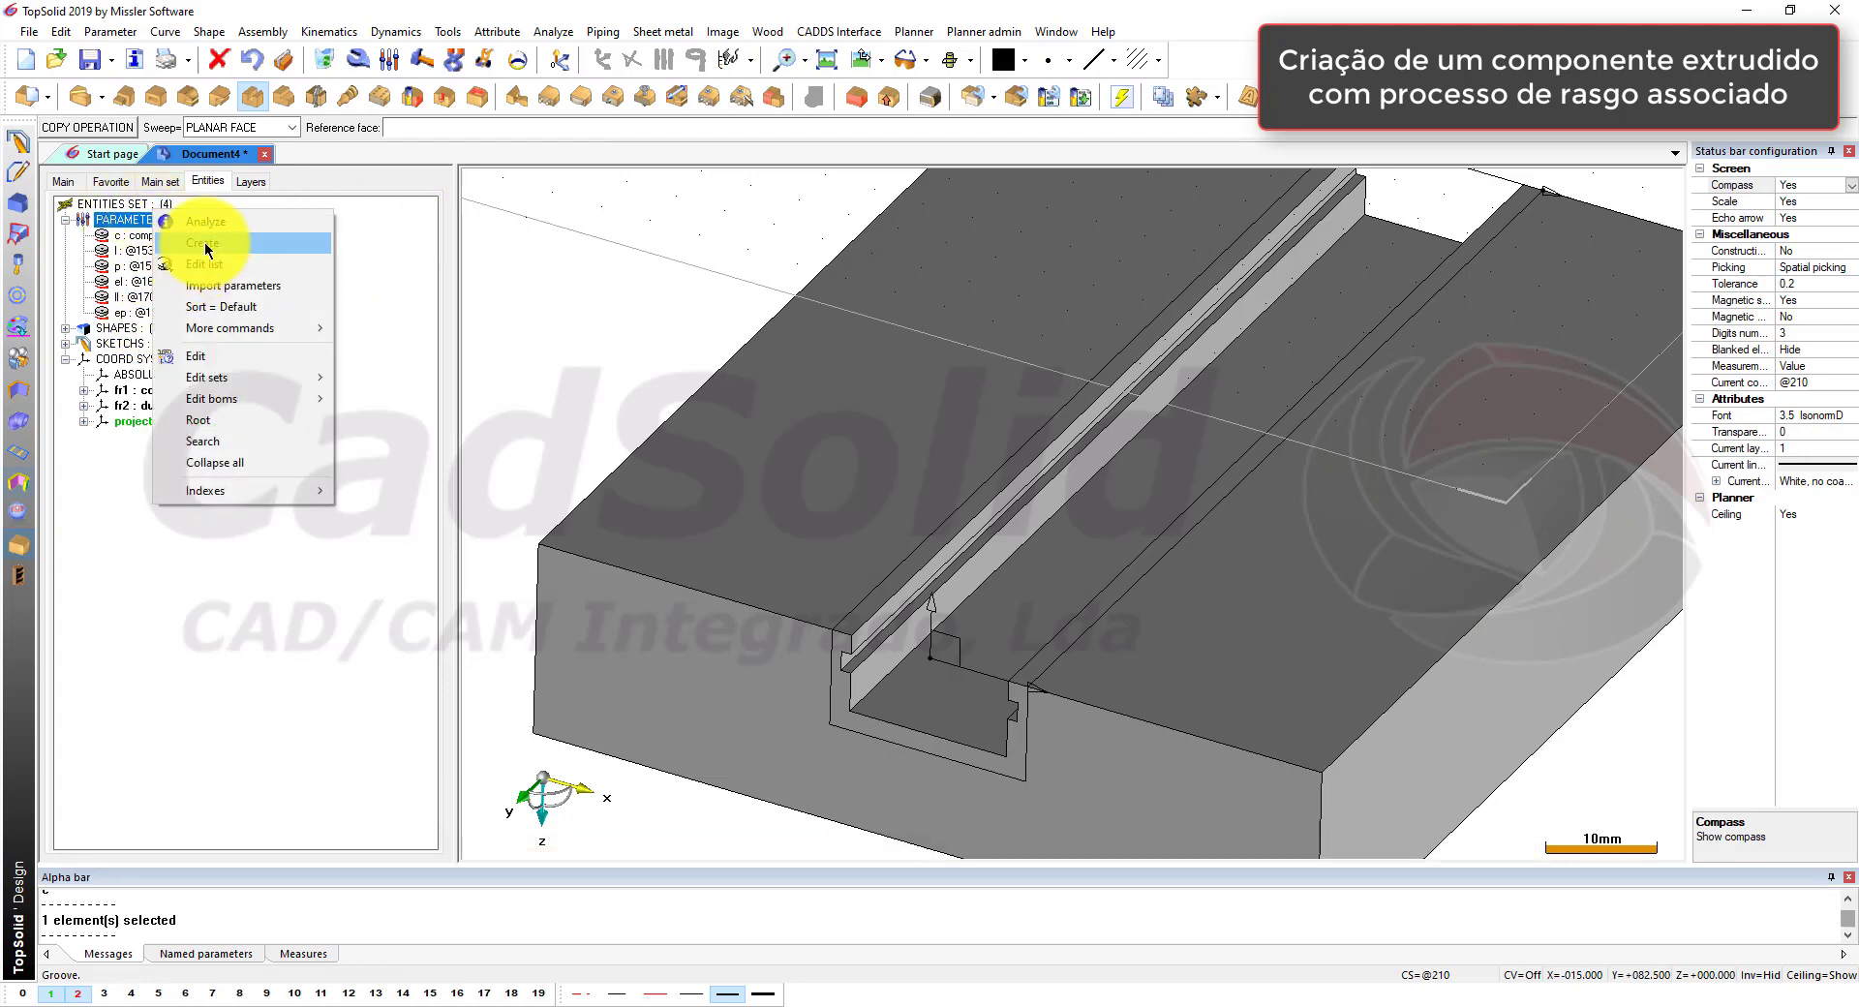
pyautogui.click(206, 248)
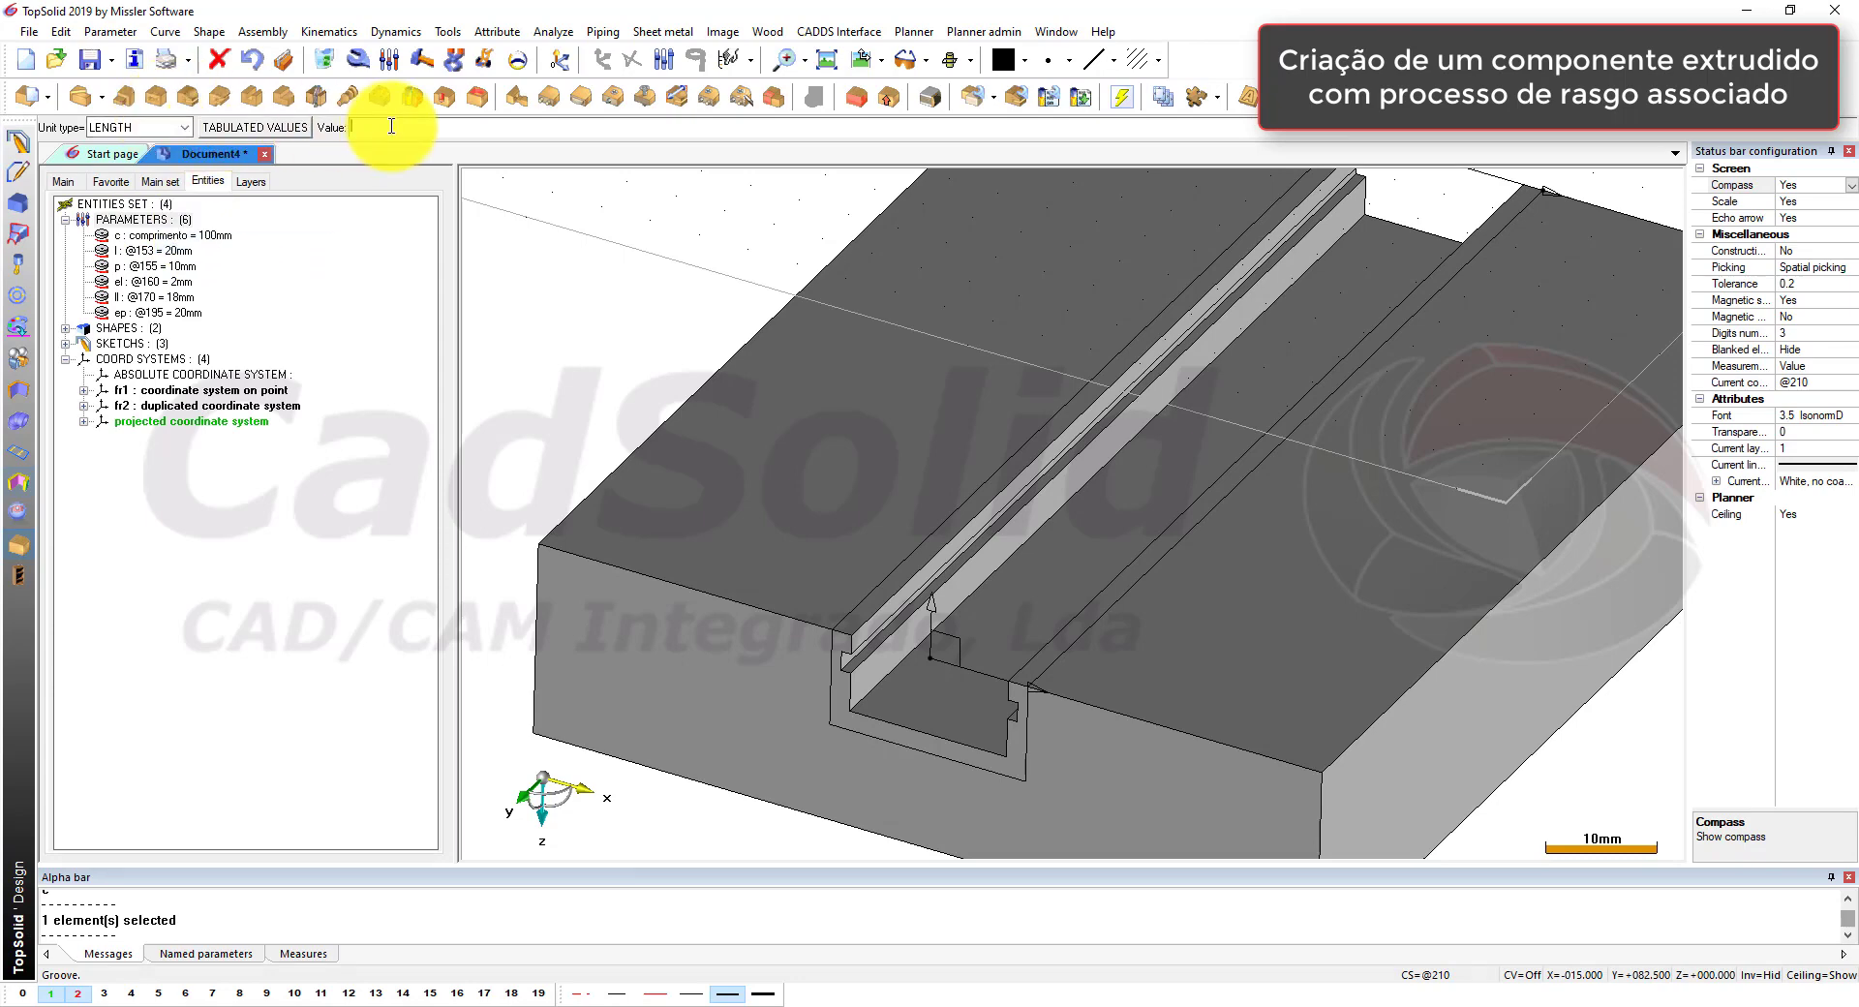
pyautogui.write('0.5')
pyautogui.press('Return')
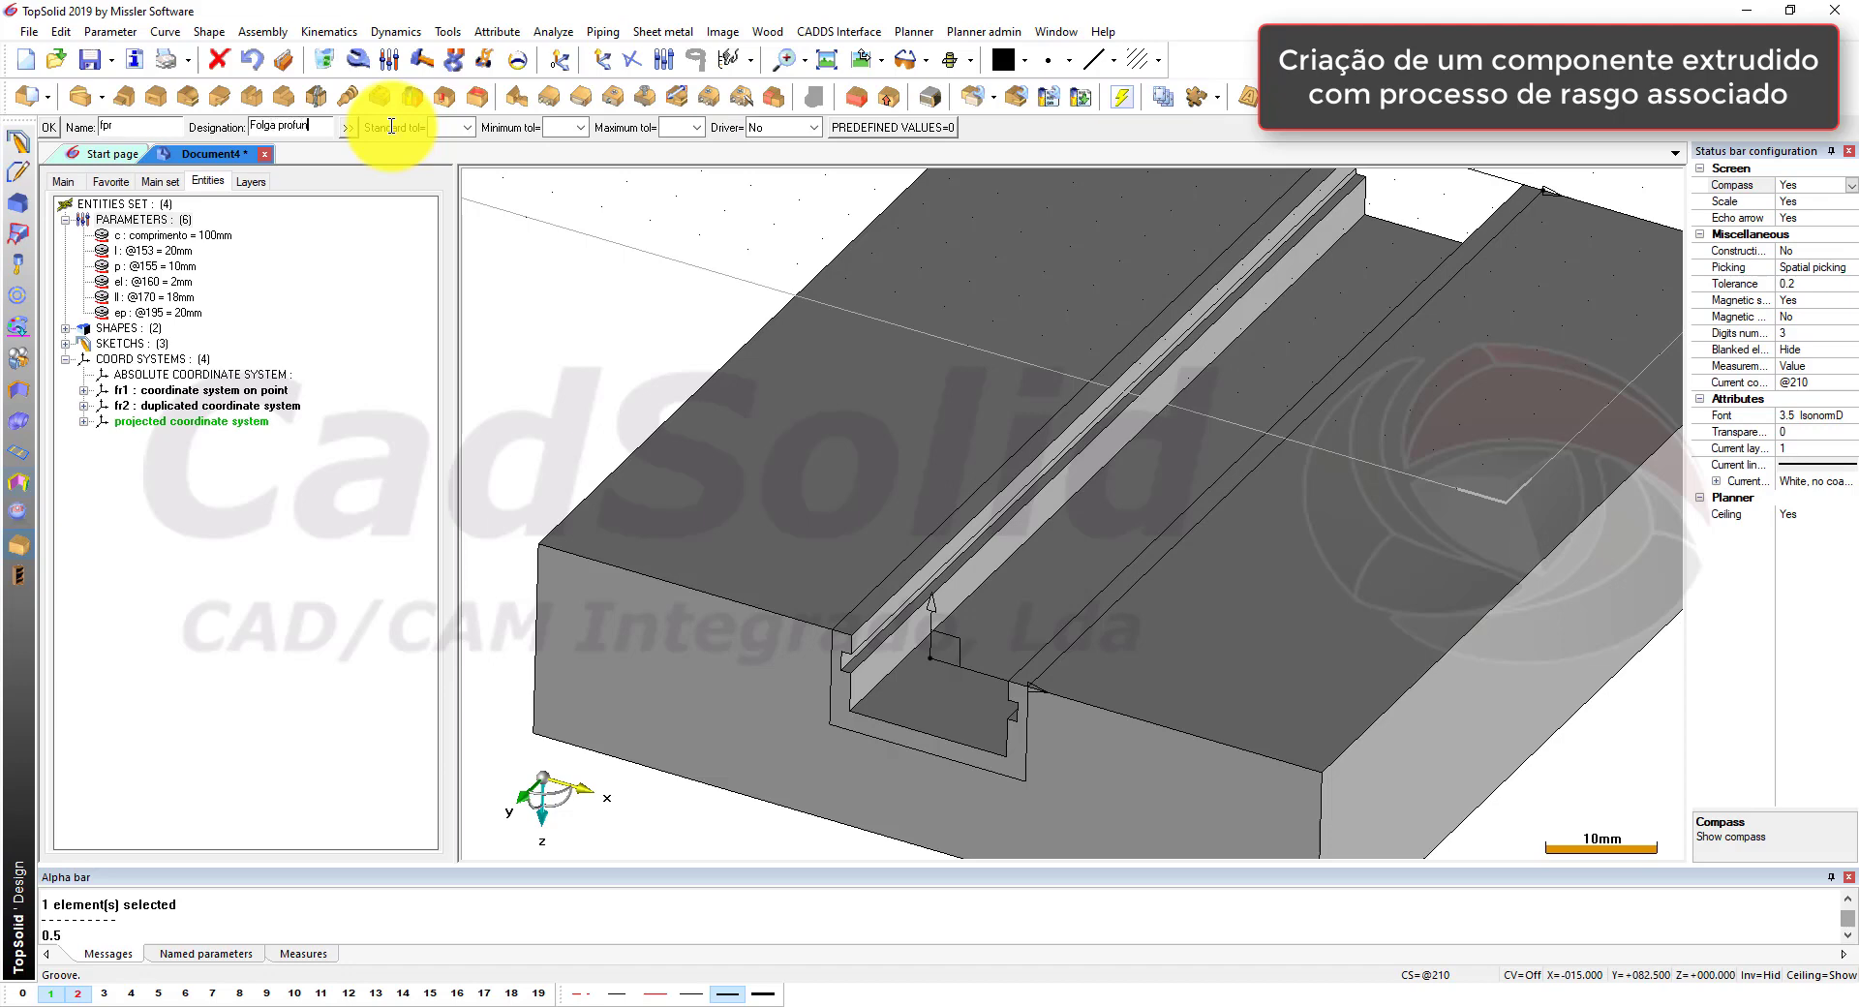
pyautogui.write('de rasgo')
pyautogui.press('Return')
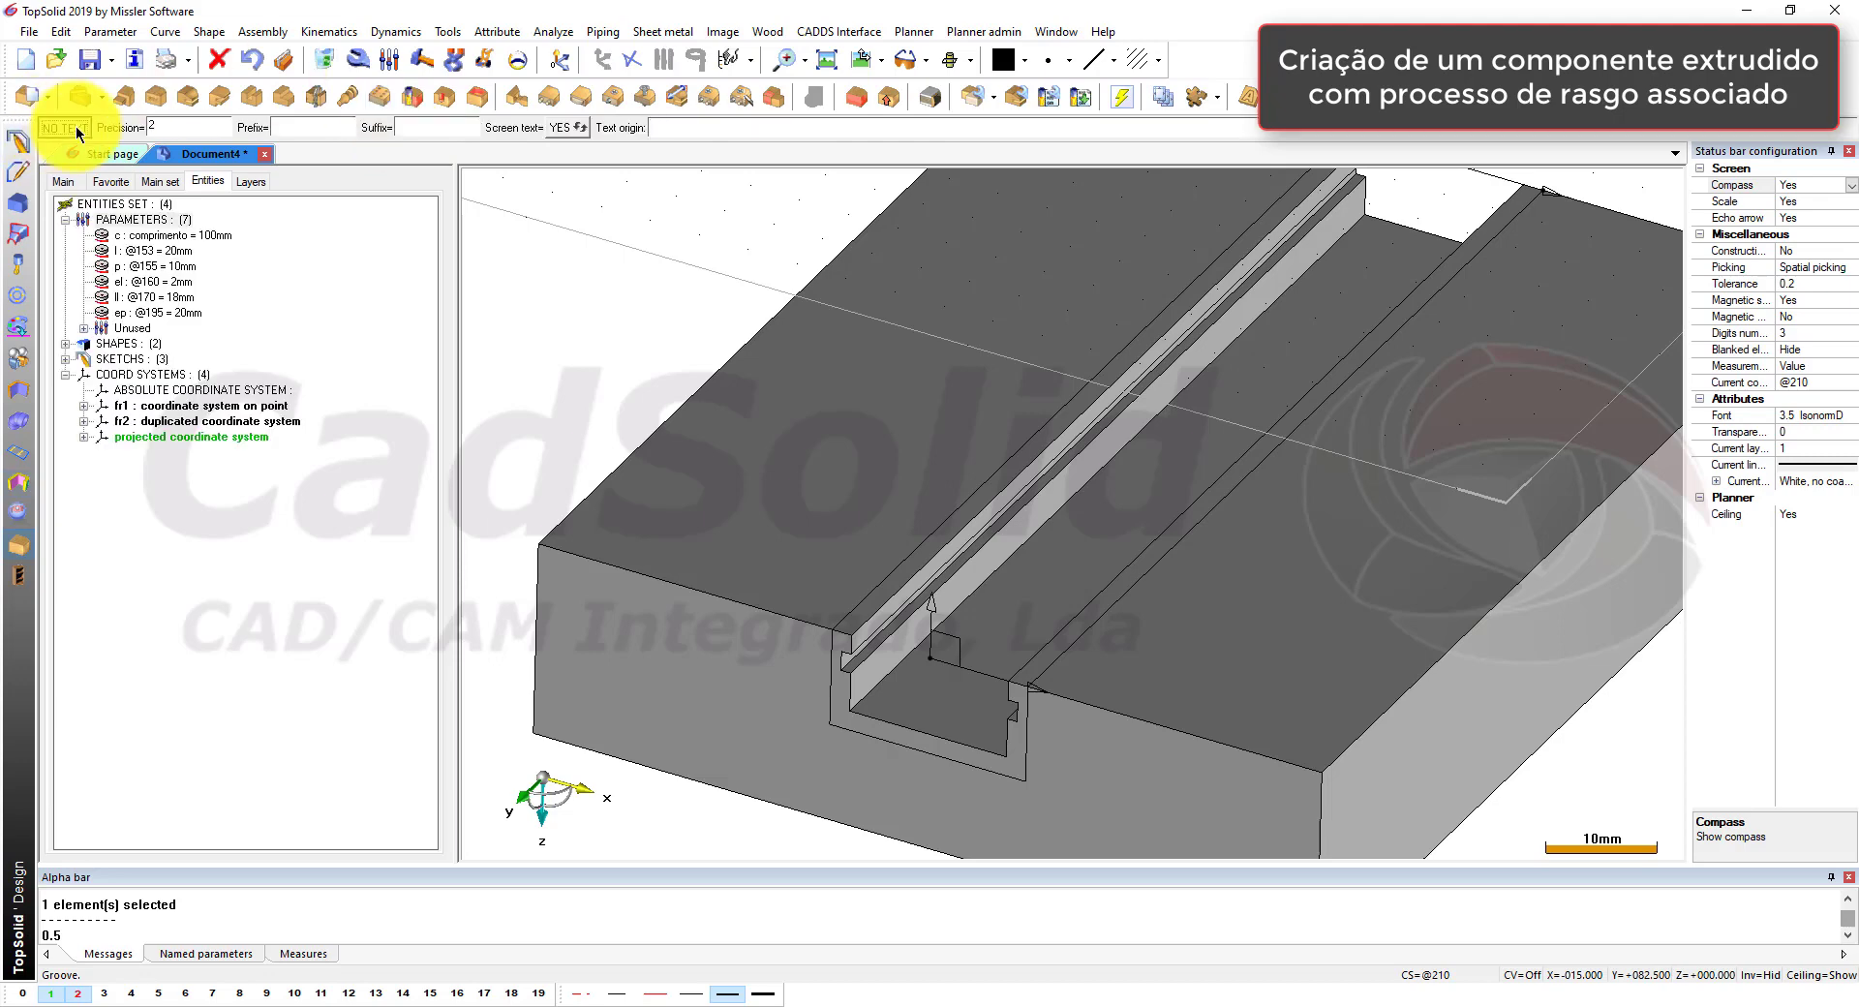
pyautogui.click(391, 60)
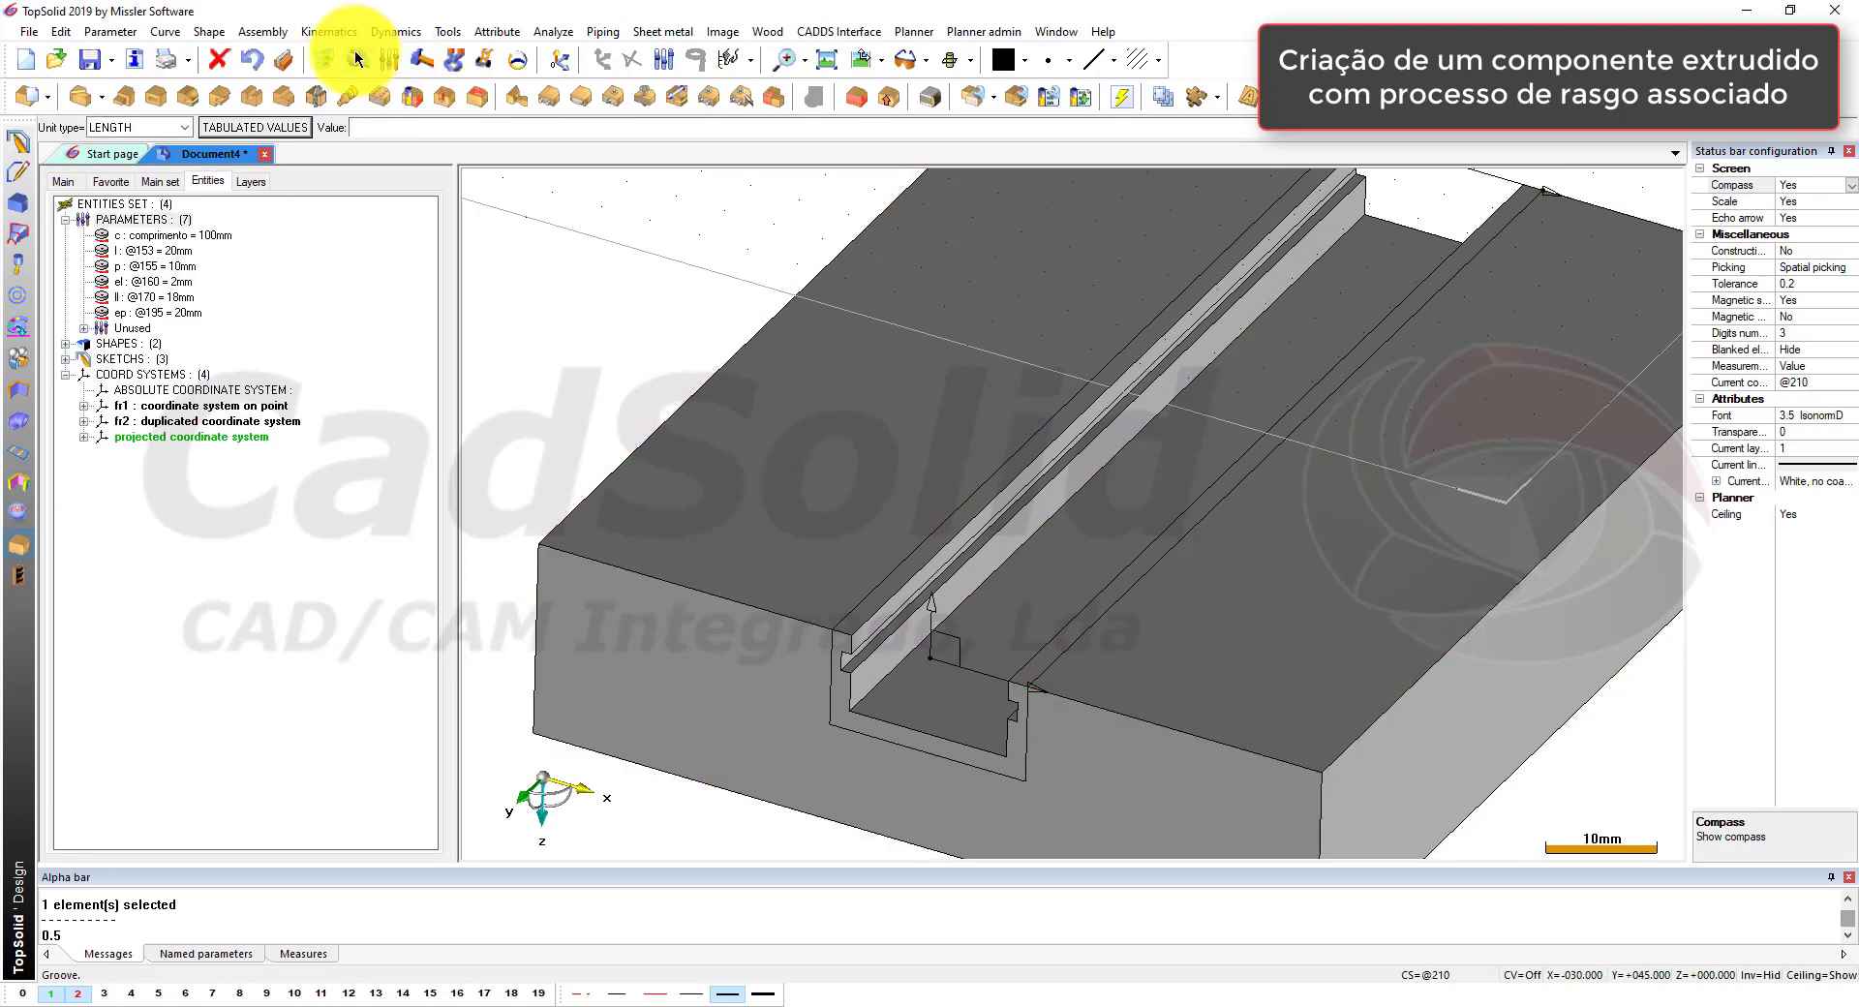
pyautogui.click(147, 217)
pyautogui.click(161, 181)
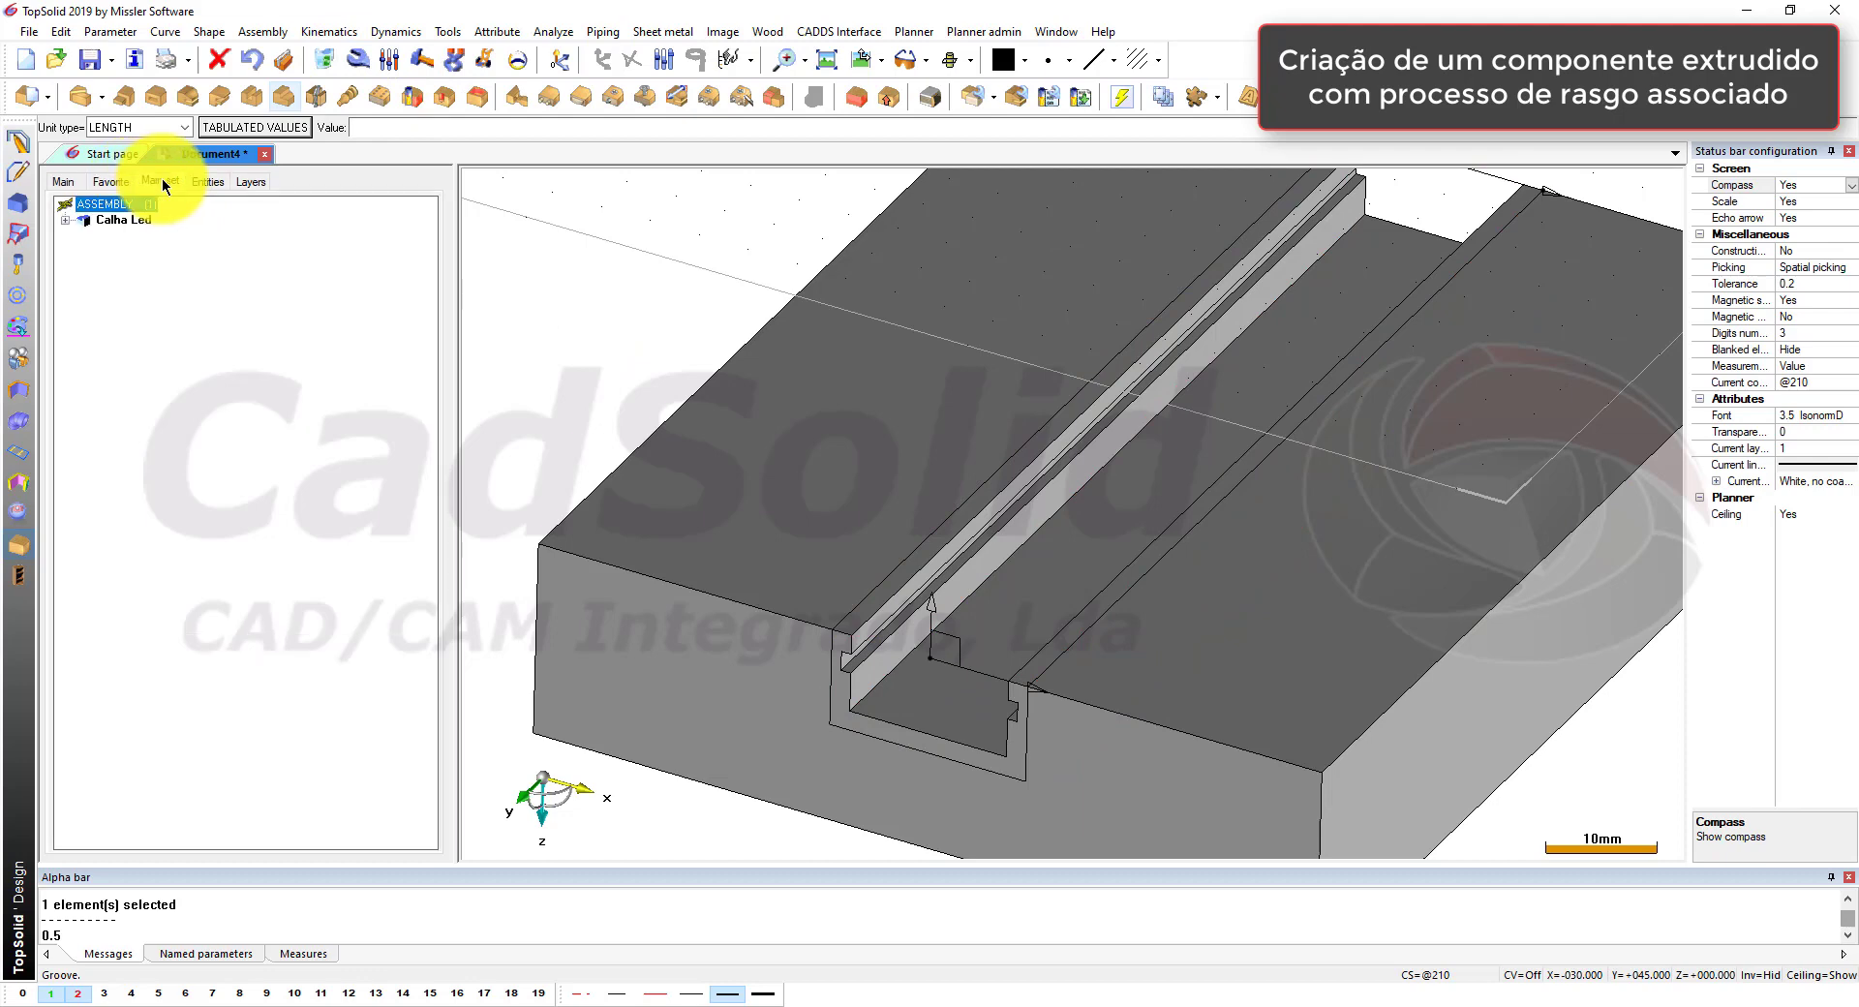
pyautogui.click(203, 180)
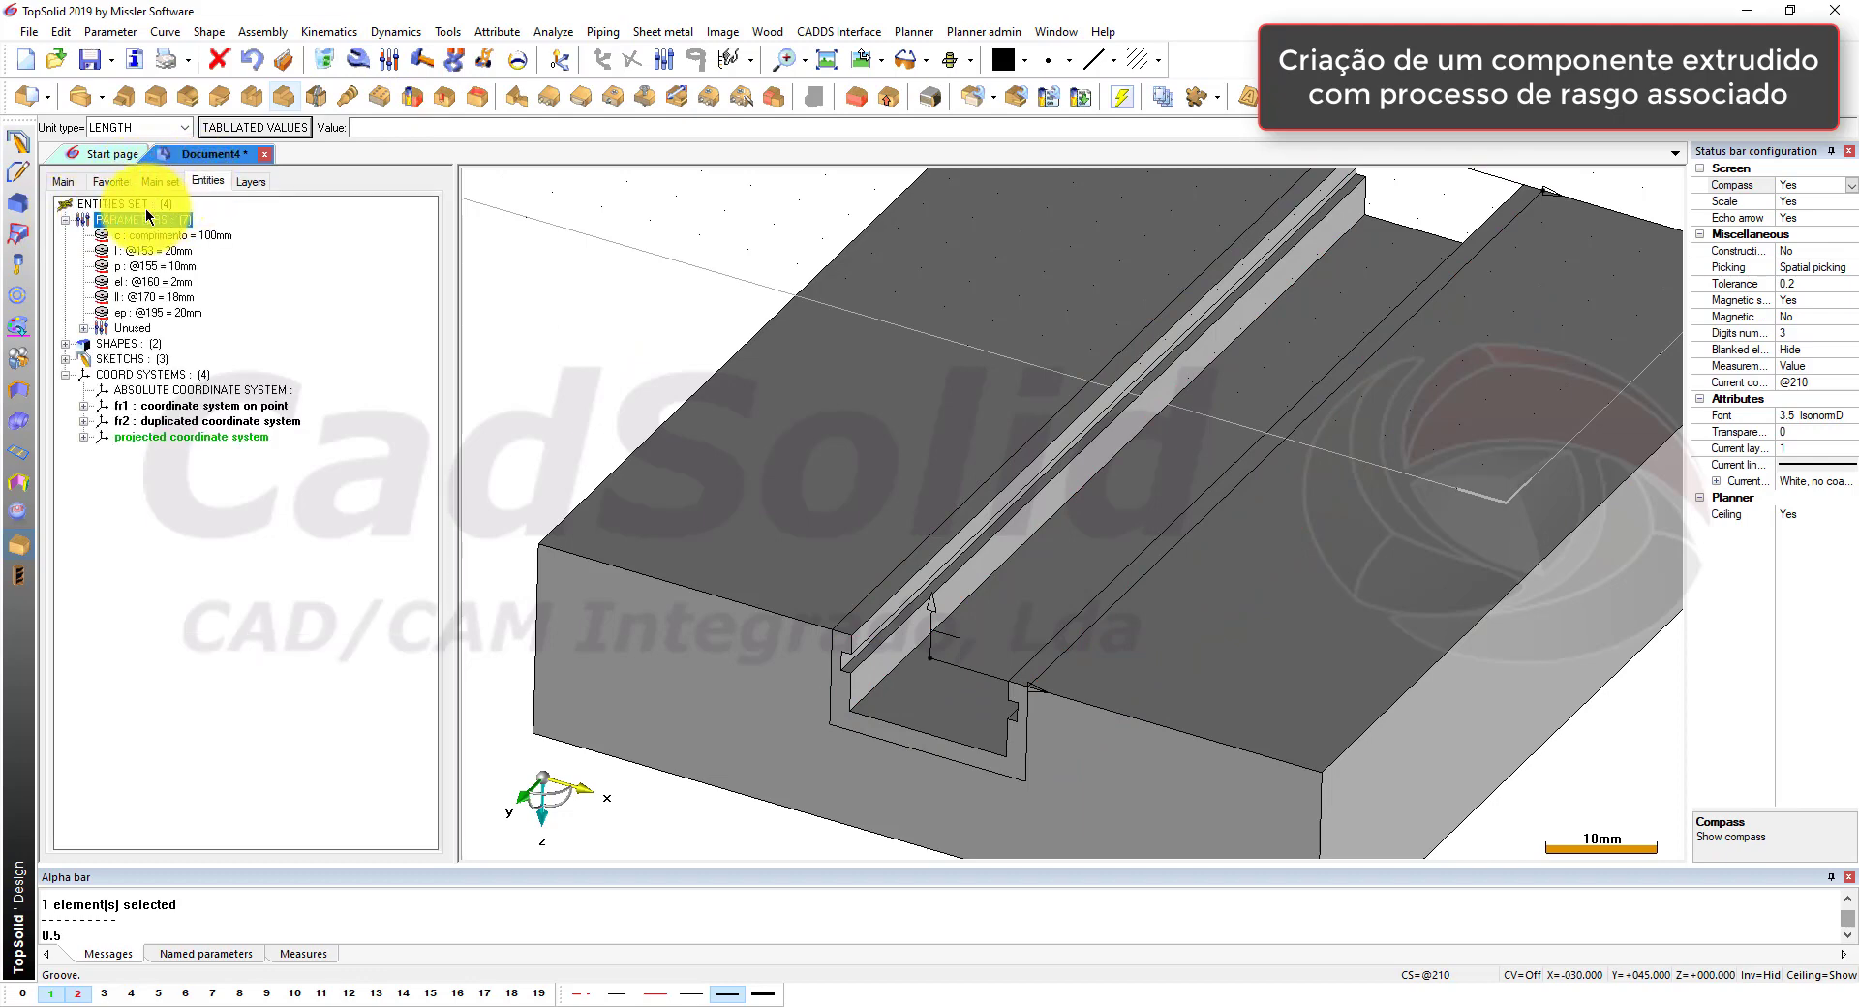
# Step: Modify the groove operation in the support block so its groove depth is p+fpr
pyautogui.click(358, 59)
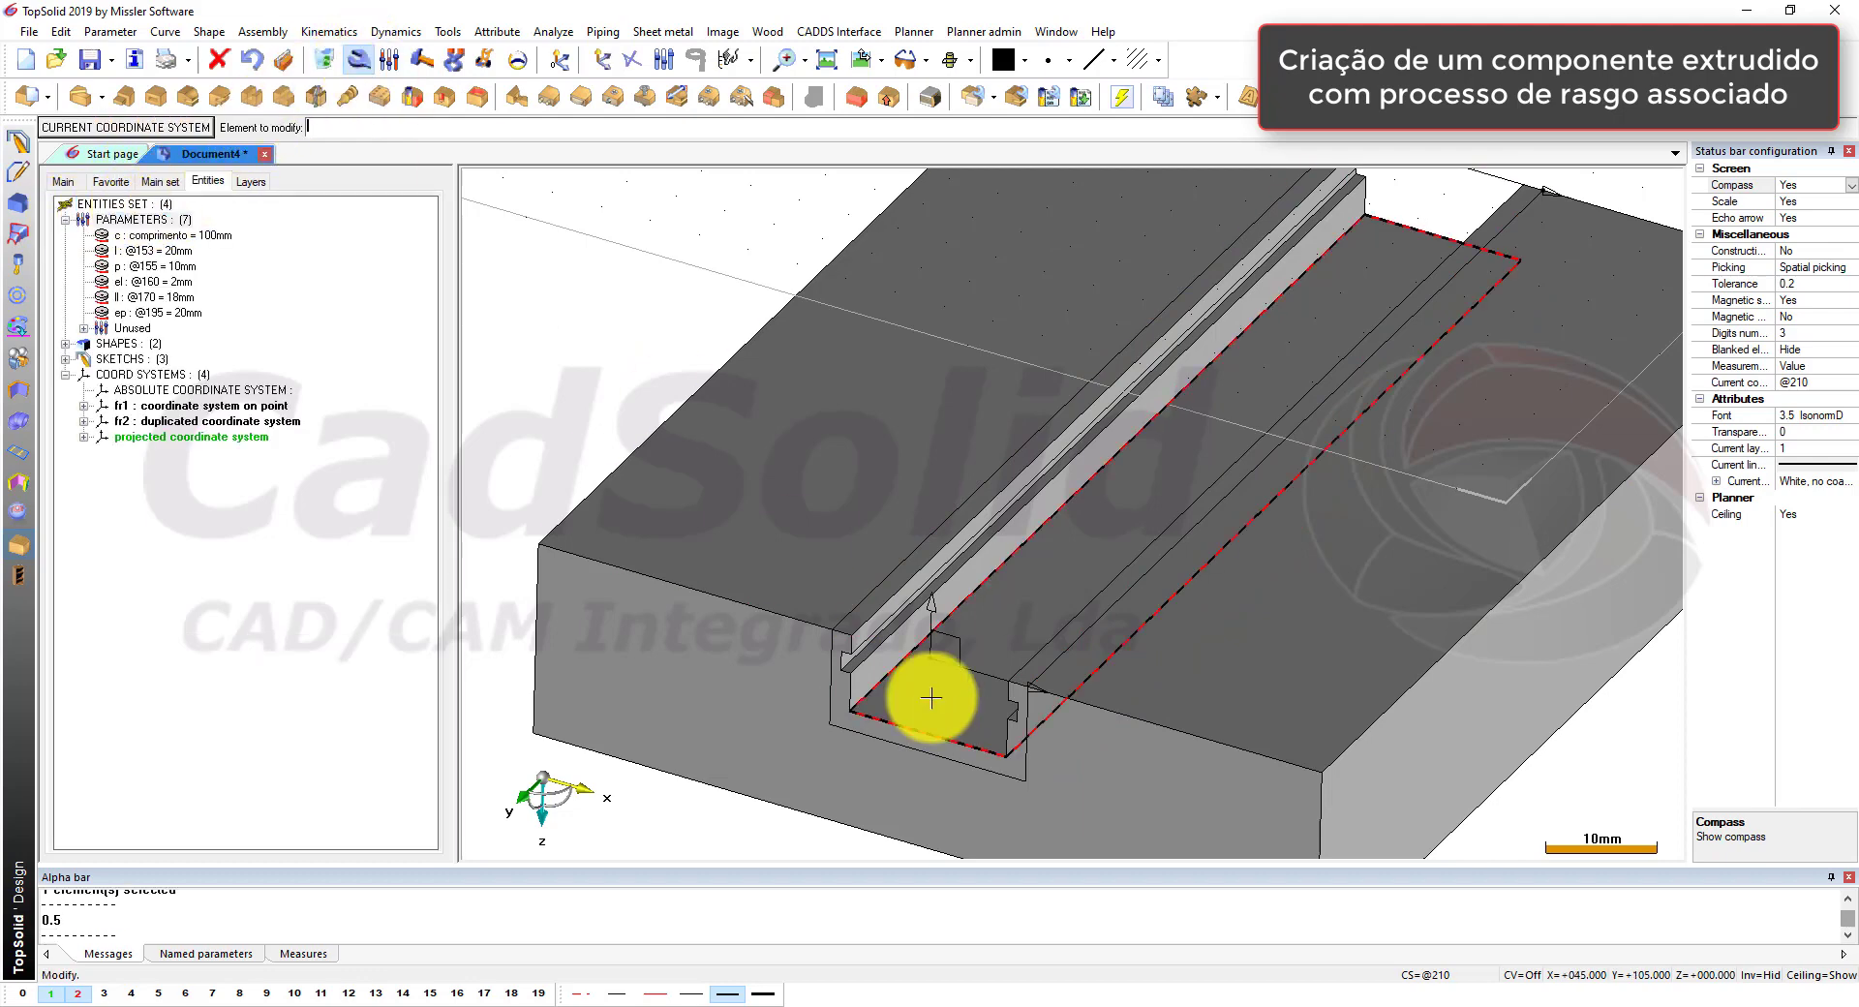
pyautogui.click(835, 705)
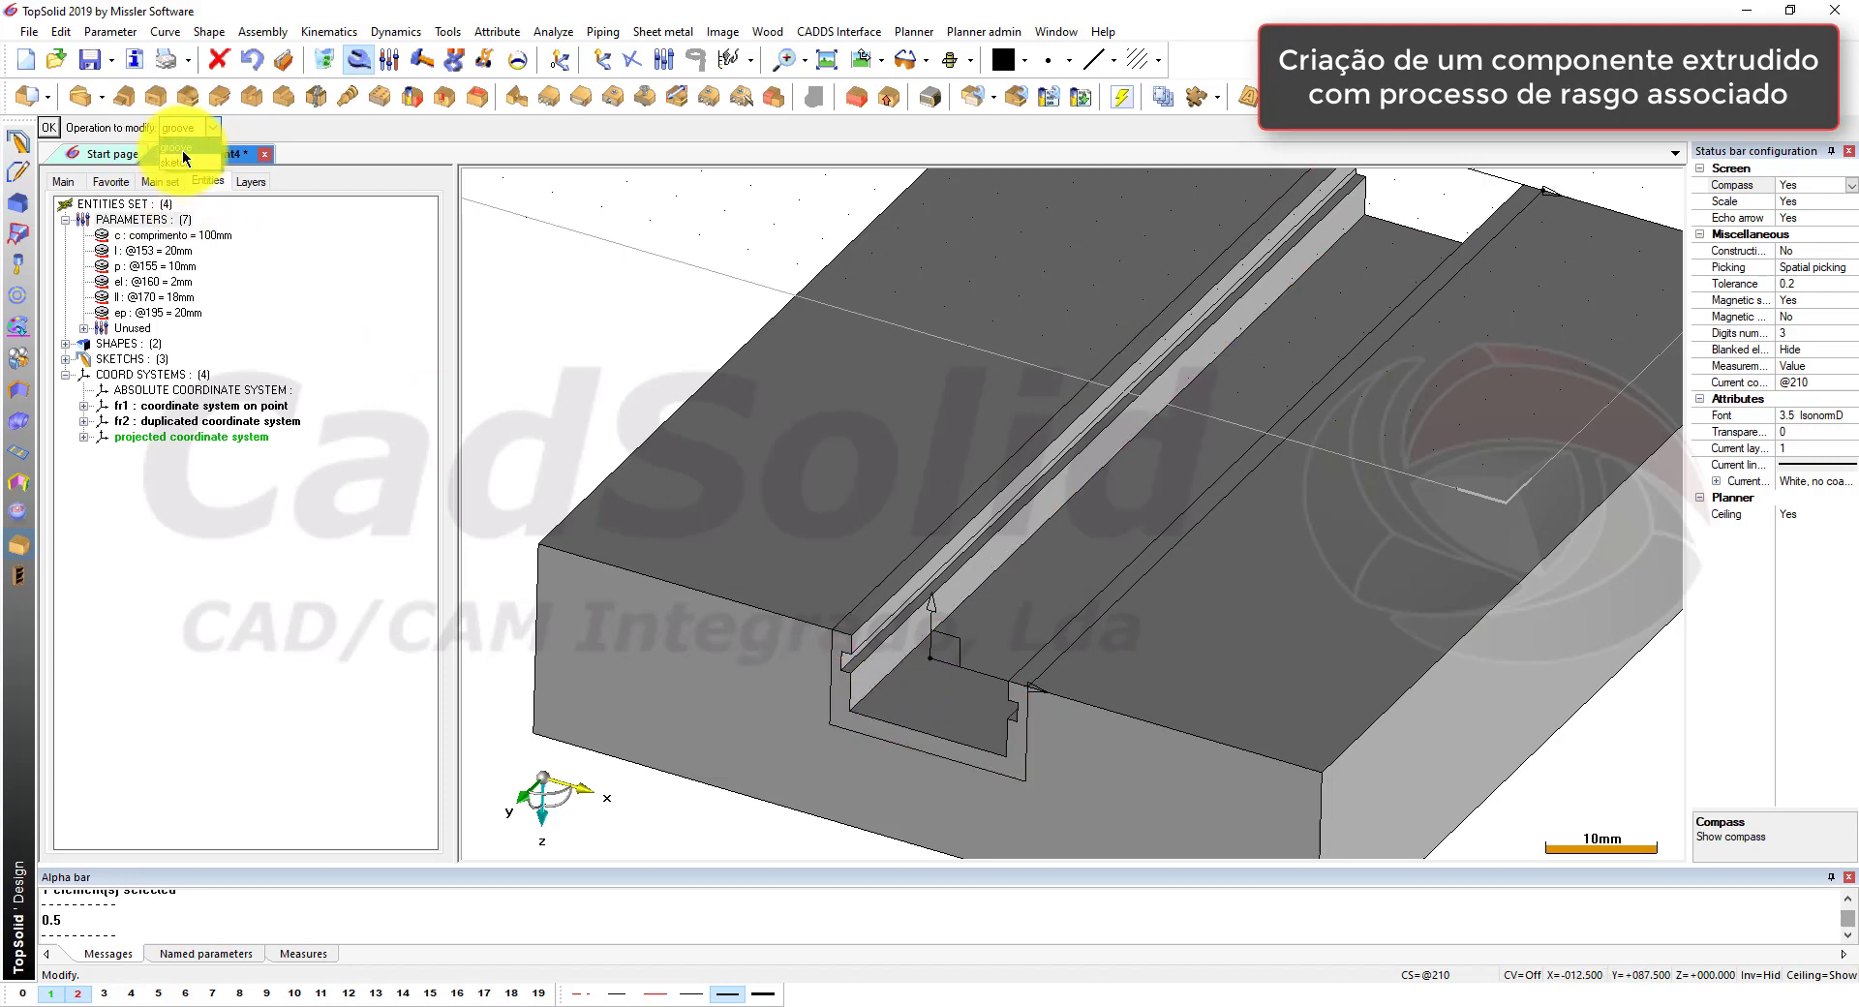
pyautogui.click(183, 150)
pyautogui.click(159, 128)
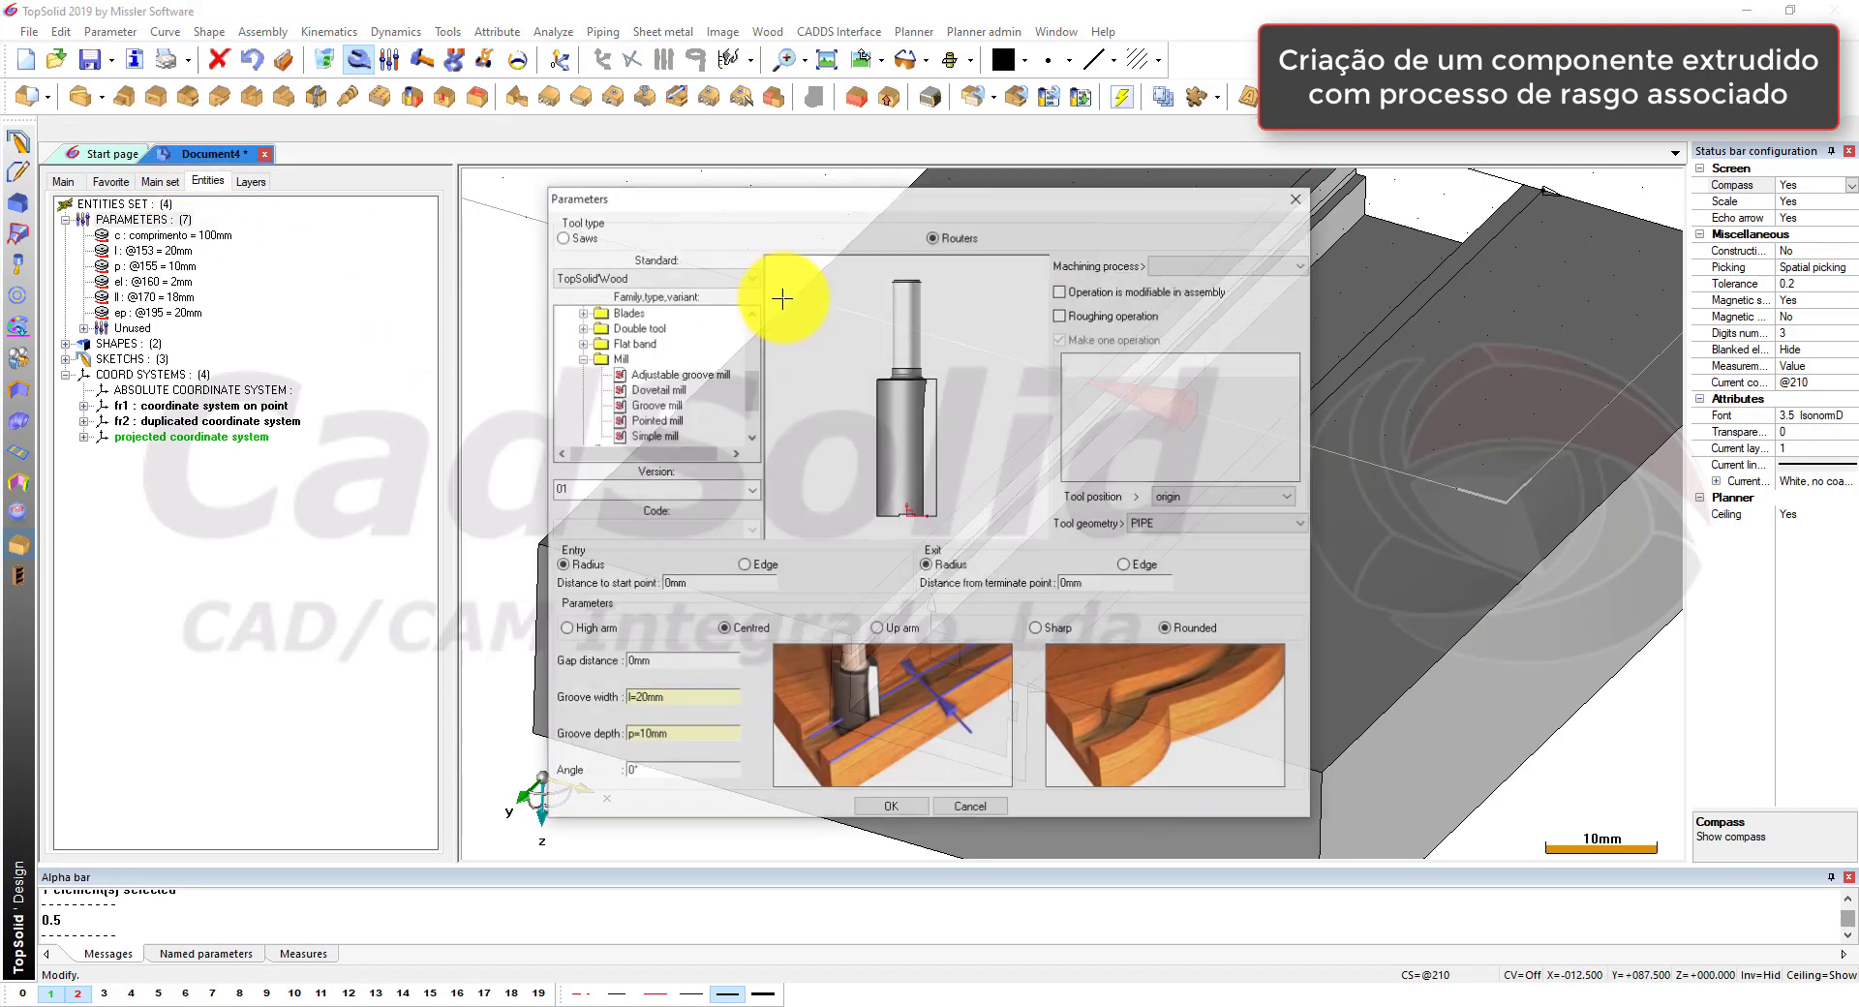
pyautogui.doubleClick(669, 733)
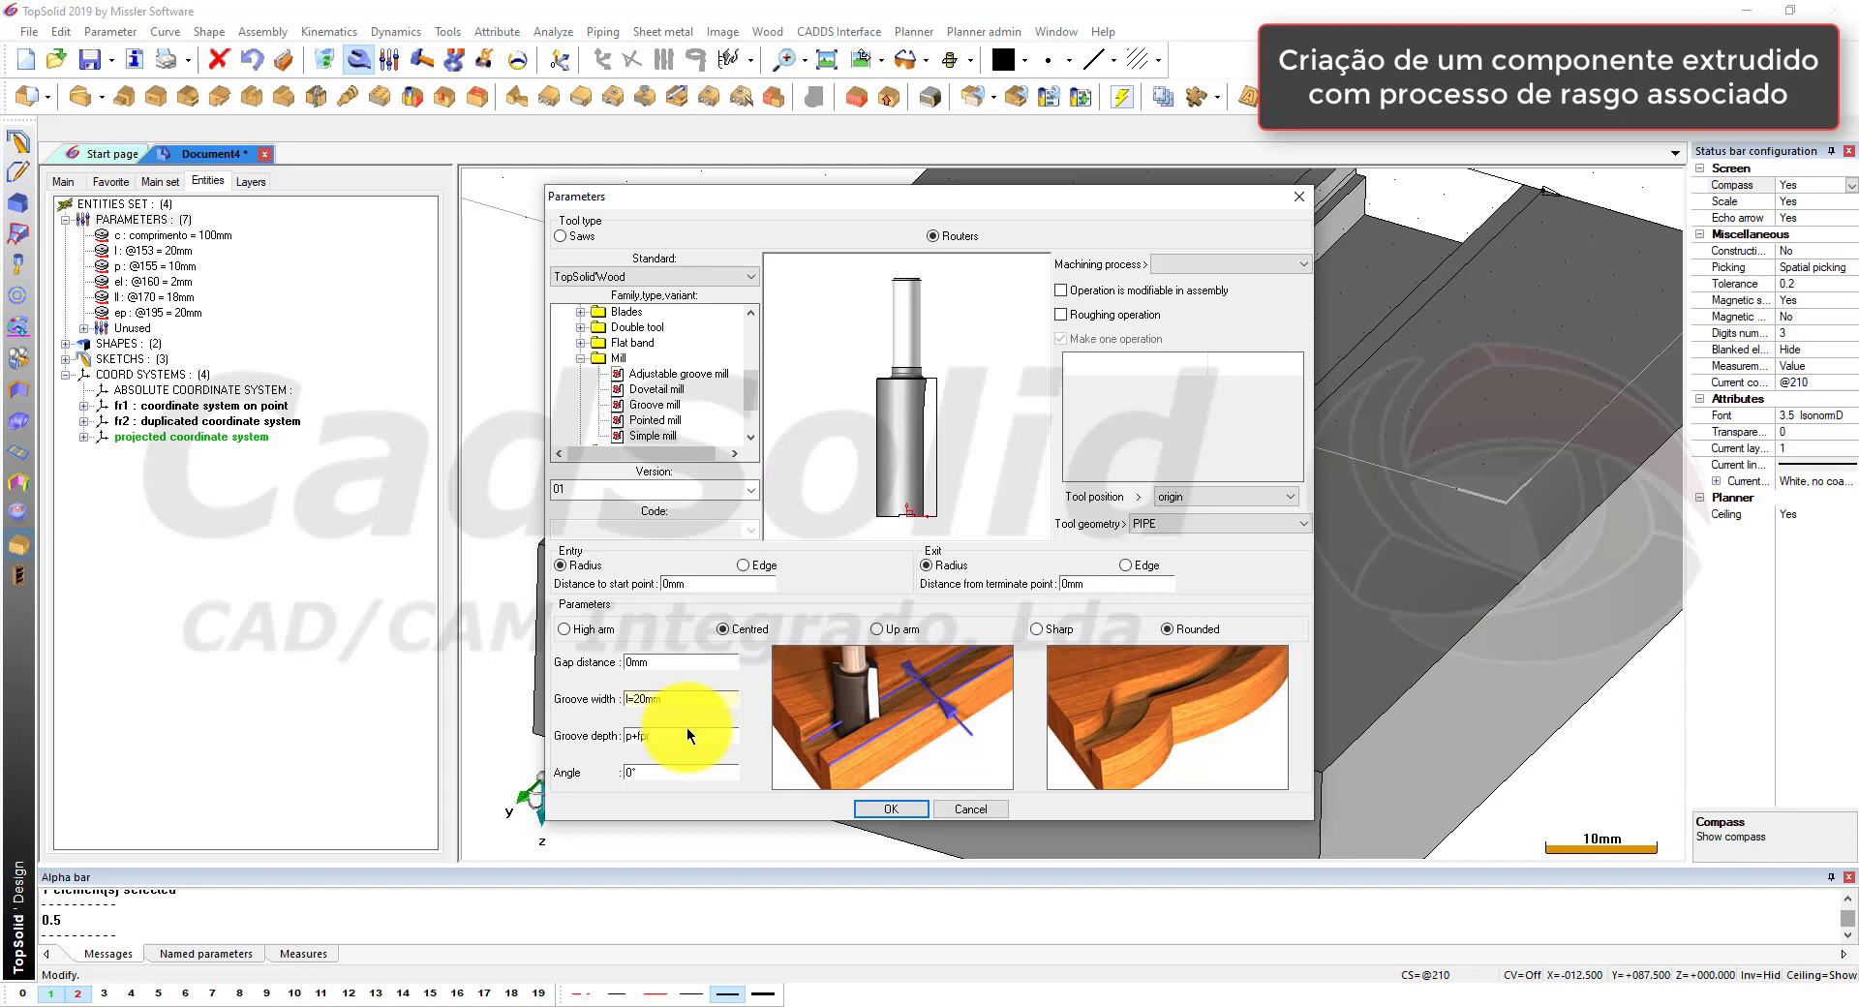
pyautogui.press('Return')
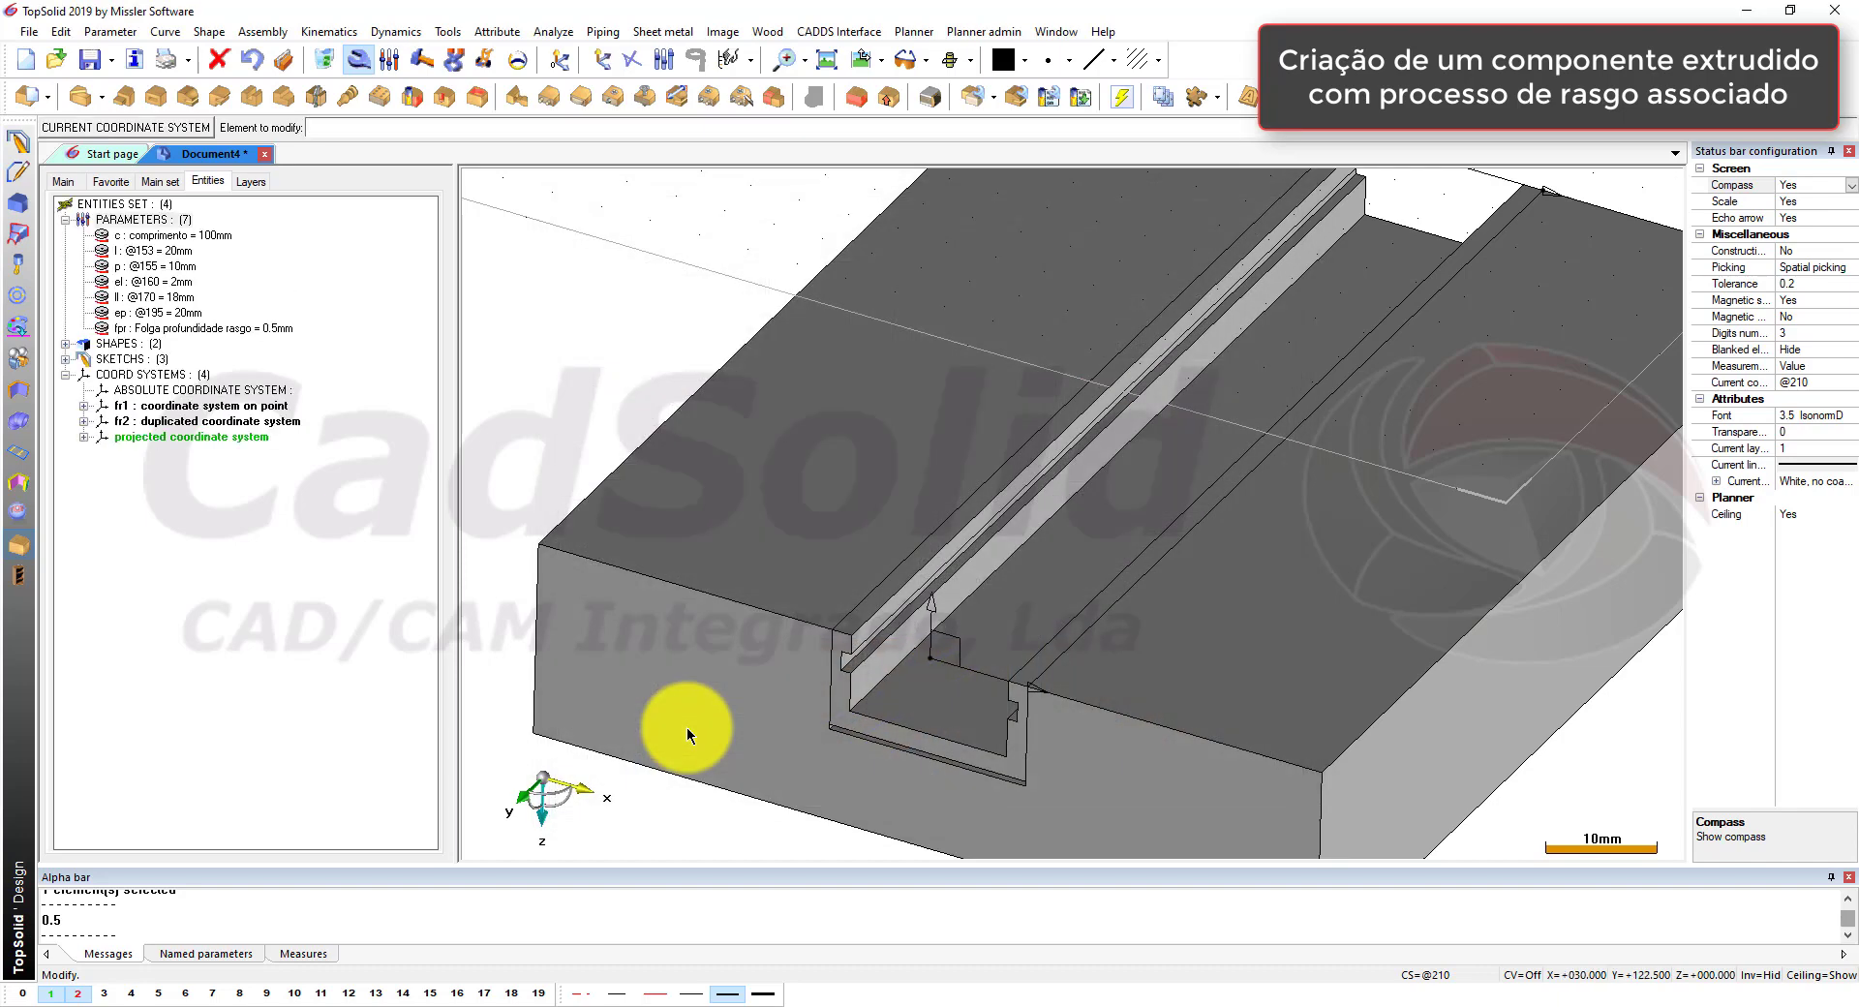
pyautogui.scroll(4, 981, 850)
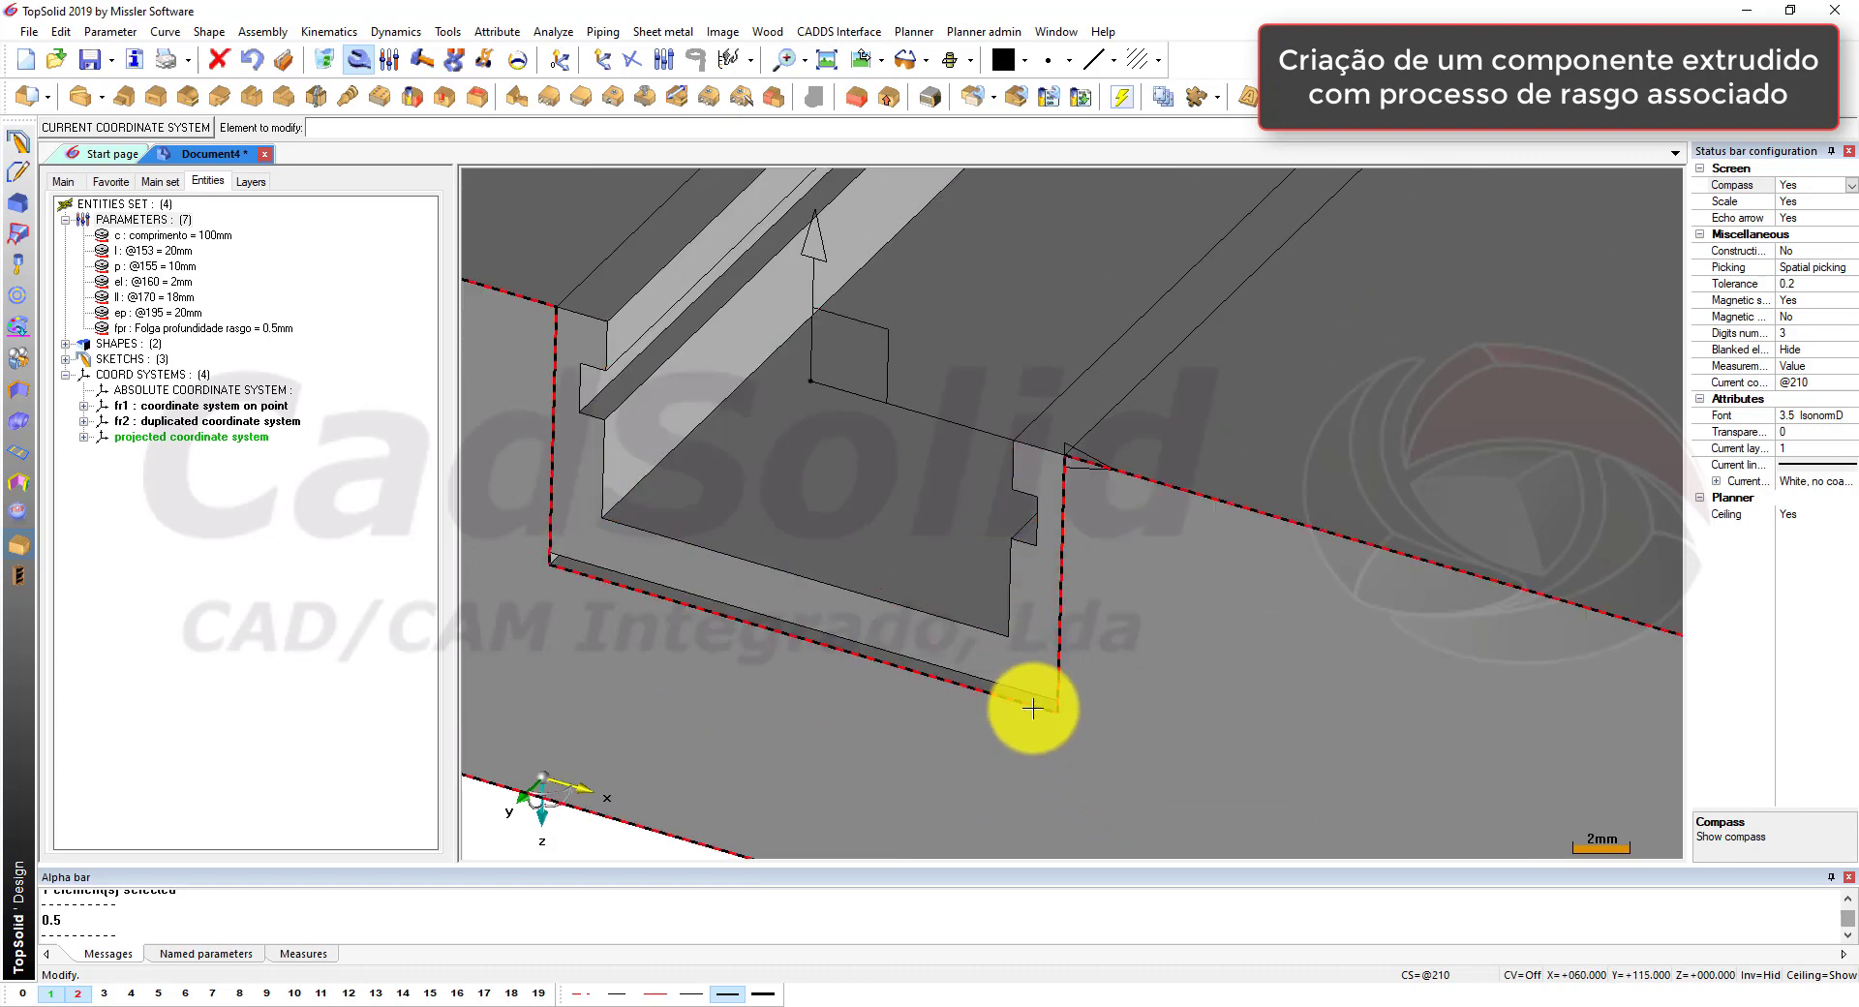
# Step: In the parameters list, make c, l, p, el, ll and ep drivers and set fpr as an optional driver
pyautogui.rightClick(123, 217)
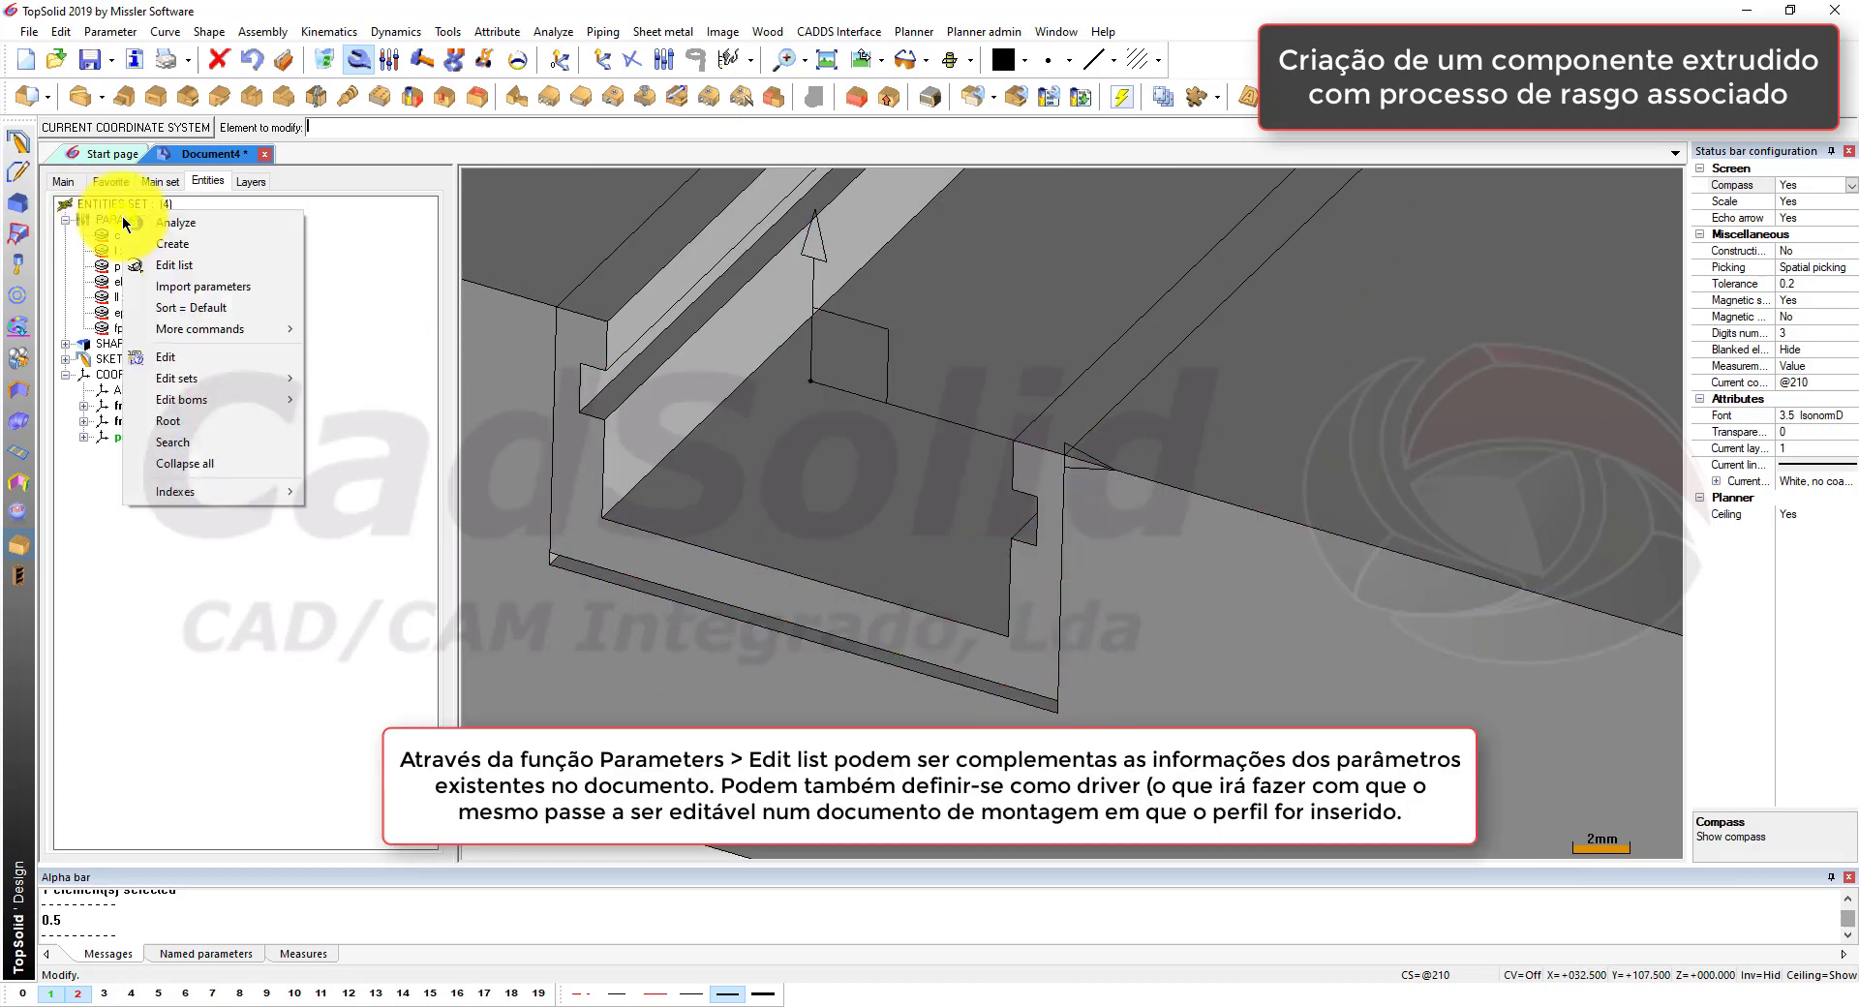
pyautogui.click(178, 261)
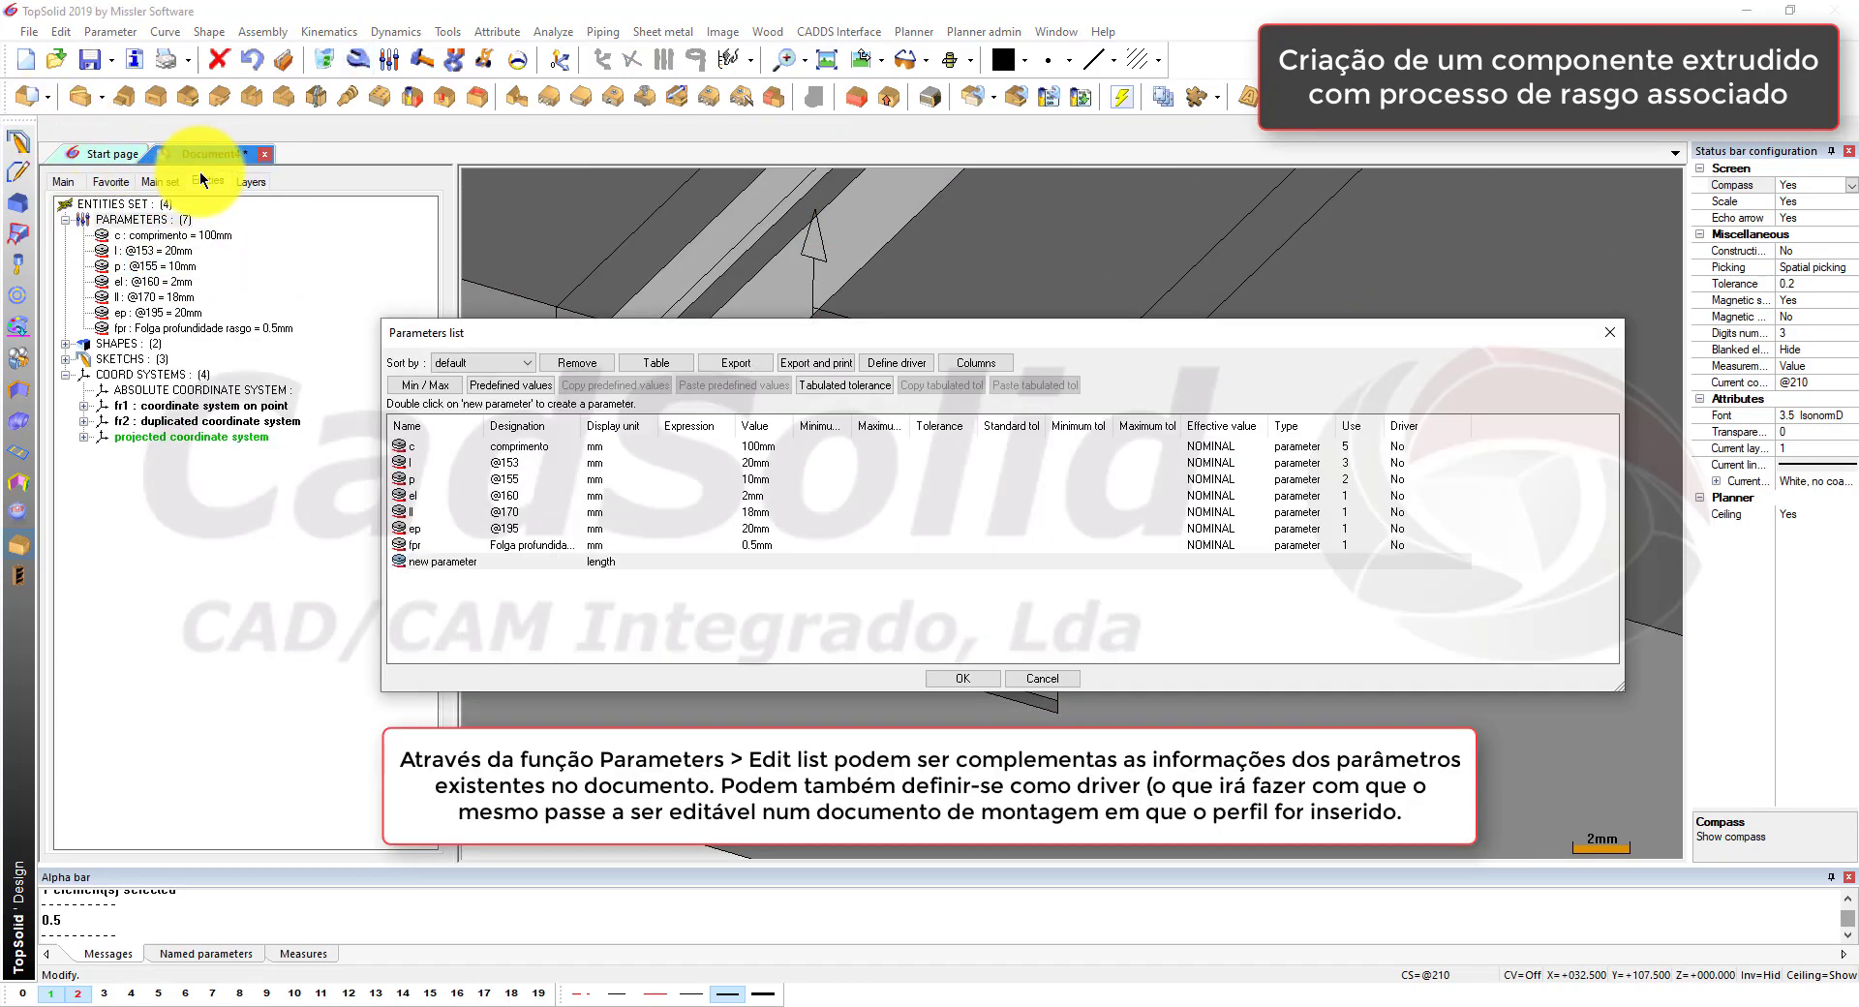
pyautogui.doubleClick(1400, 450)
pyautogui.doubleClick(1398, 469)
pyautogui.doubleClick(1406, 484)
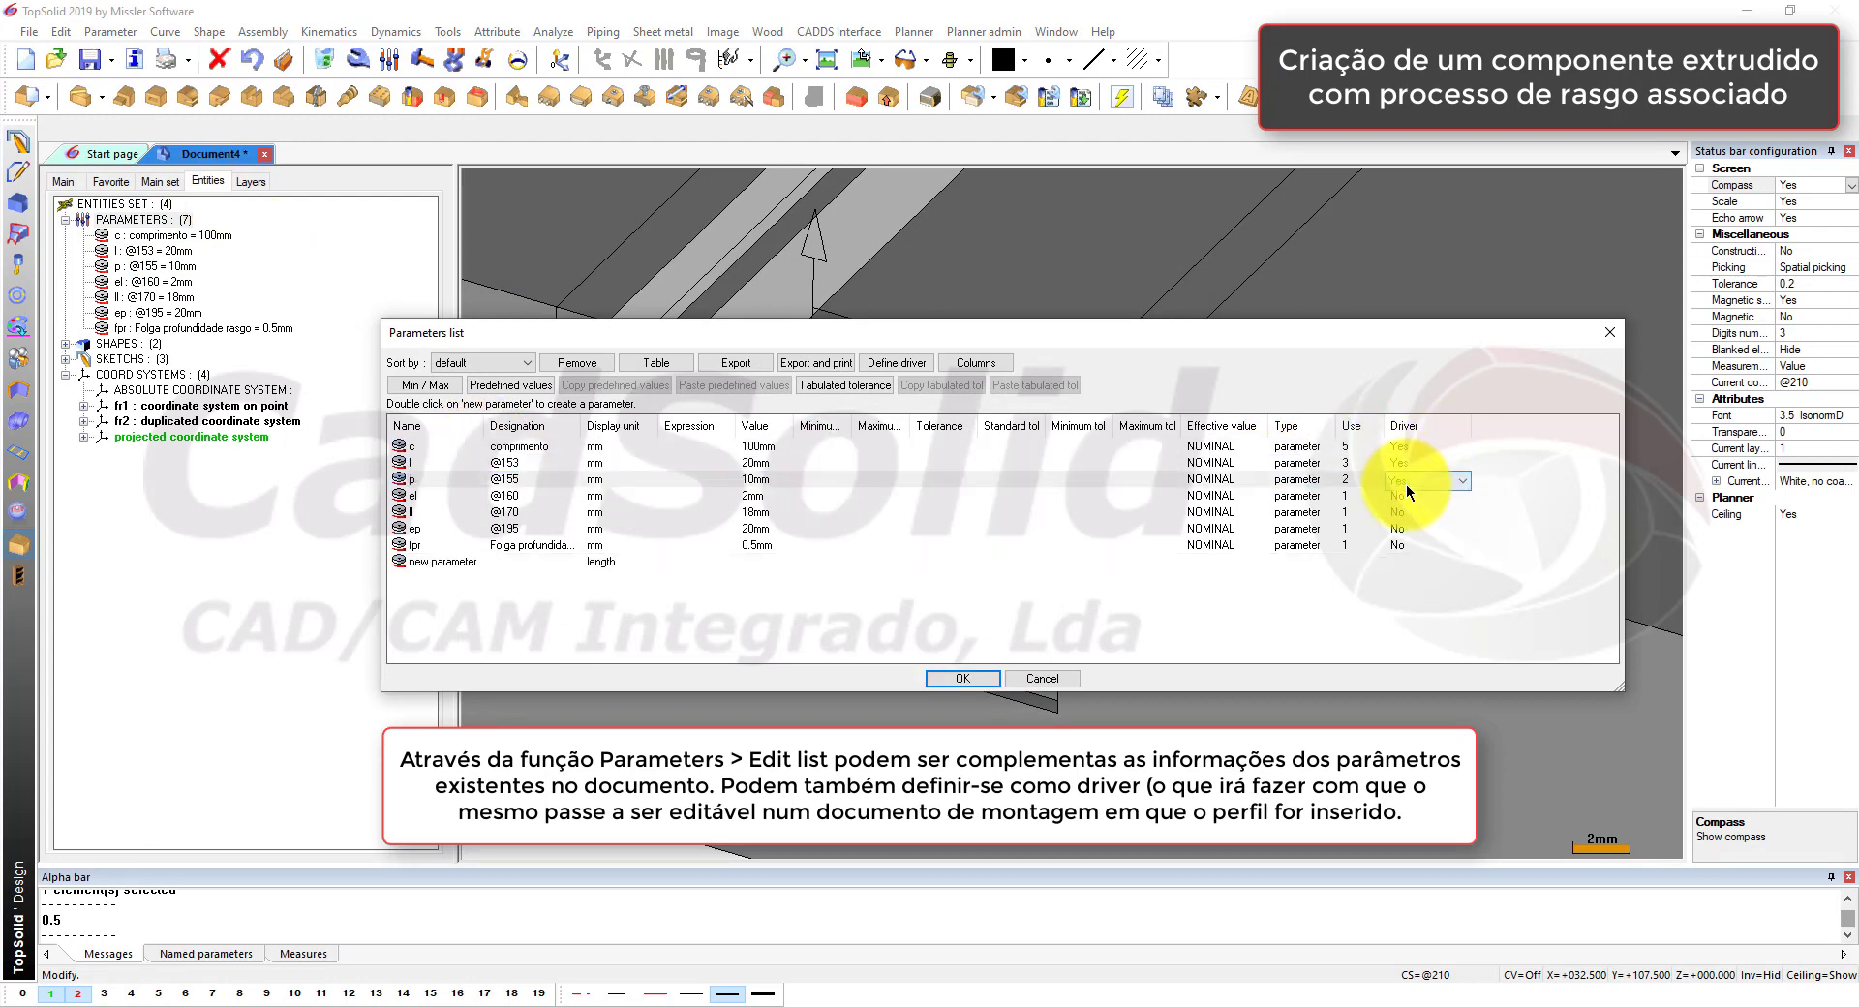
pyautogui.doubleClick(1410, 501)
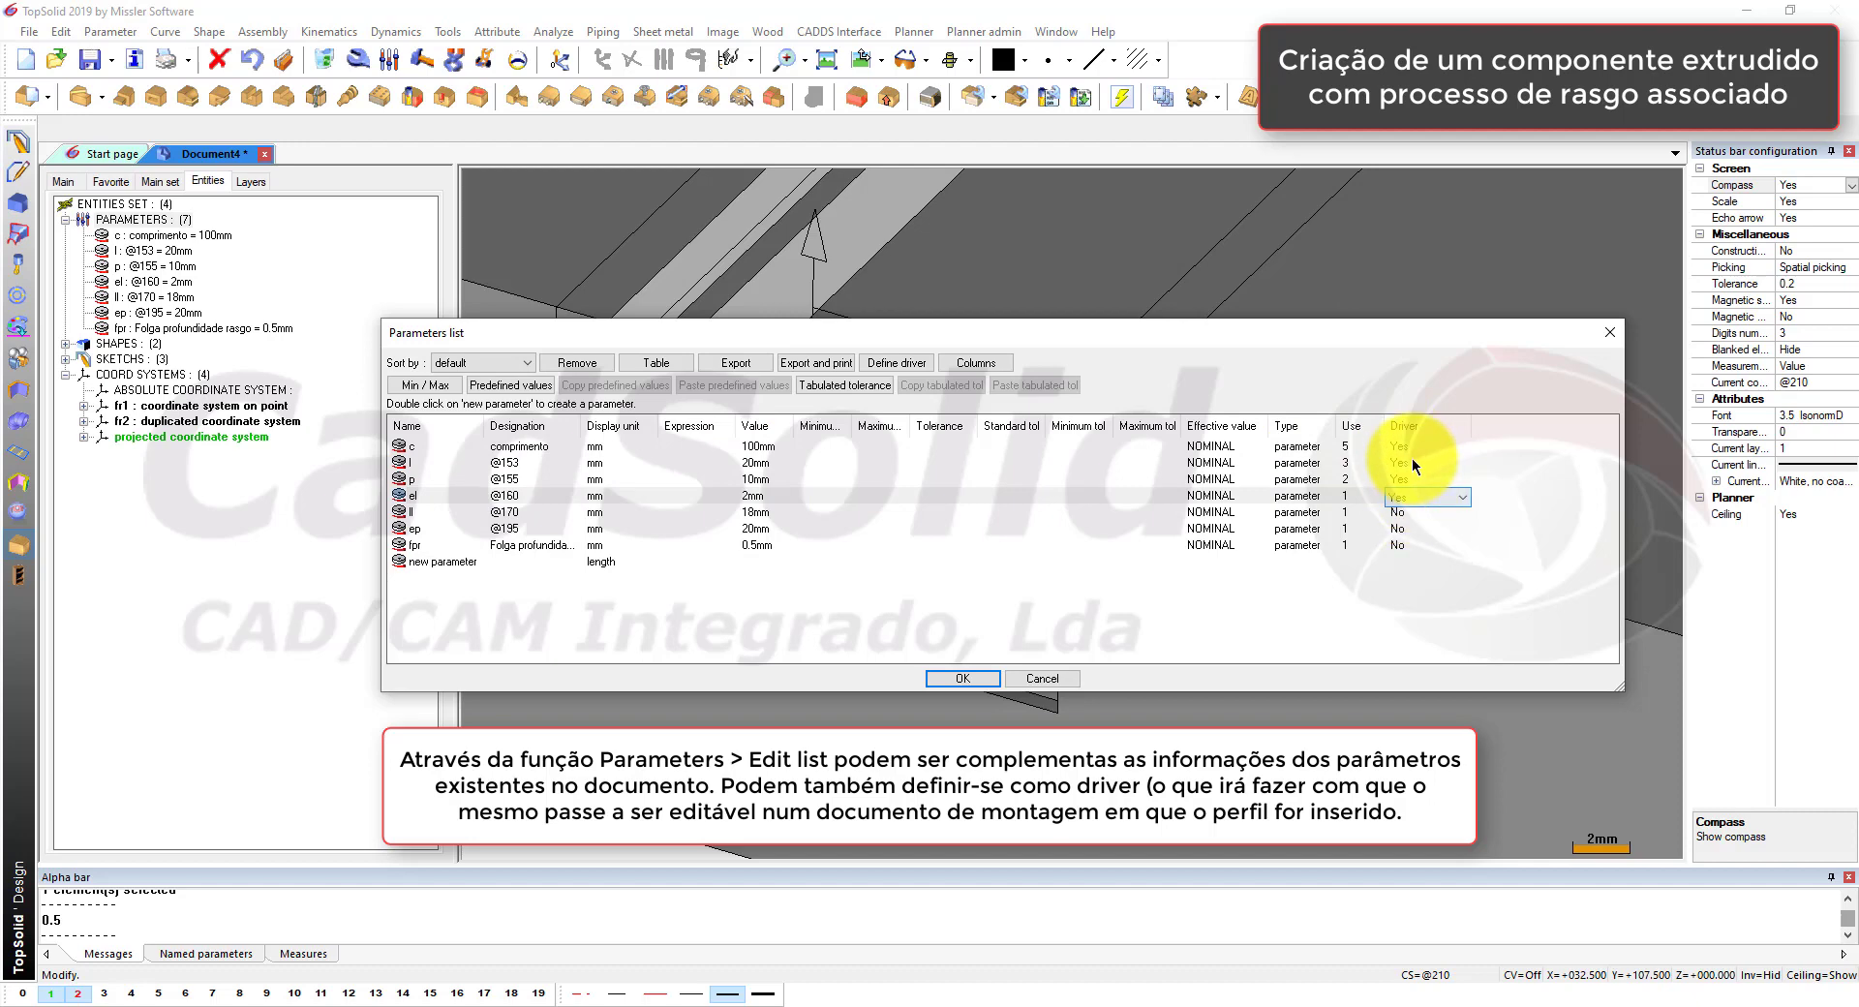
pyautogui.doubleClick(1406, 509)
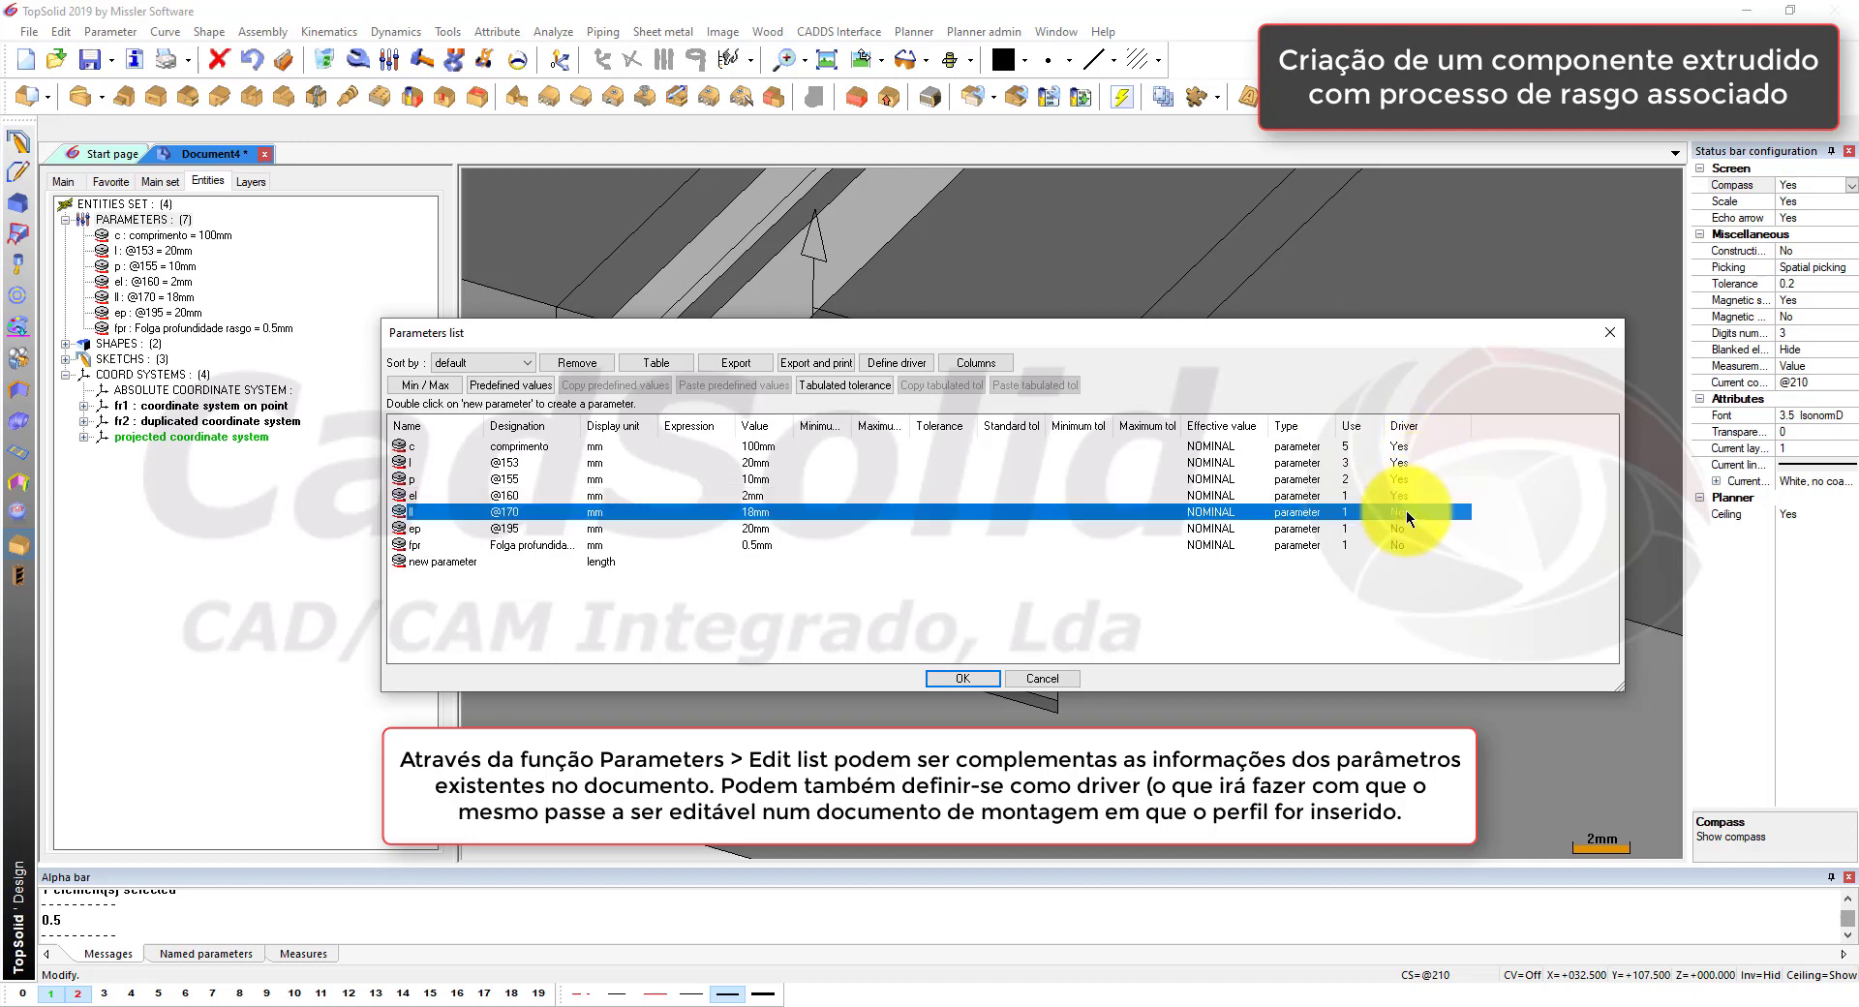
pyautogui.doubleClick(1410, 530)
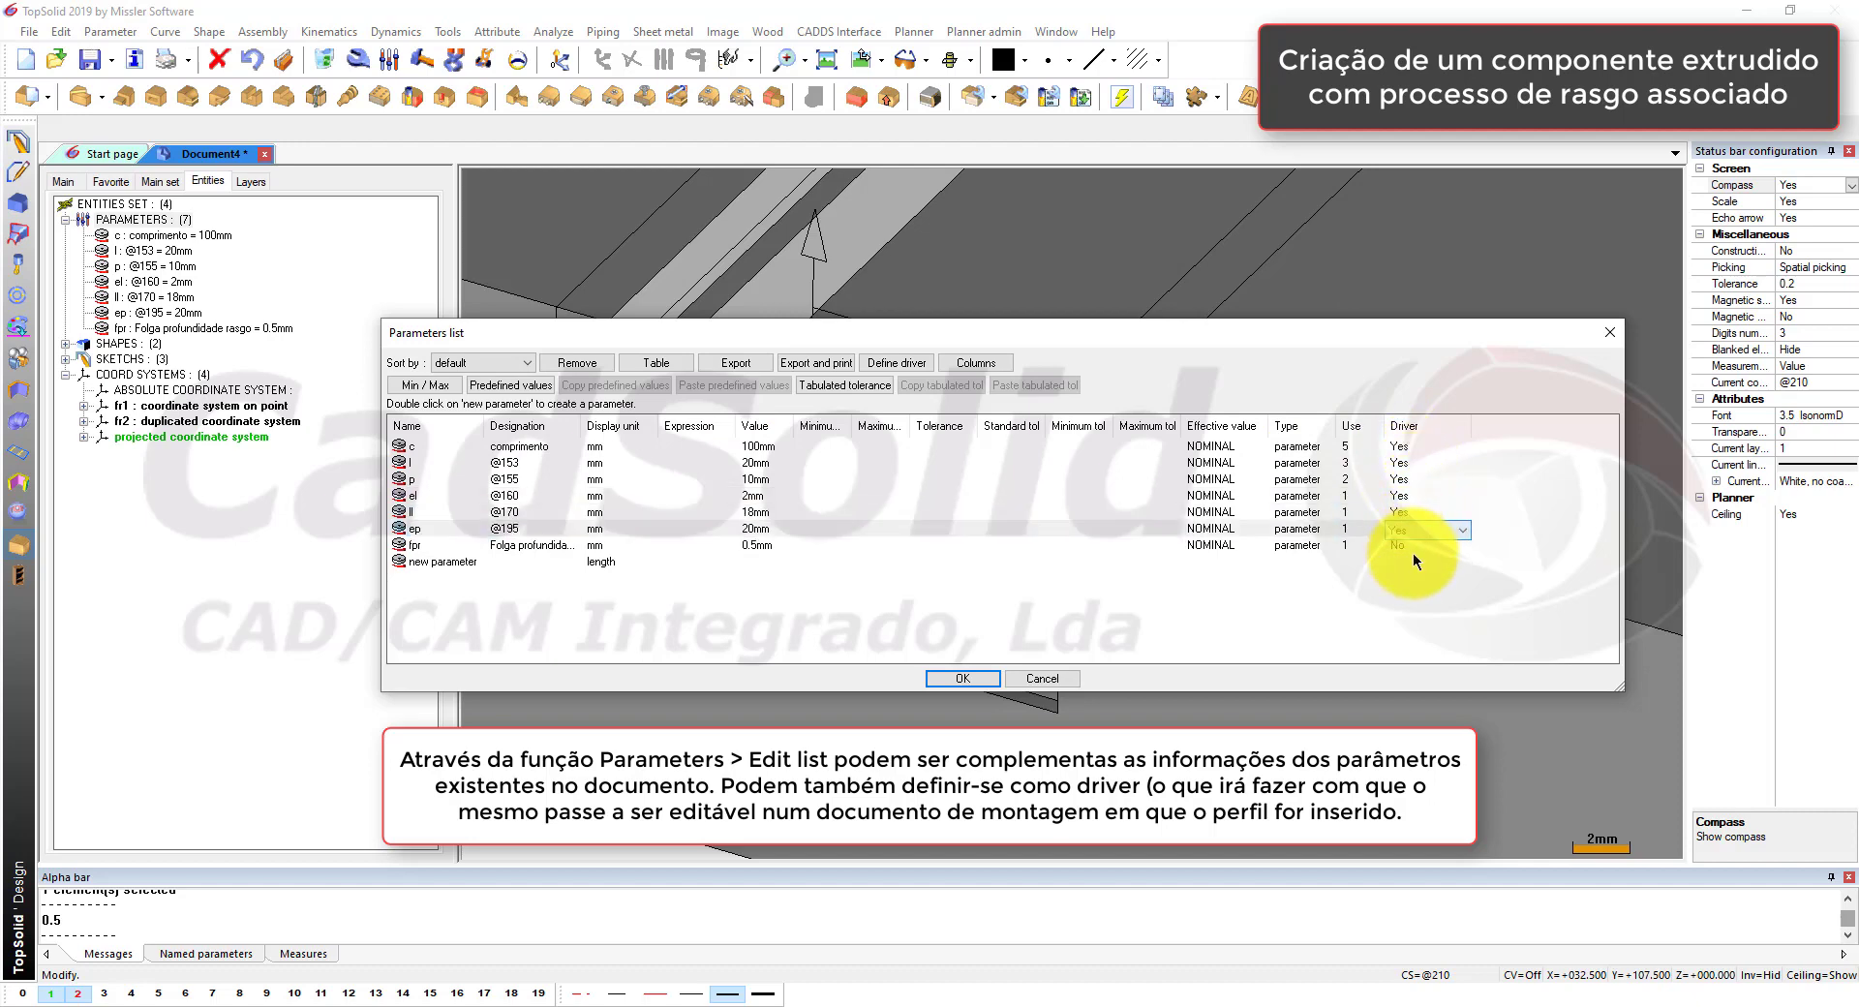
pyautogui.doubleClick(1409, 546)
pyautogui.click(1418, 581)
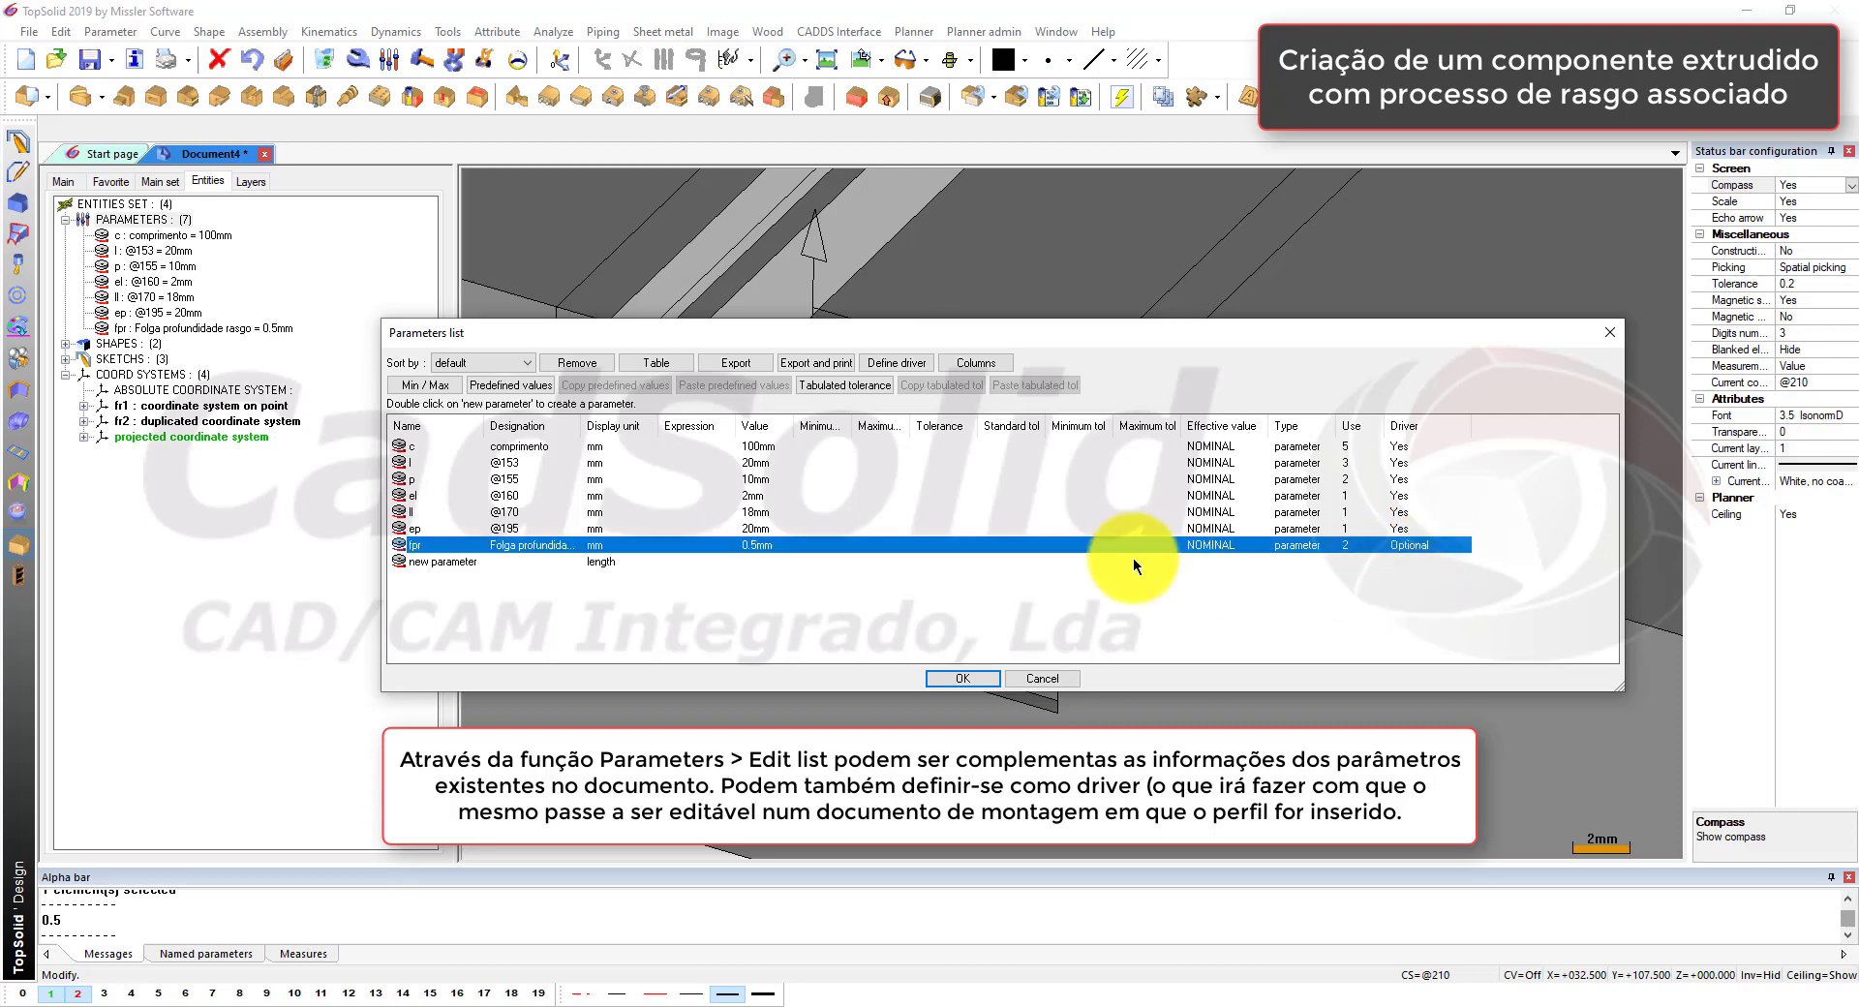
# Step: Set the designation of parameter l to largura da calha and of parameter p to profundidade da calha
pyautogui.doubleClick(516, 464)
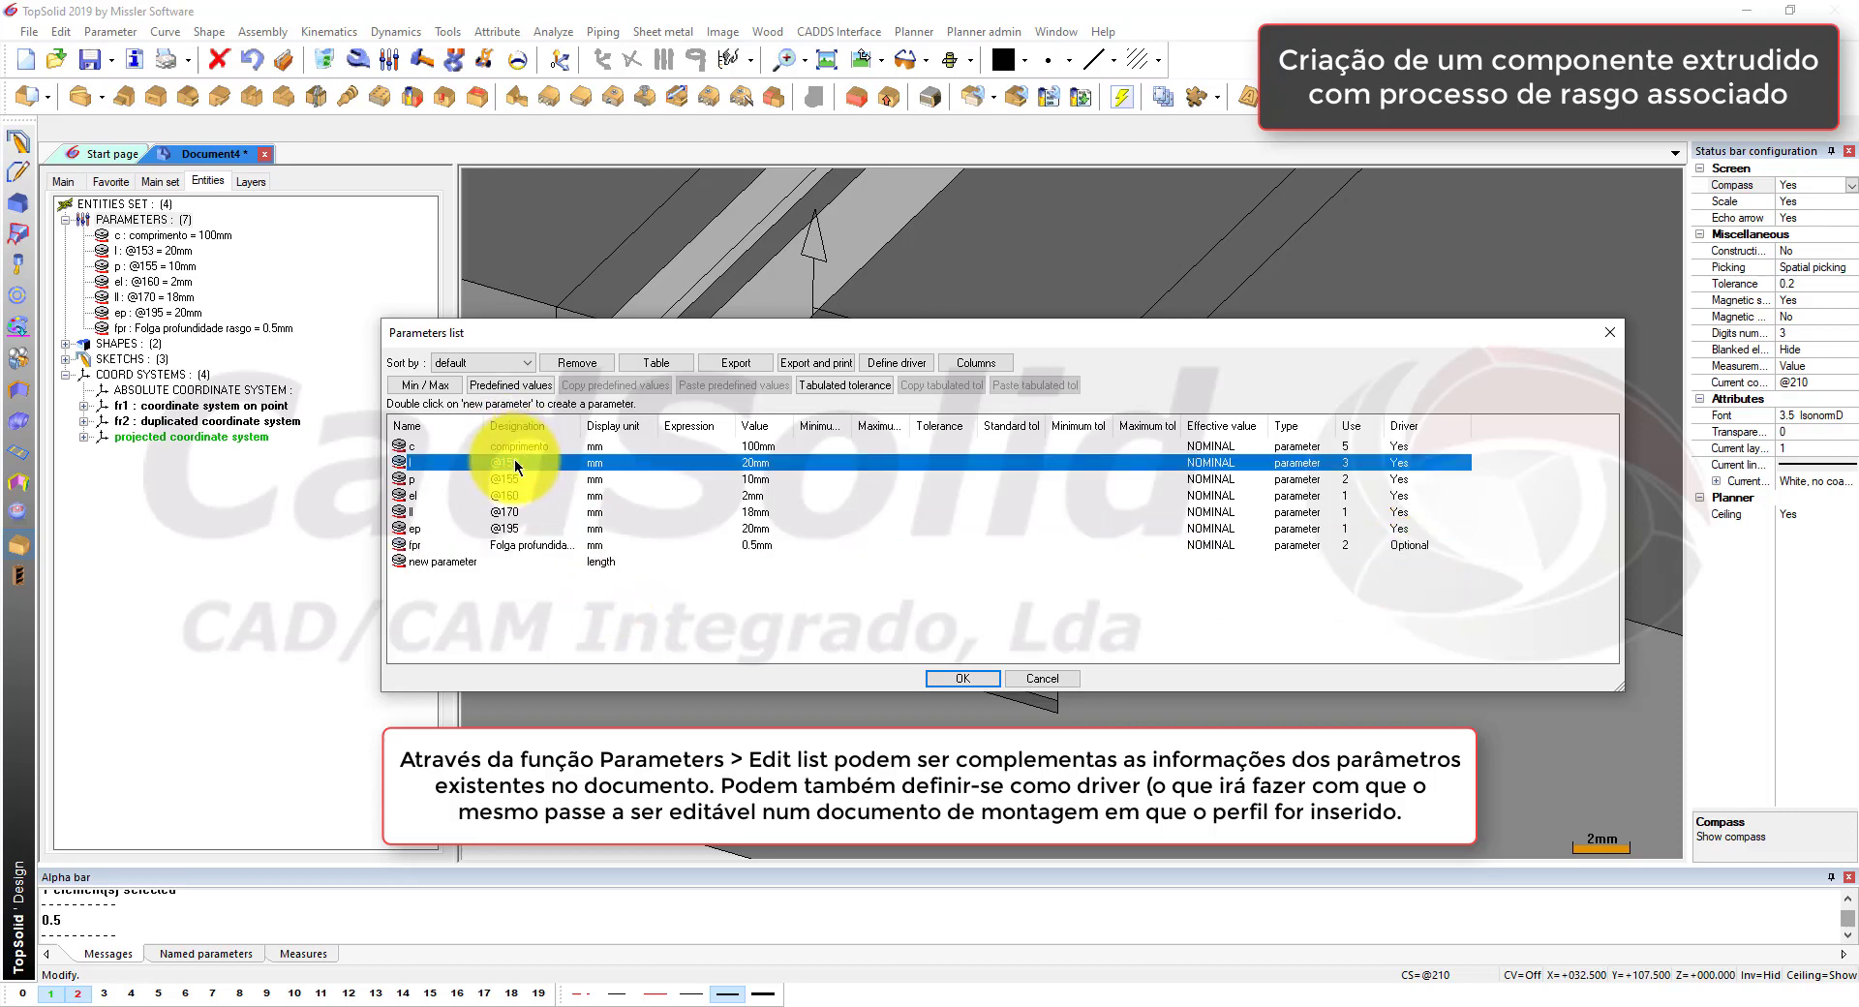
pyautogui.write('larg')
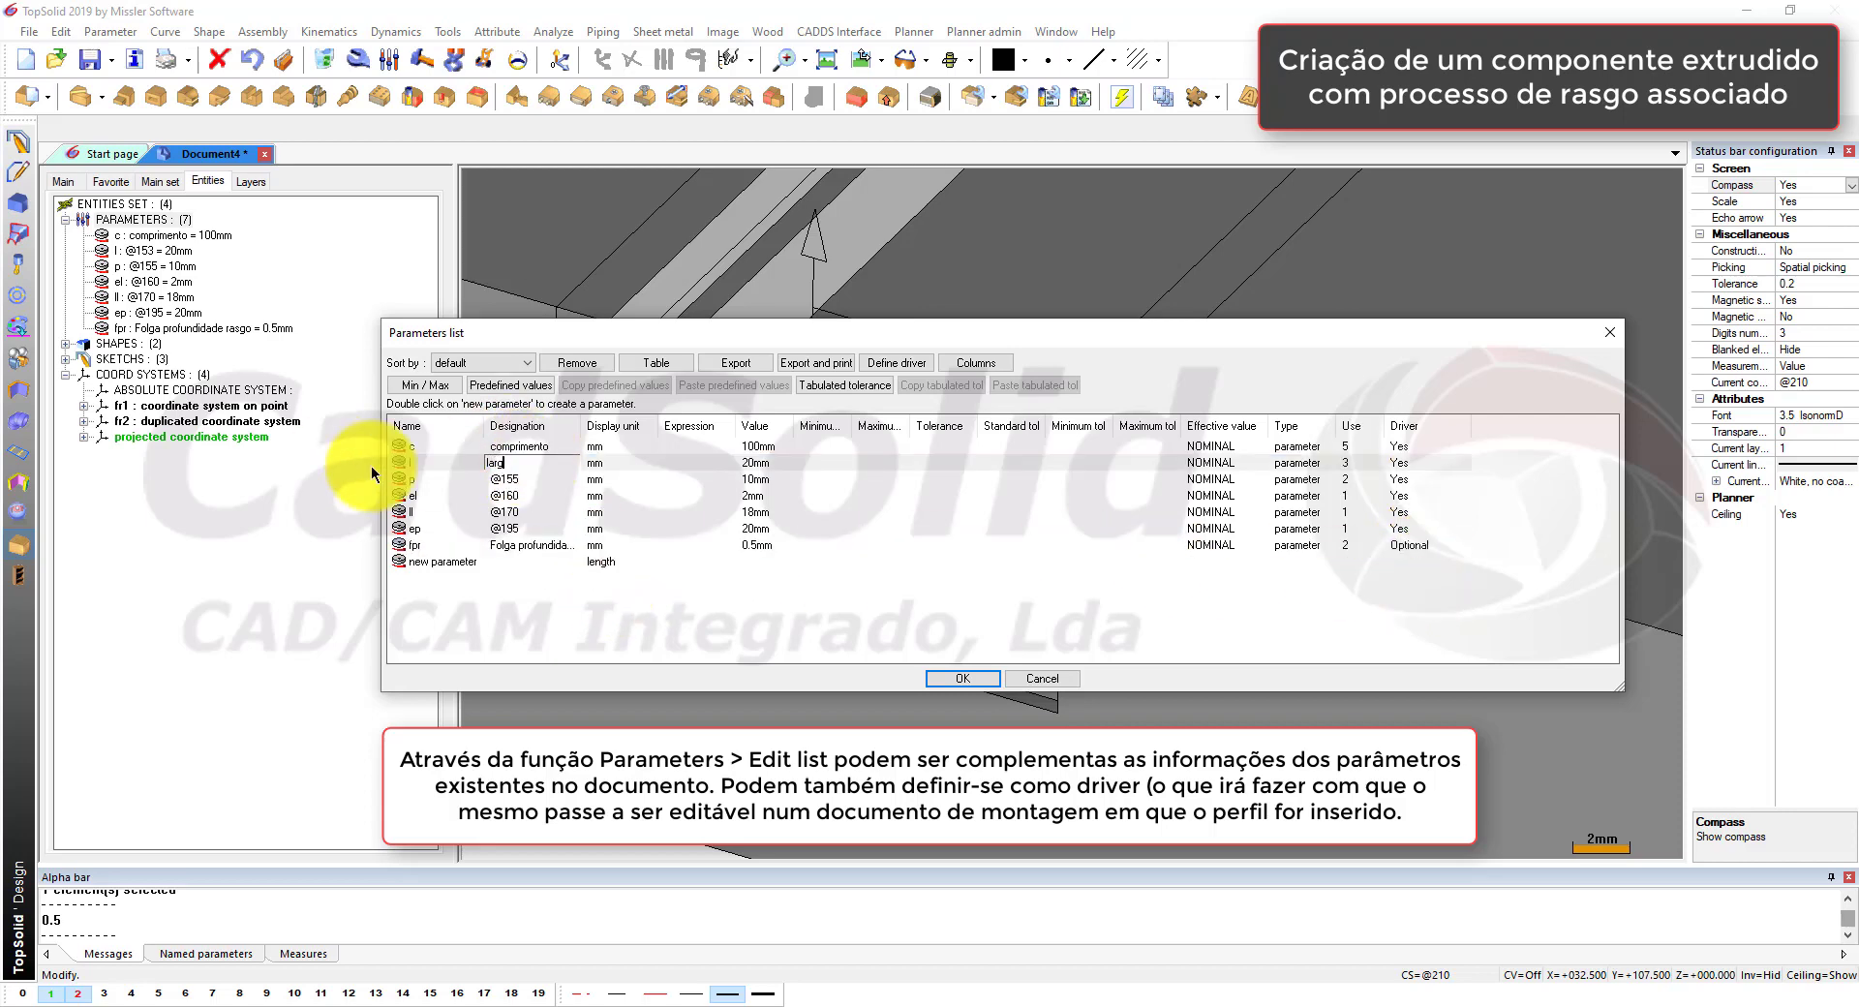
pyautogui.write('ura da calha')
pyautogui.press('Return')
pyautogui.click(492, 479)
pyautogui.click(492, 479)
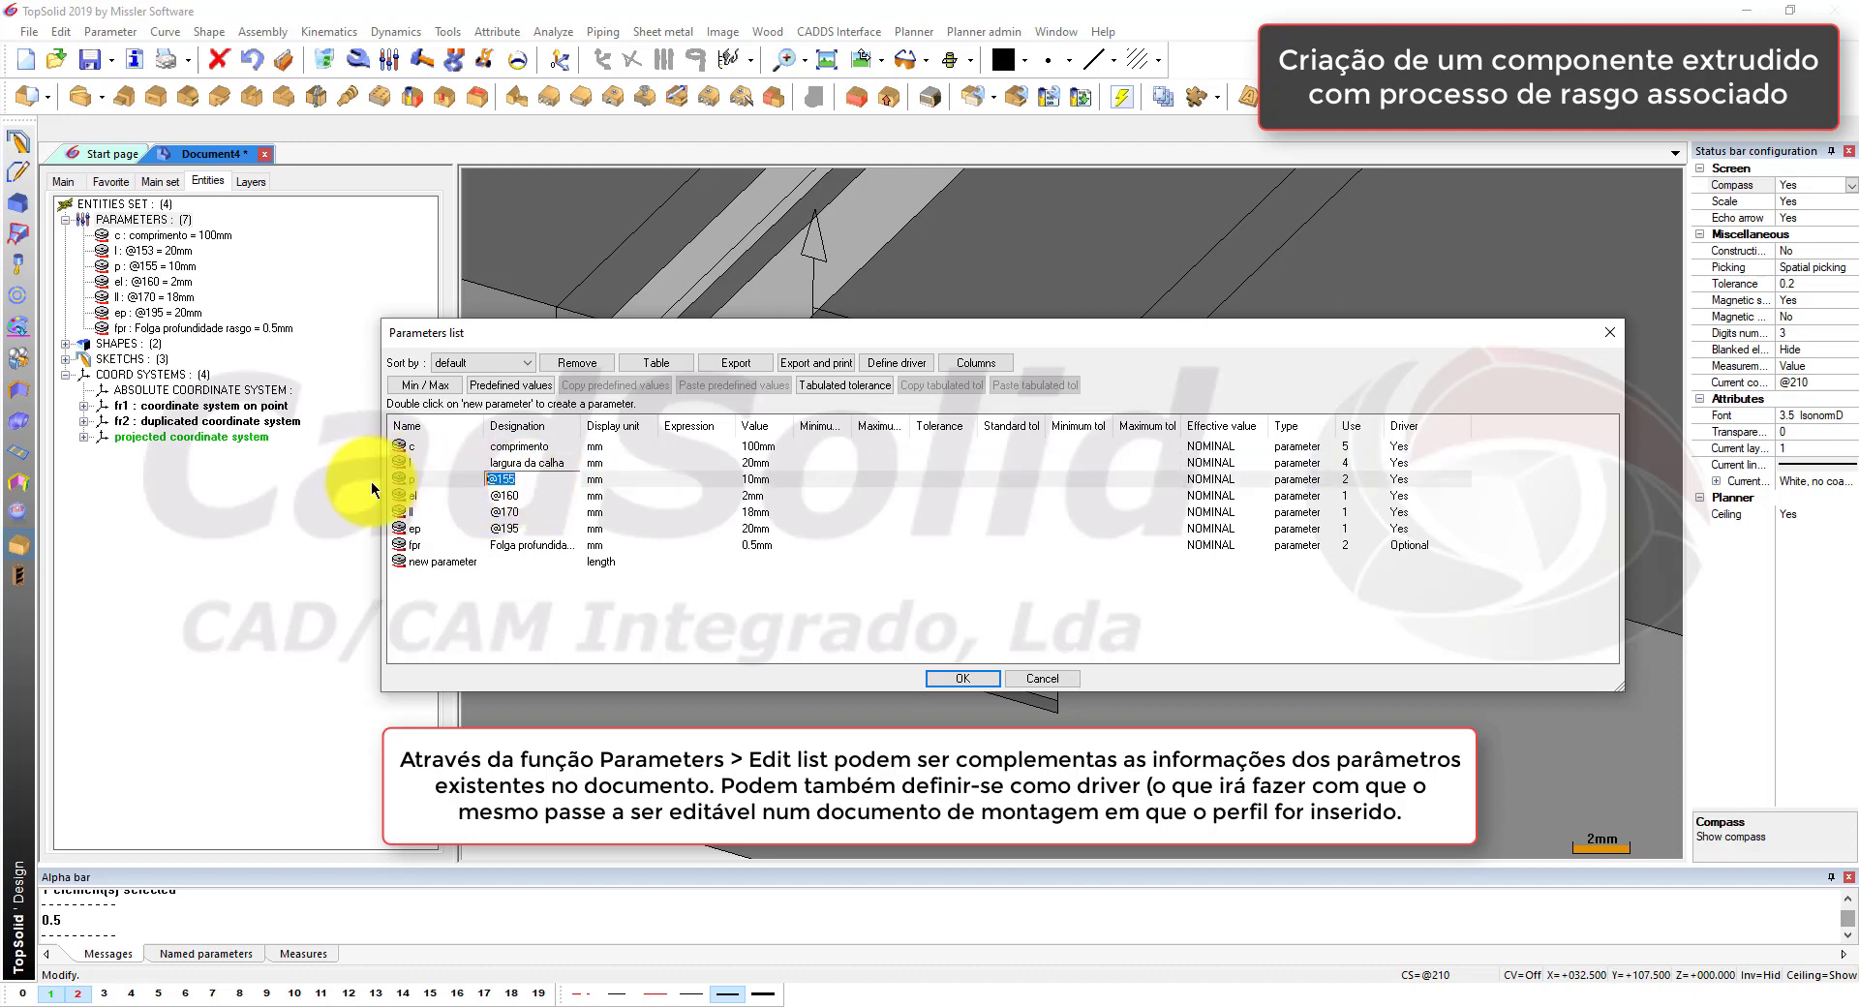
pyautogui.write('pro')
pyautogui.write('fundidade da cal')
pyautogui.press('Return')
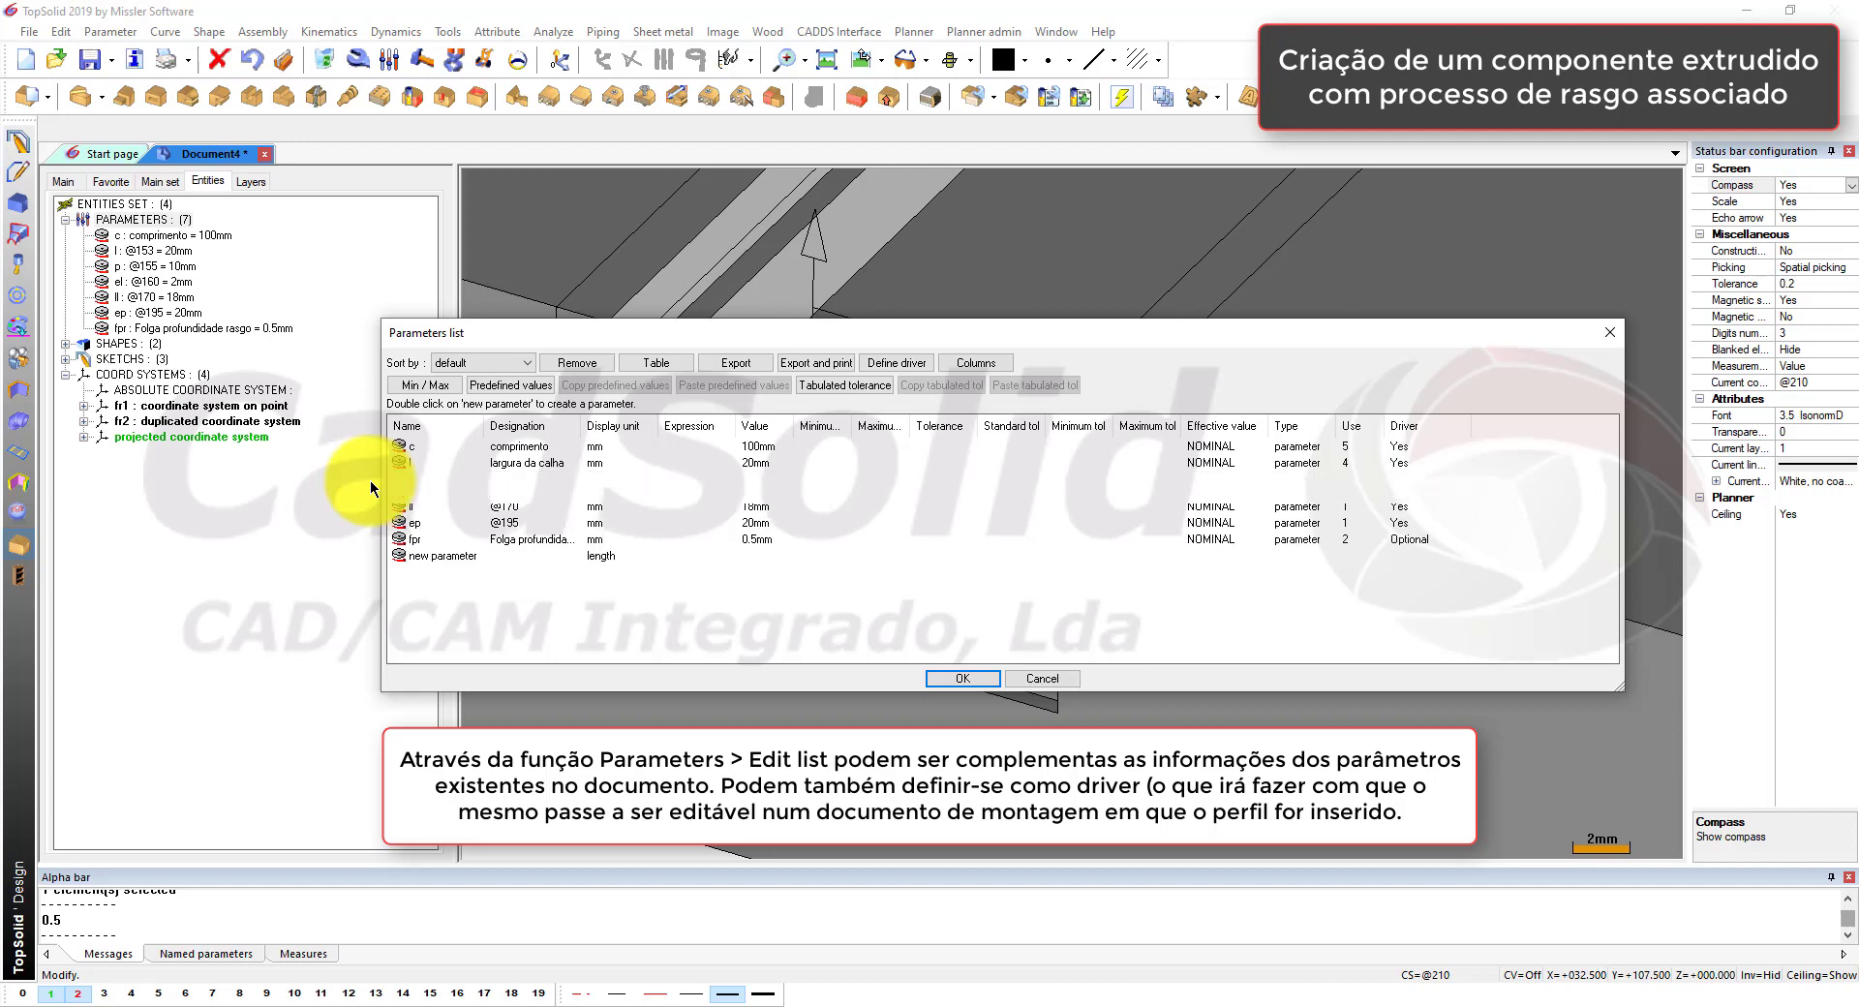
# Step: Set the designation of parameter el to espessura do led and of parameter ll to largura do led
pyautogui.click(552, 494)
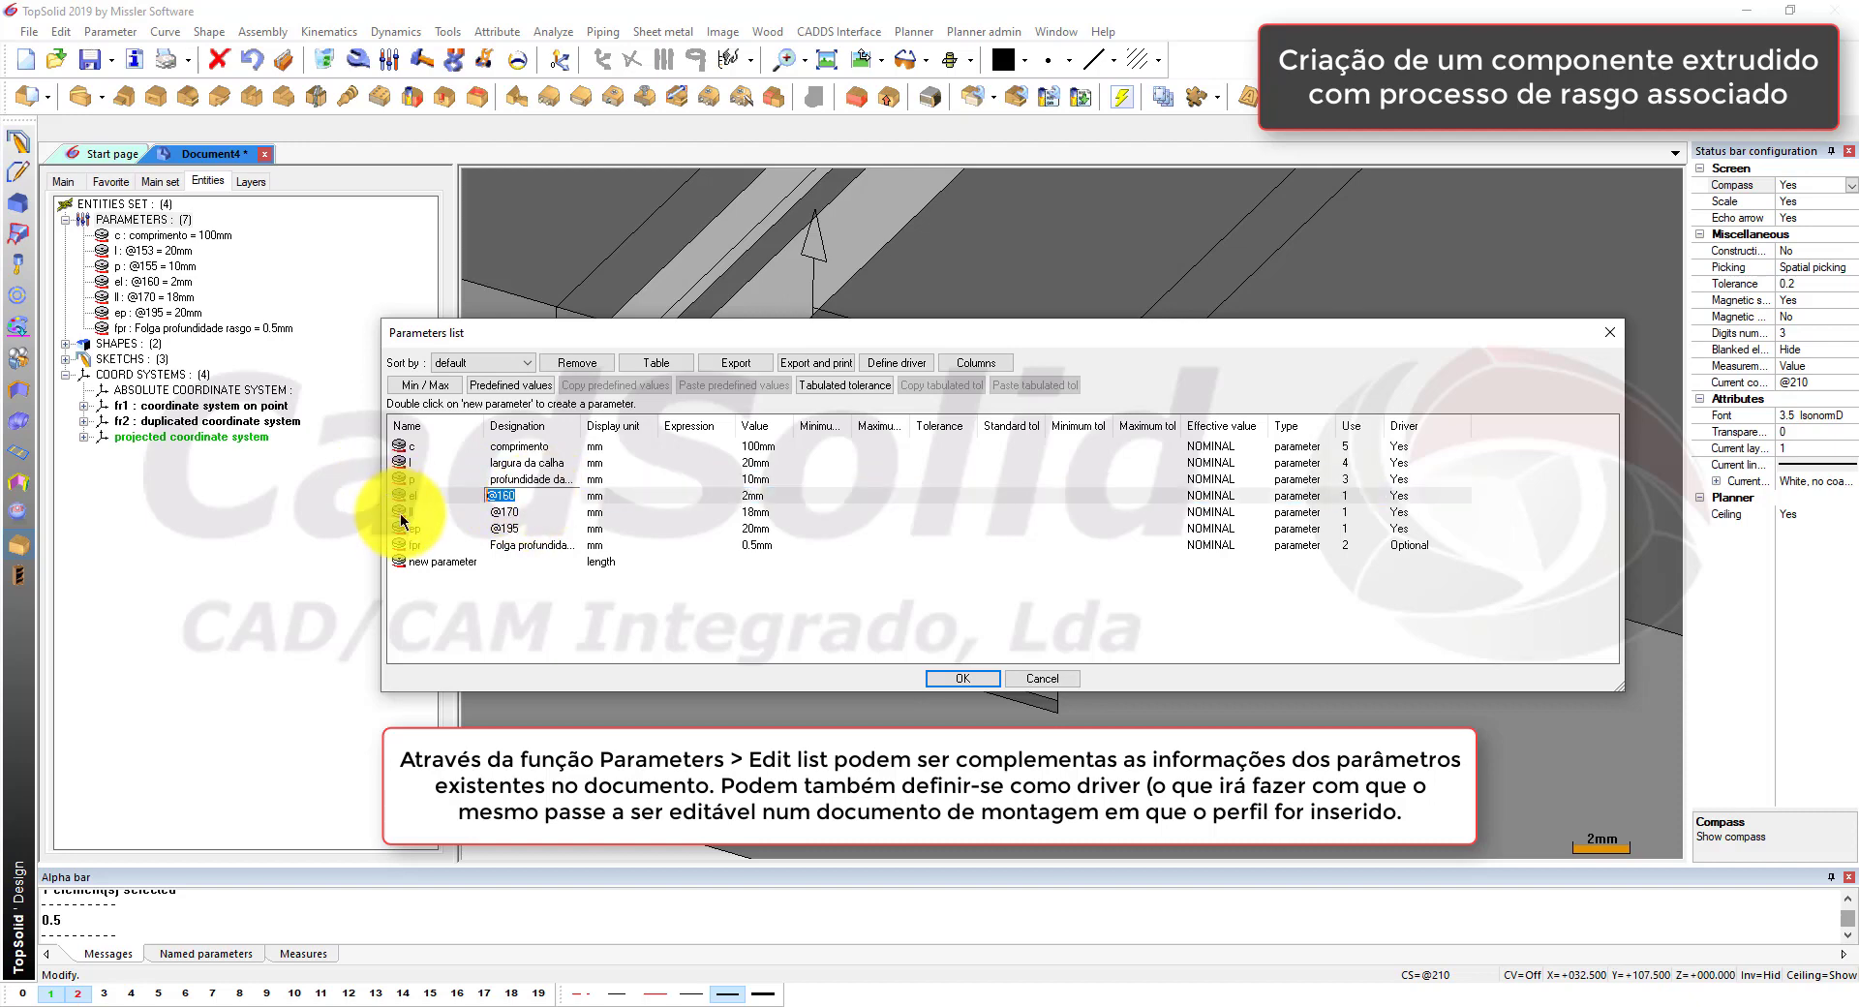
pyautogui.write('espessura do lec')
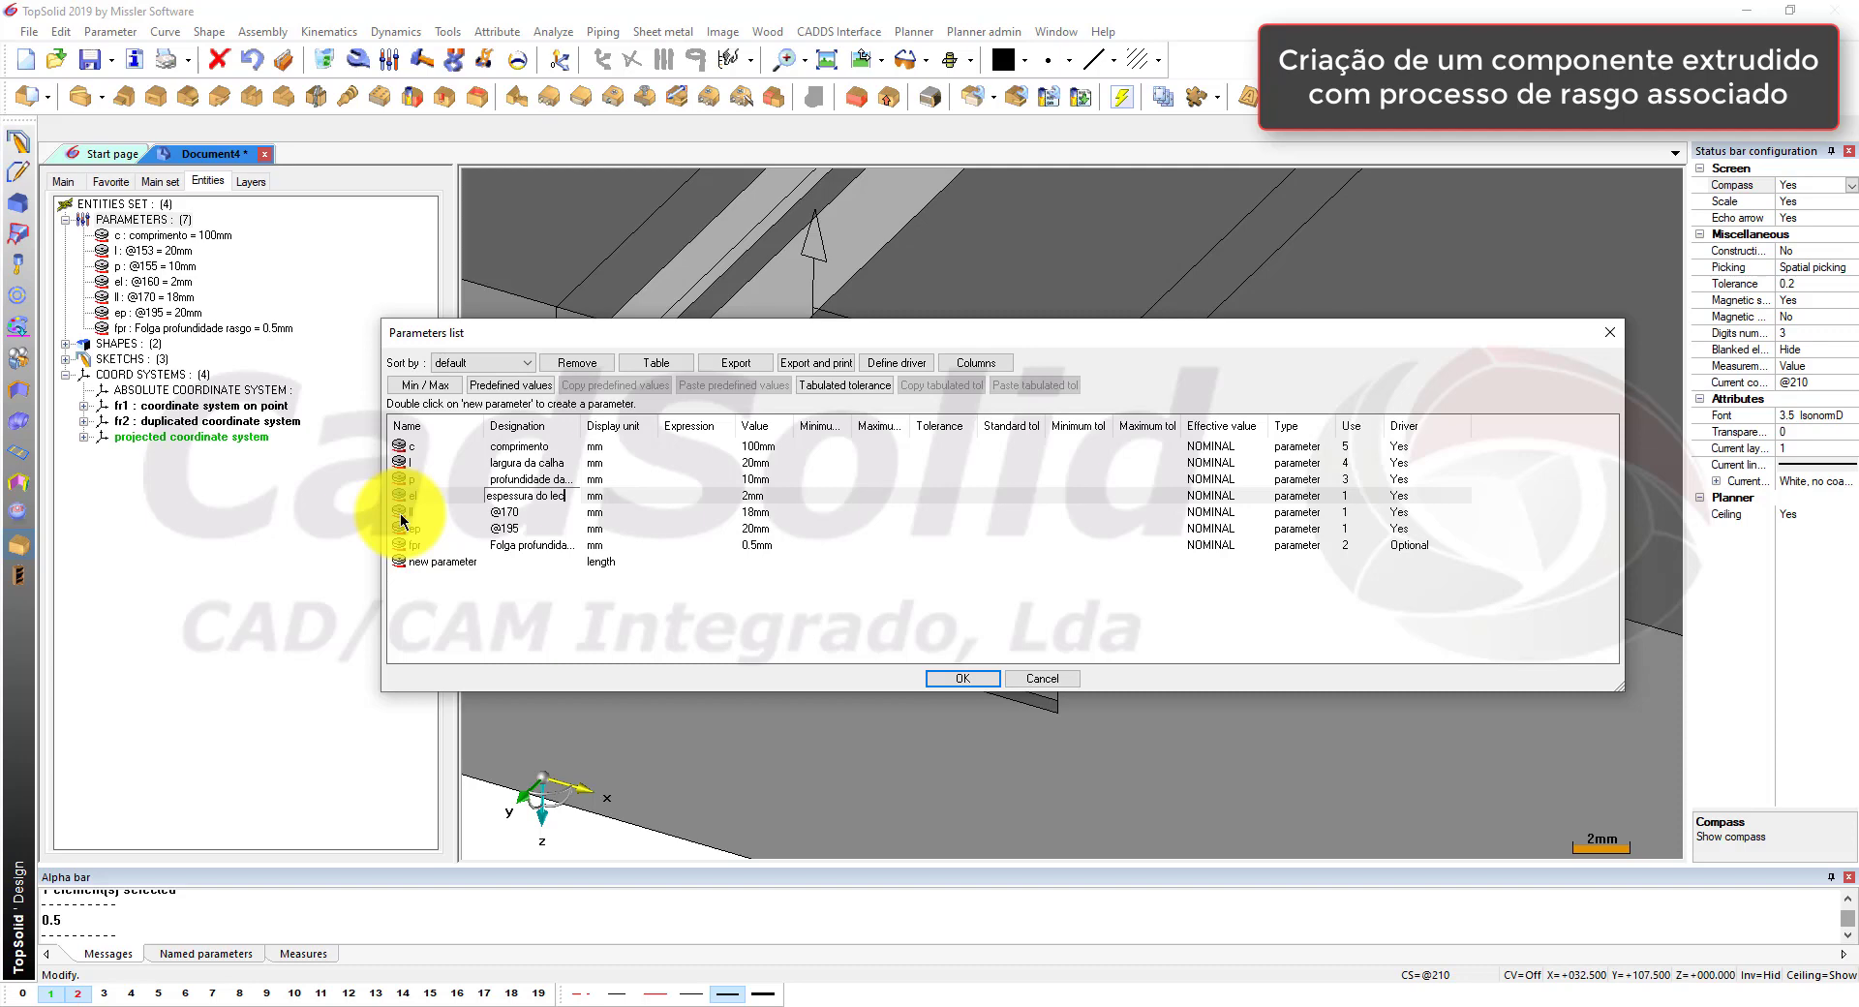
pyautogui.press('Return')
pyautogui.click(513, 511)
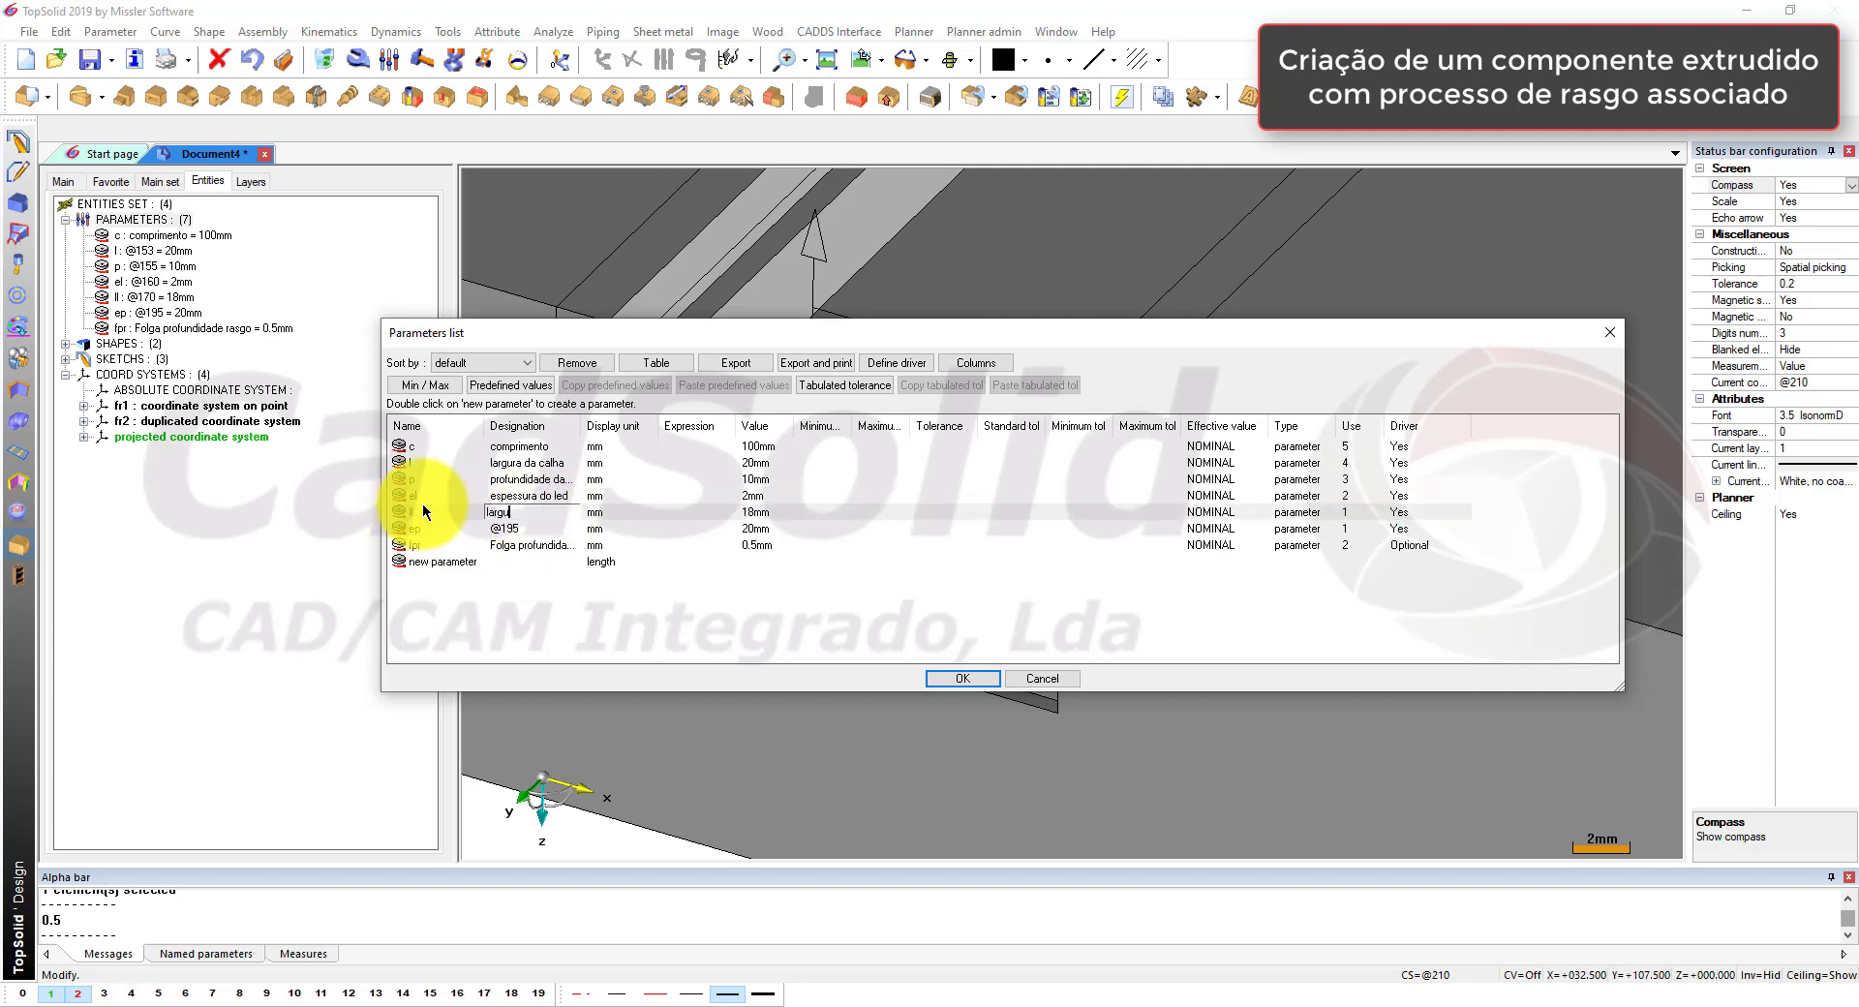
pyautogui.write('largura do led')
pyautogui.press('Return')
# Step: Set the designation of parameter ep to espessura do painel and accept the edited parameters list
pyautogui.click(521, 529)
pyautogui.write('e')
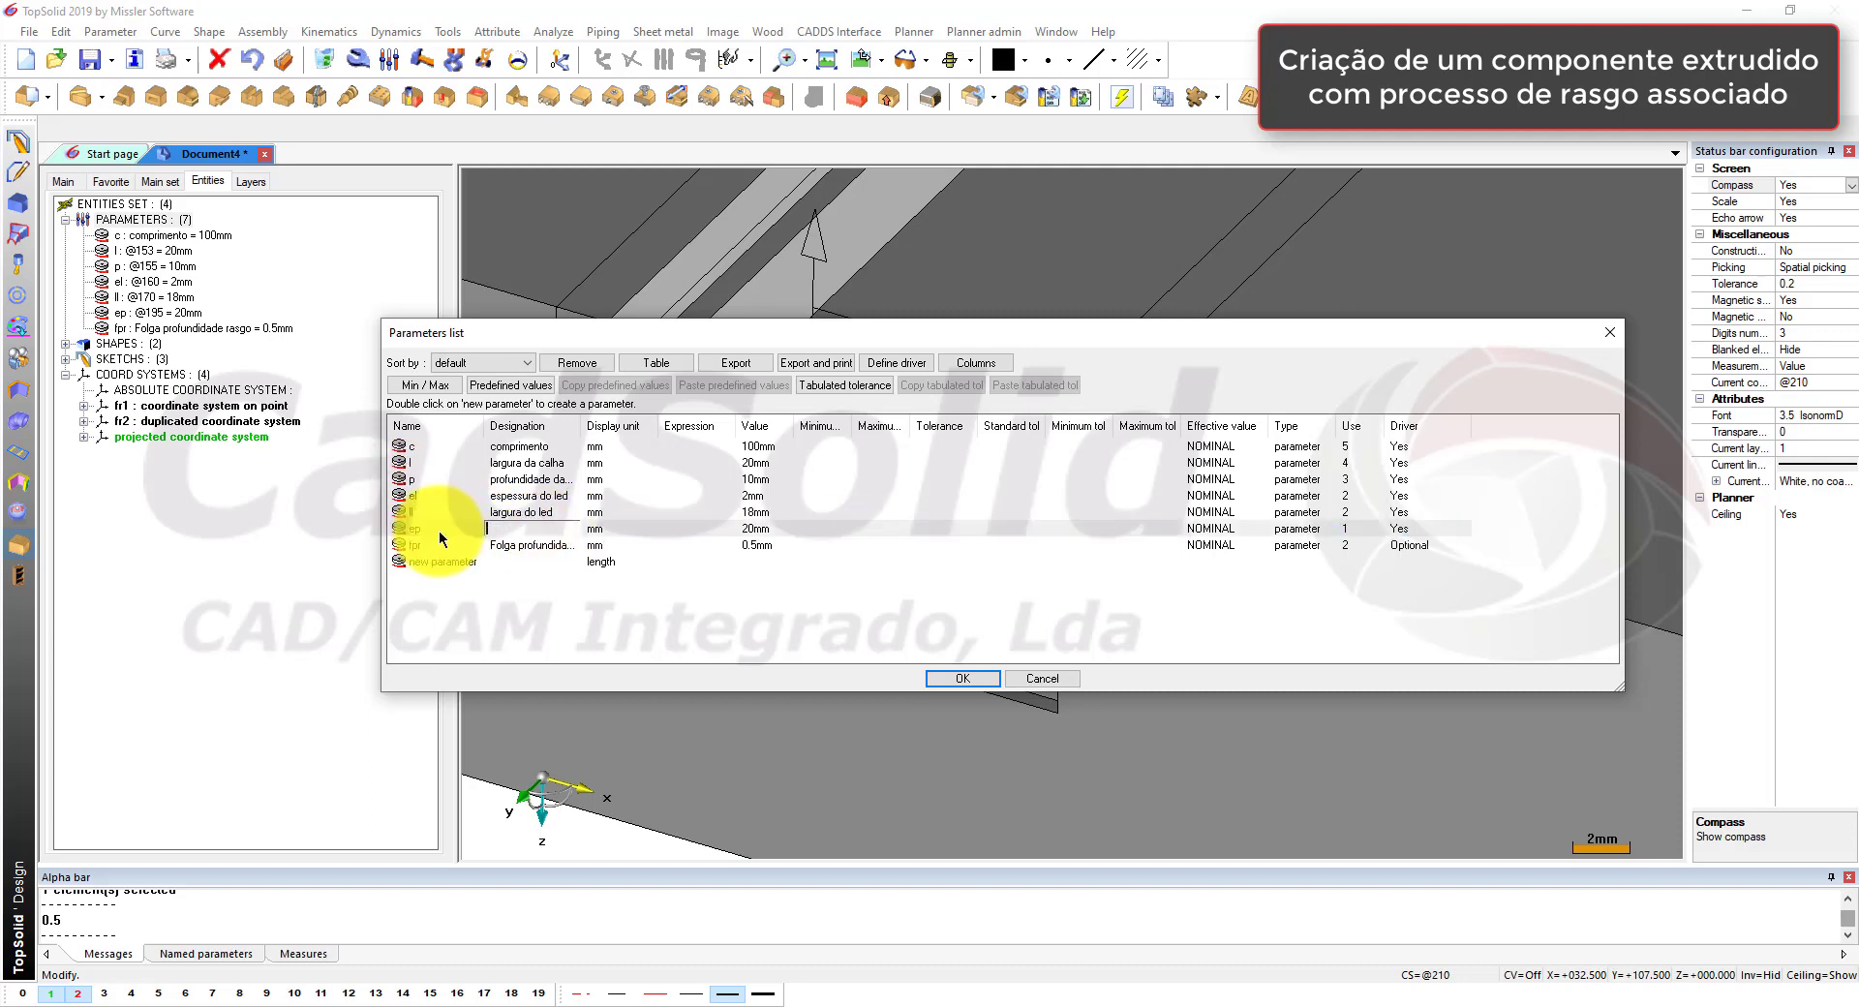
pyautogui.write('spessura do painel')
pyautogui.press('Return')
pyautogui.doubleClick(537, 544)
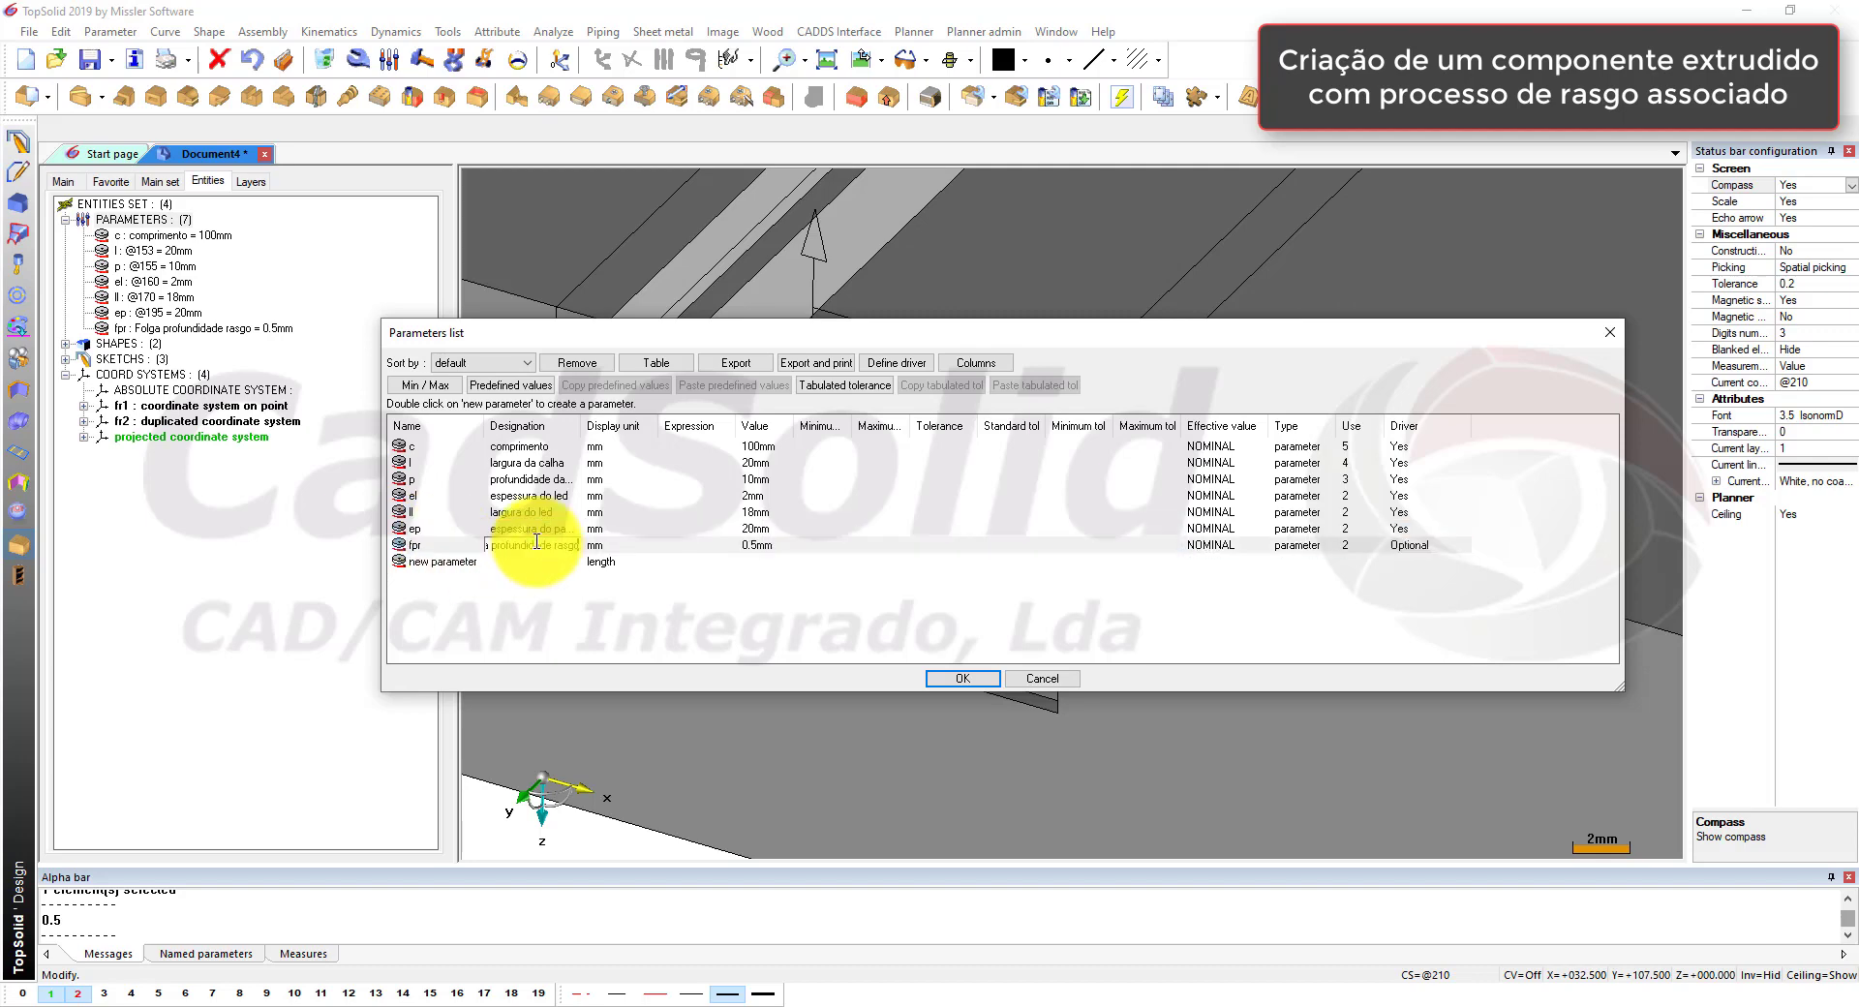
pyautogui.click(594, 581)
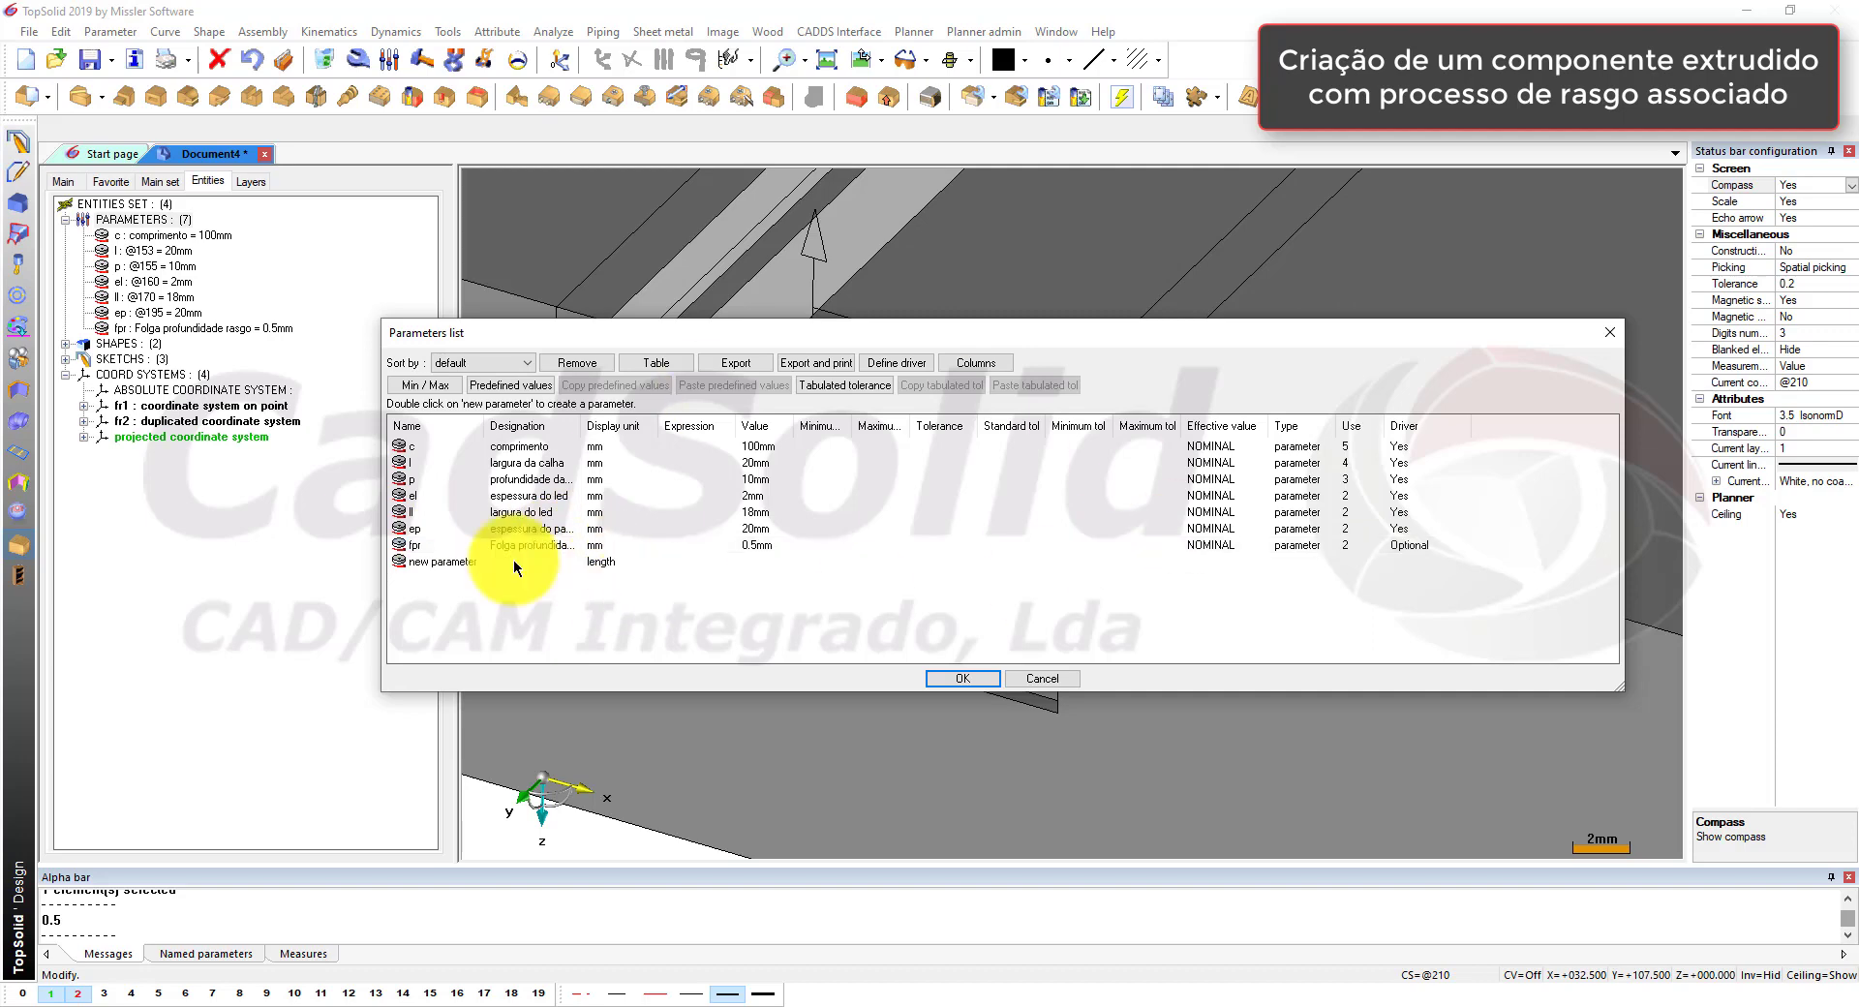
pyautogui.click(963, 678)
# Step: Apply a transparency of 6 to the support block around the LED channel
pyautogui.scroll(-3, 1037, 416)
pyautogui.scroll(-3, 958, 564)
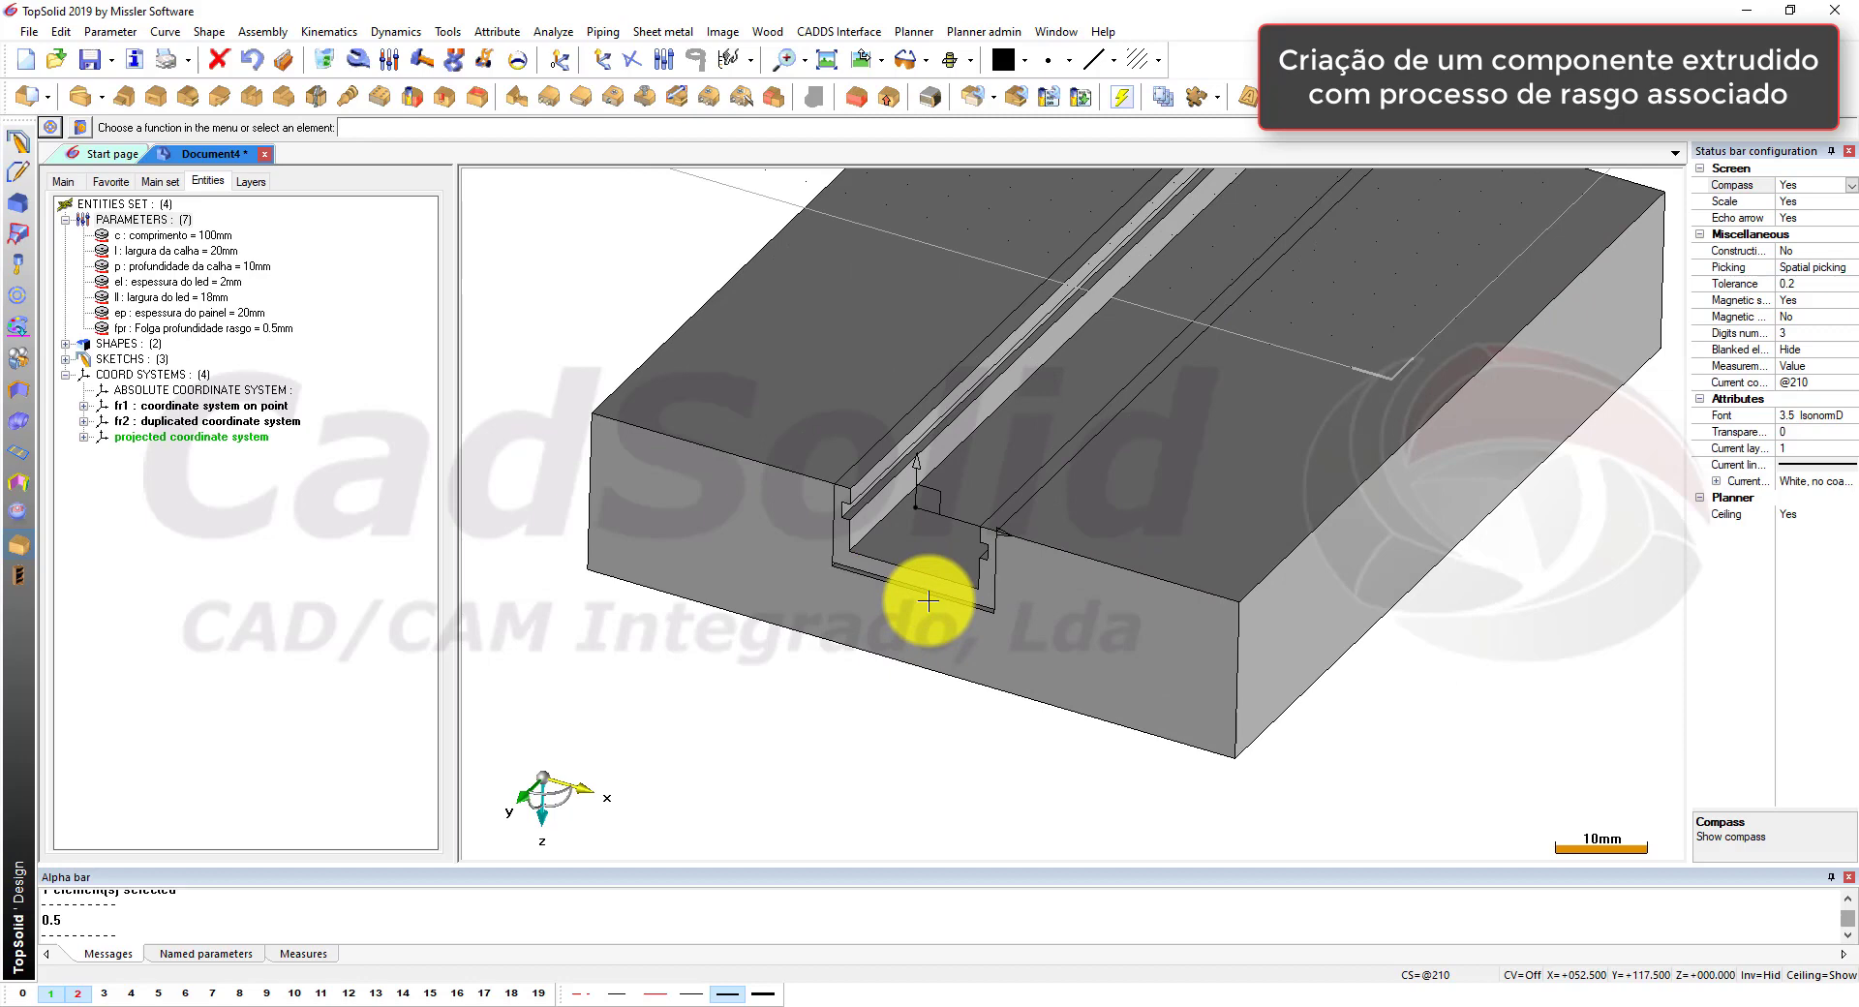
pyautogui.click(540, 31)
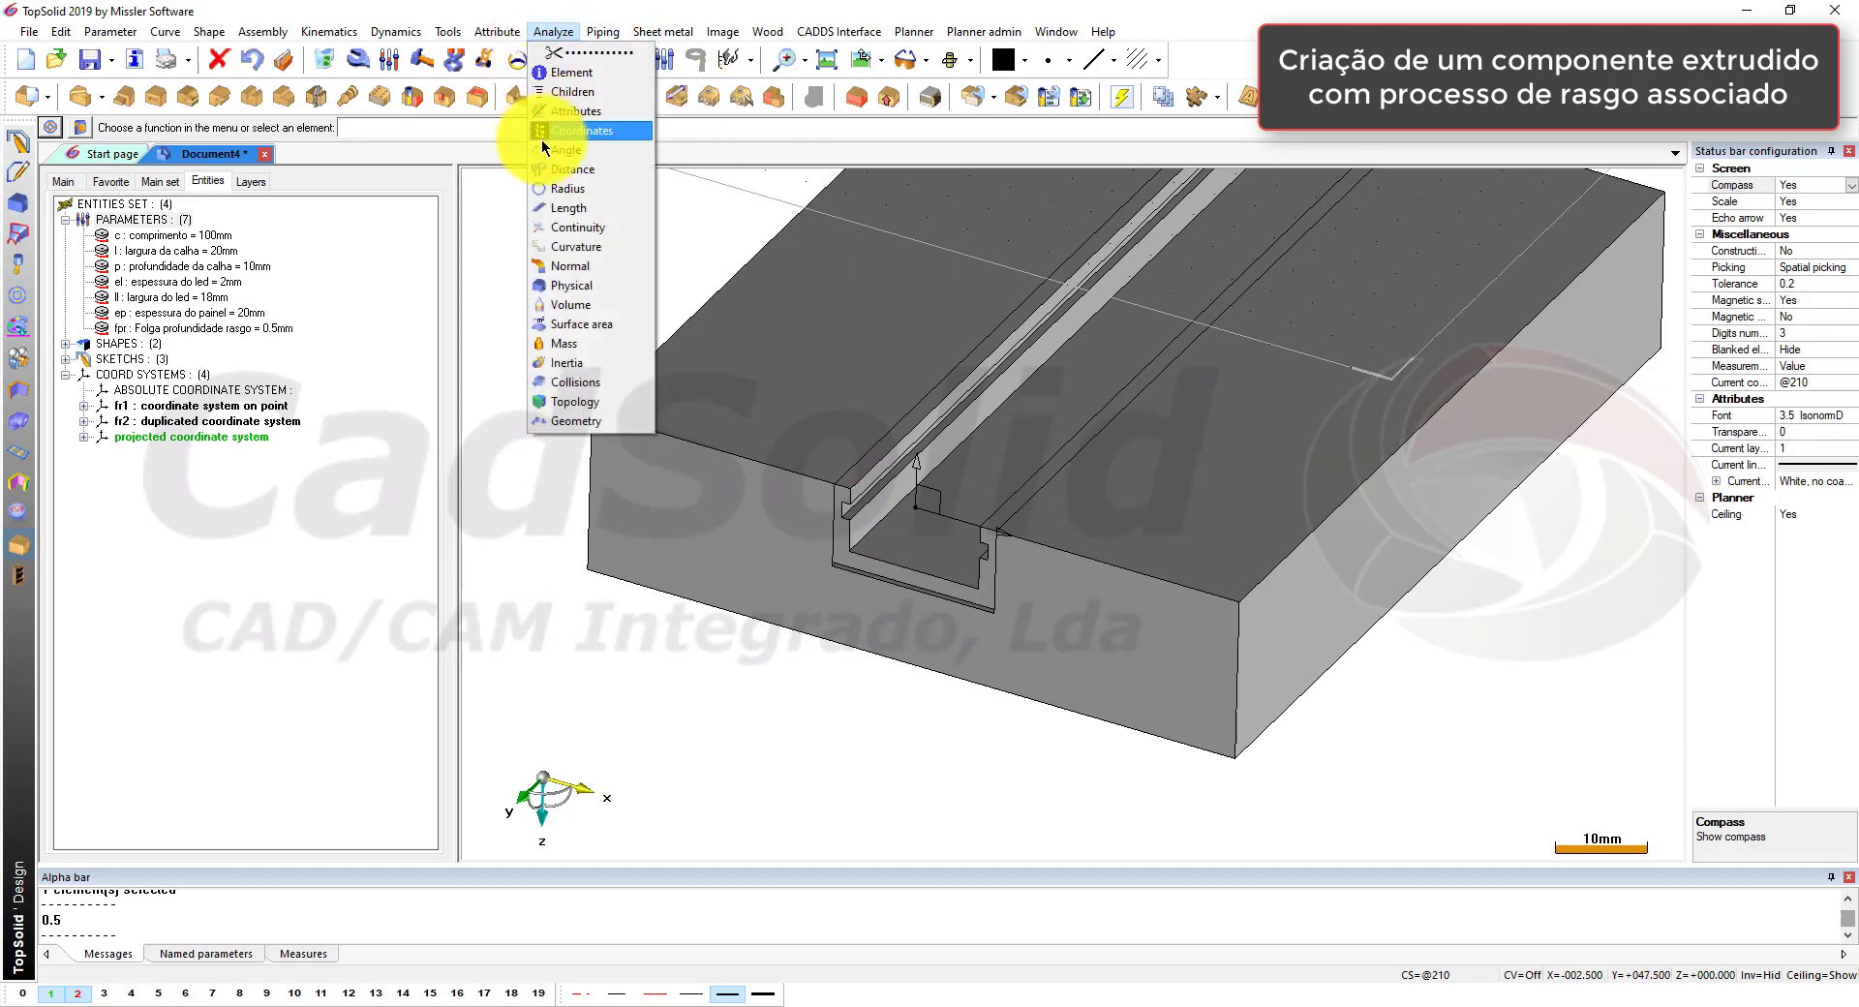
pyautogui.click(502, 203)
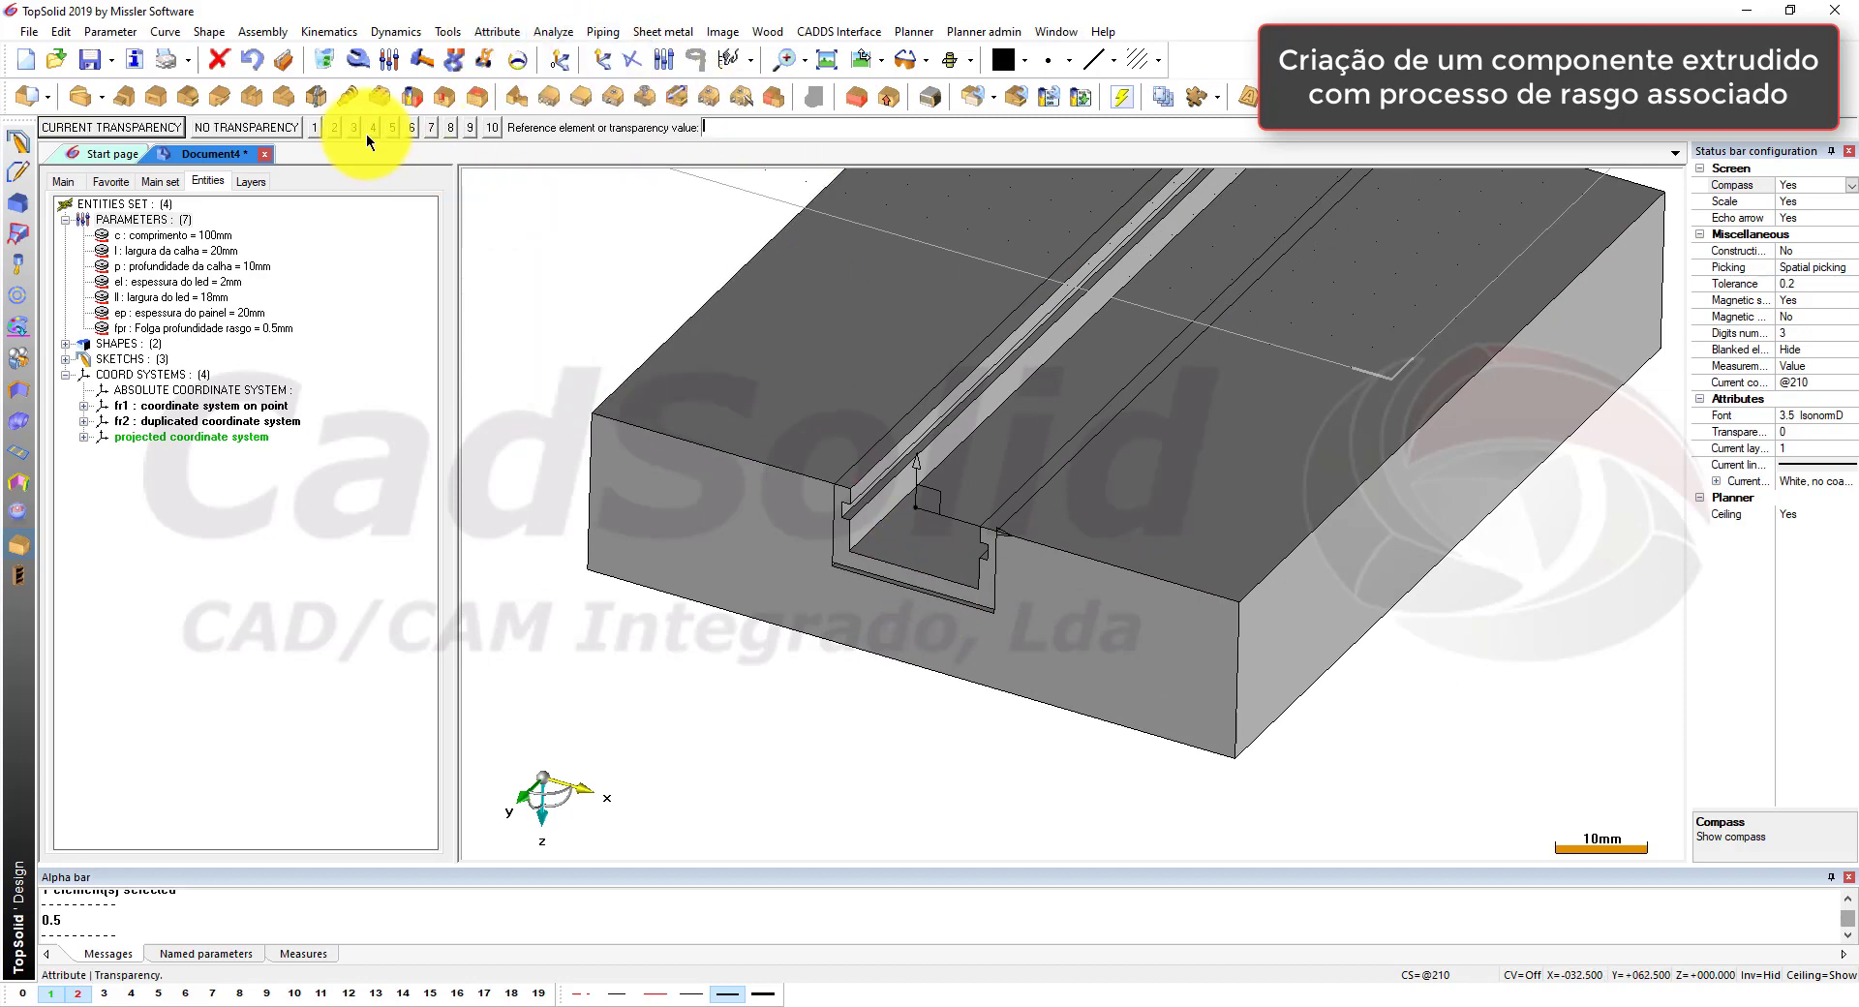
pyautogui.click(411, 127)
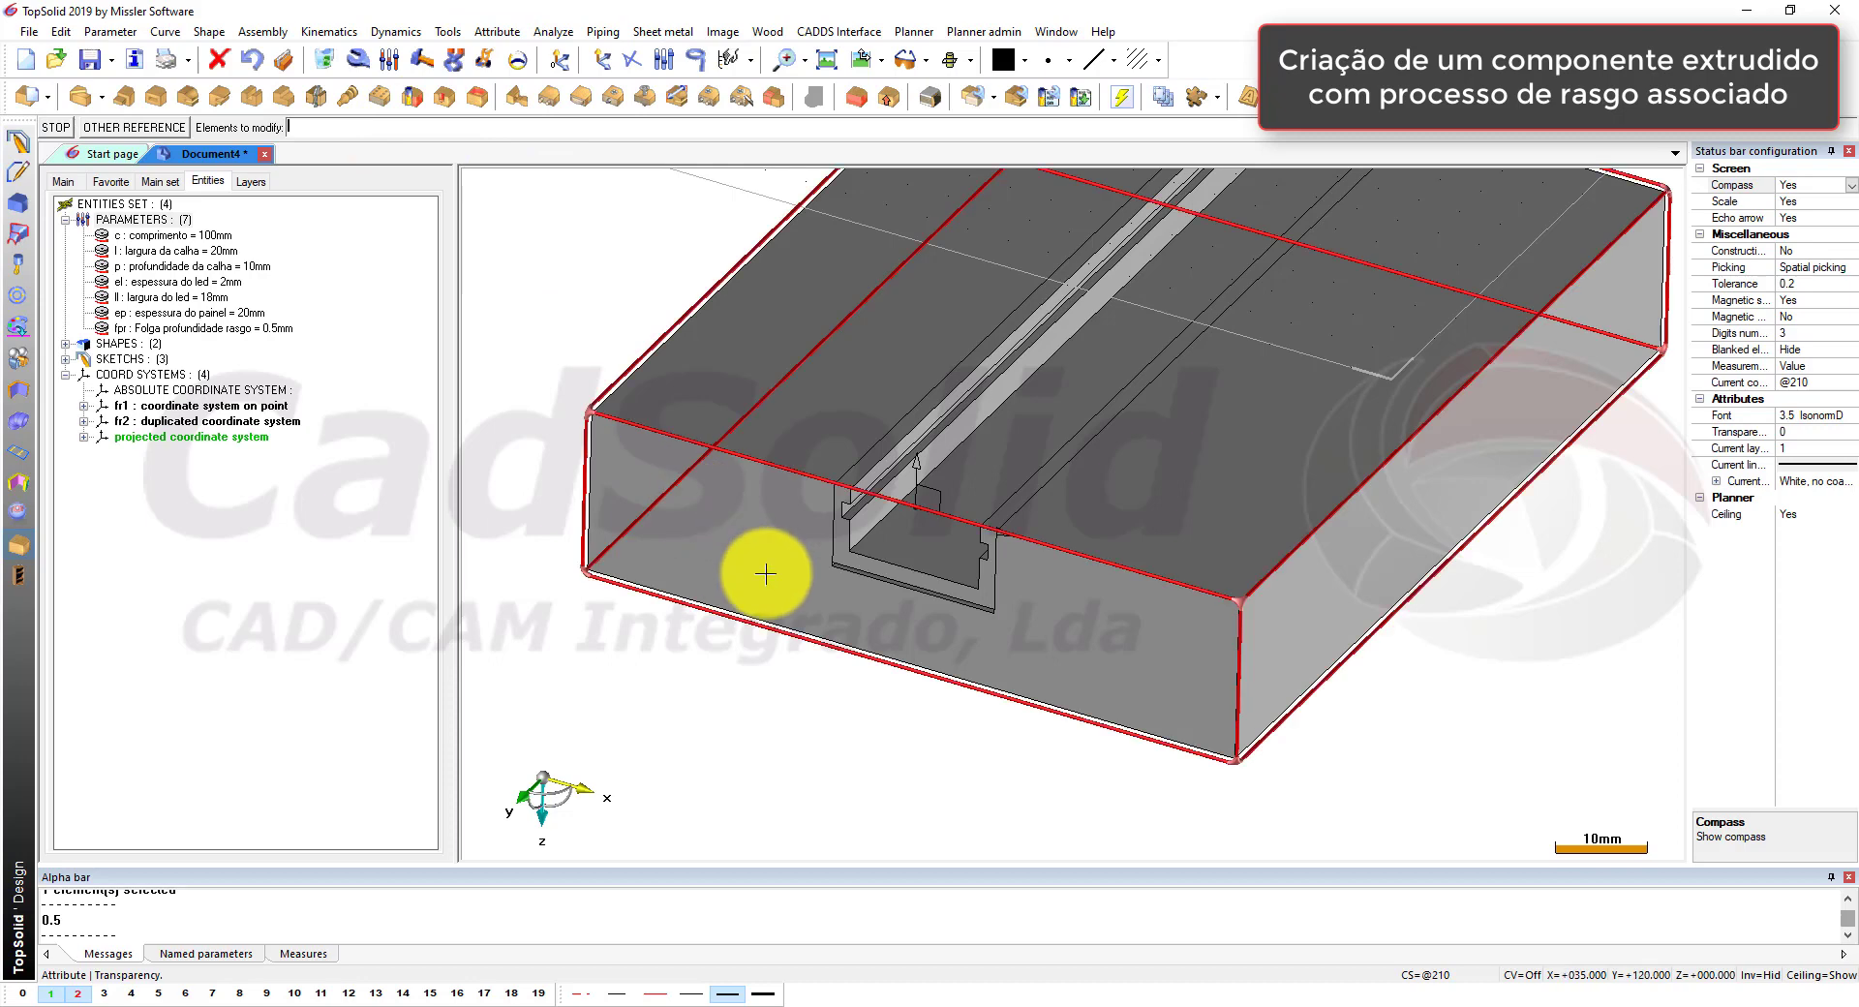
pyautogui.click(766, 574)
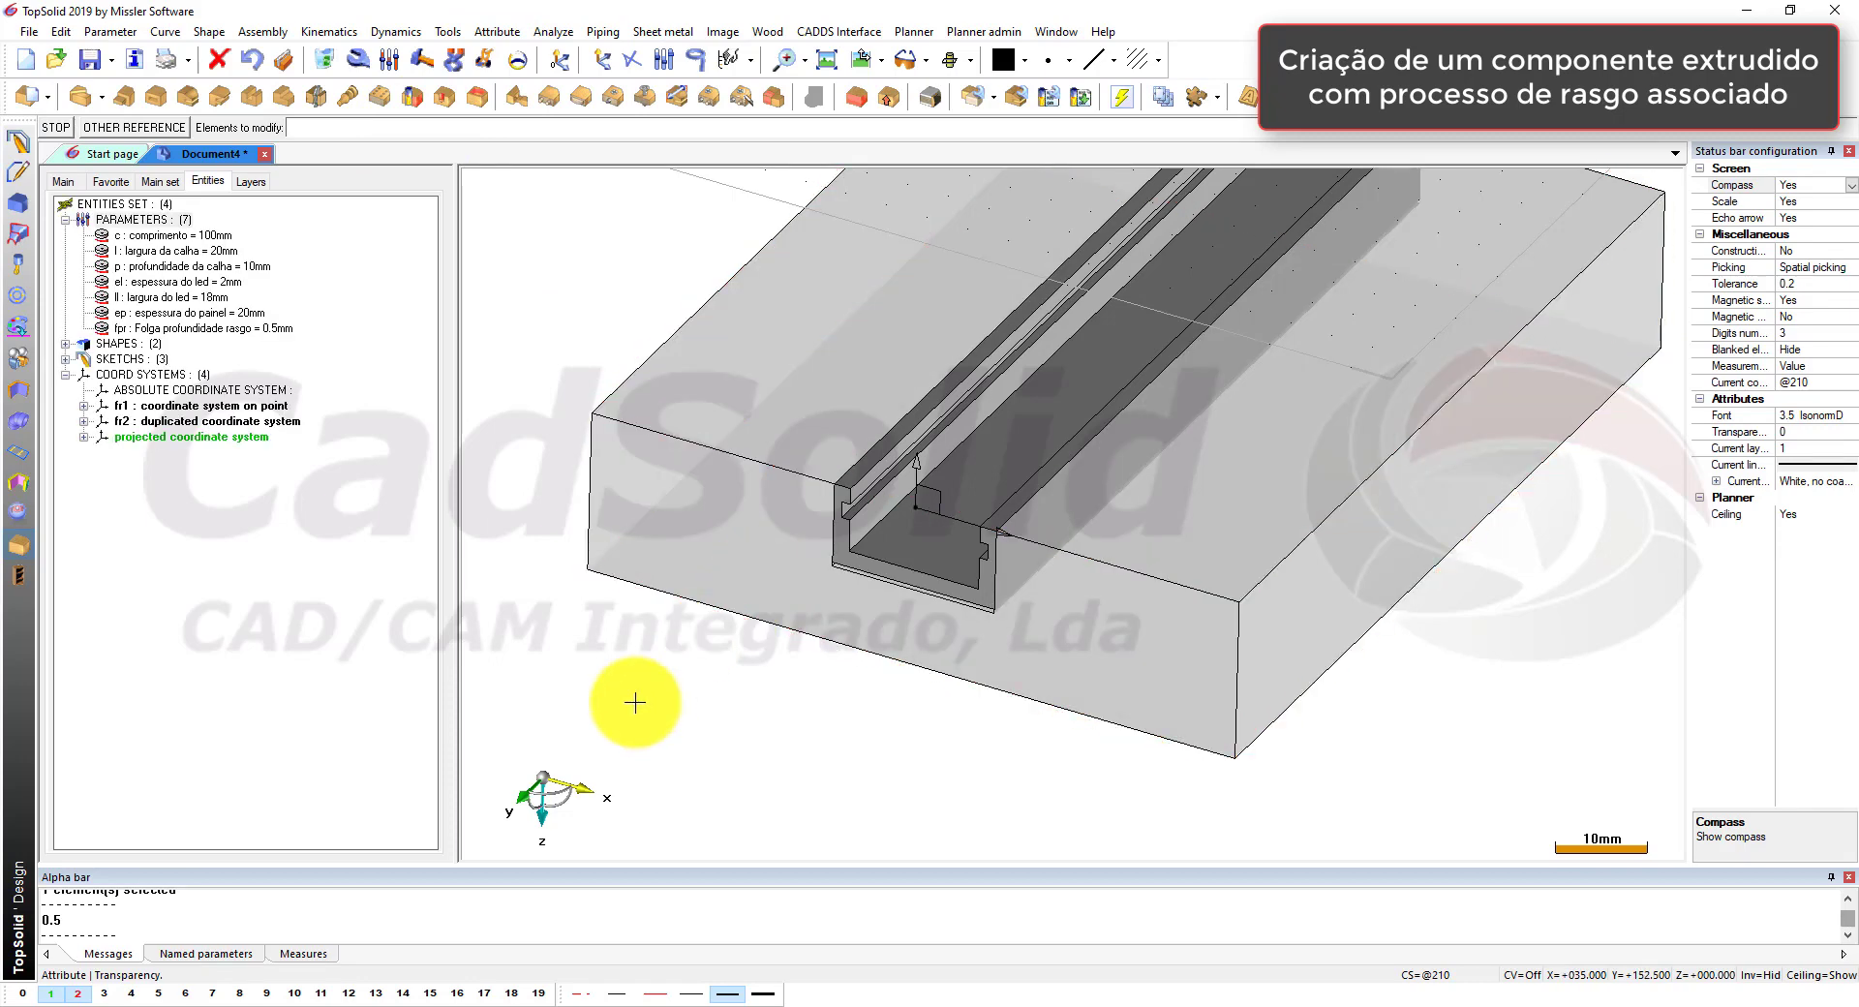
# Step: Save the component as a standard template in Training Library, family Perfis, with new type Iluminação and new variant Calha Led
pyautogui.scroll(5, 851, 534)
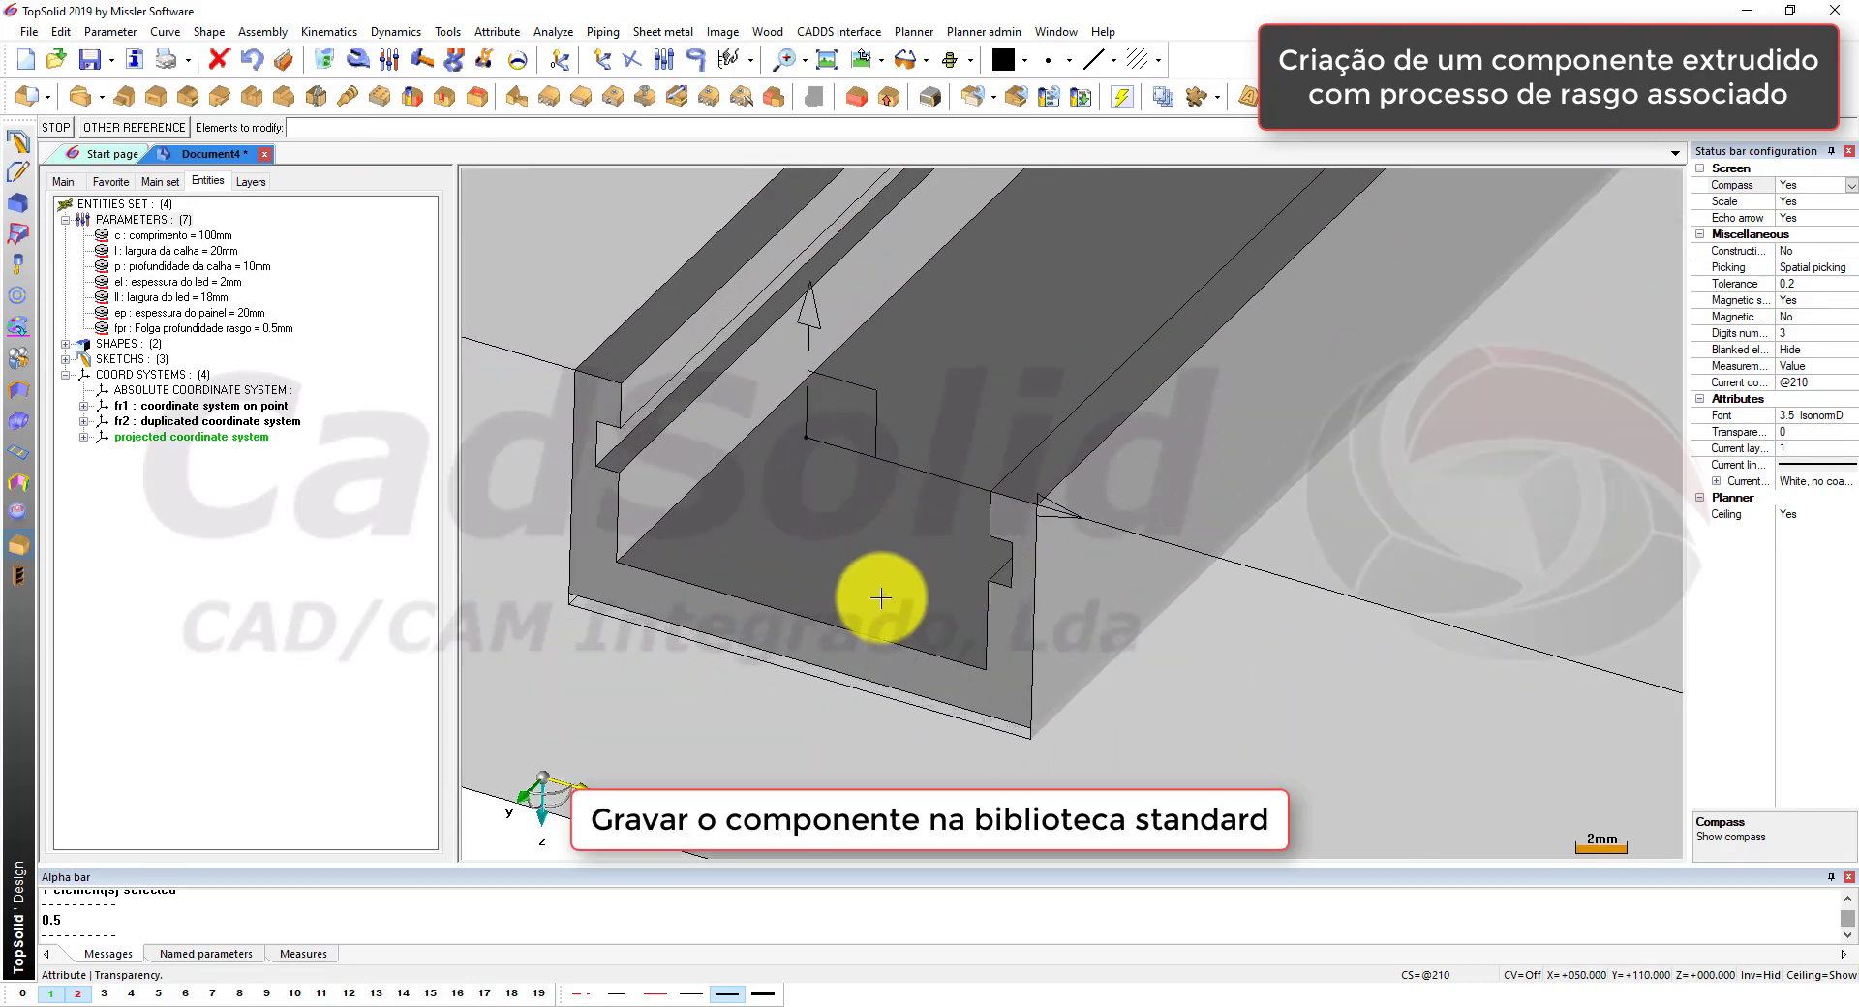
pyautogui.click(260, 30)
pyautogui.moveTo(346, 418)
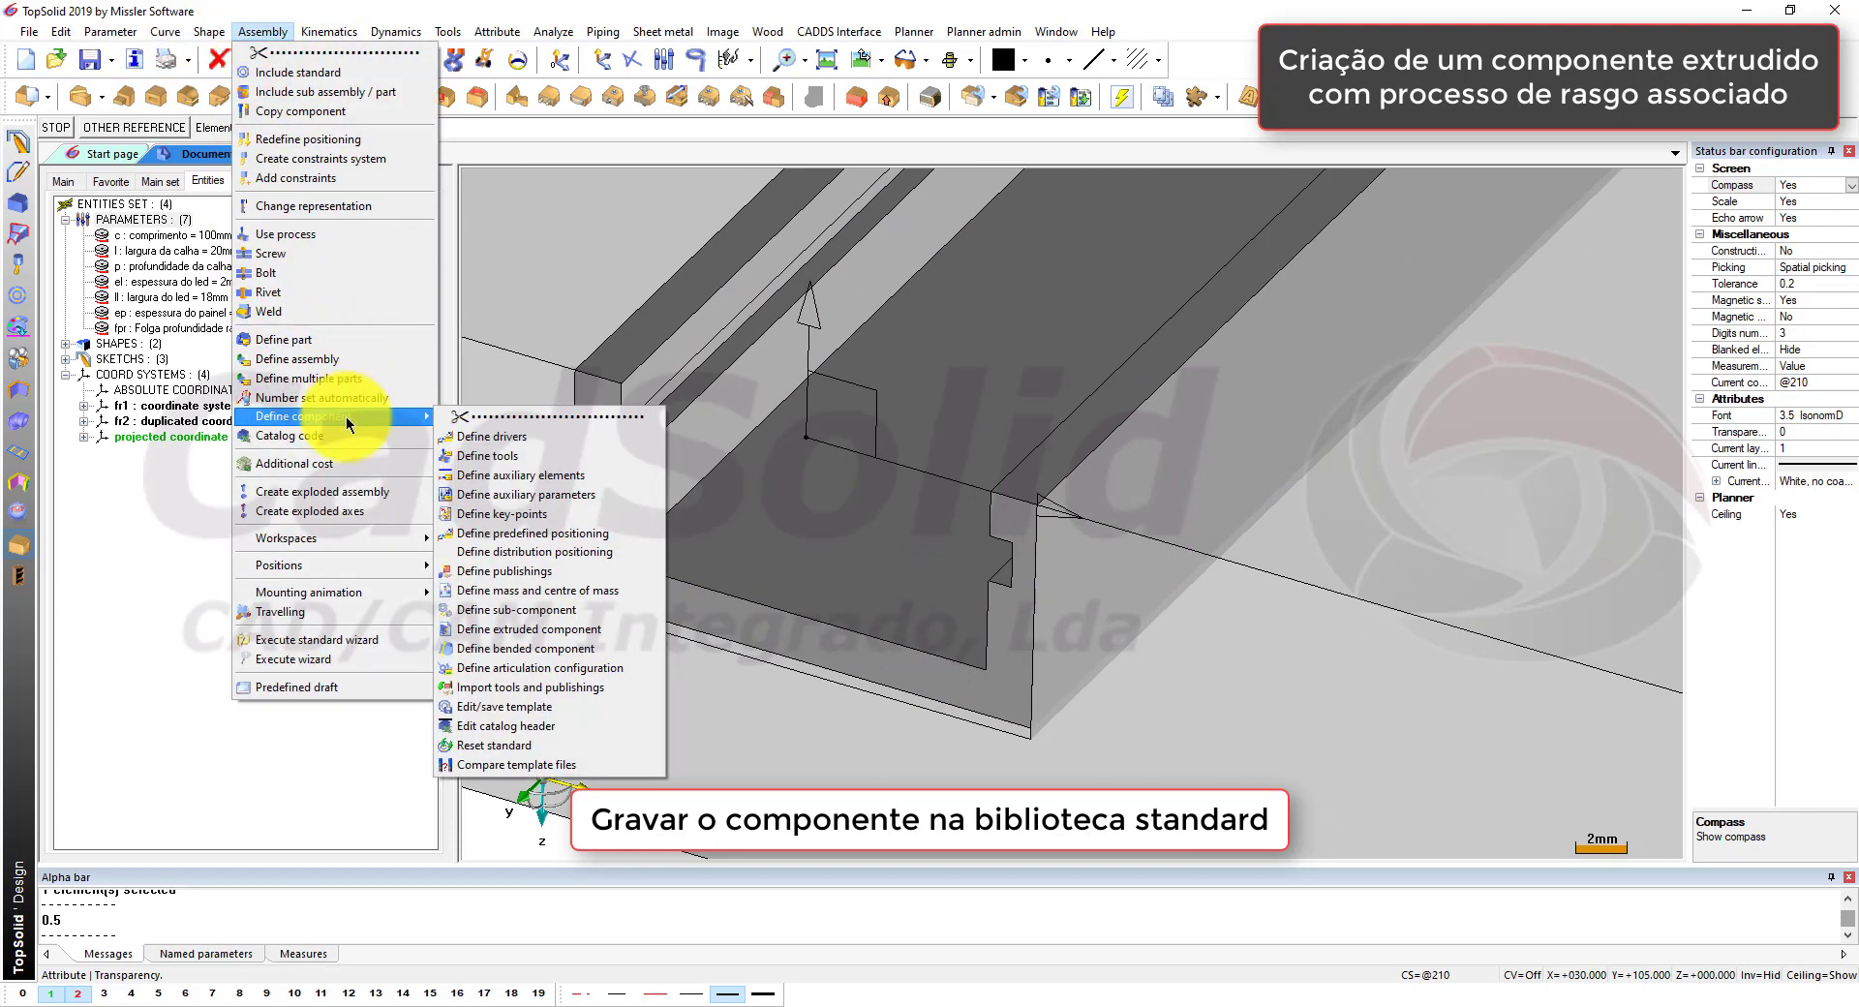
pyautogui.click(525, 713)
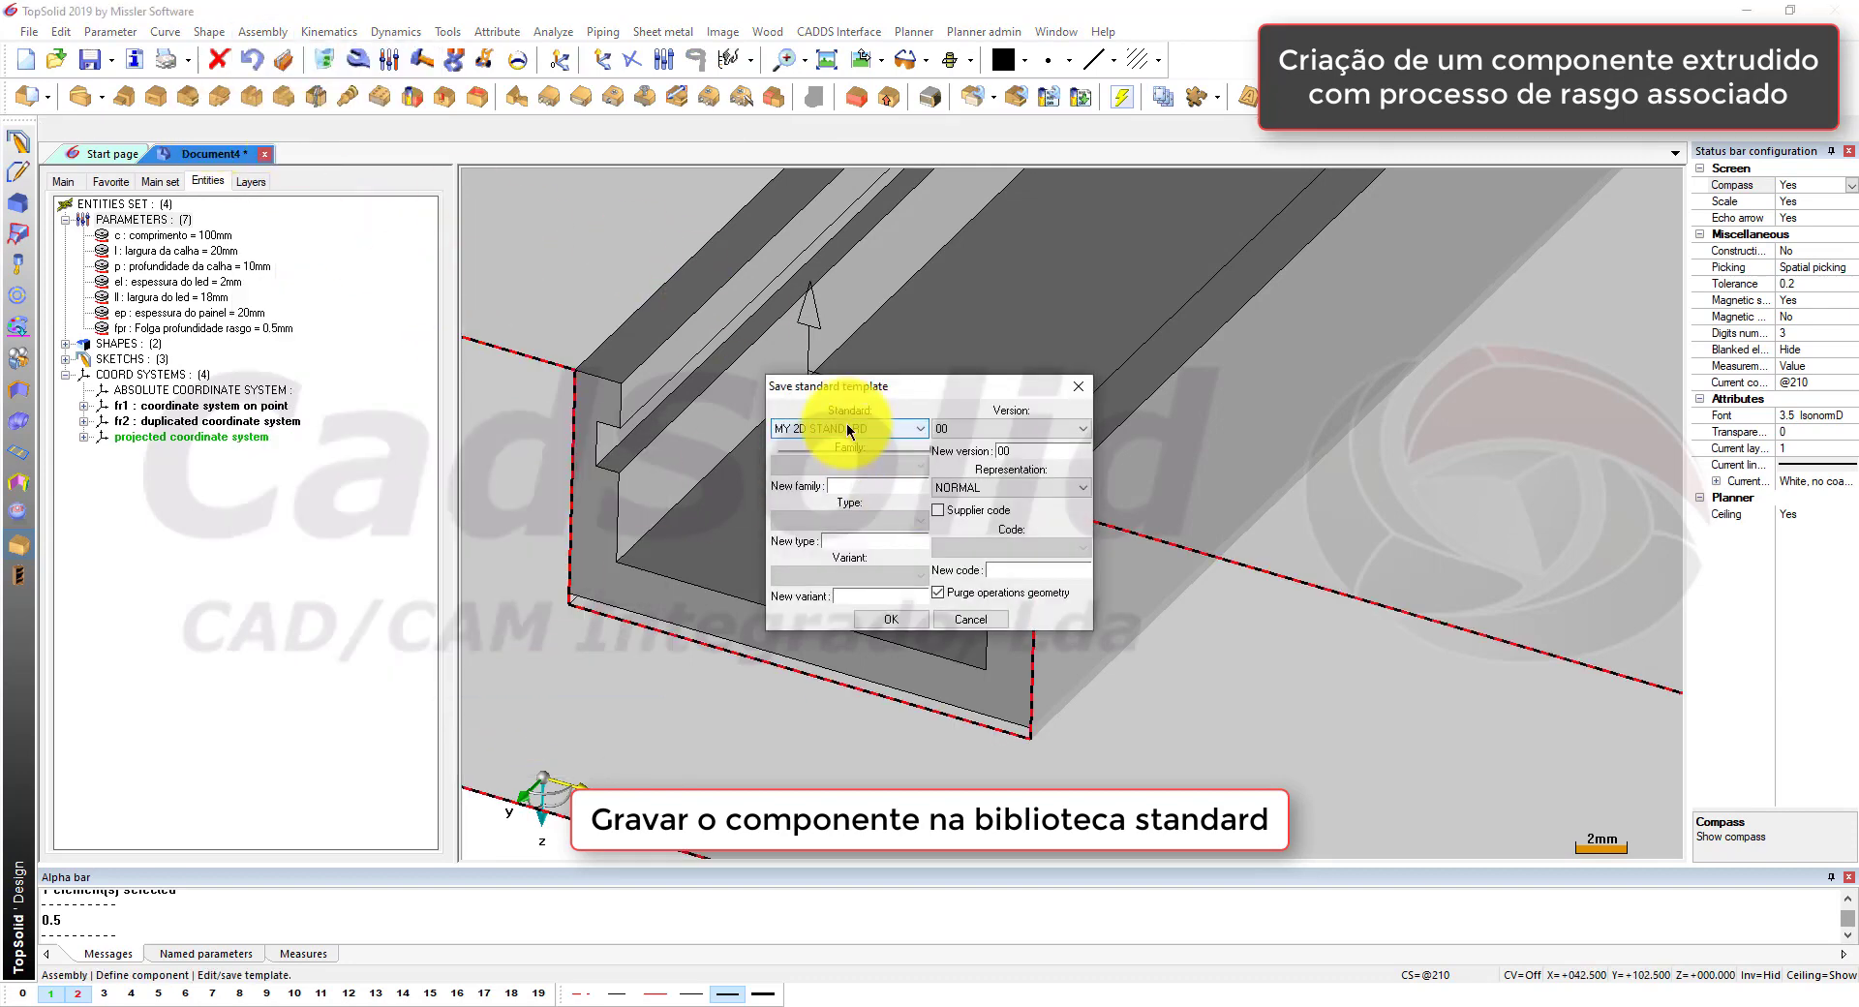
pyautogui.click(846, 428)
pyautogui.click(839, 526)
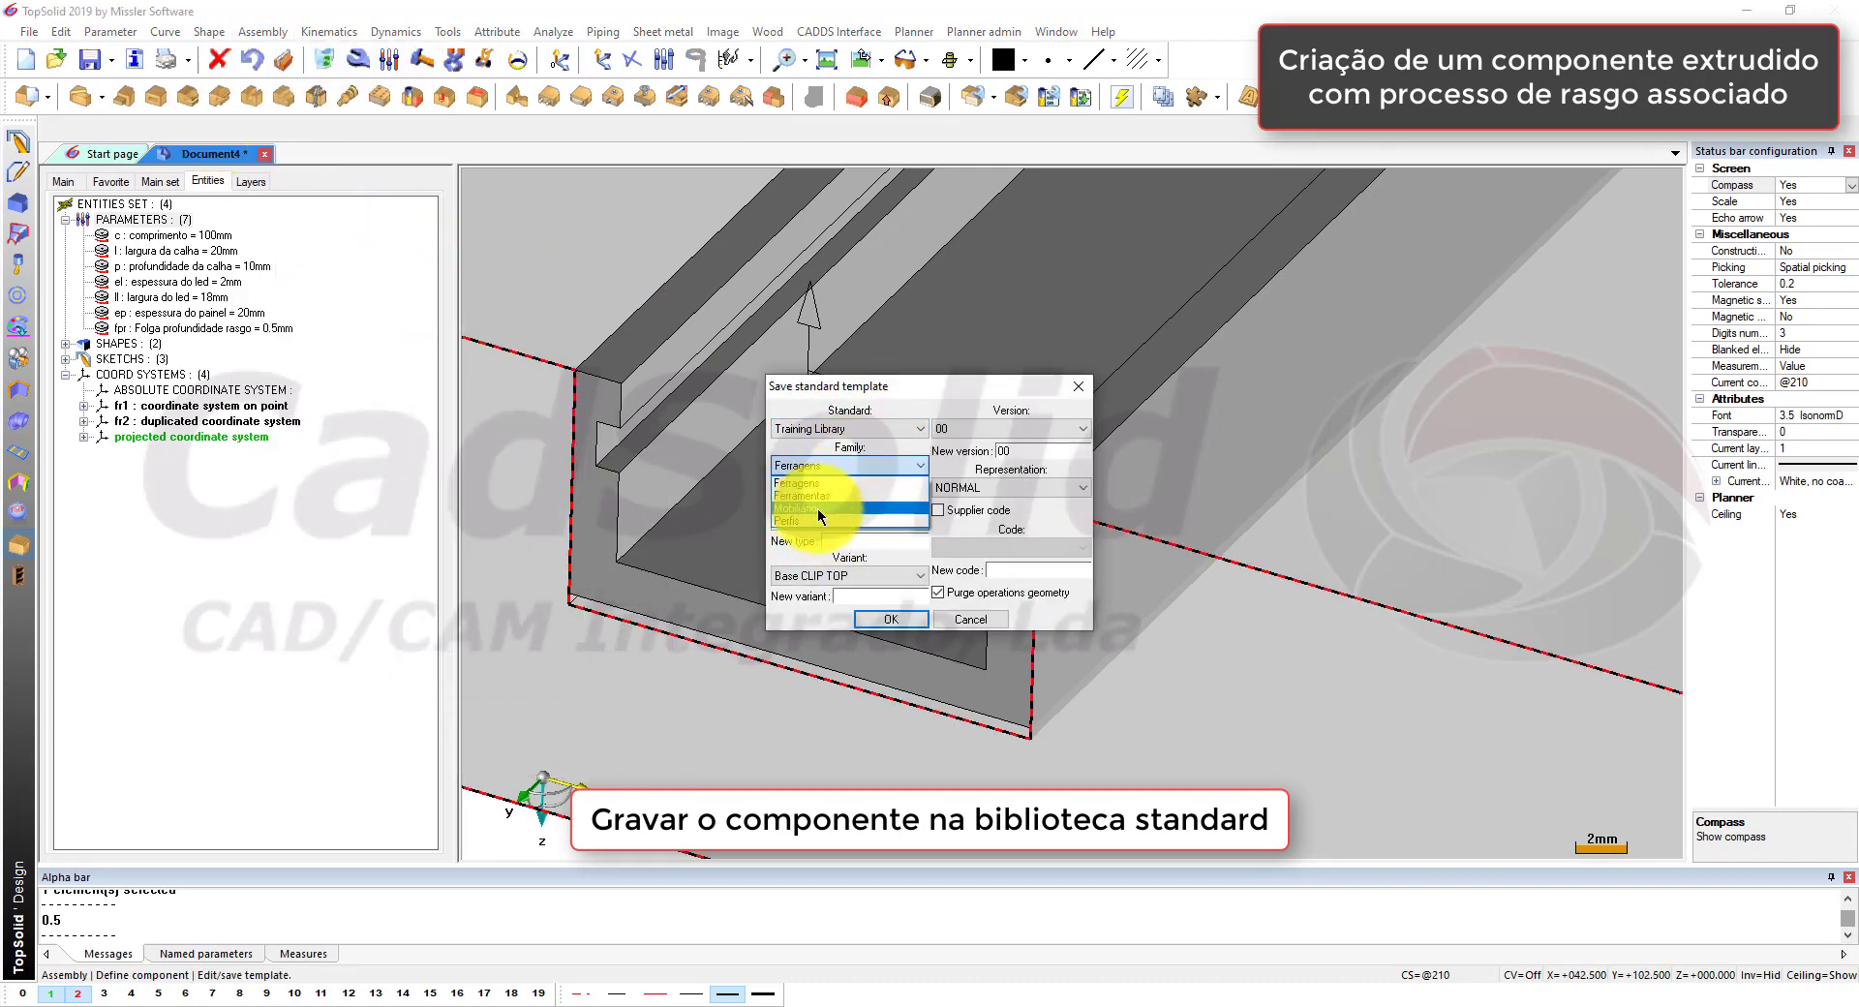
pyautogui.click(839, 468)
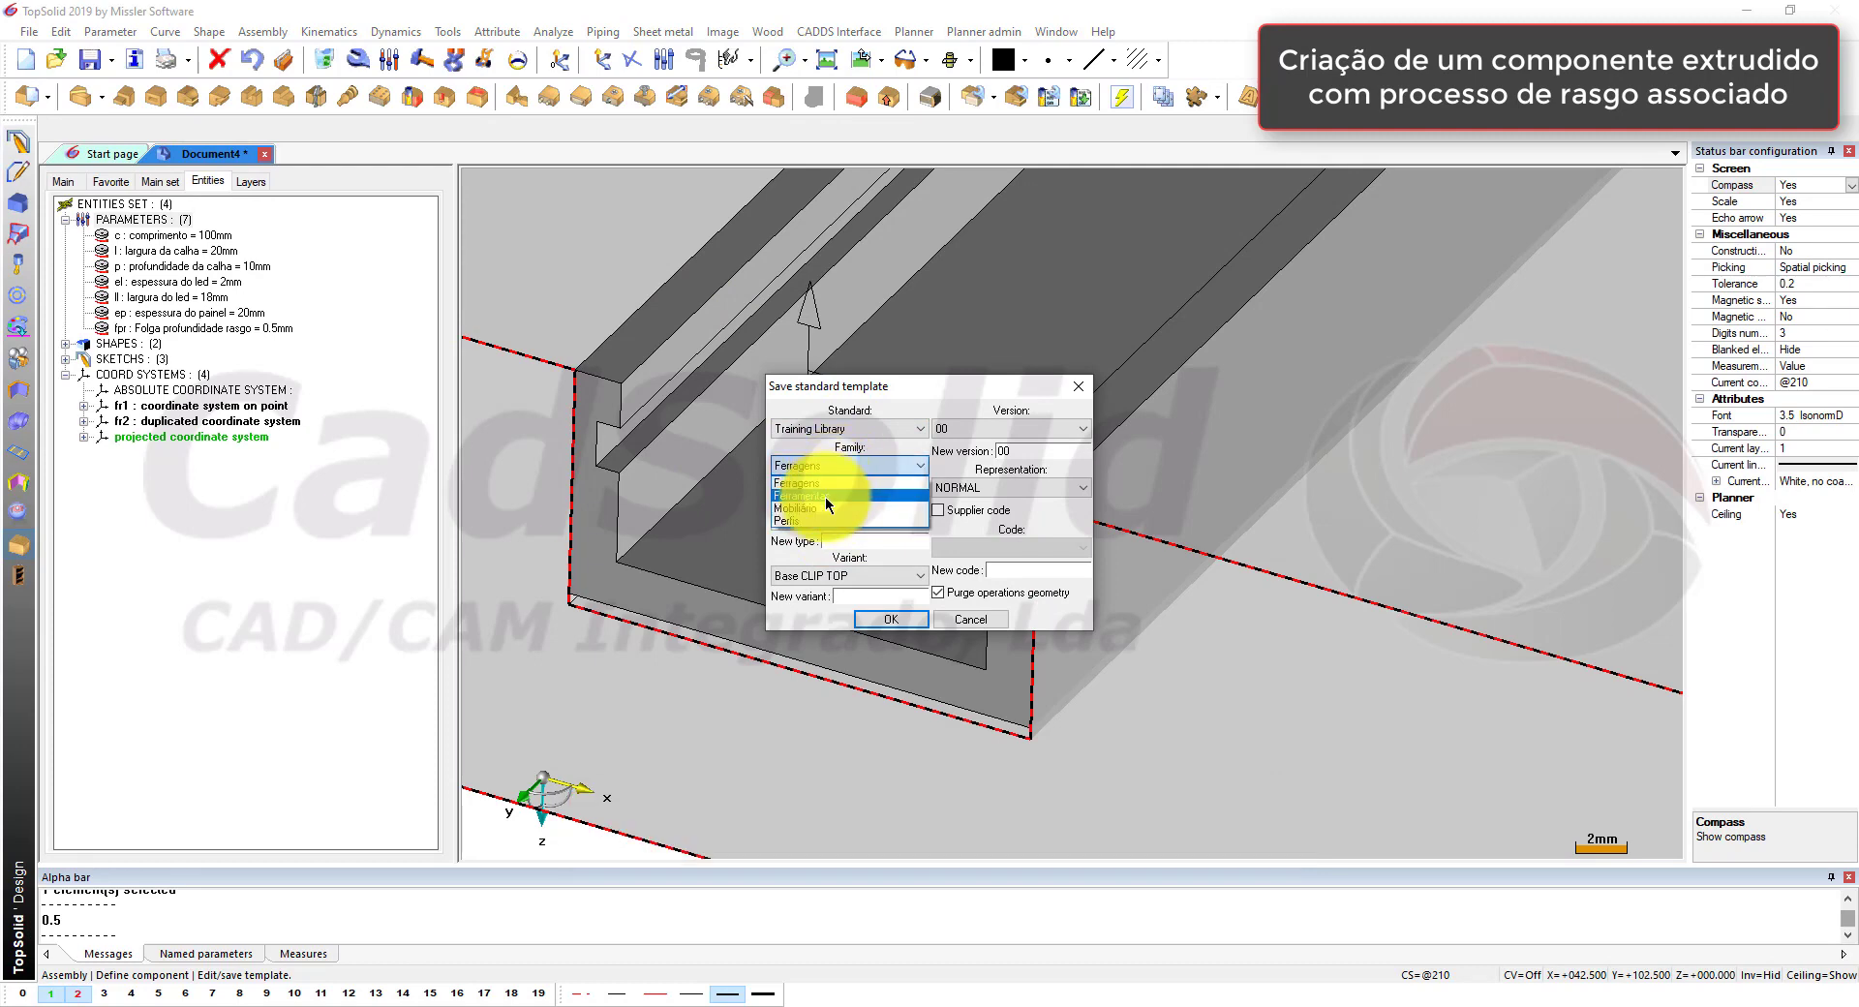
pyautogui.click(815, 520)
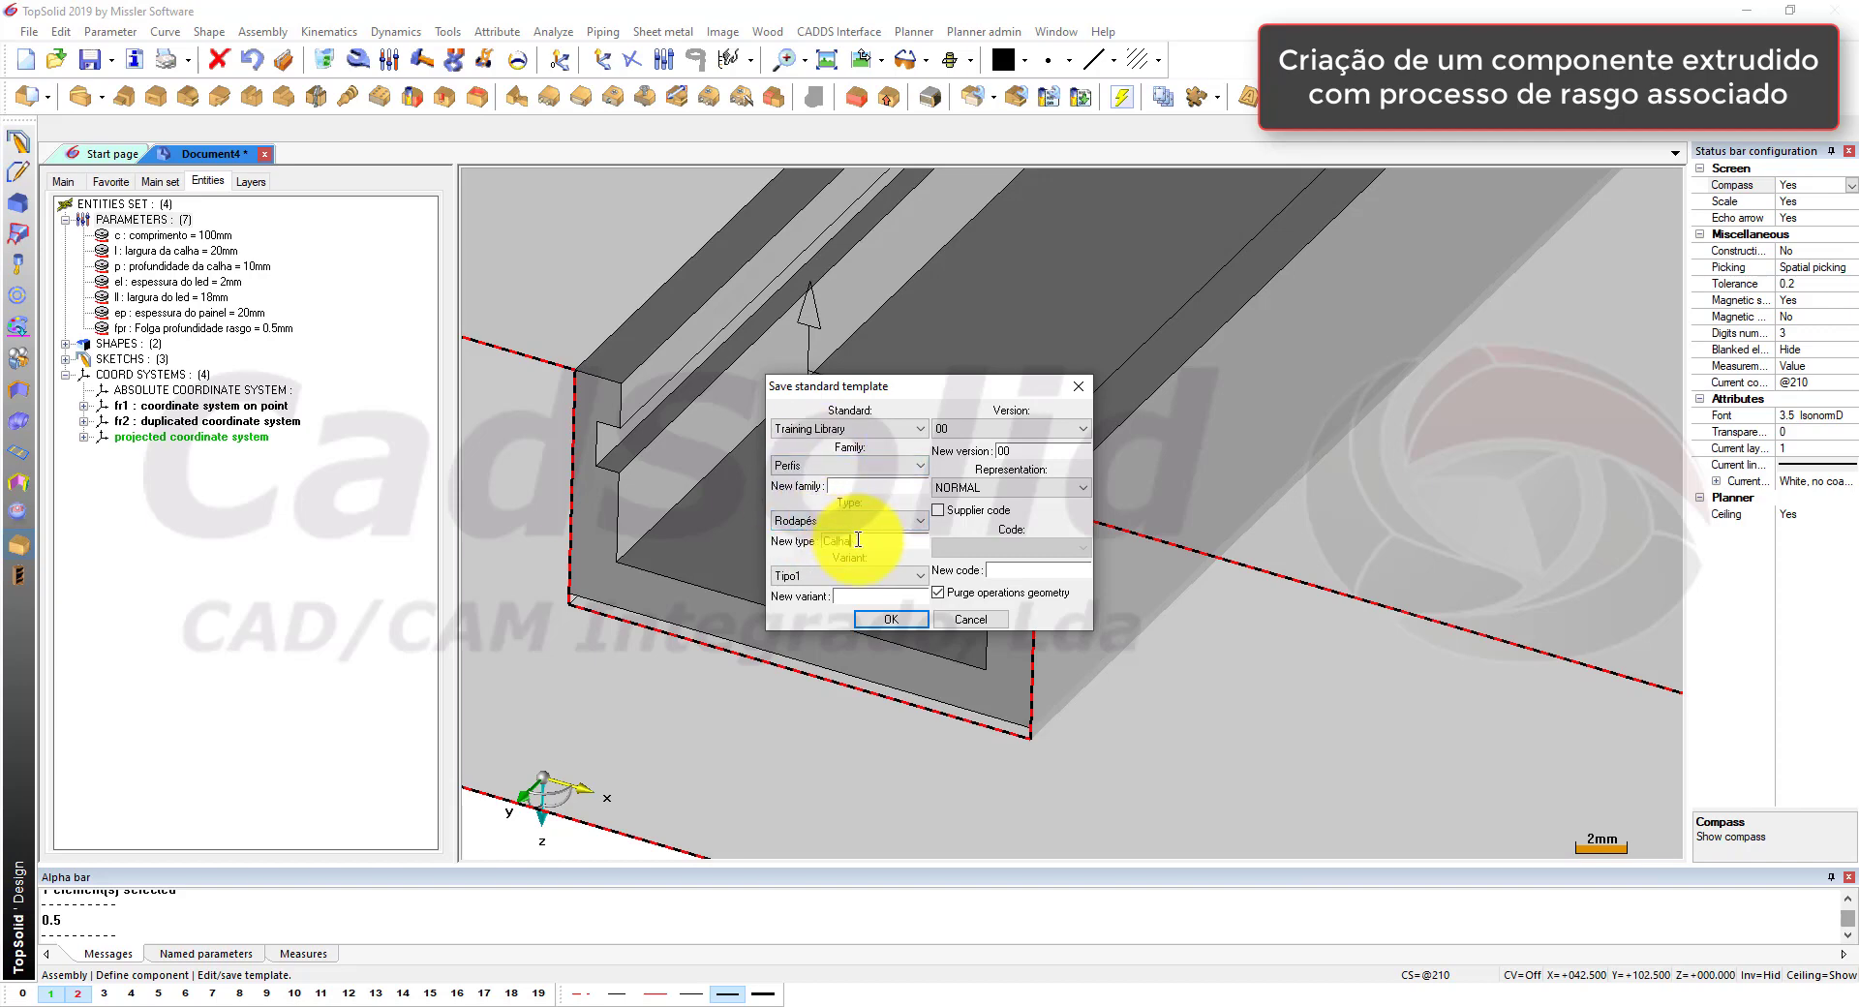
pyautogui.click(857, 539)
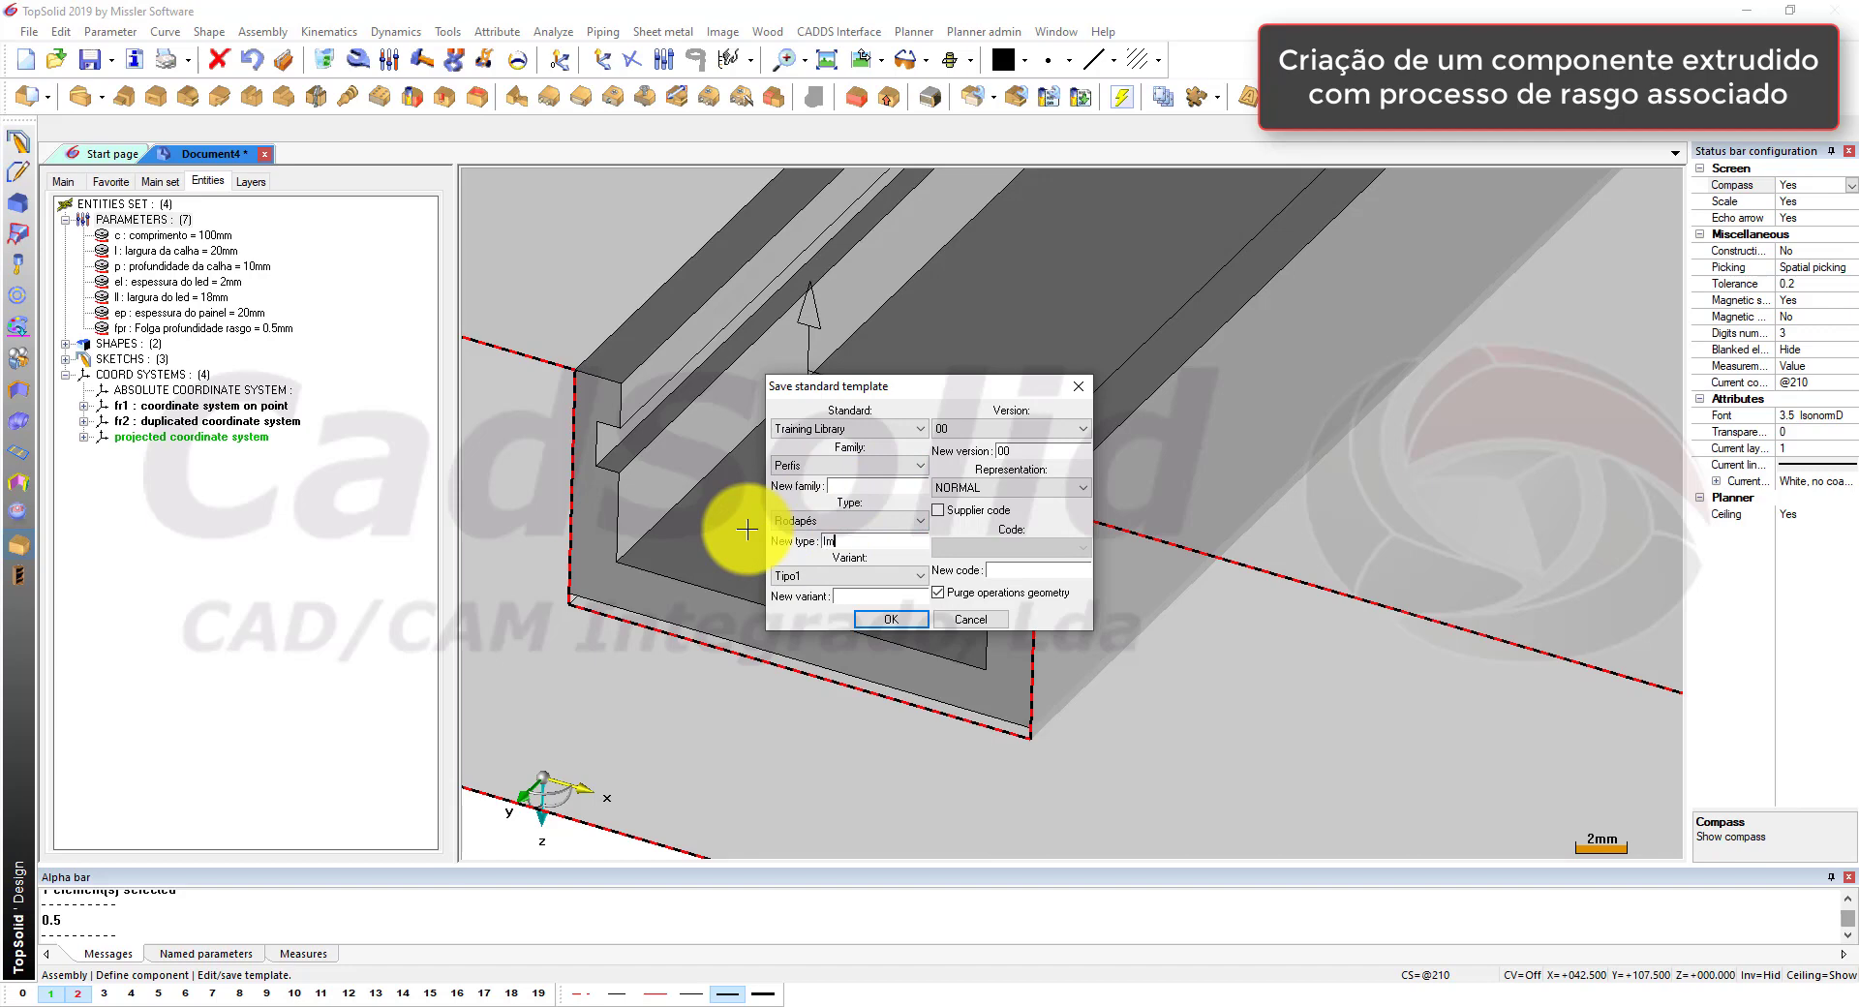
pyautogui.write('Iluminação')
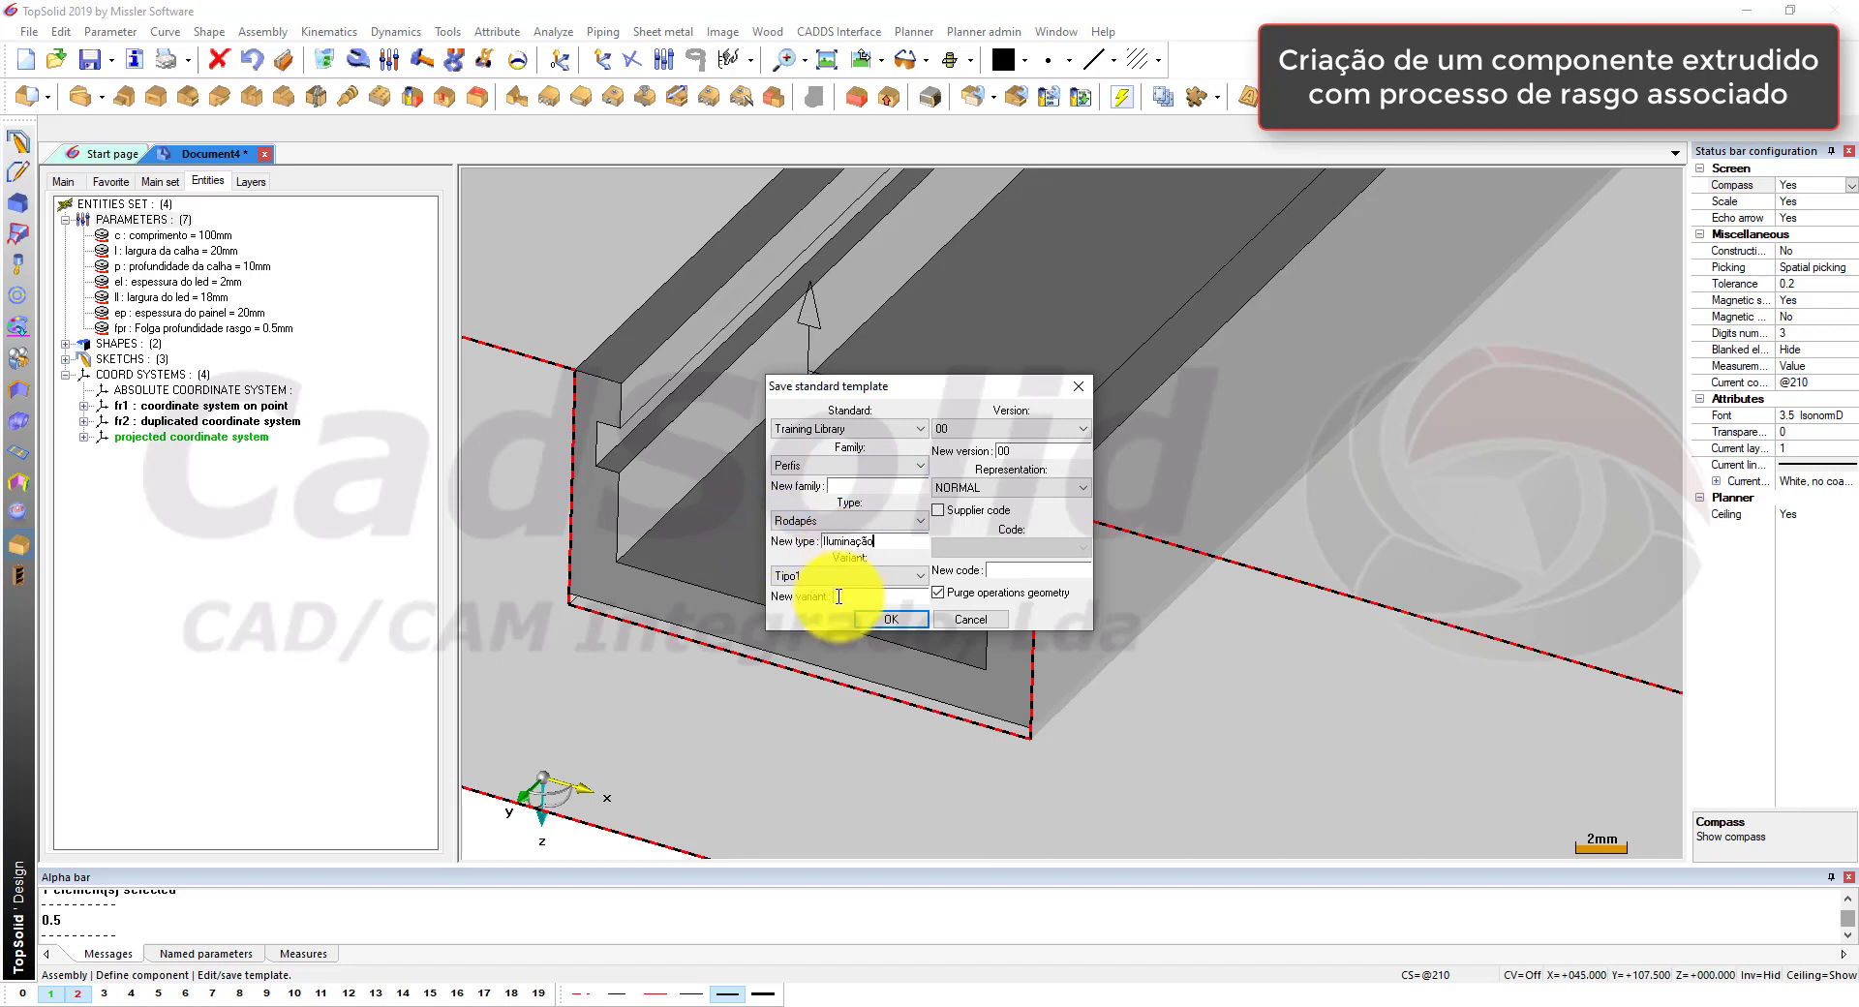
pyautogui.click(859, 591)
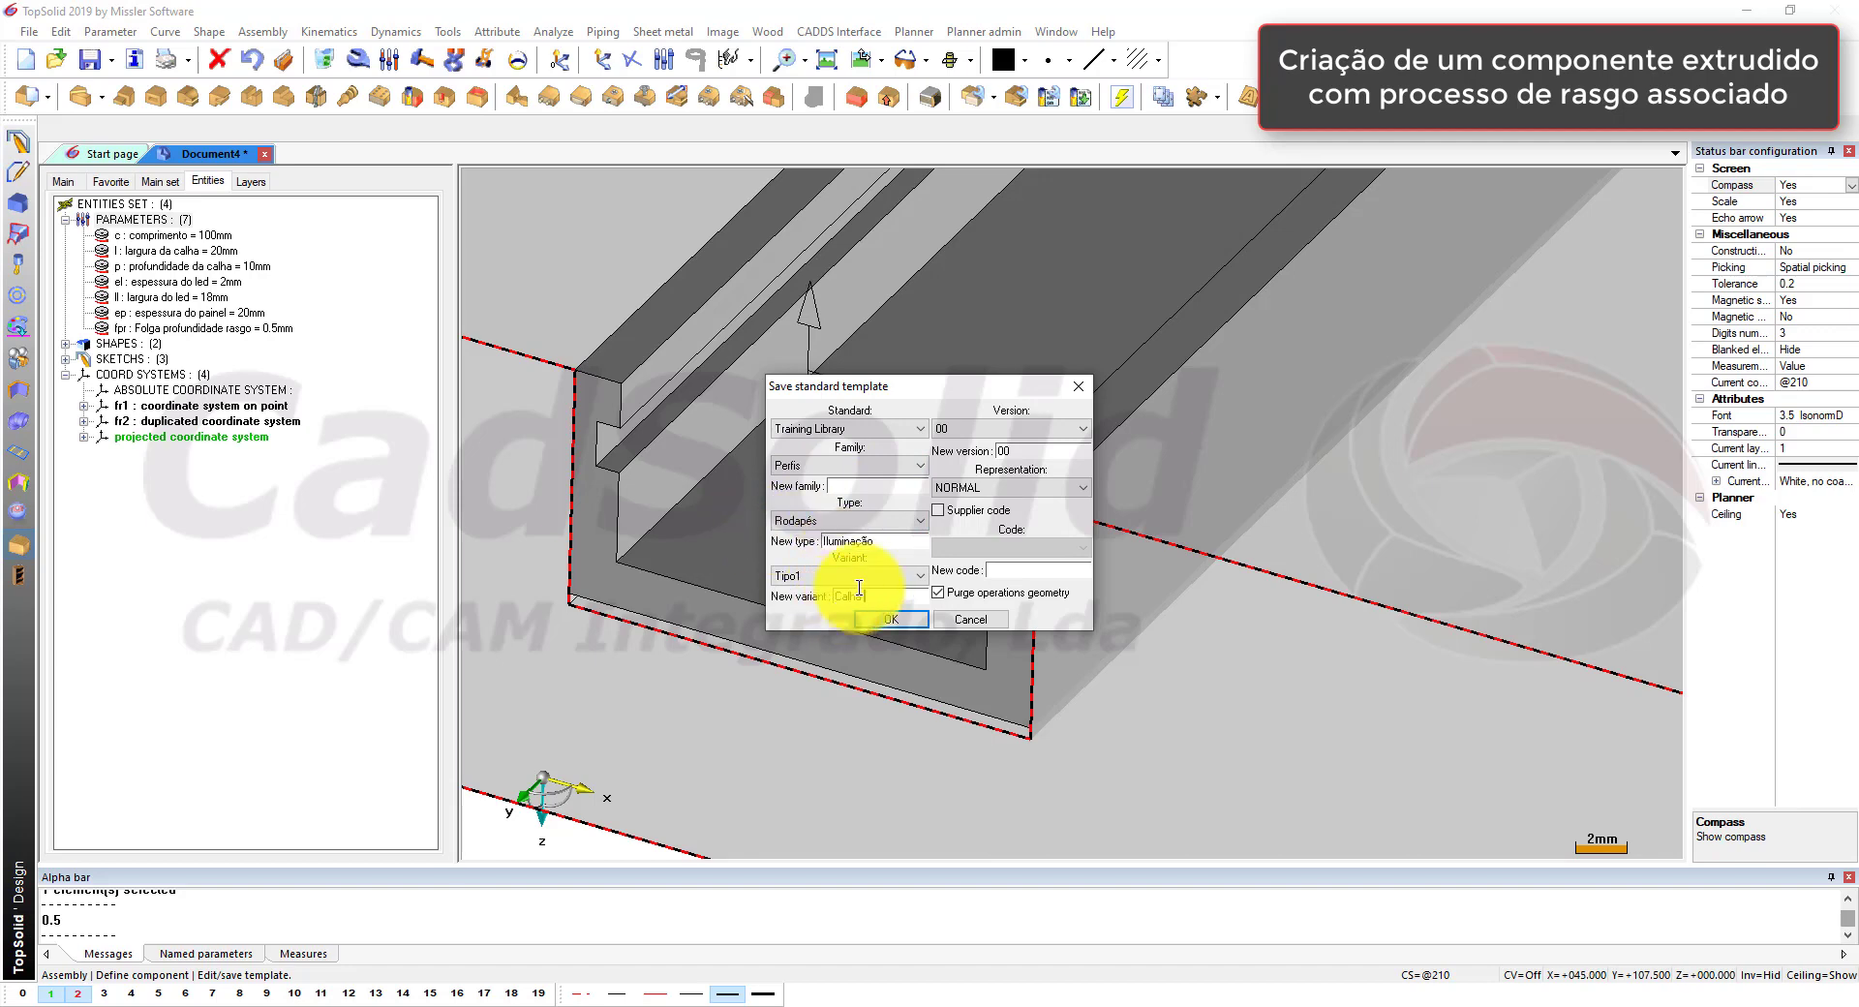
pyautogui.press('Return')
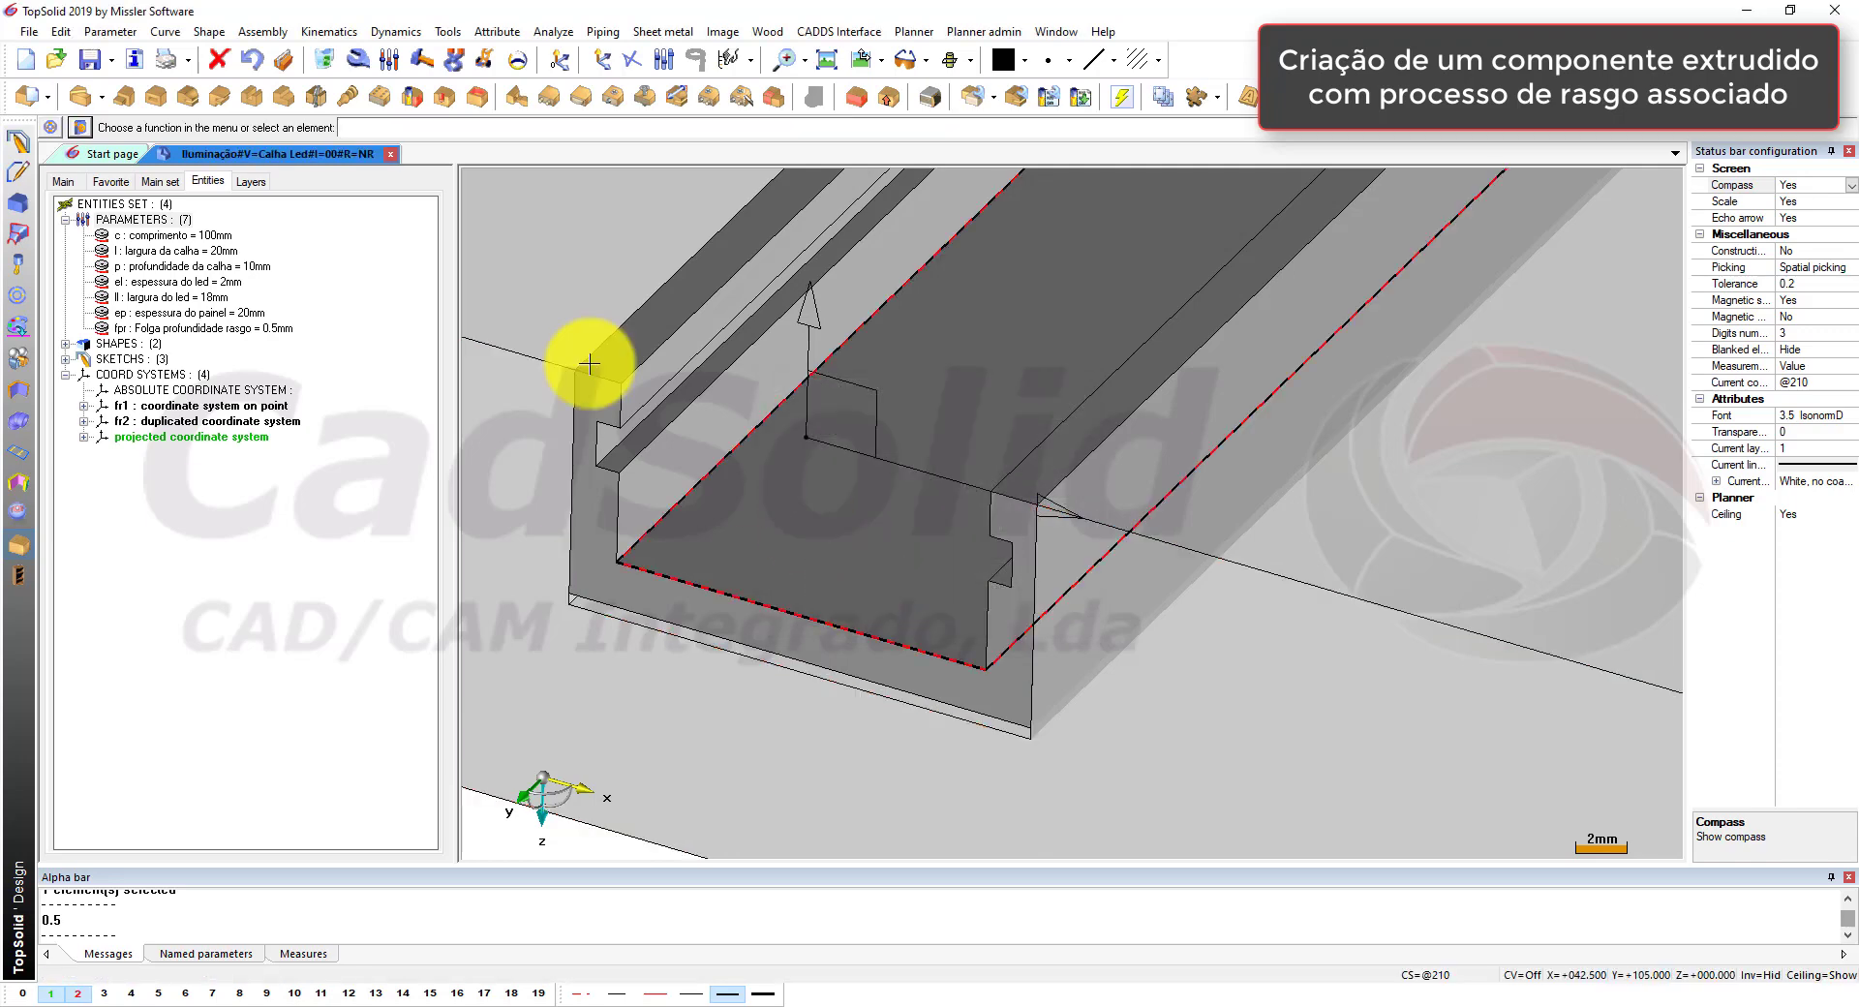
# Step: Define a component tool element of type local operation on shapes, named Rasgo_Calha
pyautogui.click(259, 33)
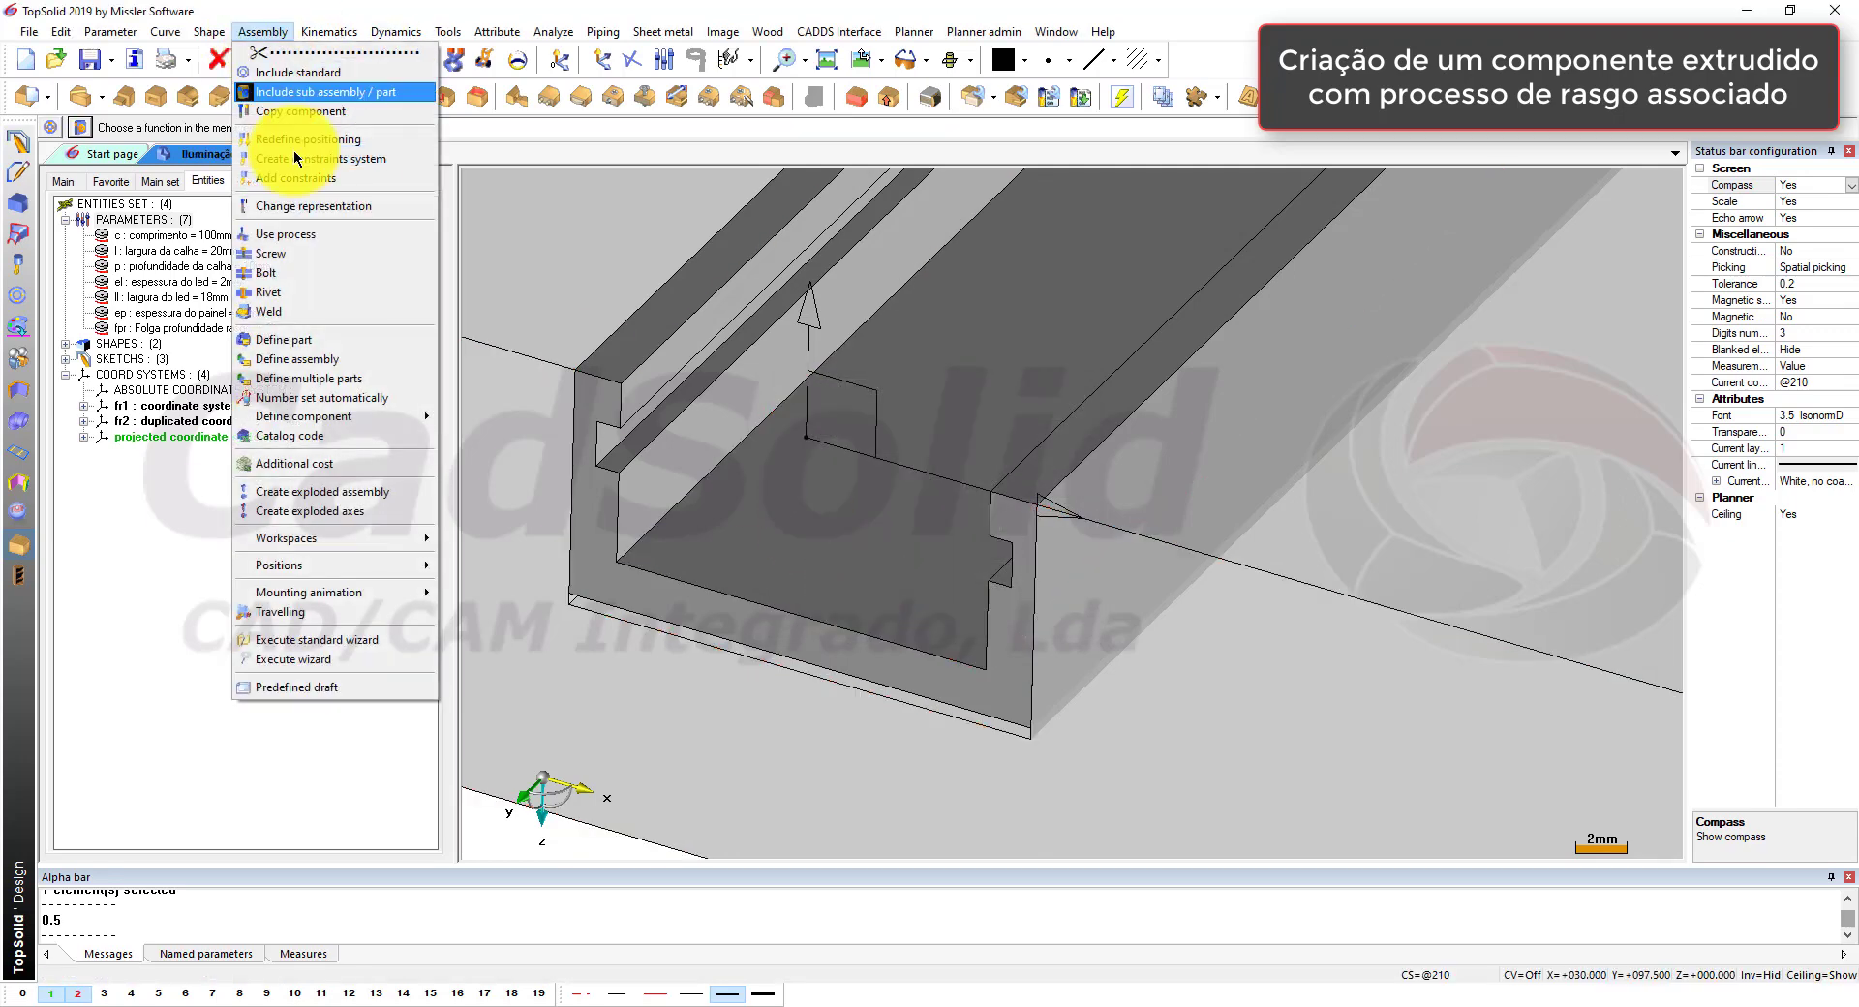
pyautogui.moveTo(345, 415)
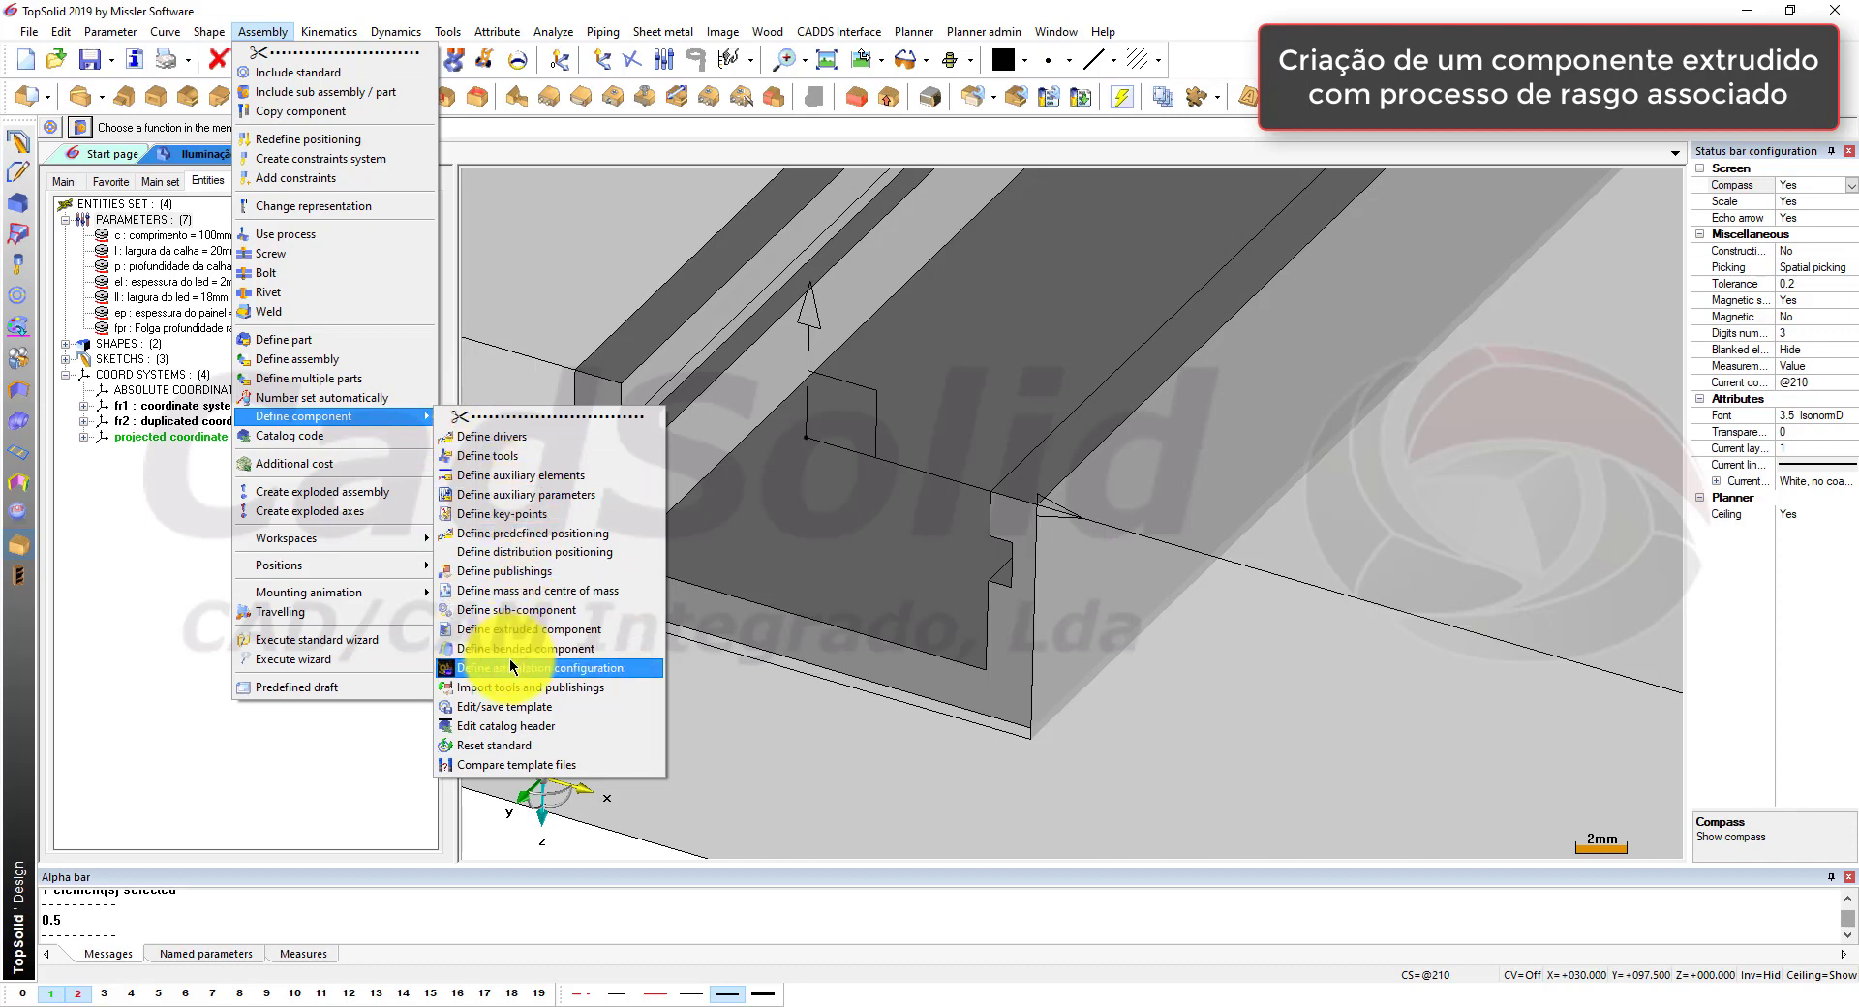
pyautogui.click(510, 459)
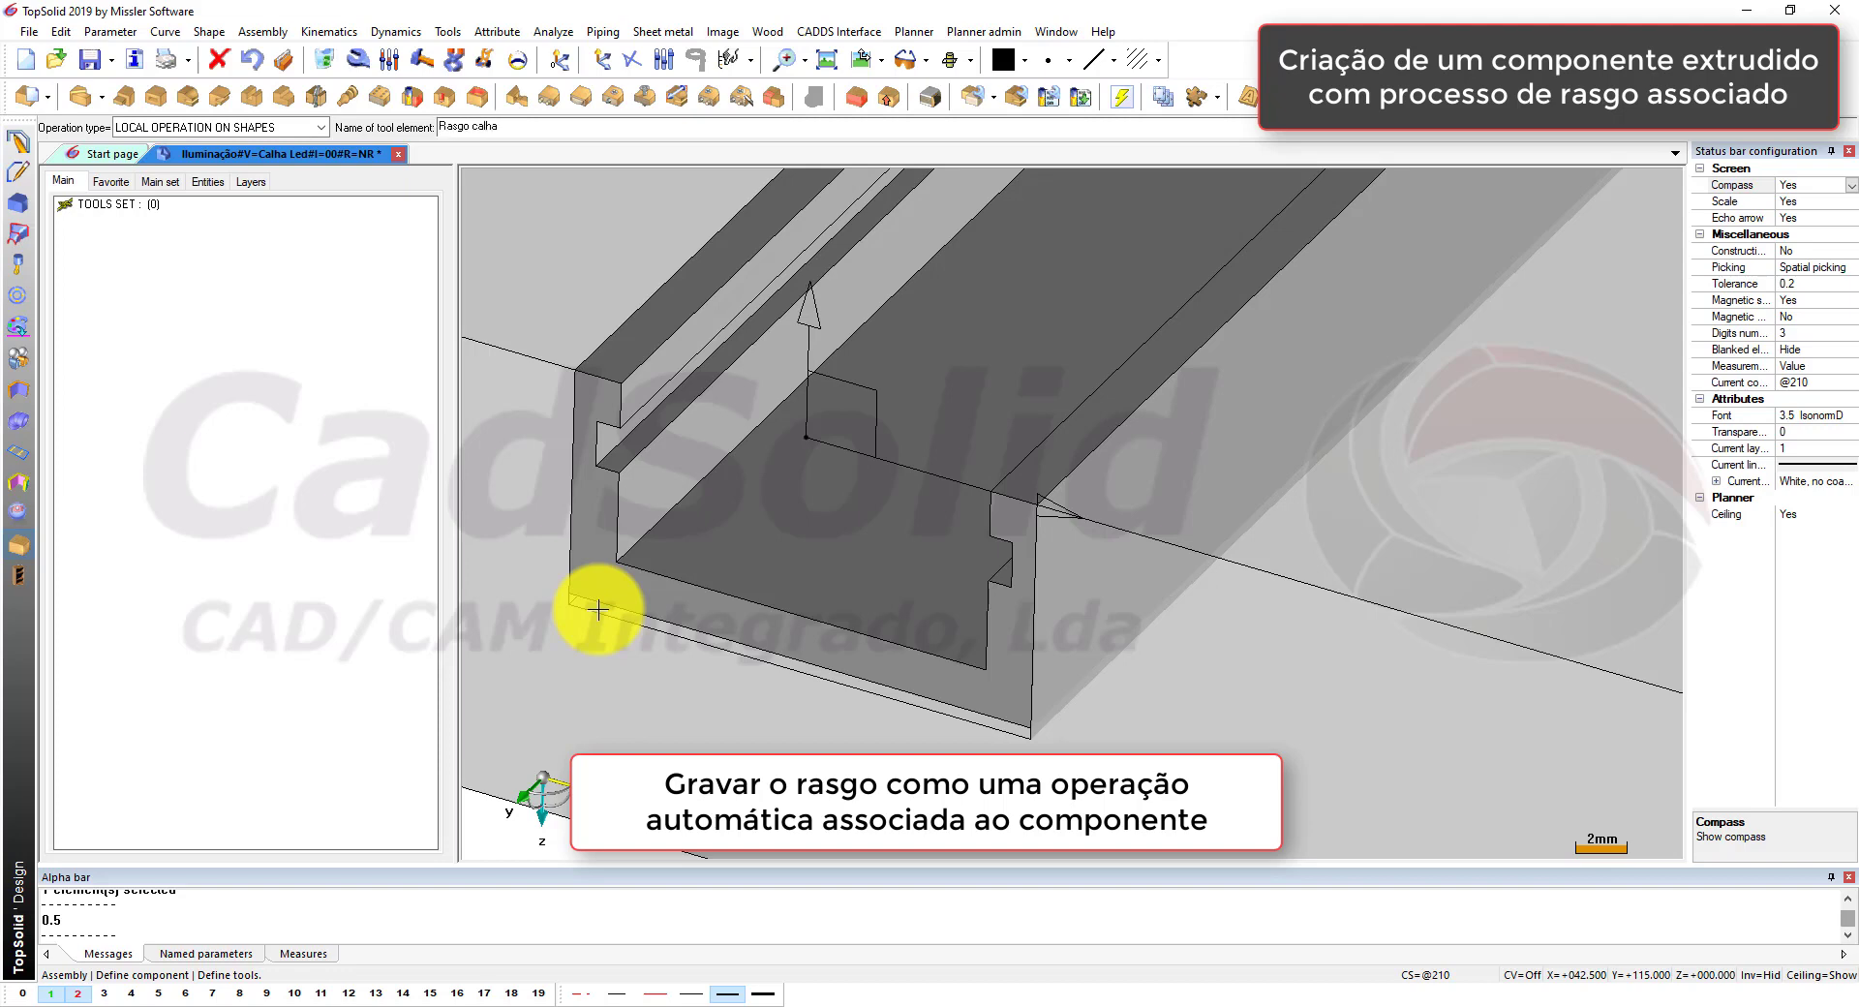
pyautogui.press('Return')
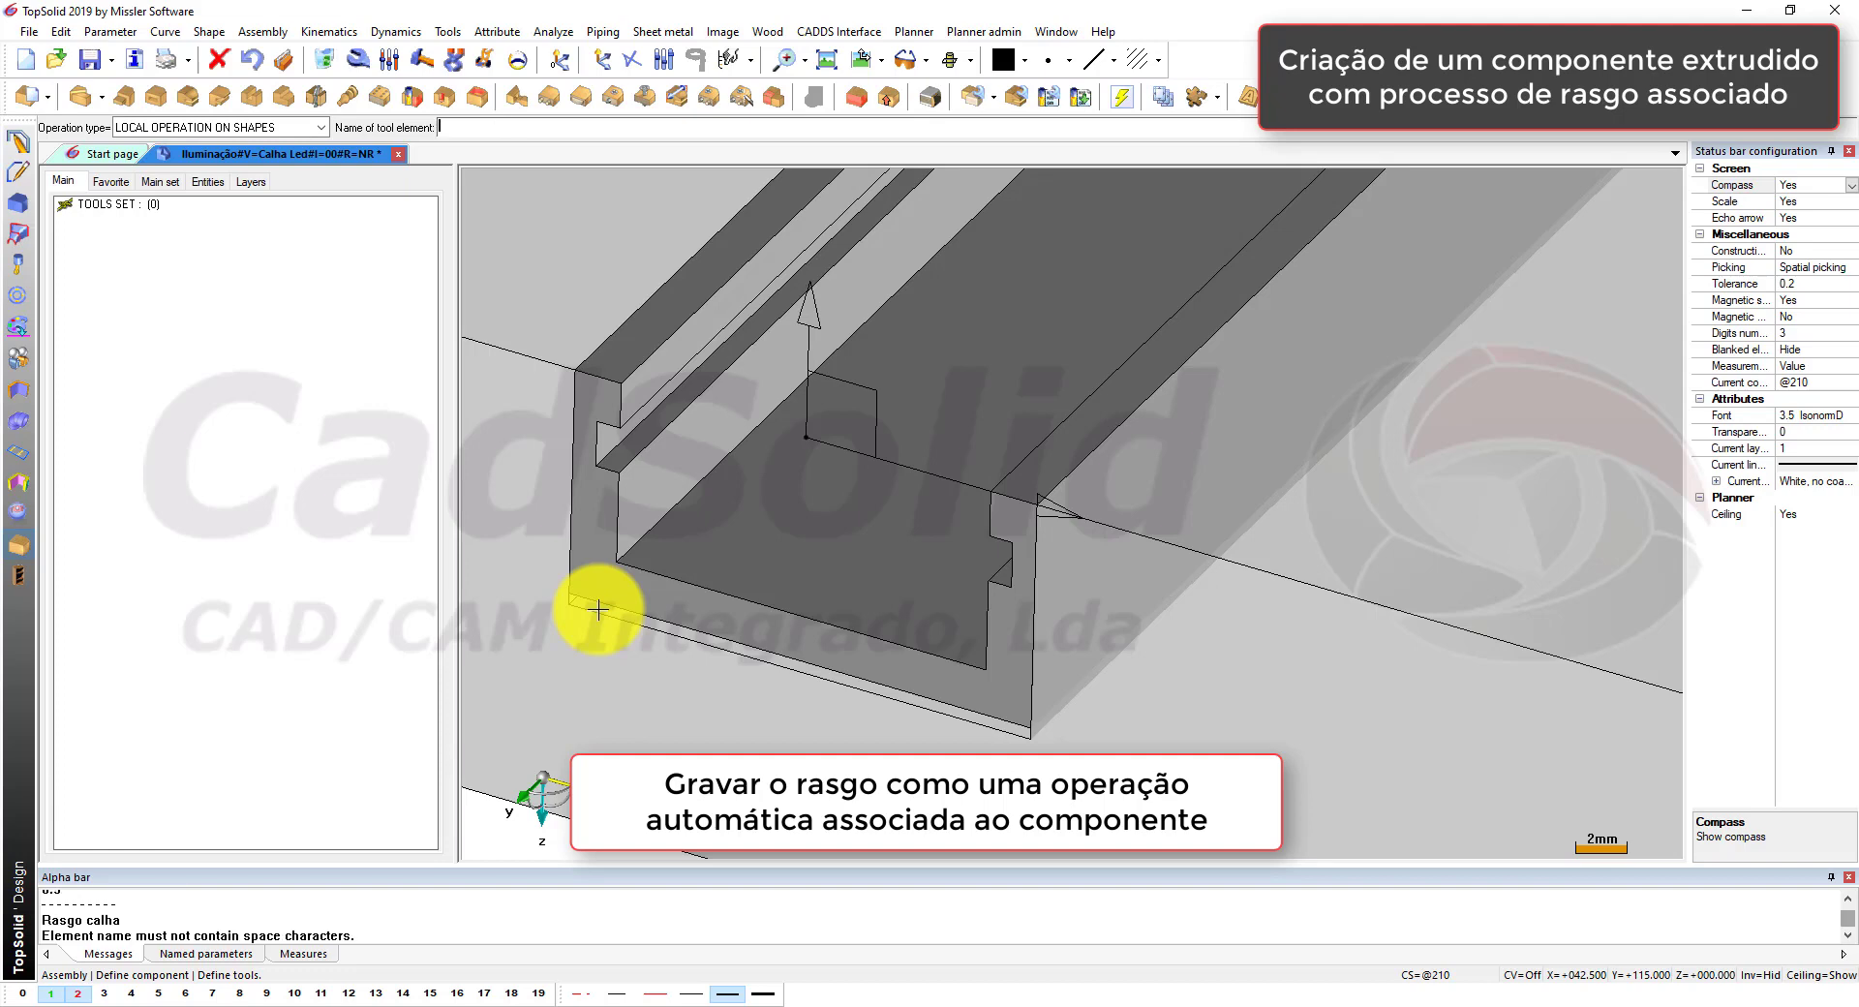
pyautogui.write('Rasgo_Calha')
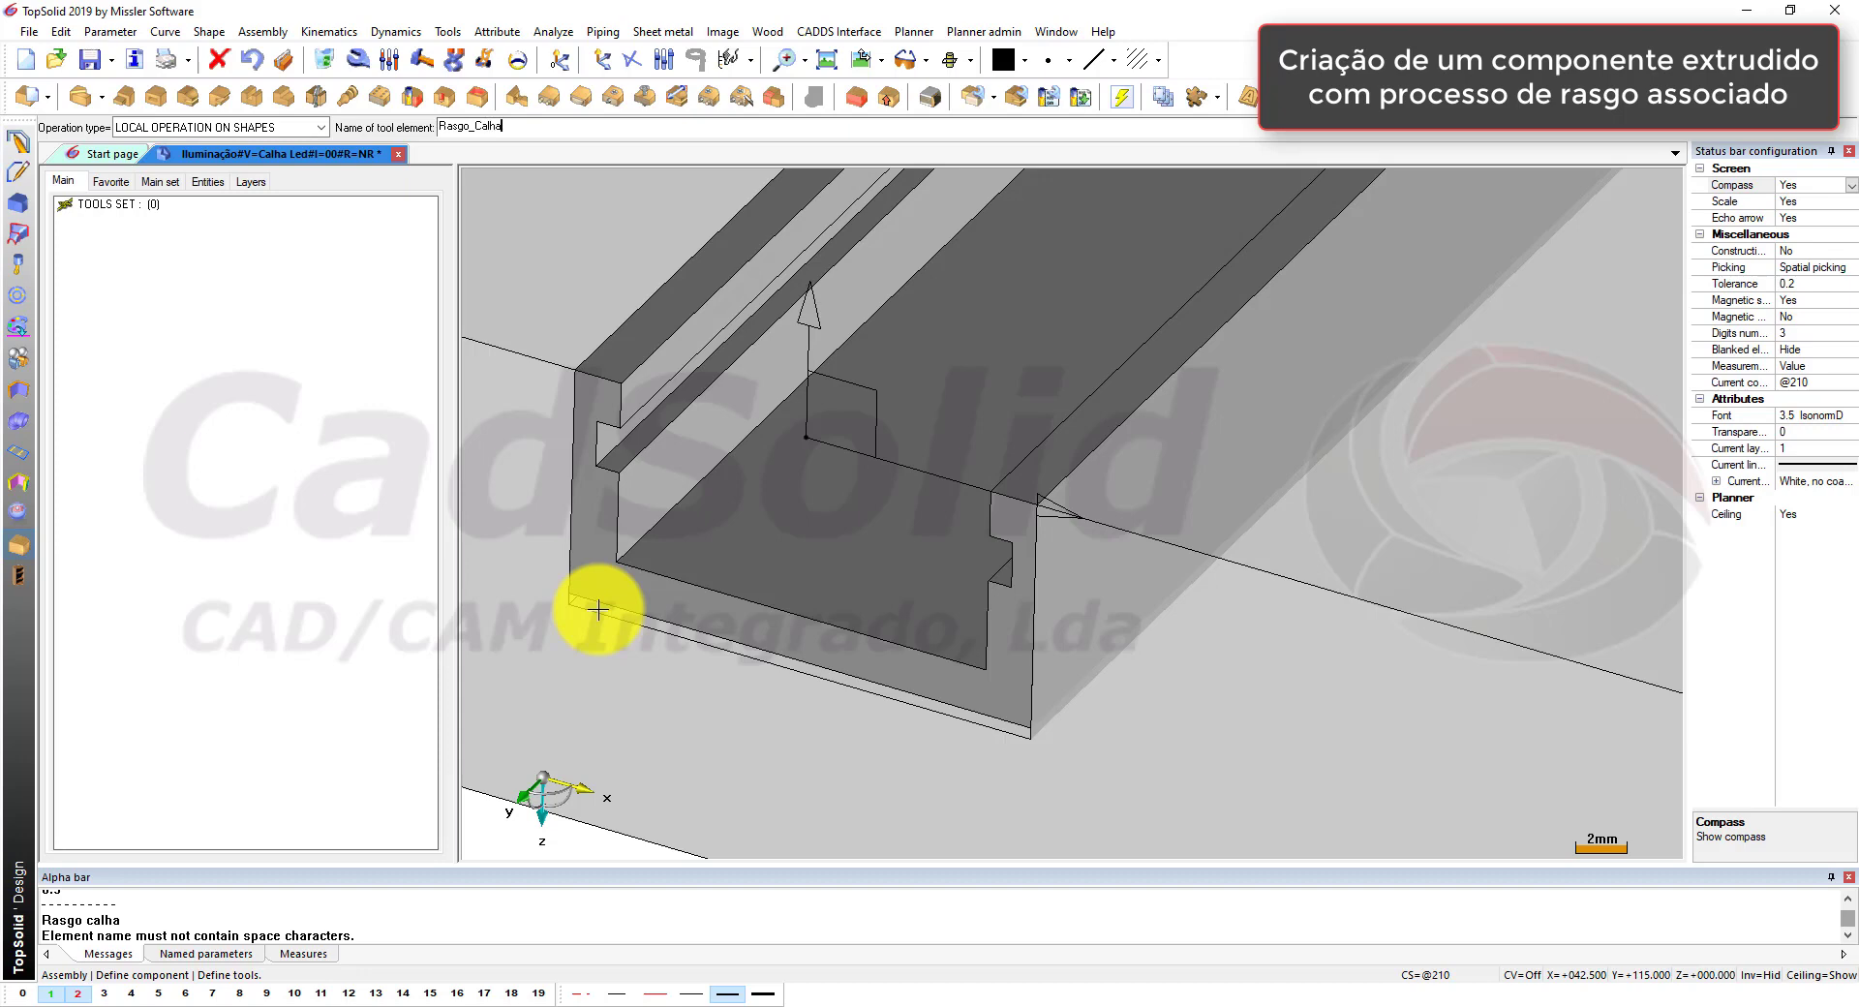
pyautogui.press('Return')
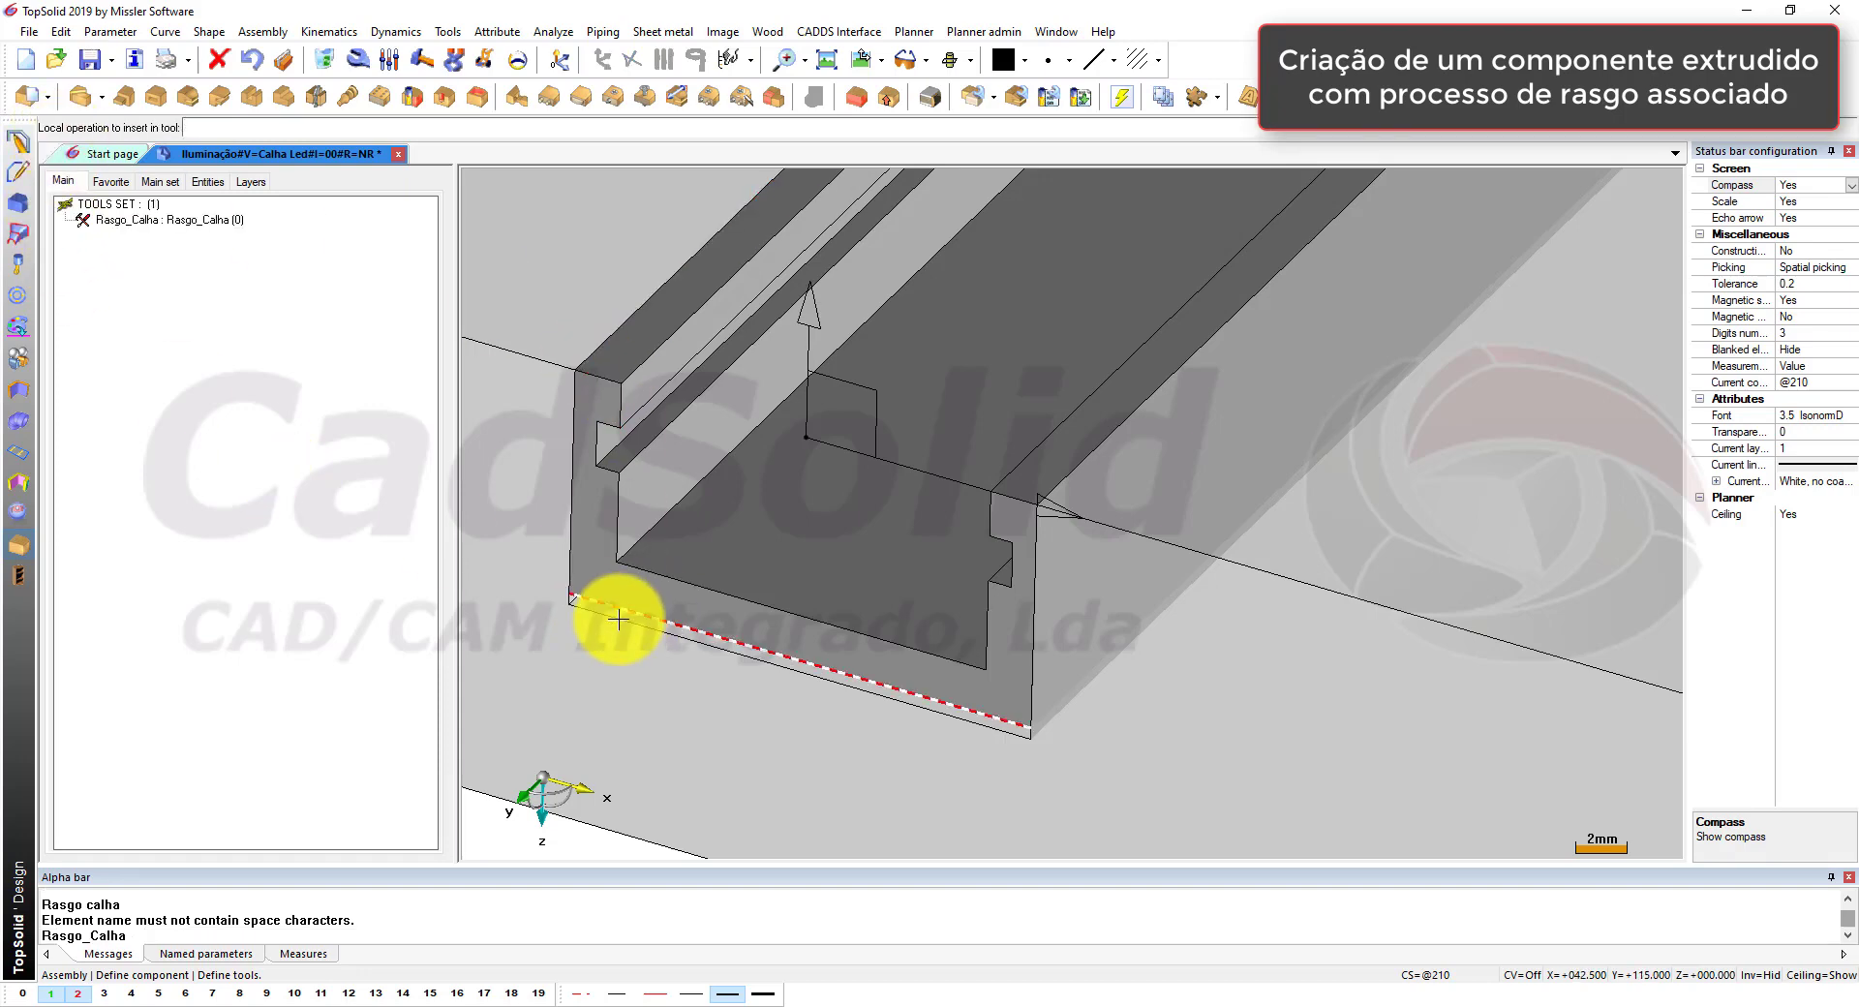
# Step: Insert the support block's groove shaping operation into the Rasgo_Calha tool with the default operation name and accept the operation's display settings
pyautogui.scroll(3, 605, 610)
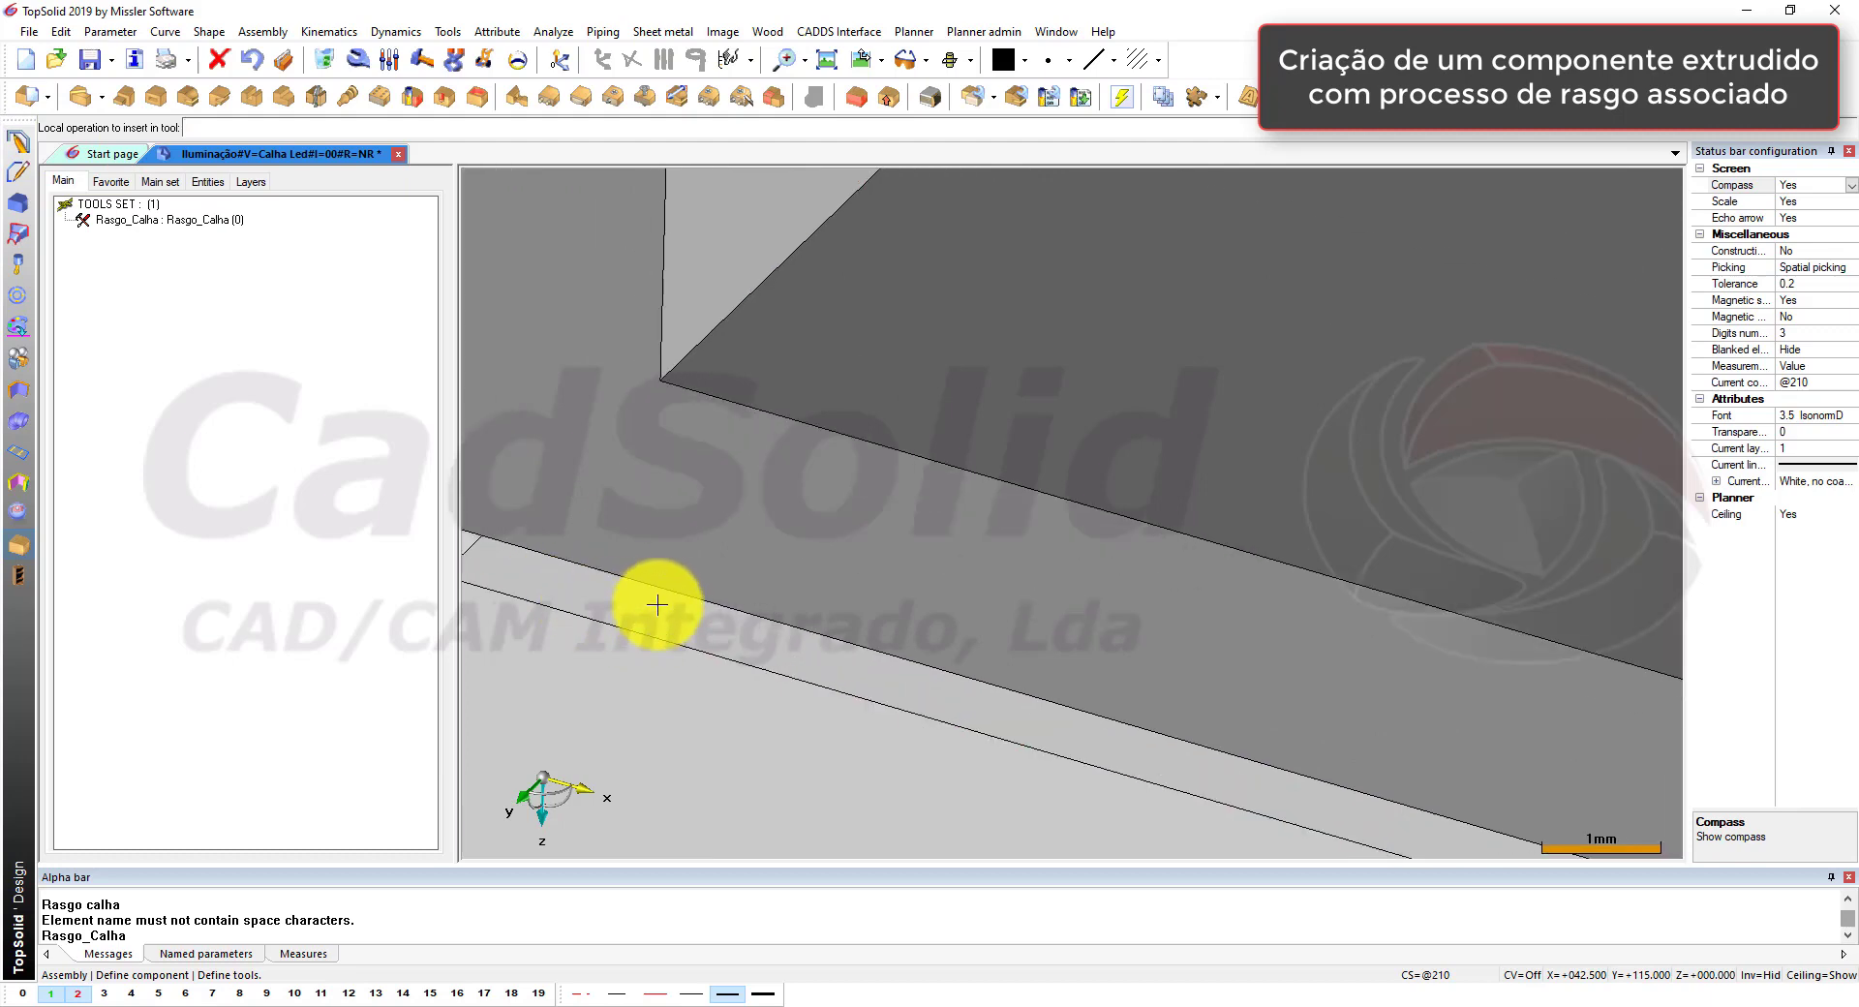
pyautogui.click(760, 634)
pyautogui.scroll(-3, 960, 568)
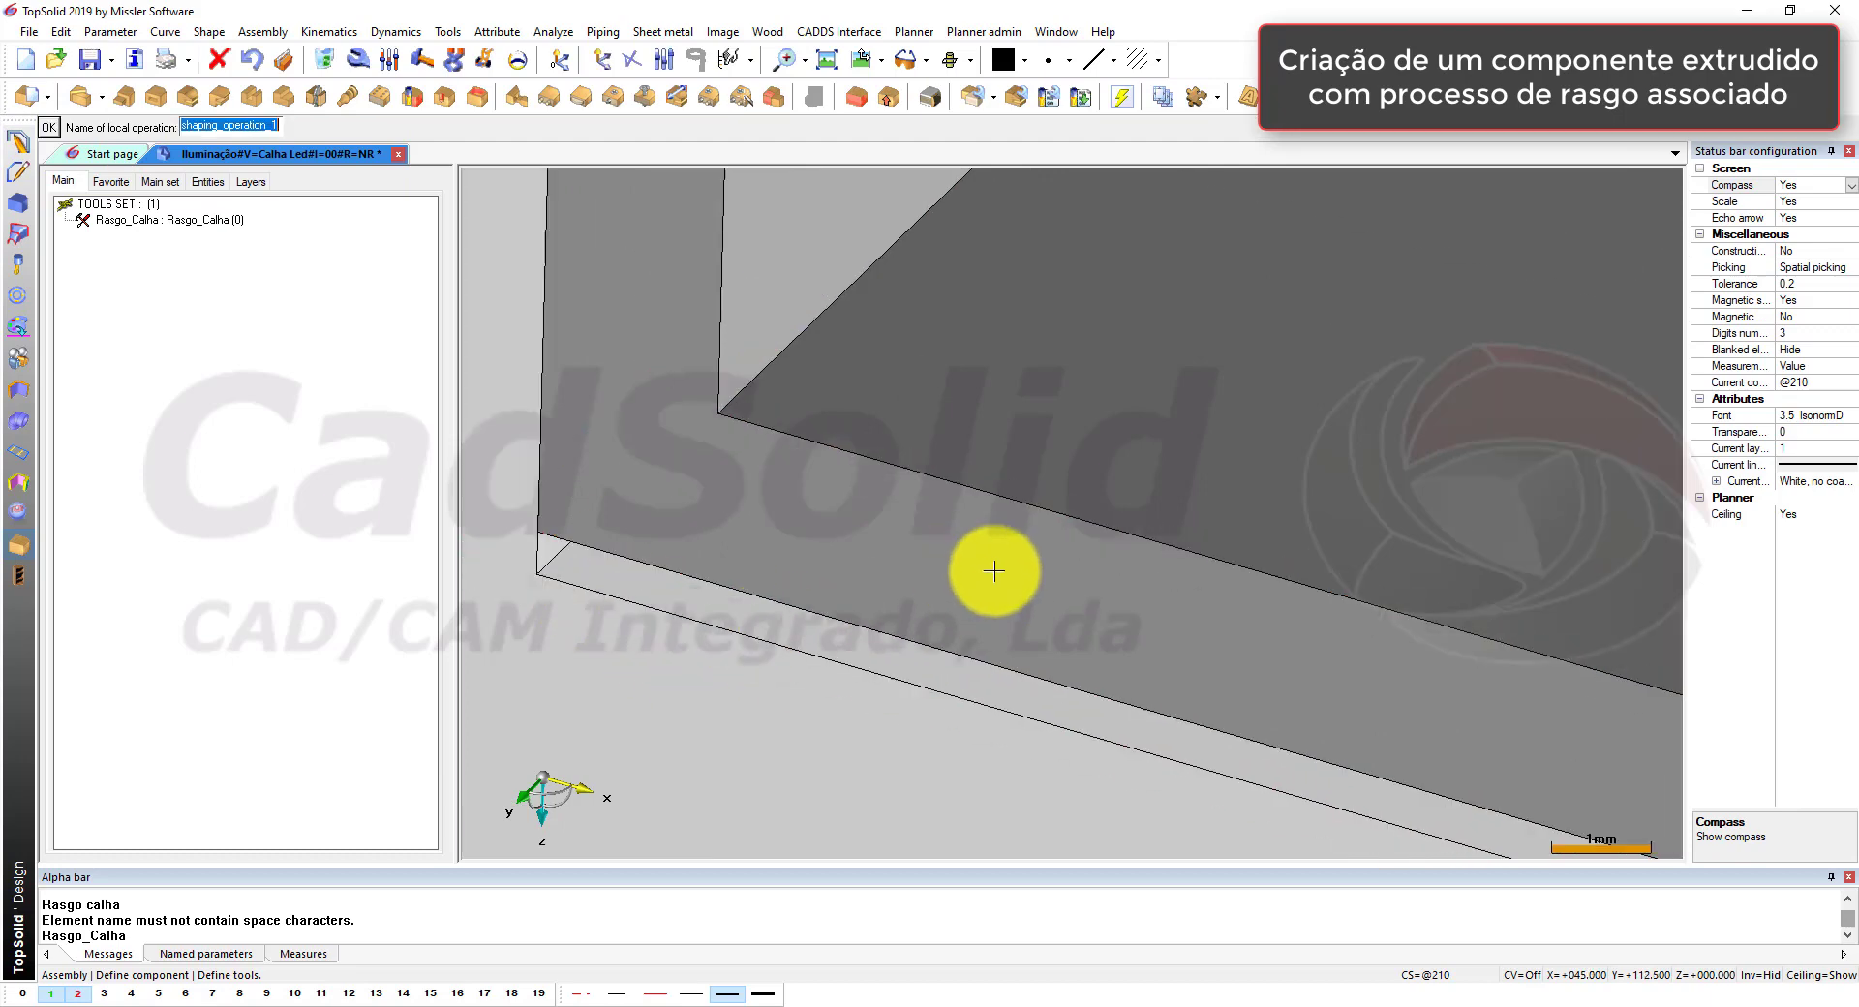
pyautogui.click(50, 126)
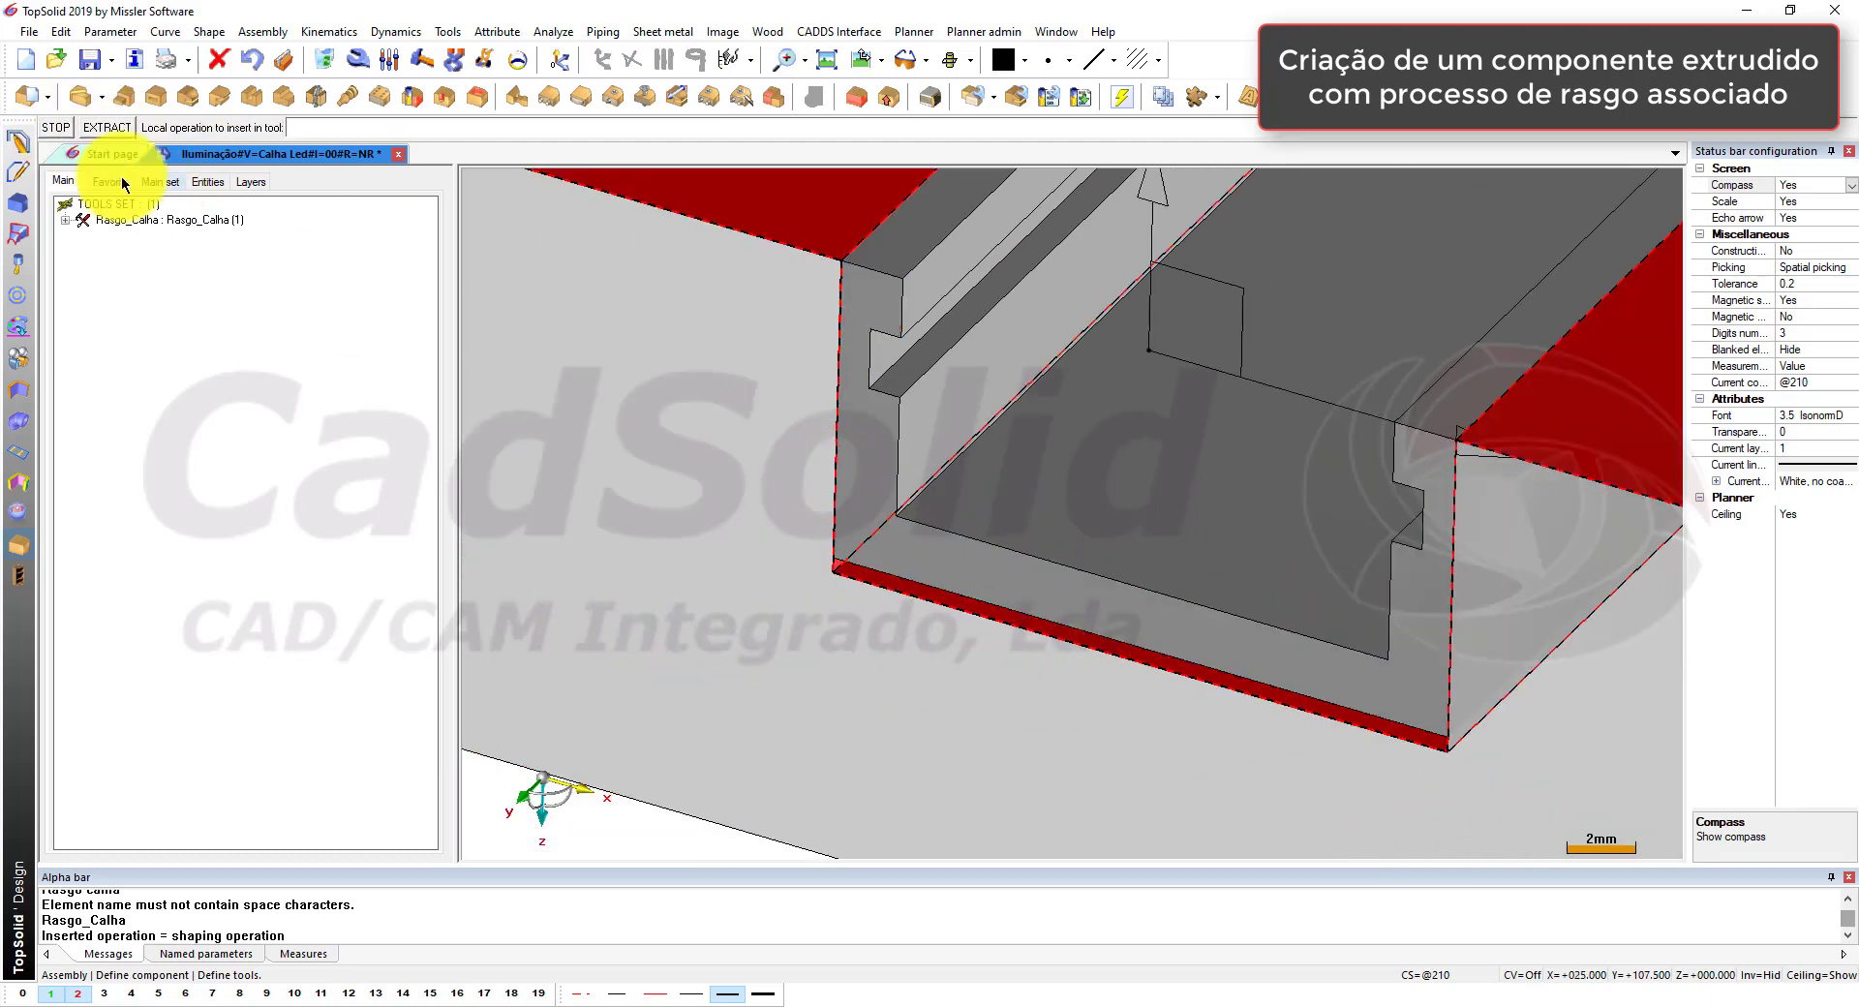
pyautogui.click(51, 130)
pyautogui.click(932, 623)
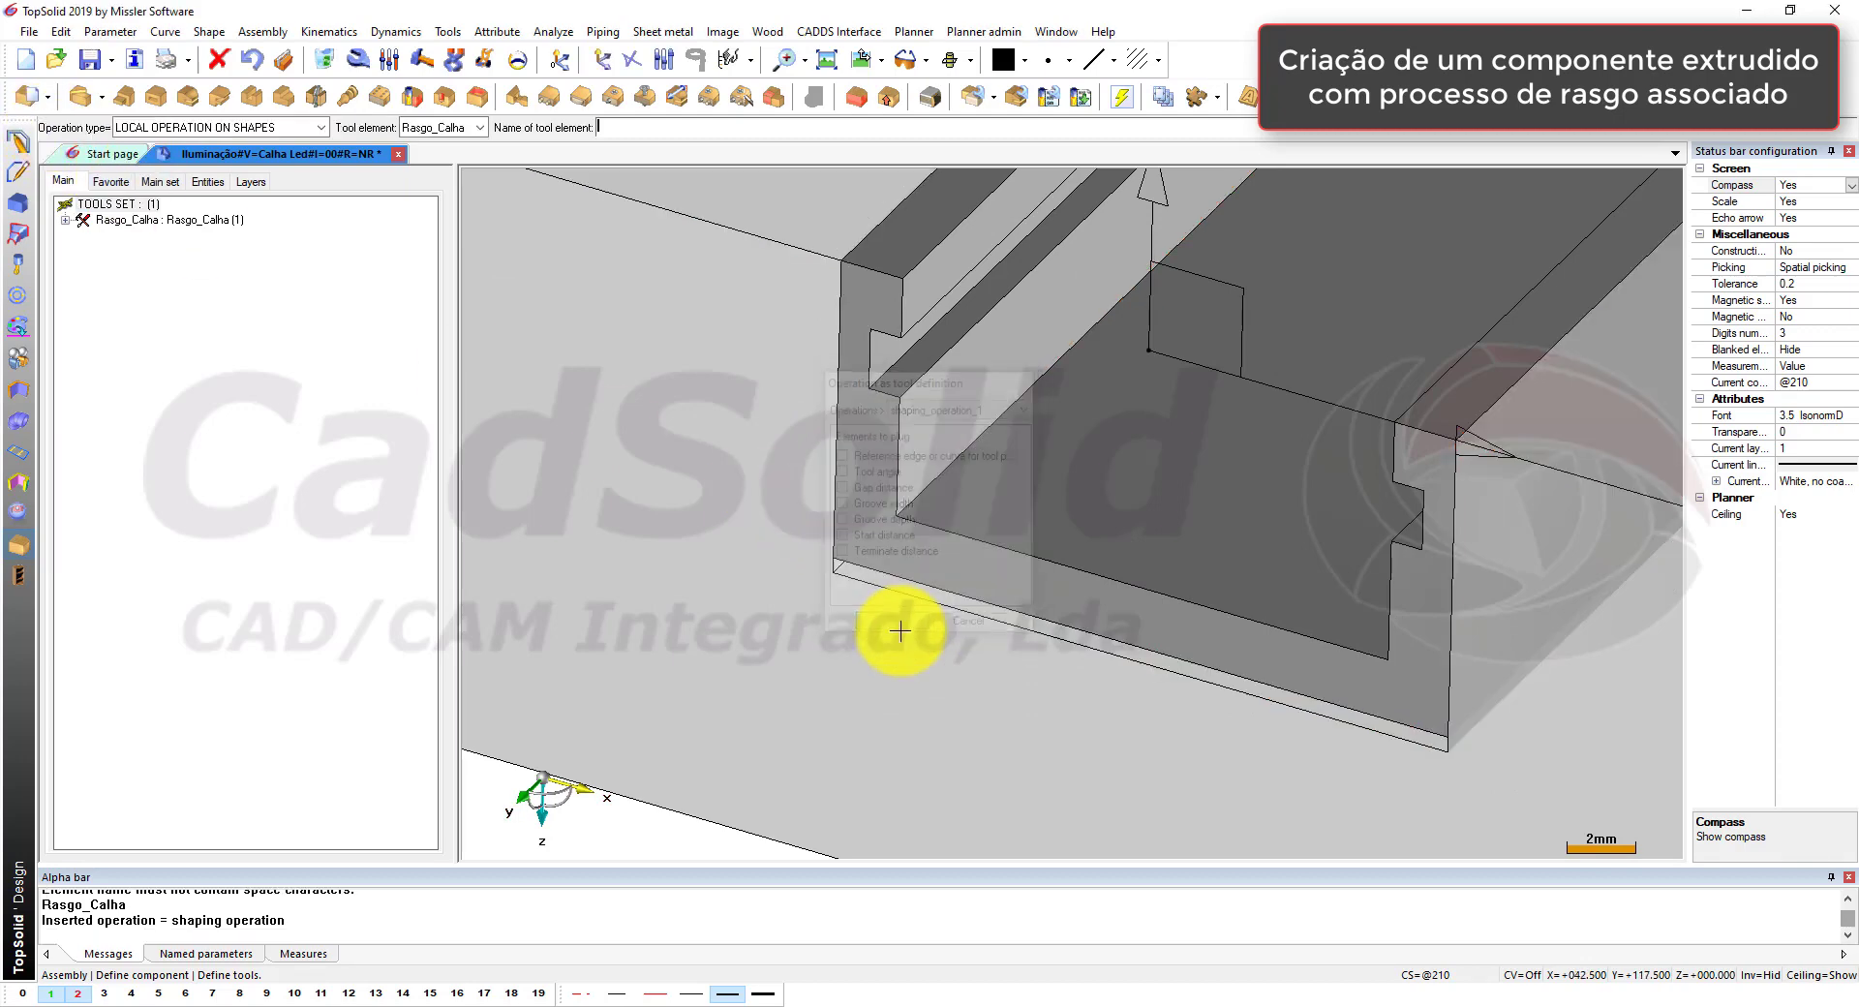
# Step: Define the component as an extruded component, with the LED channel profile as its only extruded part
pyautogui.scroll(-2, 548, 585)
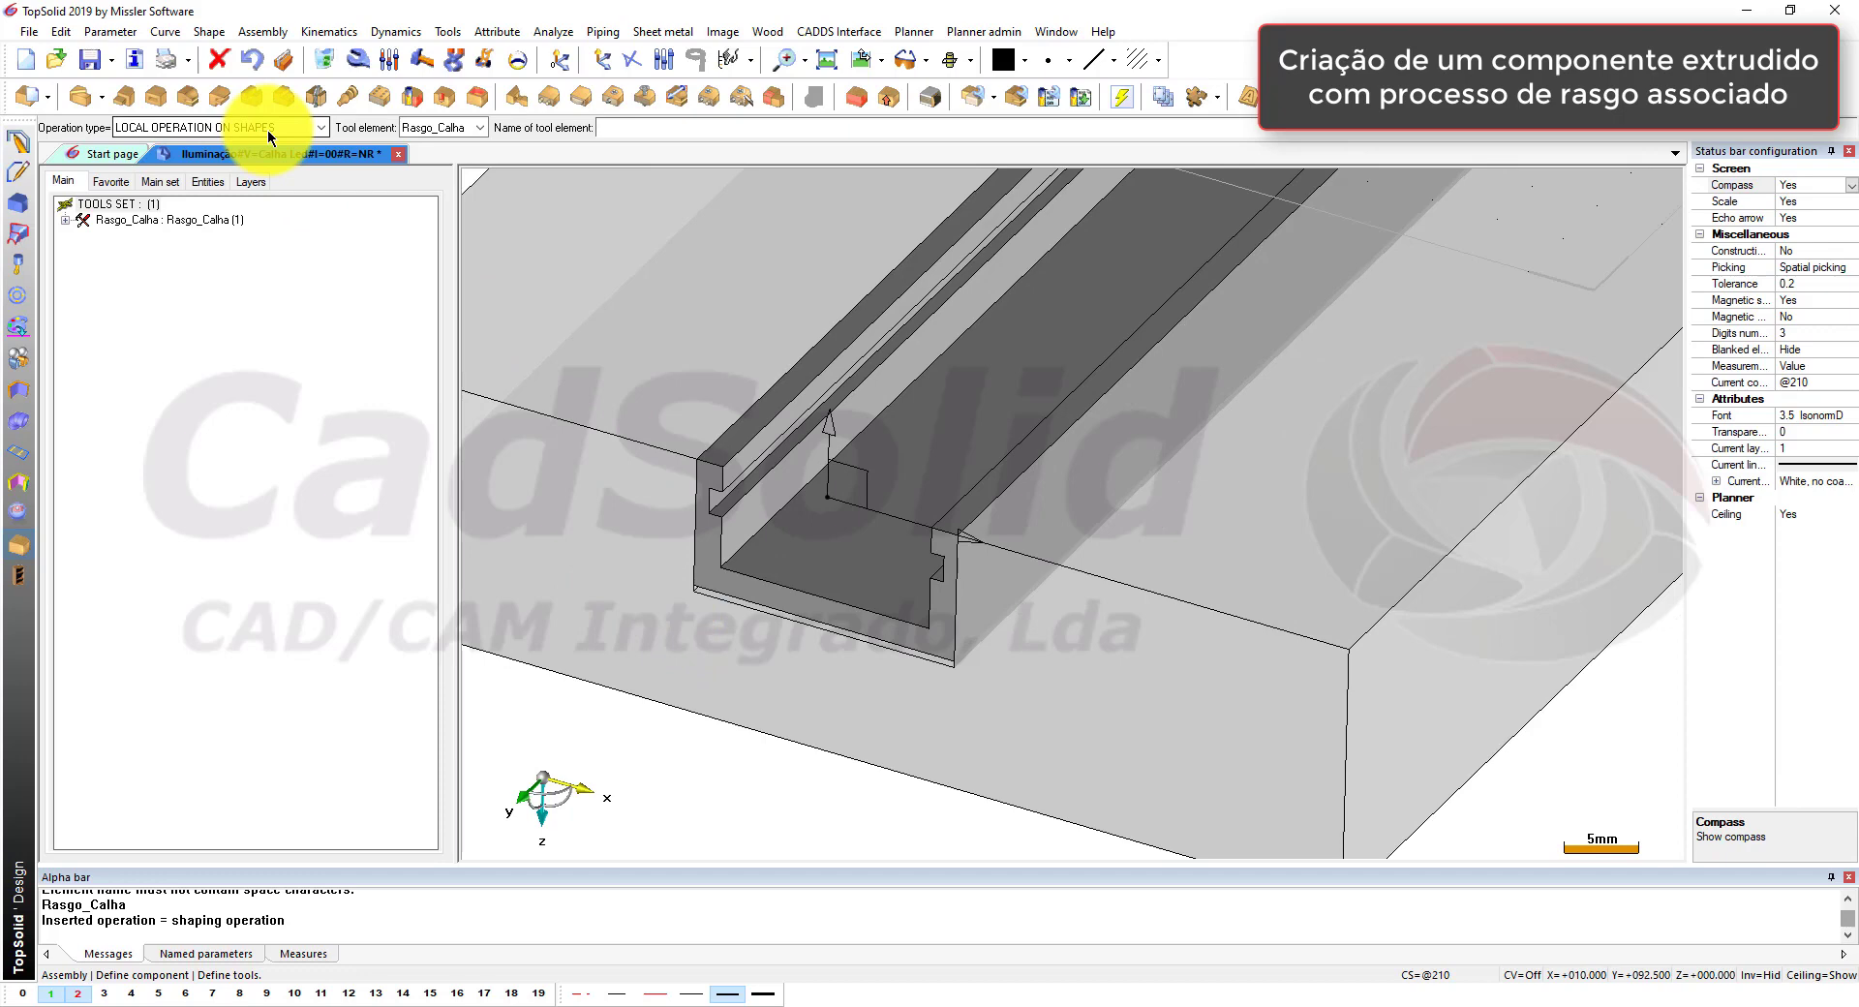
pyautogui.click(263, 31)
pyautogui.moveTo(375, 414)
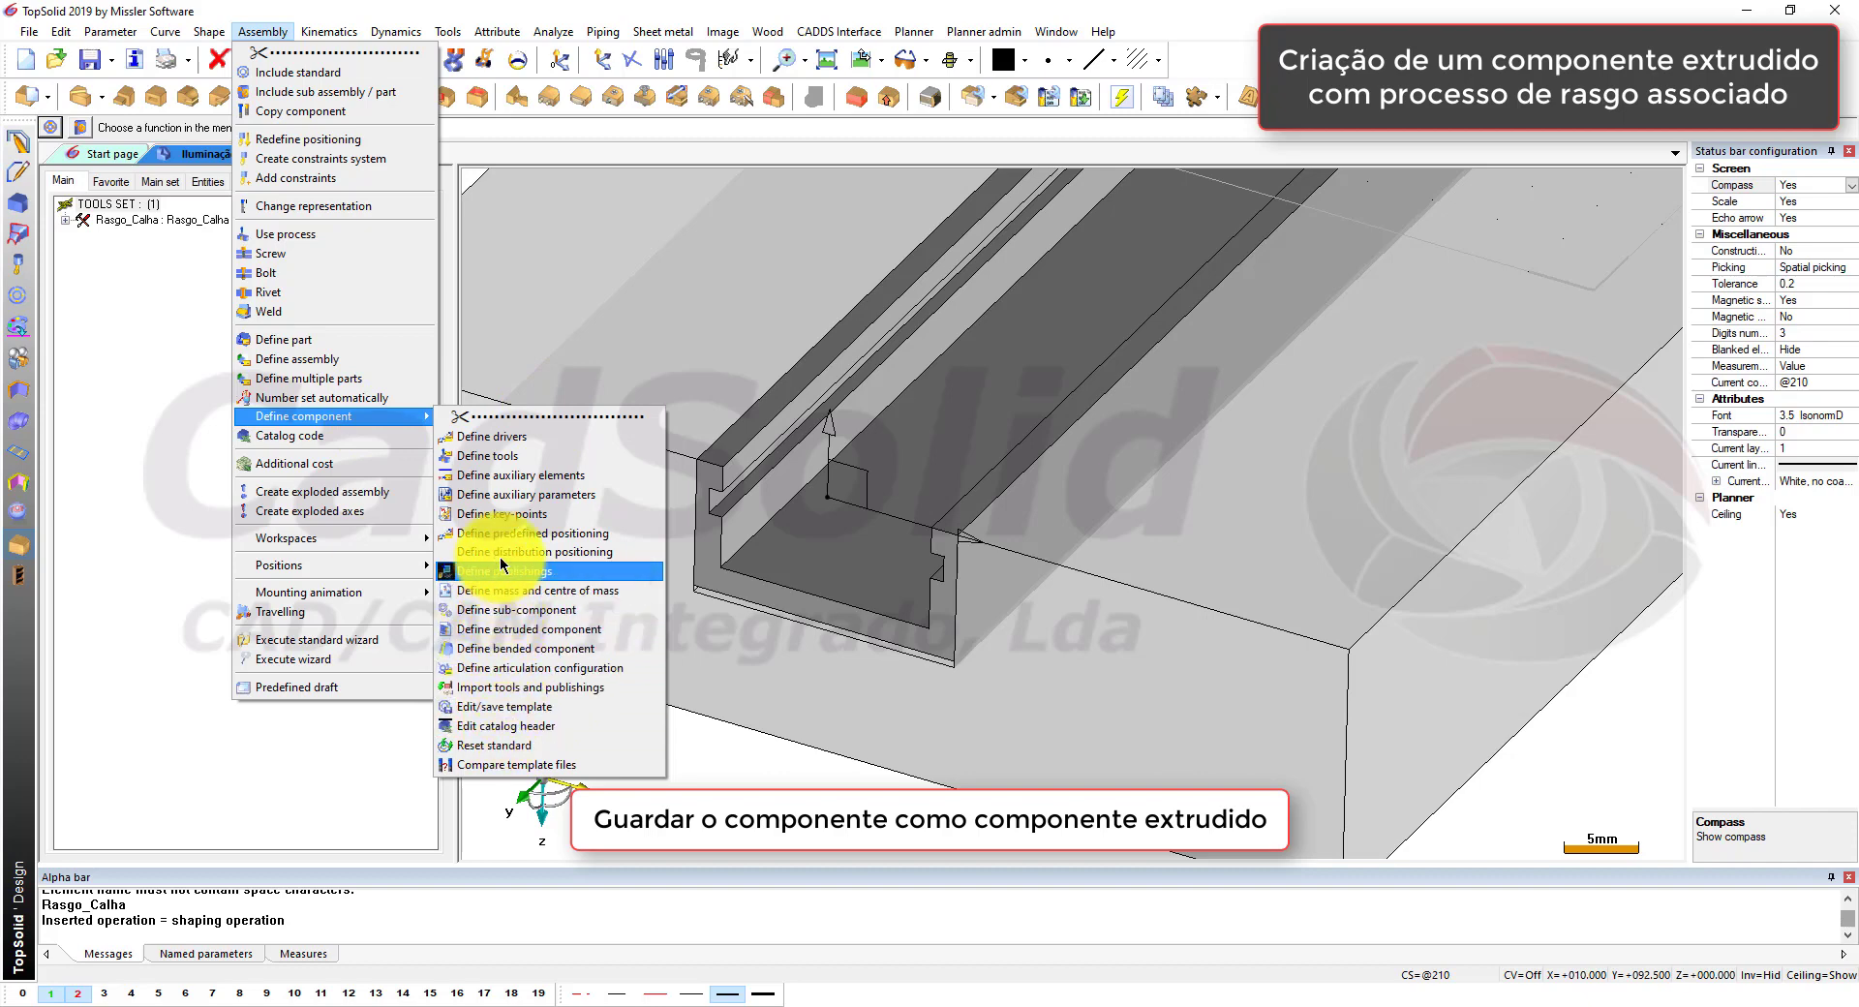
pyautogui.click(513, 627)
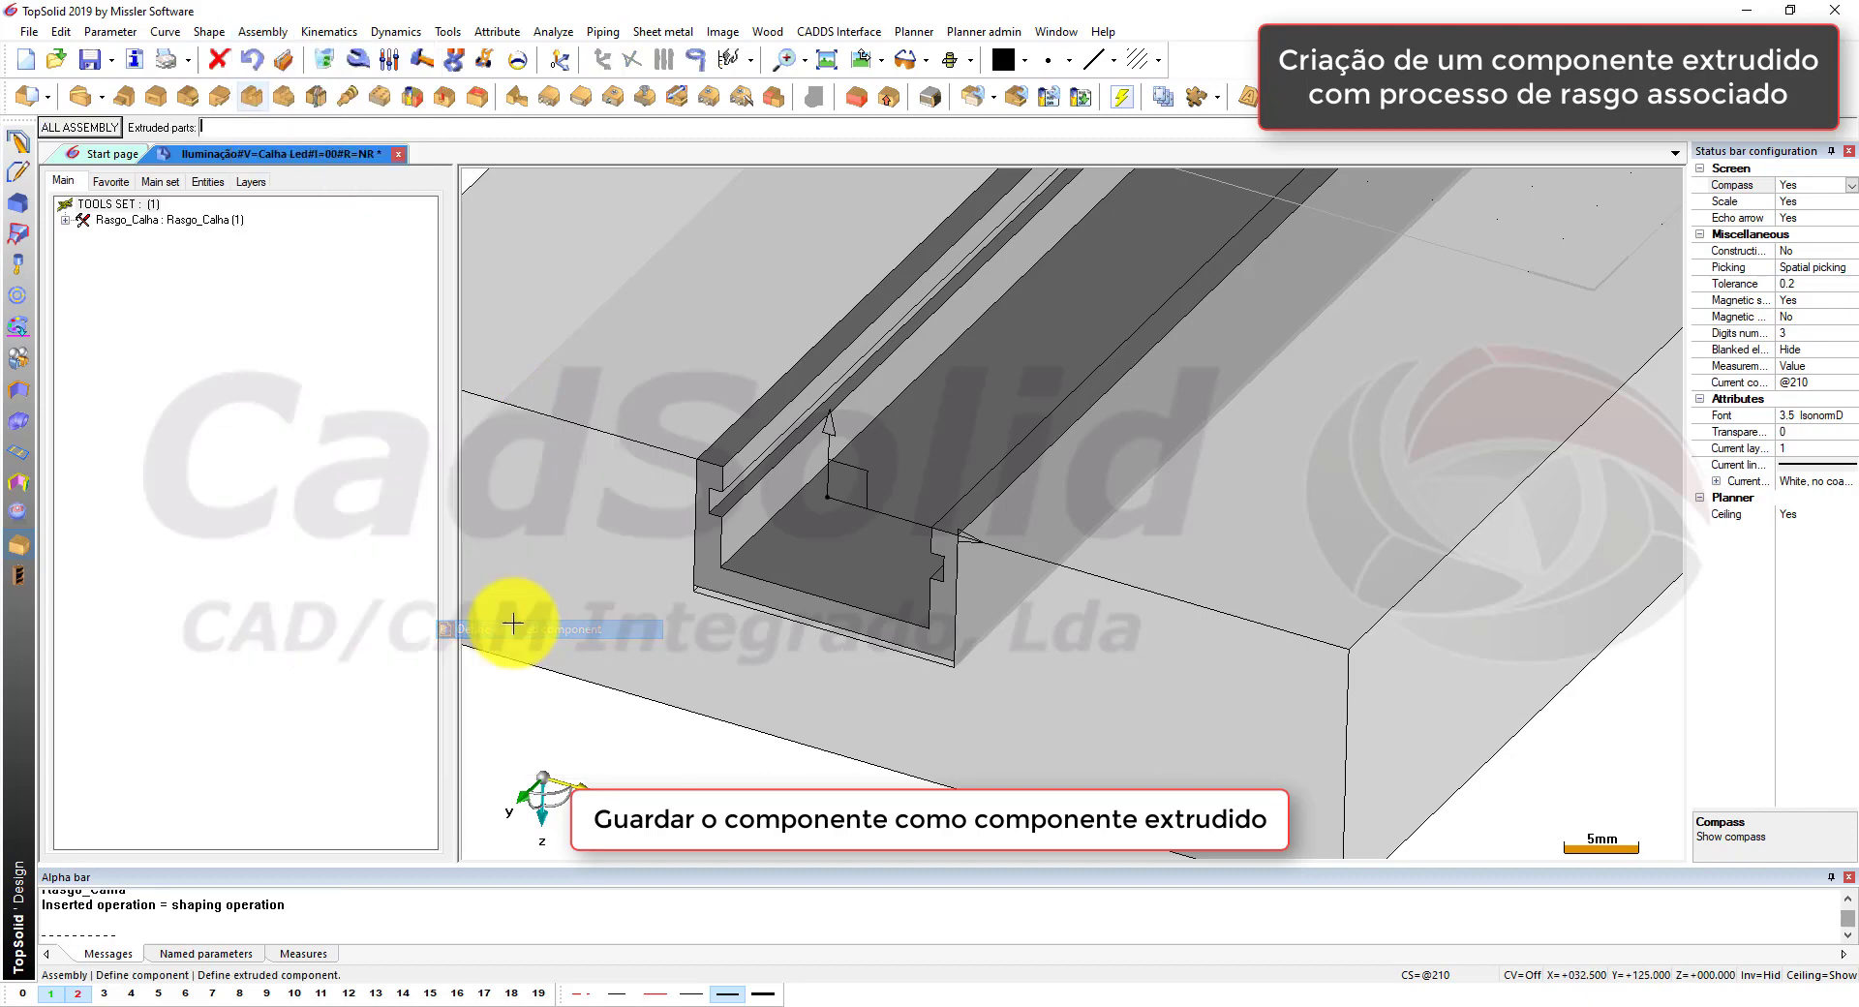
pyautogui.click(755, 494)
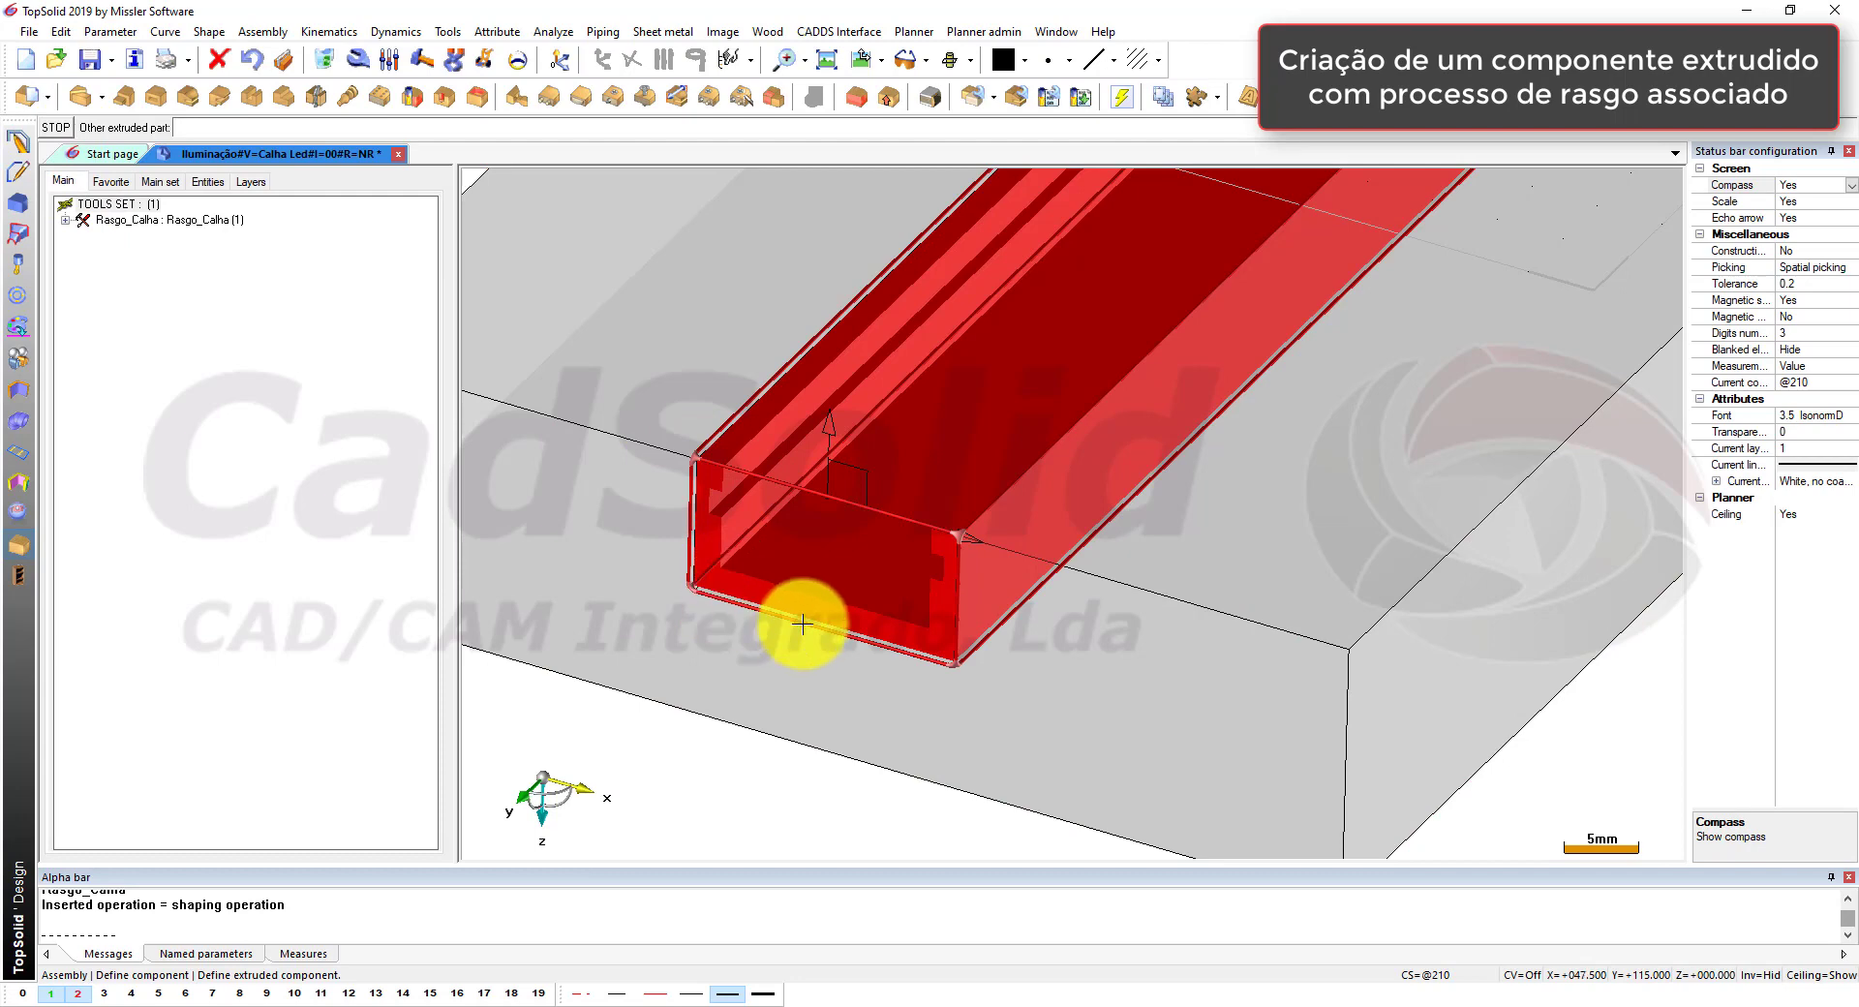
pyautogui.scroll(3, 720, 596)
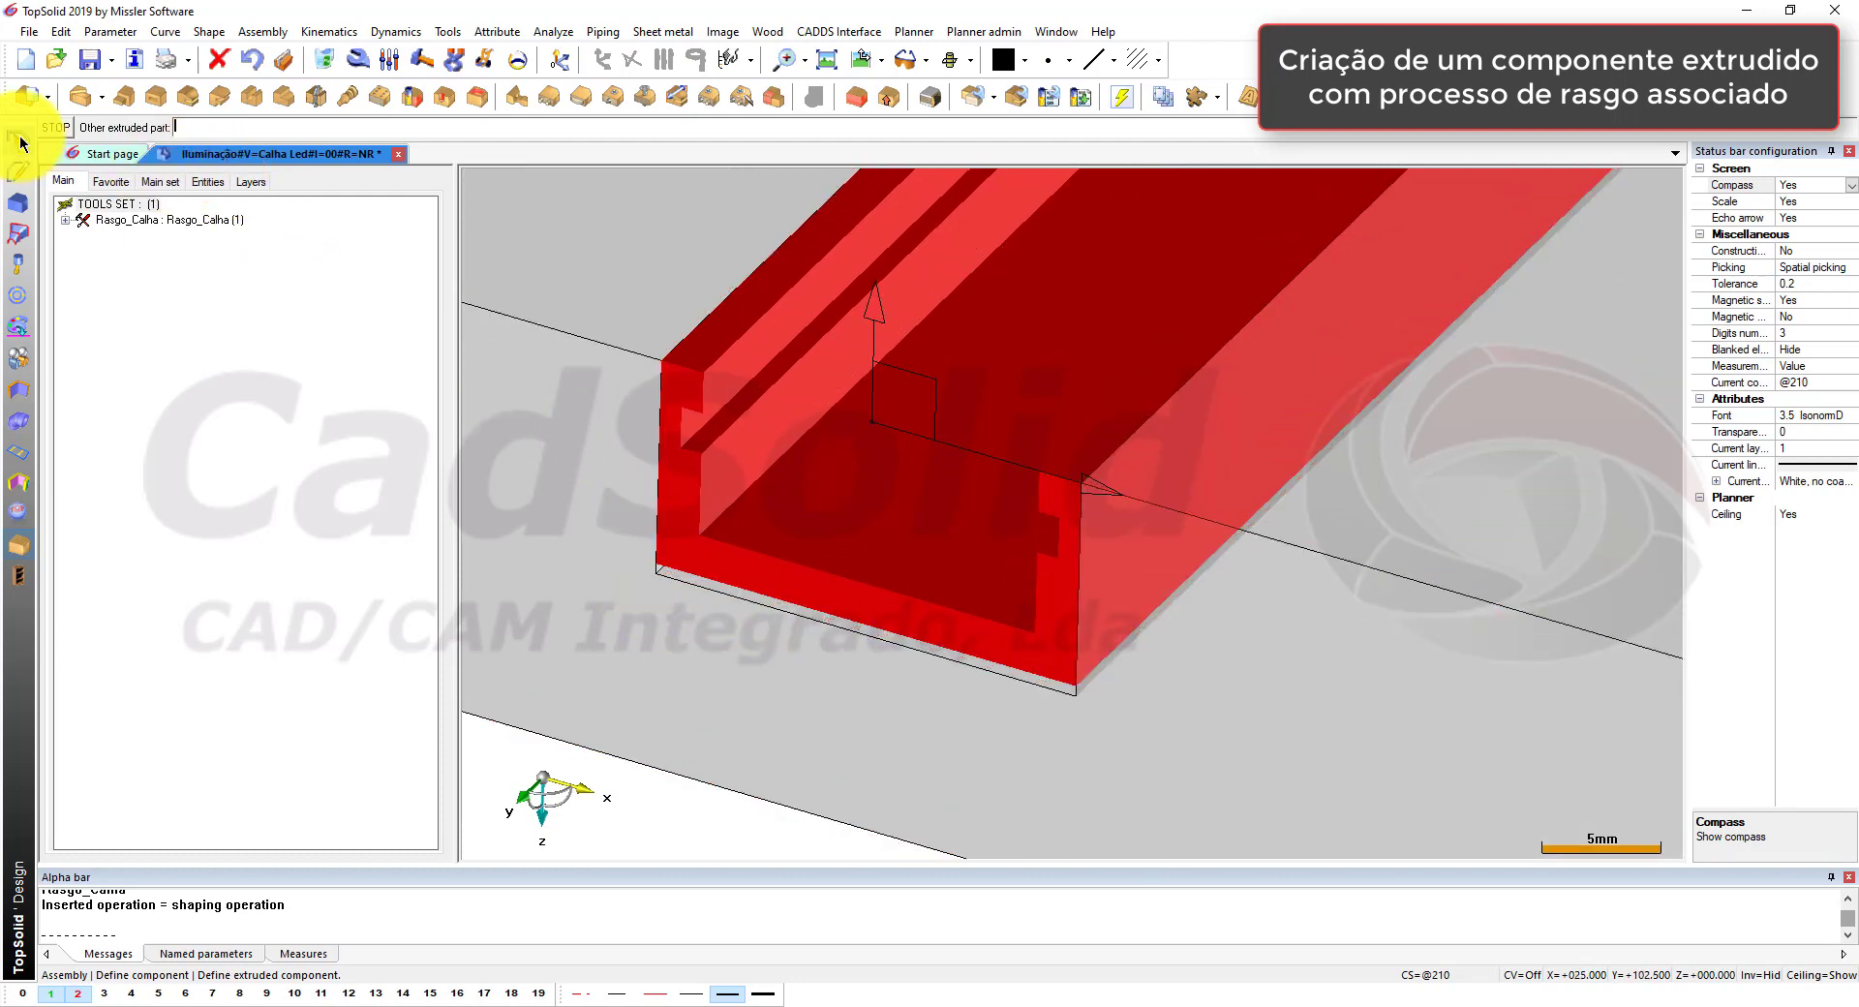
pyautogui.click(53, 128)
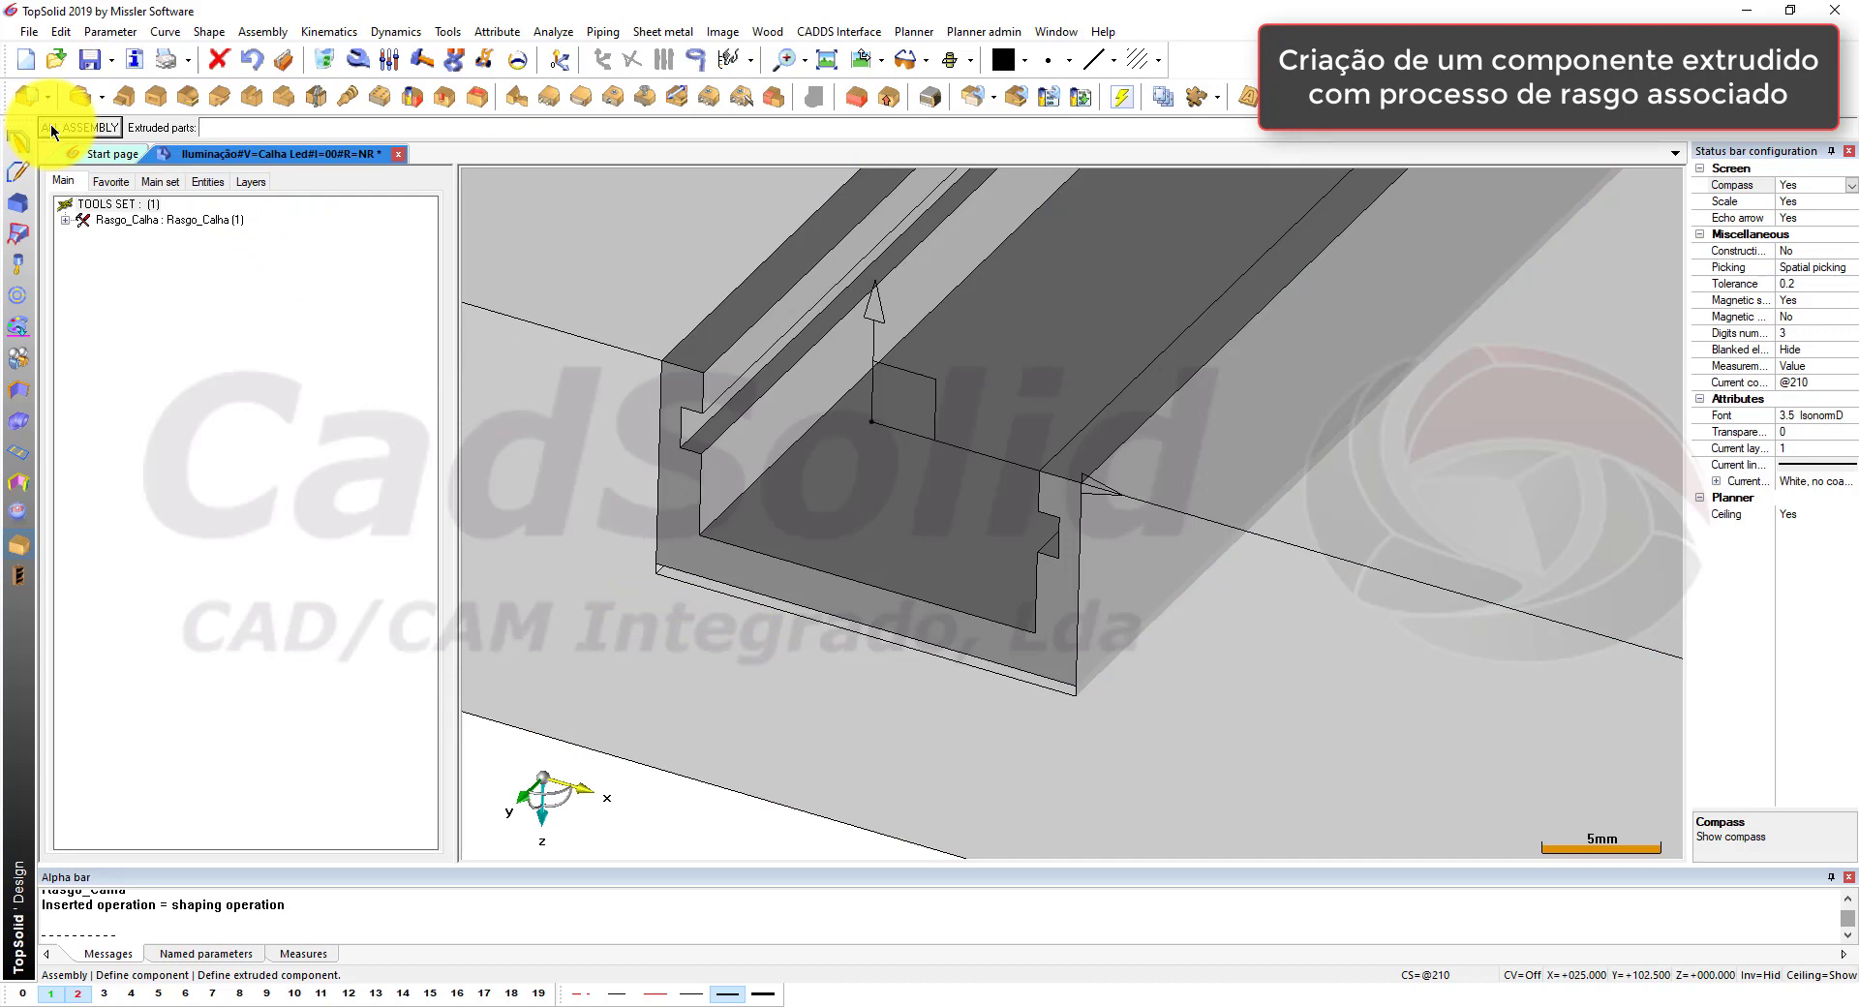
pyautogui.click(50, 126)
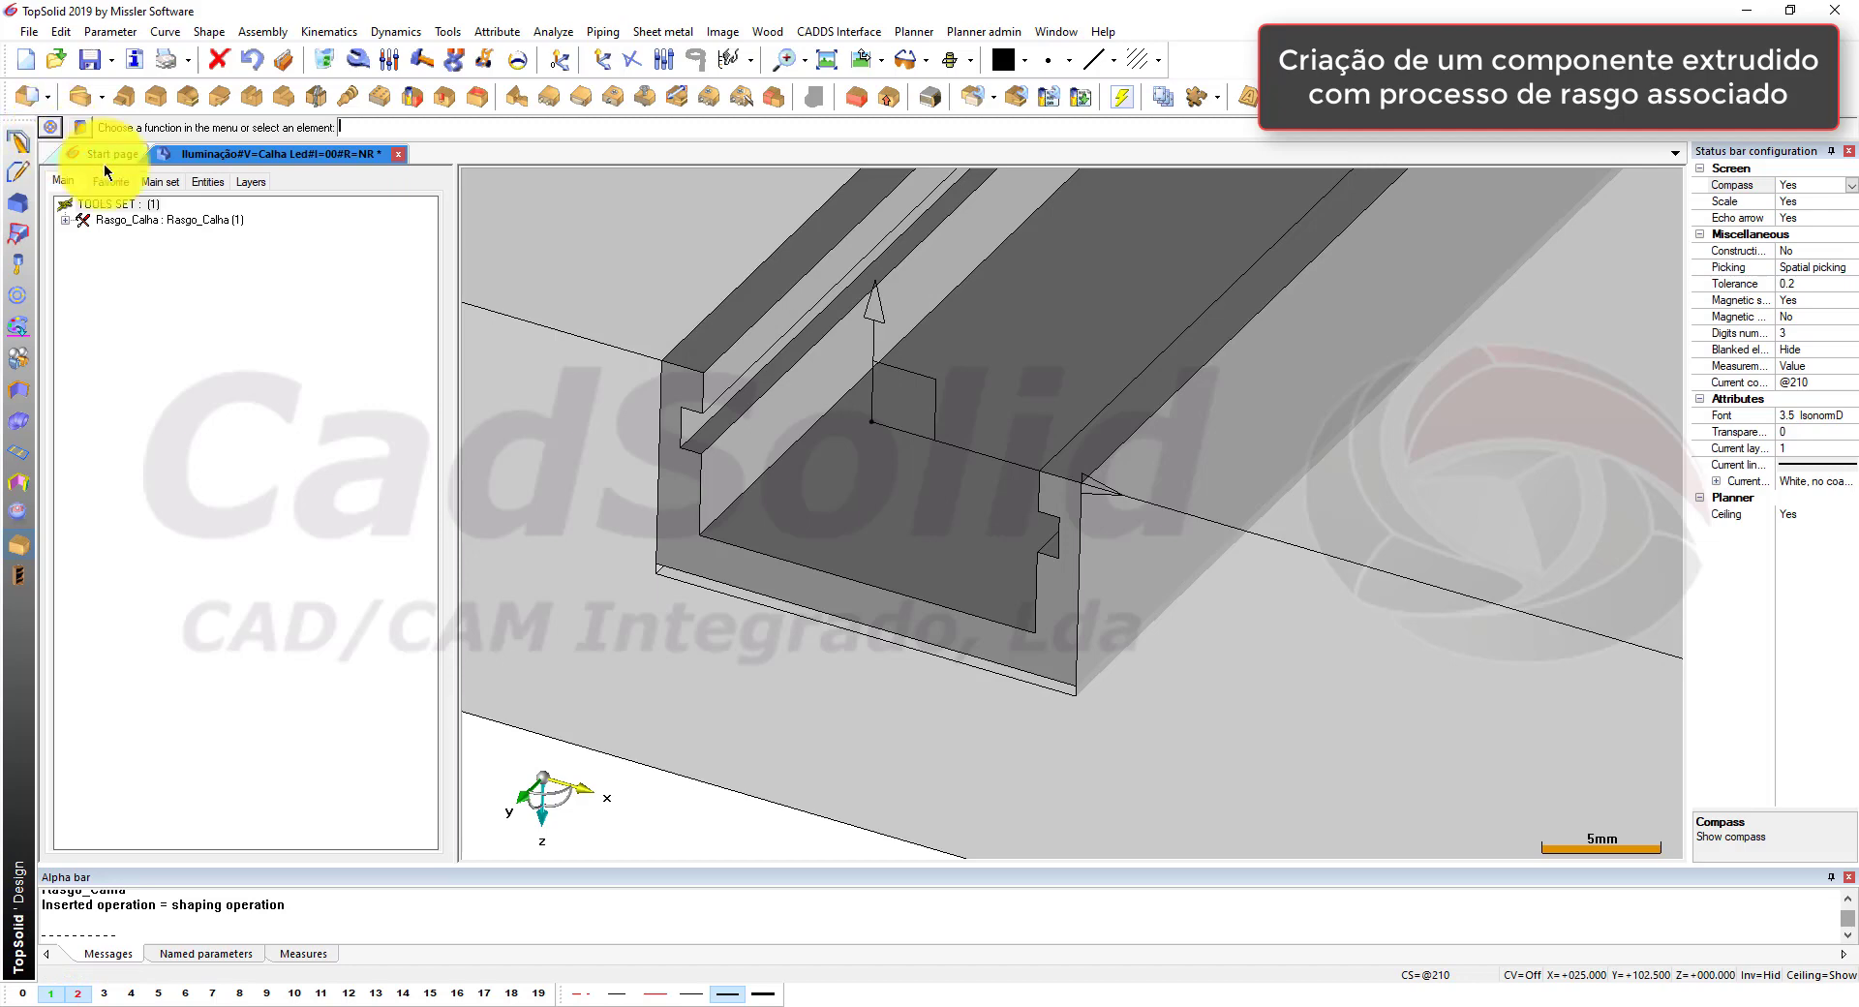
# Step: Save the Calha Led component file and create a new blank design document
pyautogui.rightClick(314, 155)
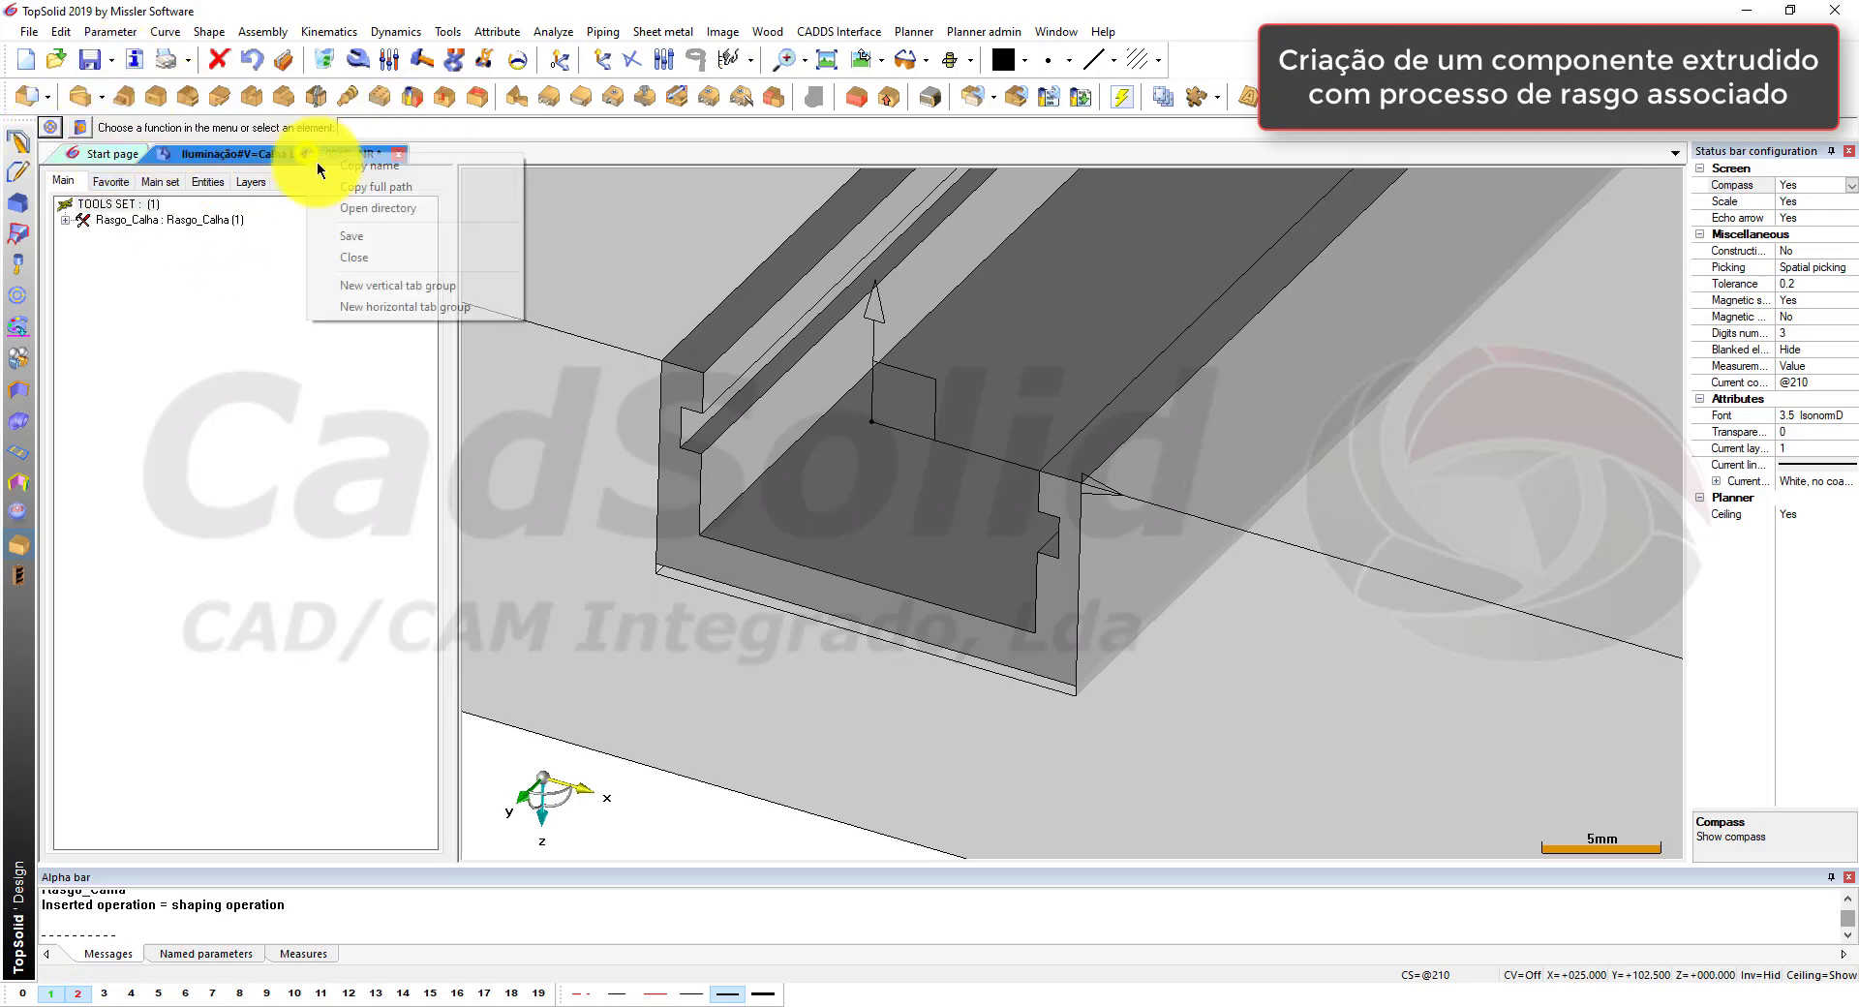
pyautogui.click(364, 238)
pyautogui.click(29, 31)
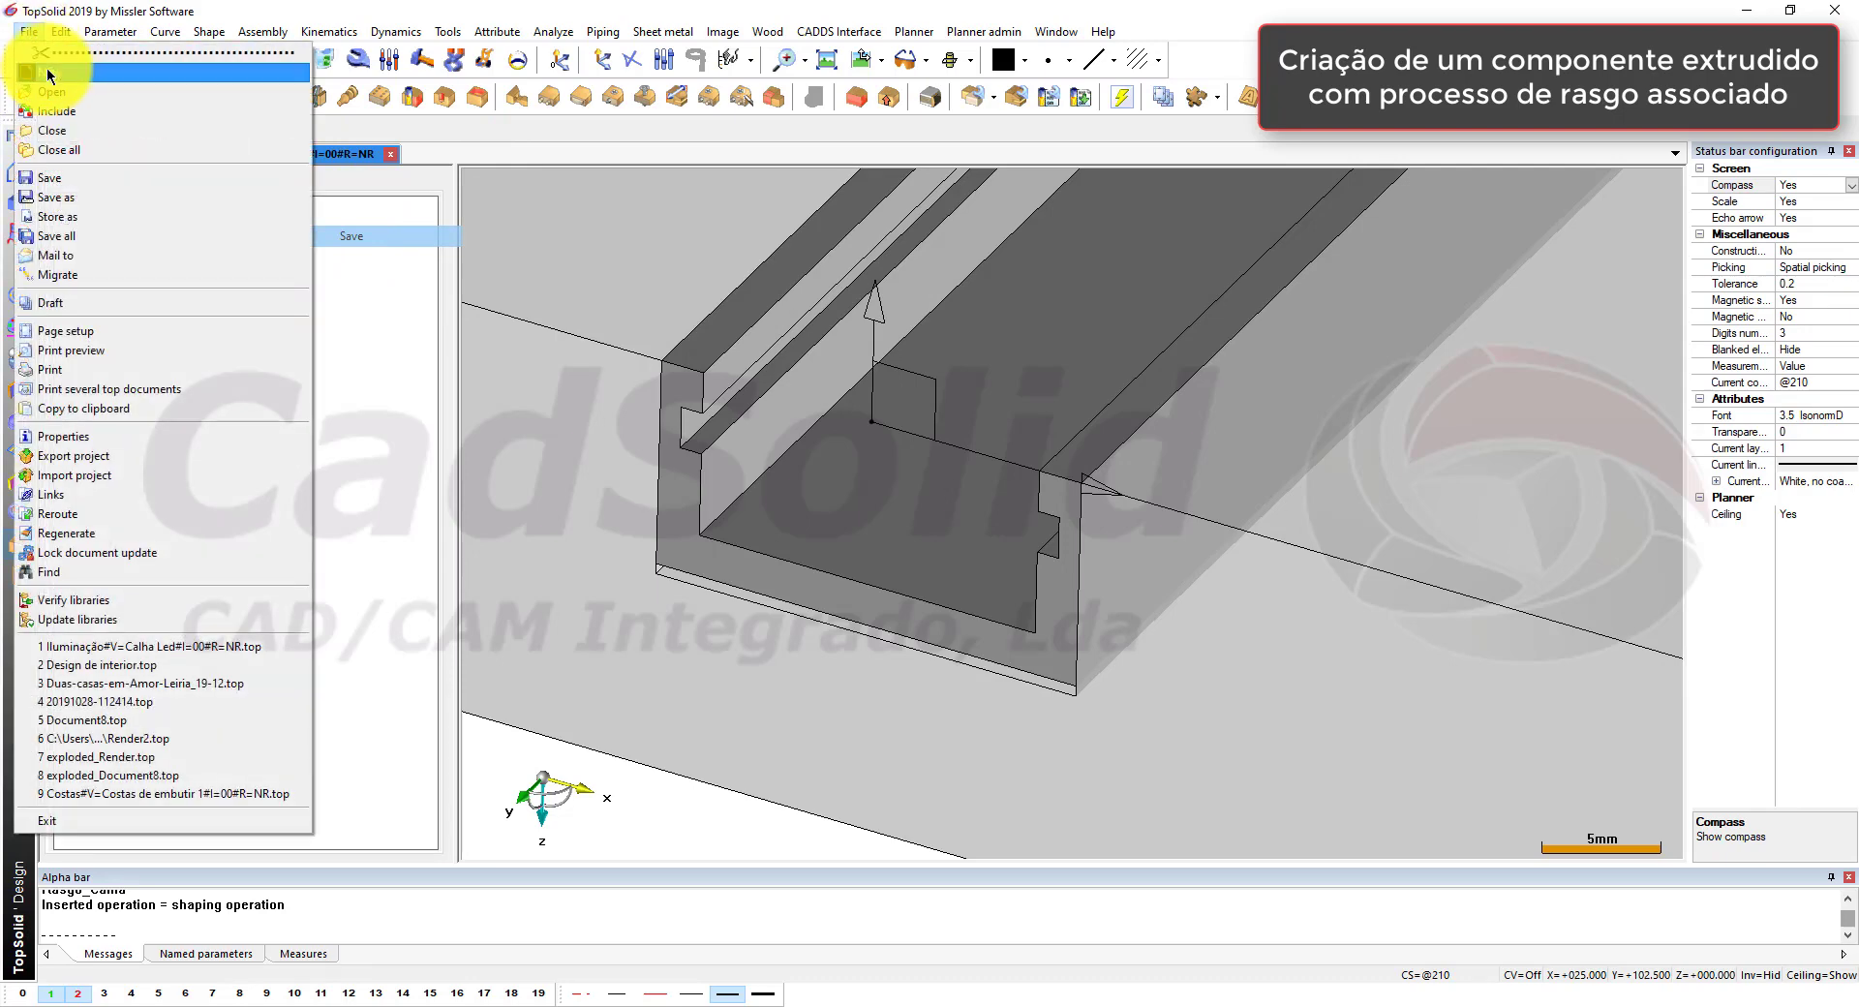
pyautogui.click(49, 70)
pyautogui.click(855, 660)
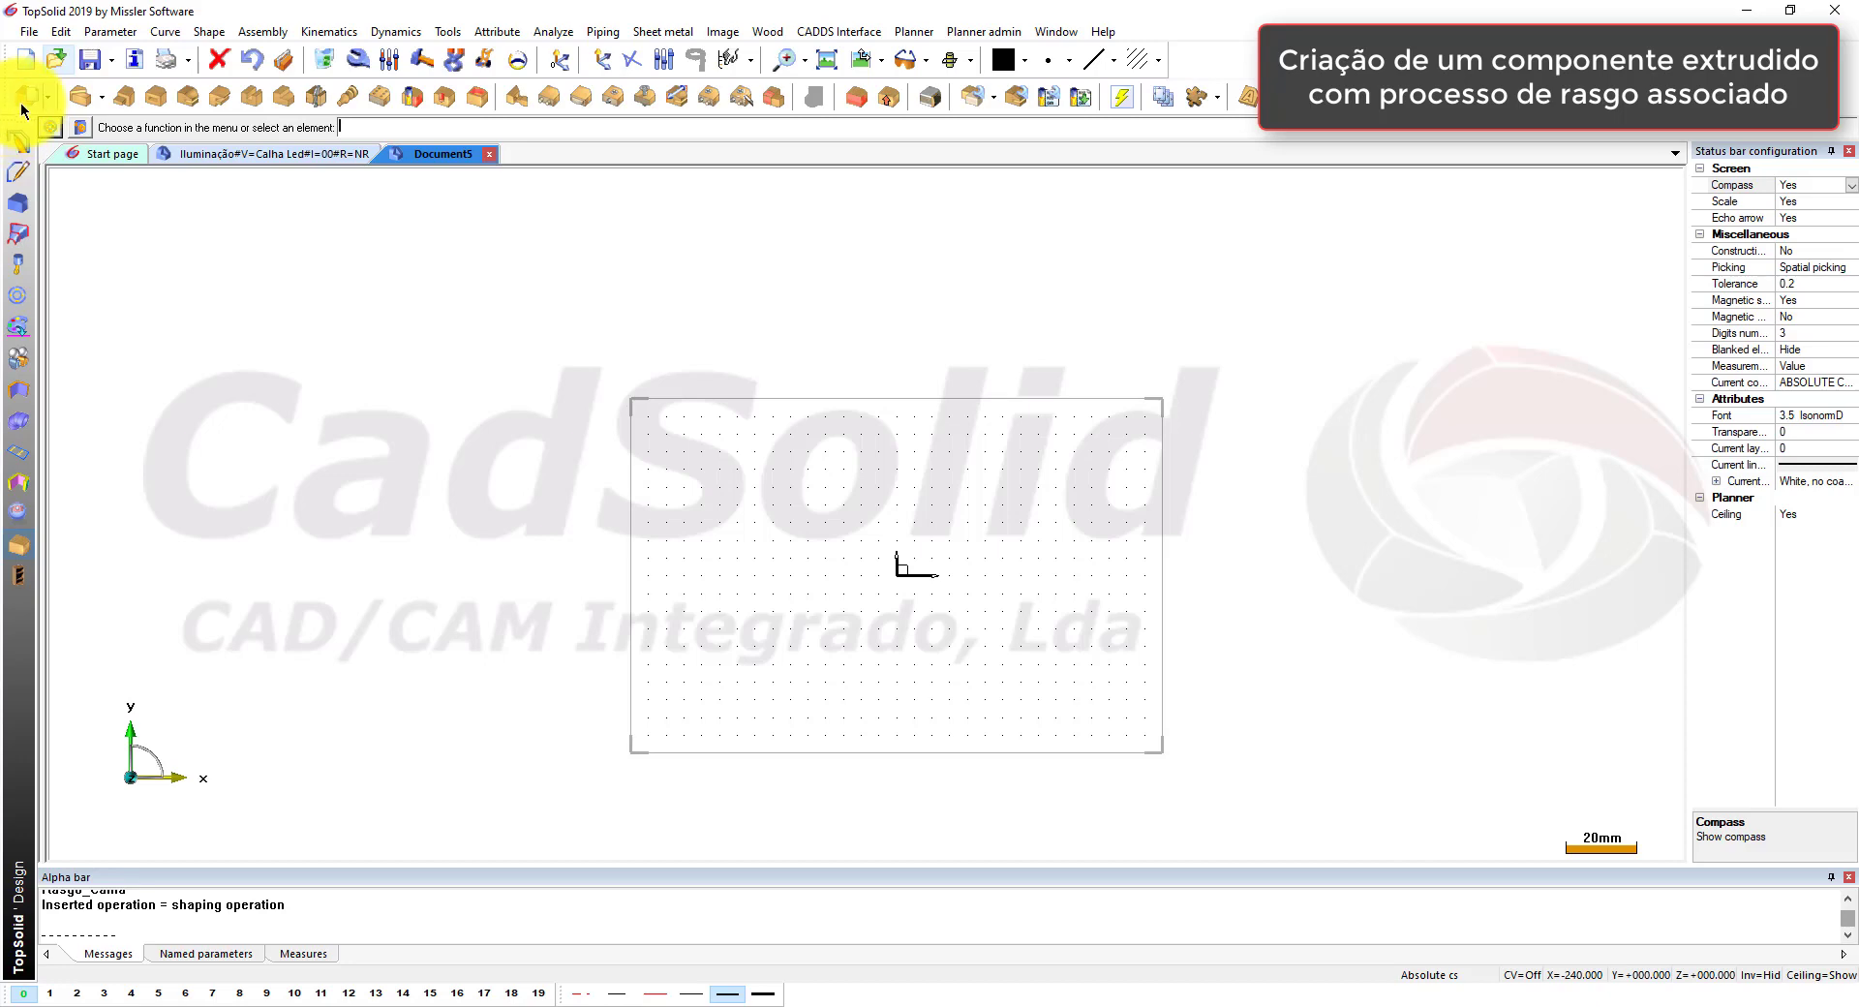
pyautogui.click(891, 98)
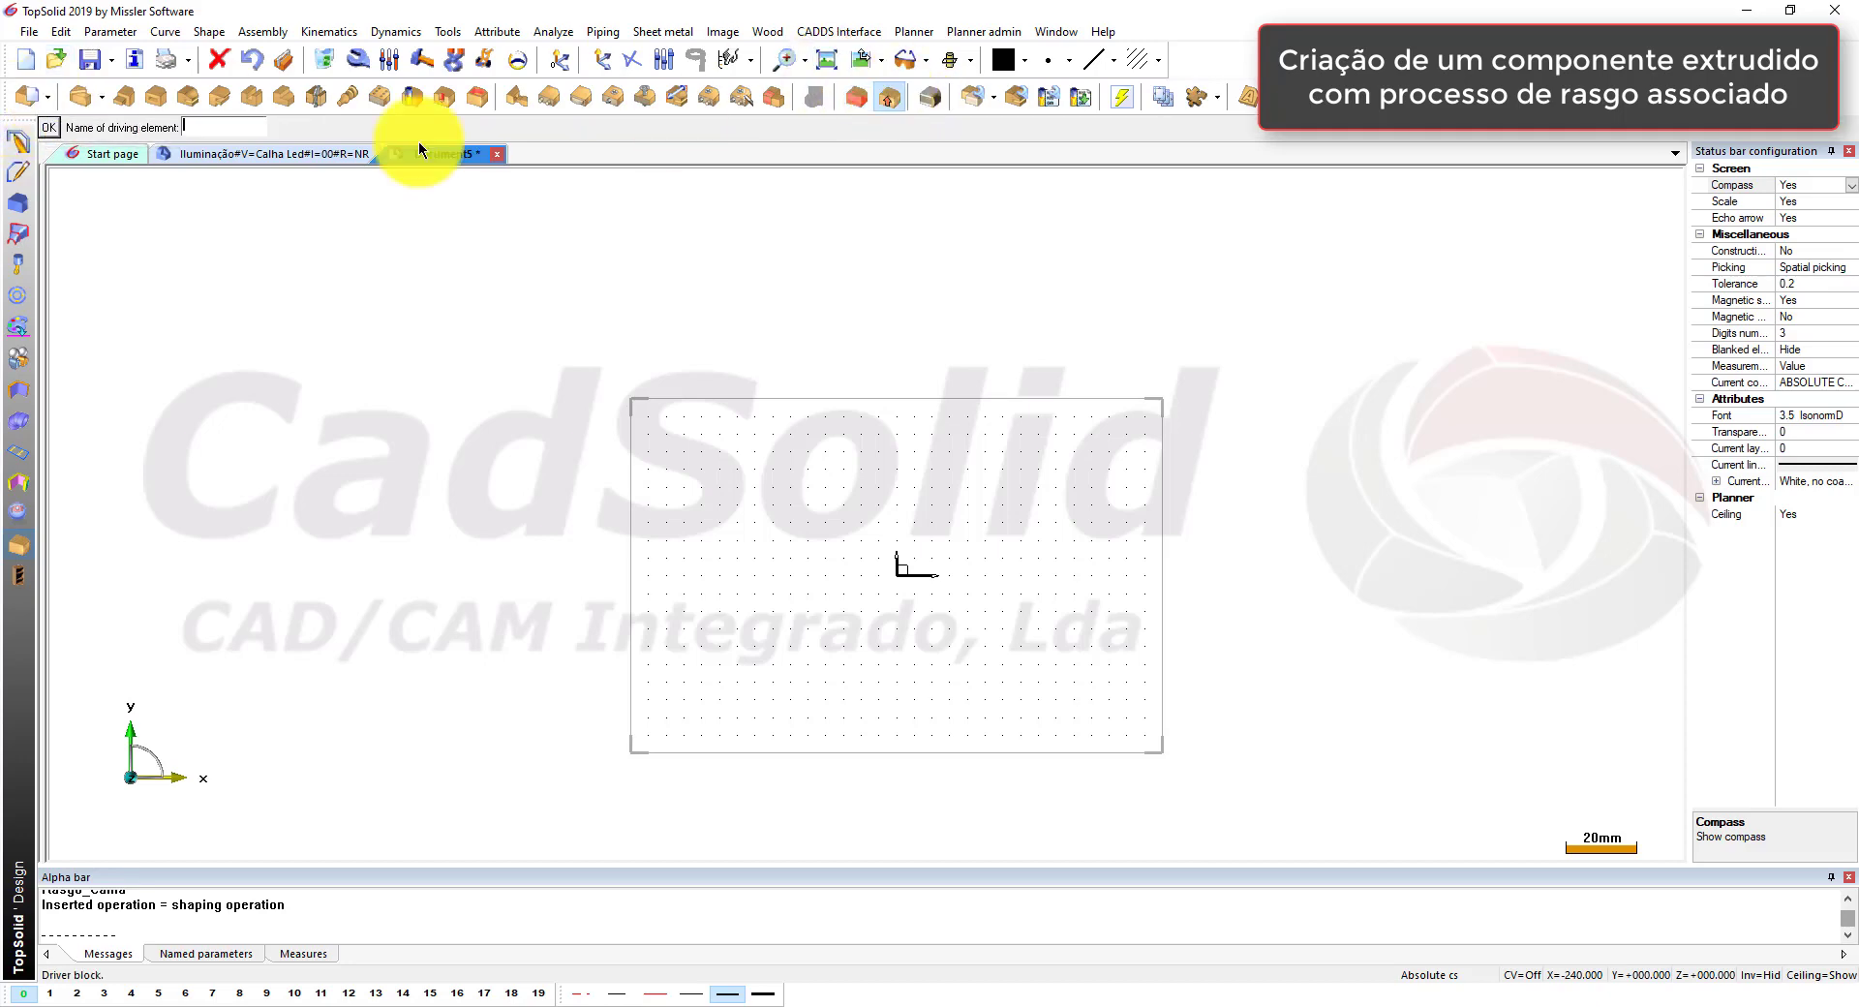
pyautogui.press('Return')
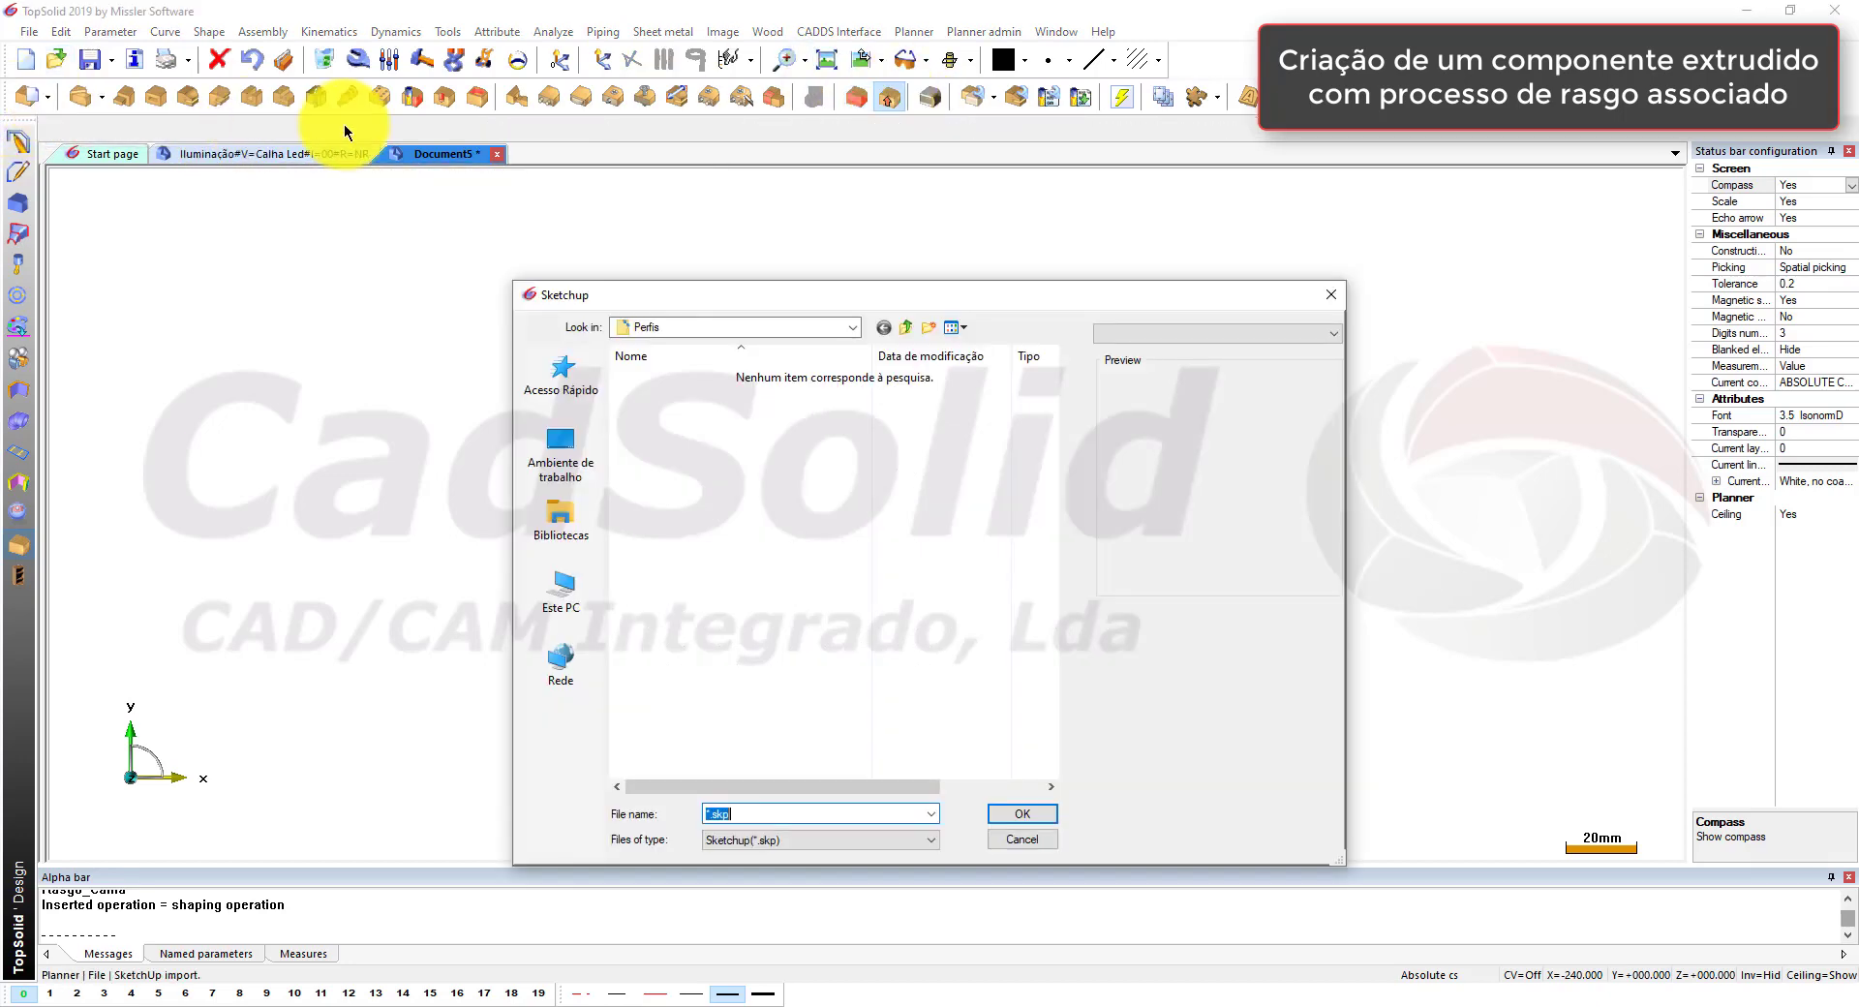
pyautogui.click(1323, 291)
# Step: Create a driver block with the default name and settings in the new document
pyautogui.click(890, 98)
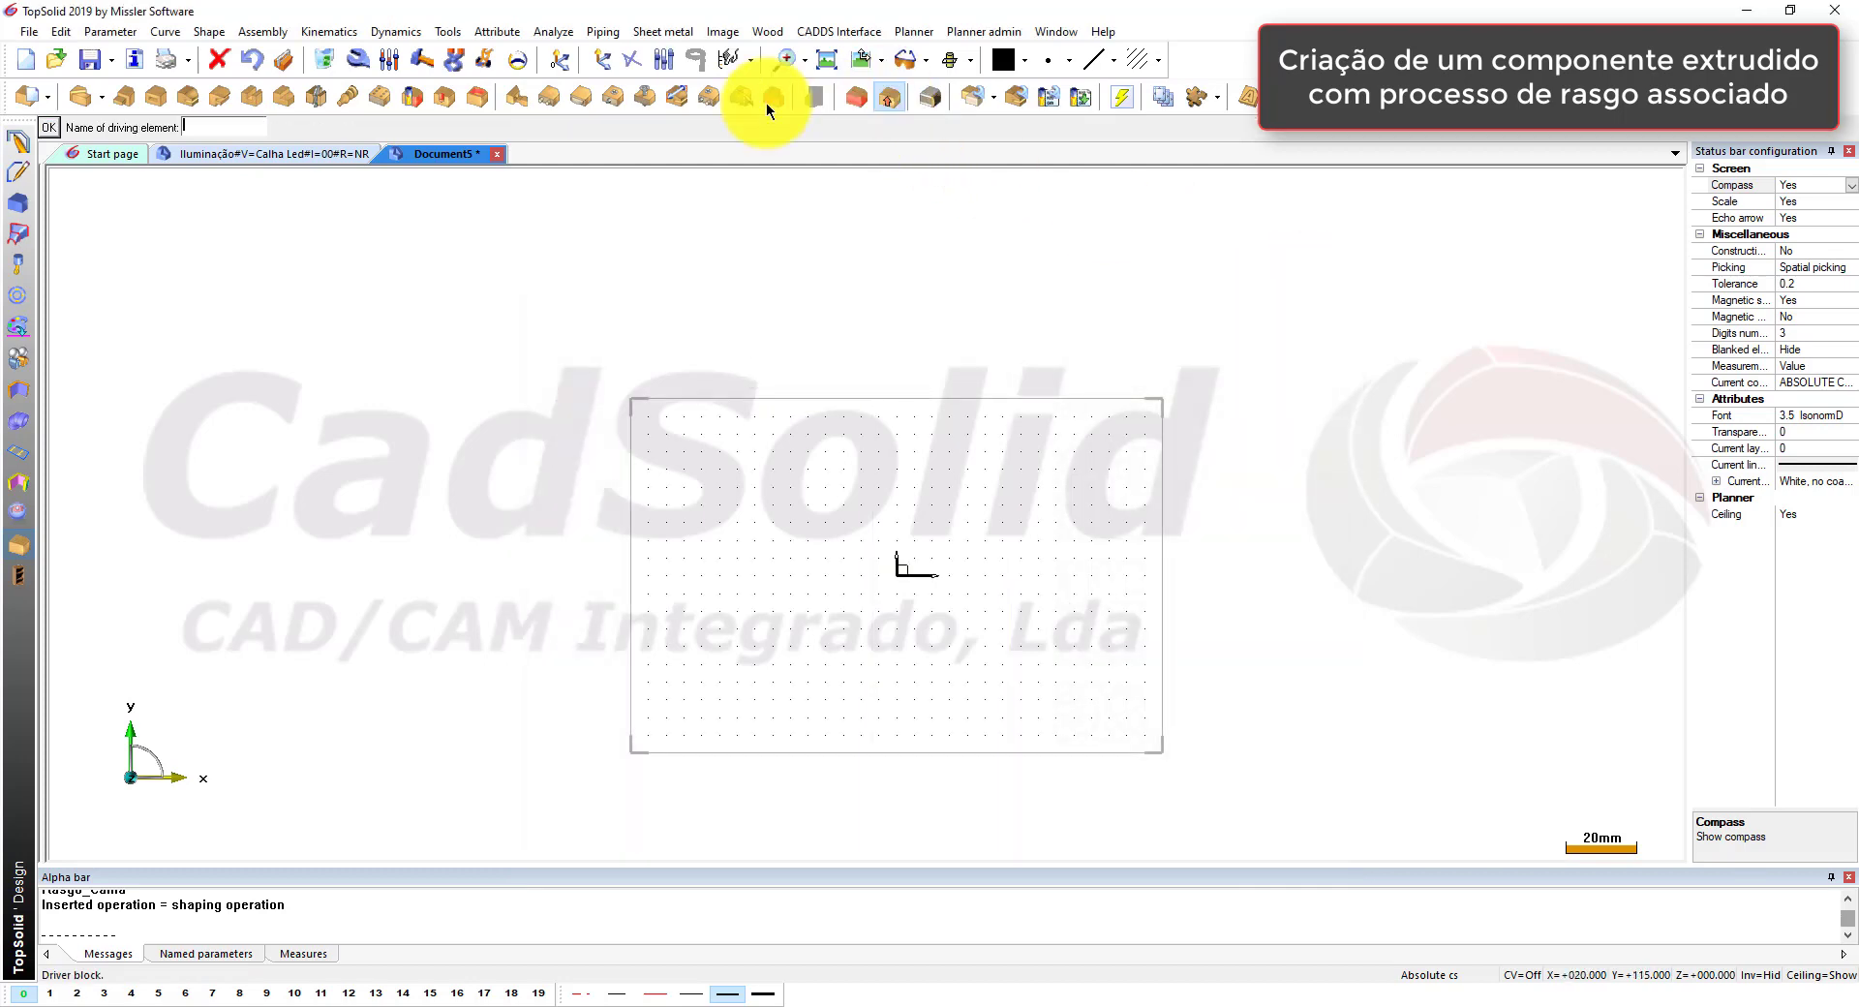
pyautogui.press('Return')
pyautogui.click(199, 128)
pyautogui.click(48, 127)
pyautogui.scroll(-10, 890, 398)
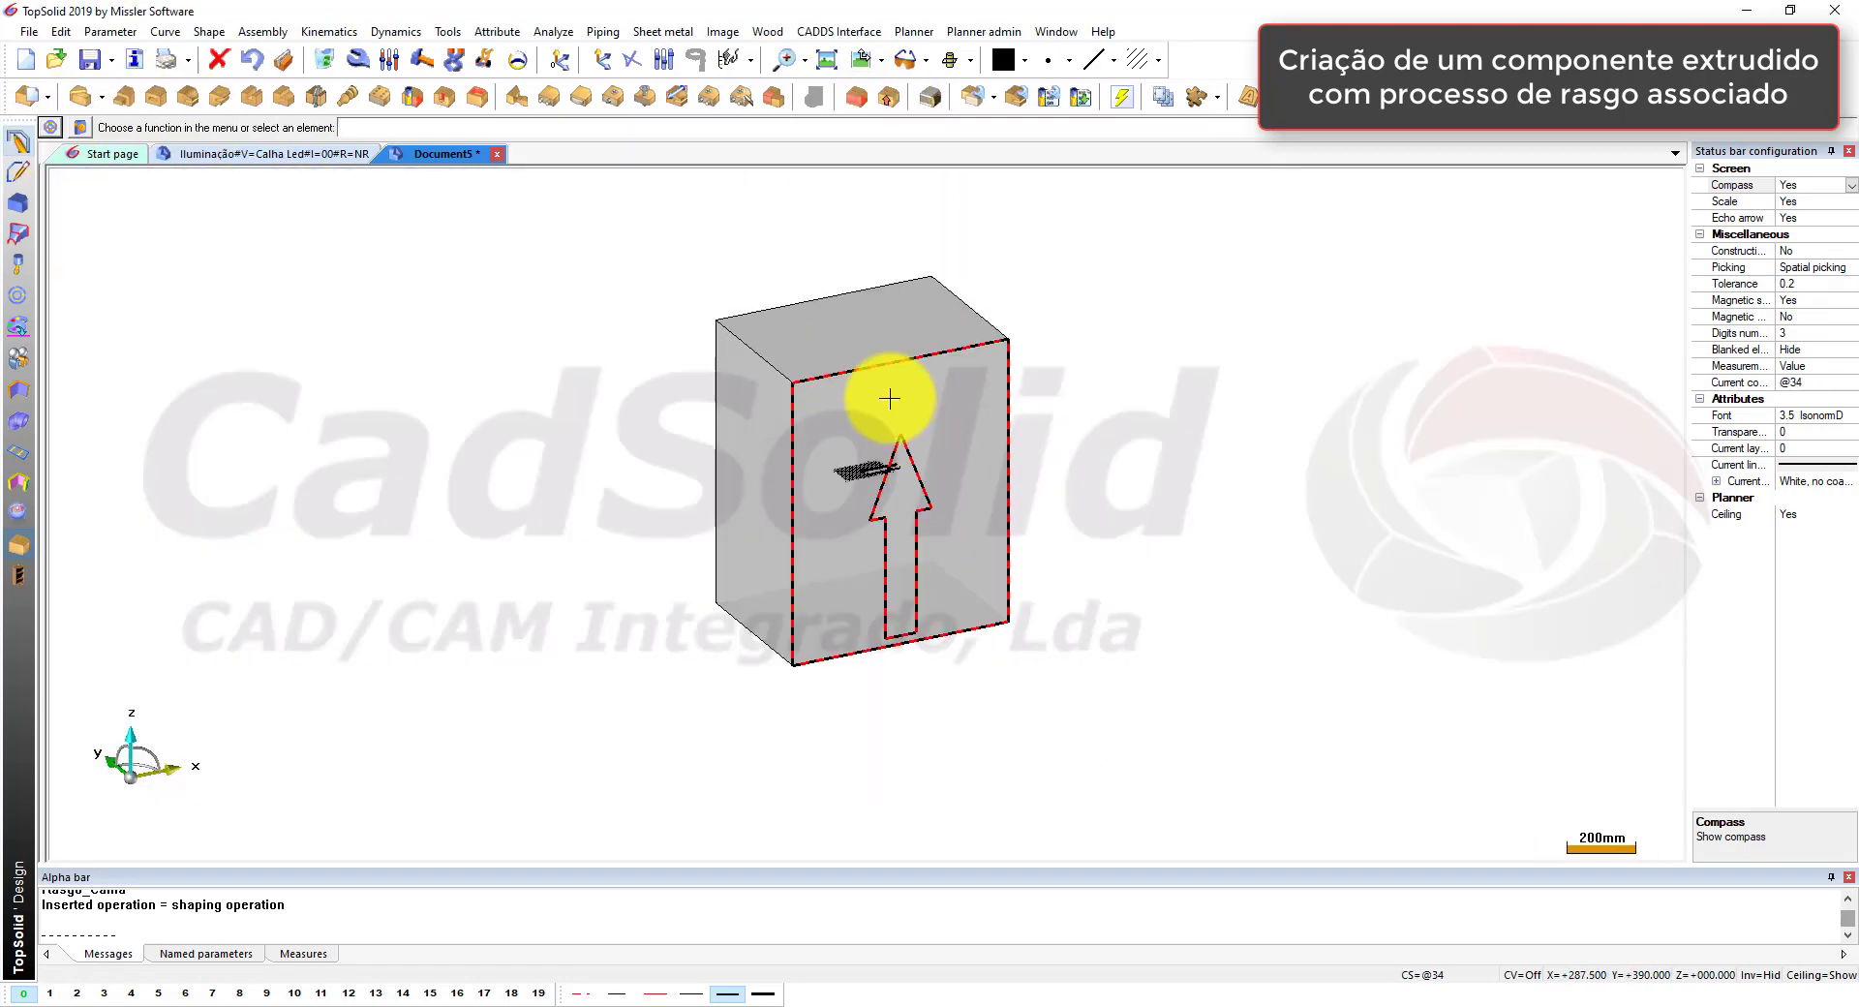
# Step: Add a constrained block panel with thickness ep=20mm on the driver block's left side face
pyautogui.scroll(5, 890, 398)
pyautogui.click(859, 96)
pyautogui.click(103, 126)
pyautogui.doubleClick(361, 127)
pyautogui.write('e')
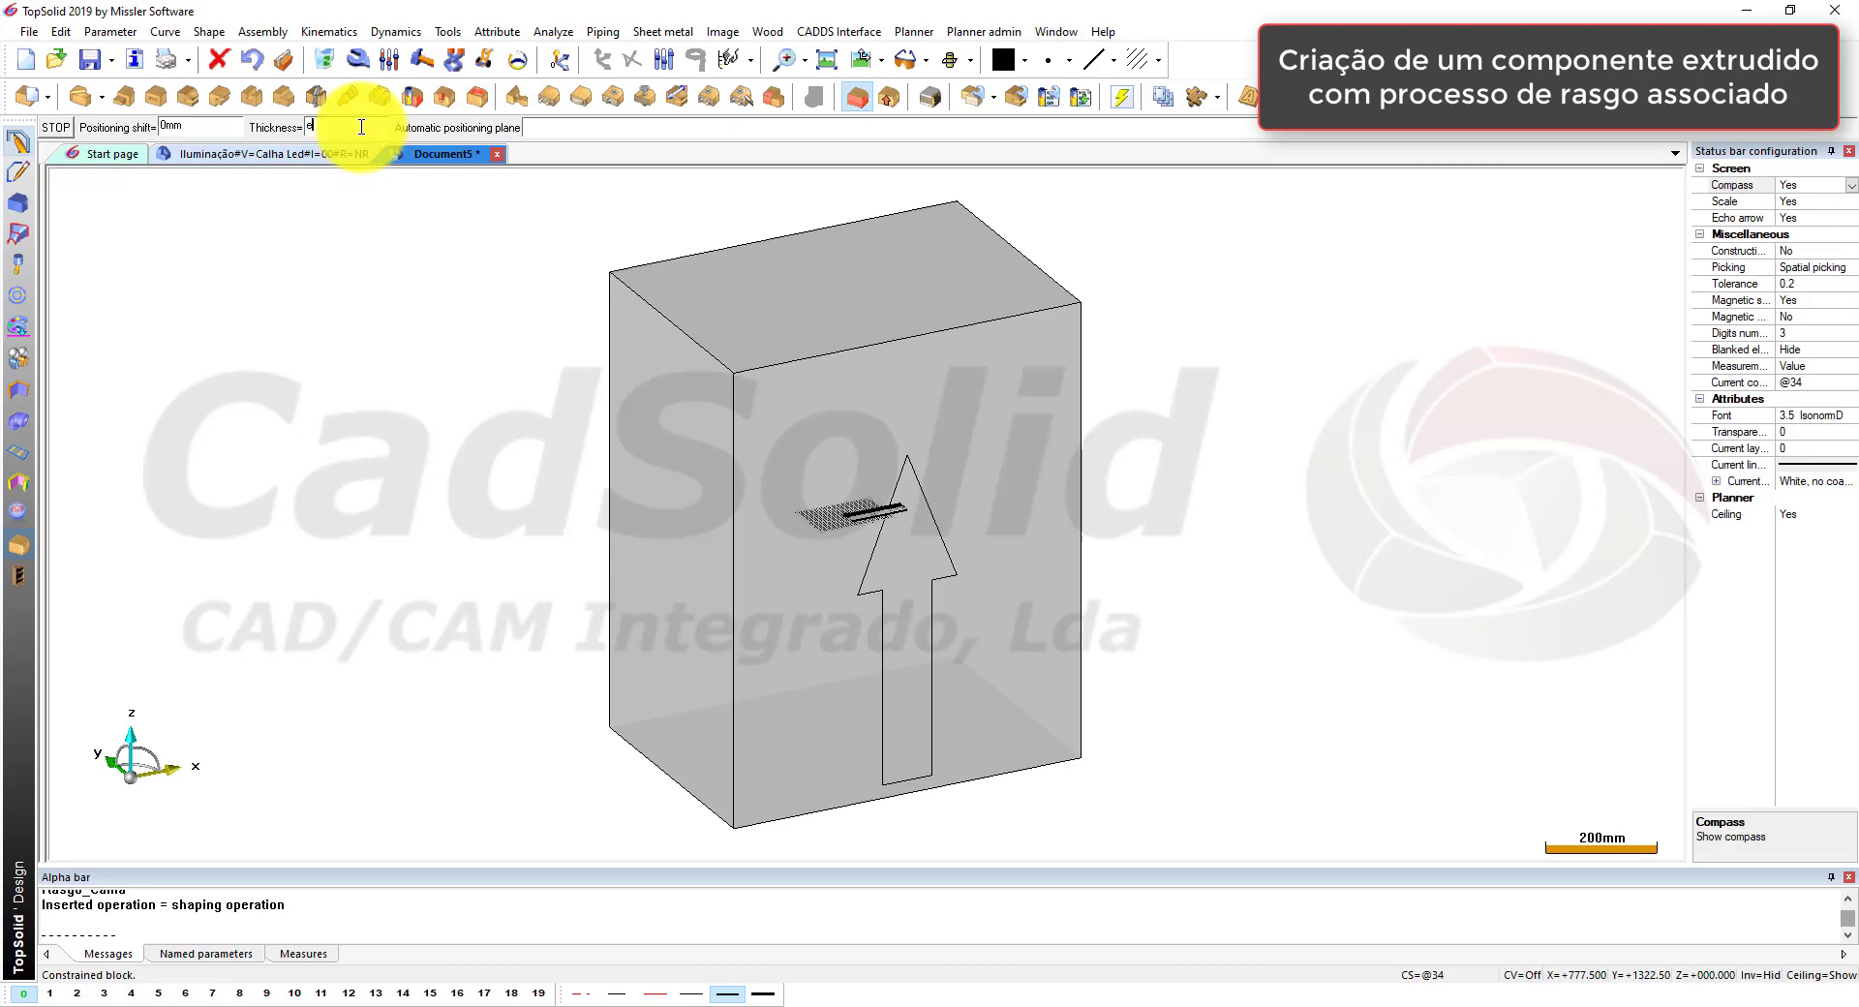
pyautogui.write('p')
pyautogui.press('Return')
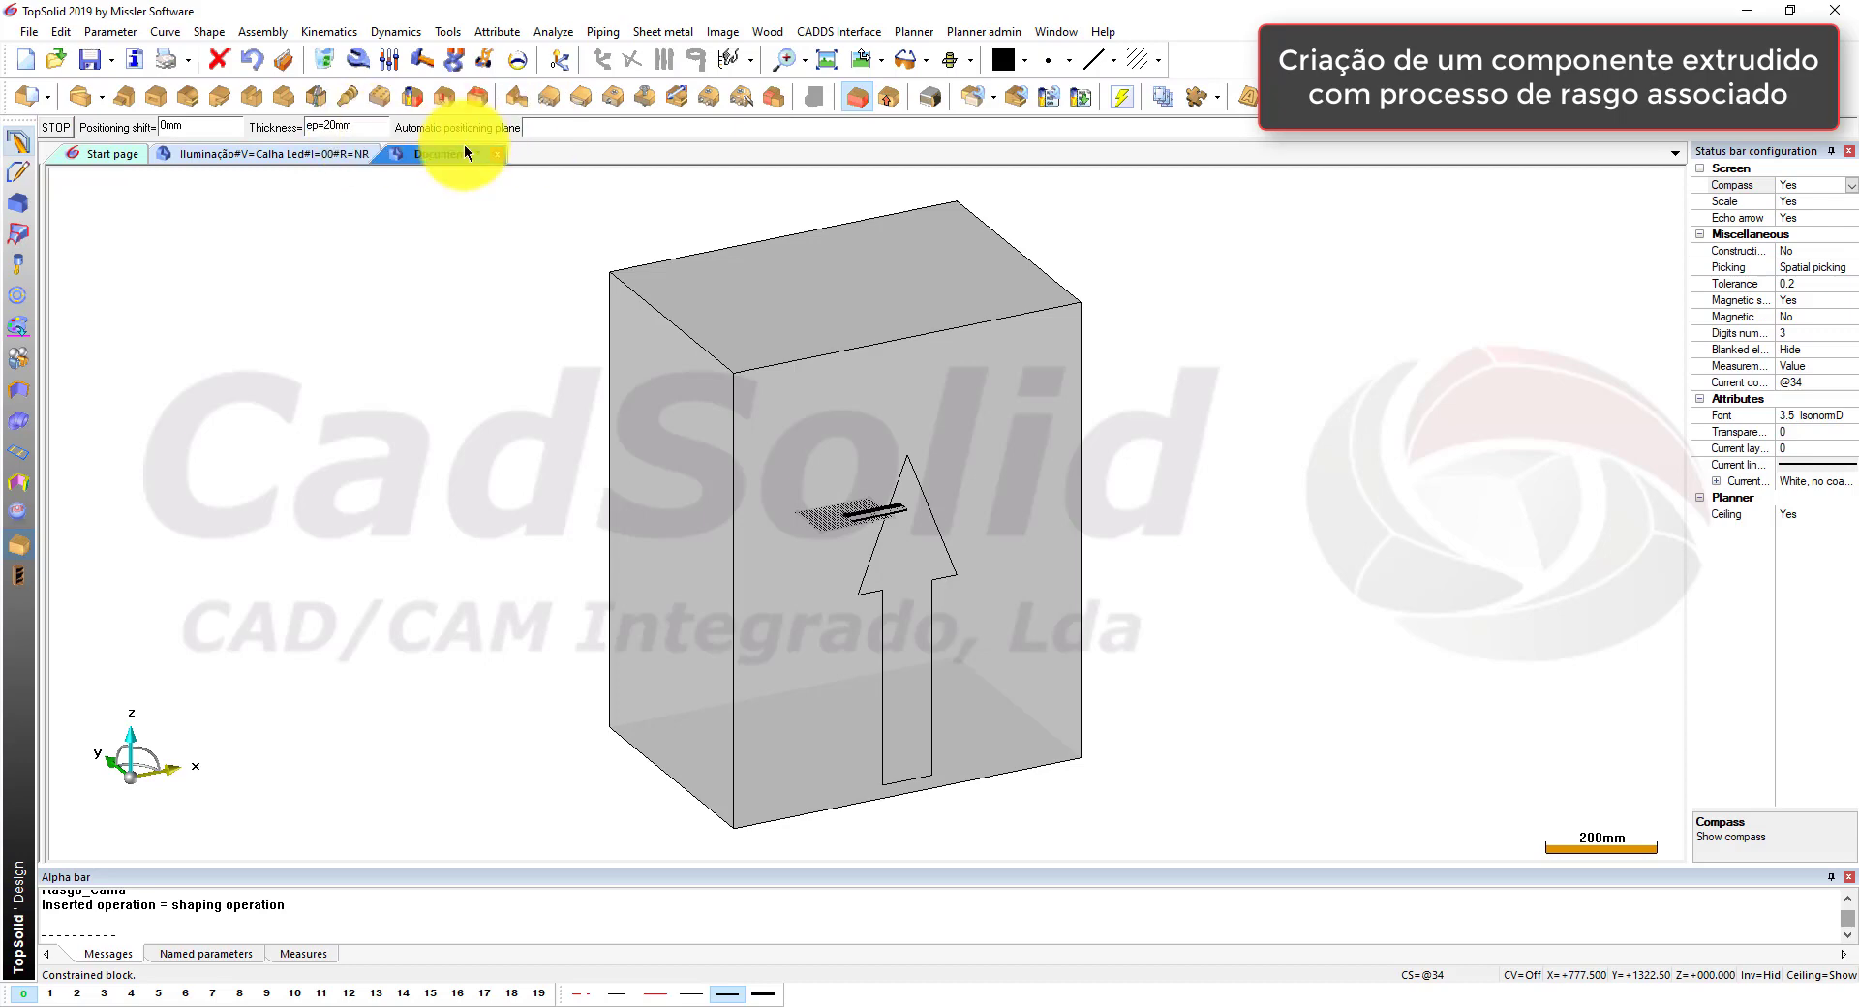
pyautogui.click(622, 559)
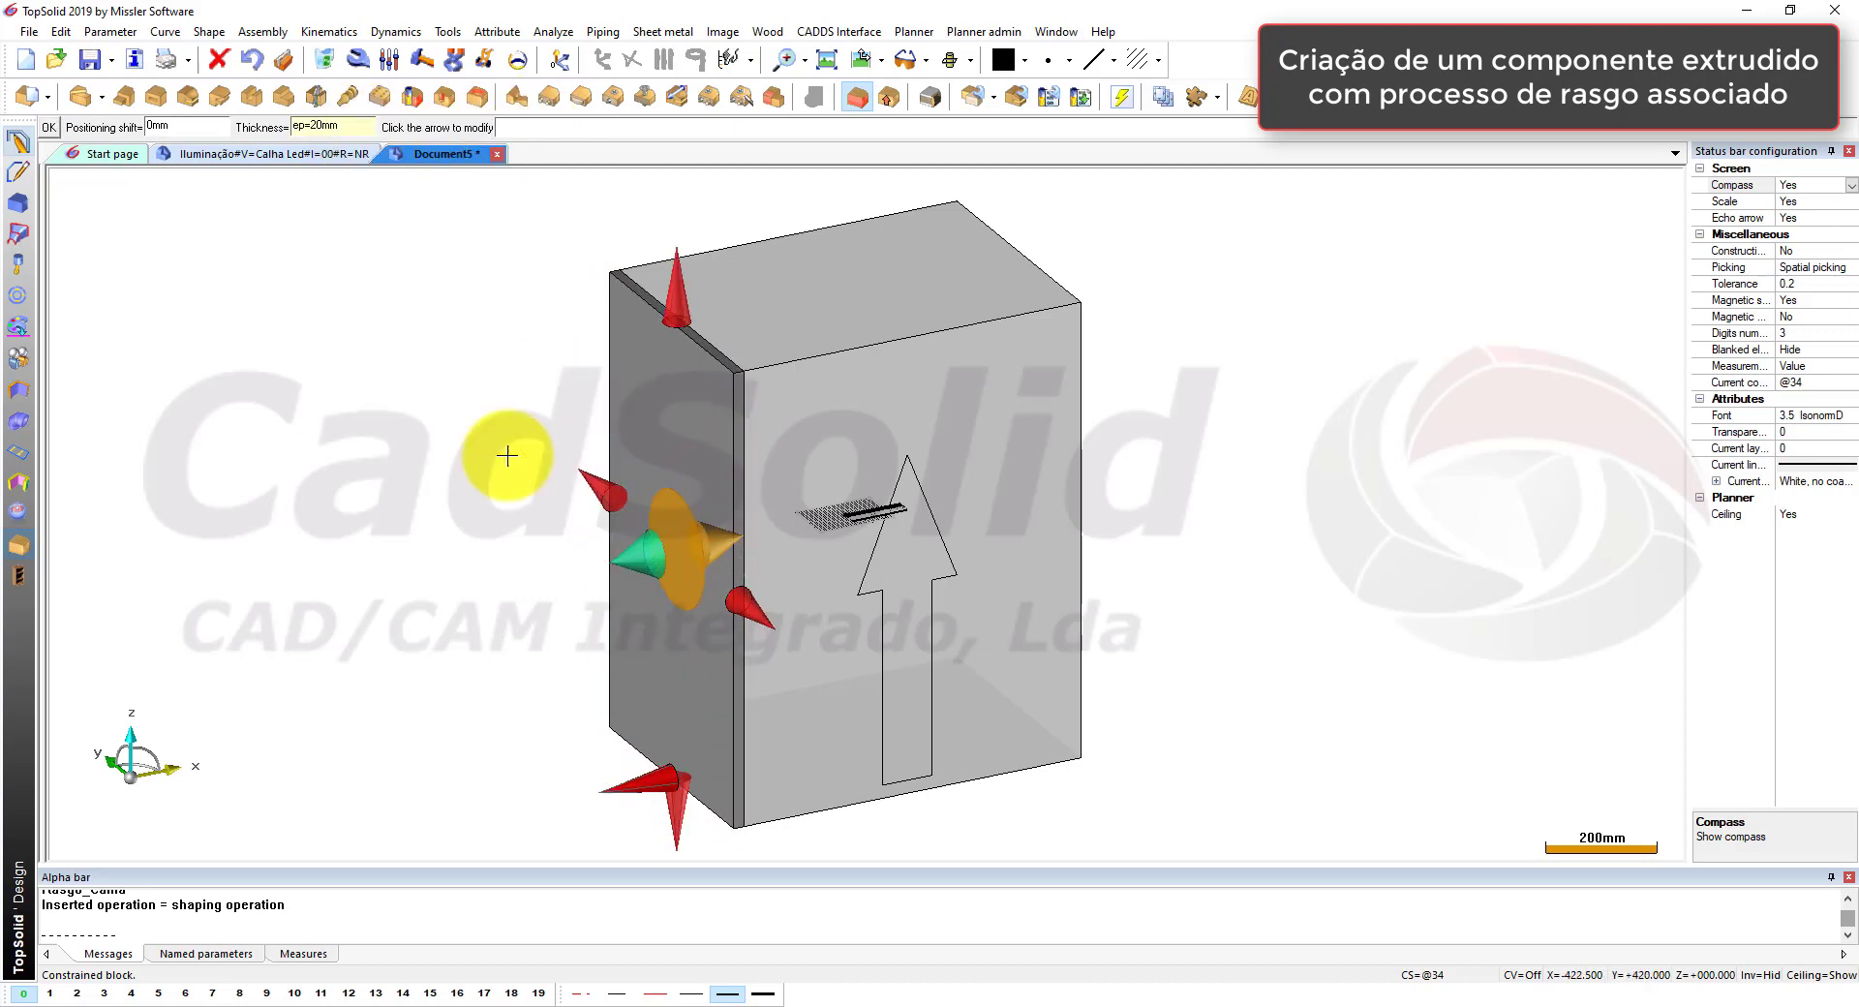
pyautogui.click(410, 375)
# Step: Add the opposite side panel on the driver block's right face, with its thickness directed inward
pyautogui.click(1043, 408)
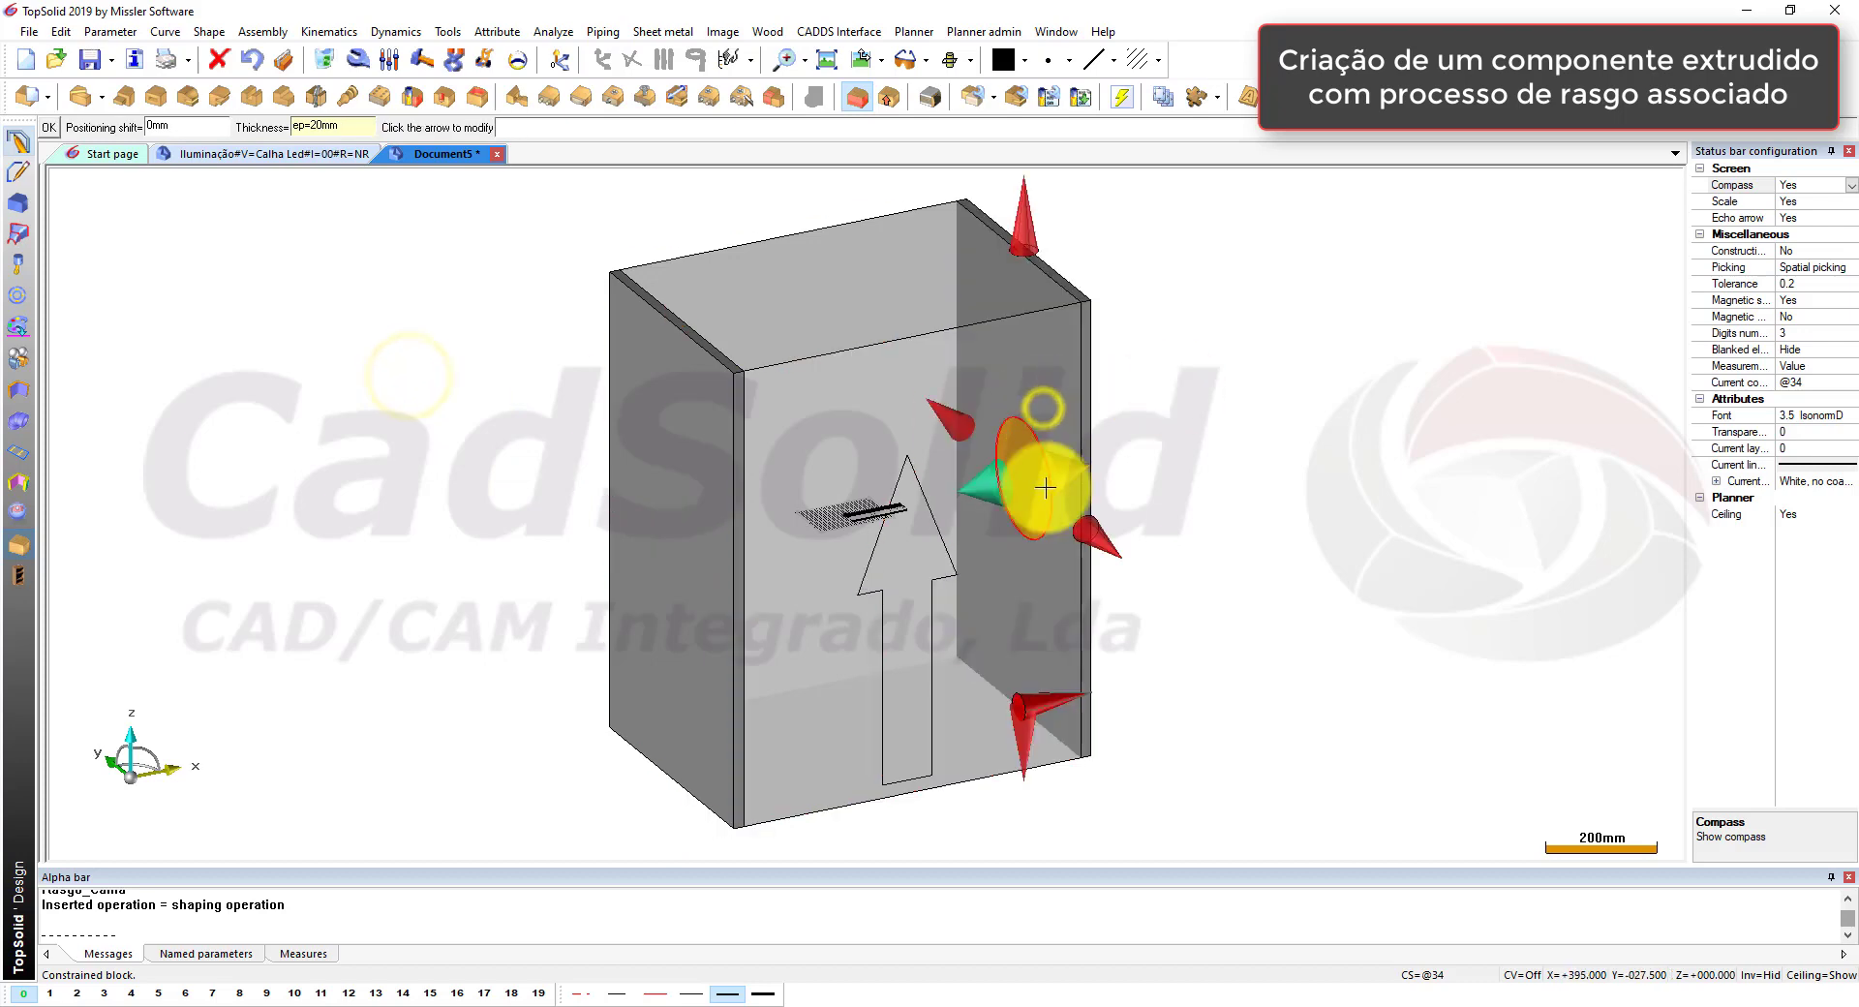
pyautogui.click(1044, 474)
pyautogui.click(1229, 379)
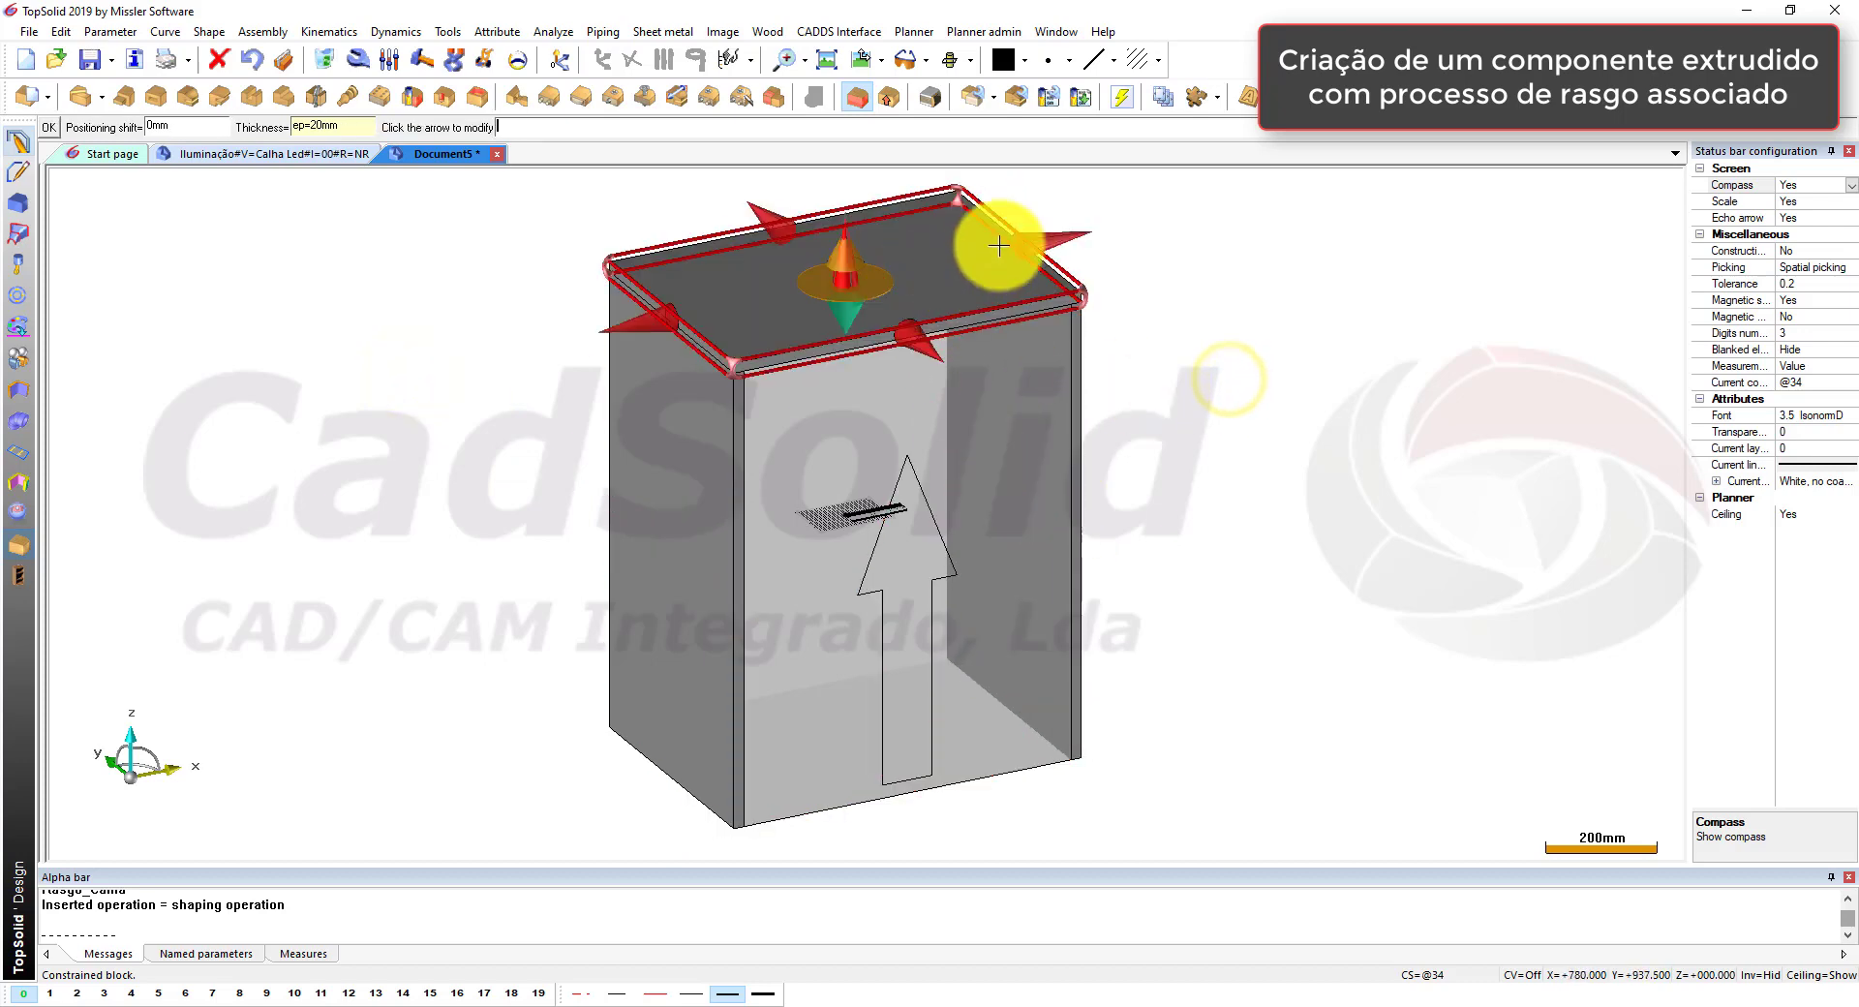
# Step: Direct the top panel's thickness inward and limit its length between the two side panels
pyautogui.click(989, 269)
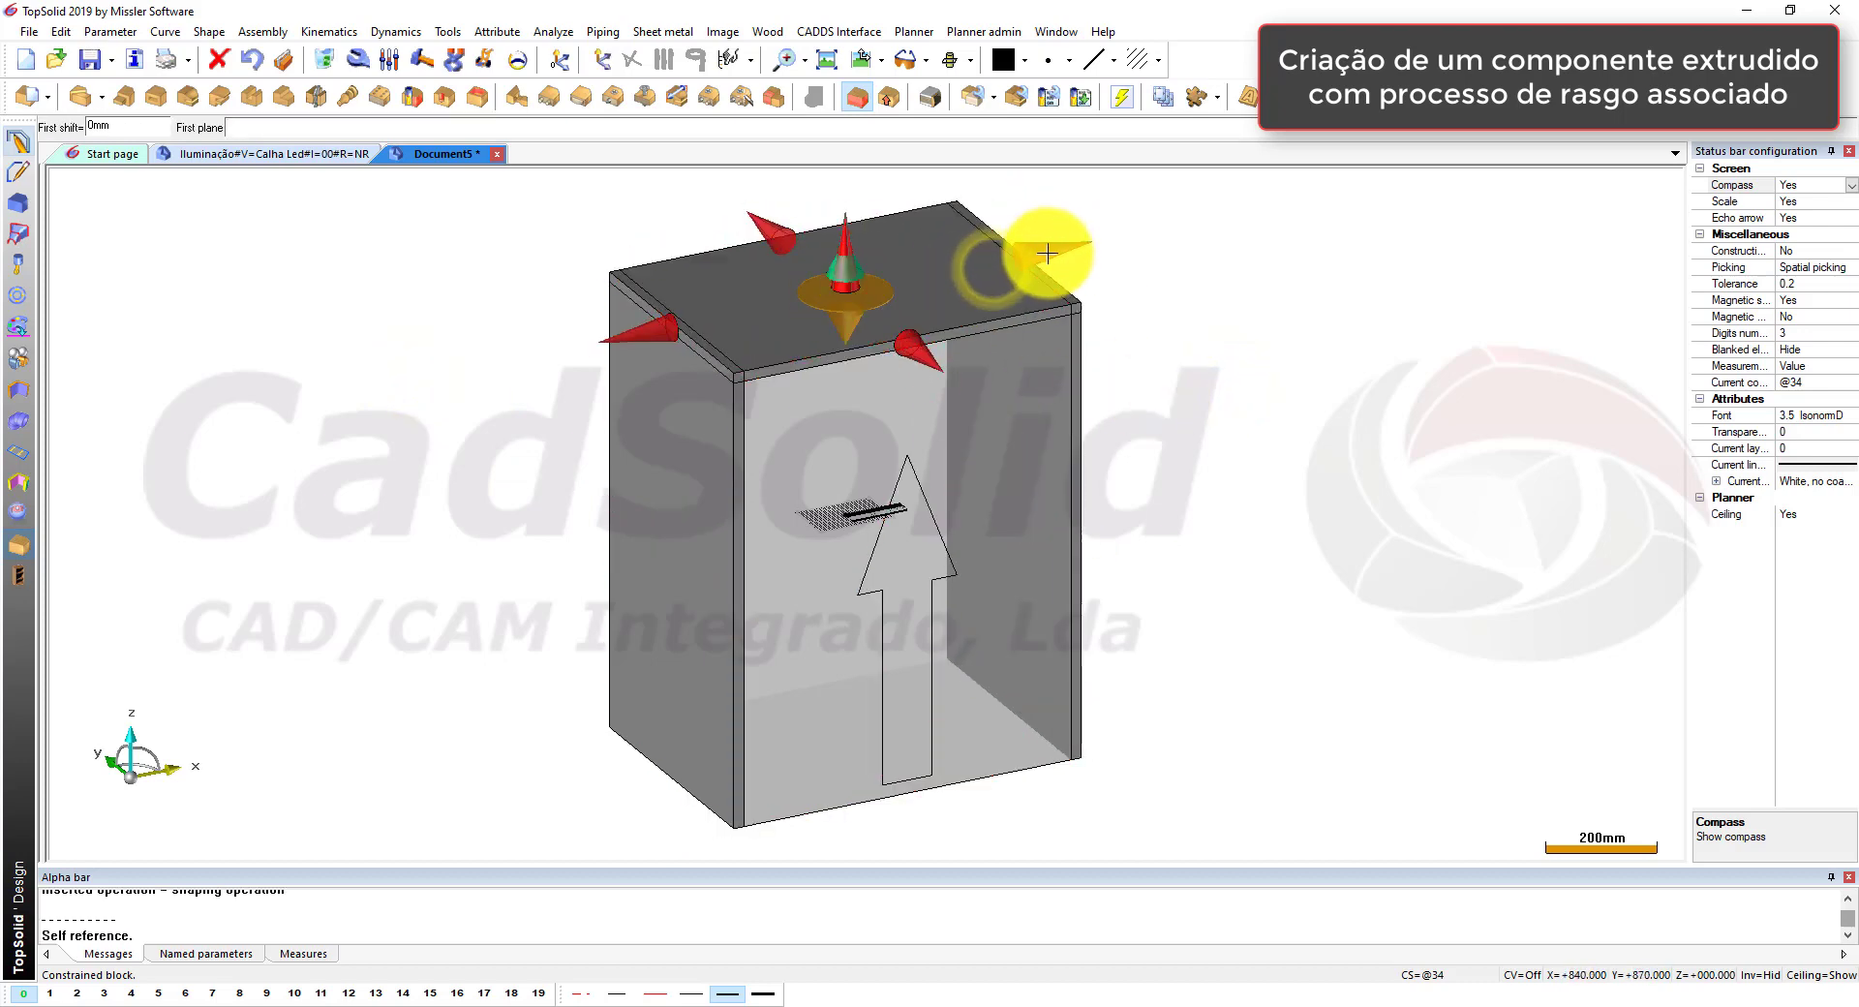
pyautogui.click(997, 291)
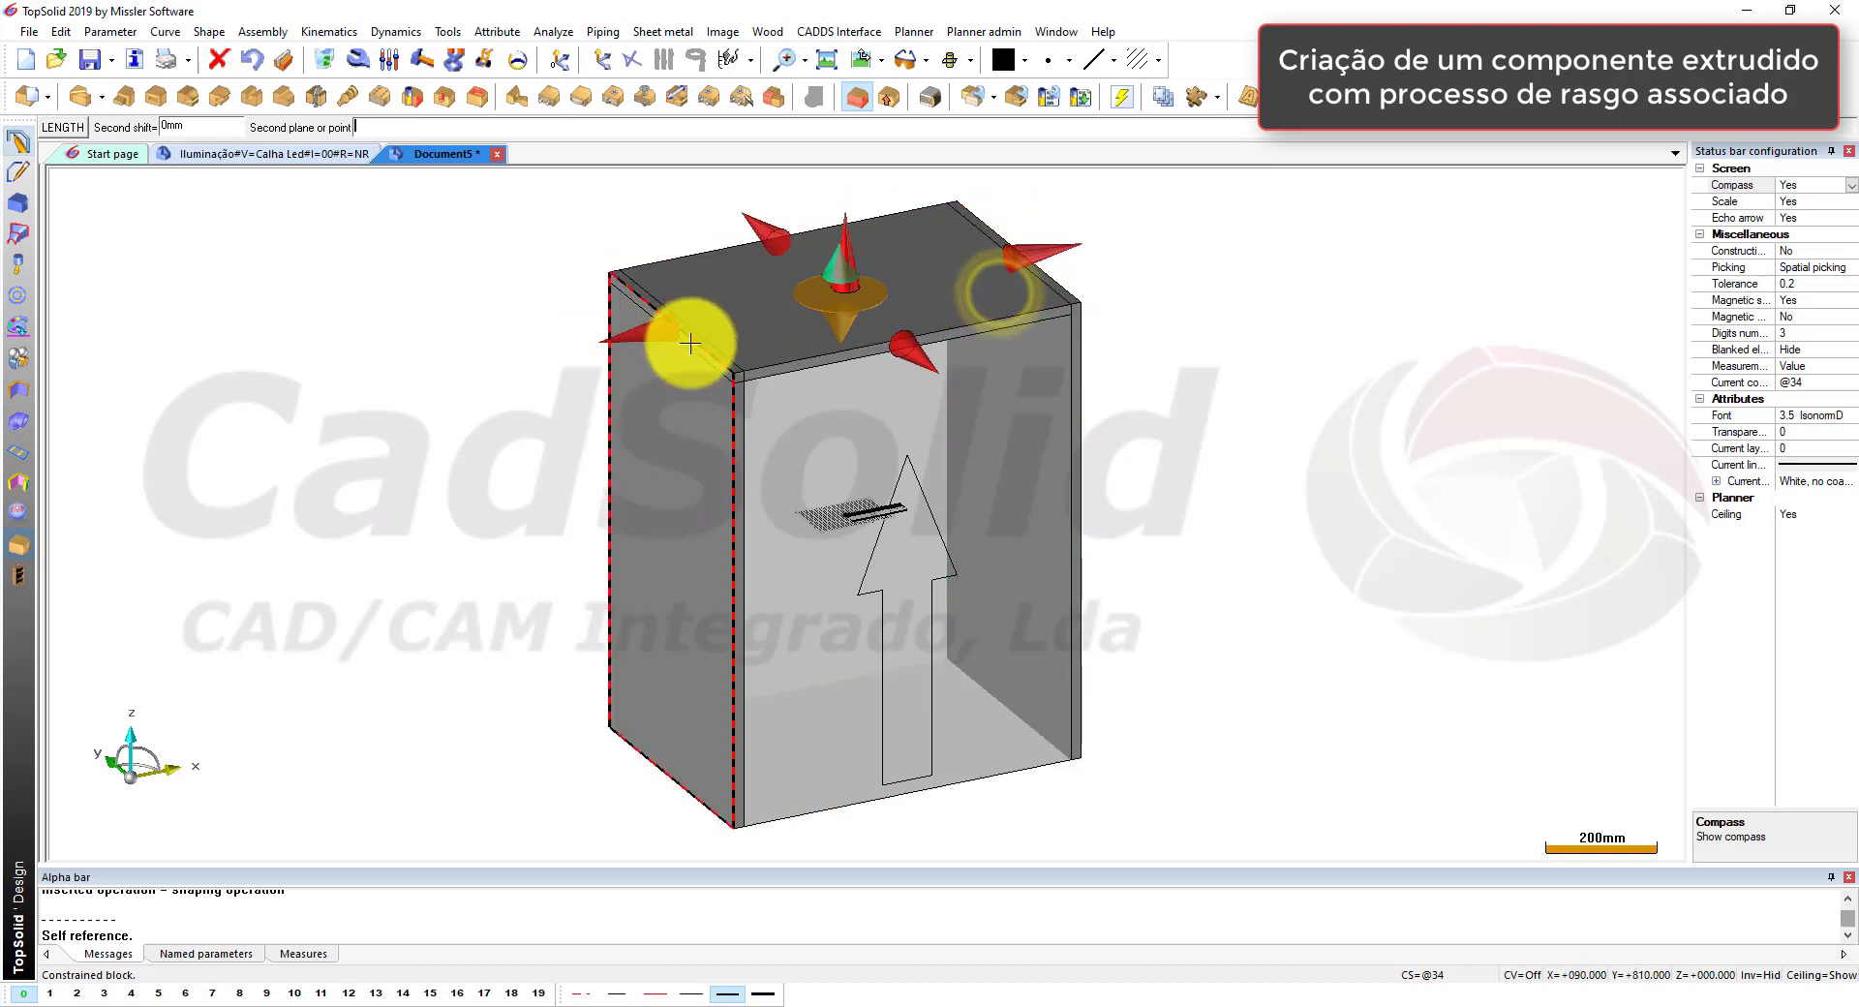
pyautogui.click(679, 376)
pyautogui.click(543, 229)
# Step: Add the bottom panel of the cabinet, limit its length between the two side panels and finish the constrained block command
pyautogui.scroll(-2, 690, 178)
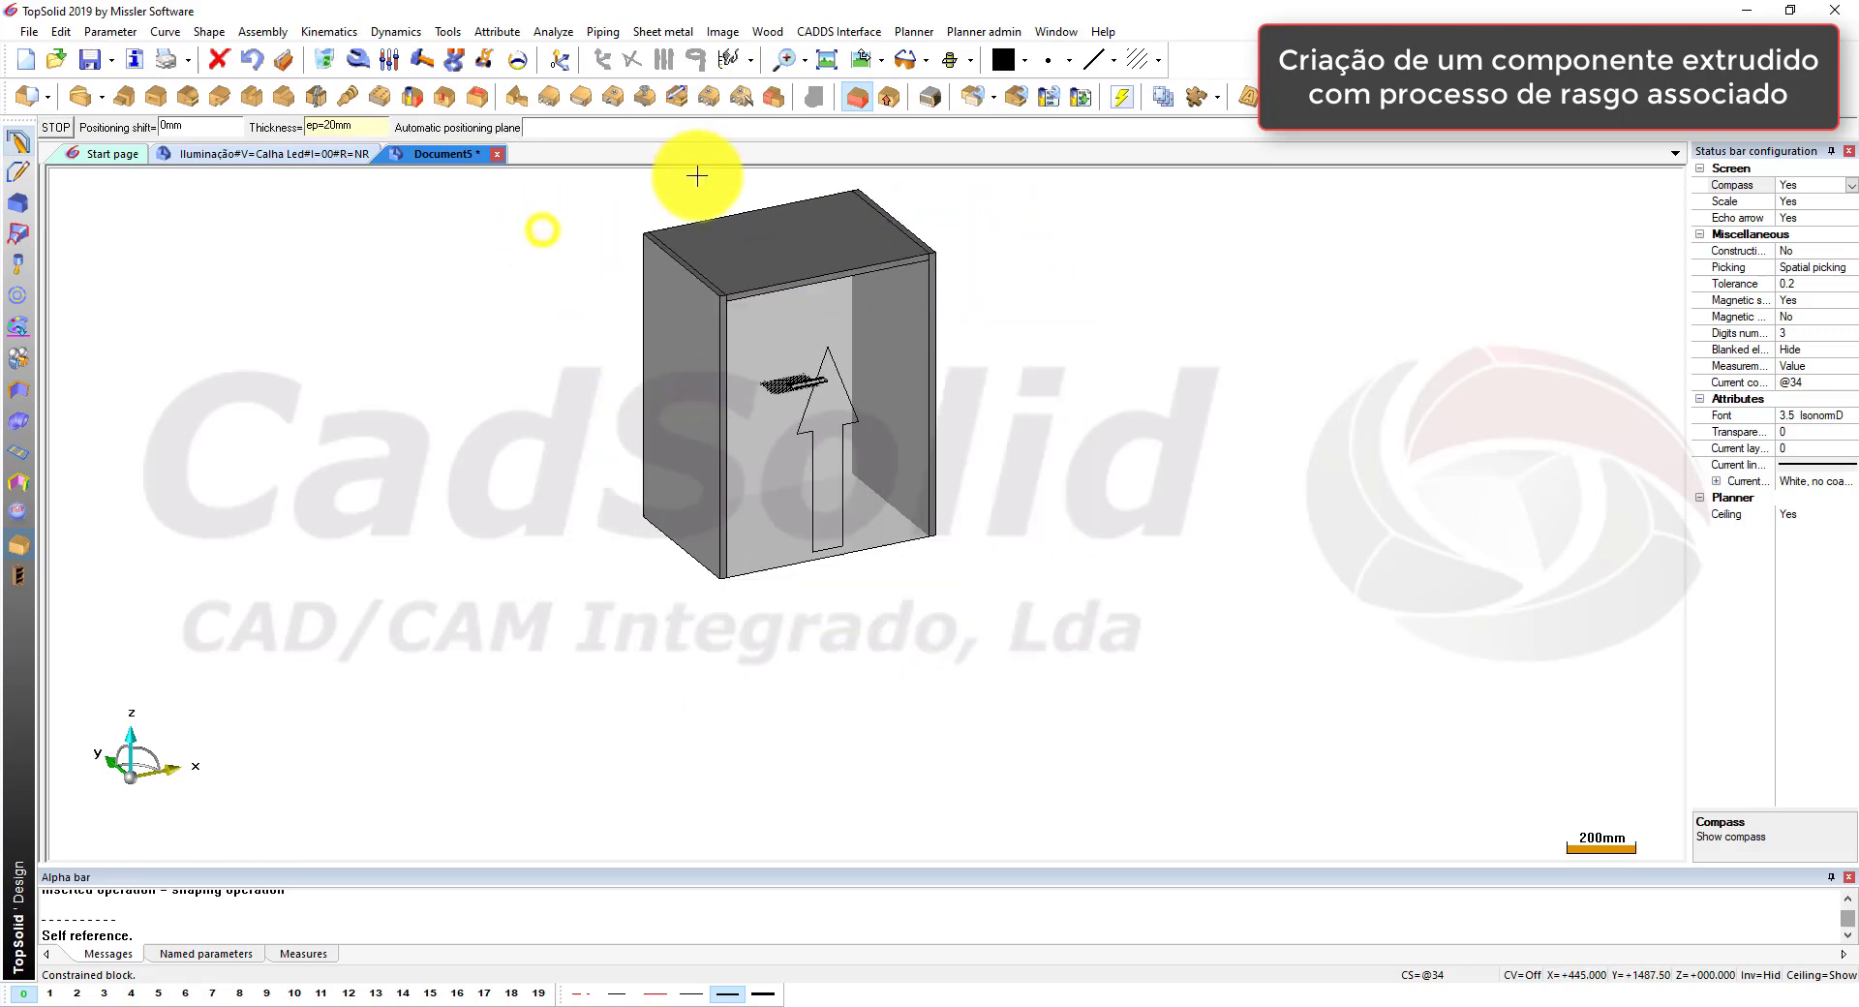
pyautogui.scroll(3, 757, 484)
pyautogui.click(785, 581)
pyautogui.click(817, 621)
pyautogui.click(627, 551)
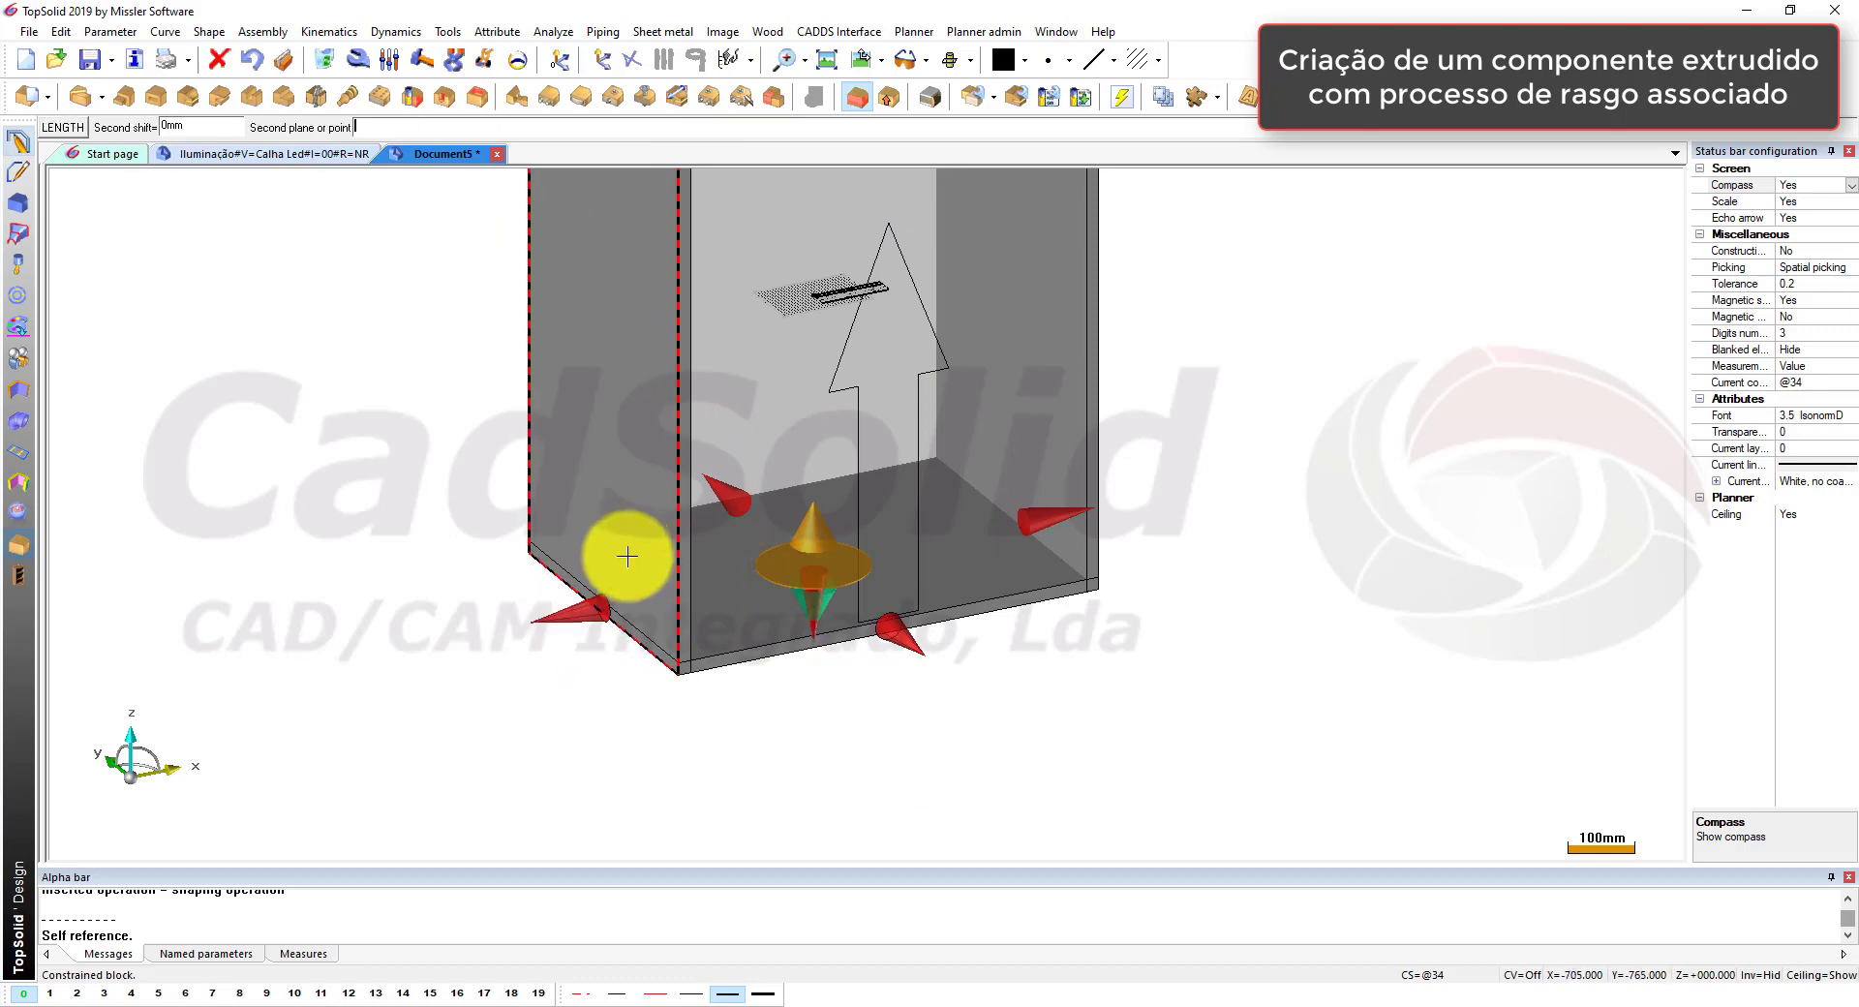
pyautogui.click(1051, 451)
pyautogui.scroll(-2, 1050, 451)
pyautogui.click(54, 127)
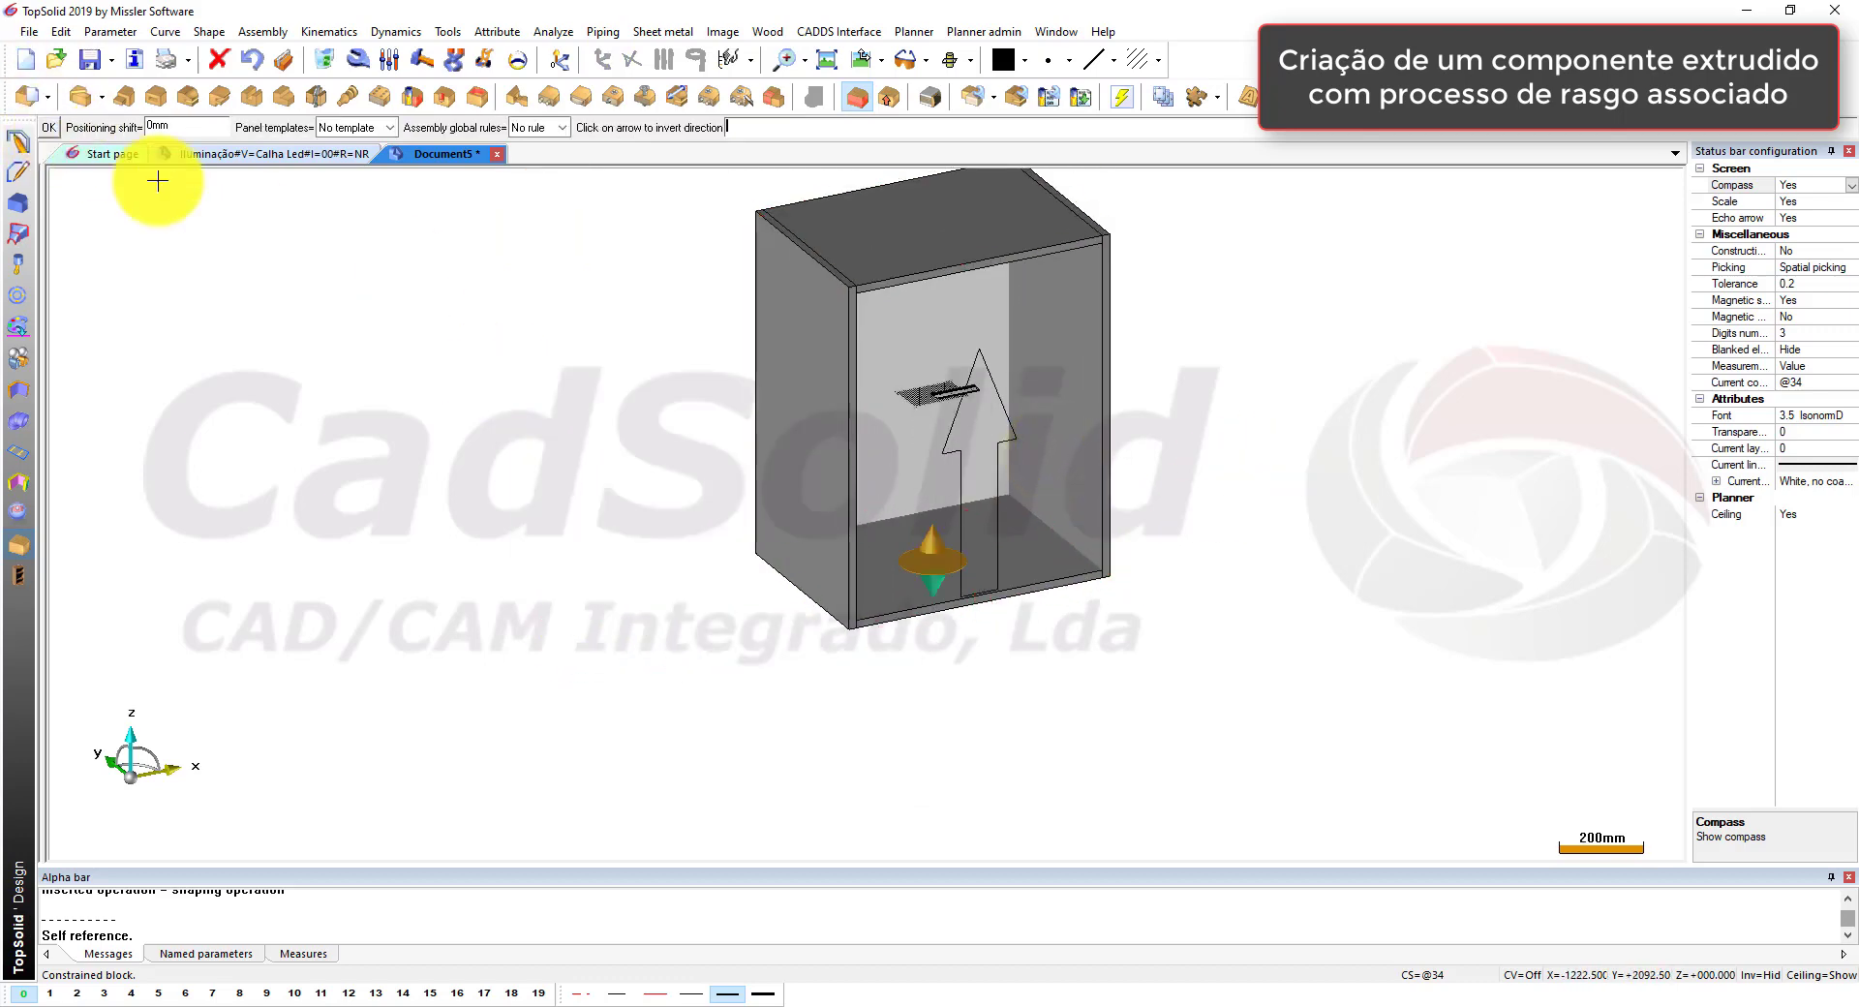
# Step: Assign the cabinet panels to layer 1 and display that layer
pyautogui.click(50, 994)
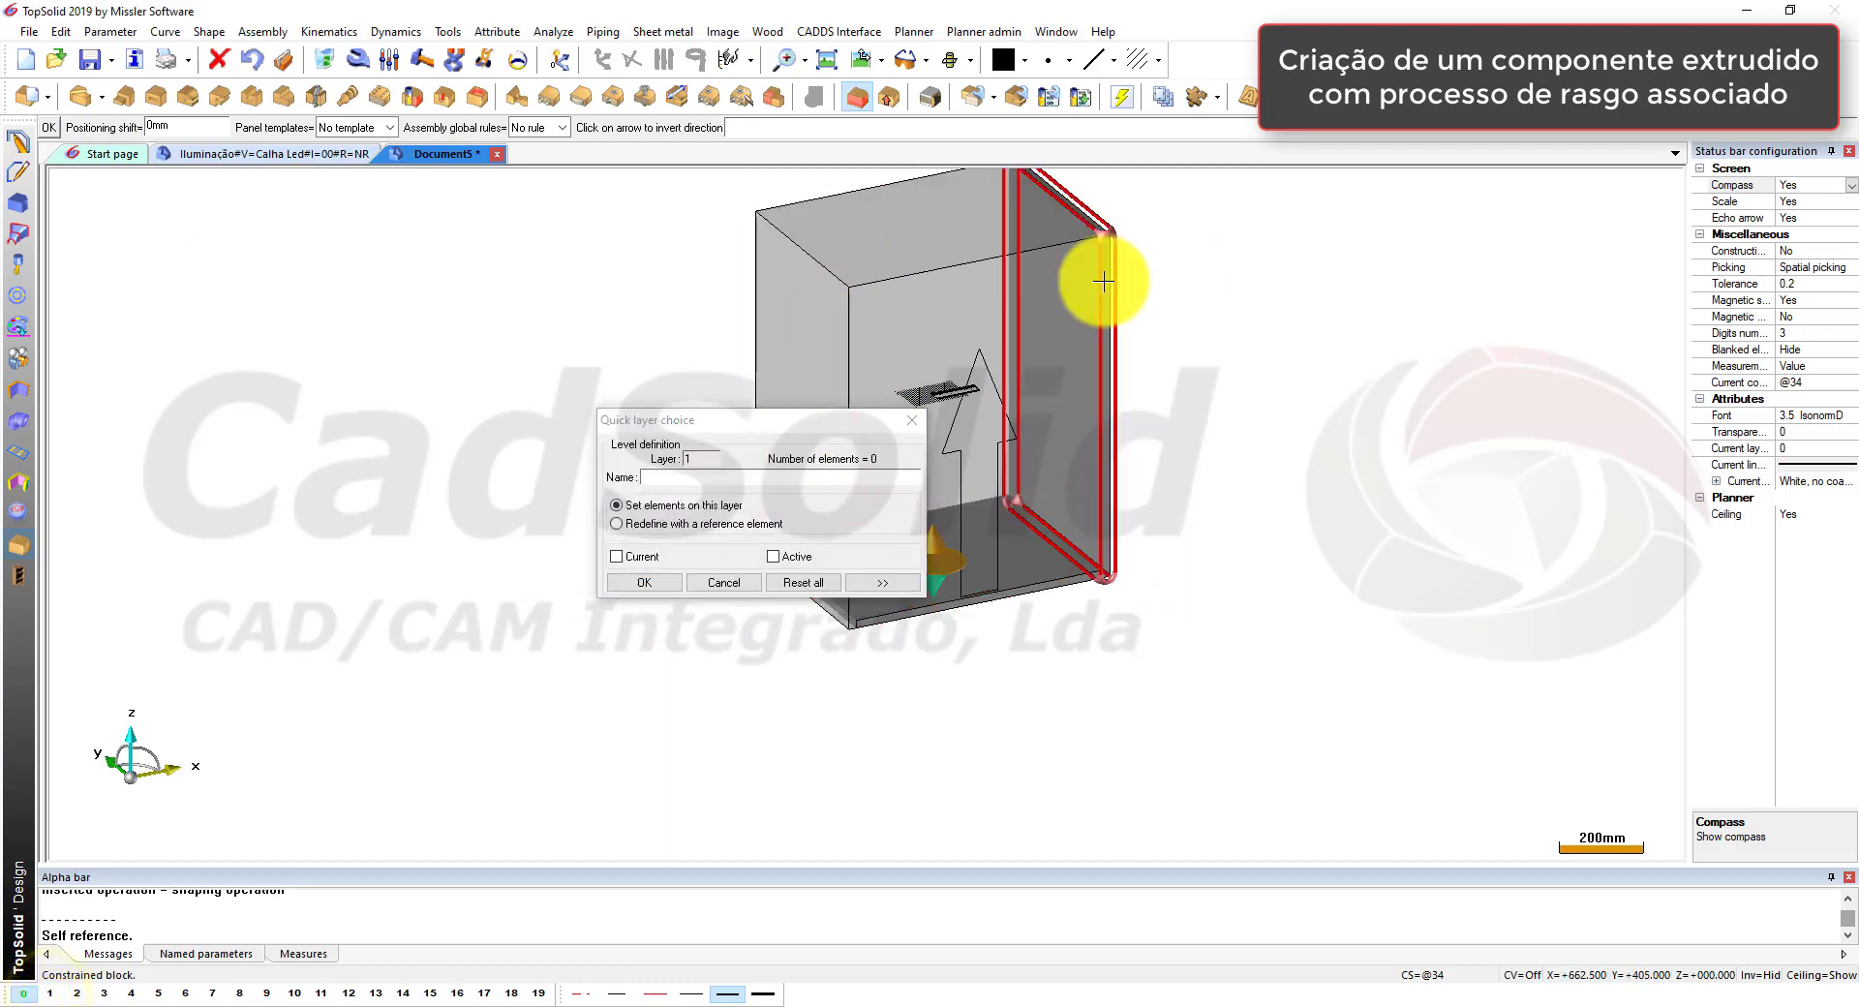
pyautogui.click(1036, 596)
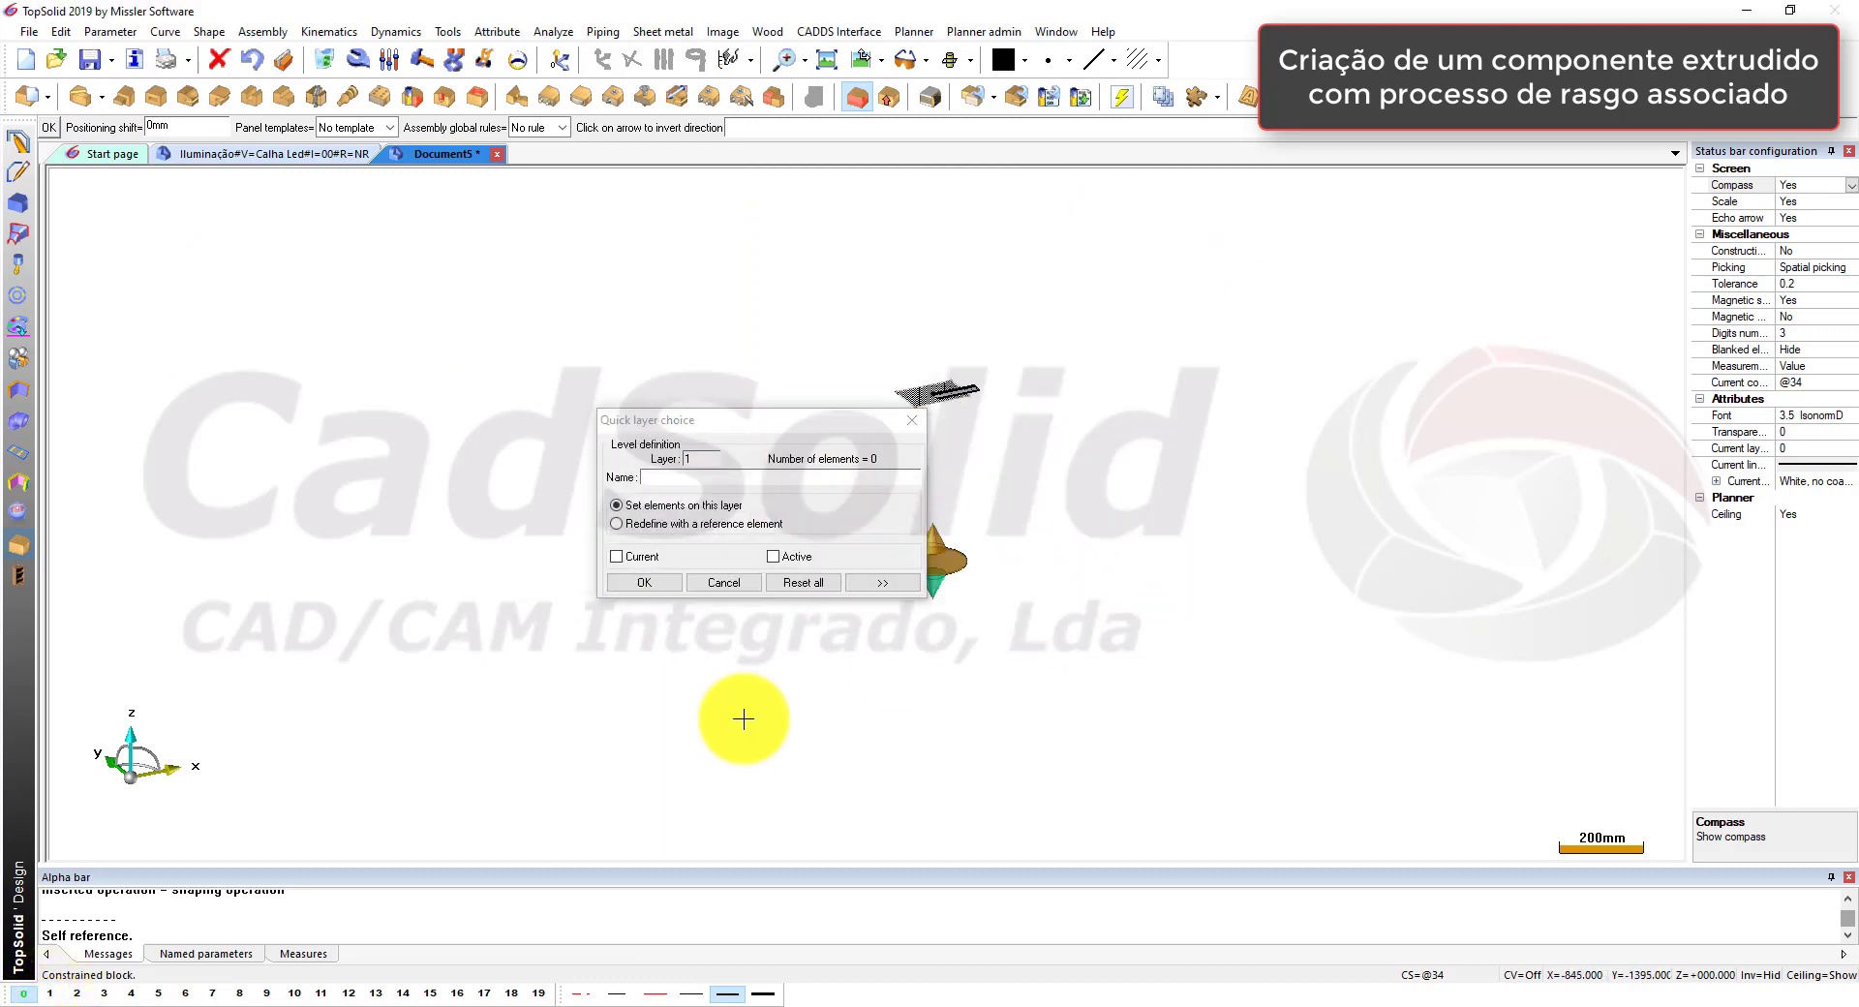
pyautogui.click(644, 582)
pyautogui.click(52, 994)
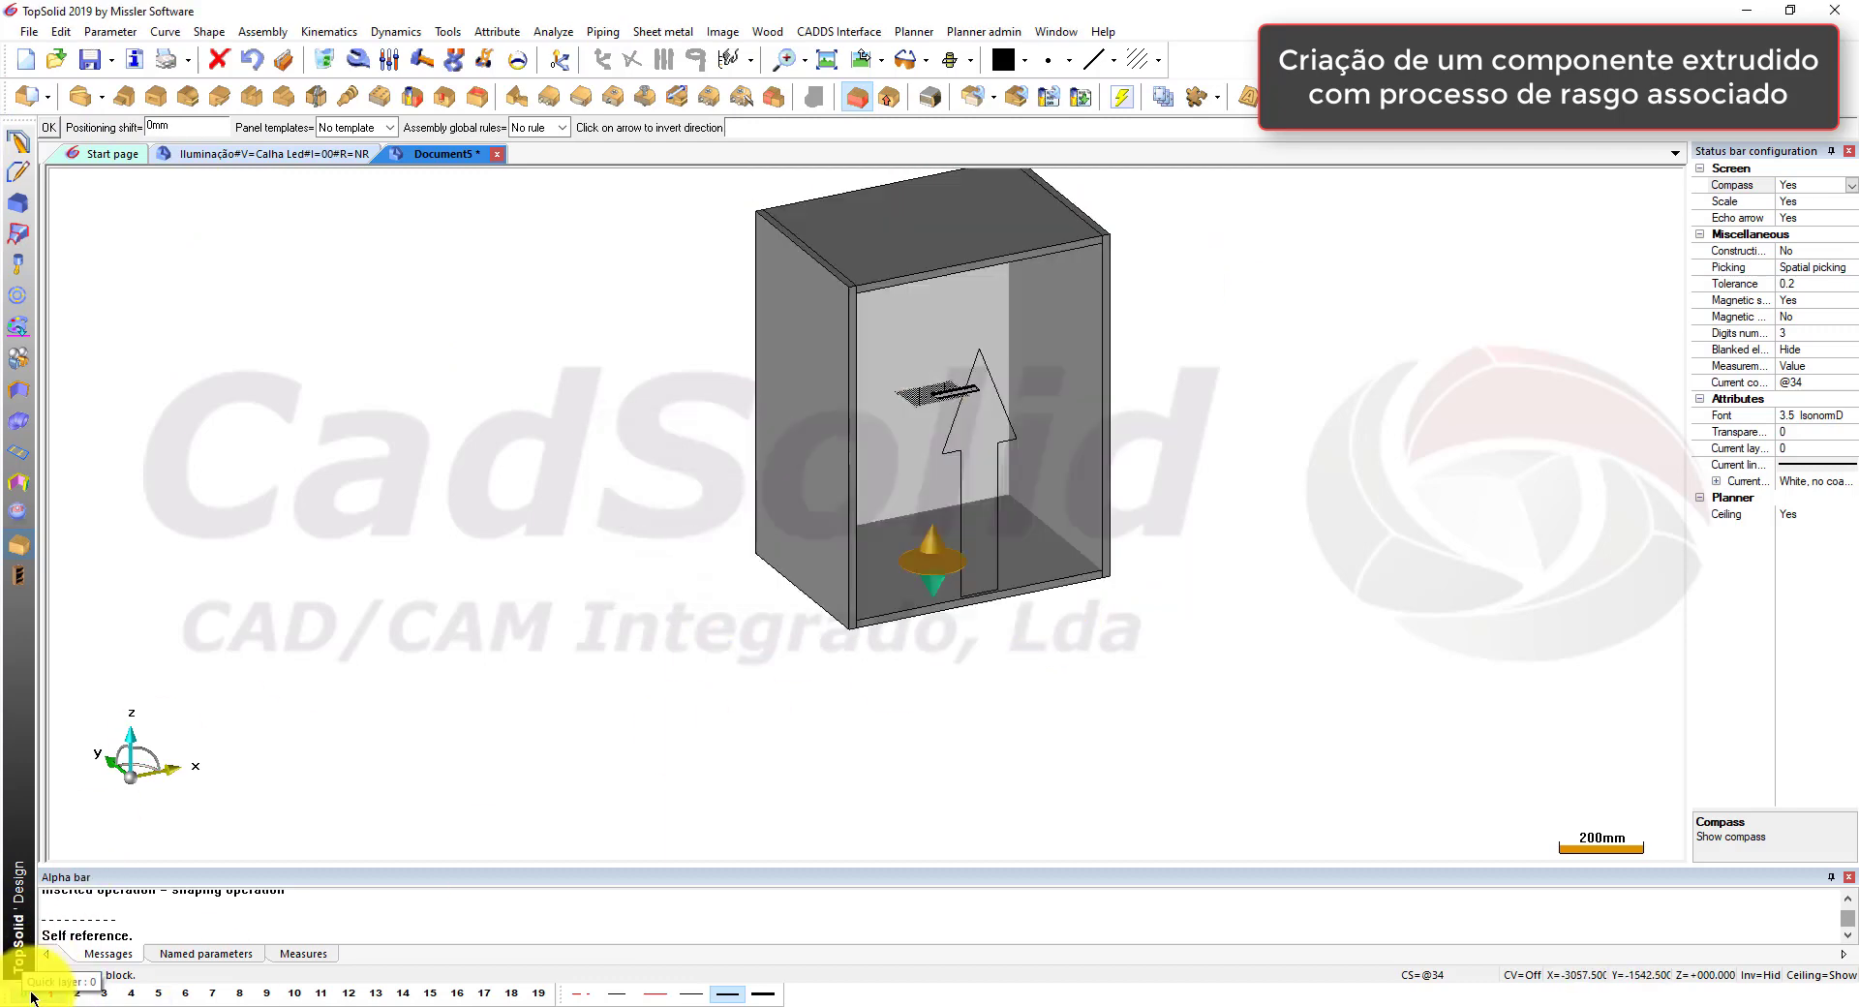
pyautogui.rightClick(26, 994)
pyautogui.click(1053, 382)
pyautogui.click(644, 582)
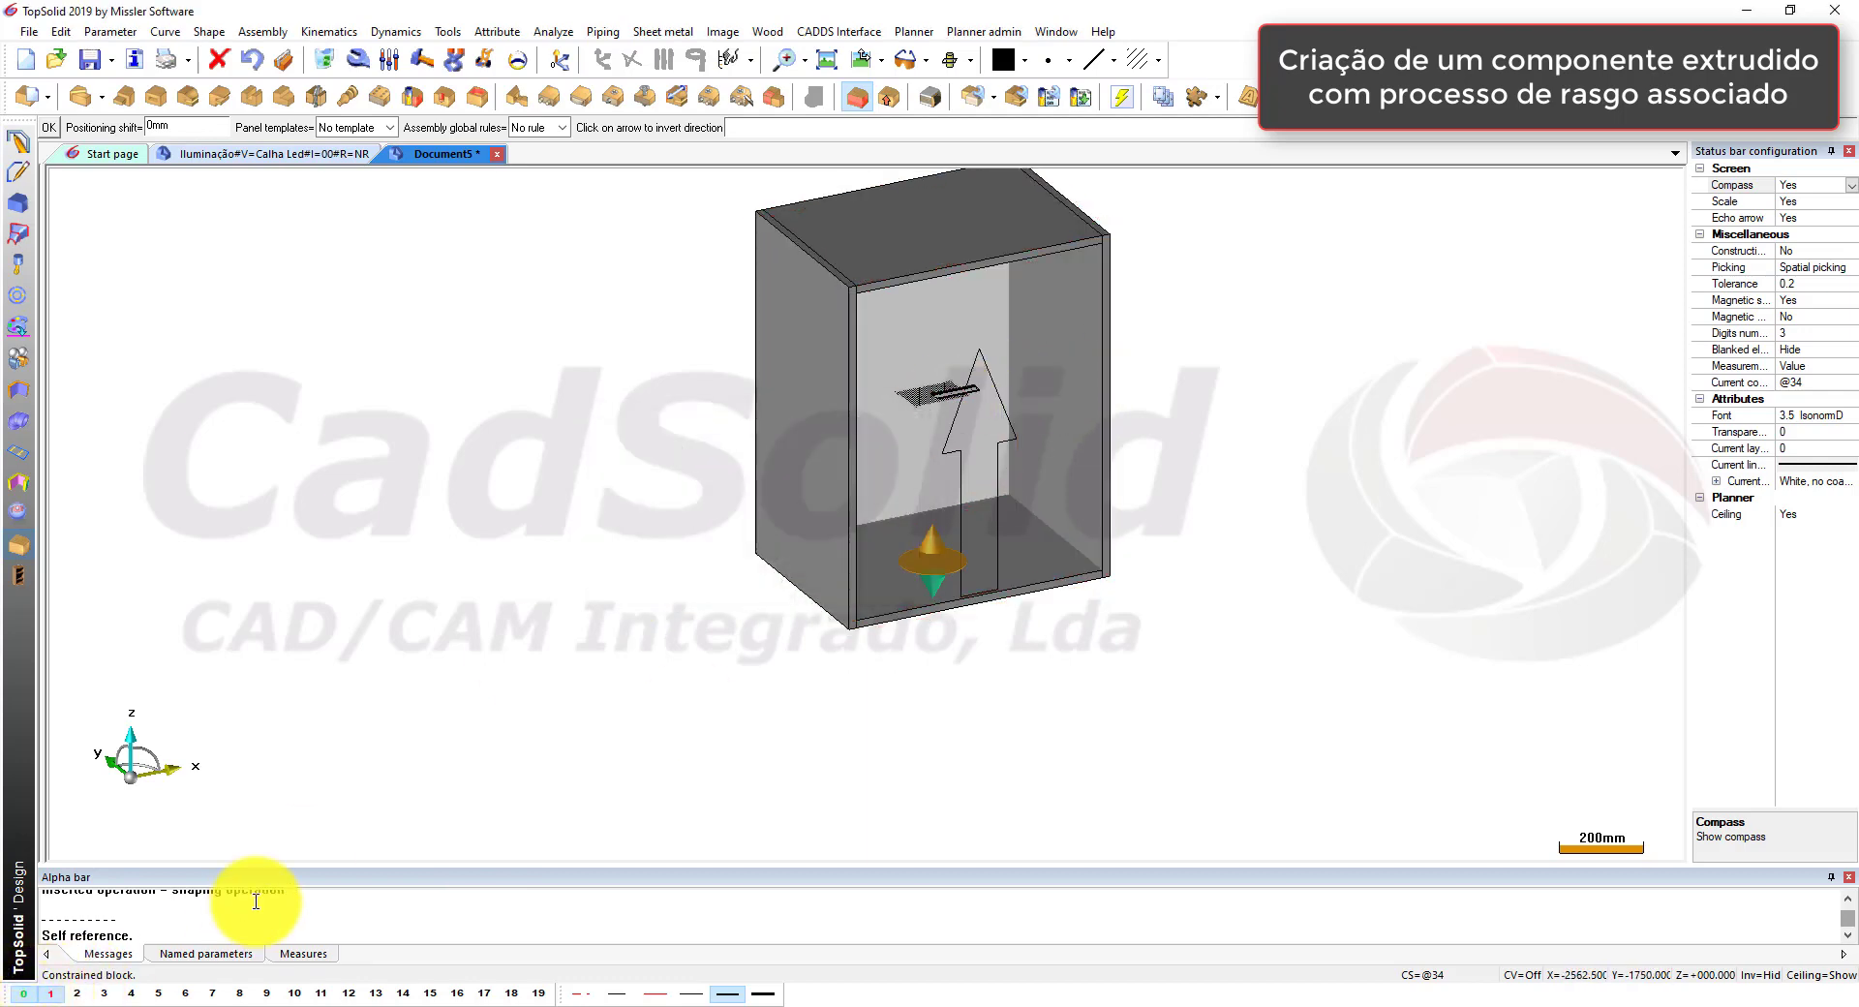
# Step: Make layer 1 current, hide layer 0 and end the constrained block command
pyautogui.middleClick(49, 997)
pyautogui.click(23, 997)
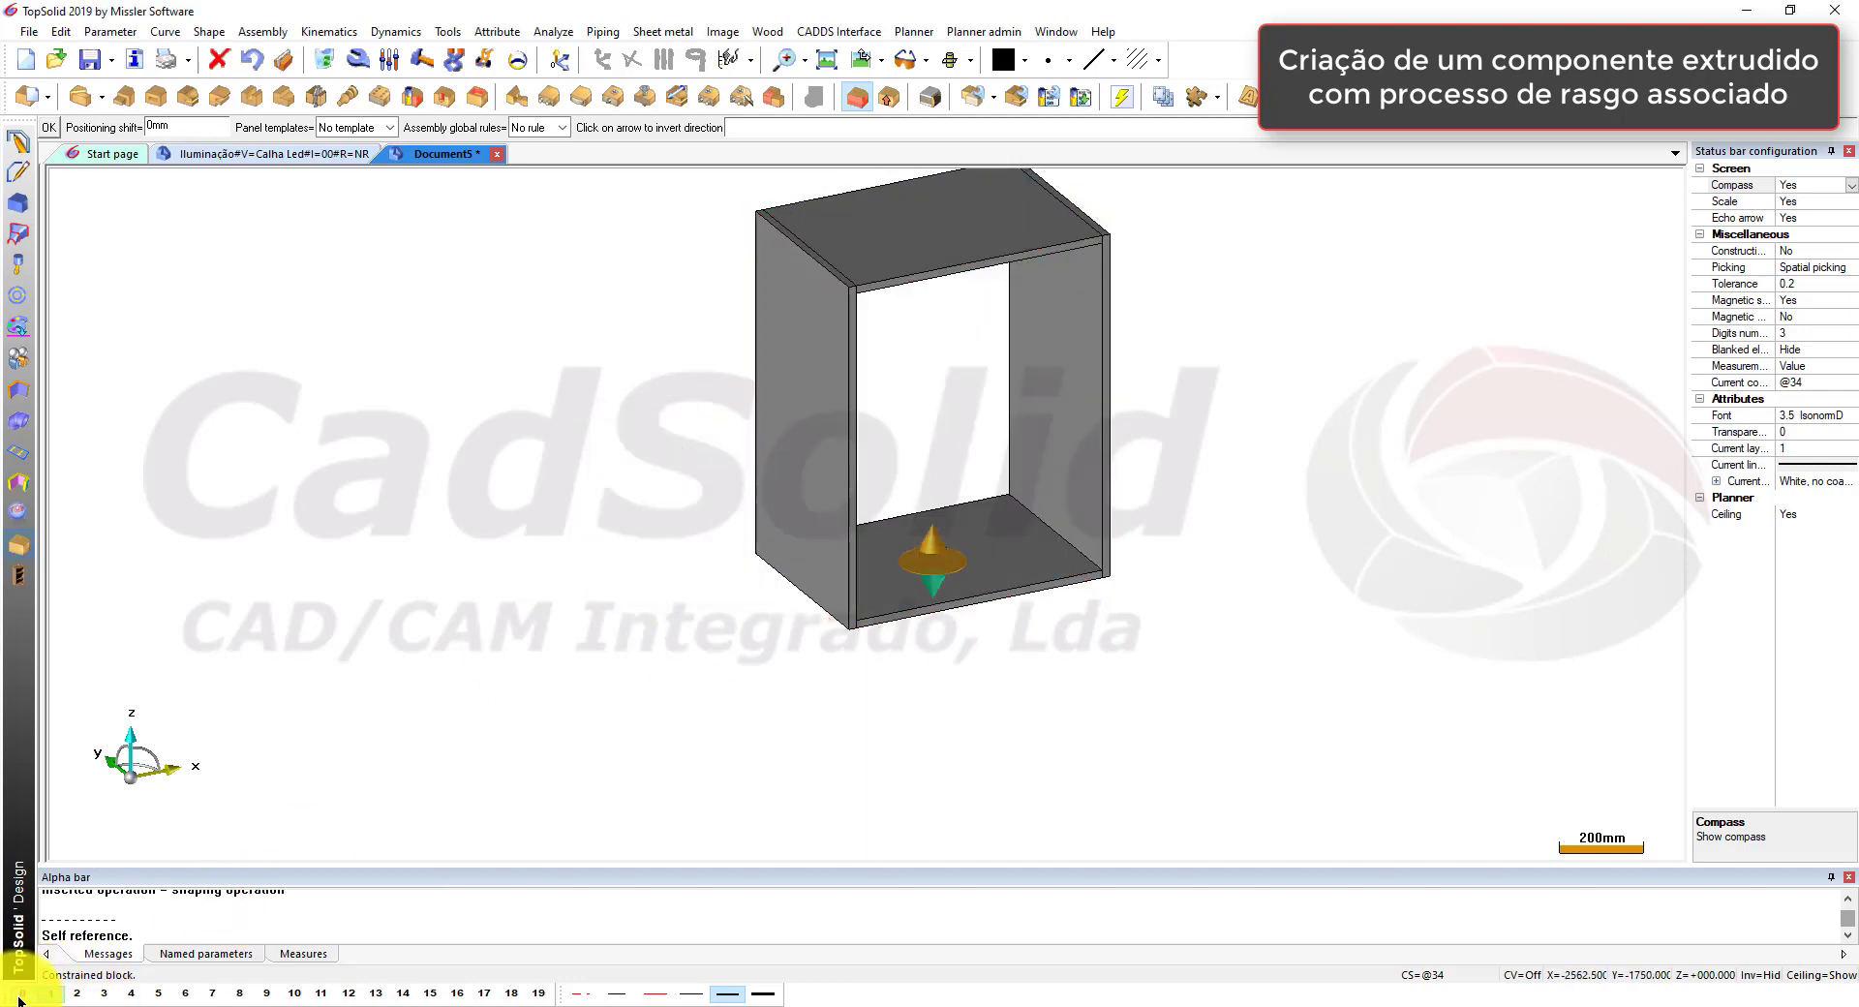
pyautogui.scroll(2, 969, 203)
pyautogui.press('Escape')
# Step: Start a sketch on the top panel's underside and draw a horizontal line near the front edge, spanning almost between the side panels
pyautogui.moveTo(979, 415); pyautogui.dragTo(952, 279, button='middle')
pyautogui.scroll(-3, 942, 319)
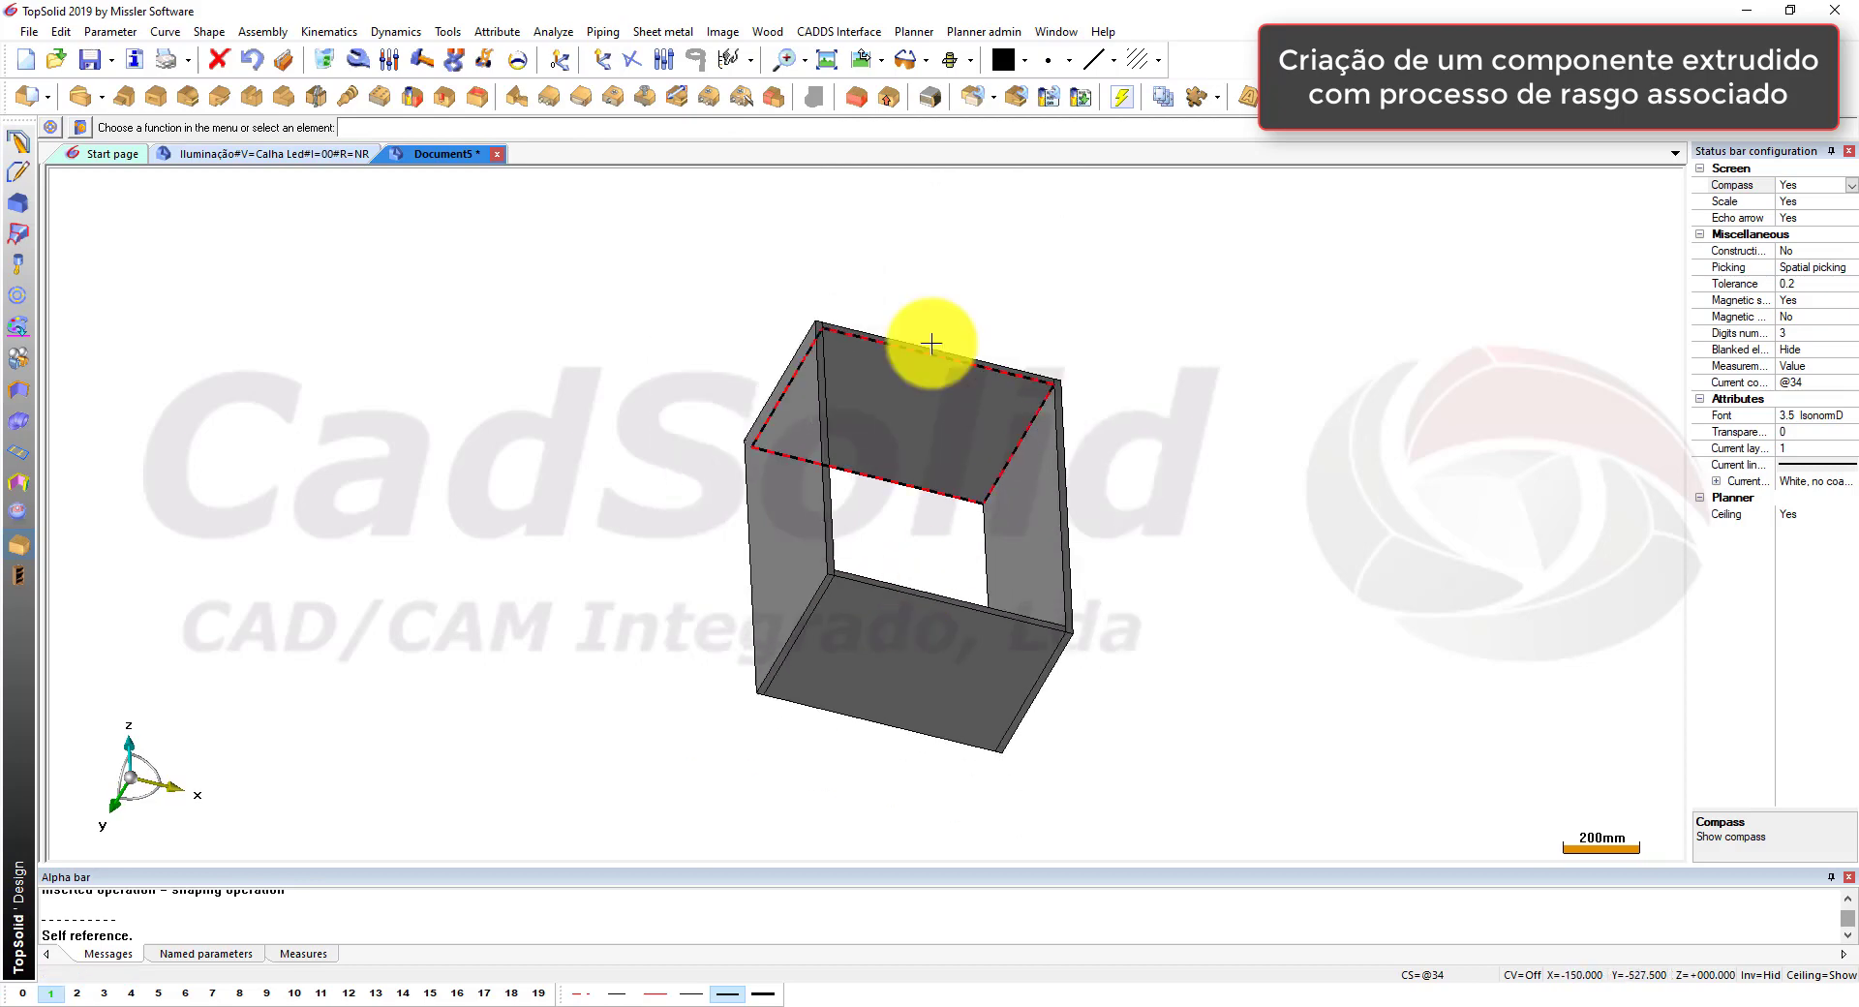
pyautogui.scroll(5, 931, 346)
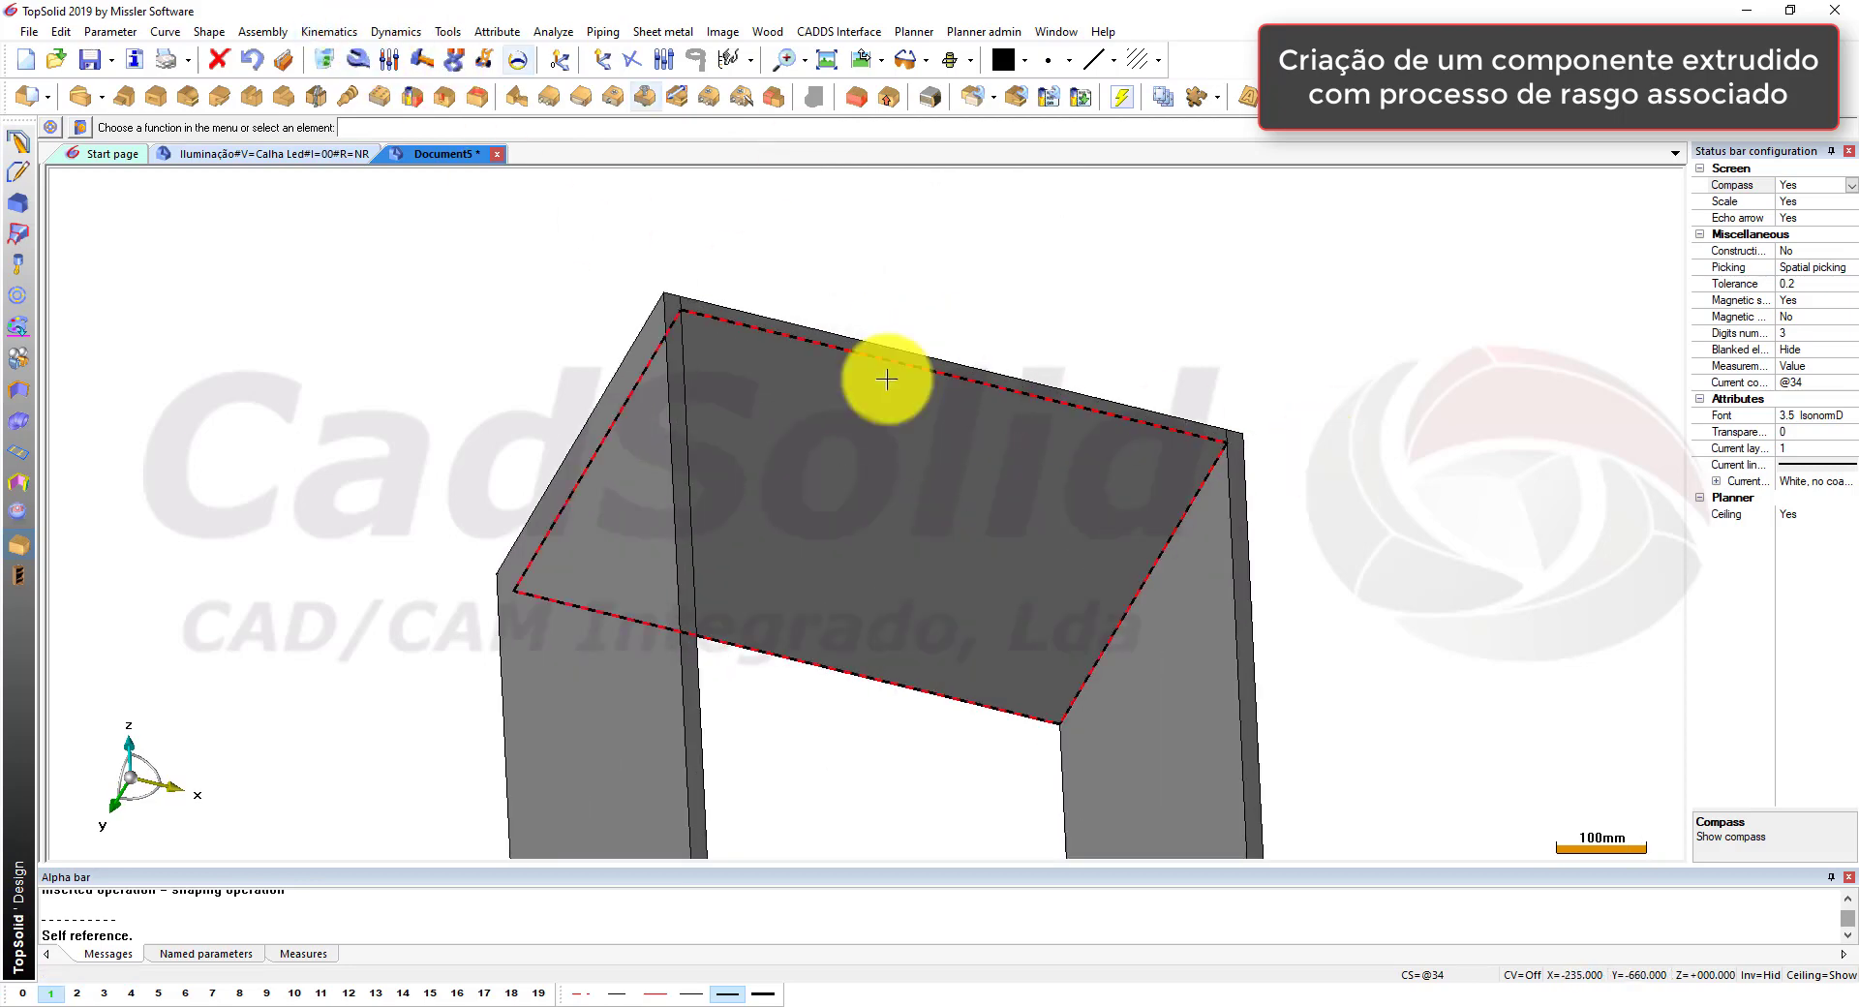
pyautogui.scroll(1, 968, 379)
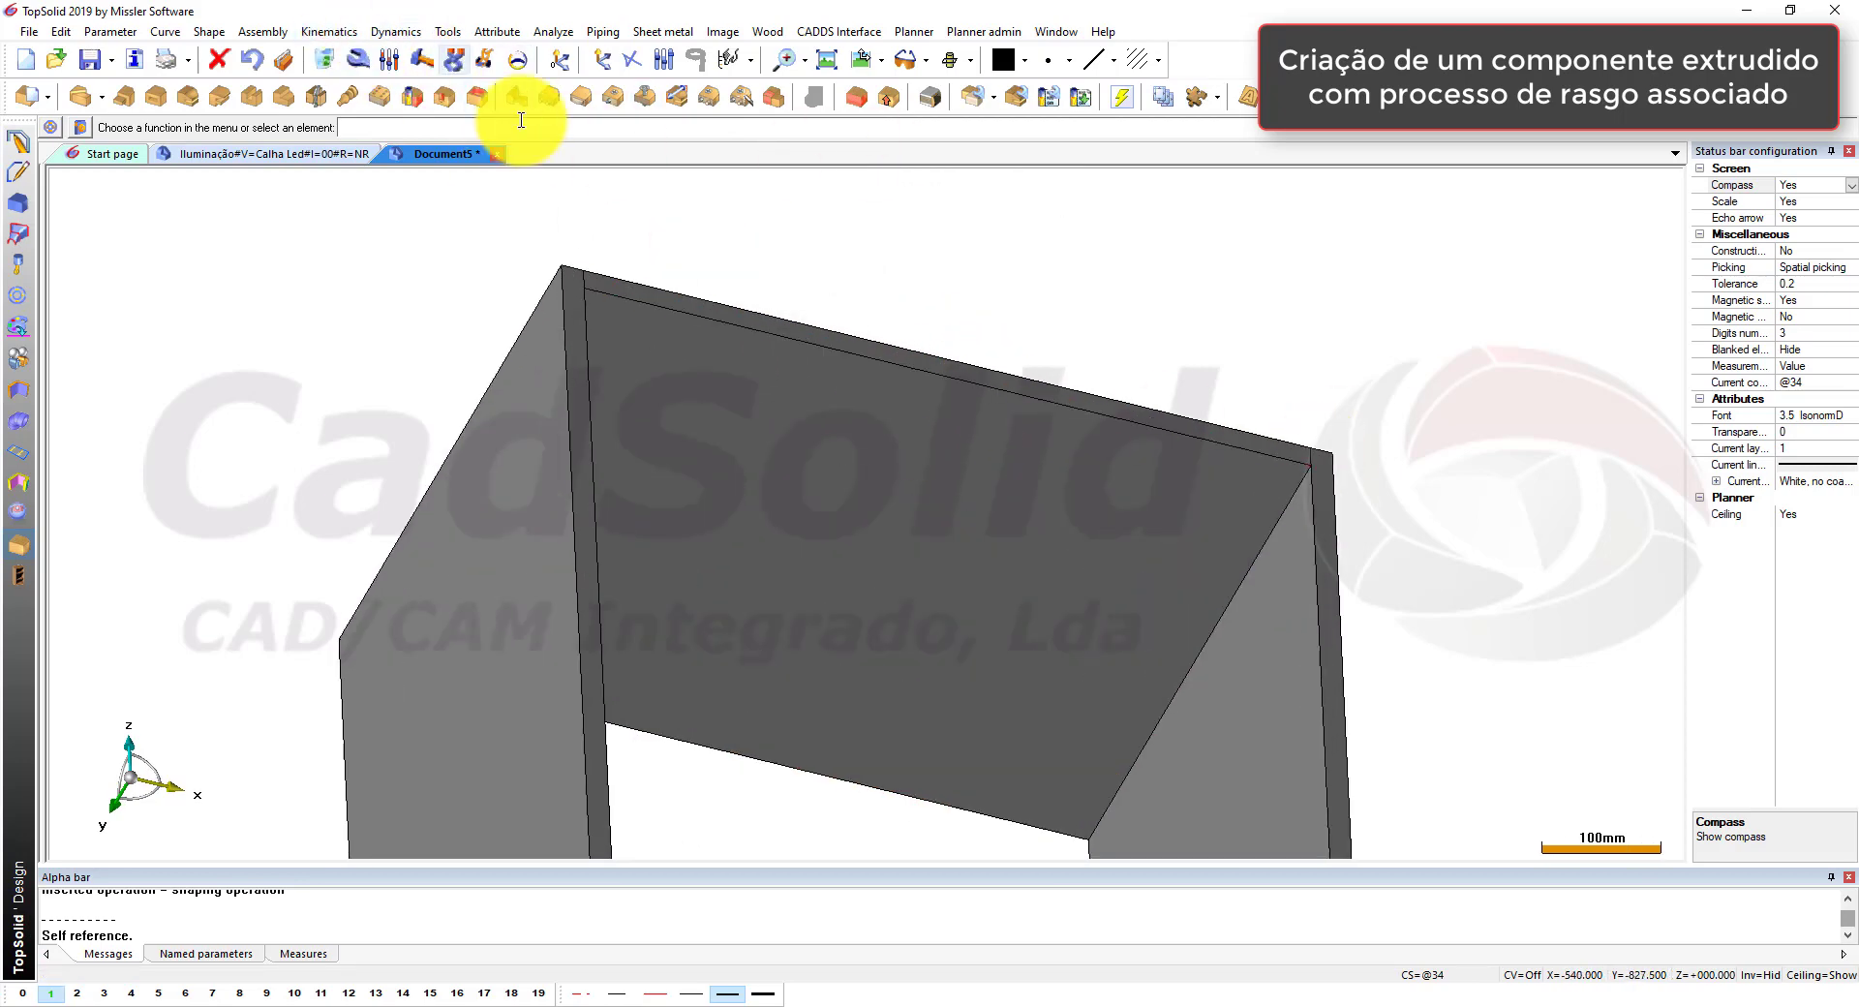
pyautogui.click(19, 143)
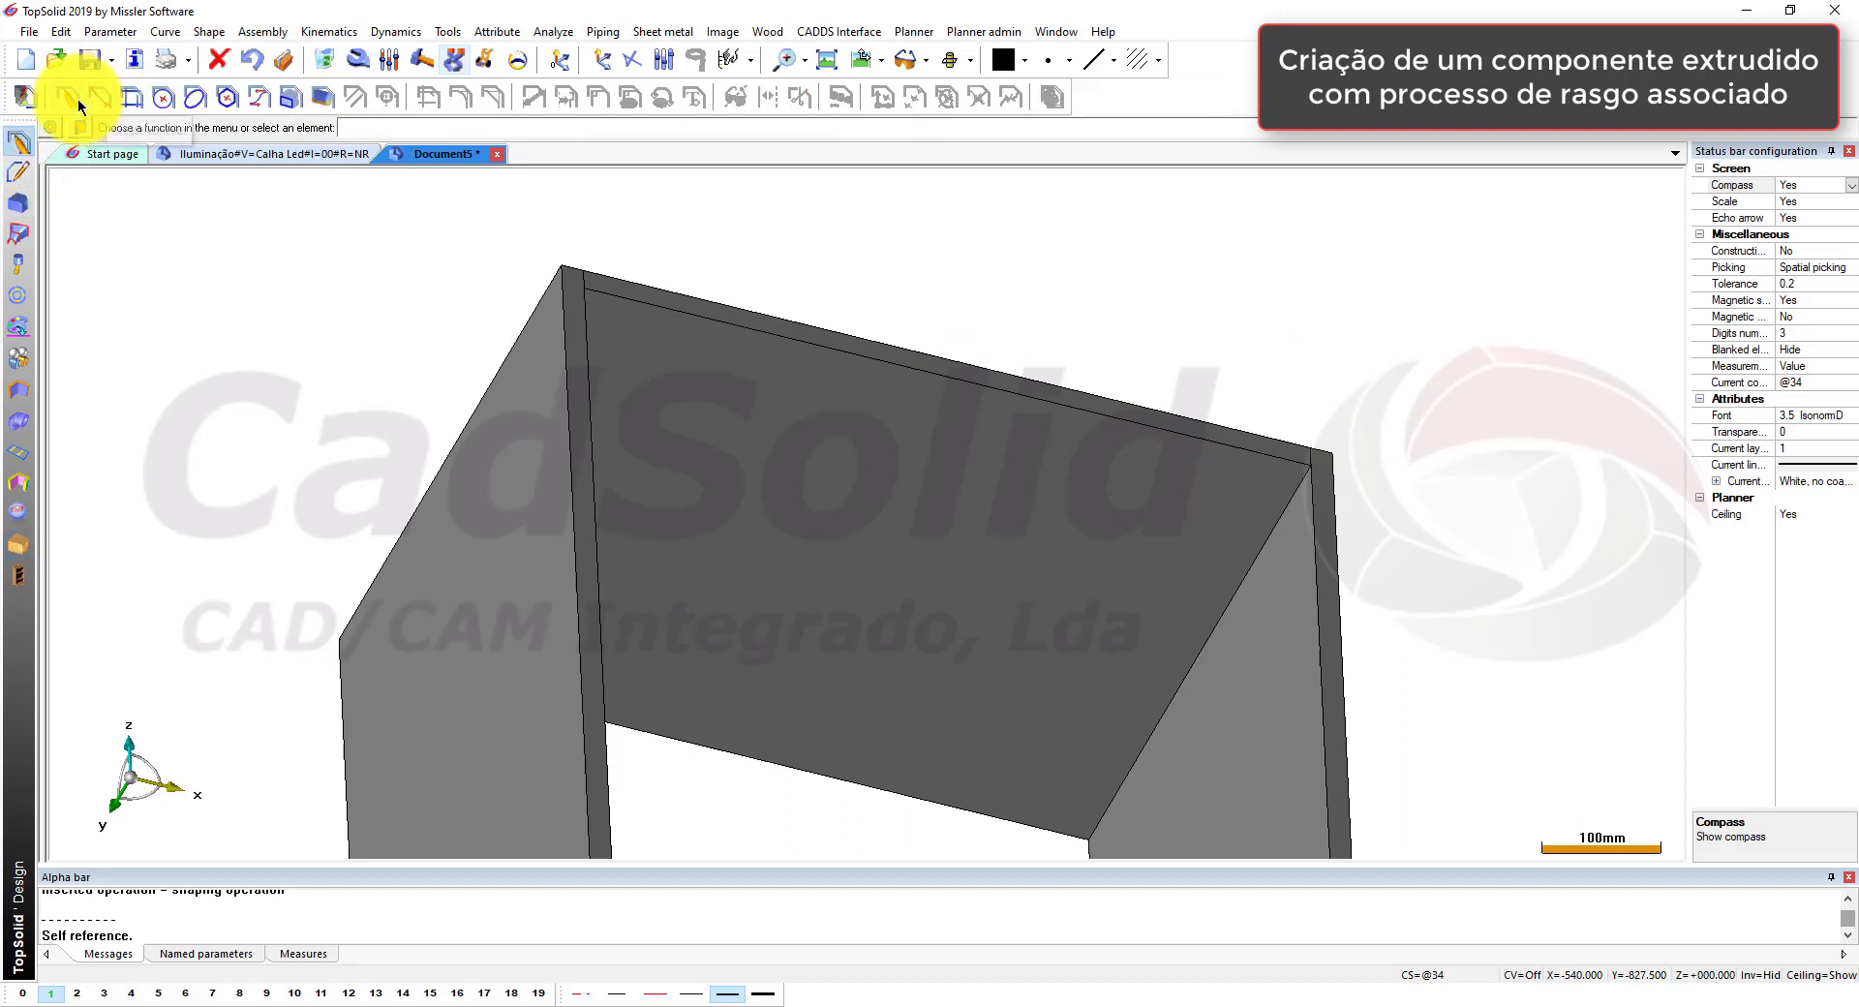
pyautogui.click(26, 97)
pyautogui.click(776, 419)
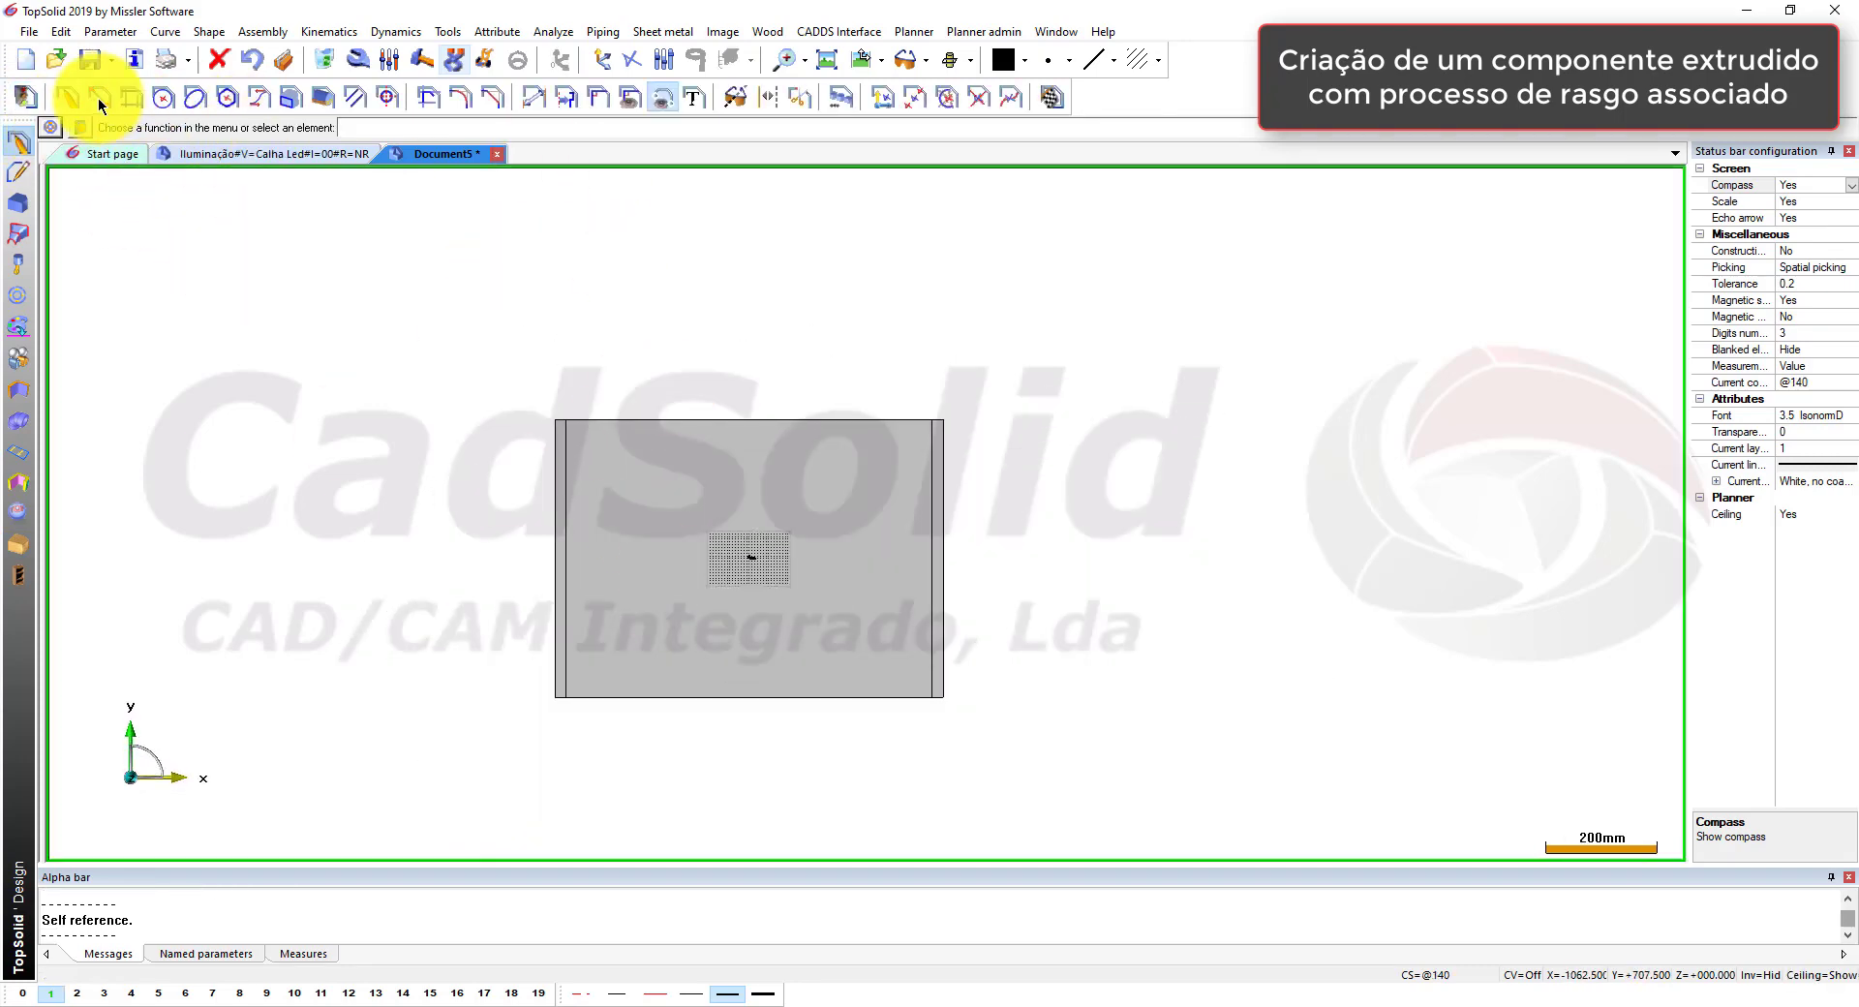
pyautogui.click(67, 97)
pyautogui.click(578, 666)
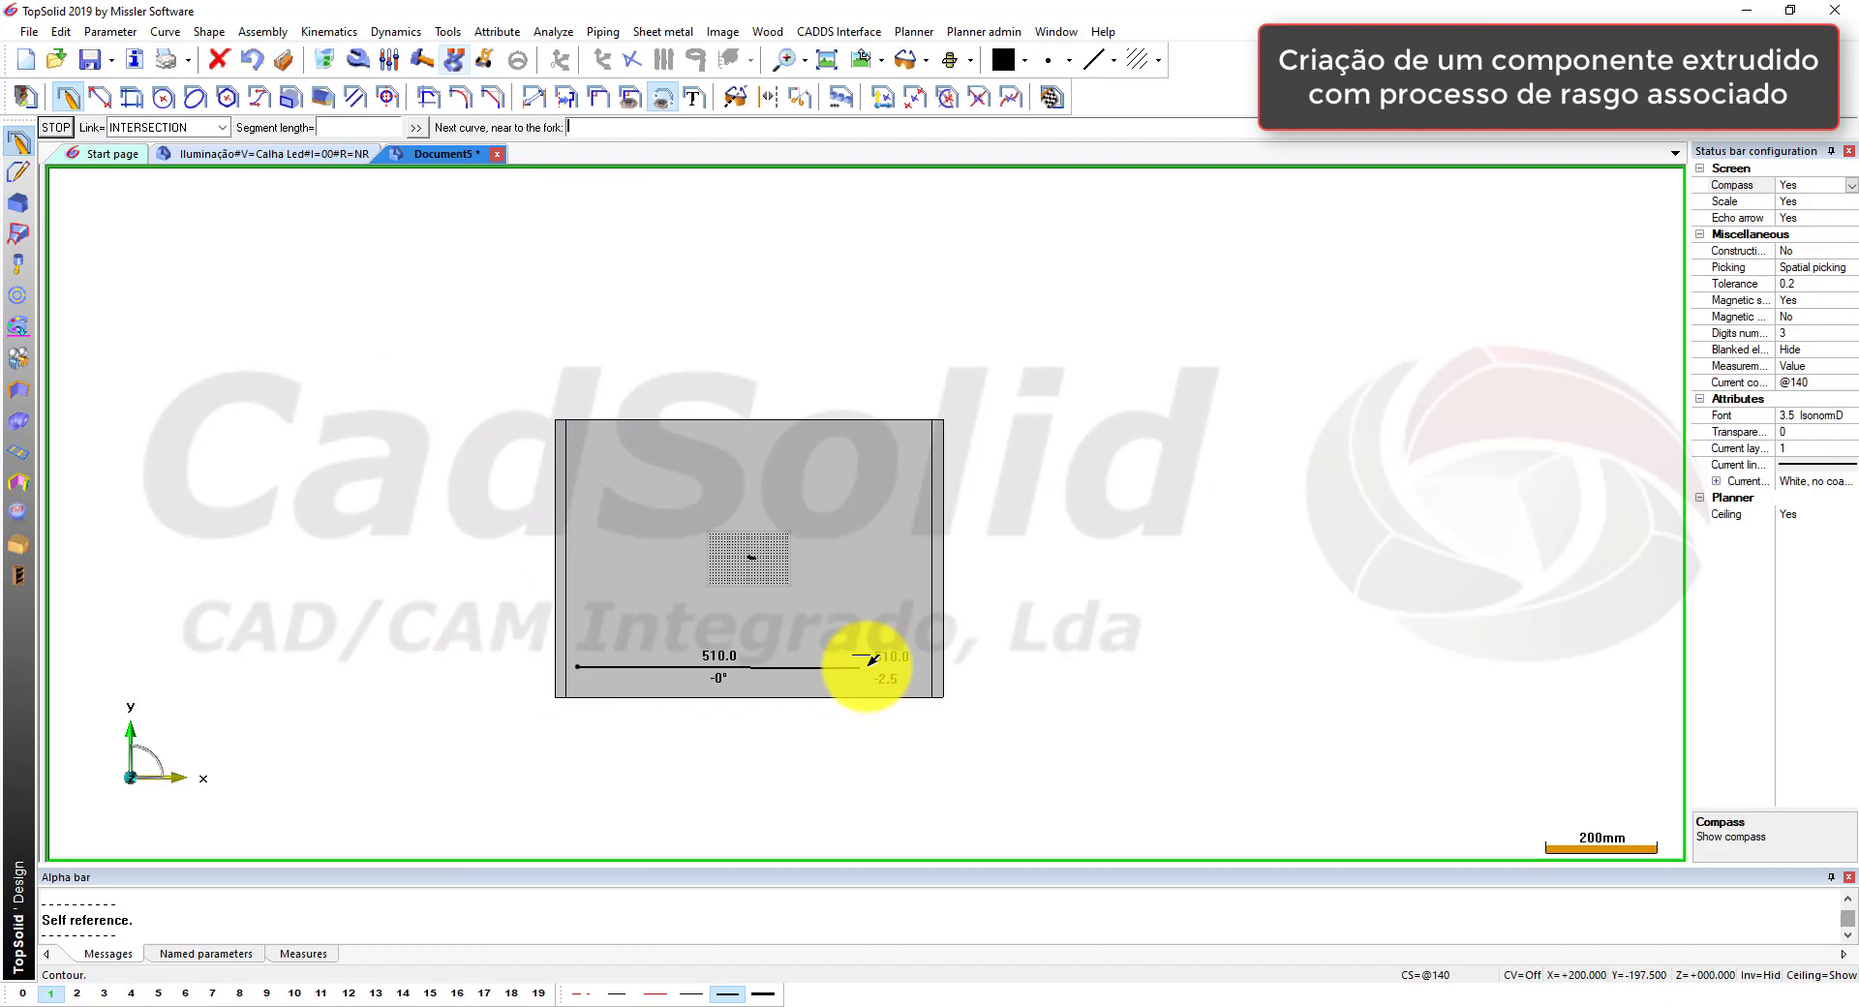
pyautogui.click(922, 667)
# Step: Dimension the line 50 mm from the top panel's front edge
pyautogui.click(533, 97)
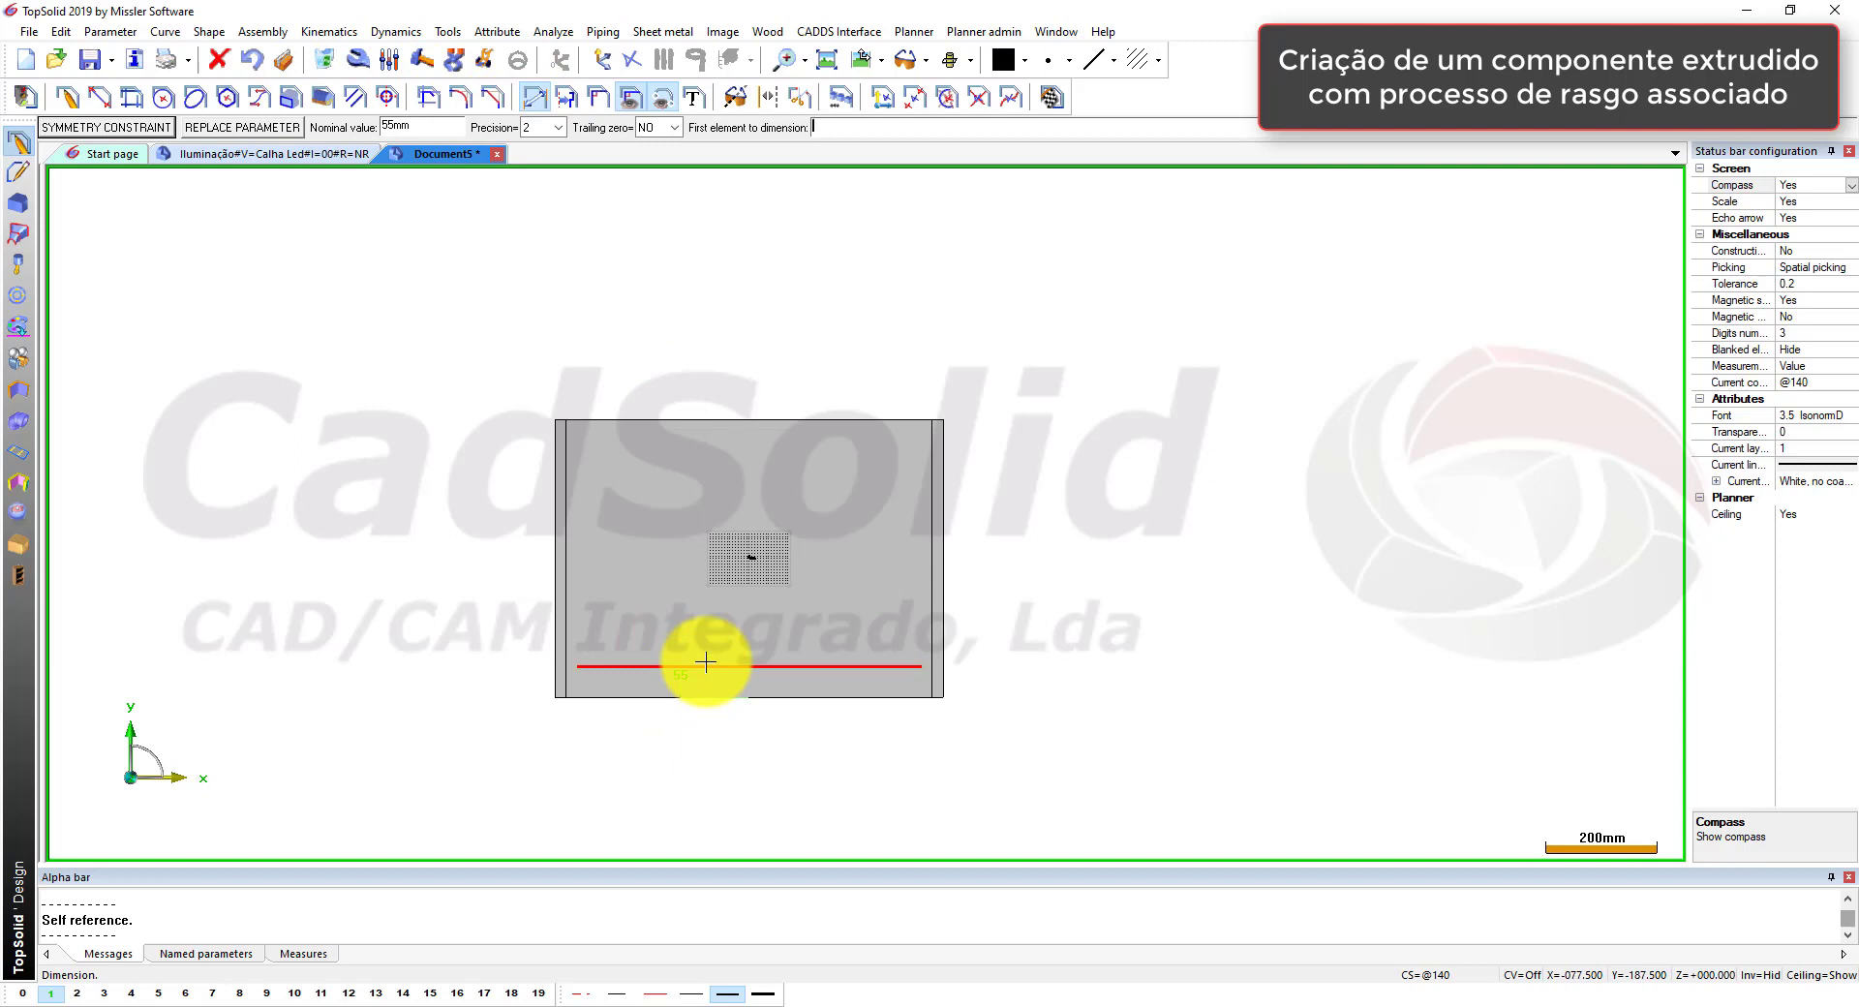
pyautogui.write('50')
pyautogui.press('Return')
# Step: Constrain both line endpoints with COINCIDENCE to the side panels' inner edges and exit the sketch
pyautogui.click(599, 97)
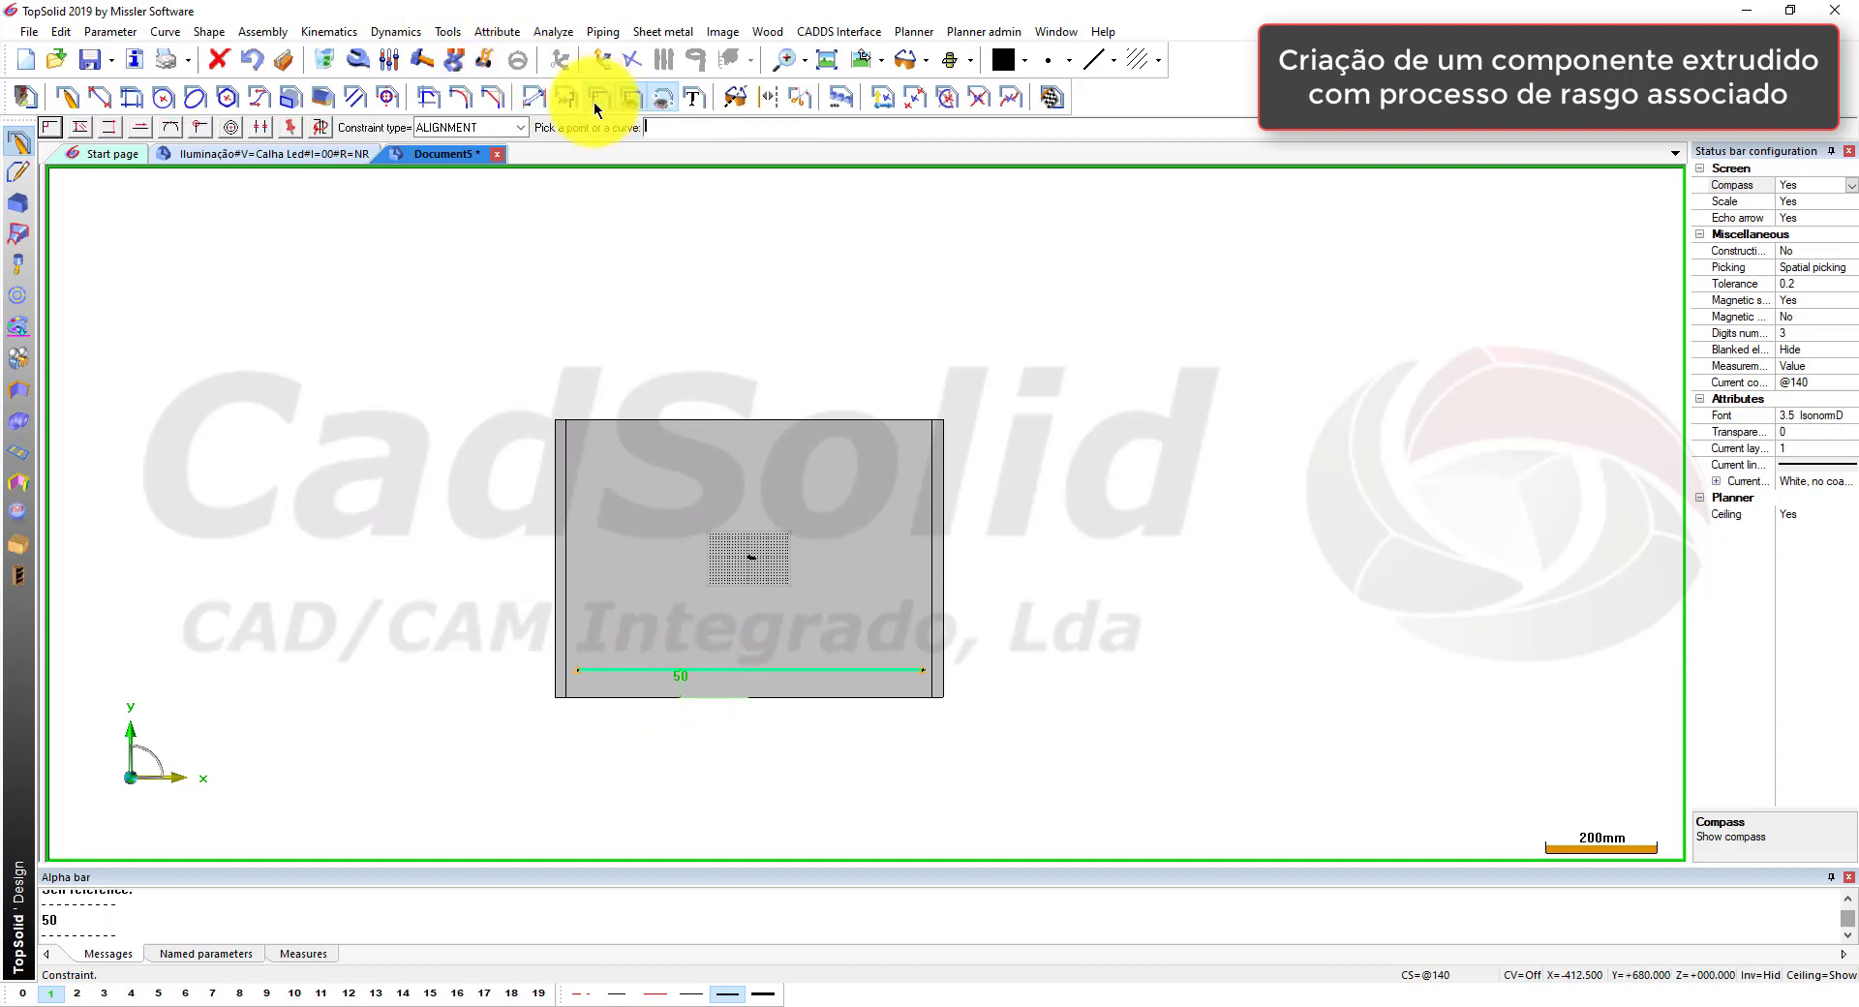
pyautogui.click(505, 128)
pyautogui.click(455, 223)
pyautogui.click(578, 668)
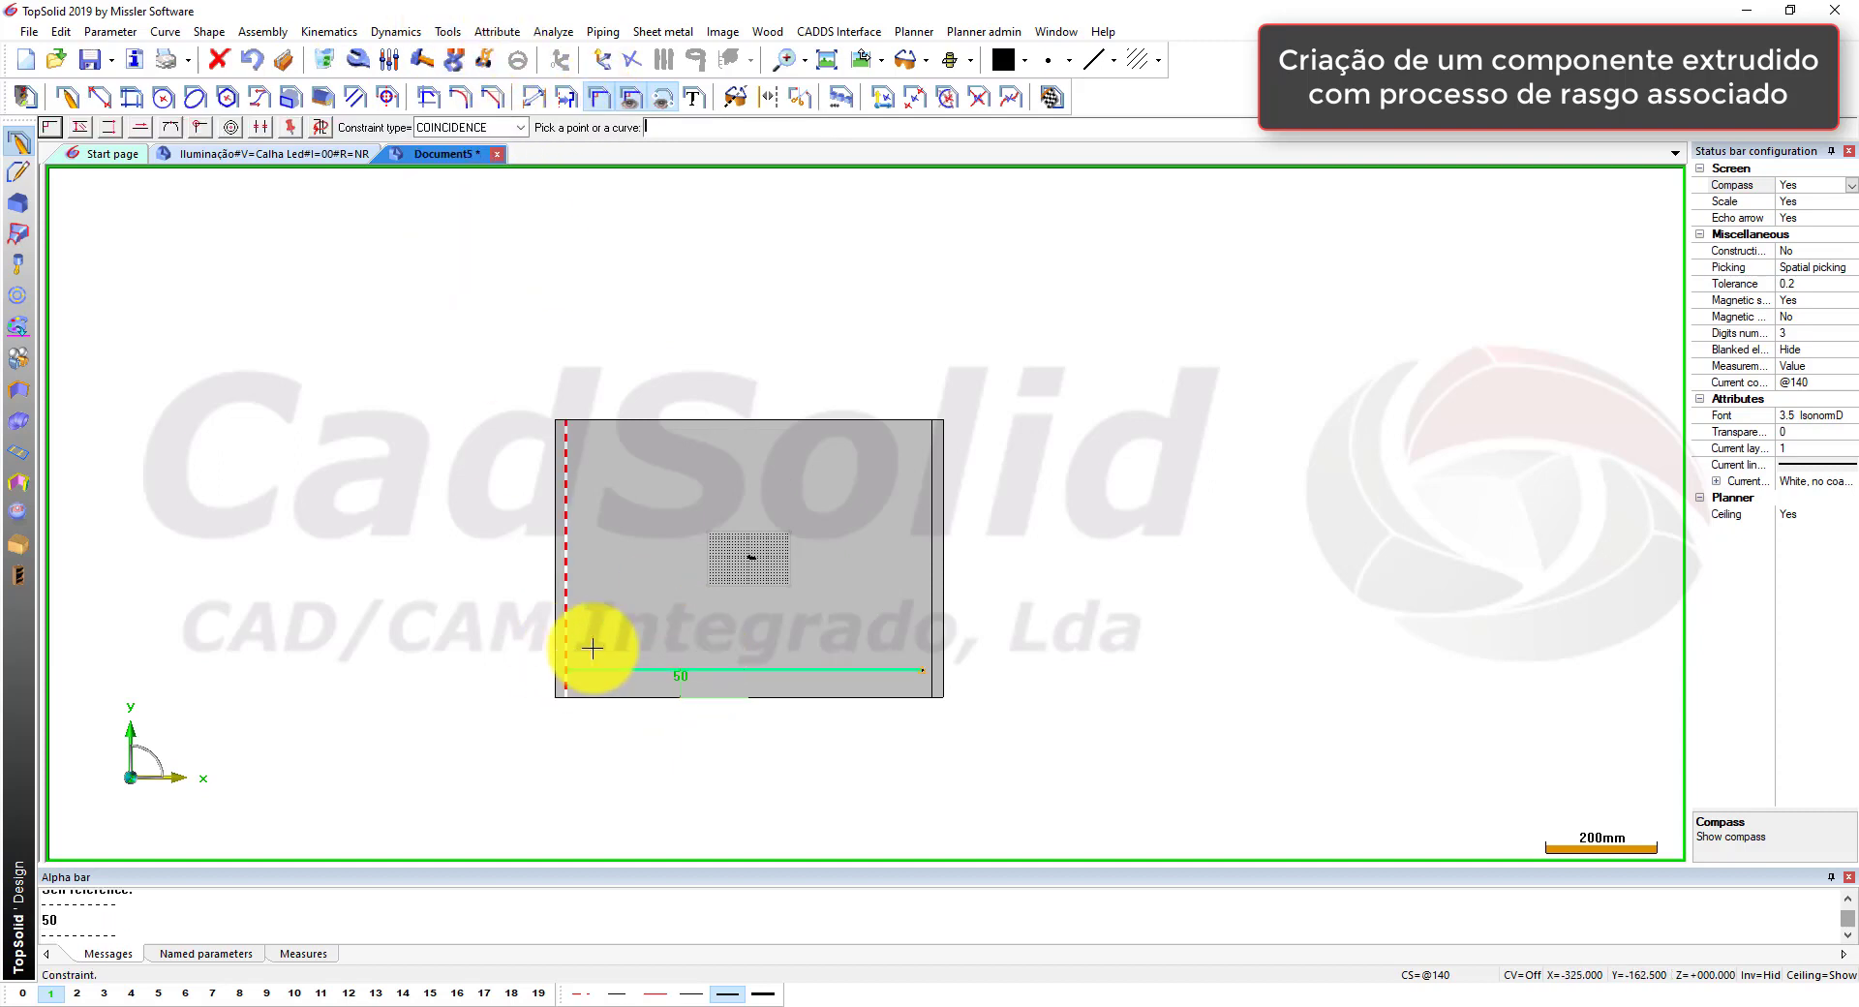
pyautogui.click(594, 639)
pyautogui.click(919, 671)
pyautogui.click(931, 632)
pyautogui.scroll(3, 719, 655)
pyautogui.click(1053, 98)
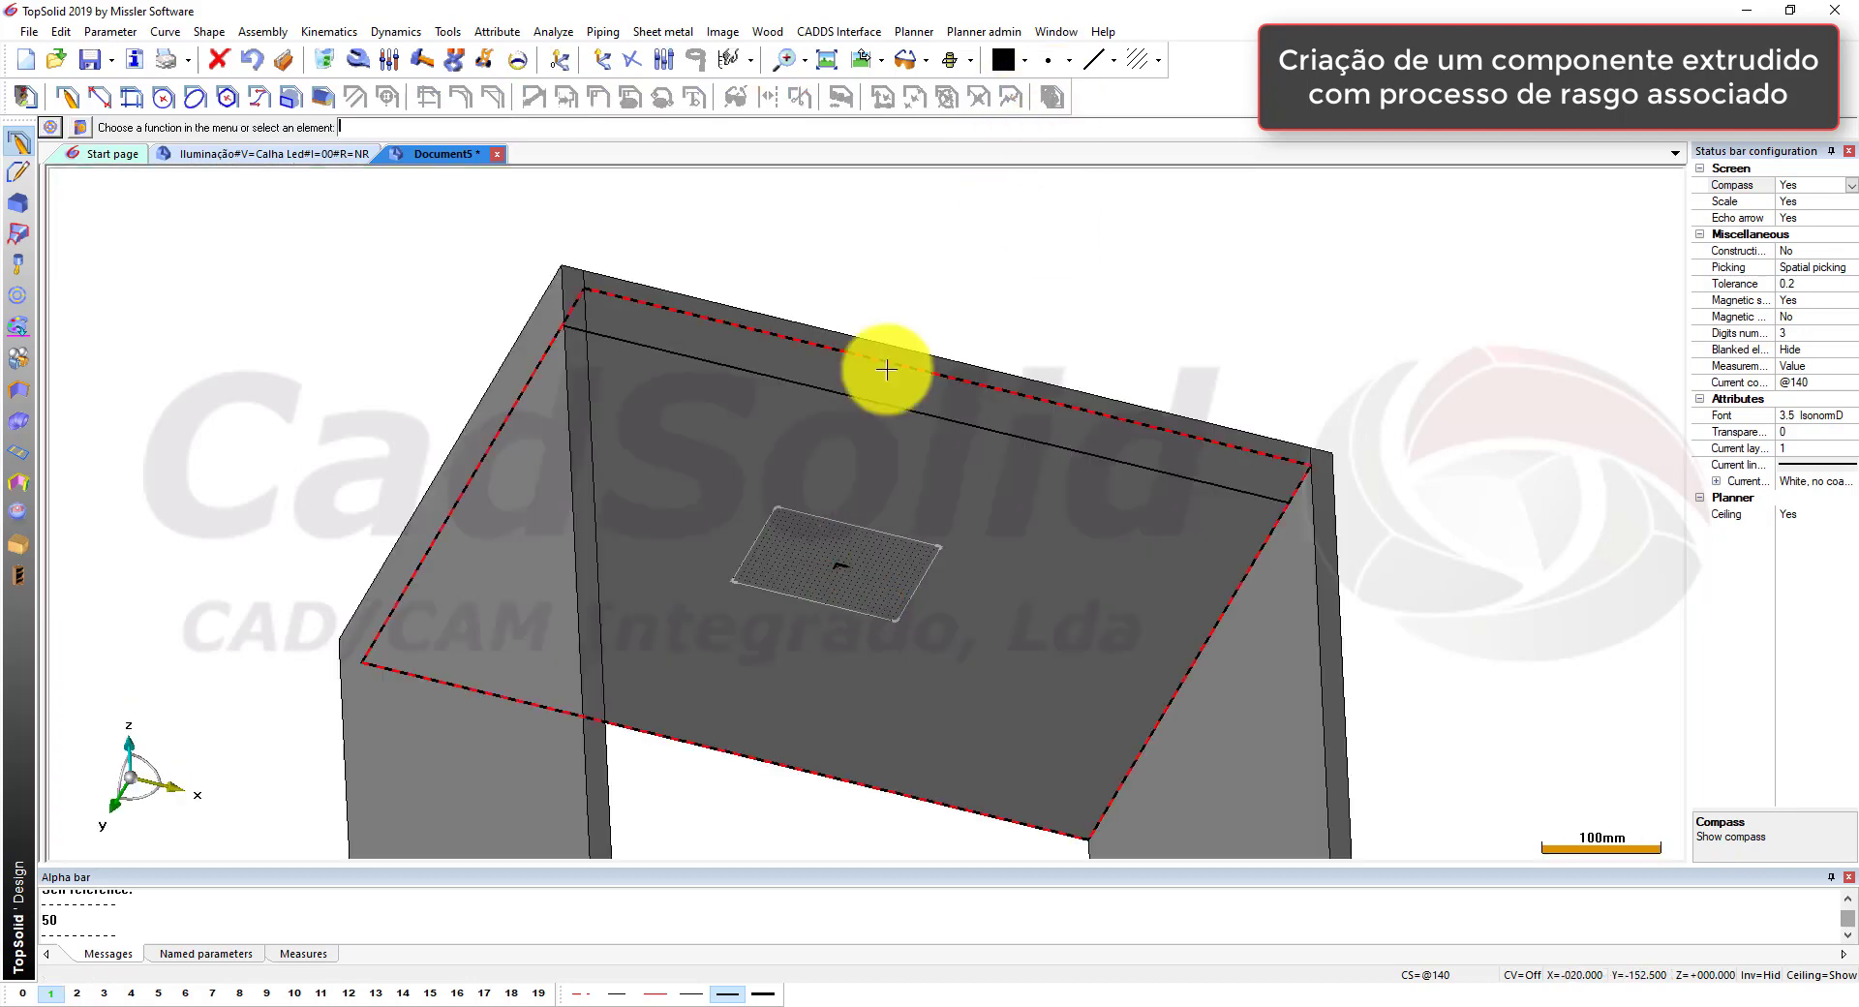
# Step: Start an extruded component inclusion with the Calha Led profile from the Training Library, under Perfis, Iluminação
pyautogui.scroll(2, 825, 236)
pyautogui.click(17, 545)
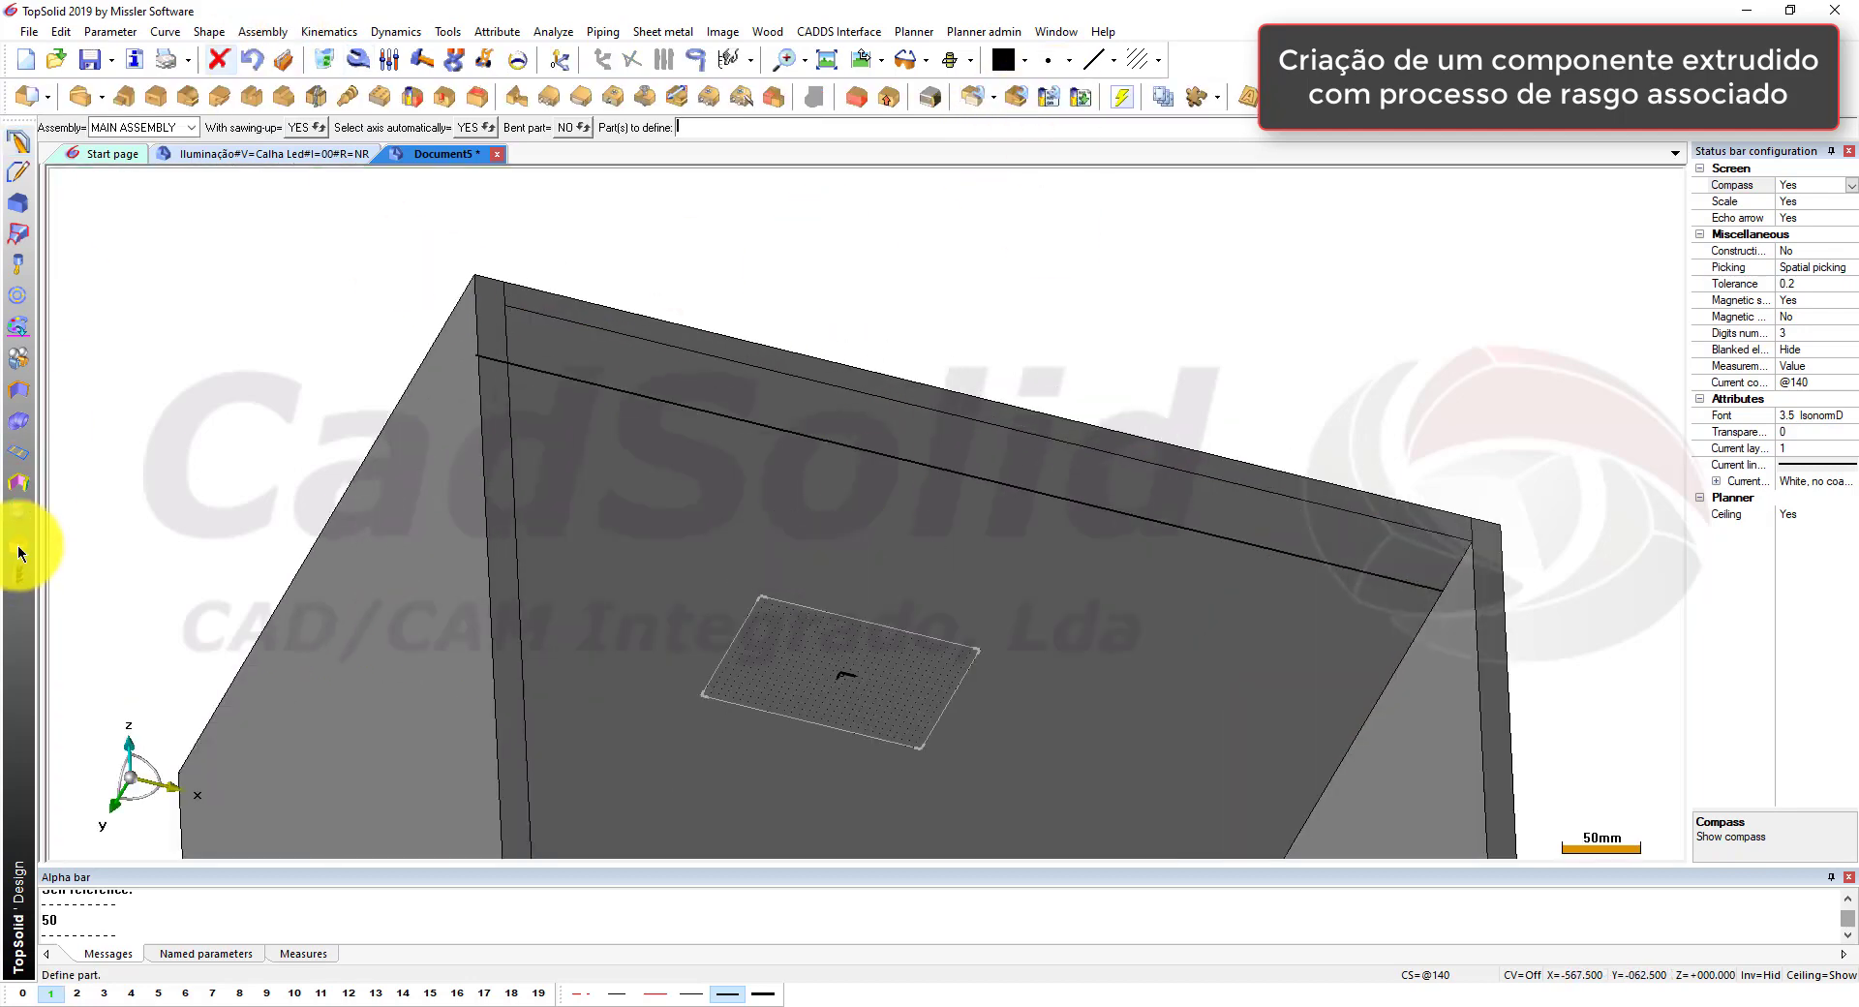
pyautogui.click(677, 92)
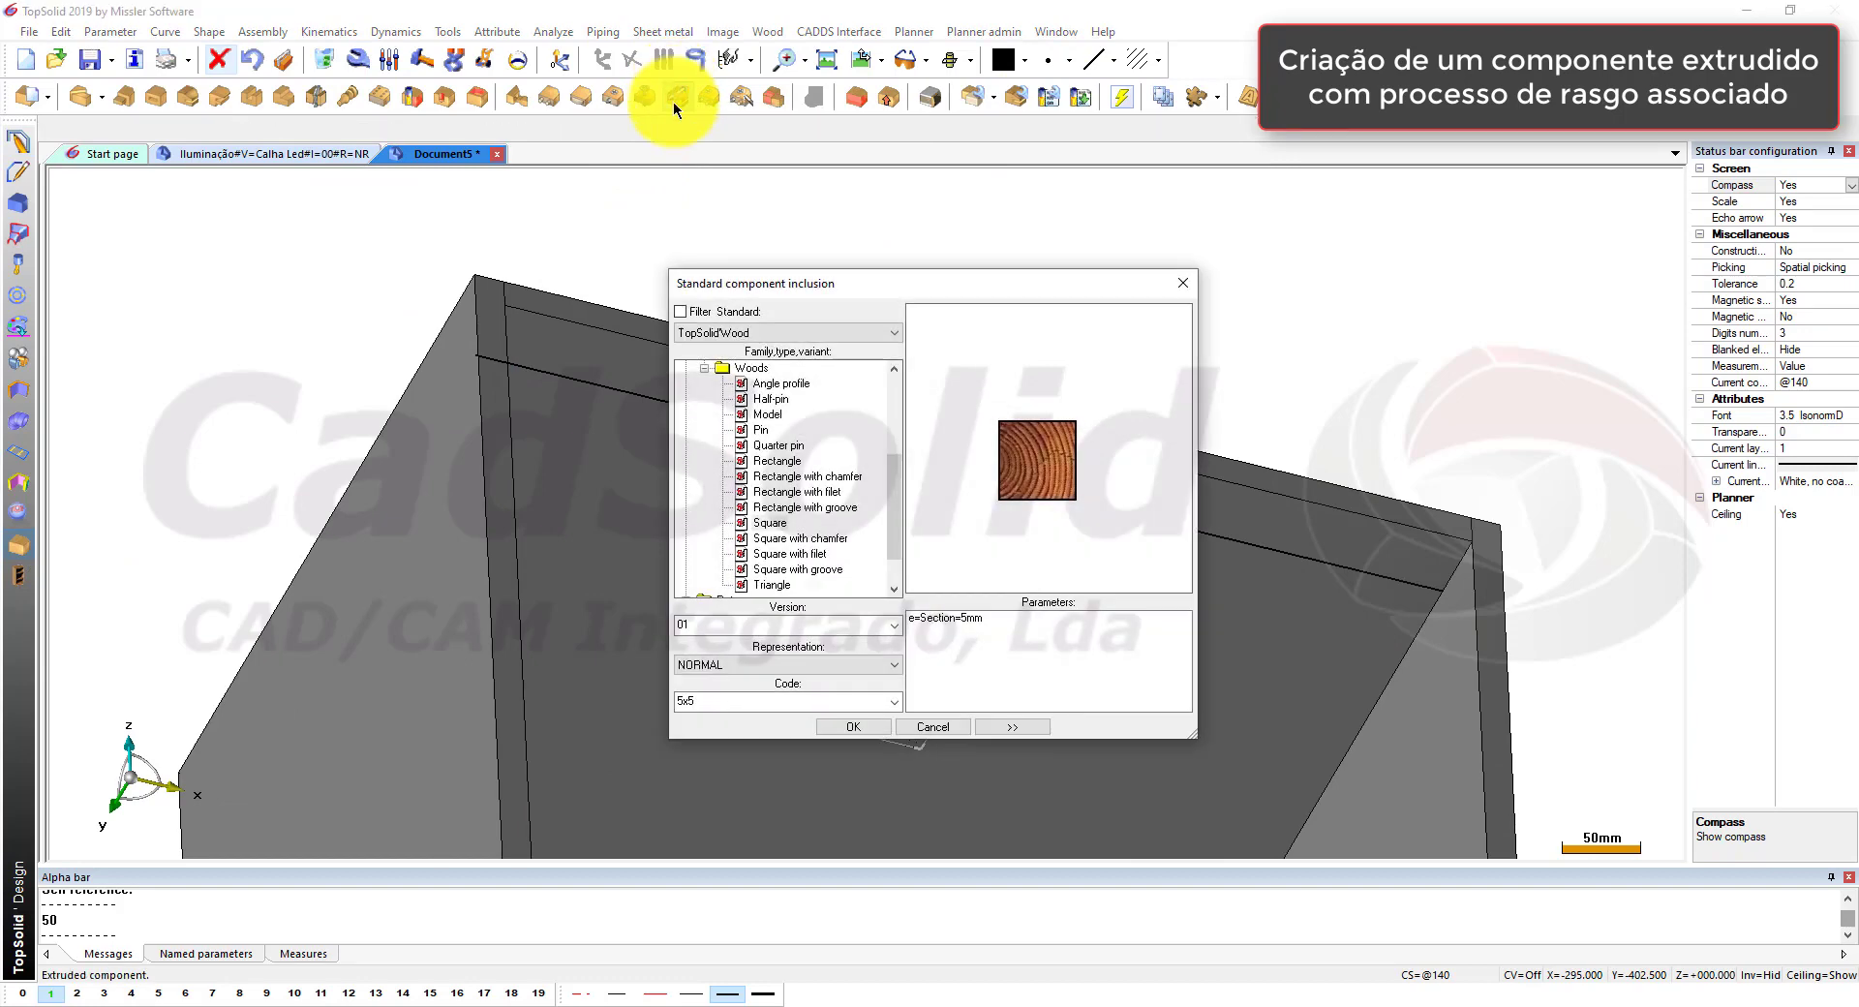
pyautogui.click(706, 369)
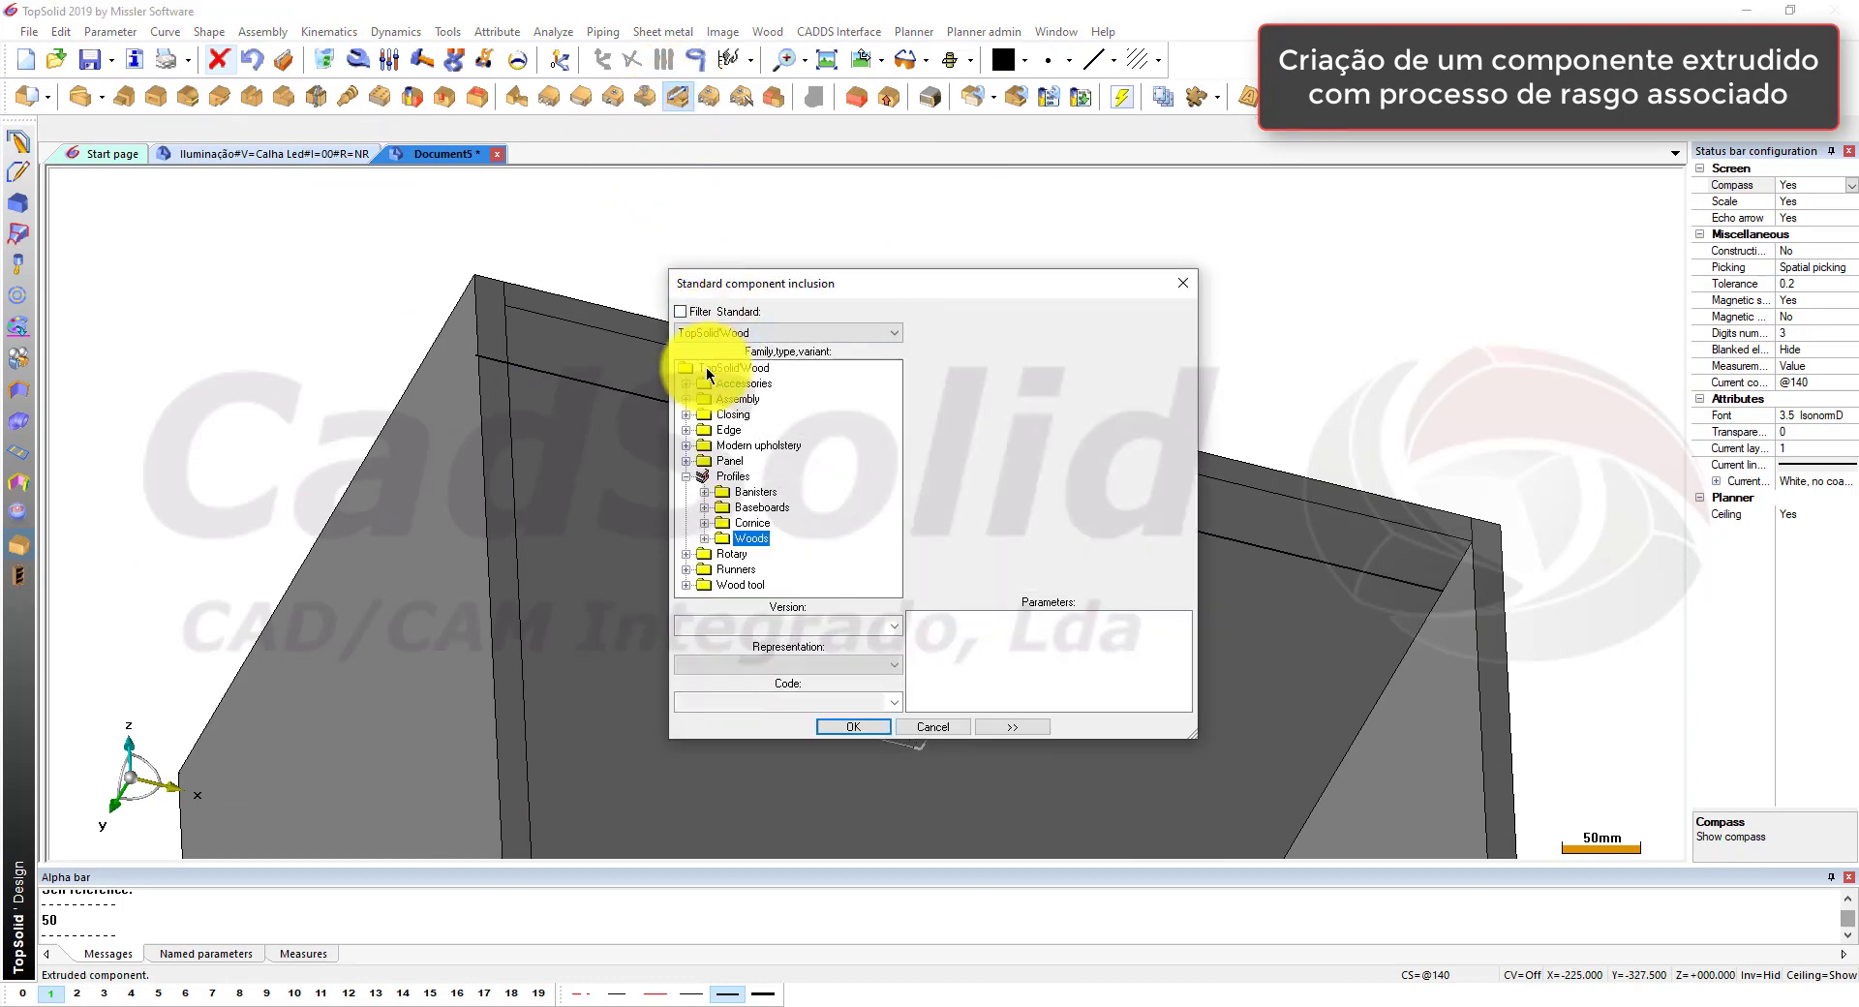
pyautogui.click(687, 476)
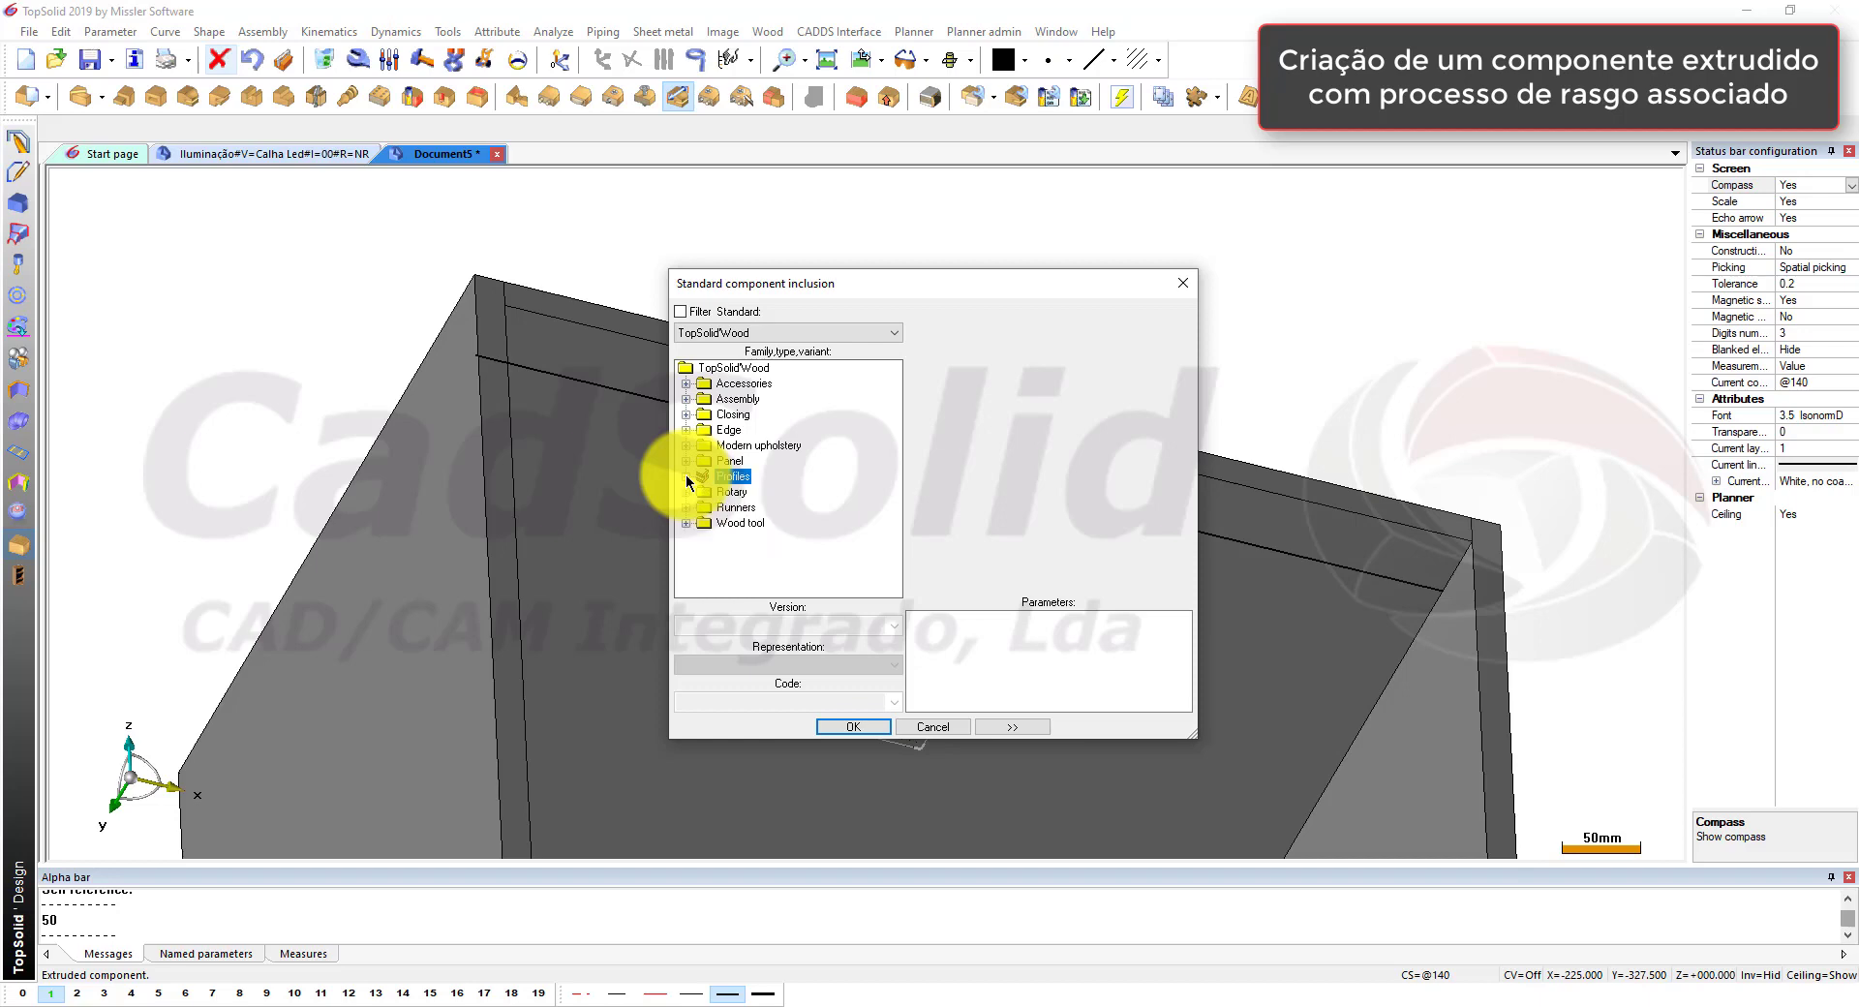
pyautogui.click(705, 333)
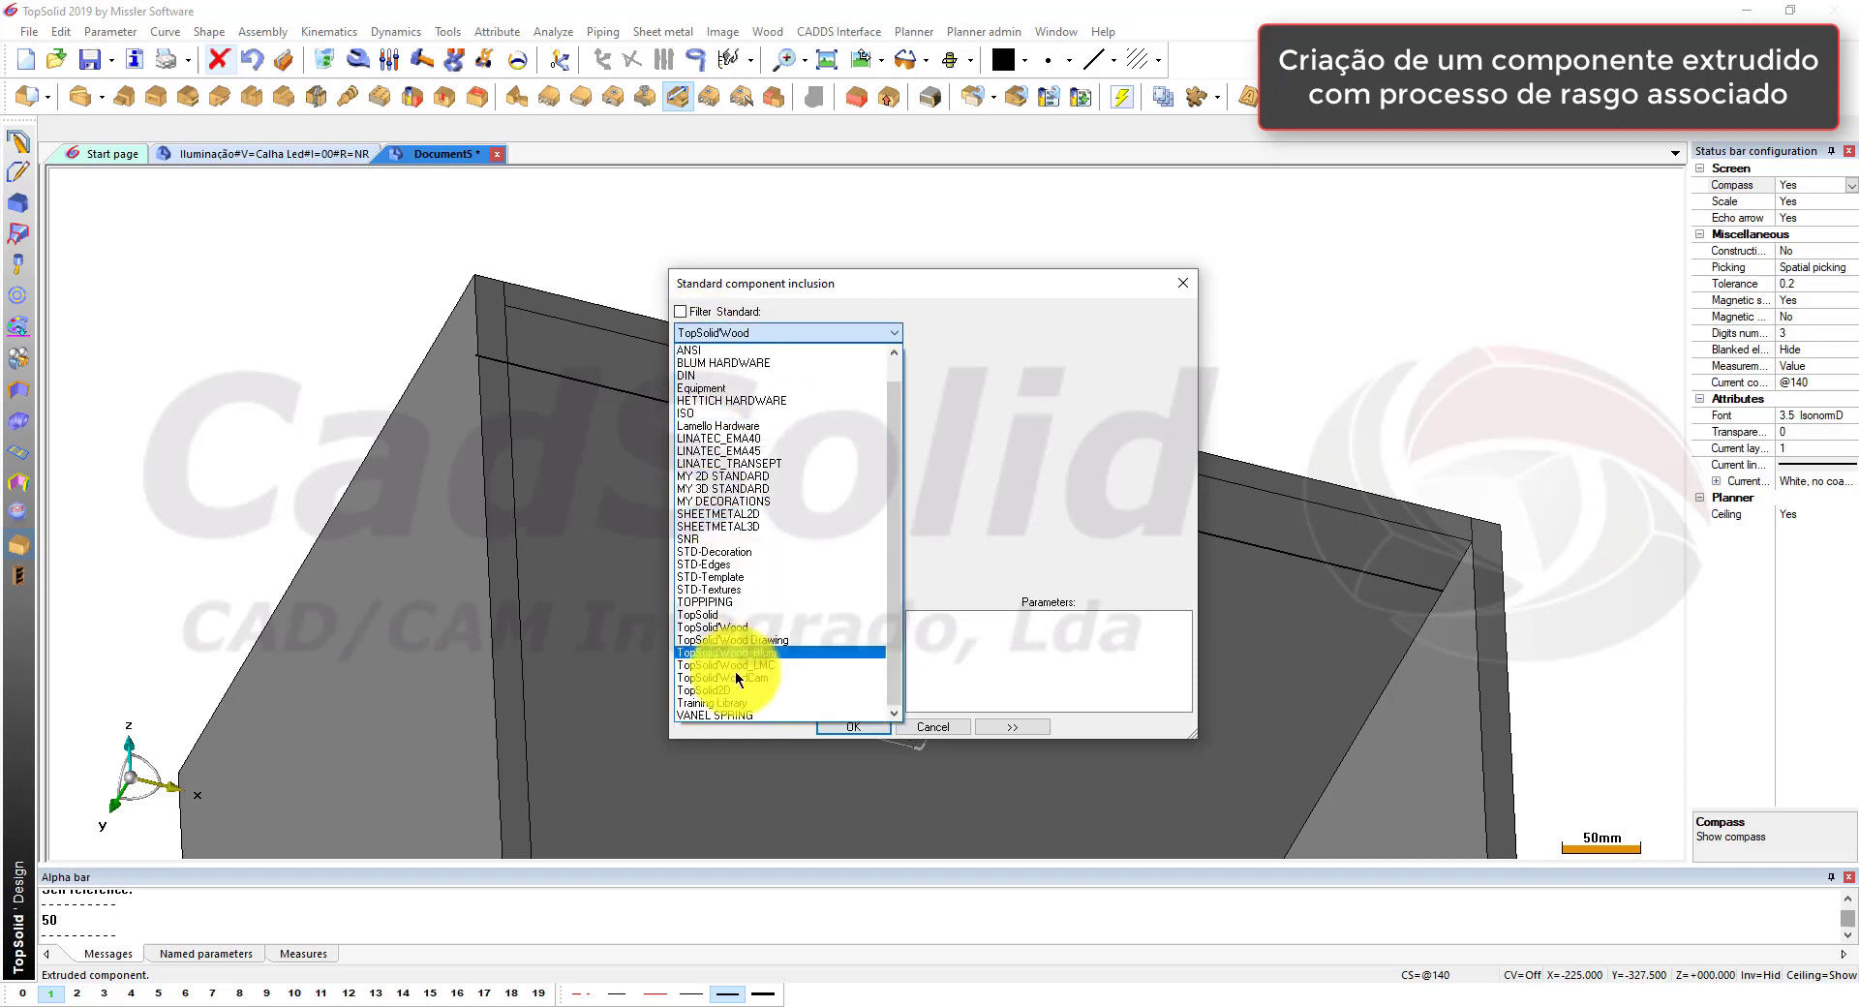
pyautogui.click(730, 703)
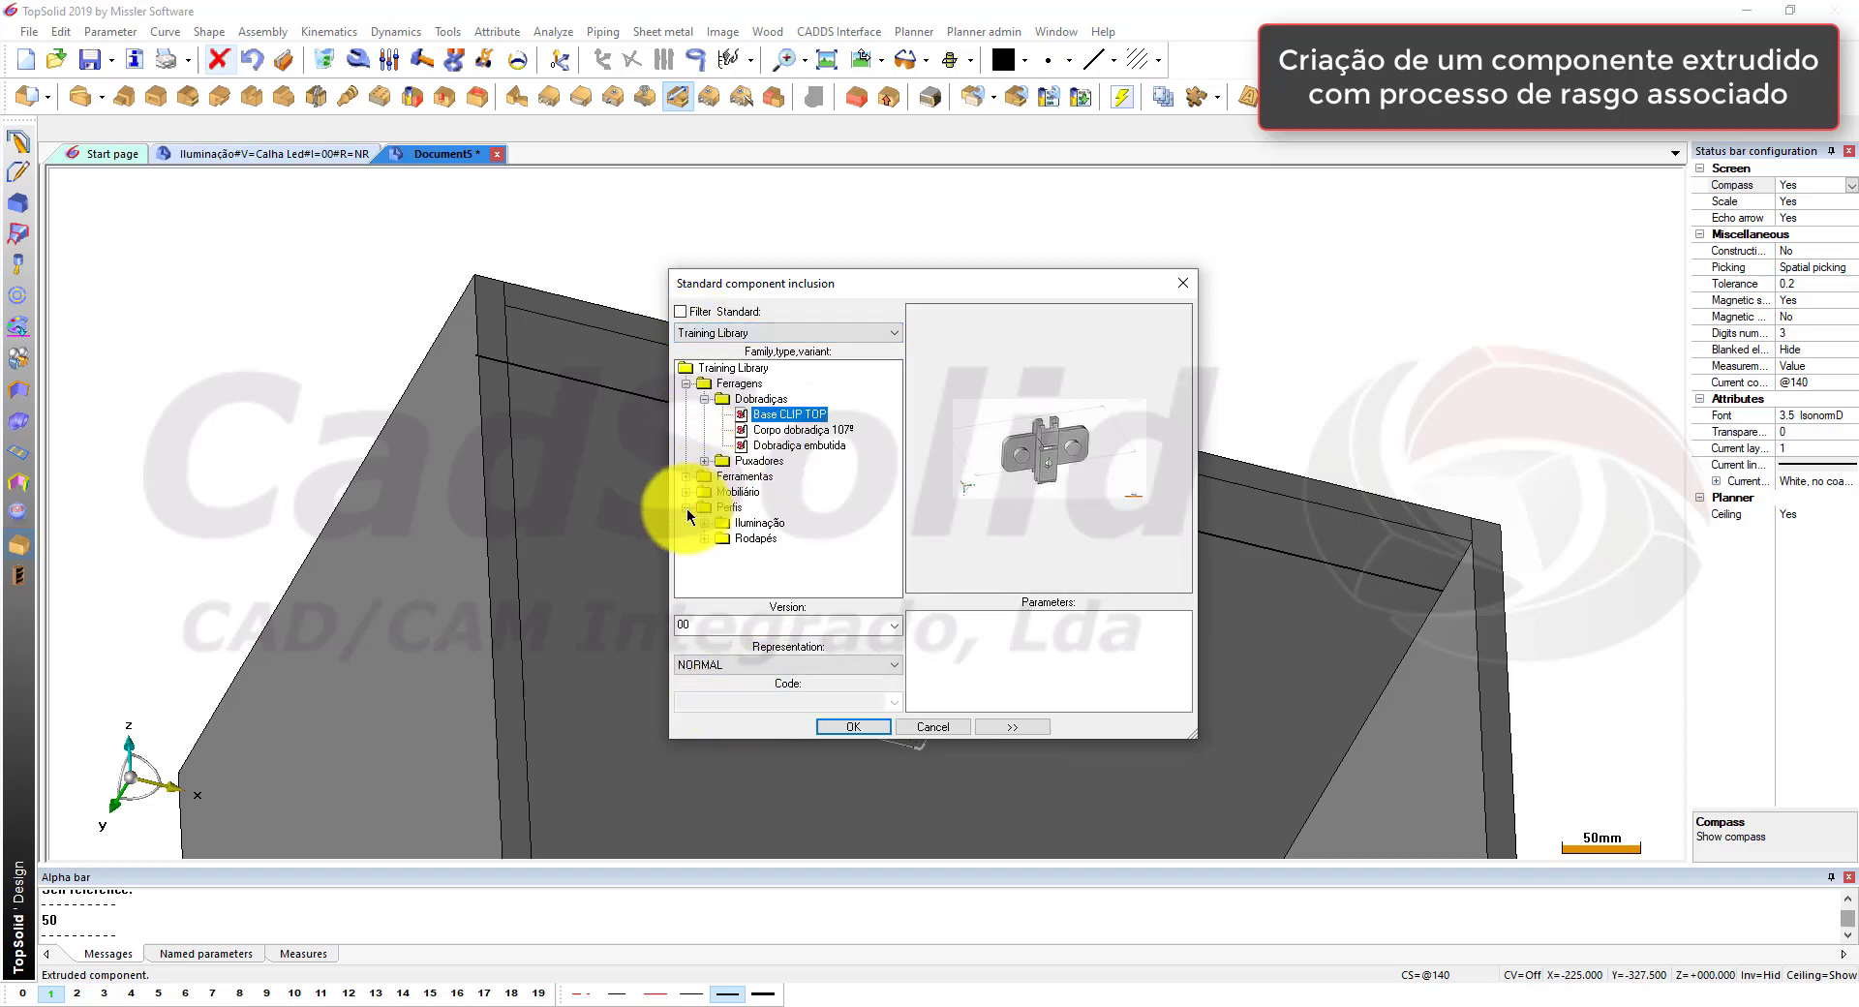
pyautogui.click(770, 538)
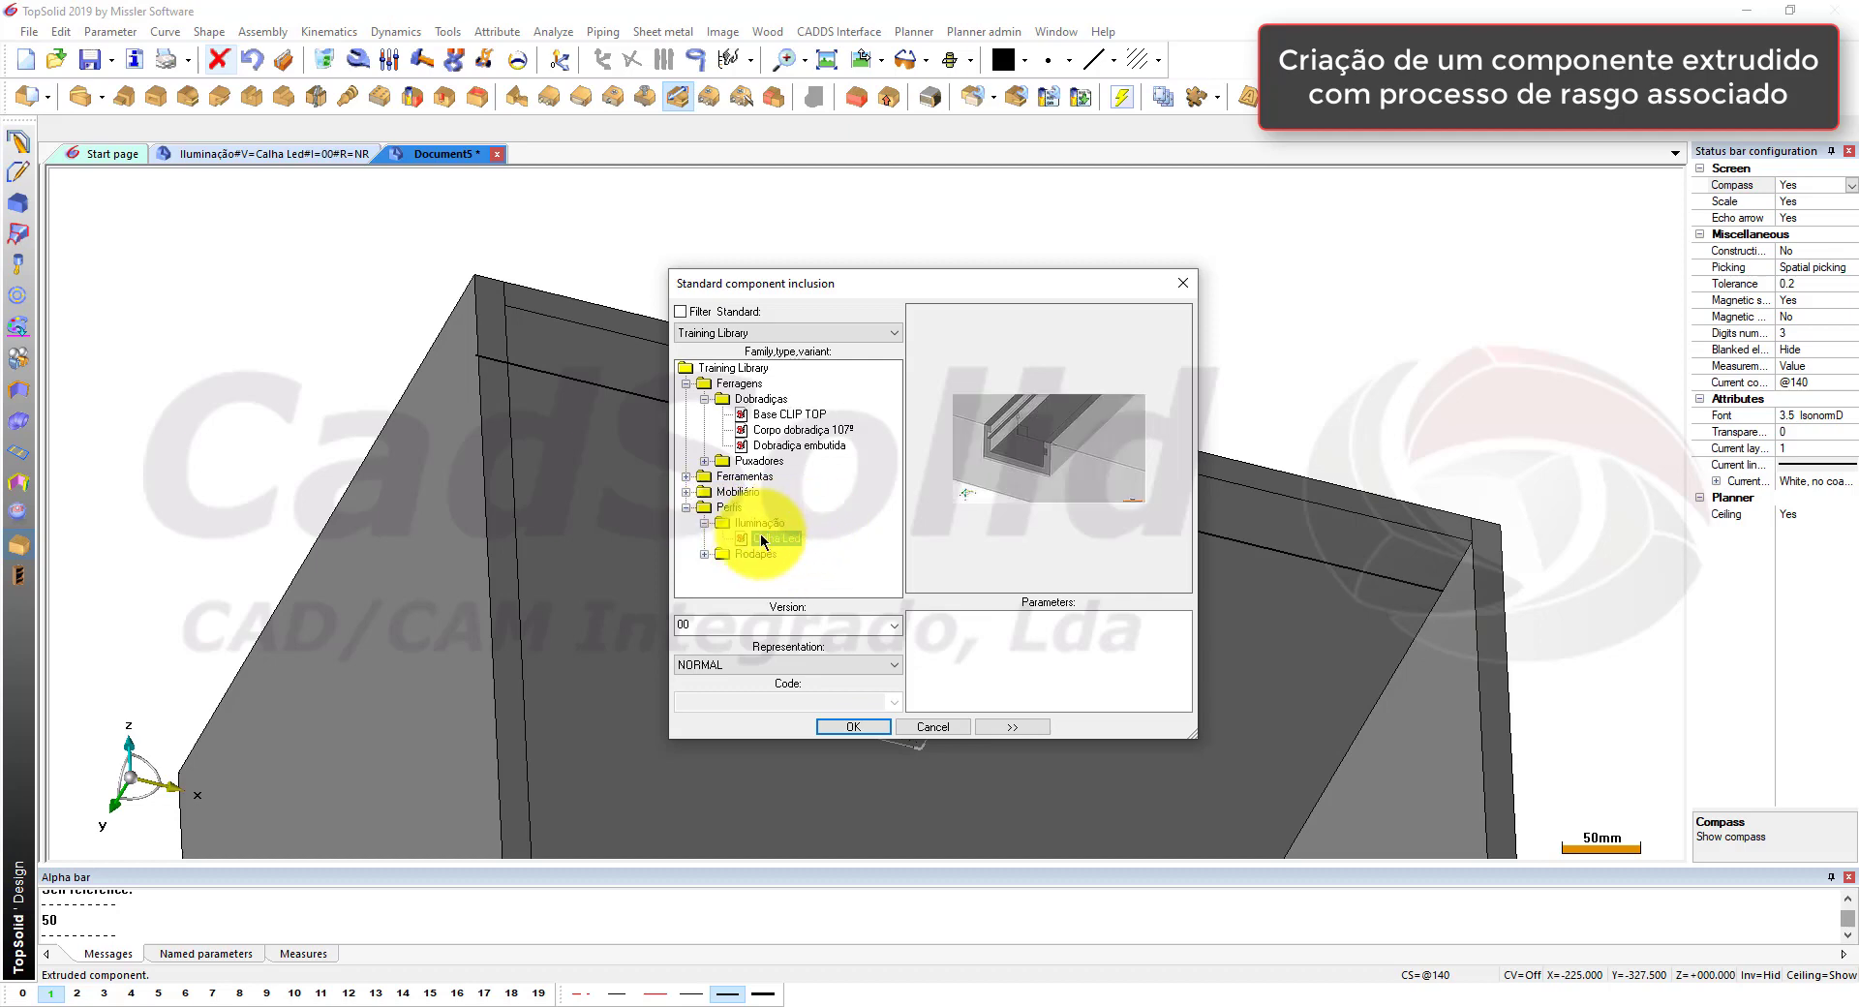
pyautogui.click(844, 726)
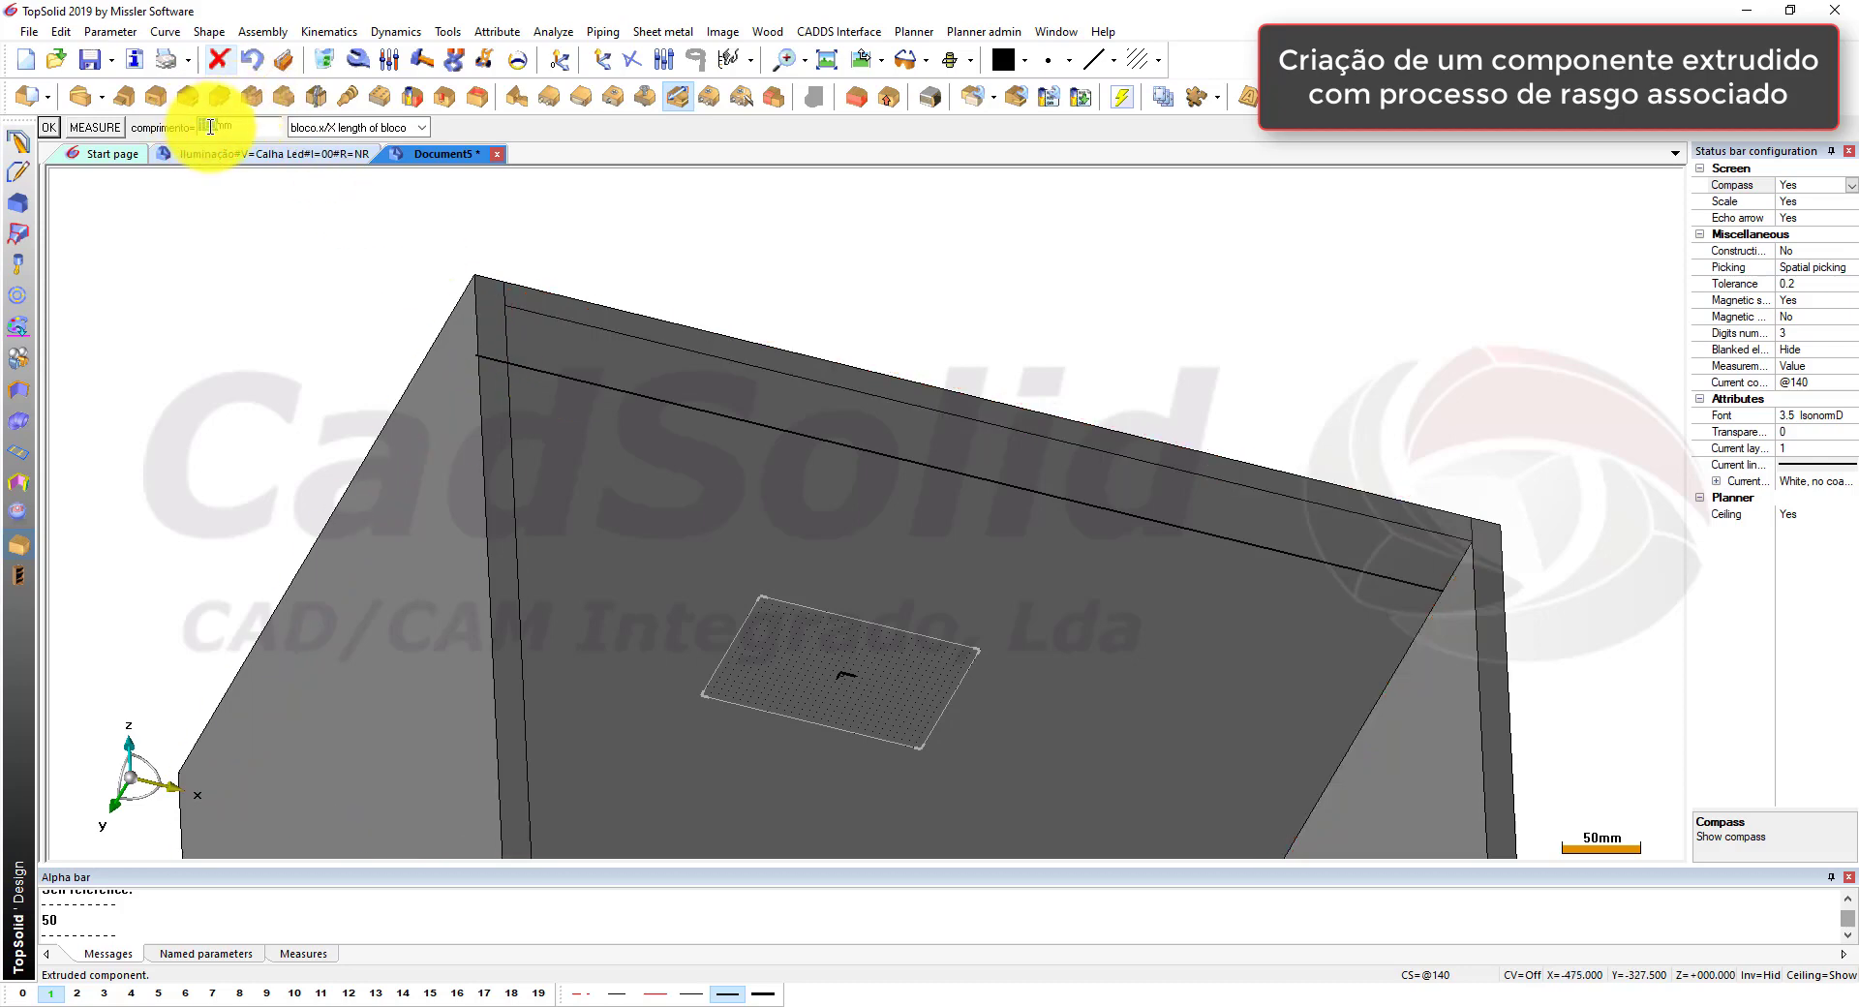
# Step: Accept the component's proposed dimensions, including a channel depth of 10 mm and a panel thickness of 20 mm
pyautogui.click(46, 127)
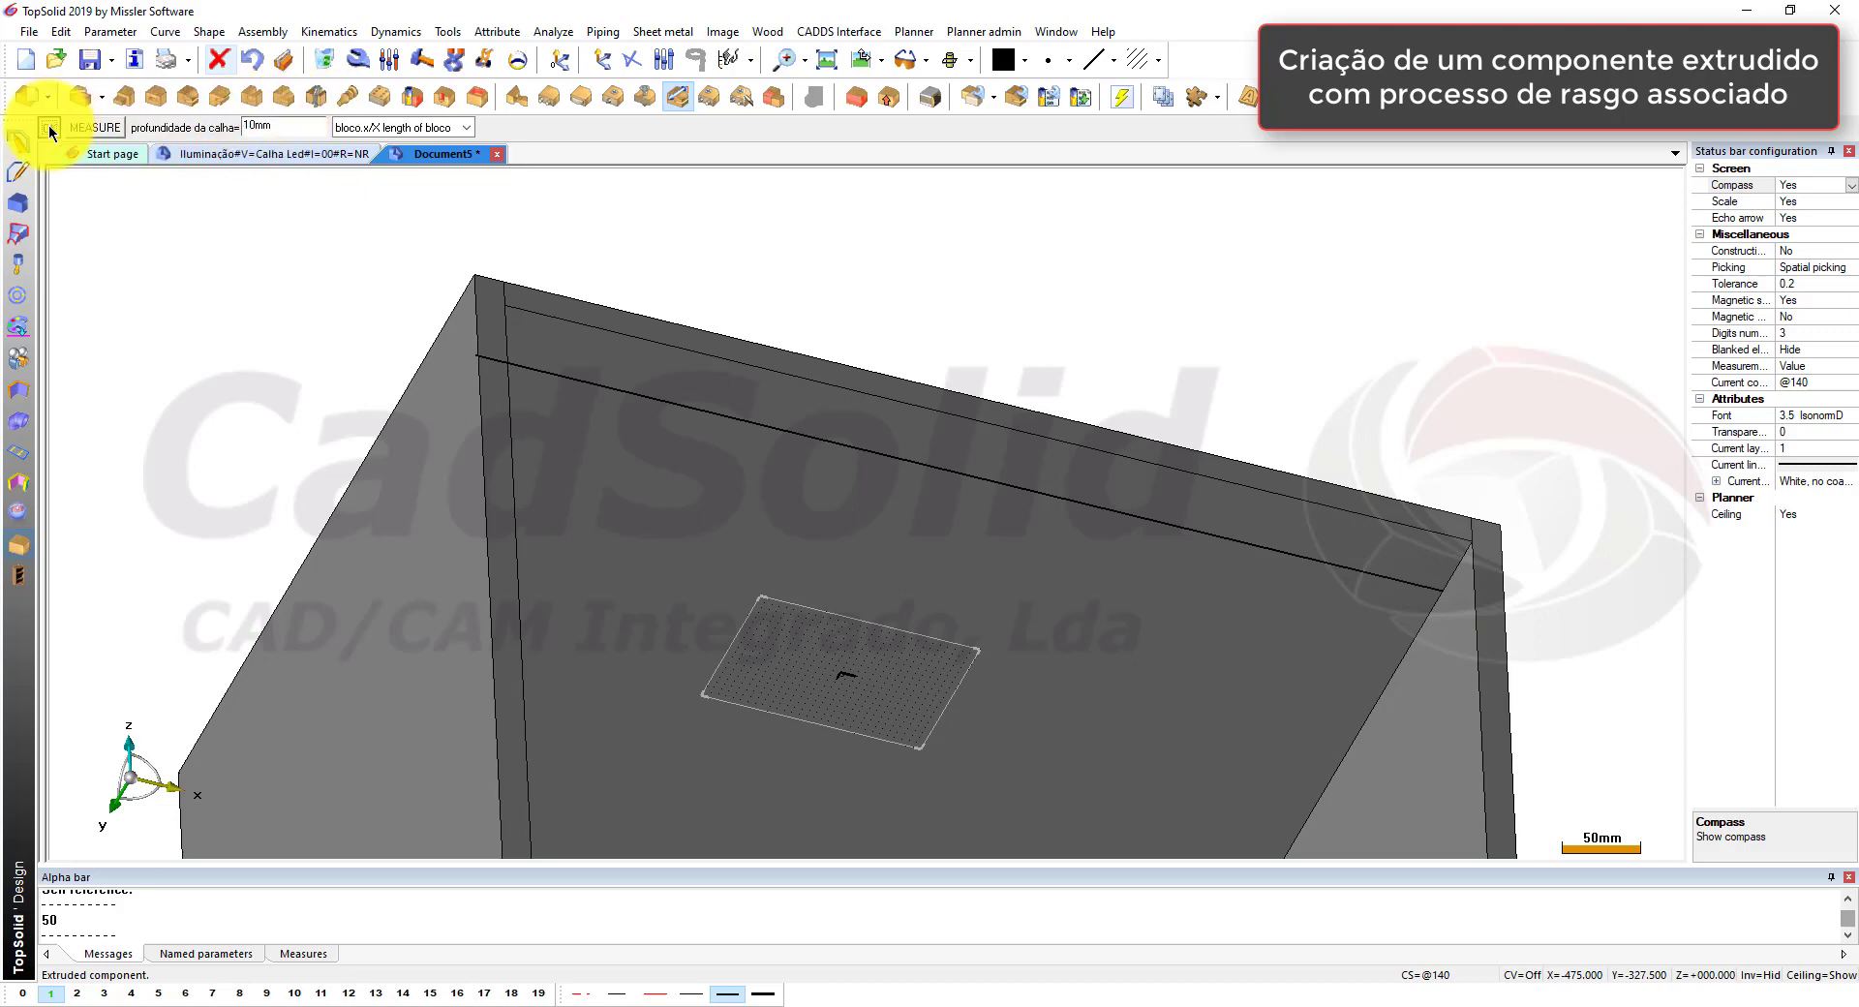
pyautogui.click(50, 128)
pyautogui.click(51, 129)
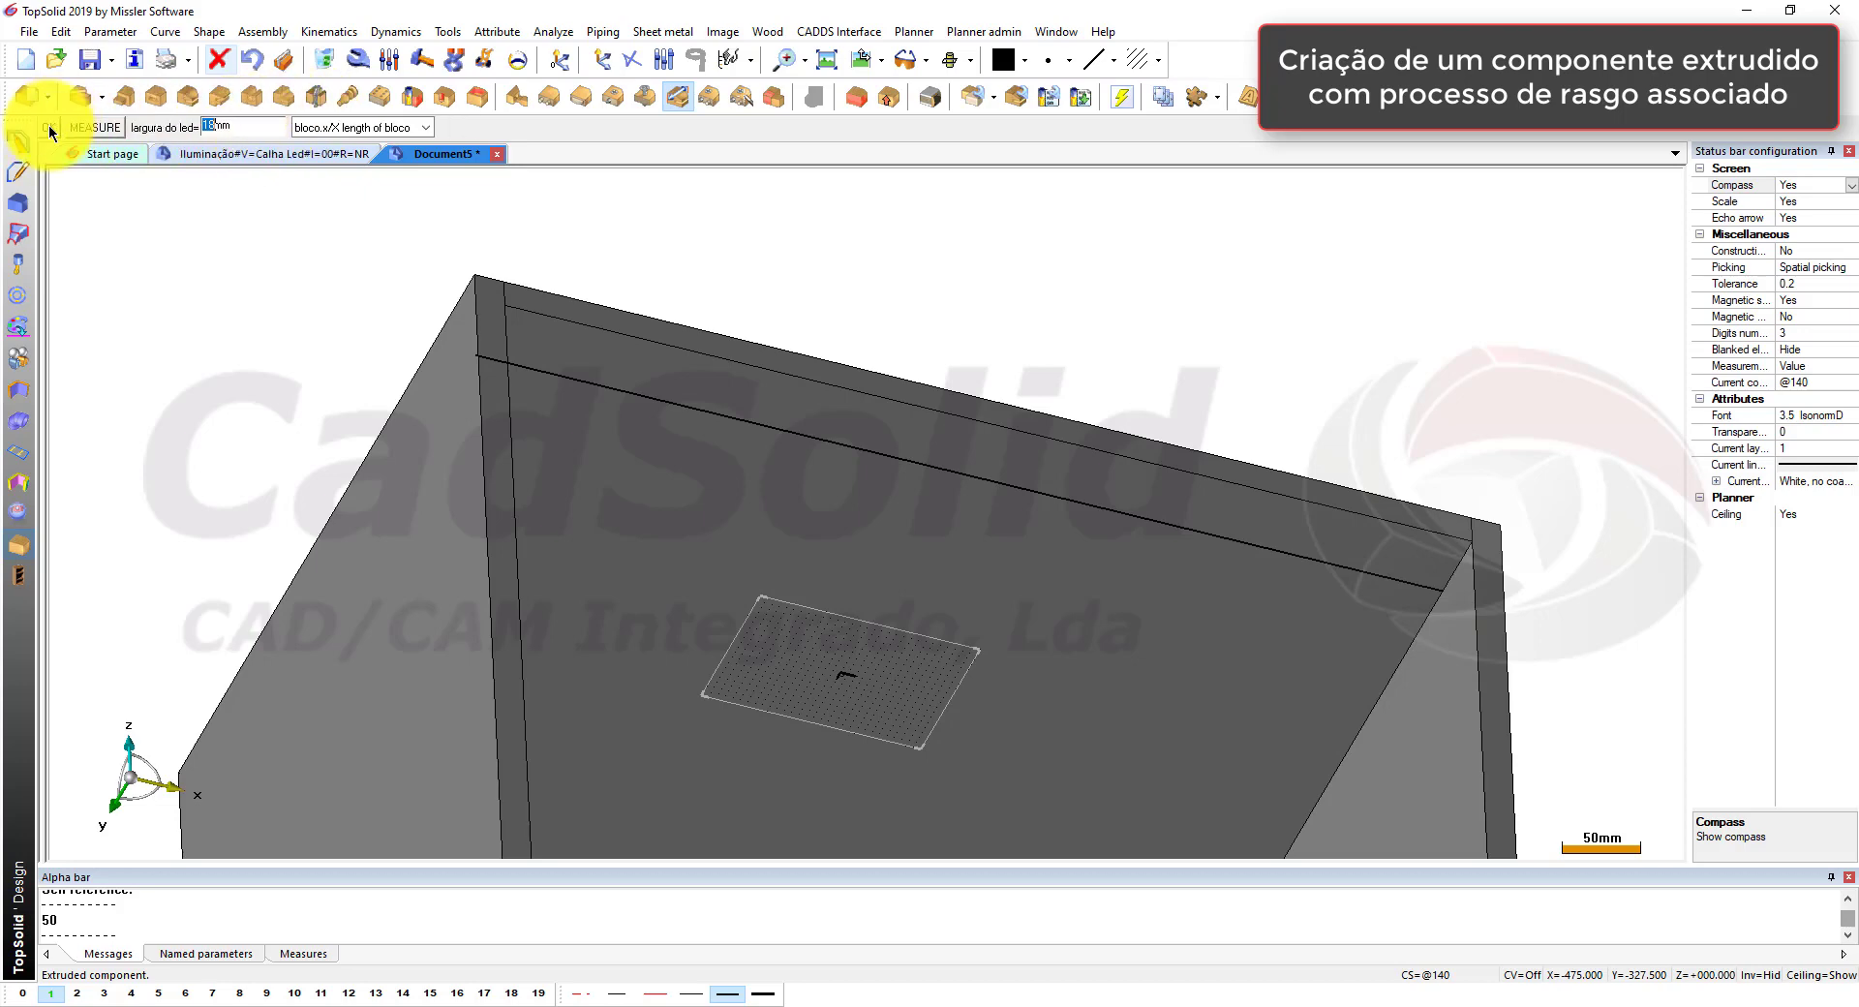
pyautogui.click(50, 129)
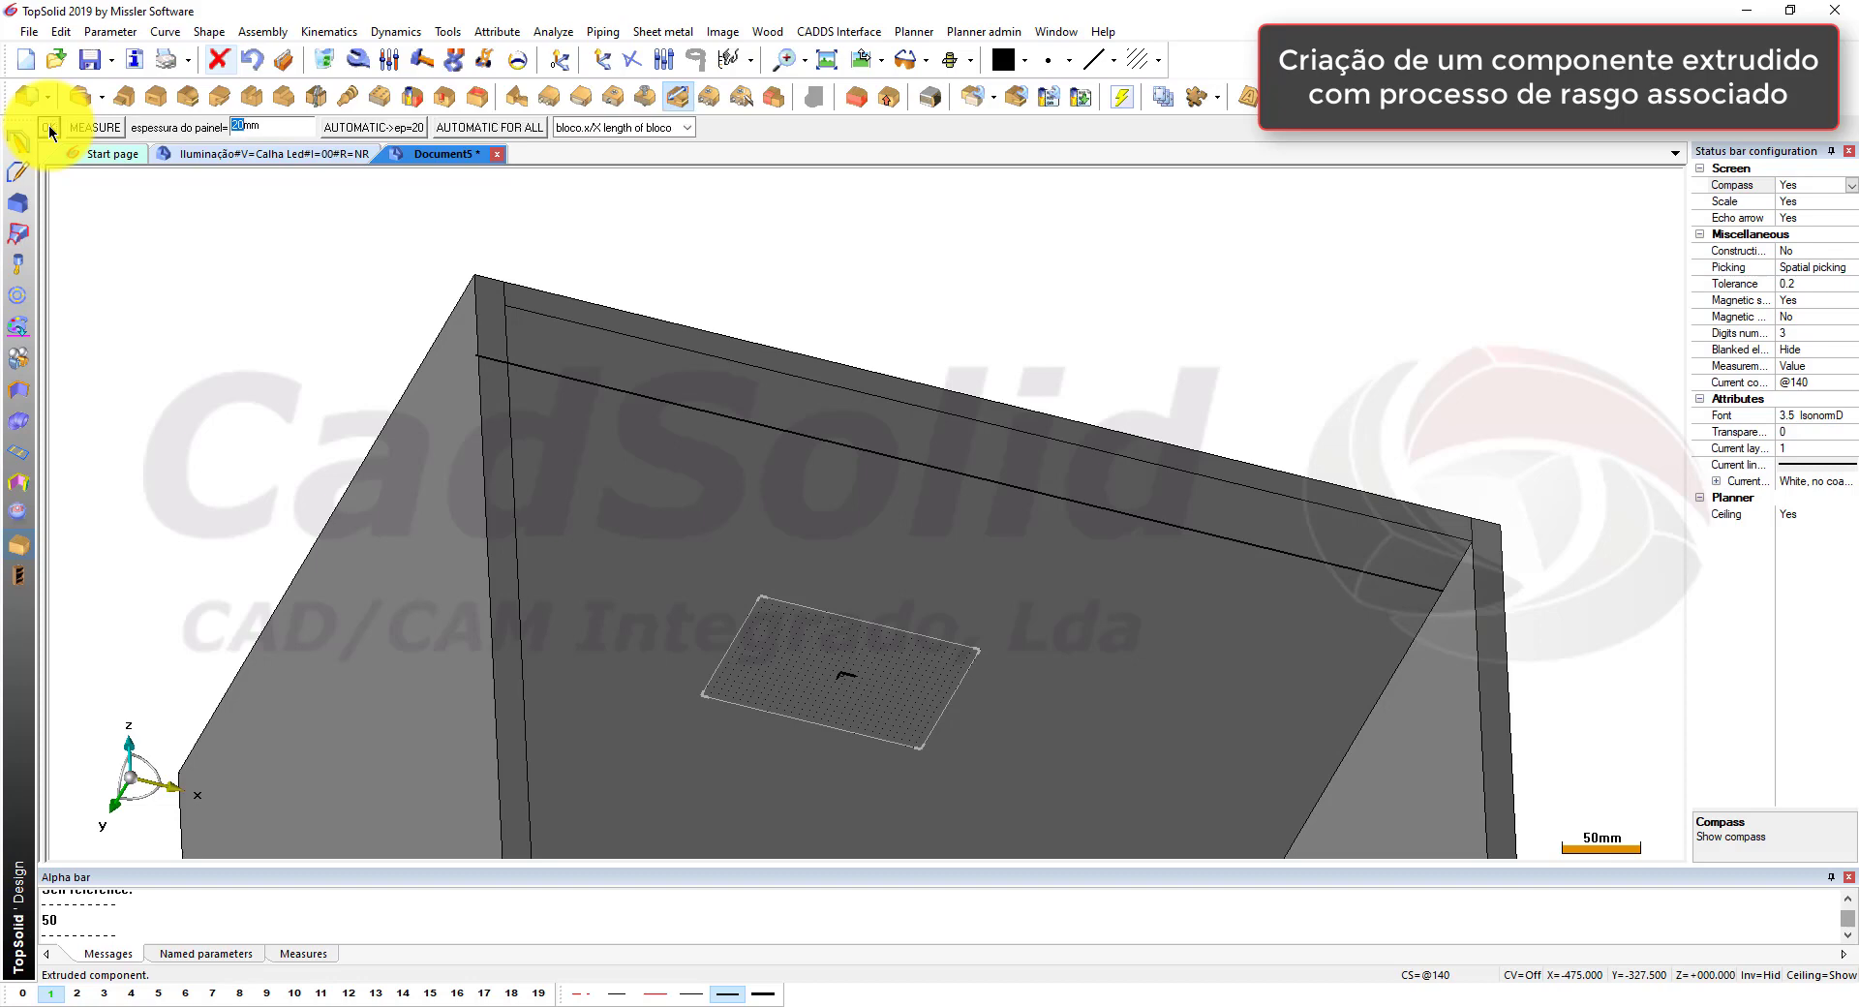
pyautogui.click(50, 129)
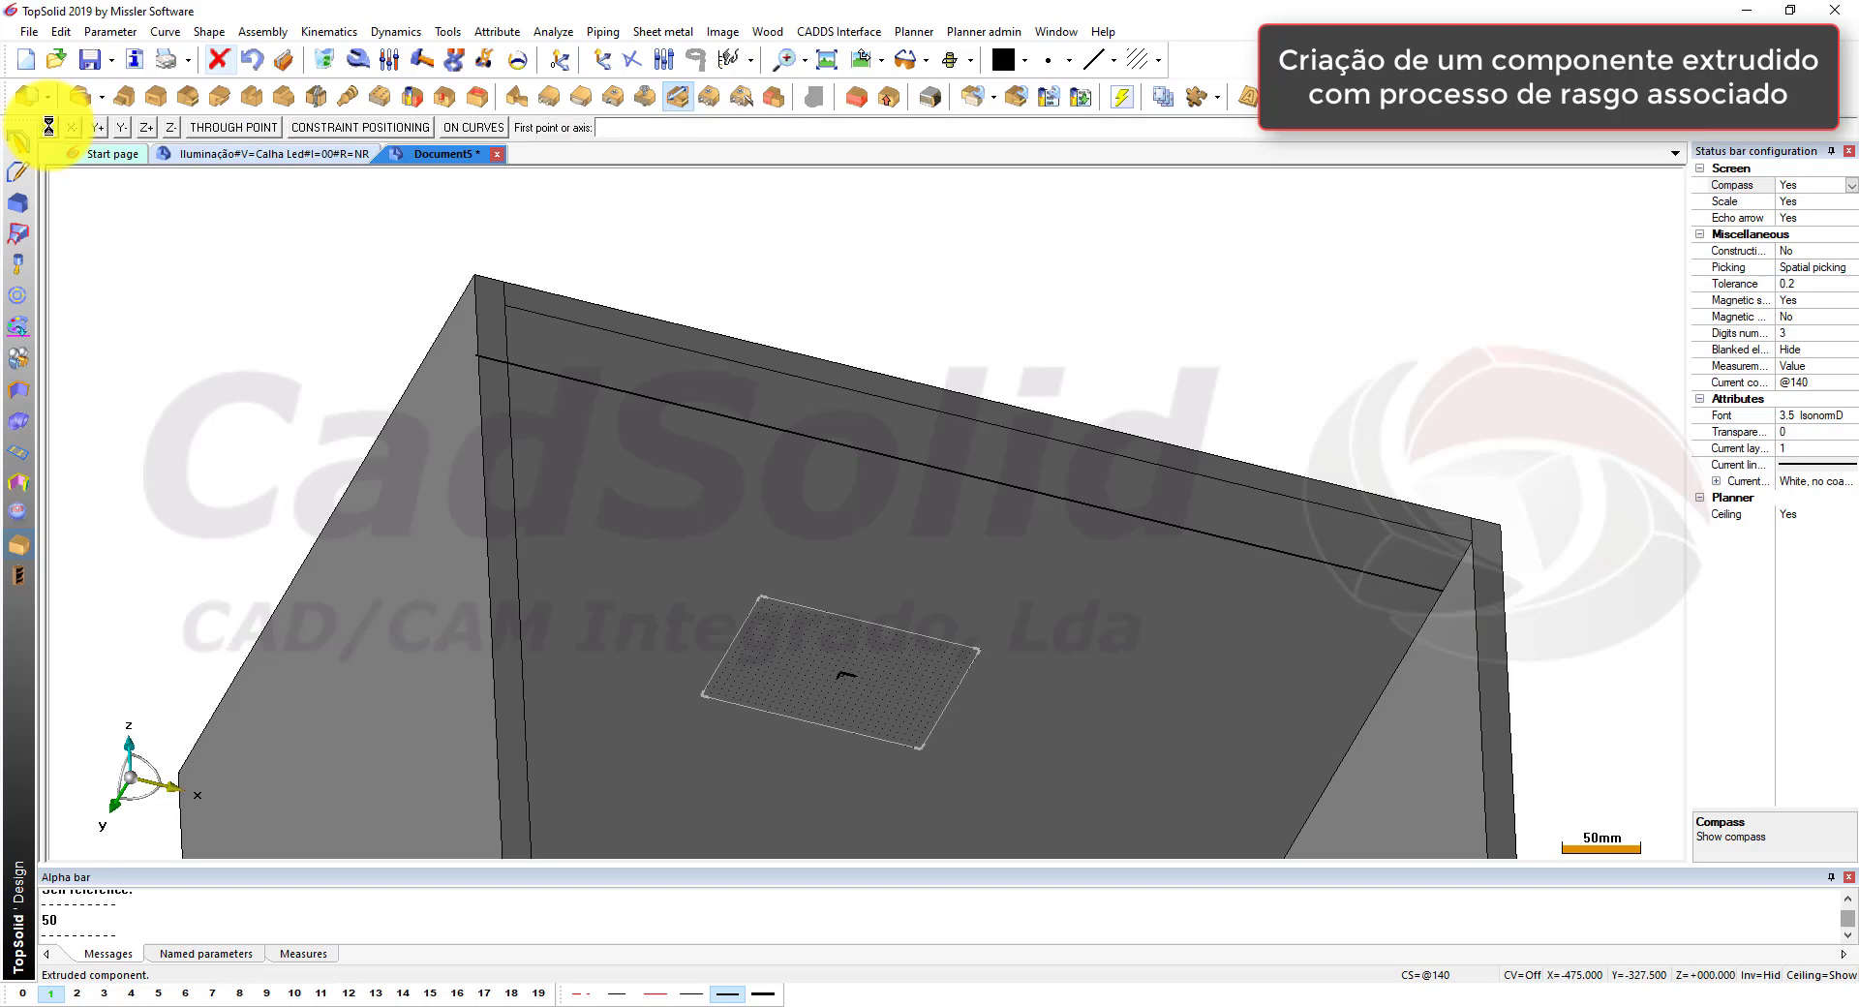
# Step: Place the LED channel along the sketched line using key point P2 and a rotation angle of 180°
pyautogui.click(480, 353)
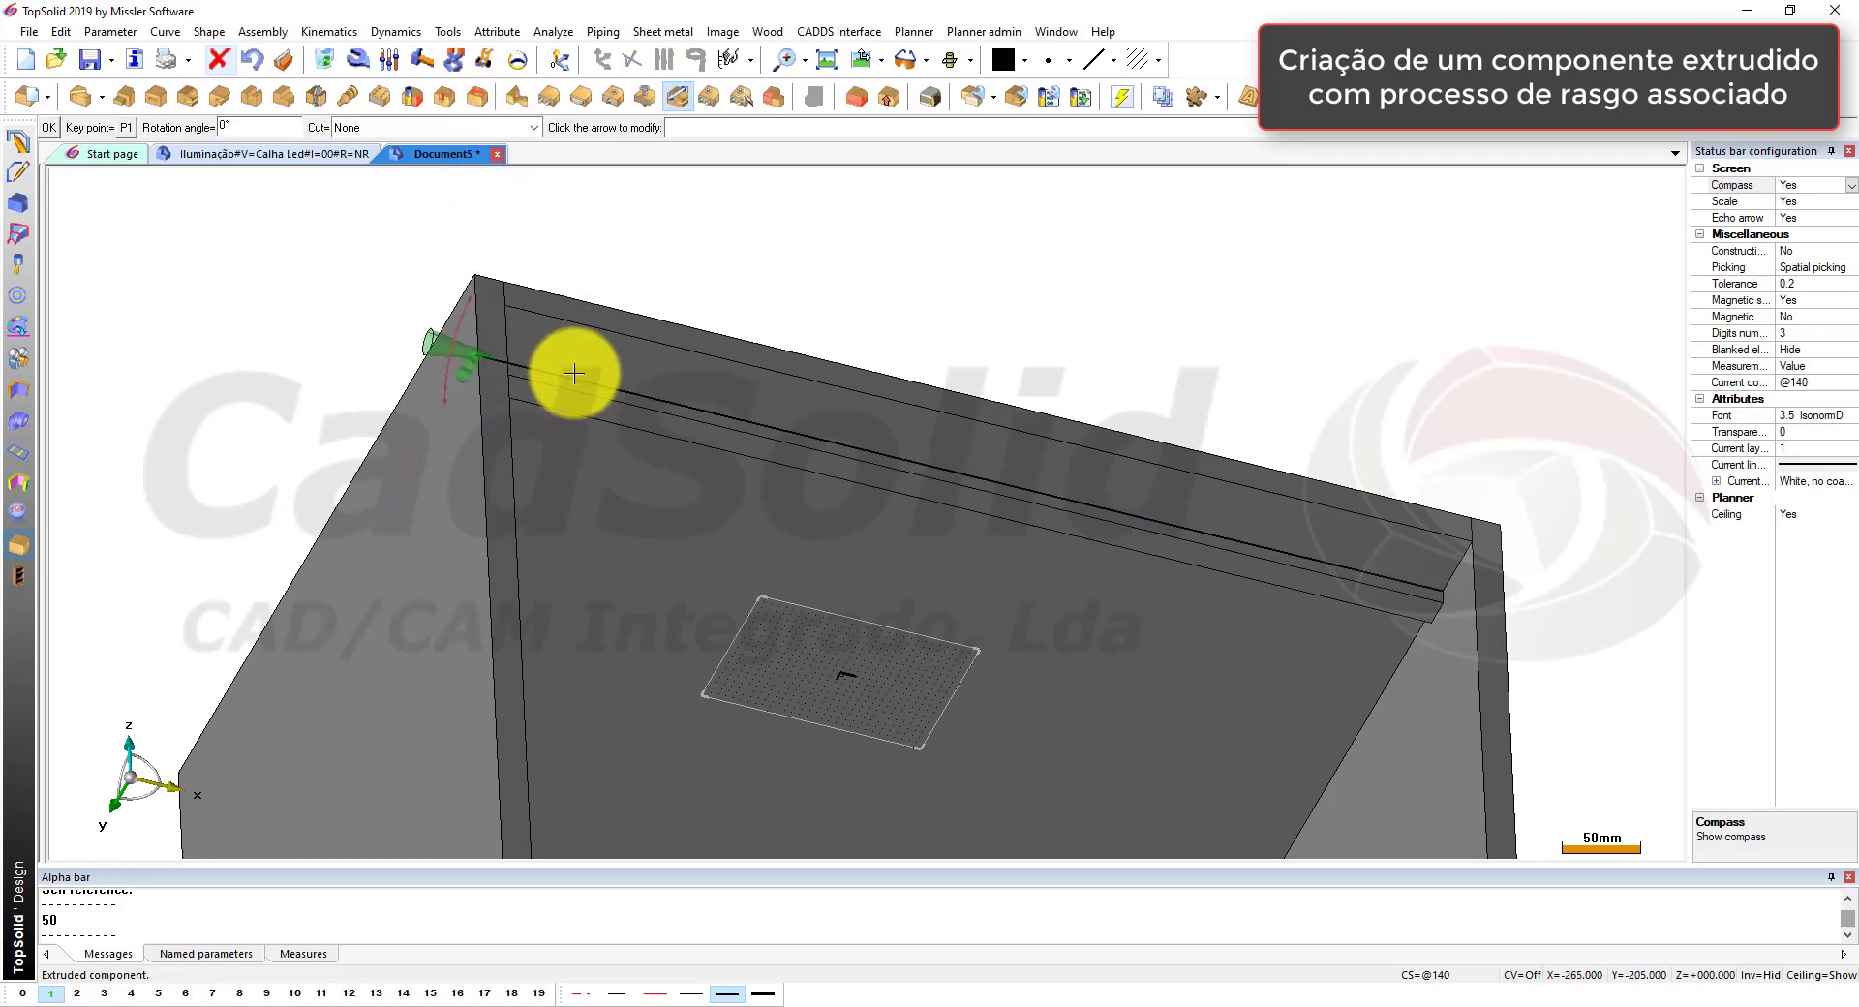
pyautogui.moveTo(746, 361); pyautogui.dragTo(605, 328, button='middle')
pyautogui.scroll(5, 561, 507)
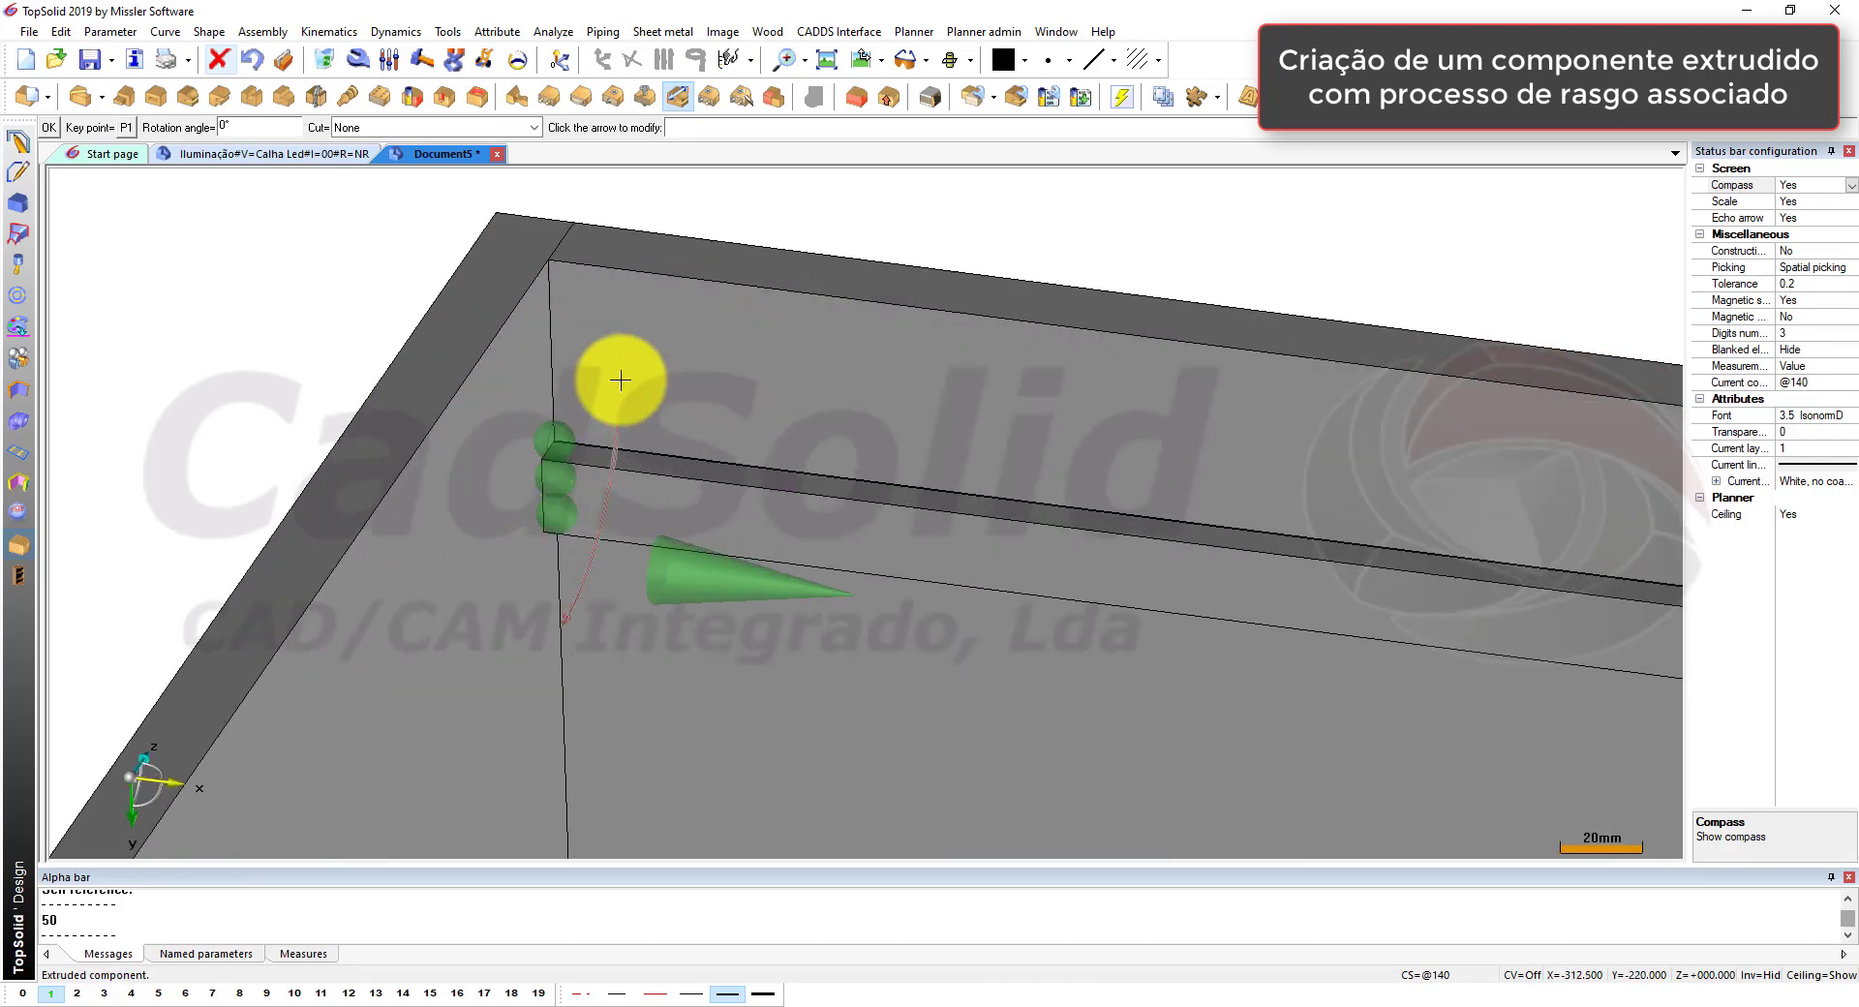
pyautogui.click(127, 127)
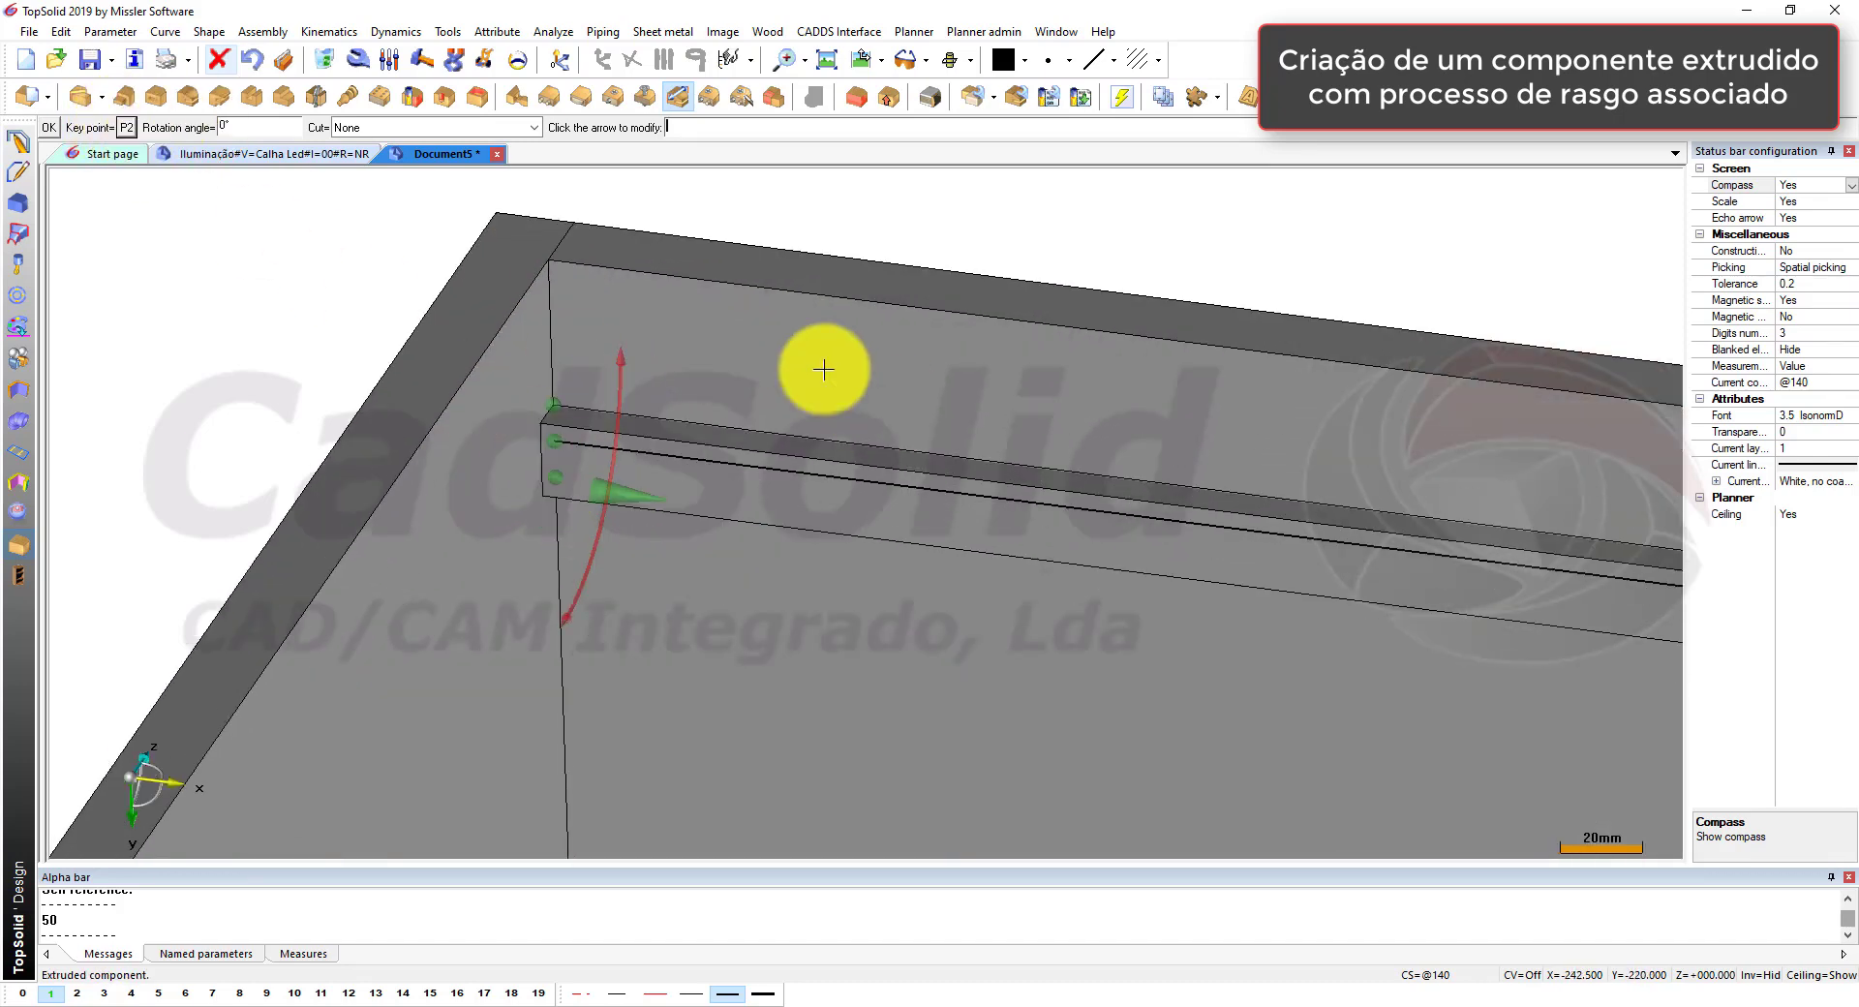
pyautogui.click(641, 456)
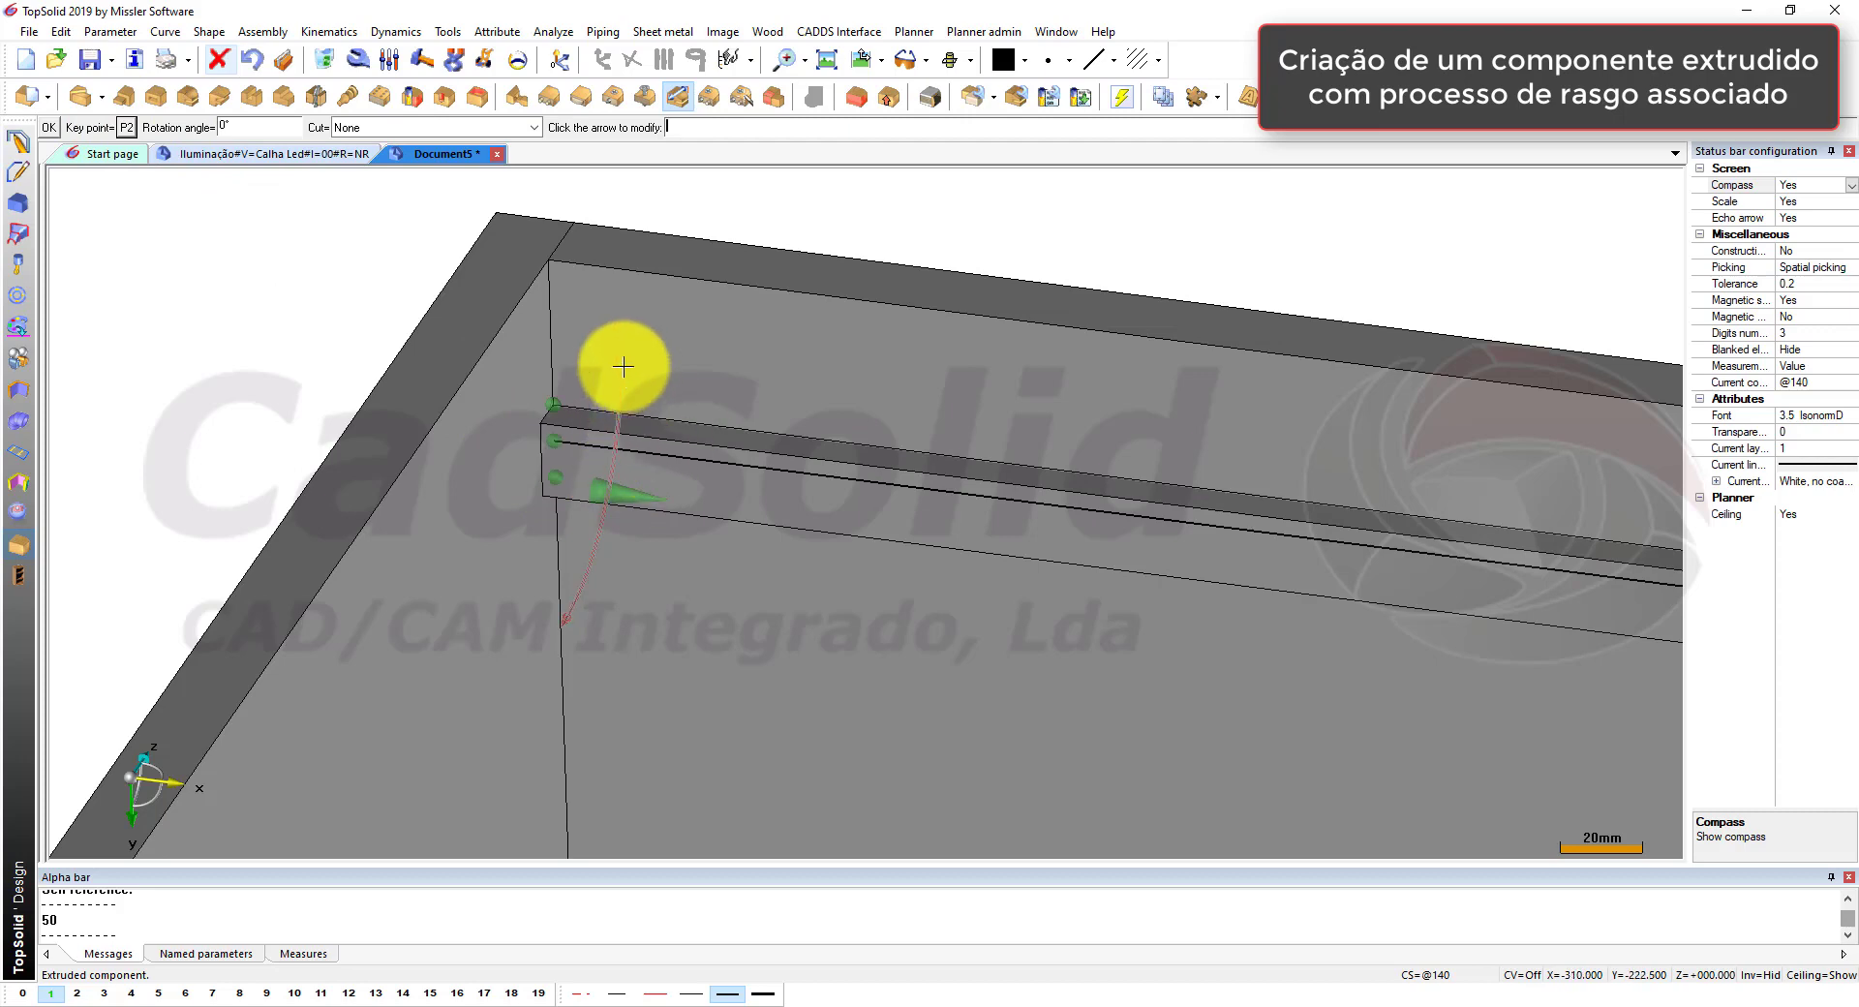
pyautogui.click(558, 260)
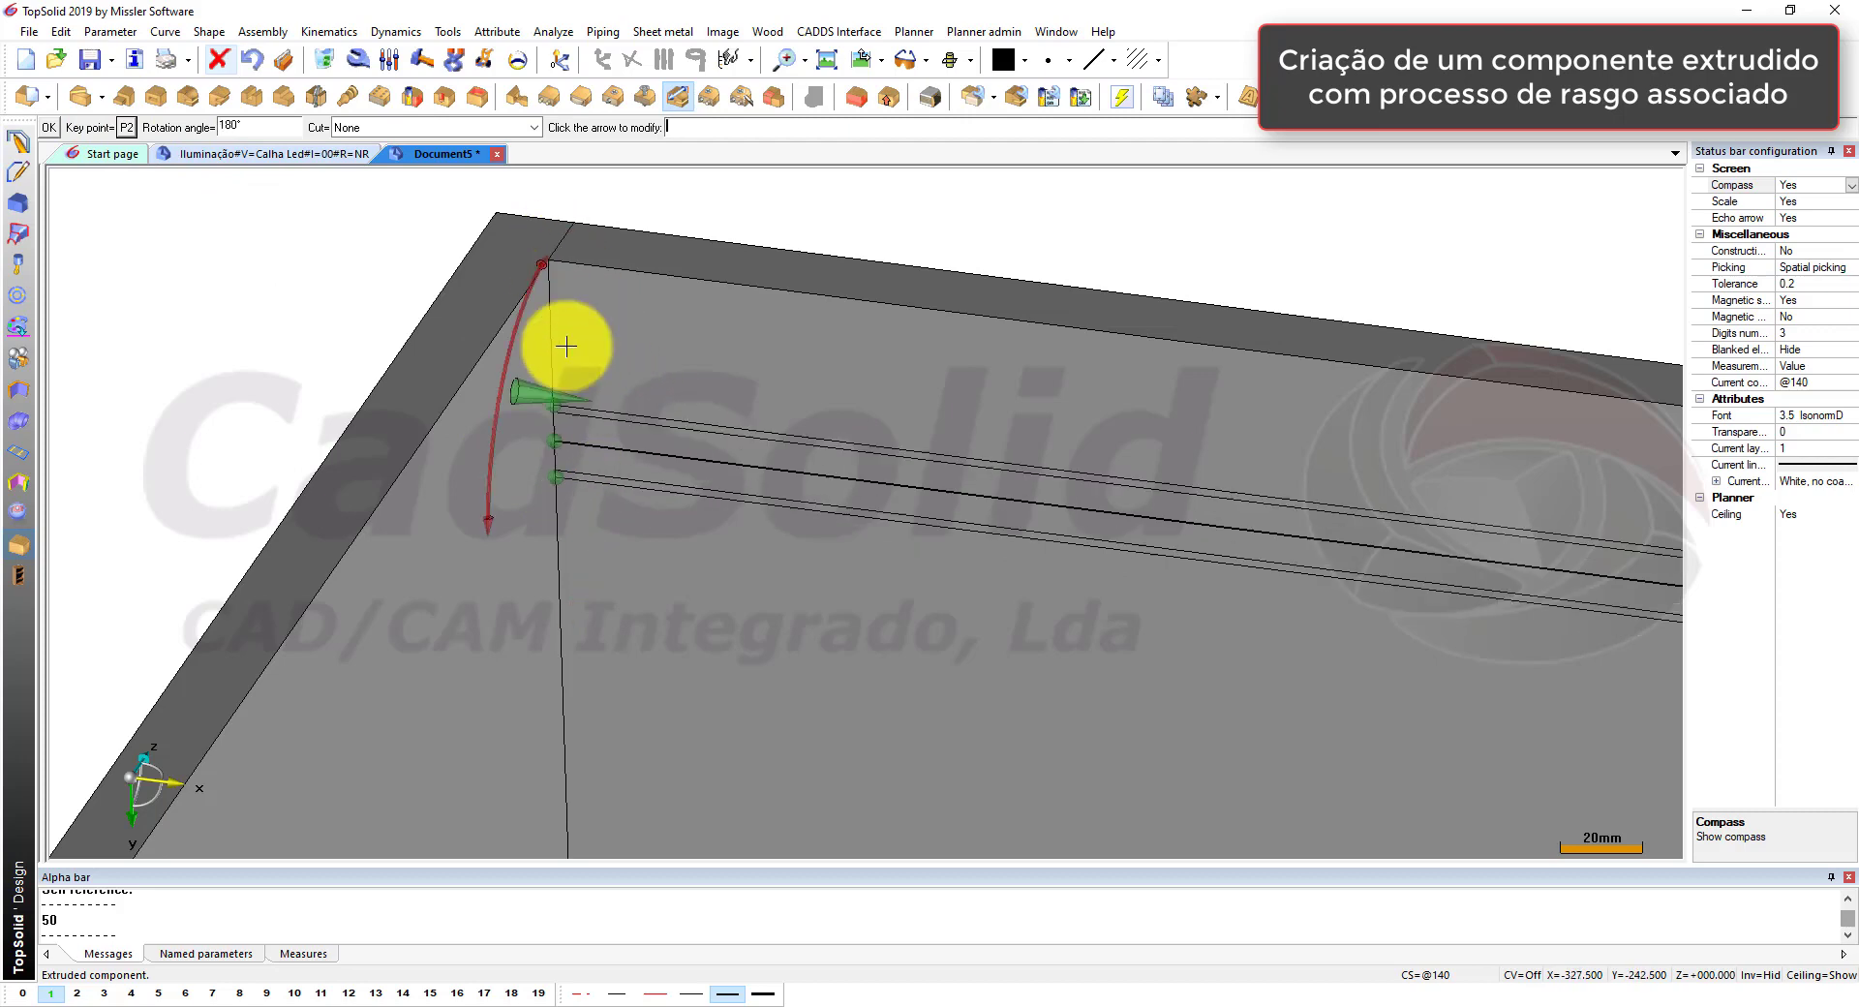
pyautogui.click(48, 127)
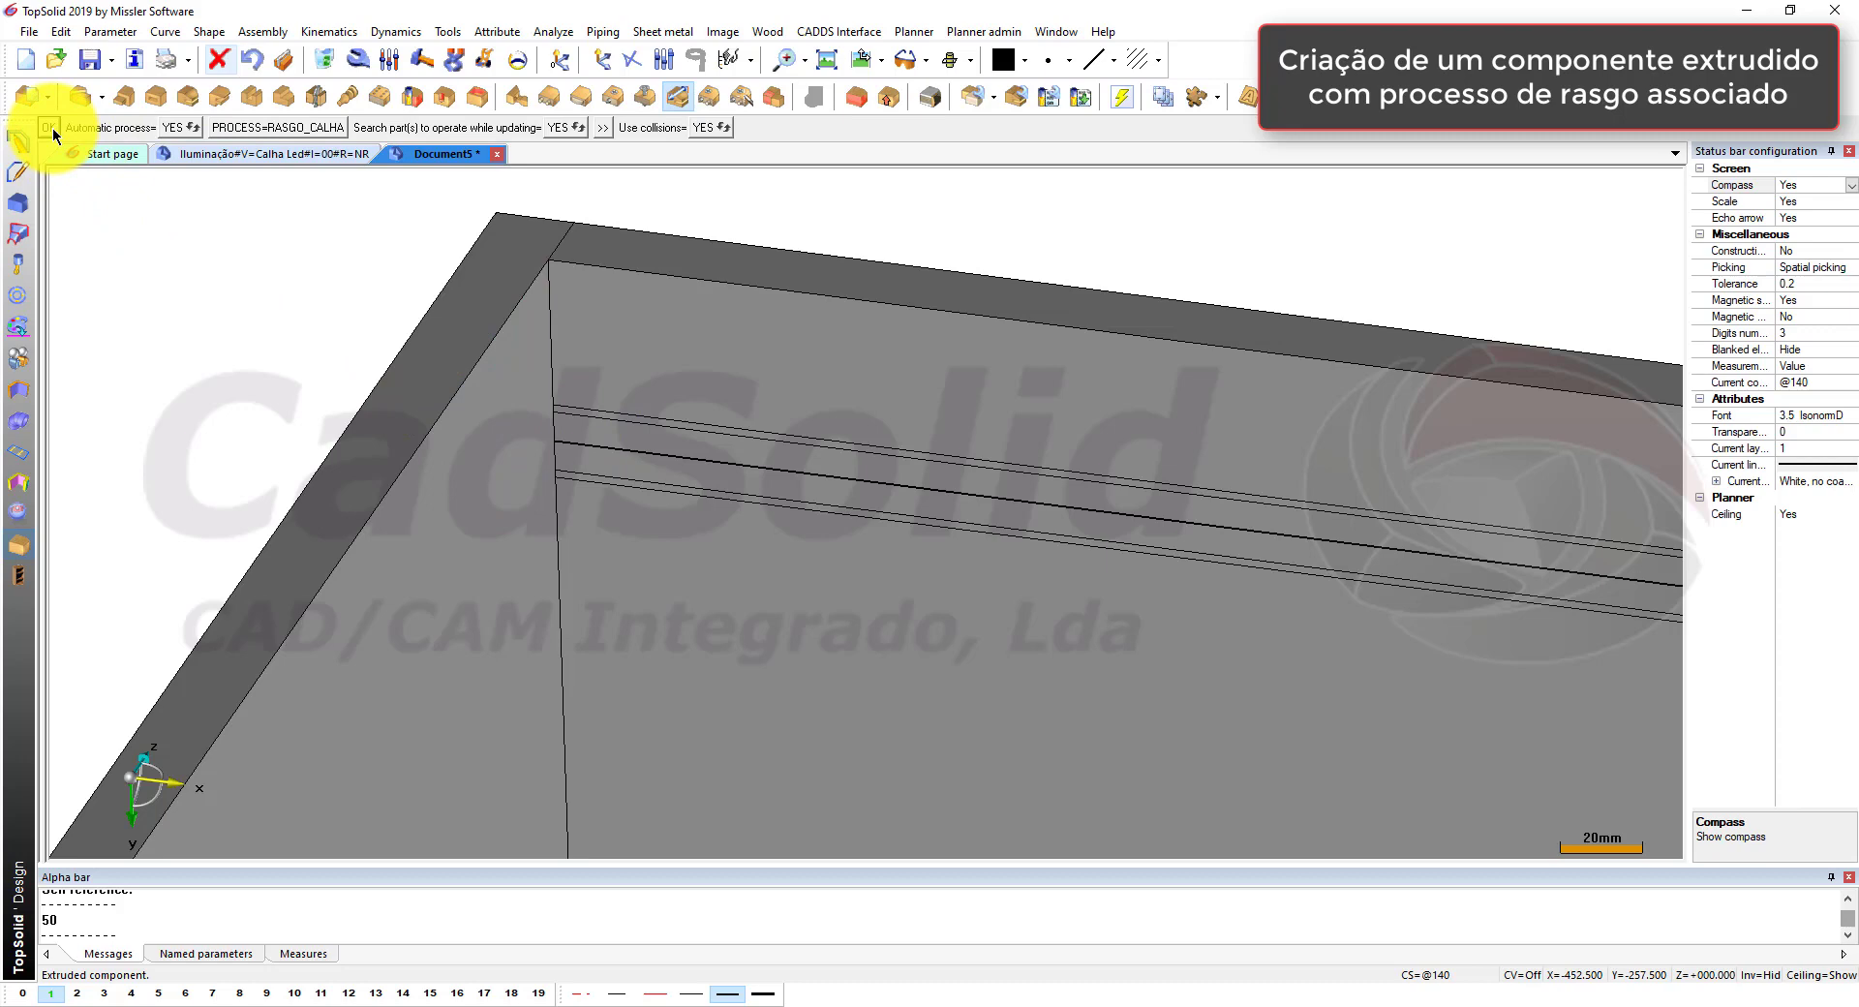
# Step: Try to apply the LED channel's RASGO_CALHA process to all the parts
pyautogui.click(244, 124)
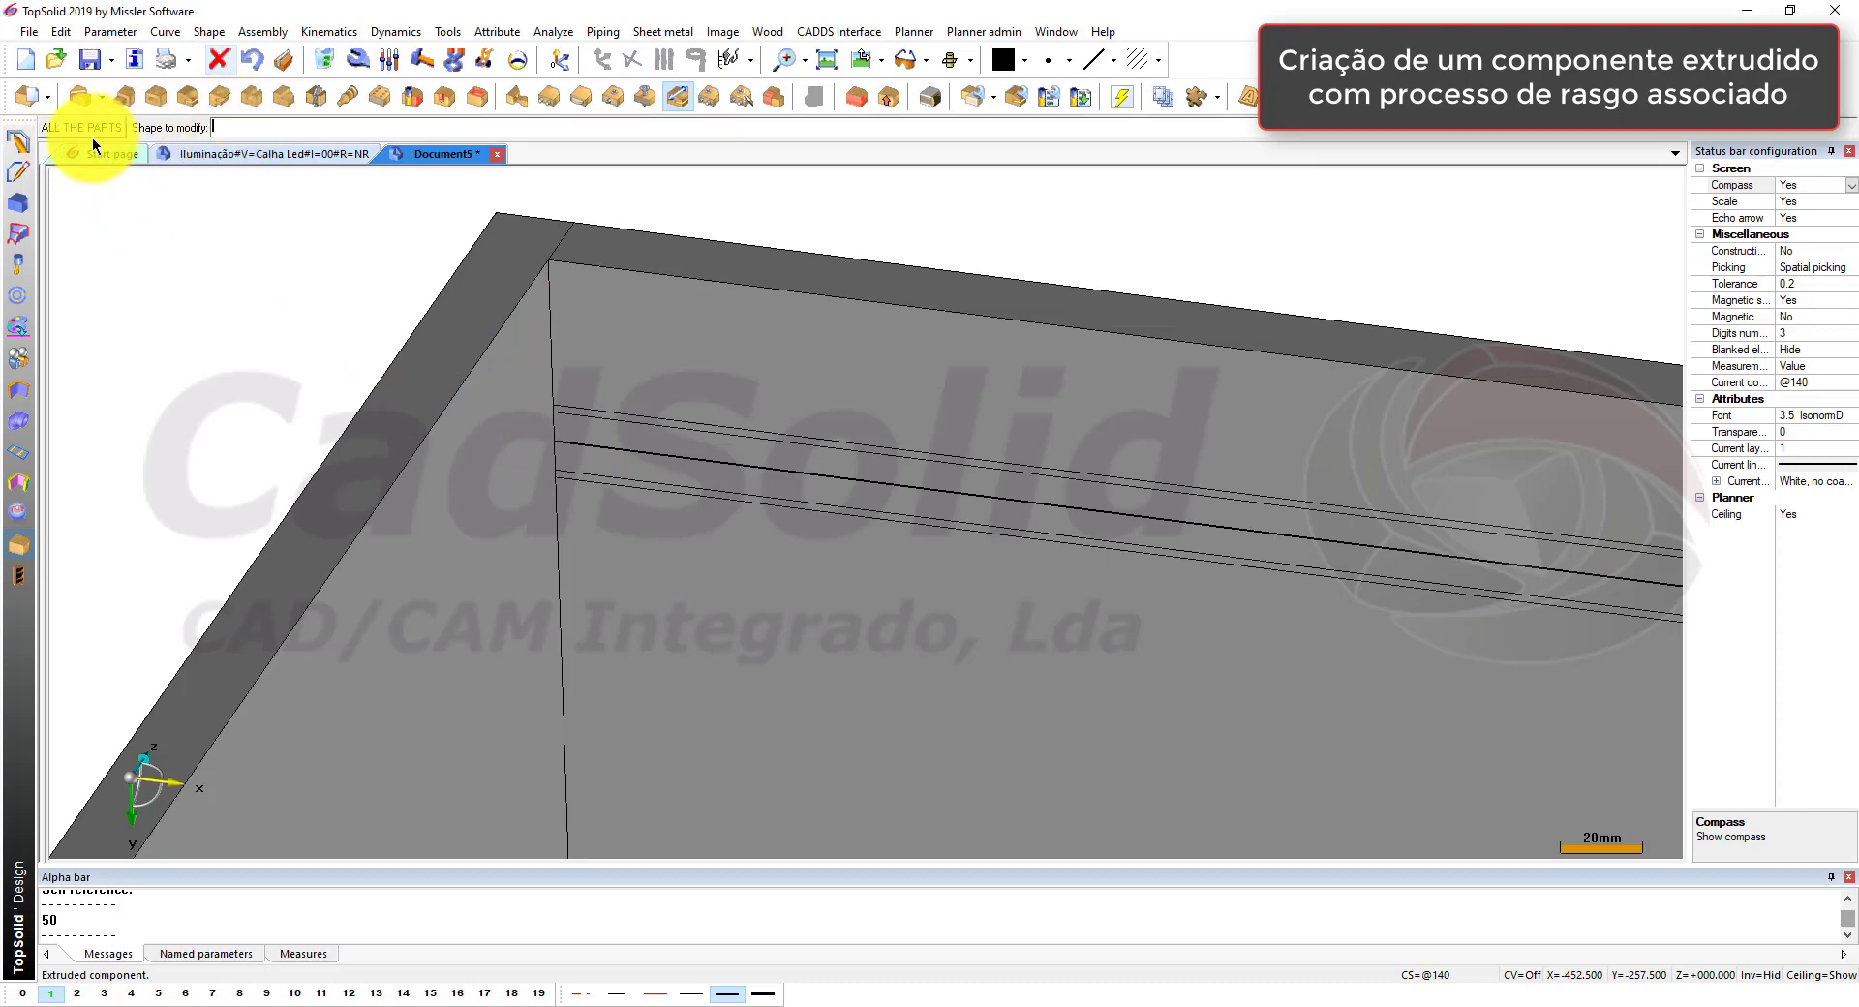
pyautogui.click(91, 127)
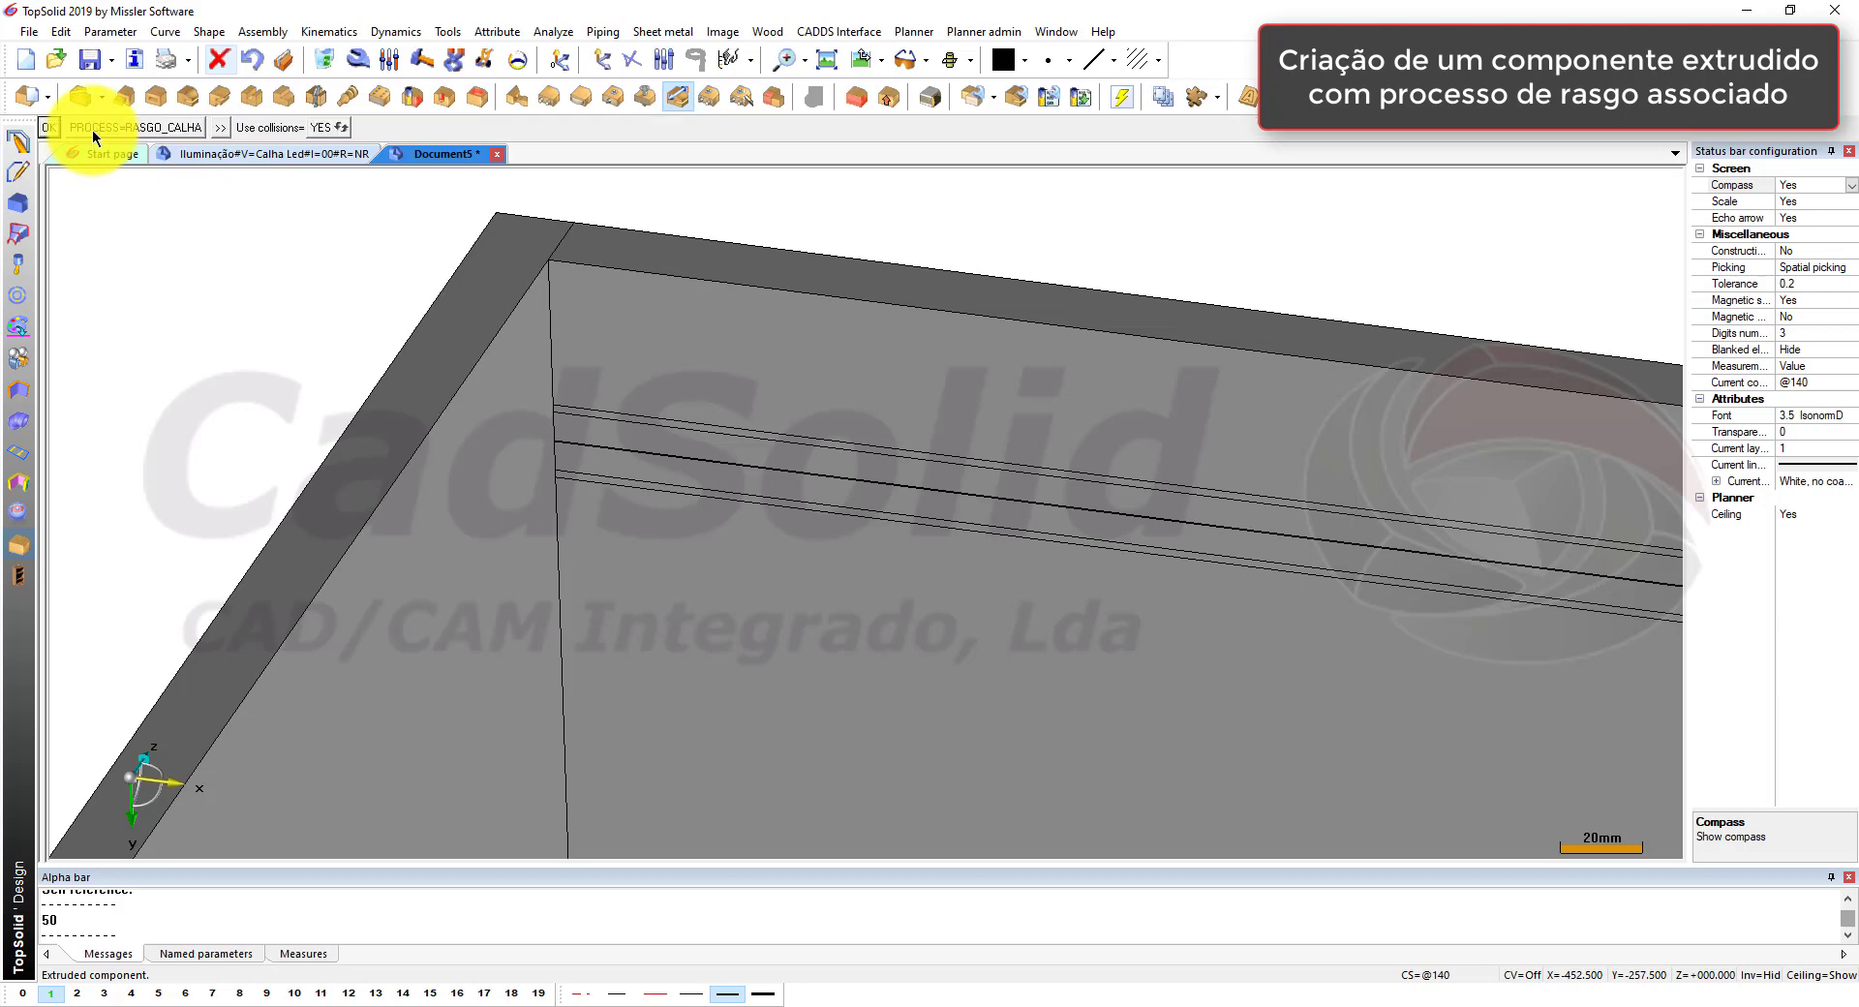
# Step: Insert the cabinet's top panel into the assembly's main set with the designation Topo do caixote and accept the default Sub-assembly definition
pyautogui.doubleClick(41, 190)
pyautogui.click(144, 181)
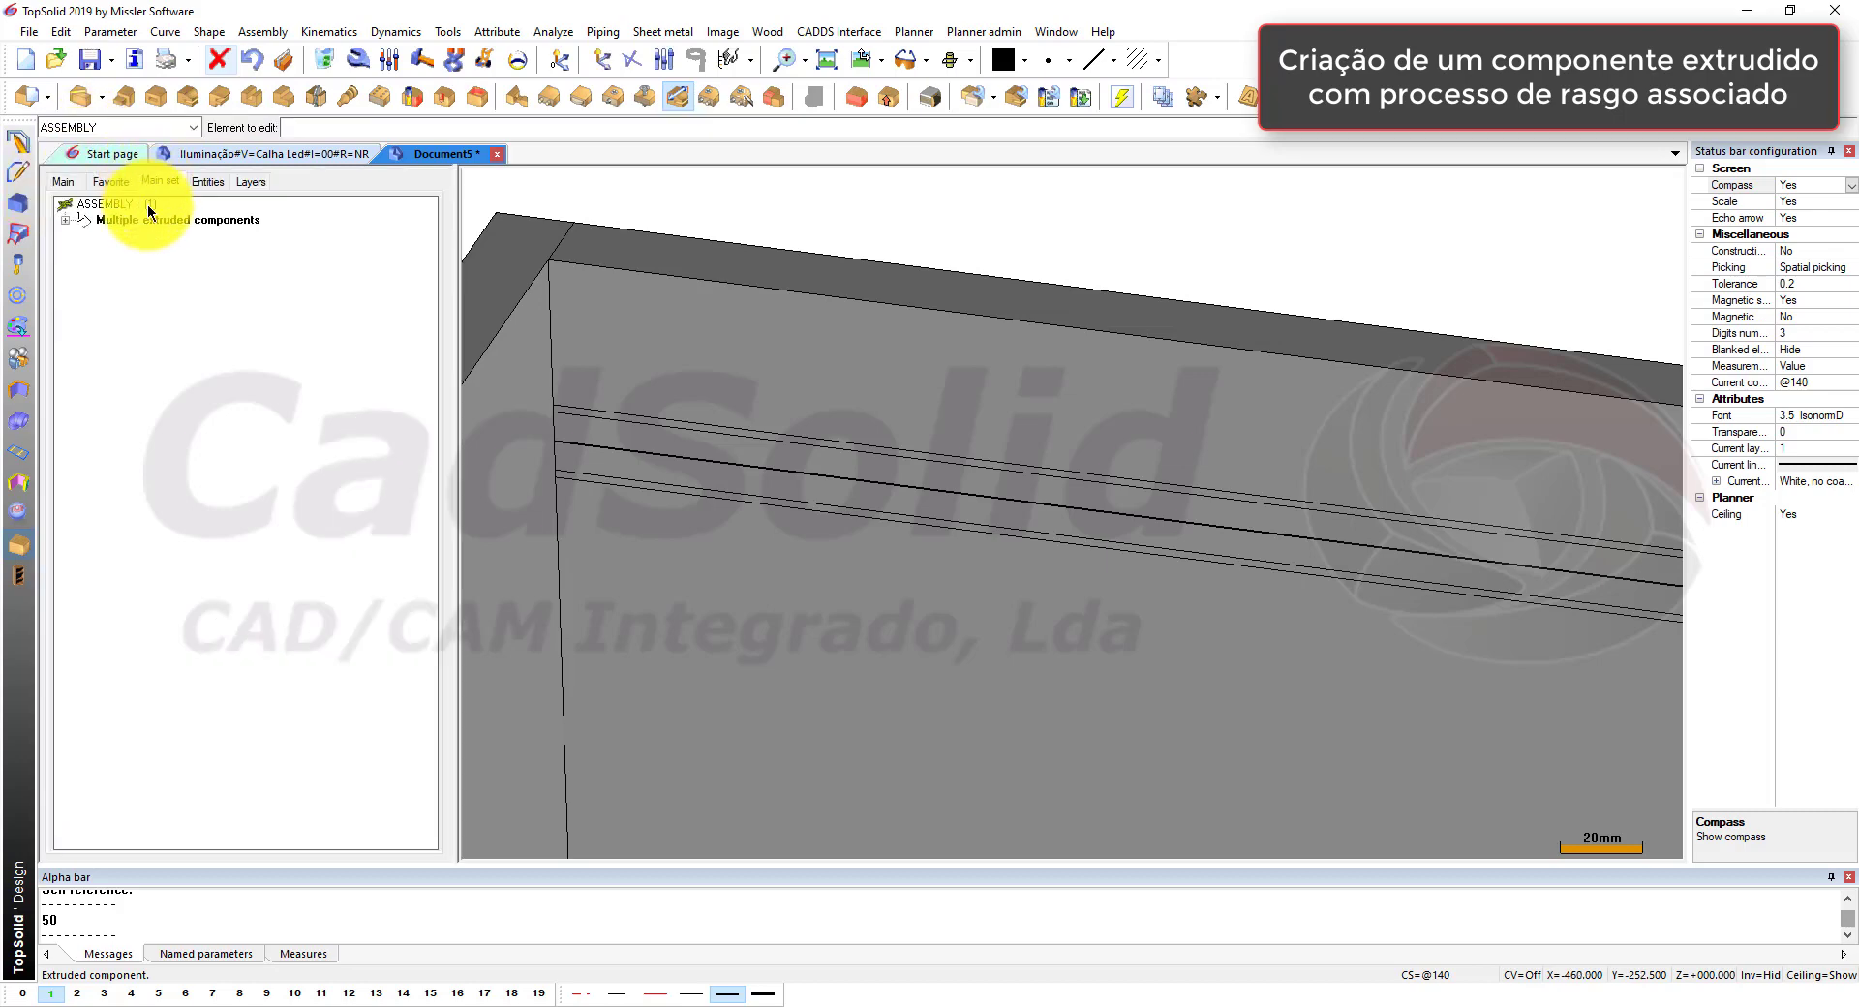
pyautogui.rightClick(116, 202)
pyautogui.click(132, 236)
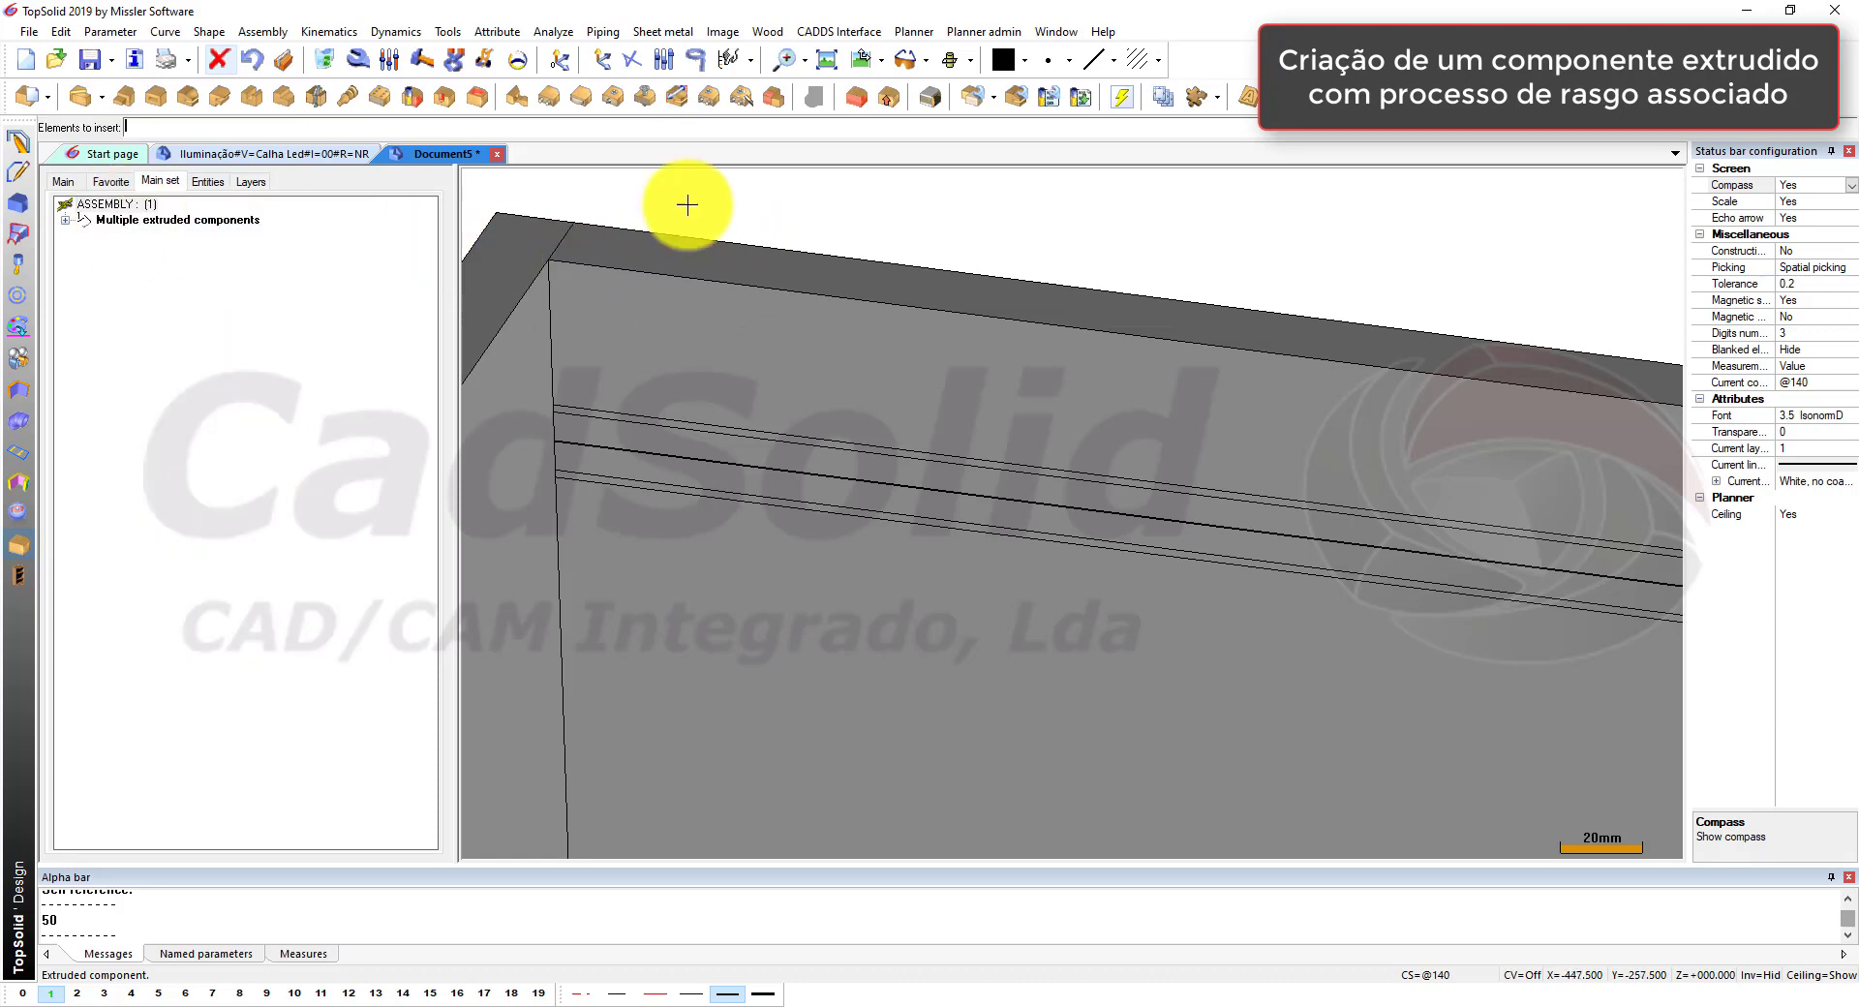
pyautogui.scroll(-3, 854, 260)
pyautogui.click(909, 300)
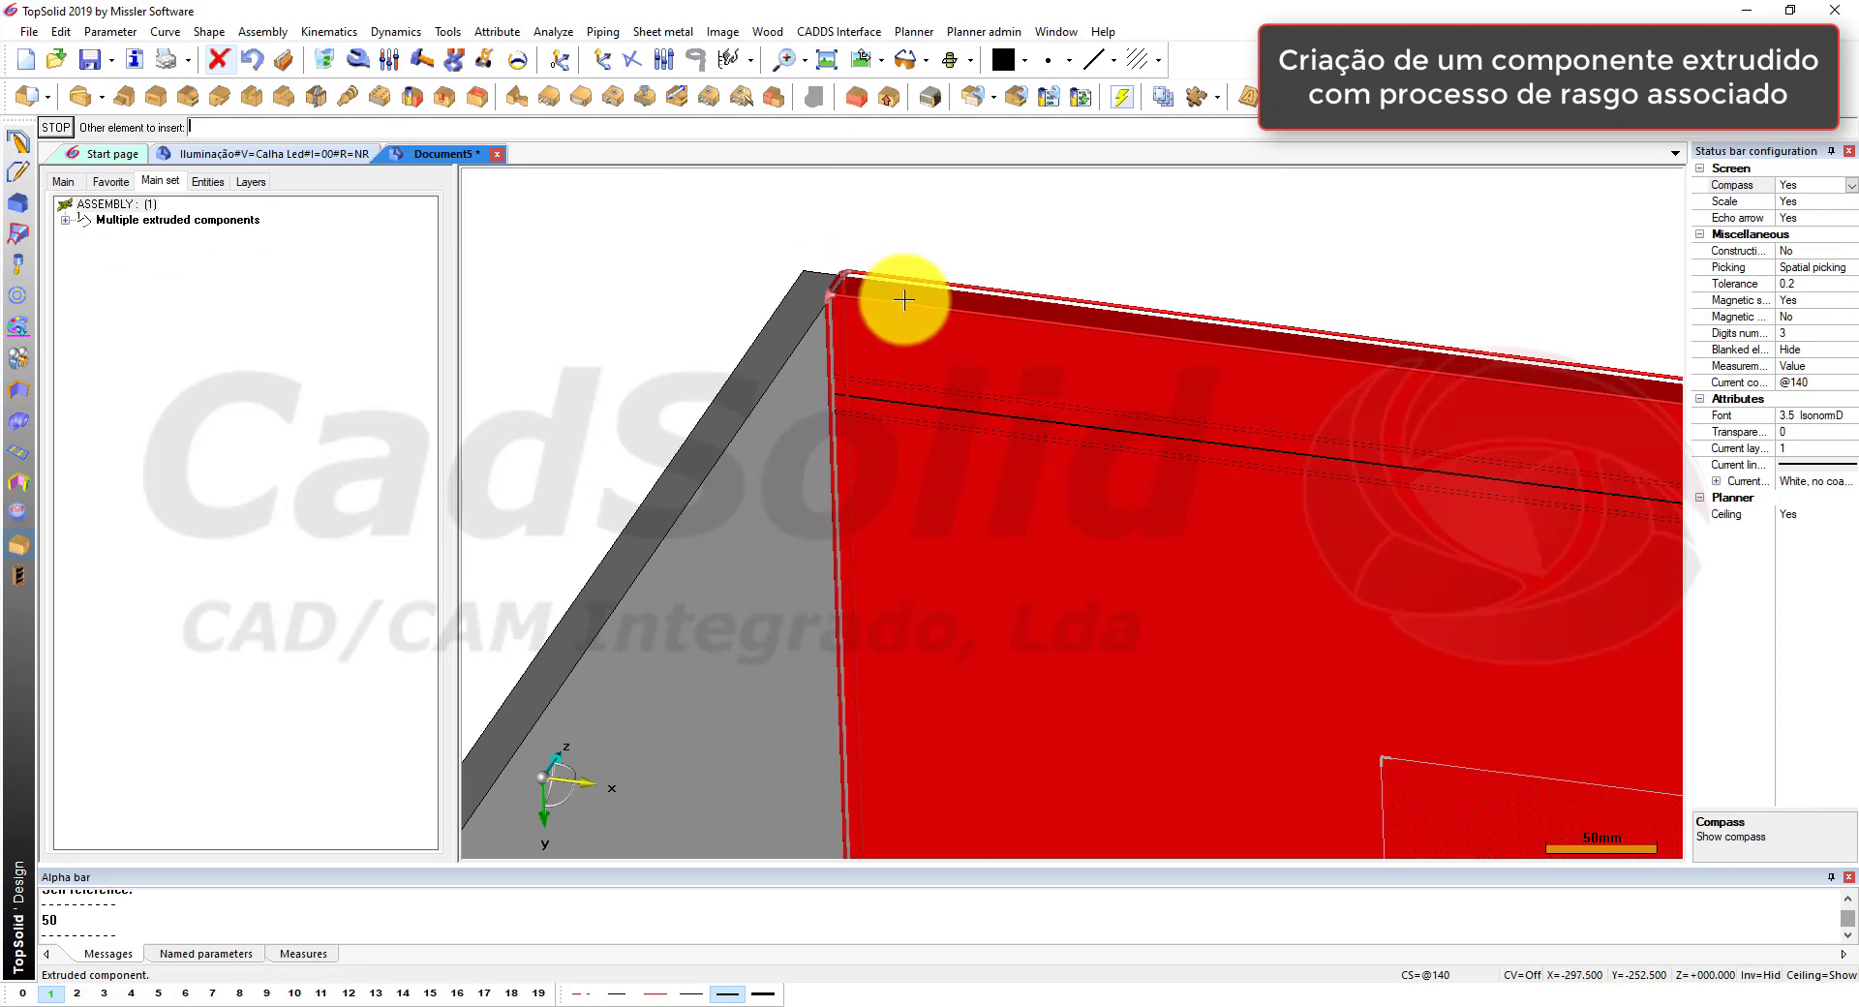
pyautogui.click(1098, 224)
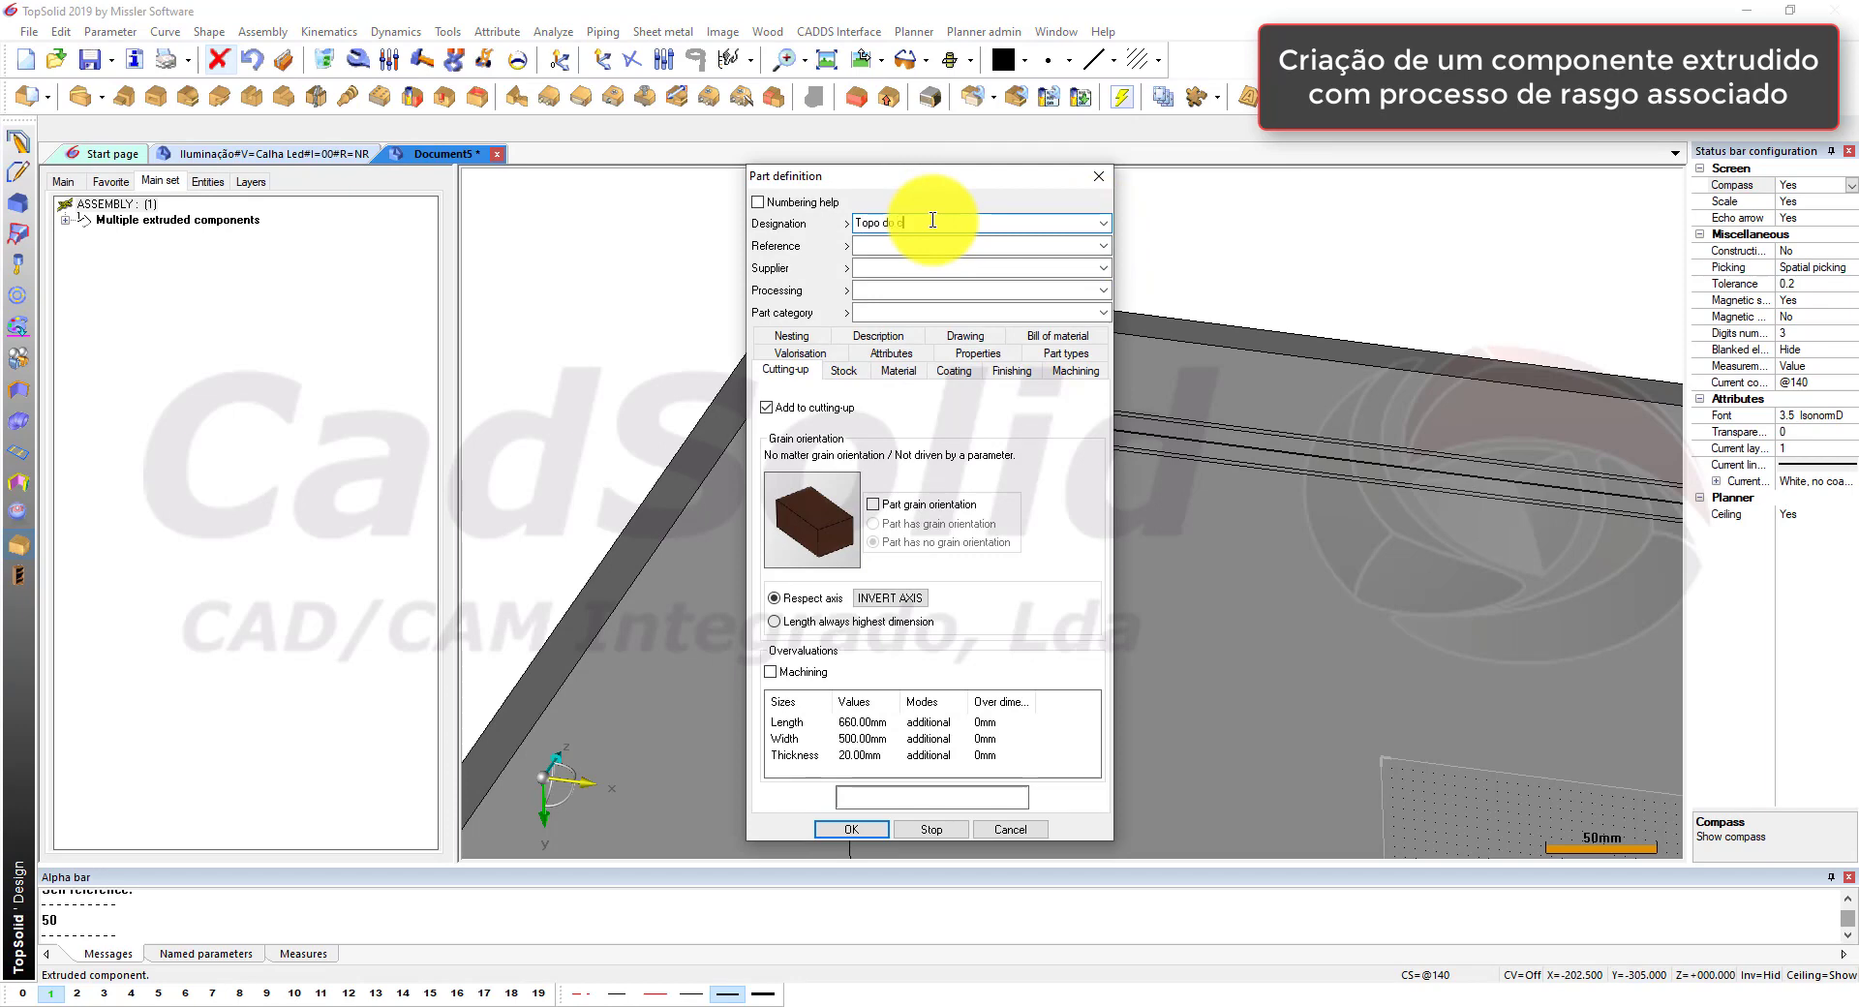
pyautogui.press('Return')
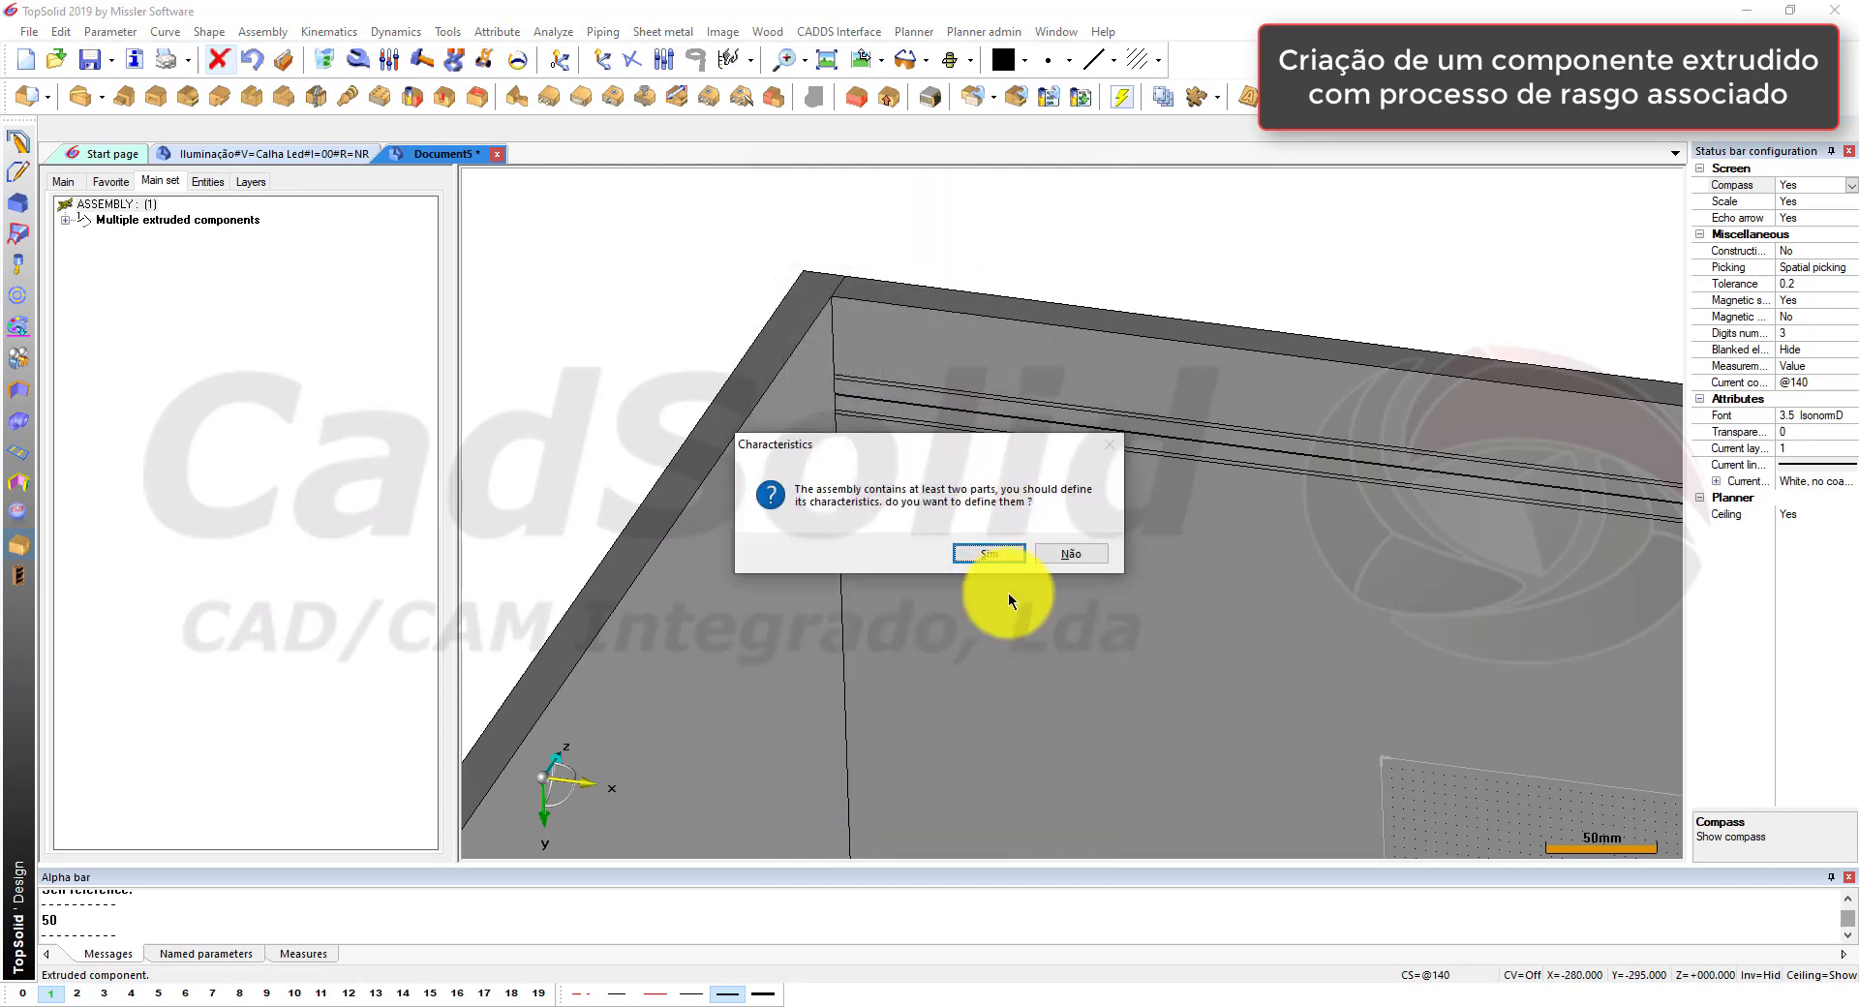
pyautogui.click(997, 550)
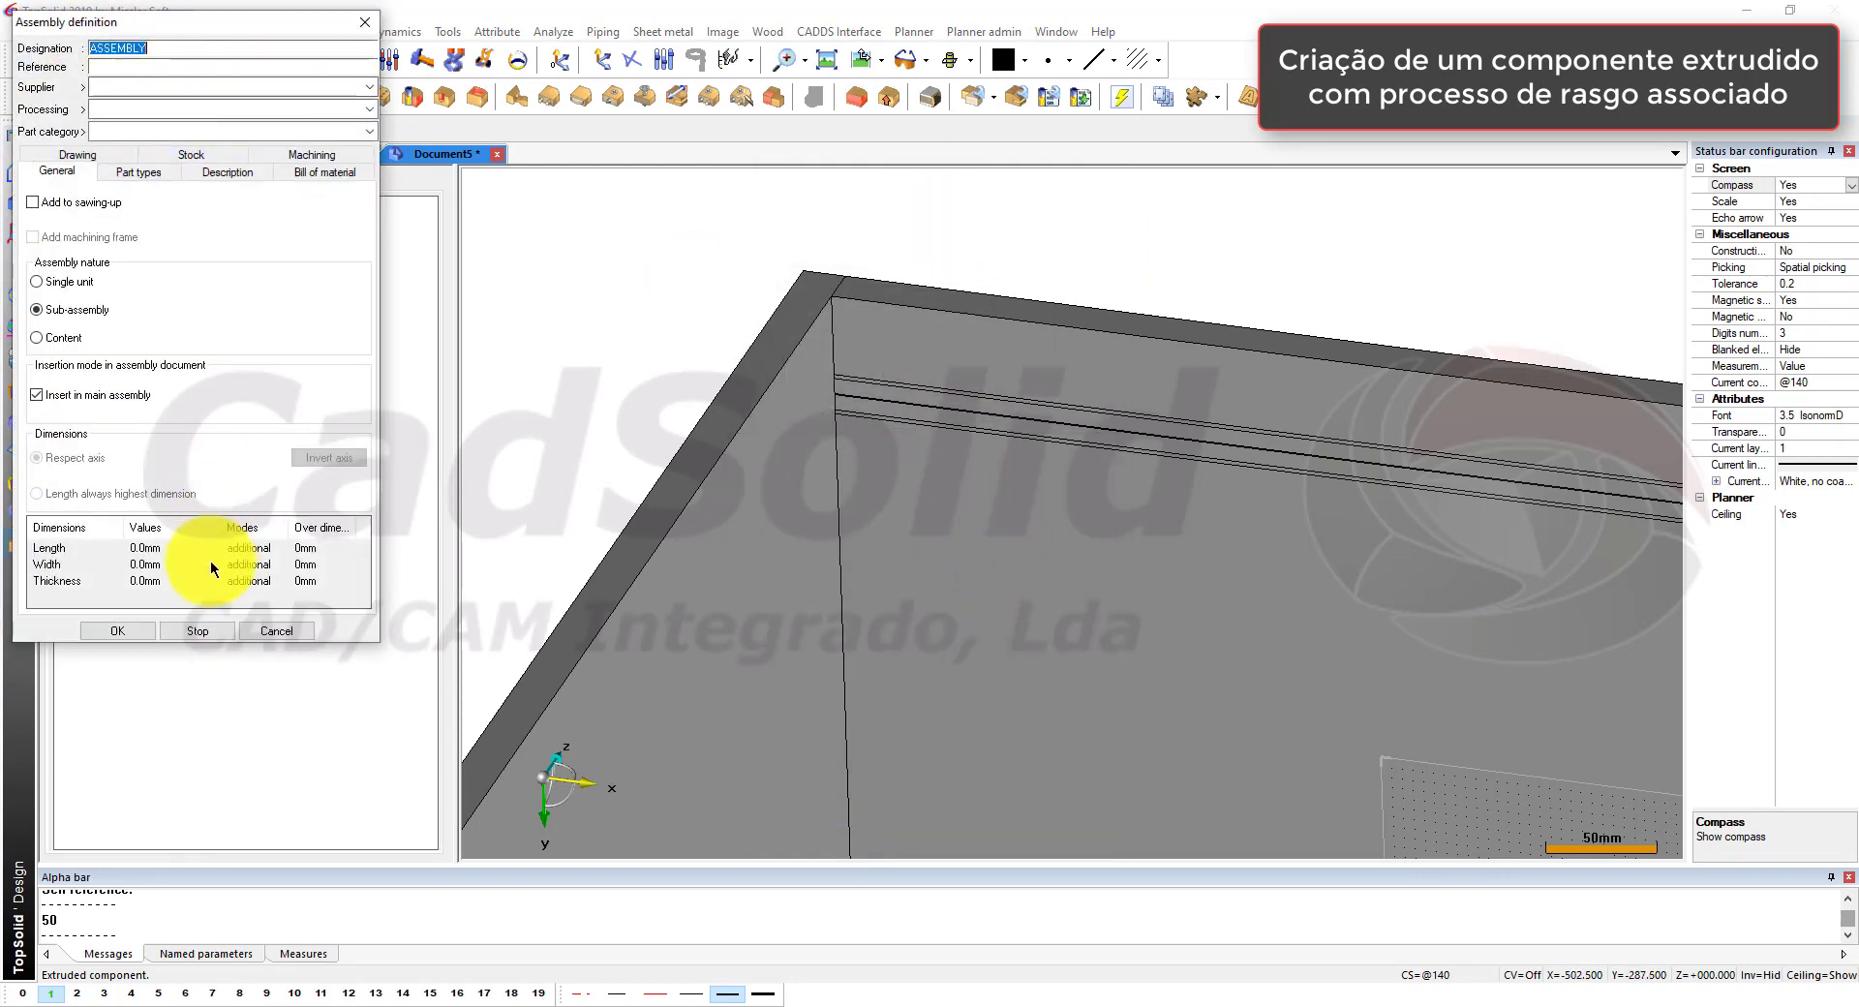
pyautogui.click(116, 625)
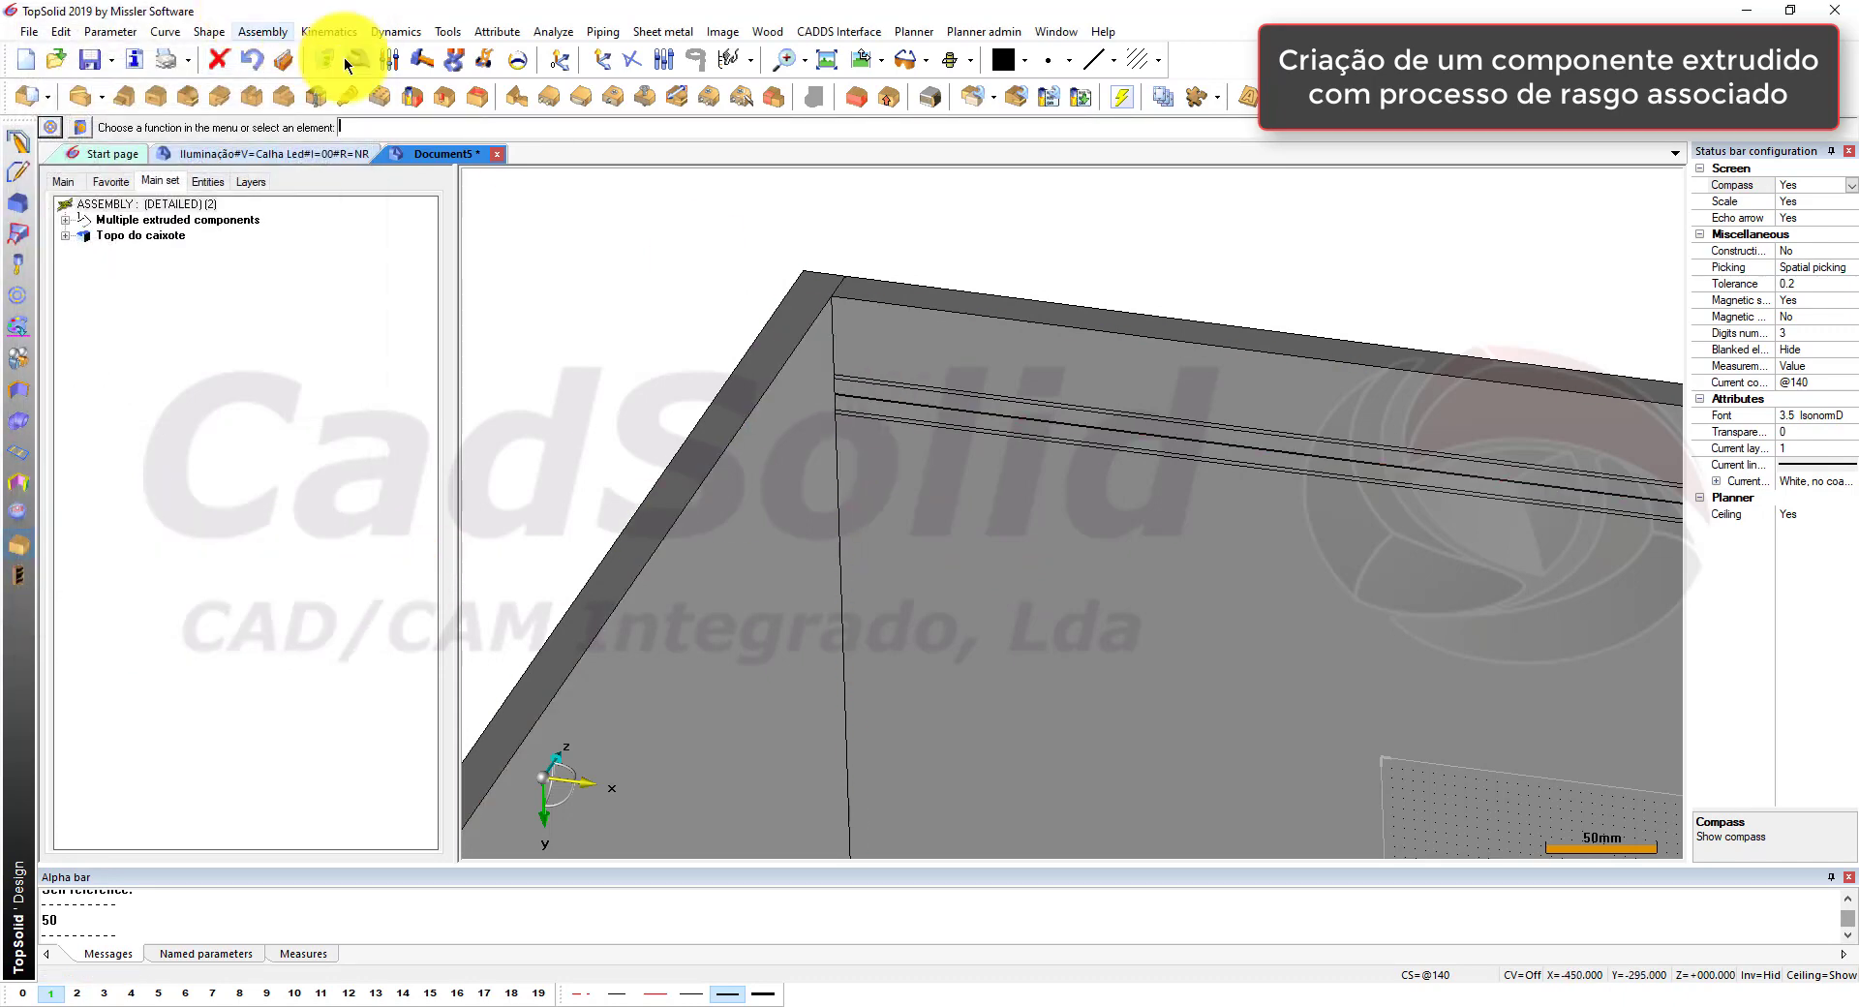
# Step: Use the LED channel's RASGO_CALHA tool process on all the parts to cut the groove in the top panel
pyautogui.click(271, 31)
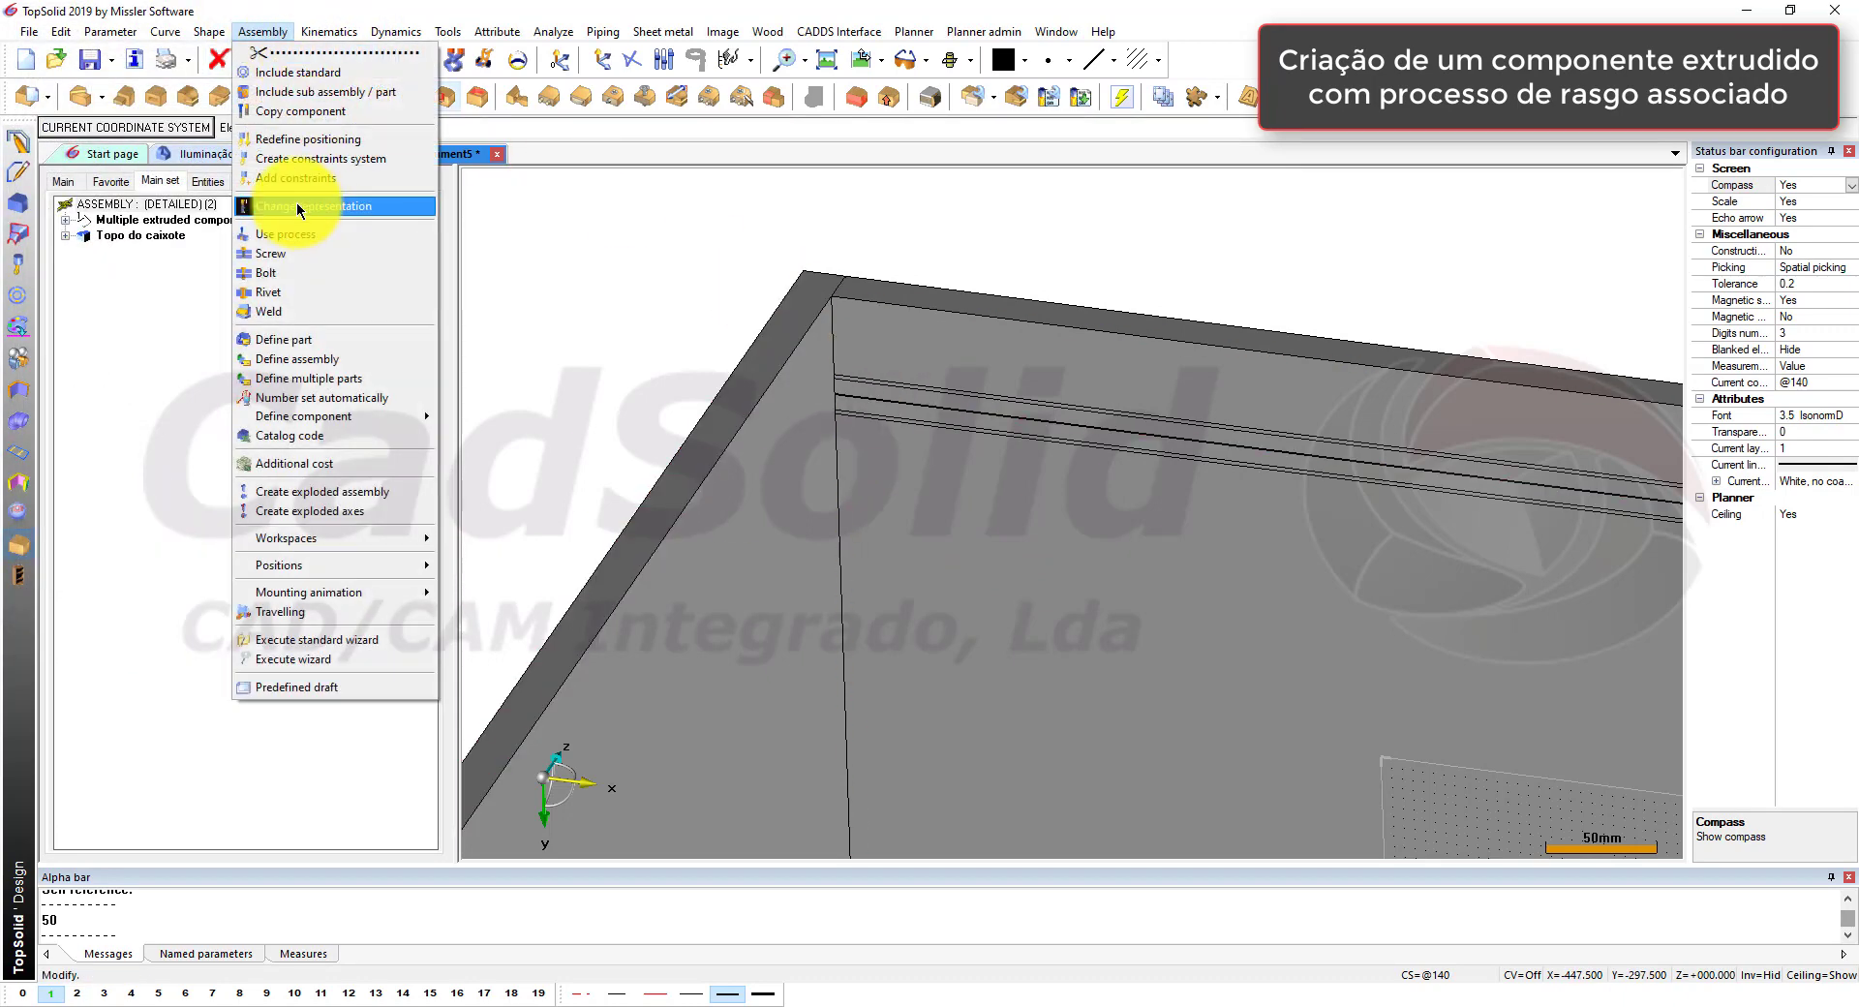
pyautogui.click(290, 232)
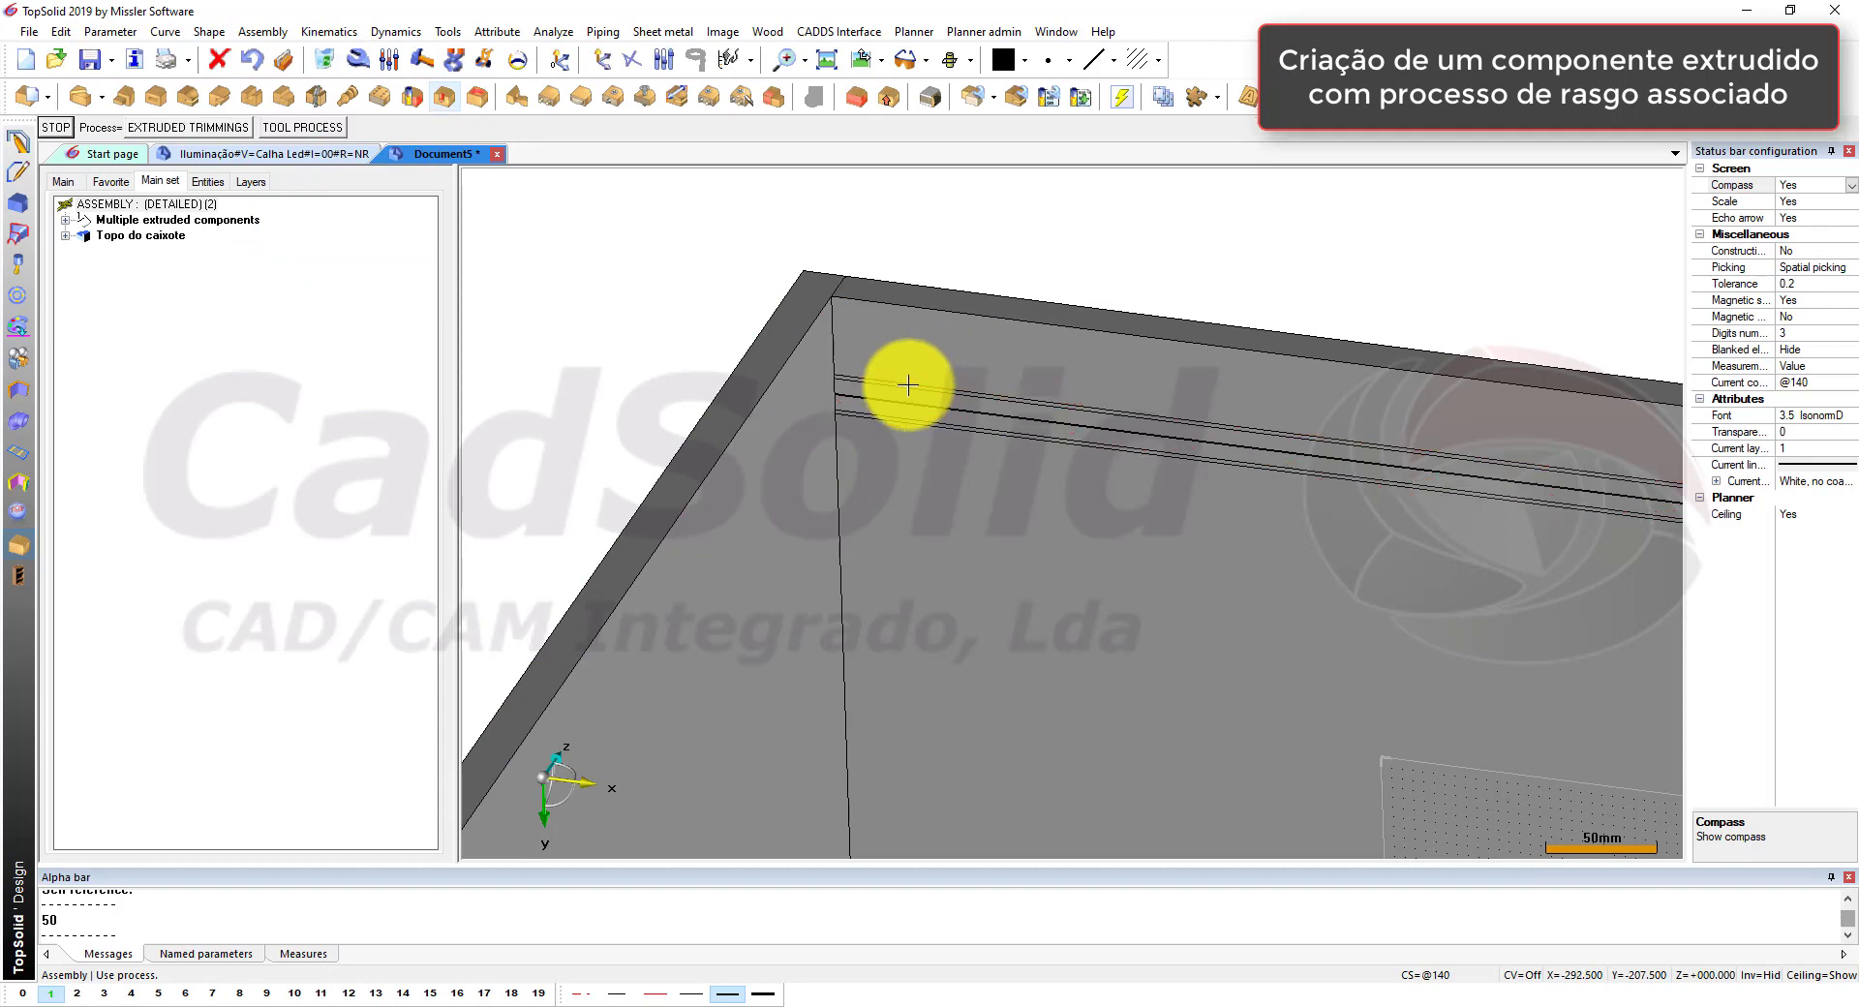
pyautogui.click(48, 132)
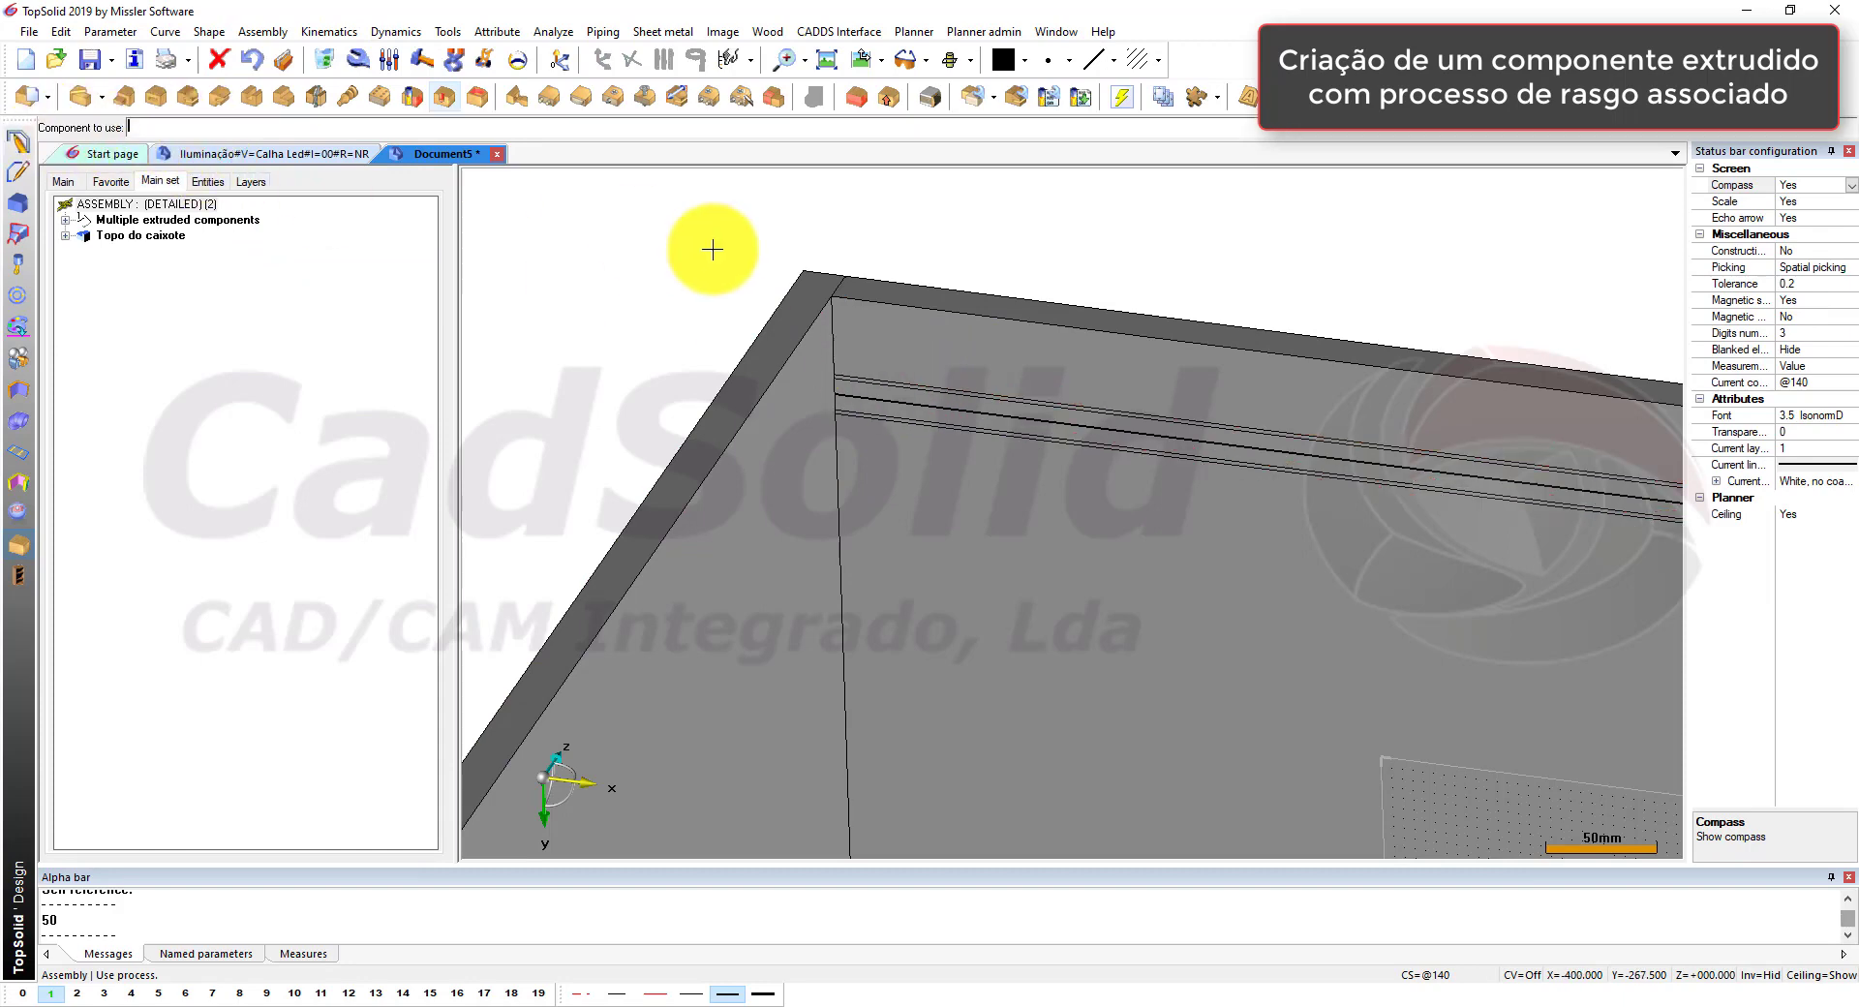
pyautogui.click(921, 400)
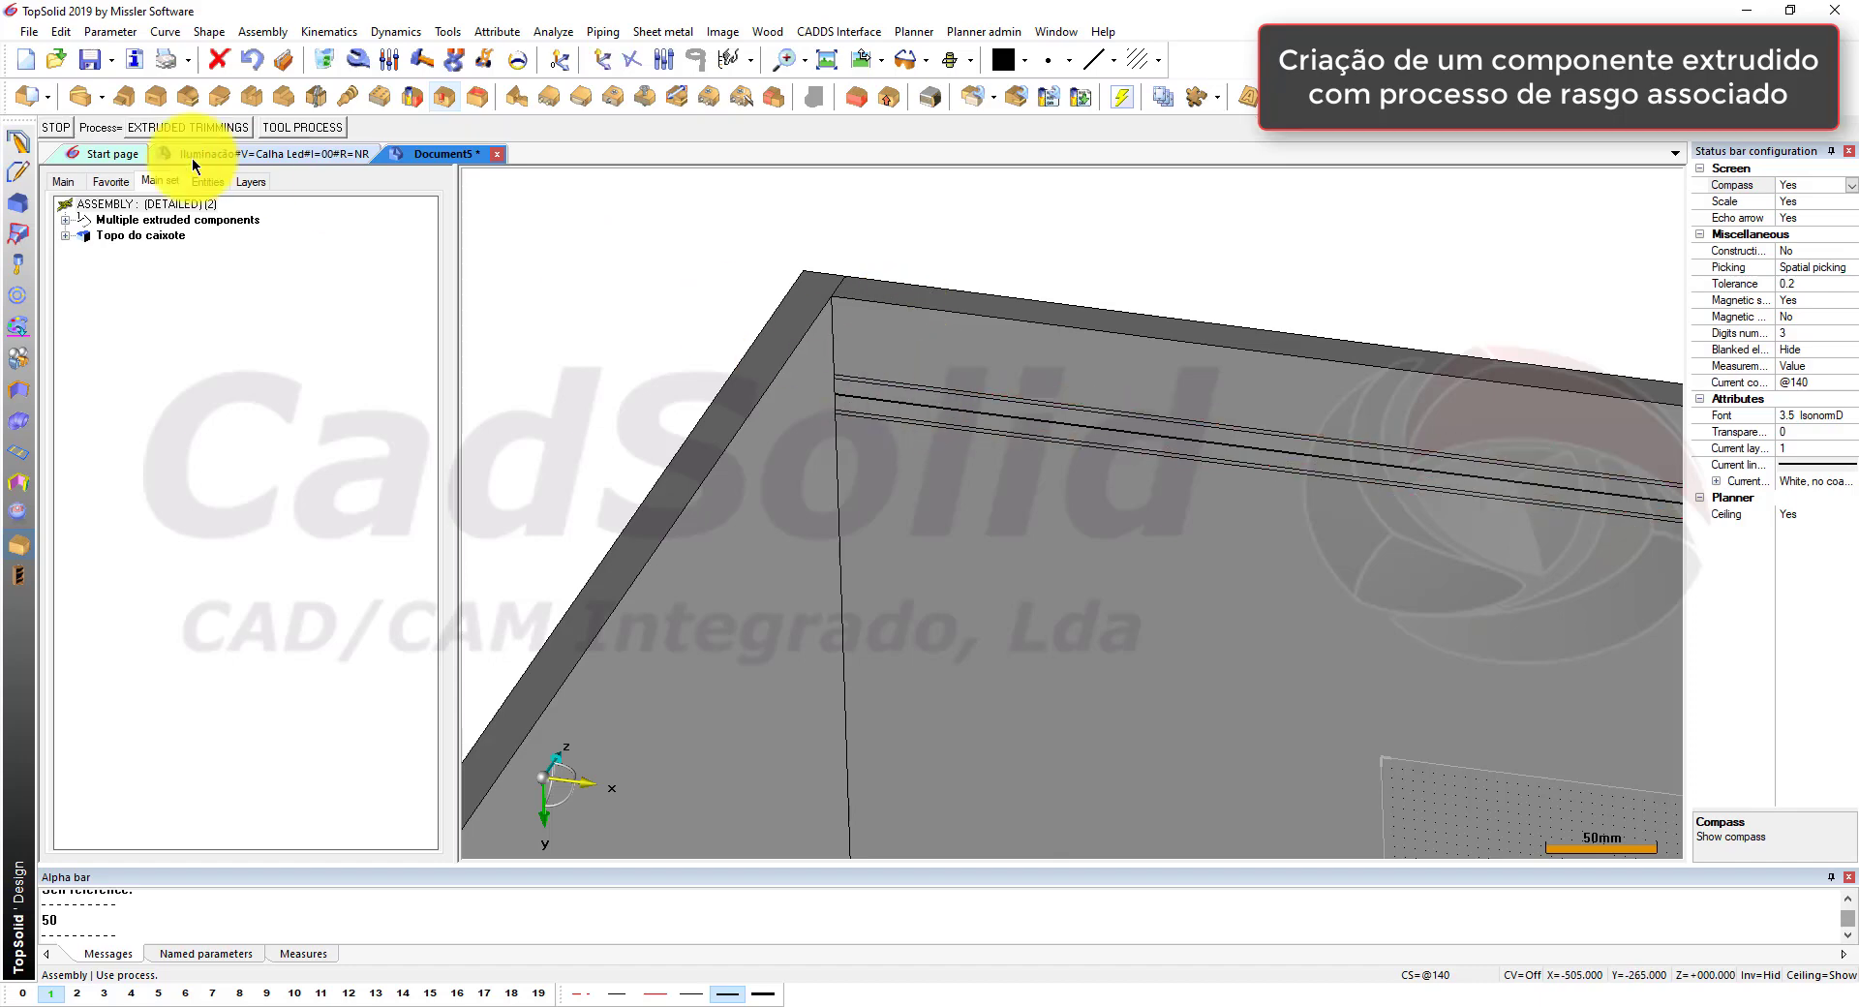
pyautogui.click(297, 128)
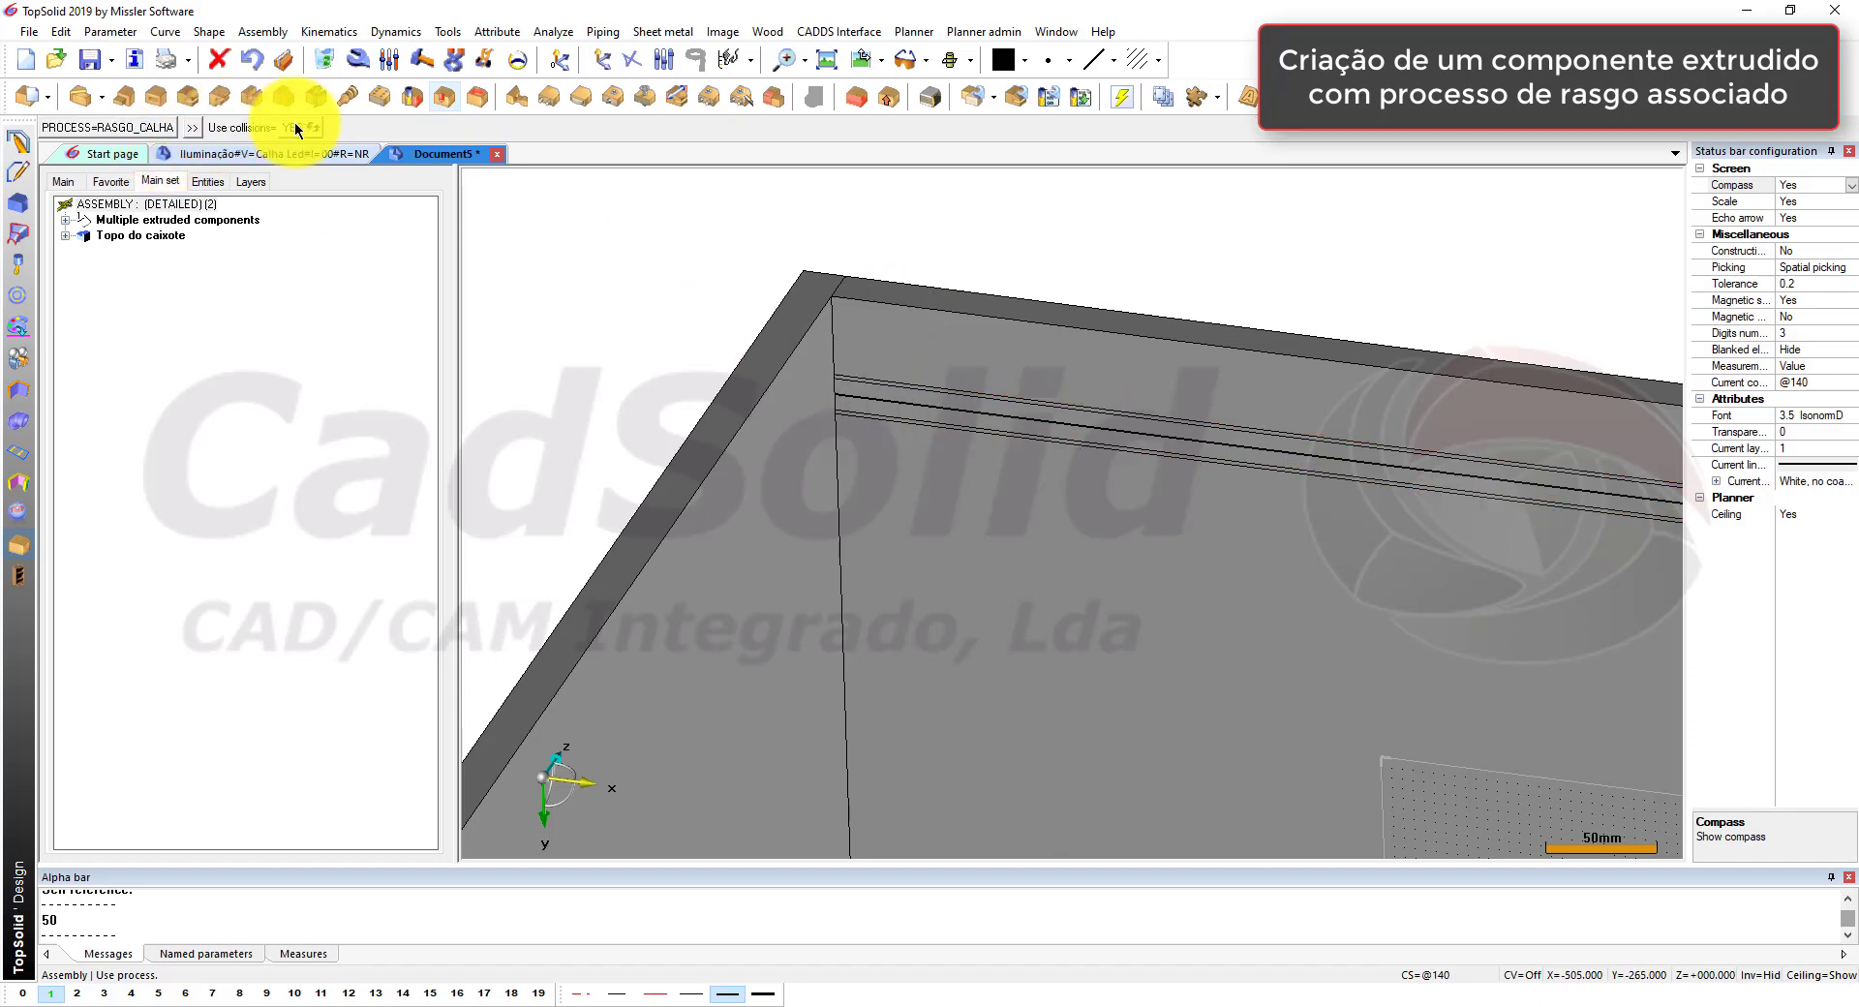
pyautogui.click(80, 127)
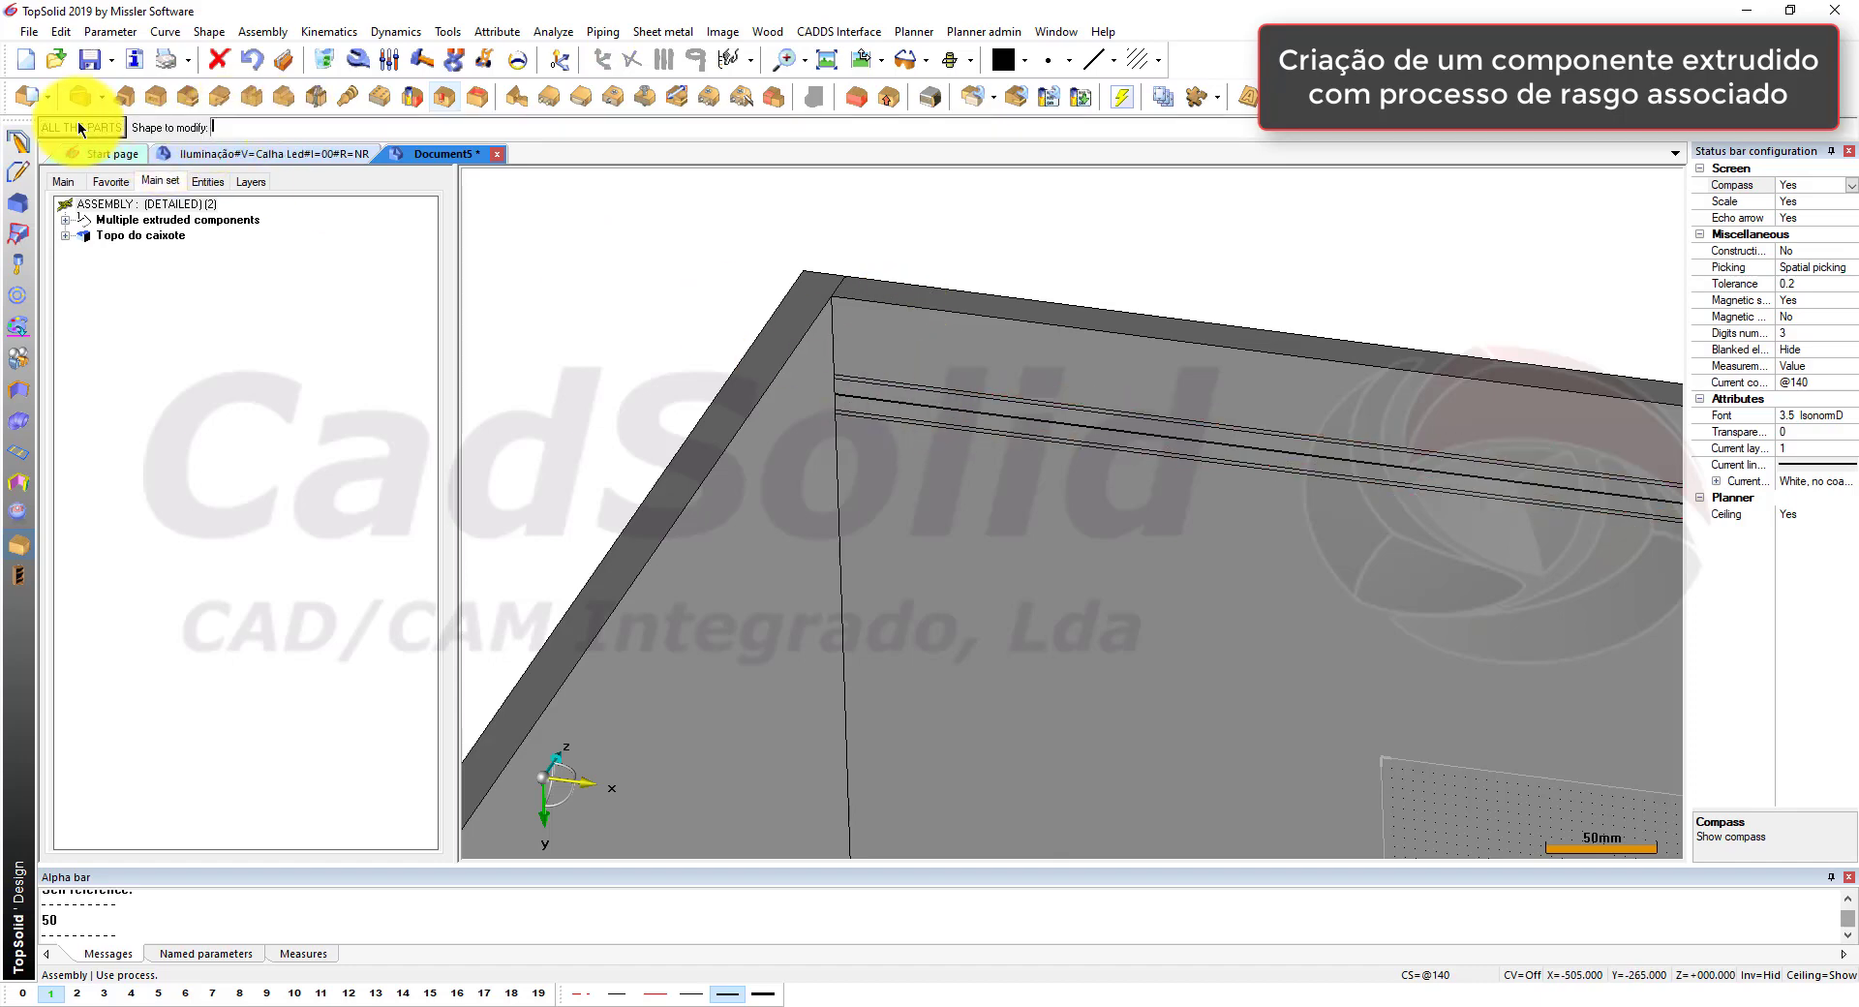
pyautogui.click(79, 128)
pyautogui.scroll(2, 797, 382)
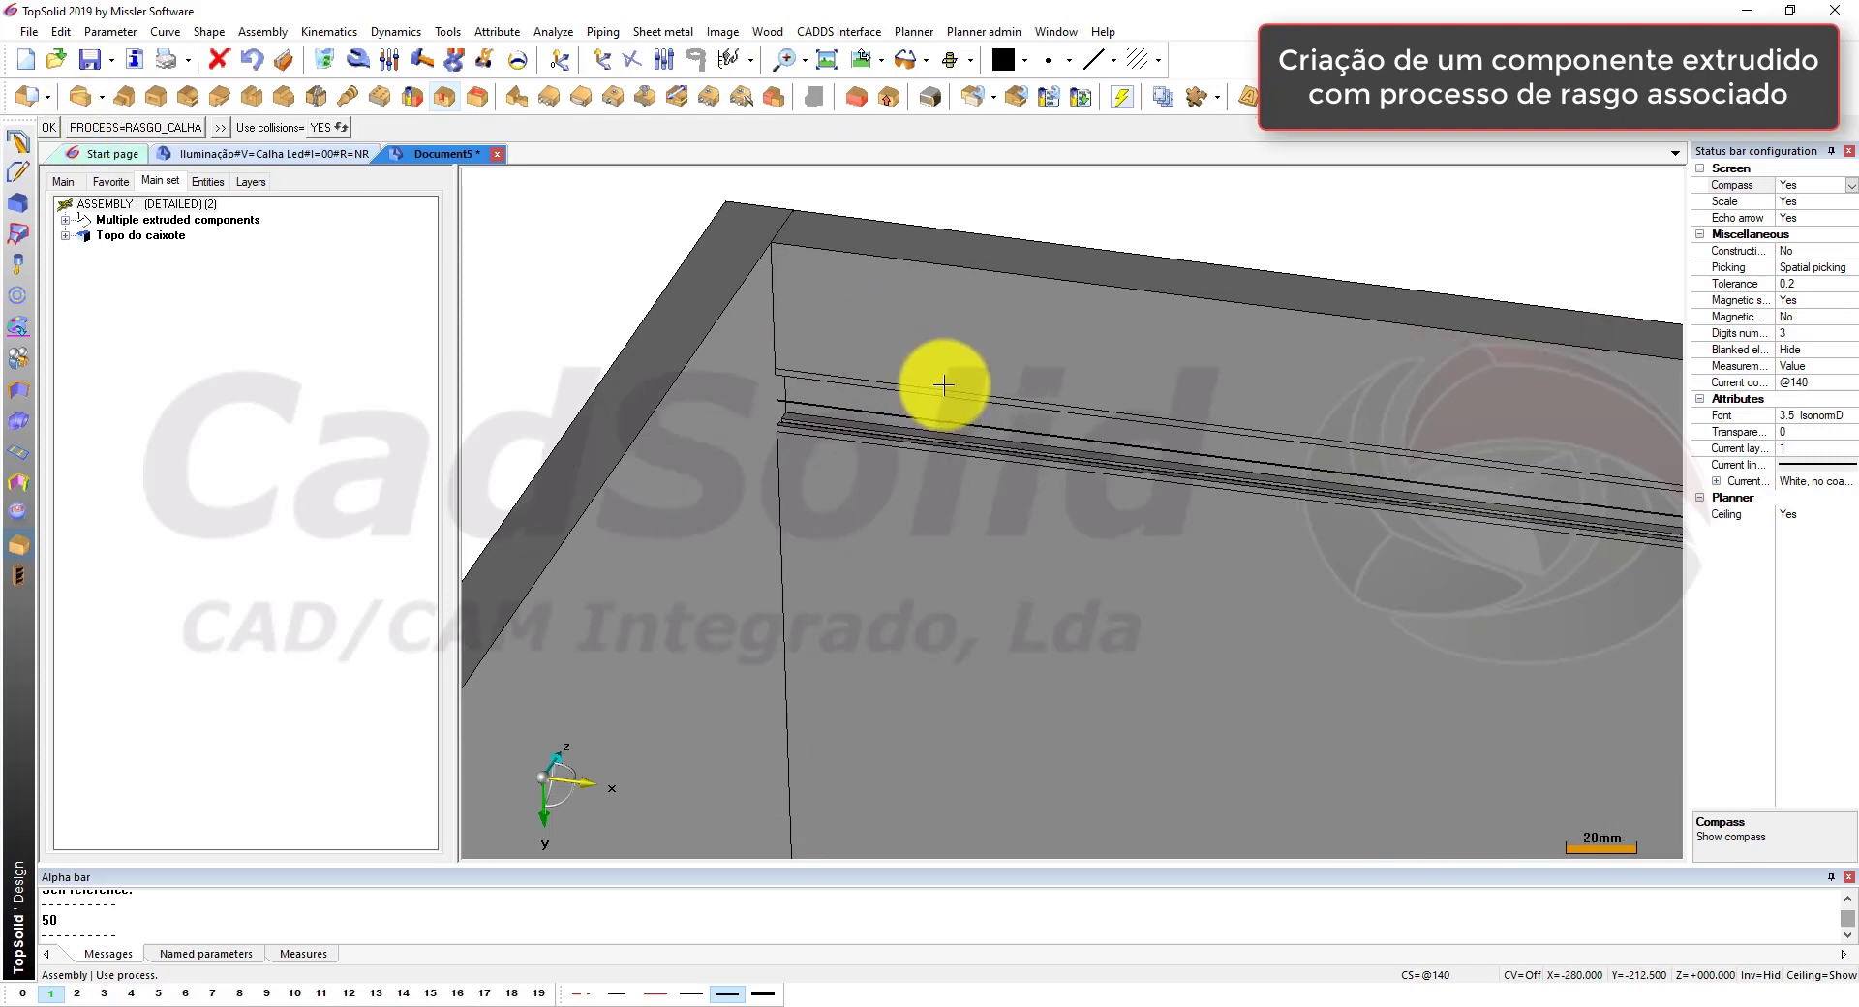
pyautogui.scroll(2, 830, 385)
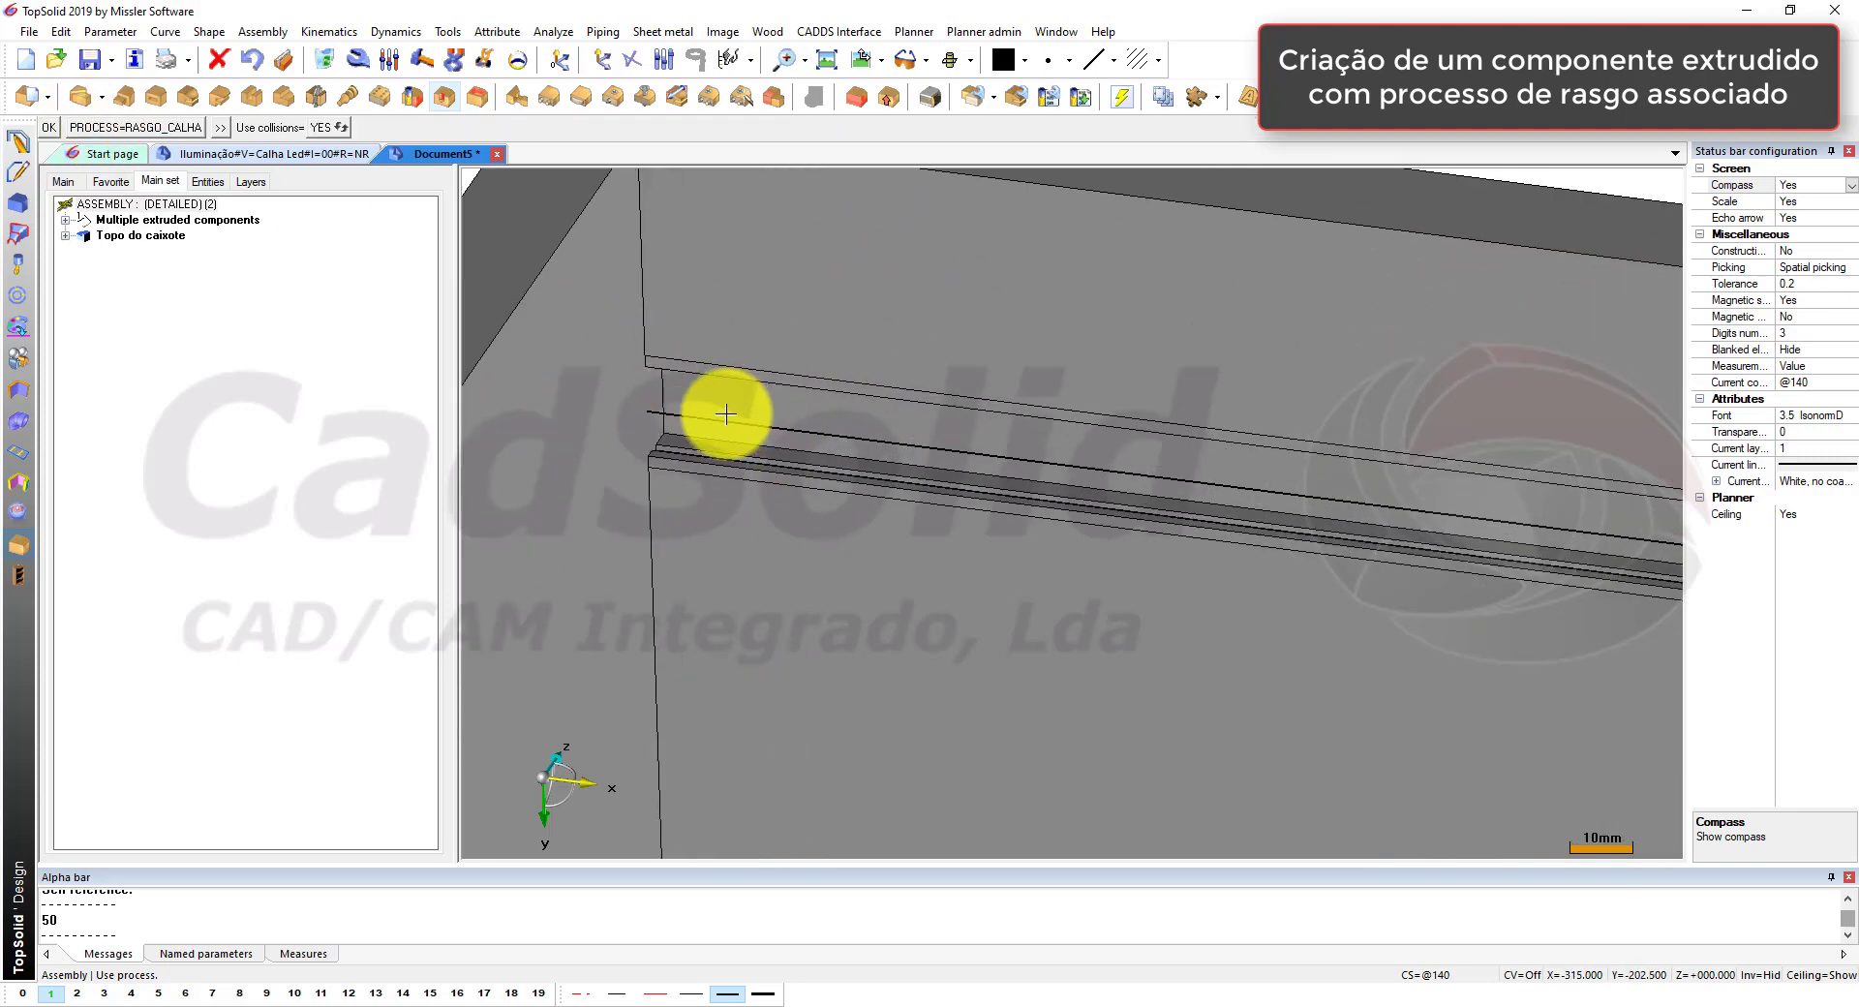
pyautogui.scroll(-2, 547, 376)
pyautogui.scroll(-3, 540, 374)
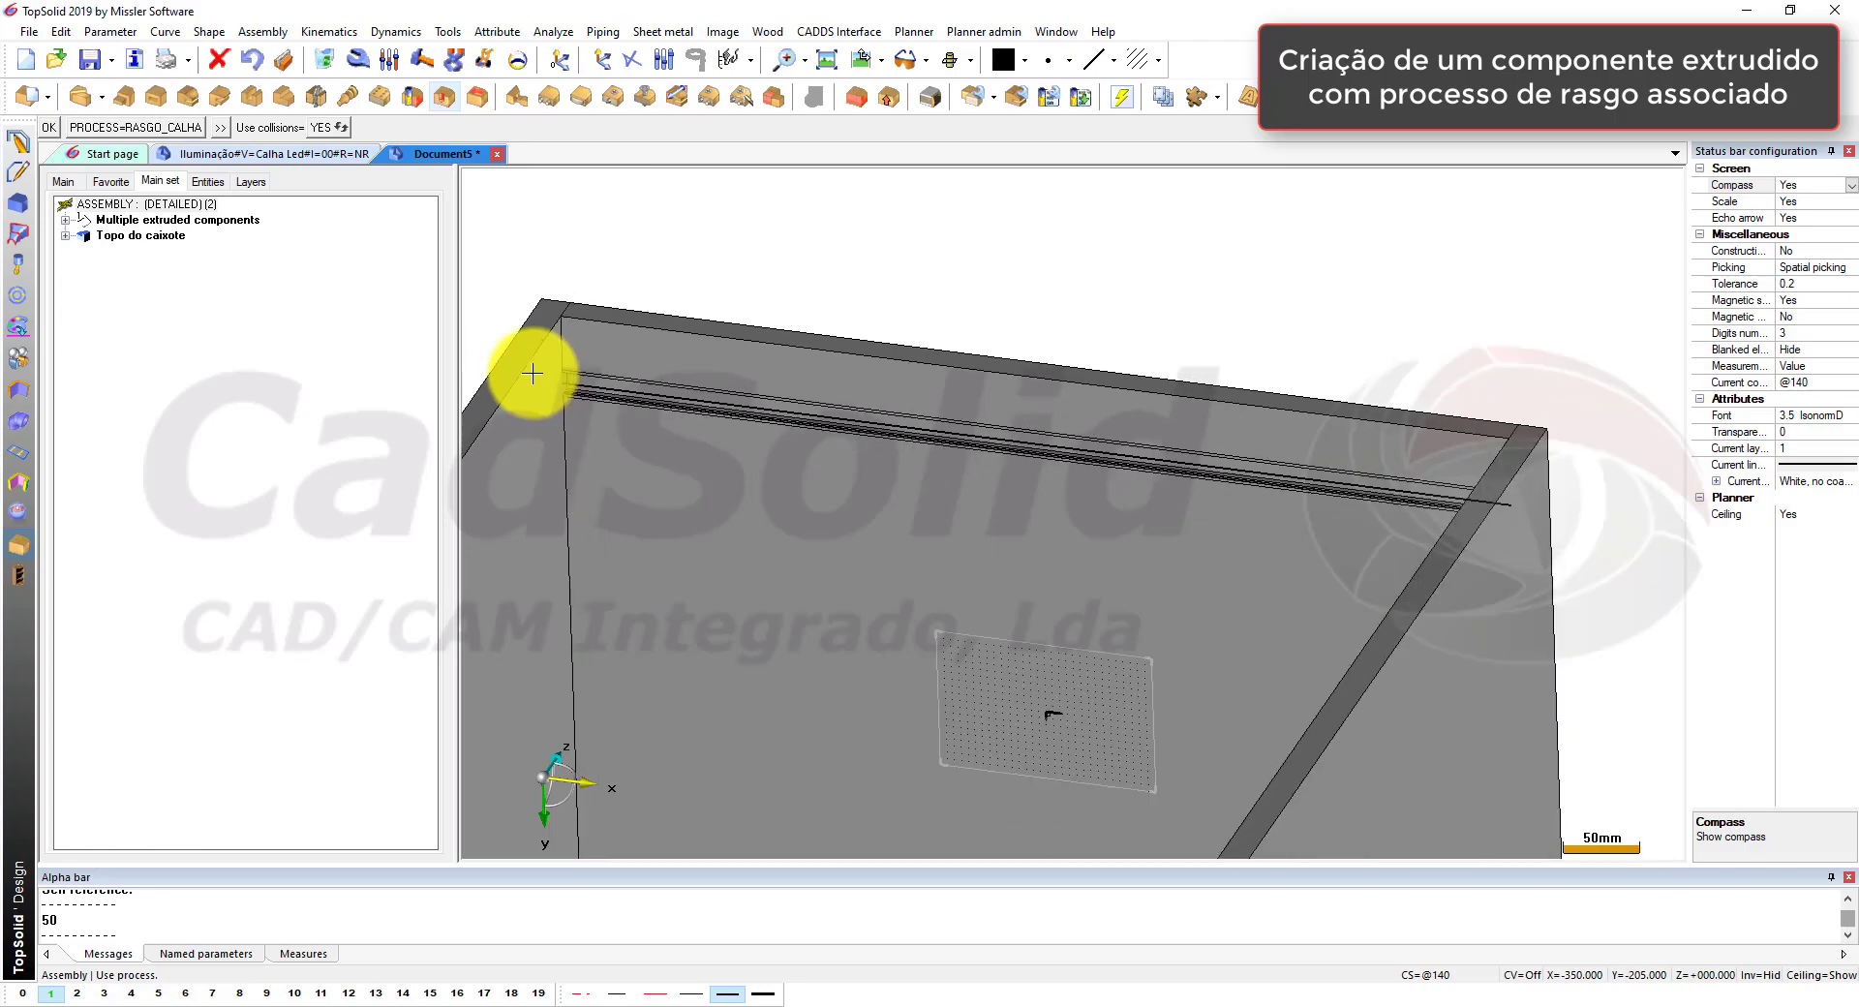